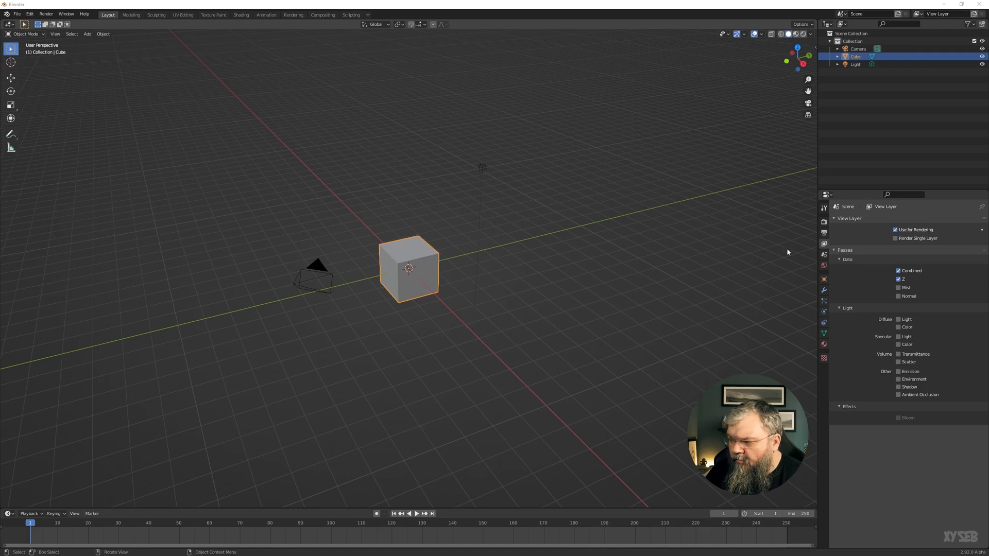
- Enable Ambient Occlusion and Screen Space Reflections in the Eevee render settings, and show the reflection options
{"action": "left_click", "coordinate": [824, 233]}
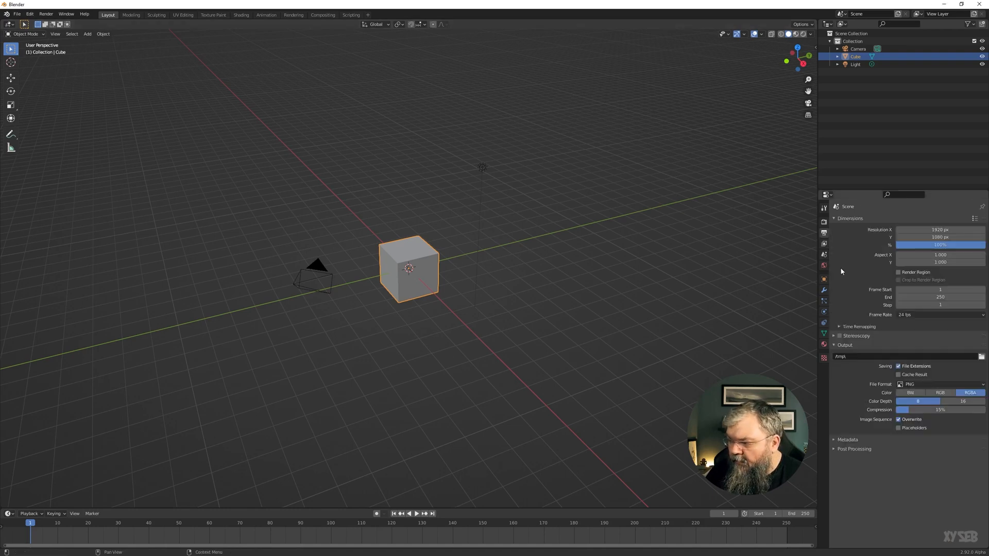
{"action": "left_click", "coordinate": [823, 222]}
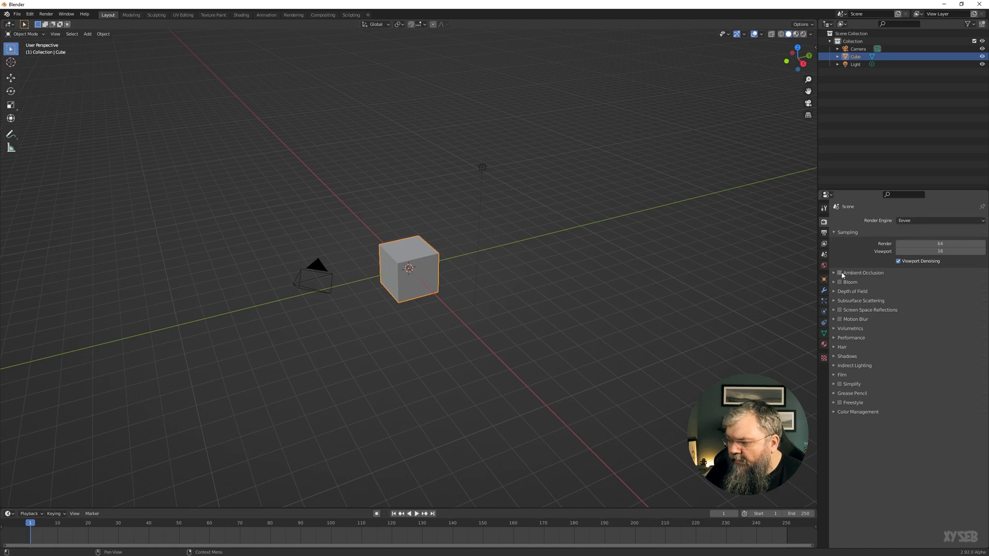
{"action": "left_click", "coordinate": [840, 311]}
{"action": "left_click", "coordinate": [833, 310]}
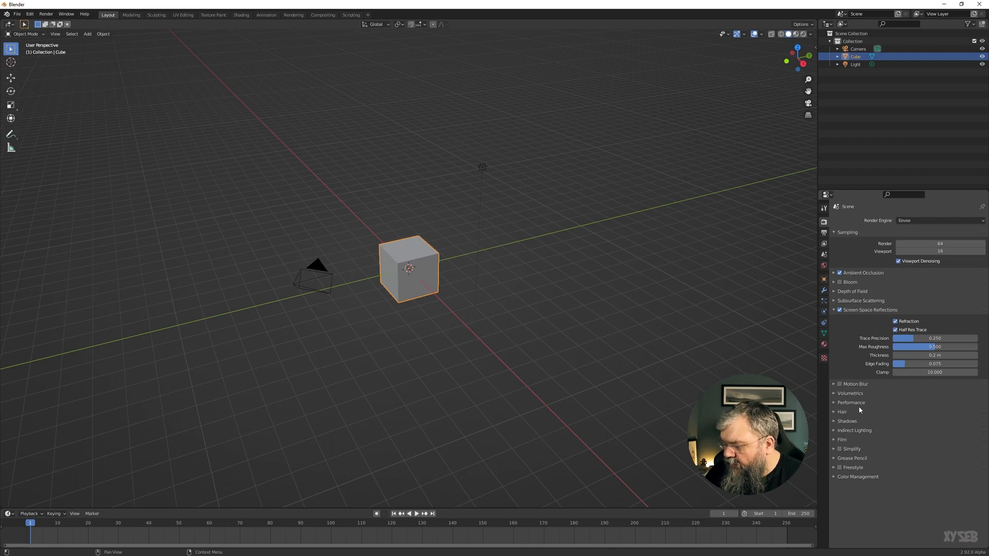
- Set both the shadow Cube Size and Cascade Size to 2048 px in the render settings
{"action": "left_click", "coordinate": [835, 421]}
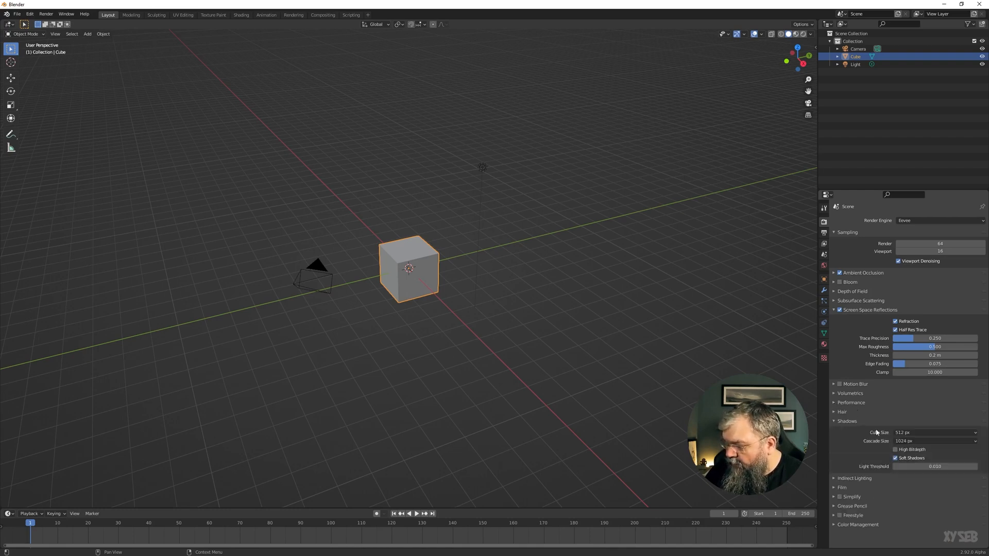
{"action": "left_click", "coordinate": [909, 432]}
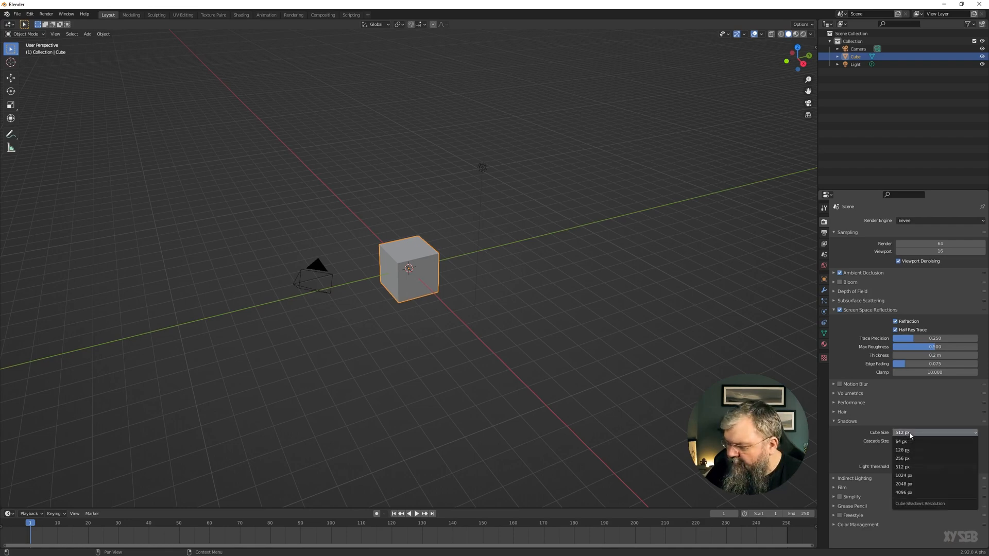
{"action": "left_click", "coordinate": [906, 484]}
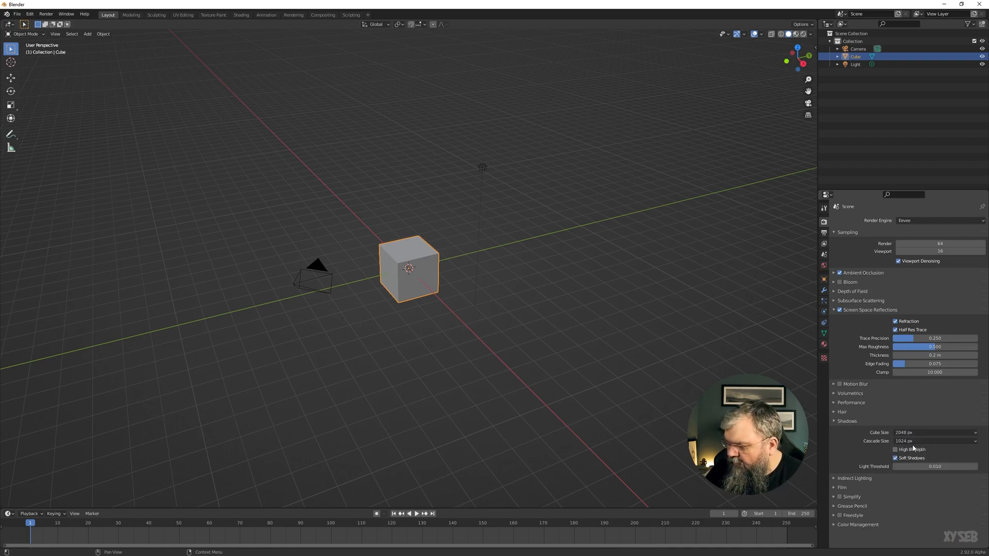
{"action": "left_click", "coordinate": [913, 441]}
{"action": "left_click", "coordinate": [906, 492]}
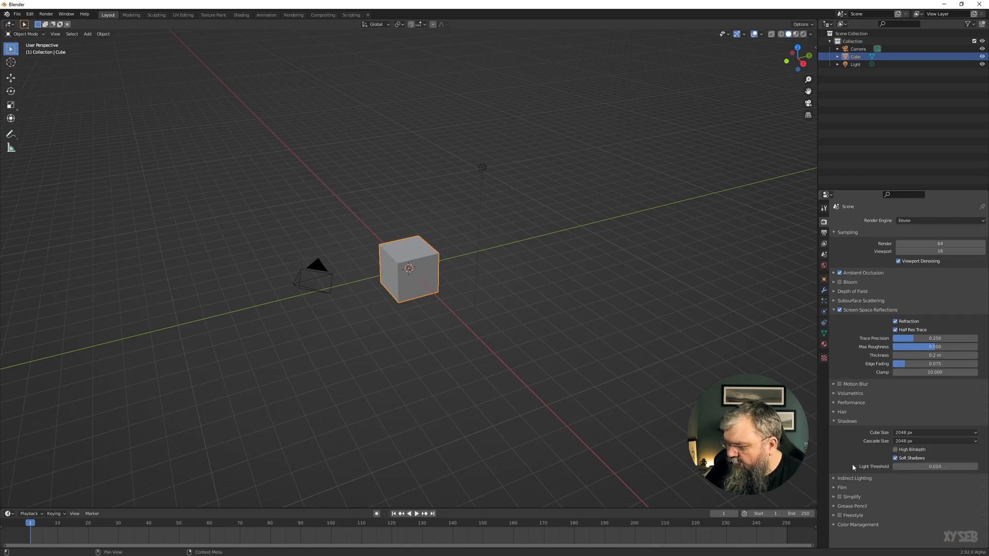
- Expand the Indirect Lighting settings and collapse the Shadows, Screen Space Reflections and Sampling sections
{"action": "left_click", "coordinate": [856, 479]}
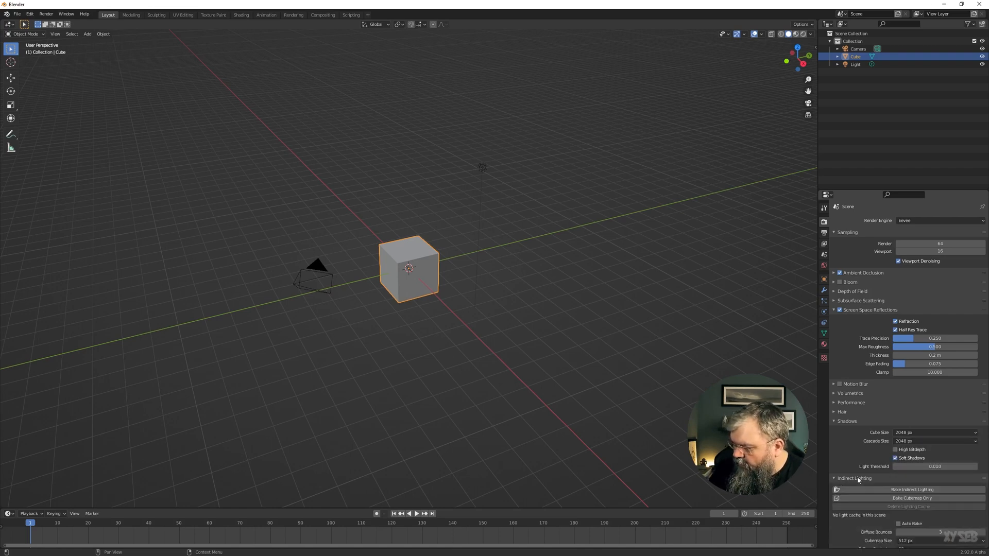
{"action": "left_click", "coordinate": [846, 421]}
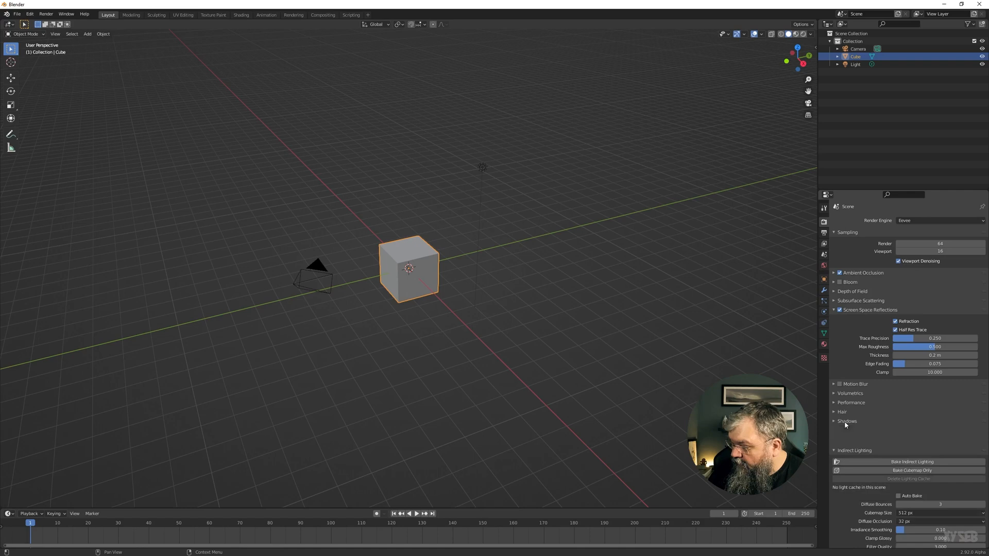
{"action": "left_click", "coordinate": [853, 310]}
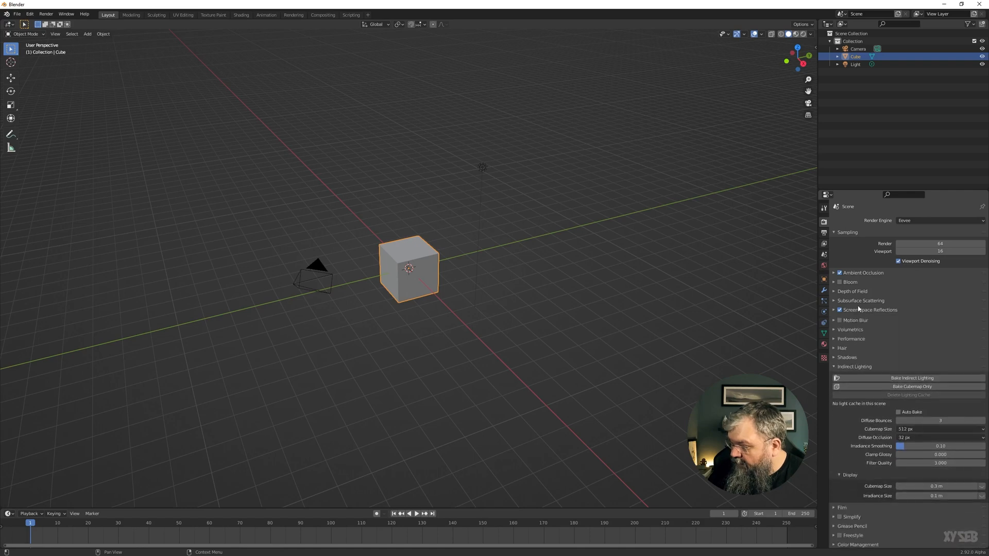
{"action": "left_click", "coordinate": [854, 234]}
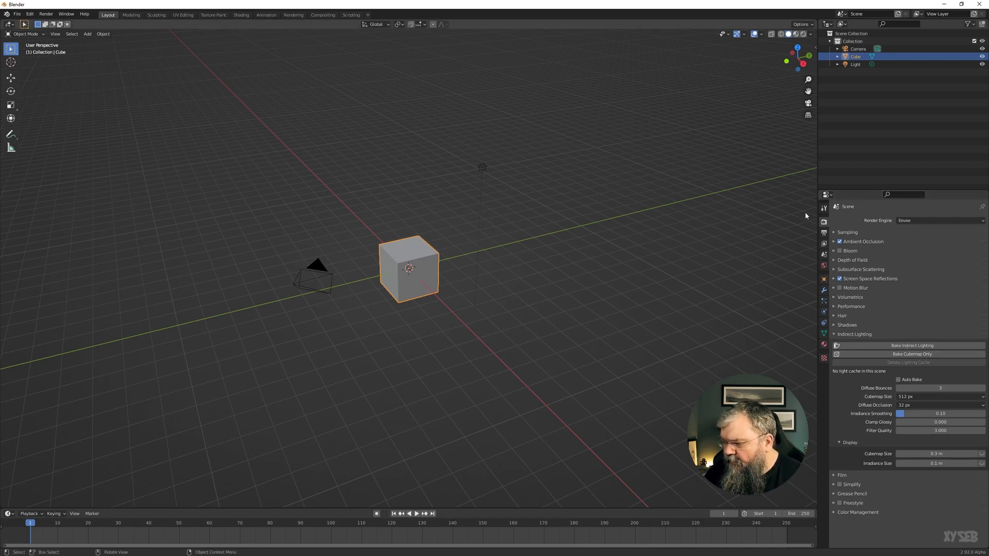
- Delete the camera and move the default light to a spot directly above the cube
{"action": "left_click", "coordinate": [309, 267]}
{"action": "key", "text": "Delete"}
{"action": "left_click", "coordinate": [480, 183]}
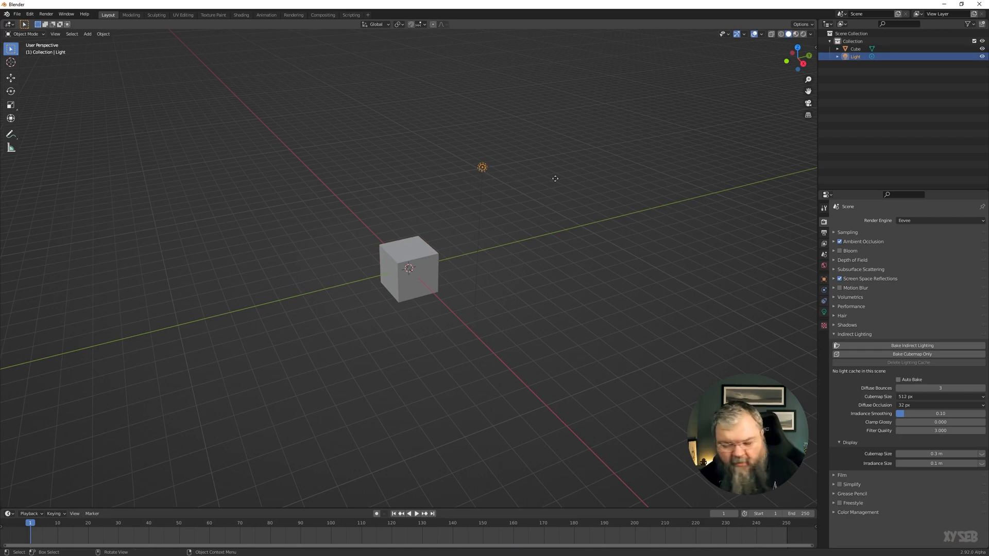
{"action": "key", "text": "g"}
{"action": "left_click", "coordinate": [481, 194]}
{"action": "middle_click_drag", "start_coordinate": [482, 195], "coordinate": [444, 245]}
{"action": "key", "text": "g"}
{"action": "left_click", "coordinate": [428, 256]}
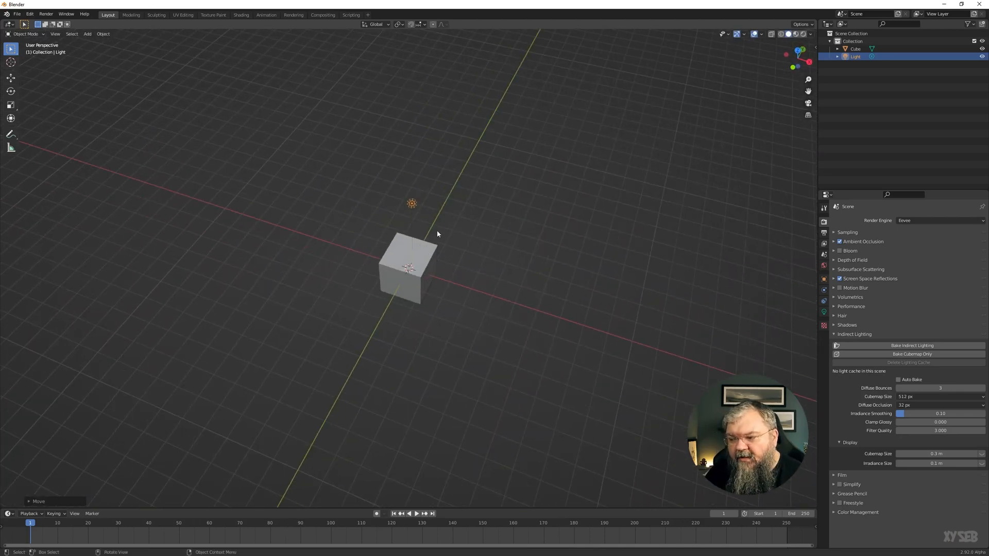
- Switch the viewport to rendered shading and raise the cube and light together along Z until the cube rests on the grid
{"action": "left_click", "coordinate": [803, 35]}
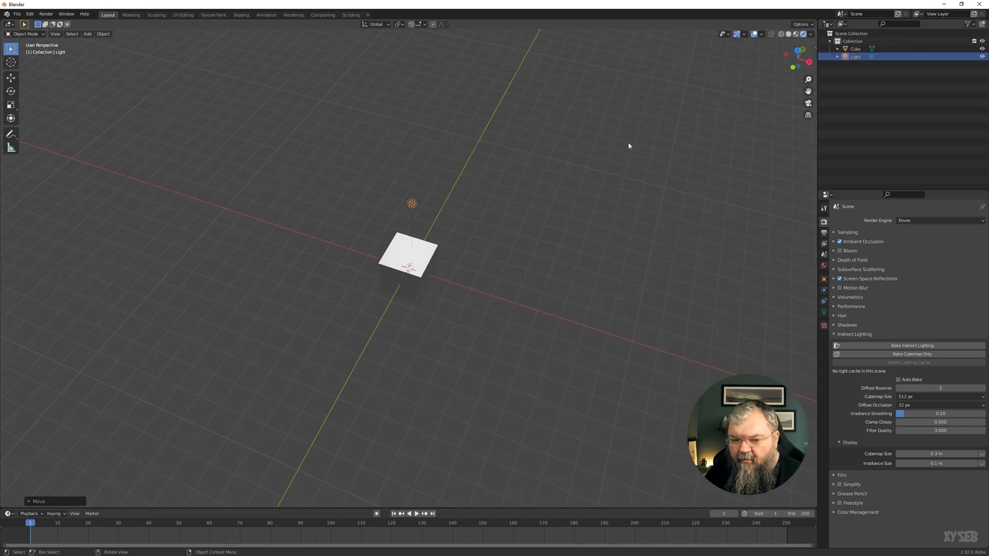
{"action": "middle_click_drag", "start_coordinate": [414, 272], "coordinate": [376, 227]}
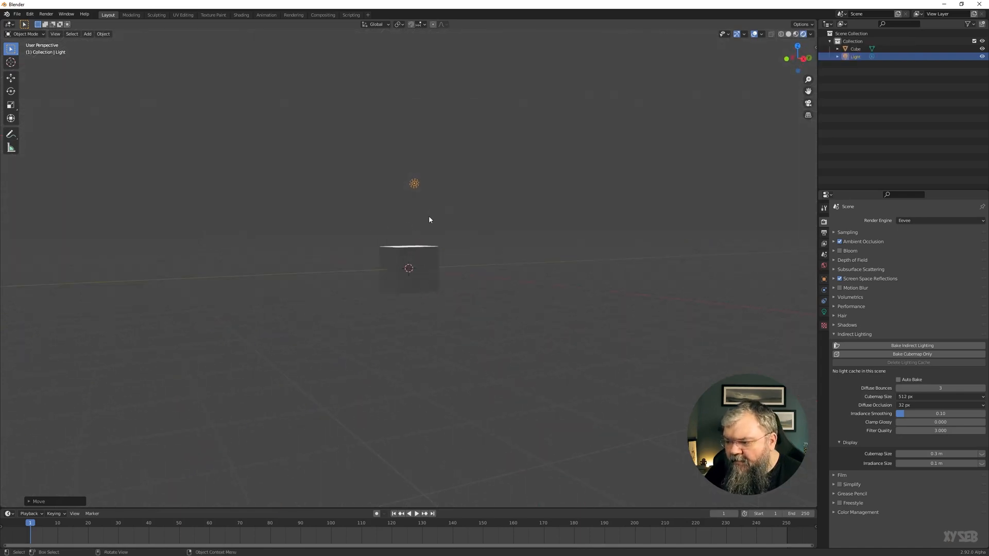
{"action": "left_click_drag", "start_coordinate": [366, 155], "coordinate": [447, 325]}
{"action": "mouse_move", "coordinate": [467, 197]}
{"action": "middle_mouse_down"}
{"action": "mouse_move", "coordinate": [466, 238]}
{"action": "mouse_move", "coordinate": [481, 205]}
{"action": "middle_mouse_up"}
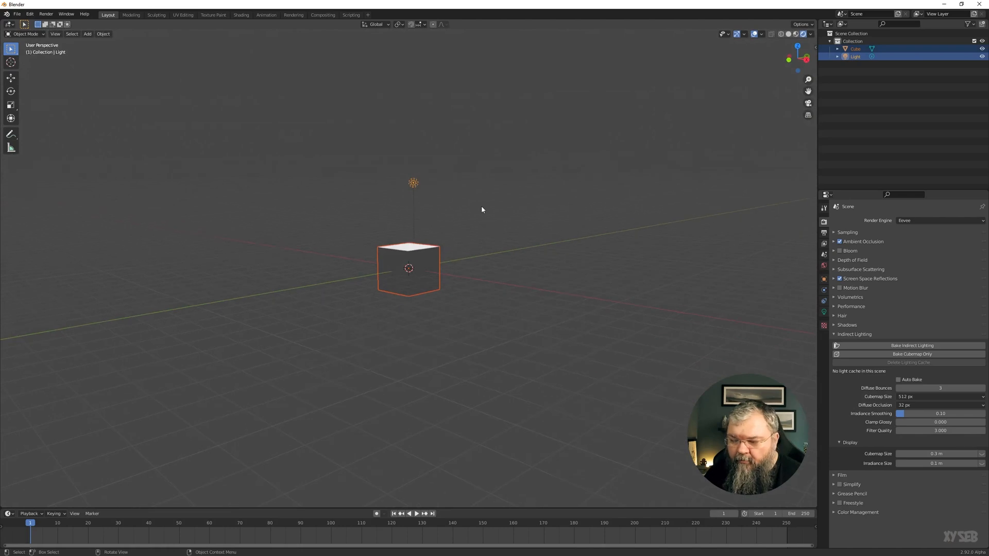
{"action": "key", "text": "g"}
{"action": "key", "text": "z"}
{"action": "left_click", "coordinate": [437, 323]}
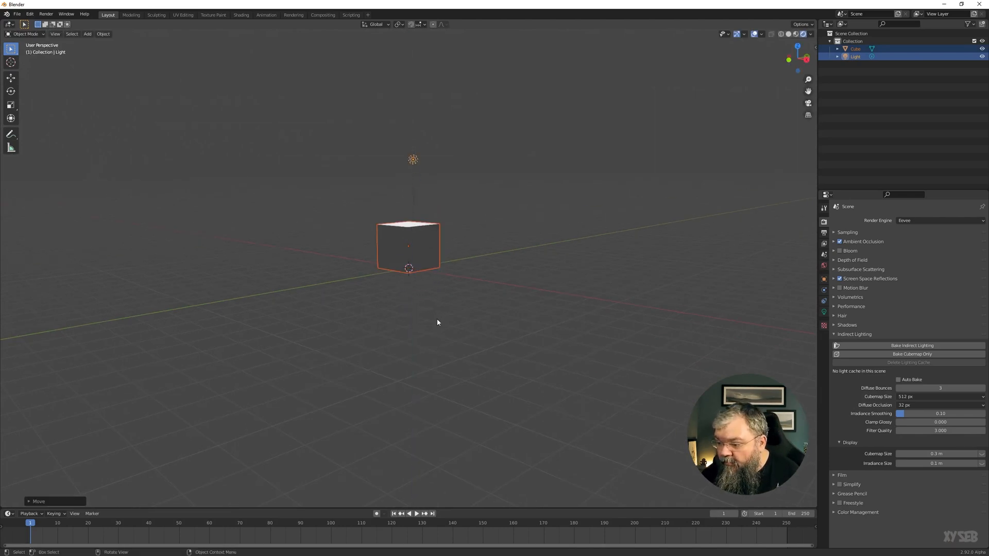
- Add a plane beneath the cube, scale it up into a wide floor and deselect everything
{"action": "mouse_move", "coordinate": [438, 319]}
{"action": "middle_mouse_down"}
{"action": "mouse_move", "coordinate": [460, 287]}
{"action": "mouse_move", "coordinate": [431, 302]}
{"action": "middle_mouse_up"}
{"action": "key", "text": "shift+a"}
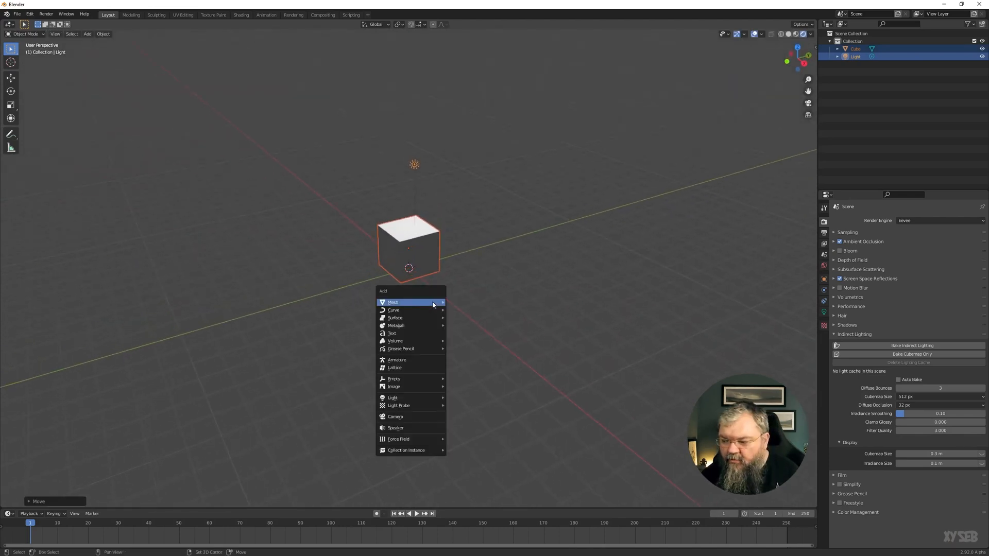
{"action": "mouse_move", "coordinate": [432, 304]}
{"action": "left_click", "coordinate": [473, 305]}
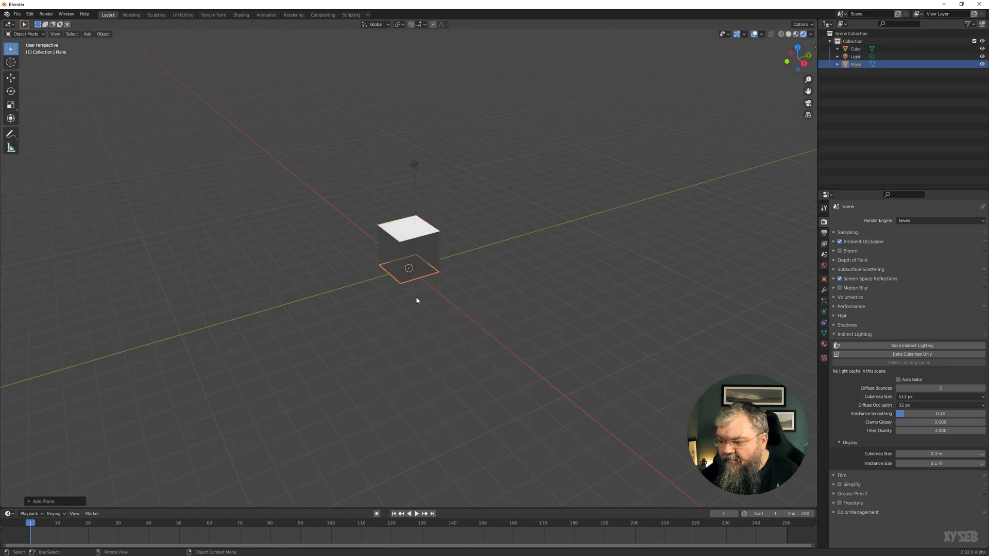
{"action": "key", "text": "s"}
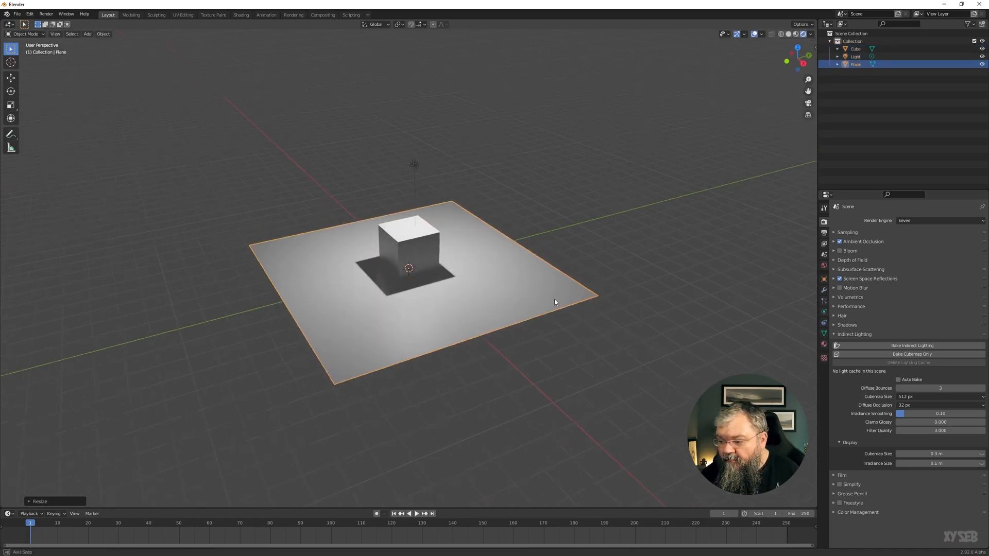
{"action": "left_click", "coordinate": [474, 298]}
{"action": "key", "text": "alt+a"}
- Move the default light around the cube to examine its shadow, leaving it above the cube, and try rotating it
{"action": "middle_click_drag", "start_coordinate": [473, 304], "coordinate": [394, 127], "text": "alt"}
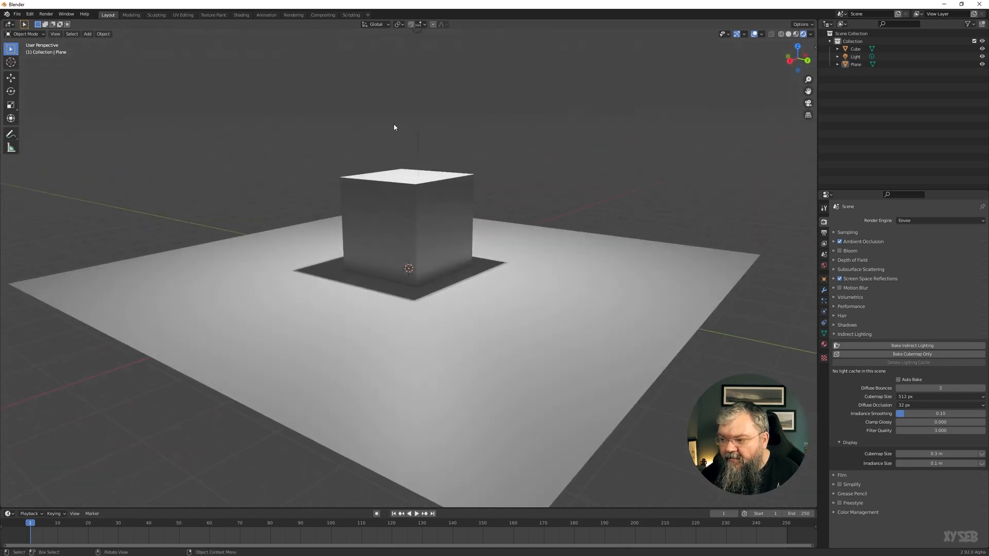
{"action": "left_click", "coordinate": [416, 34]}
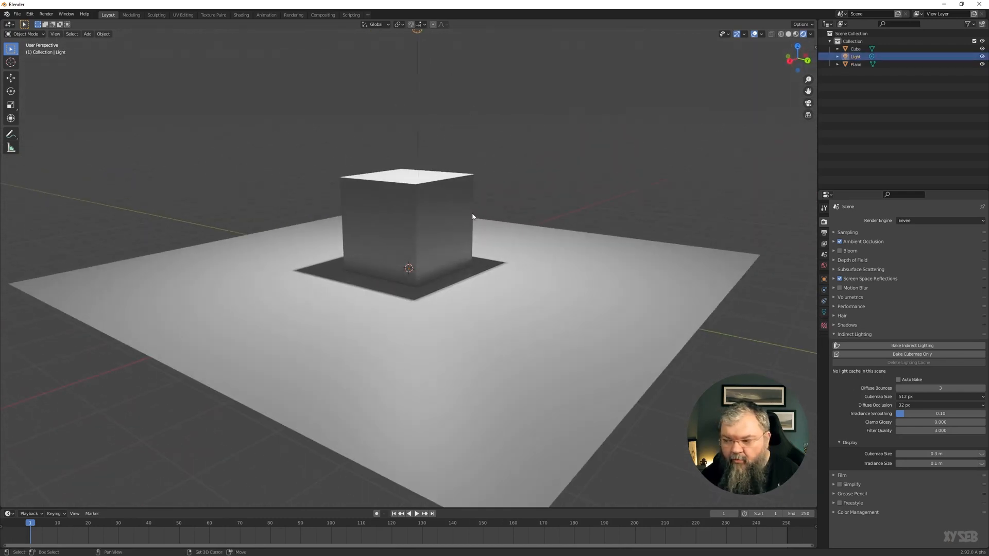
{"action": "middle_click_drag", "start_coordinate": [472, 215], "coordinate": [447, 355], "text": "shift"}
{"action": "scroll", "coordinate": [376, 298], "scroll_direction": "down", "scroll_amount": 2}
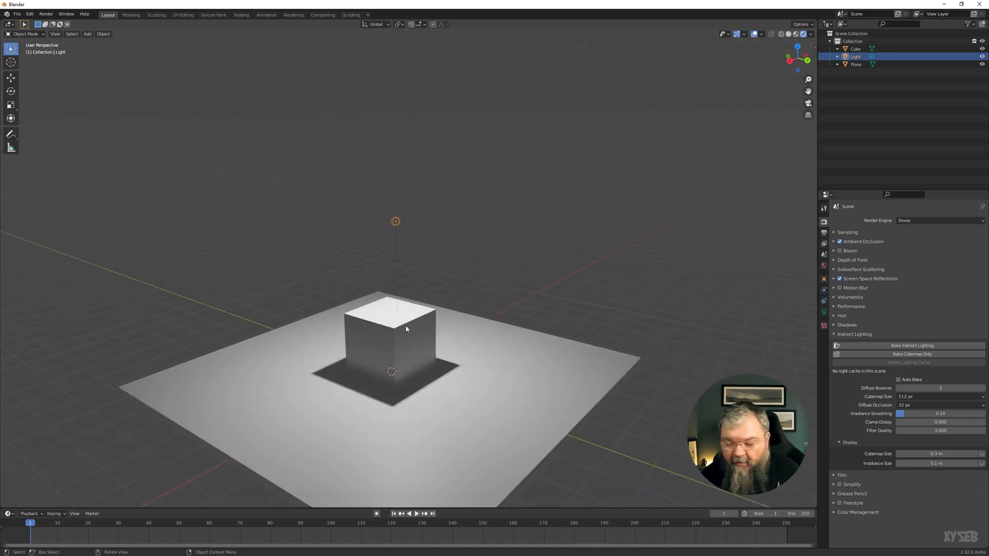
{"action": "key", "text": "g"}
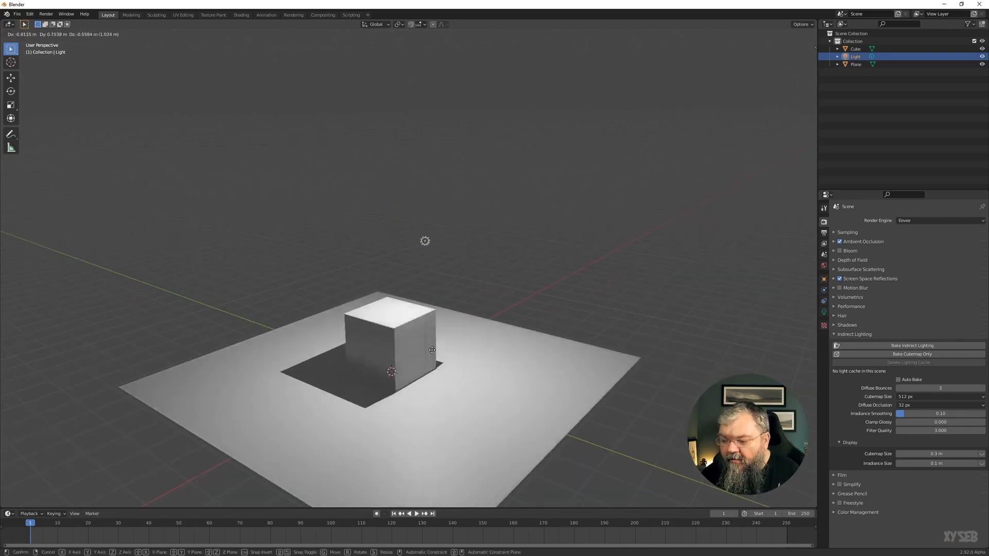
{"action": "left_click", "coordinate": [422, 309]}
{"action": "middle_click_drag", "start_coordinate": [422, 309], "coordinate": [463, 300]}
{"action": "key", "text": "g"}
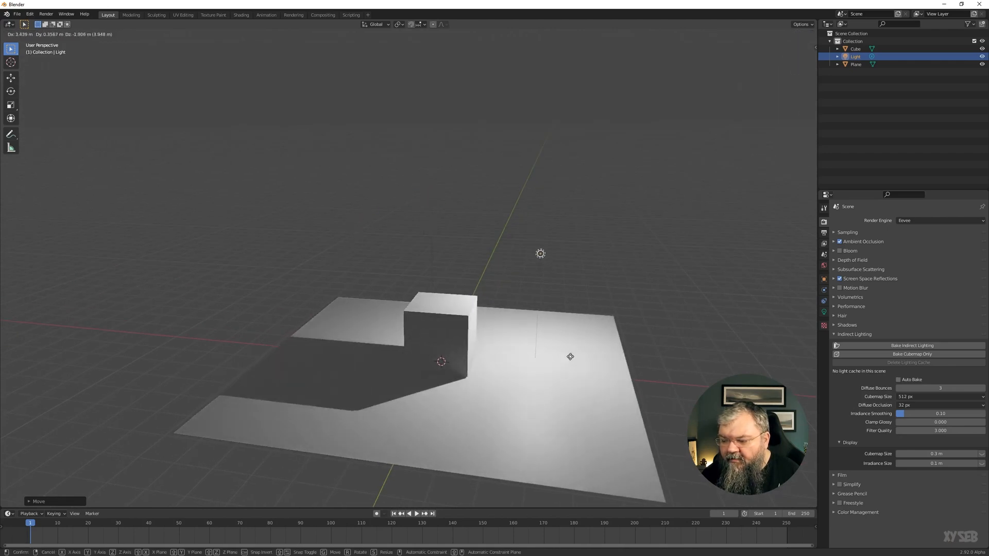
{"action": "left_click", "coordinate": [487, 319]}
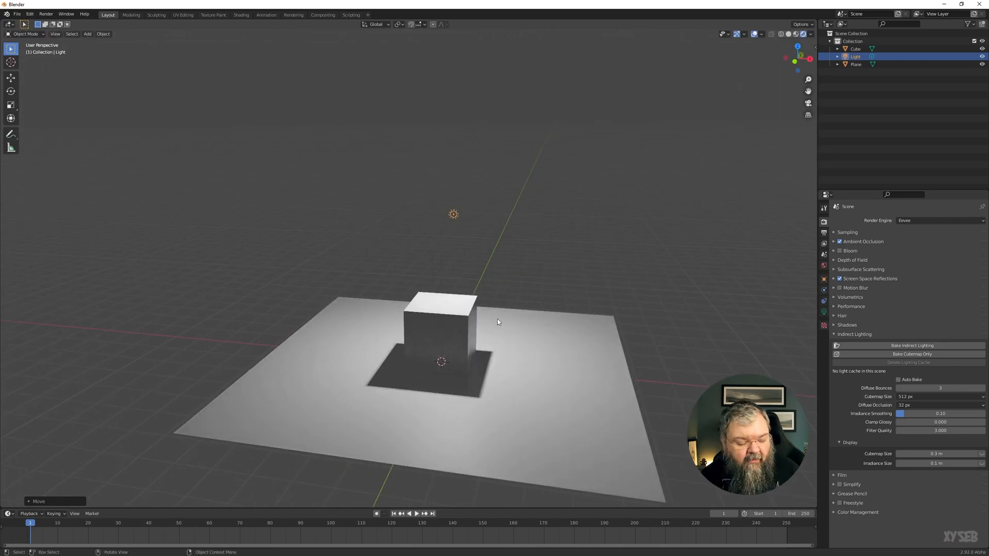
{"action": "key", "text": "r"}
{"action": "right_click", "coordinate": [555, 279]}
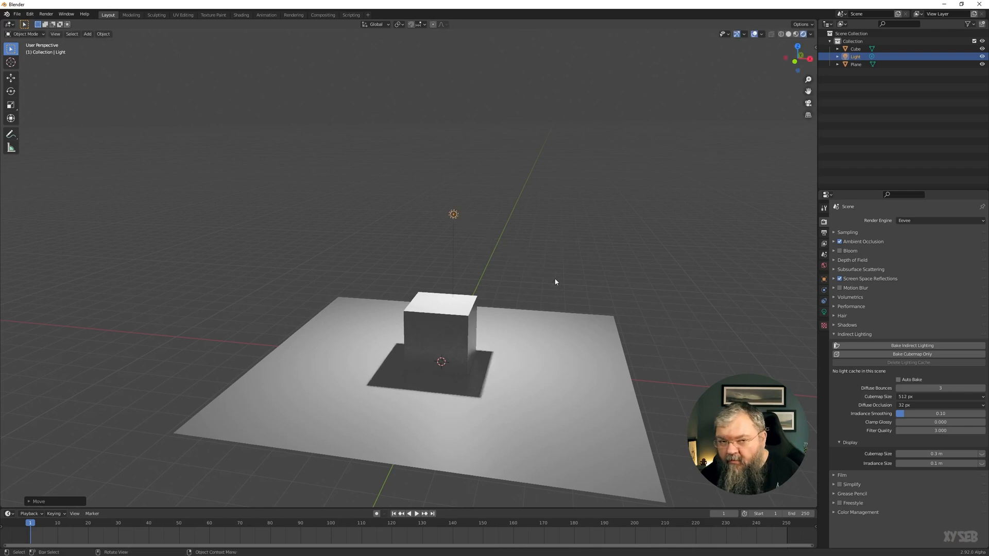
{"action": "middle_click_drag", "start_coordinate": [546, 277], "coordinate": [453, 283]}
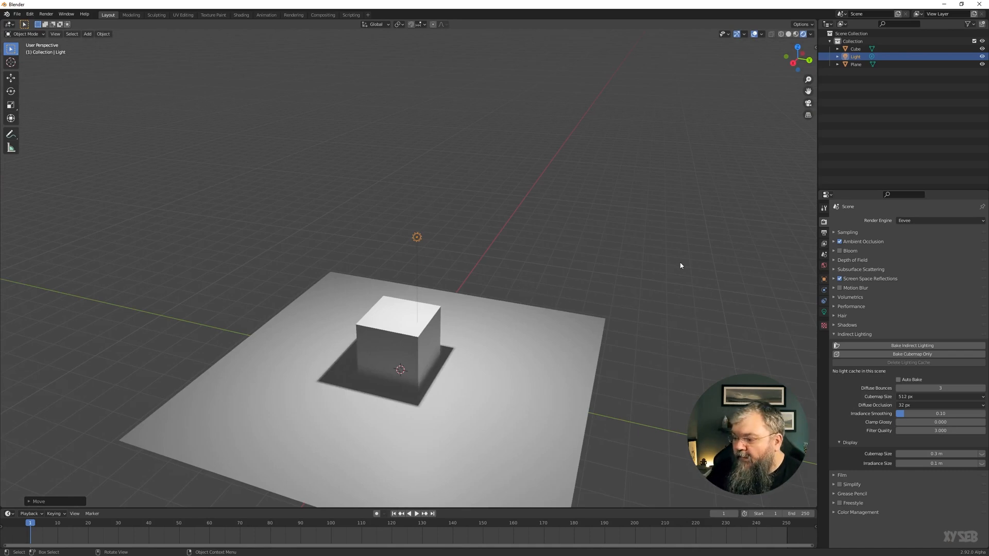
- Show the default light's settings, delete that light and add a new point light to the scene
{"action": "left_click", "coordinate": [824, 312]}
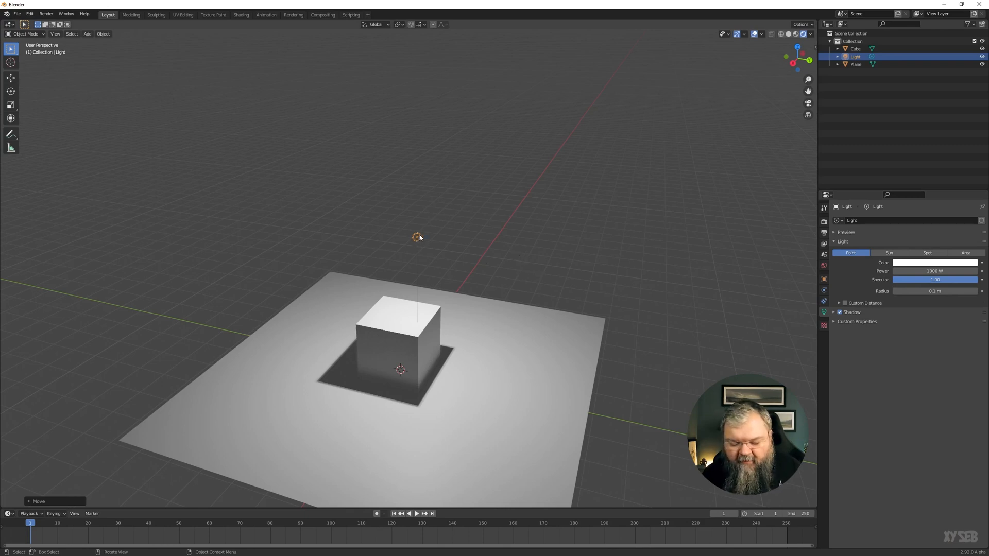
{"action": "key", "text": "Delete"}
{"action": "key", "text": "shift+a"}
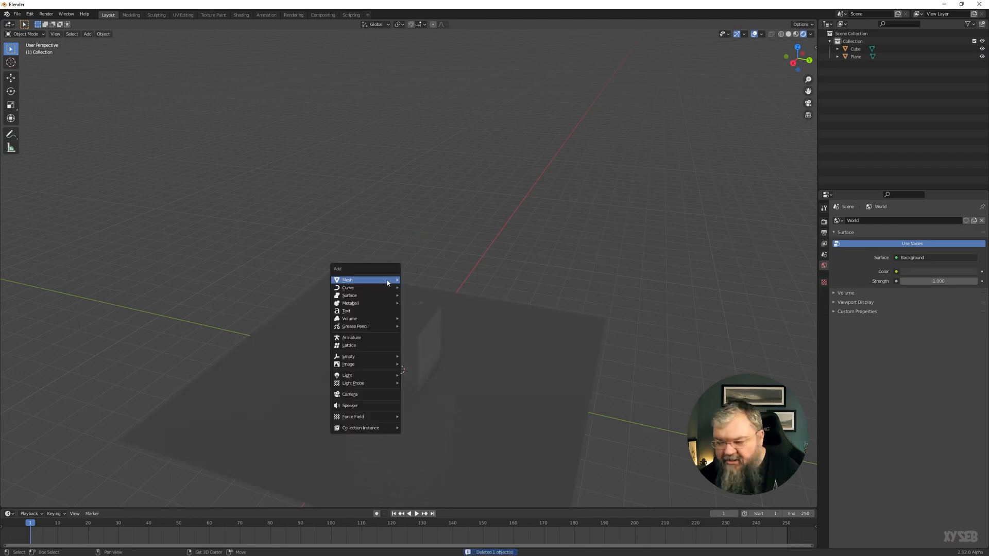
{"action": "mouse_move", "coordinate": [361, 288]}
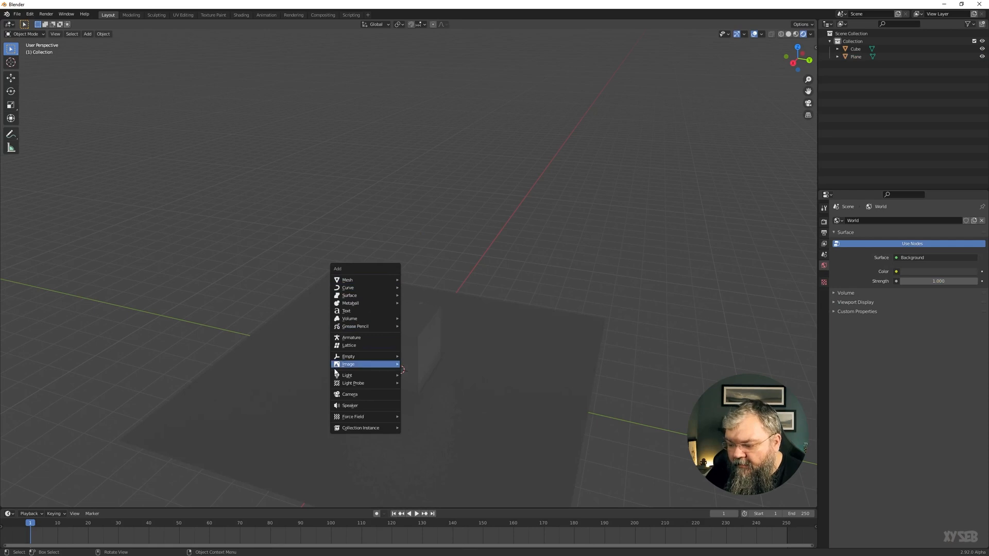
{"action": "mouse_move", "coordinate": [343, 379]}
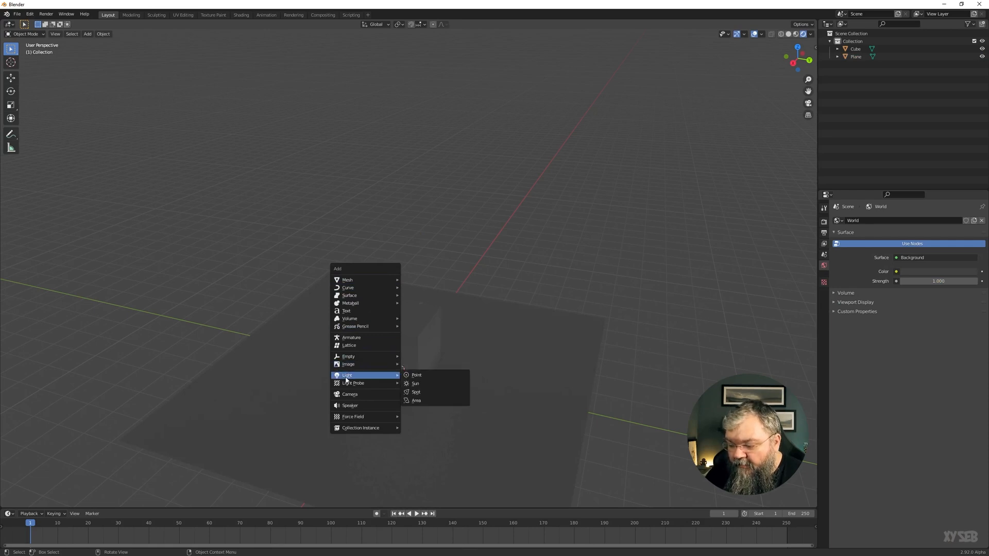
{"action": "left_click", "coordinate": [425, 378]}
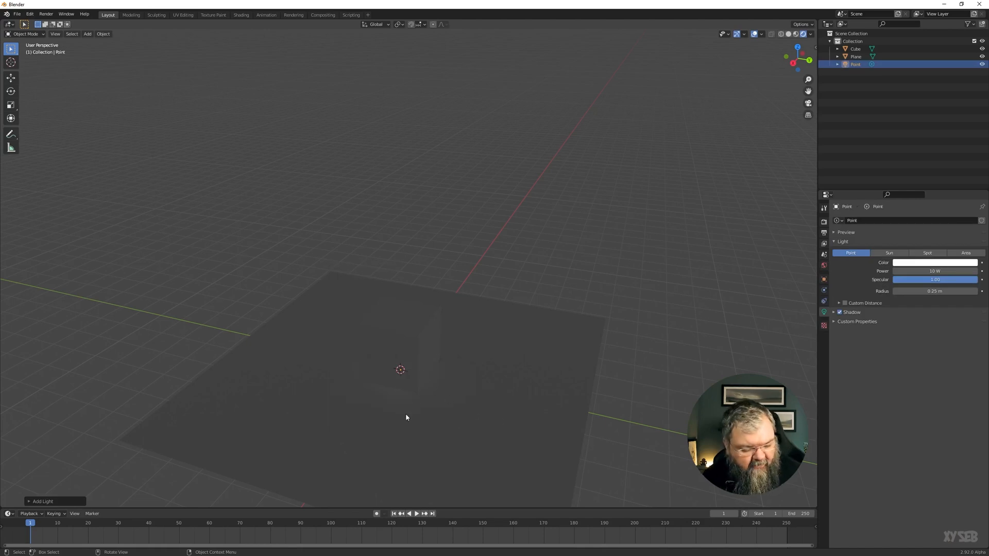
- Move the new point light out of the cube and position it in the air just above the cube's top face
{"action": "key", "text": "g"}
{"action": "left_click", "coordinate": [406, 302]}
{"action": "middle_click_drag", "start_coordinate": [477, 333], "coordinate": [427, 320]}
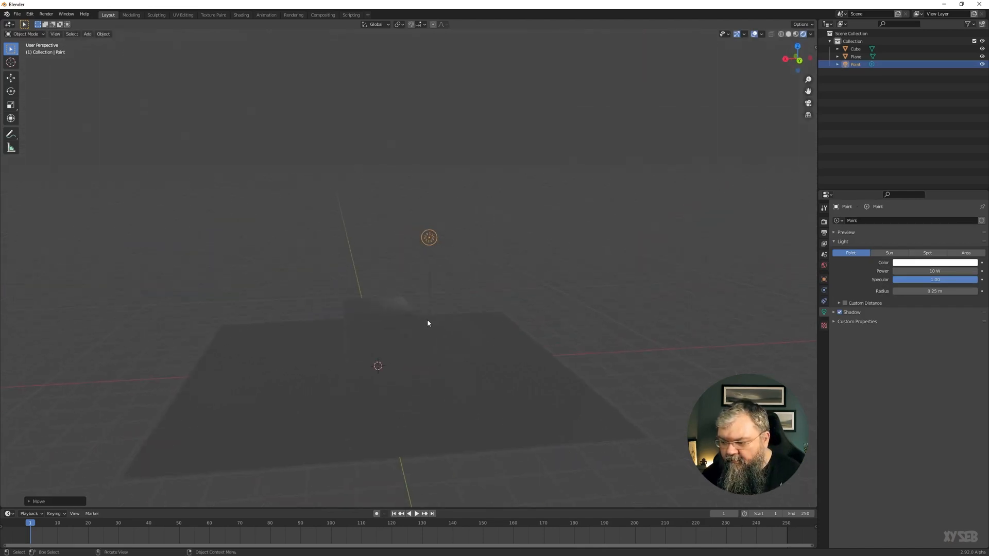
{"action": "key", "text": "g"}
{"action": "left_click", "coordinate": [371, 318]}
{"action": "middle_click_drag", "start_coordinate": [368, 318], "coordinate": [447, 324]}
{"action": "key", "text": "g"}
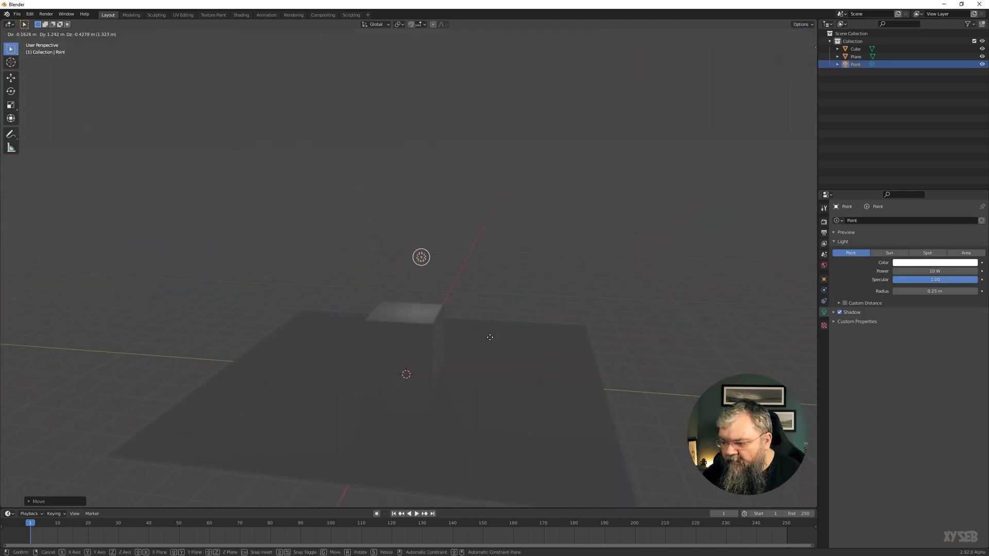
{"action": "left_click", "coordinate": [487, 336]}
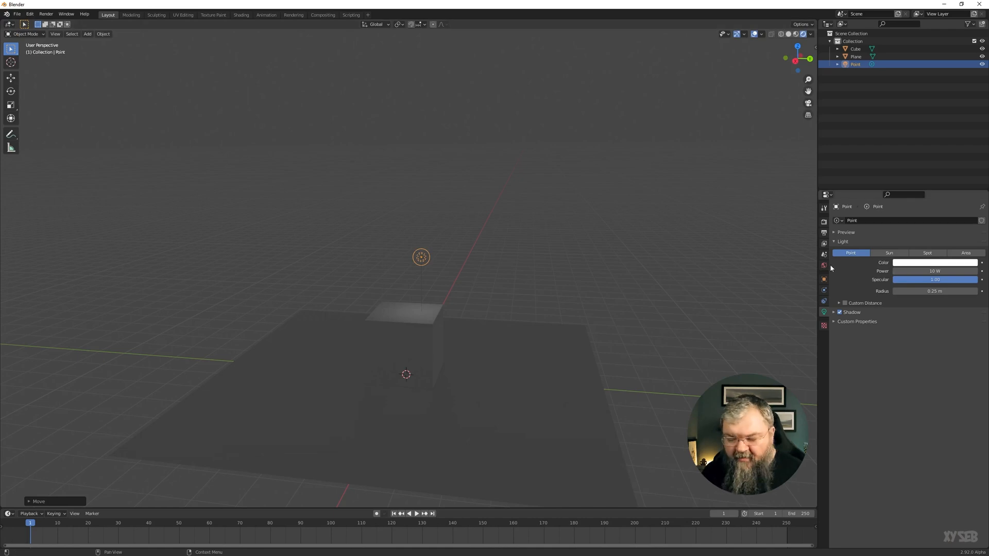
- Raise the point light's power to about 168 W and try a pale peach tint before returning its color to white
{"action": "middle_click_drag", "start_coordinate": [489, 289], "coordinate": [592, 287]}
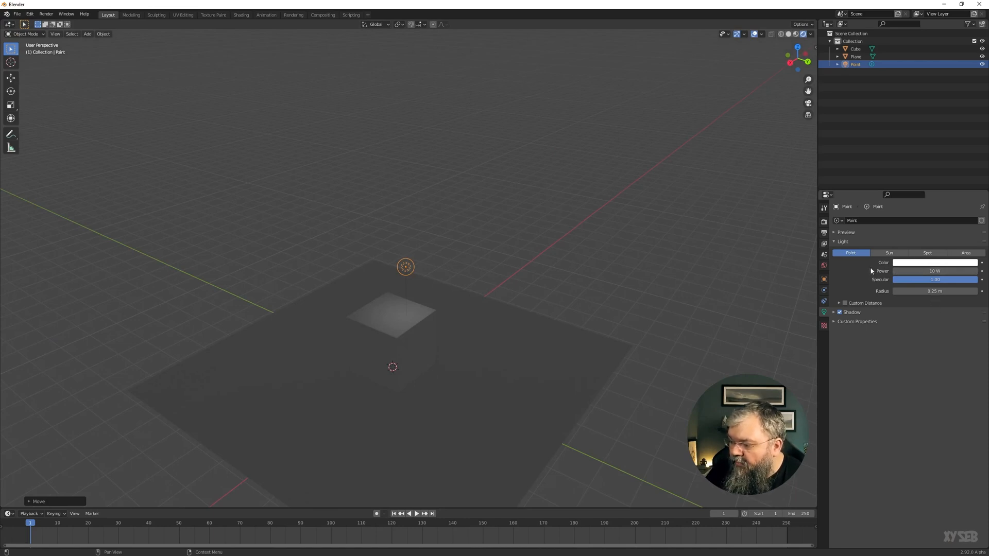
{"action": "left_click", "coordinate": [922, 265]}
{"action": "left_click_drag", "start_coordinate": [931, 203], "coordinate": [935, 196]}
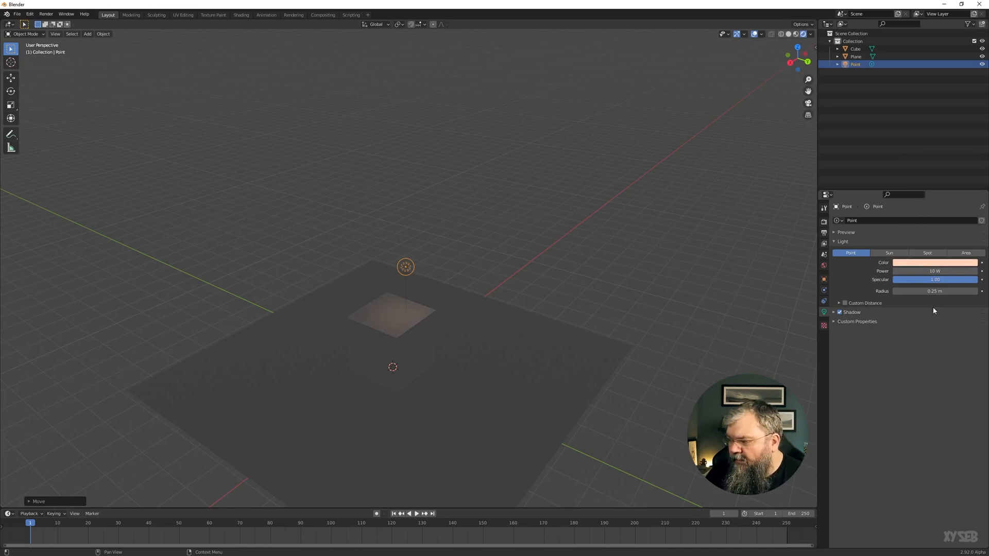
{"action": "left_click_drag", "start_coordinate": [929, 271], "coordinate": [968, 270]}
{"action": "left_click", "coordinate": [922, 263]}
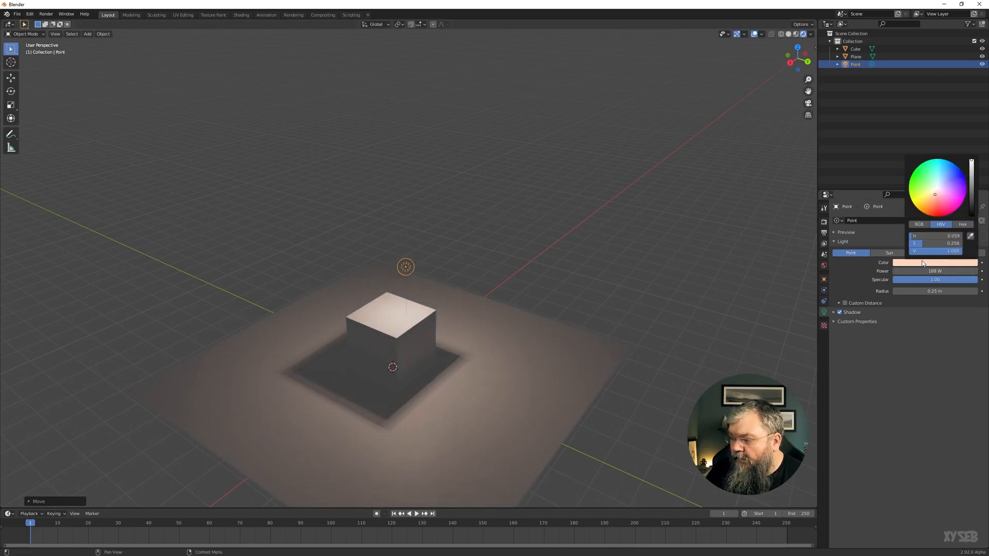
{"action": "left_click_drag", "start_coordinate": [921, 244], "coordinate": [904, 244]}
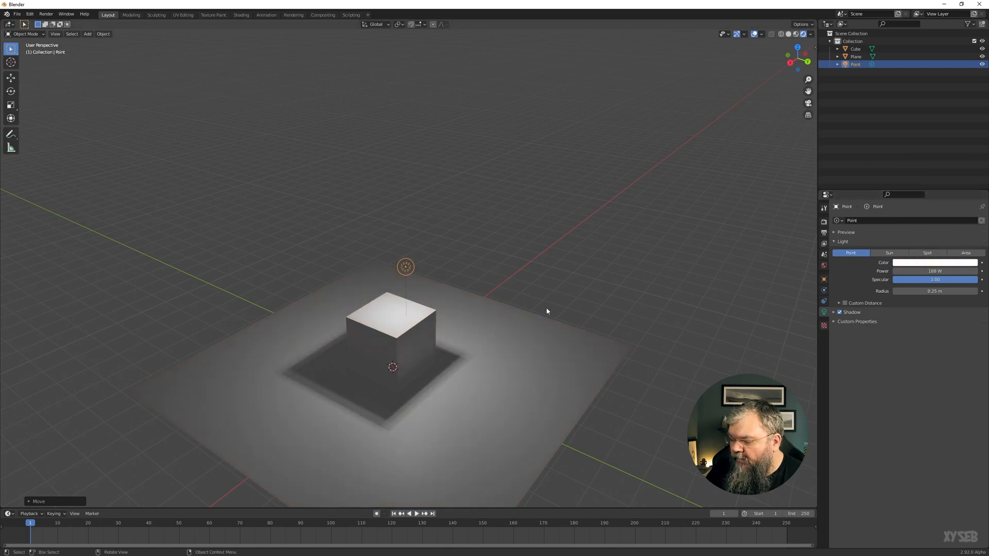
- Move the point light higher above the cube, then down beside one of its side faces, close to the floor
{"action": "middle_click_drag", "start_coordinate": [504, 325], "coordinate": [448, 352]}
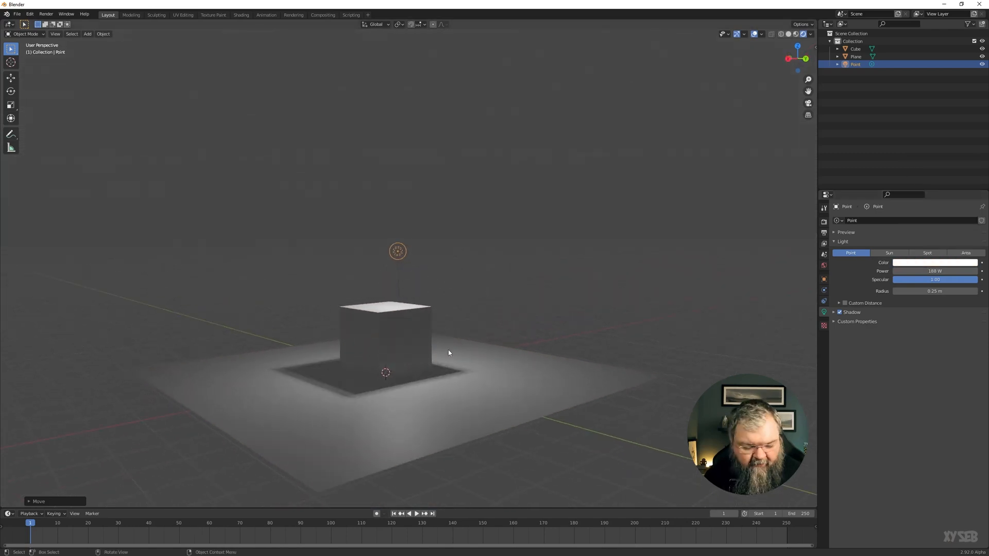
{"action": "left_click", "coordinate": [411, 309]}
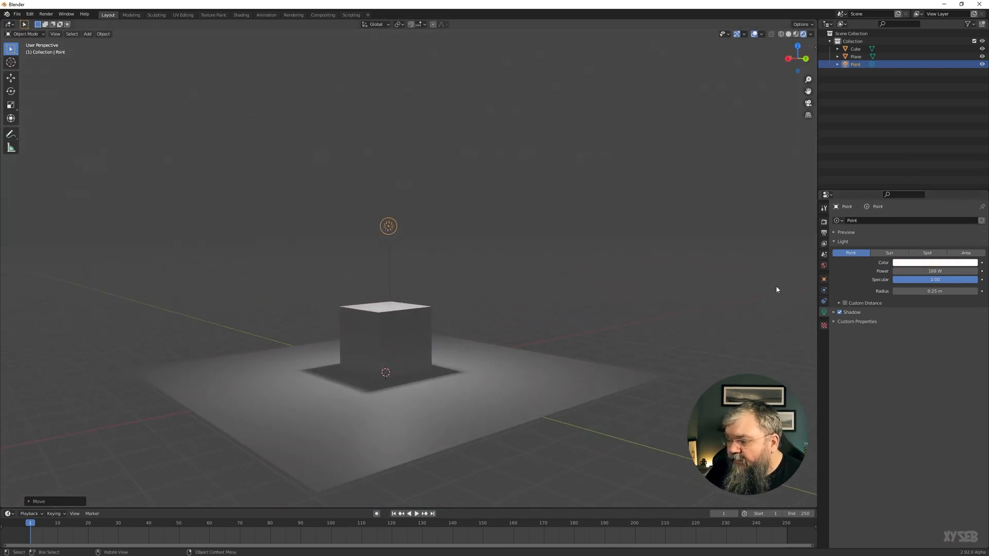
{"action": "mouse_move", "coordinate": [644, 309]}
{"action": "middle_mouse_down"}
{"action": "mouse_move", "coordinate": [540, 331]}
{"action": "mouse_move", "coordinate": [556, 387]}
{"action": "mouse_move", "coordinate": [629, 316]}
{"action": "middle_mouse_up"}
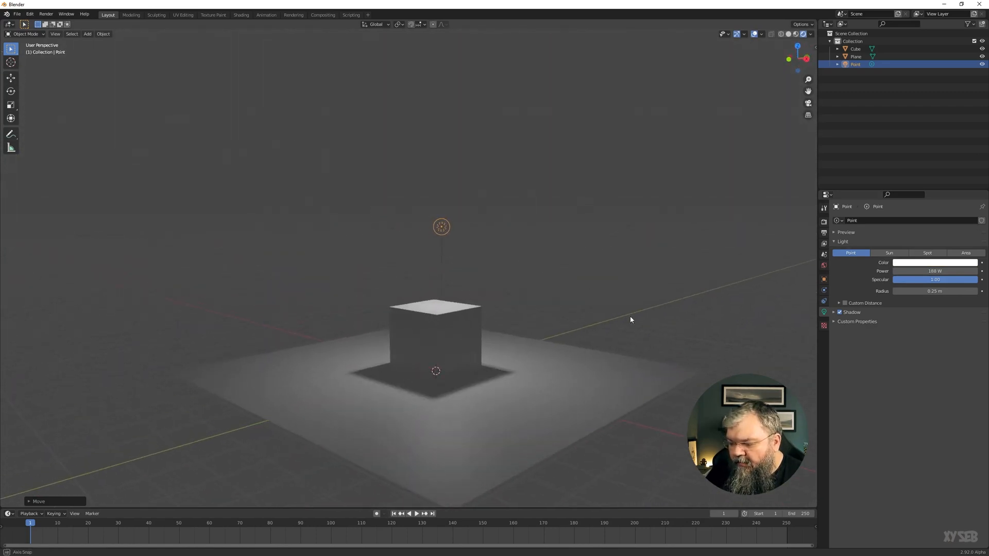
{"action": "key", "text": "g"}
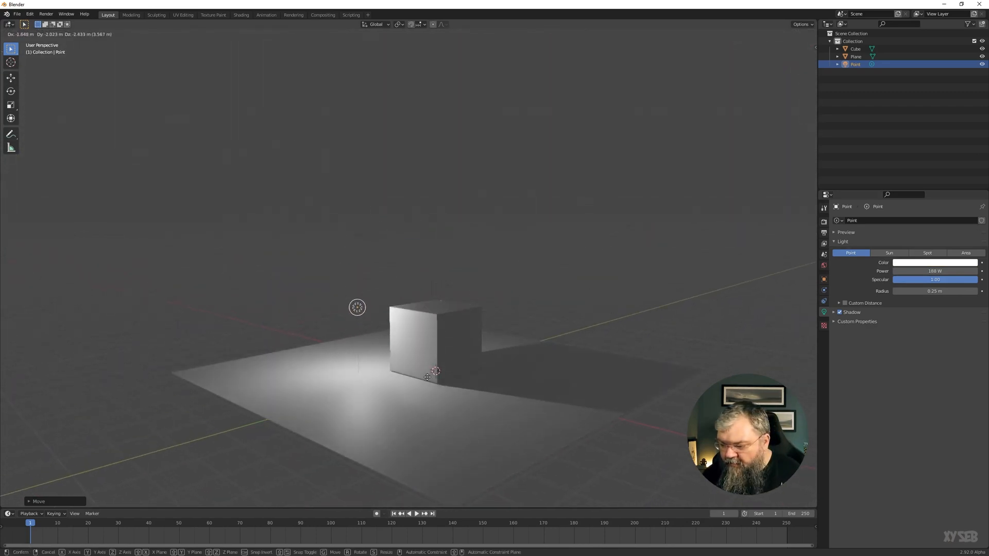
{"action": "left_click", "coordinate": [421, 412]}
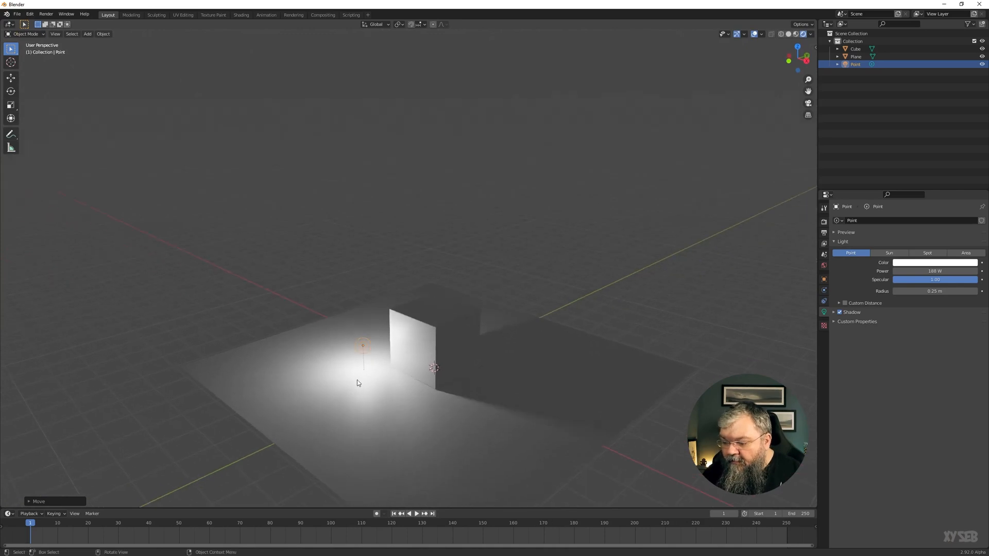
- Add a new material to the floor plane and test its roughness at 0 before restoring it to 0.5
{"action": "middle_click_drag", "start_coordinate": [357, 379], "coordinate": [327, 382]}
{"action": "left_click", "coordinate": [375, 409]}
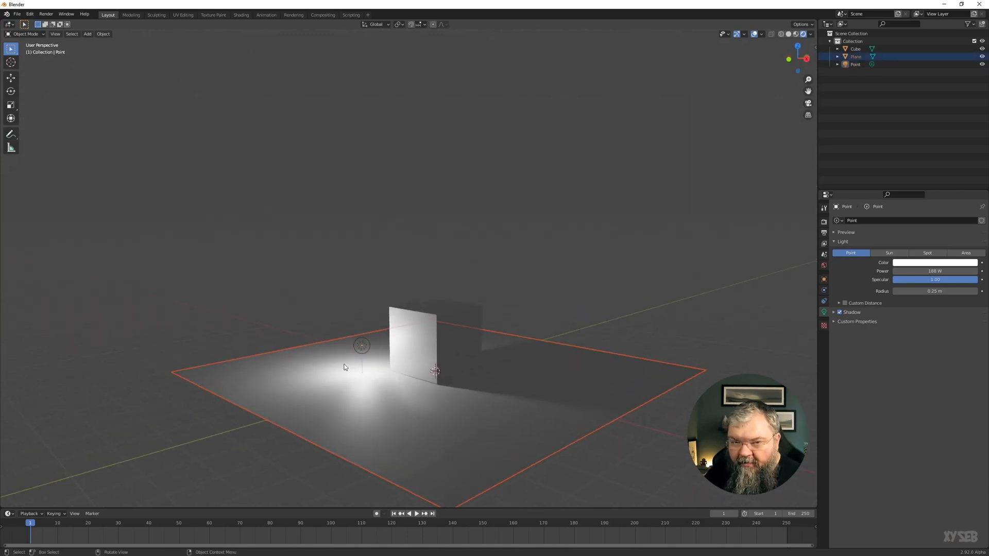
{"action": "left_click", "coordinate": [361, 345]}
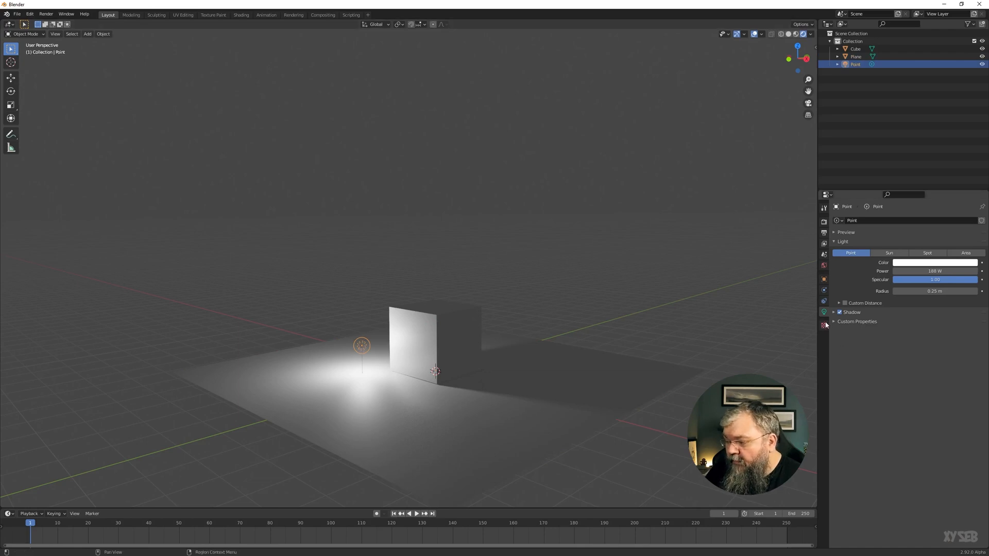
{"action": "left_click", "coordinate": [488, 419]}
{"action": "left_click", "coordinate": [823, 345]}
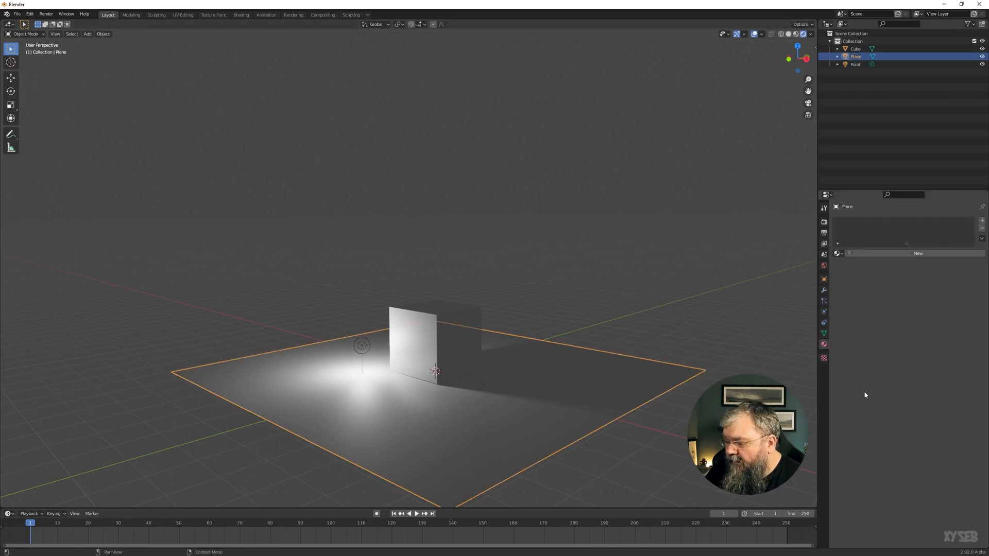
{"action": "left_click", "coordinate": [864, 258]}
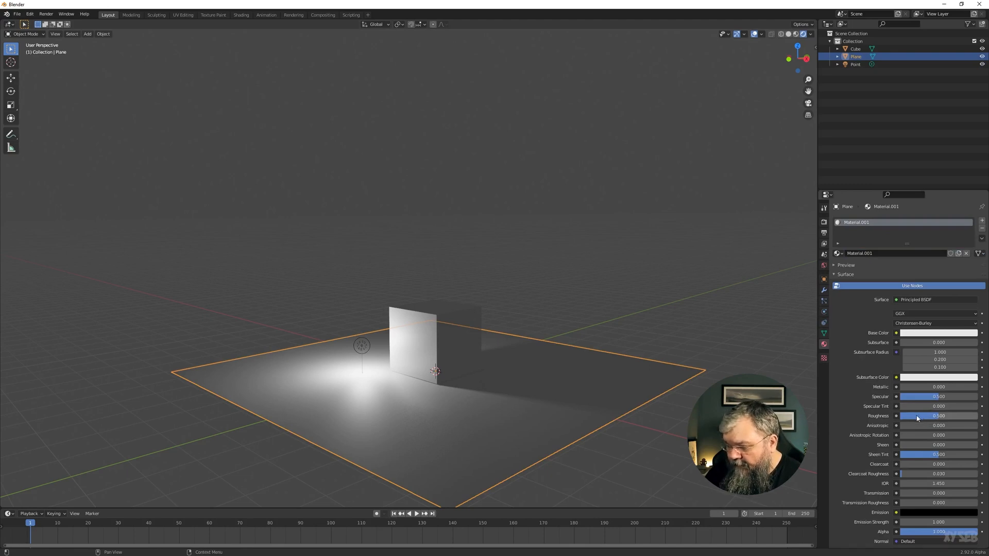
{"action": "left_click_drag", "start_coordinate": [924, 420], "coordinate": [900, 419]}
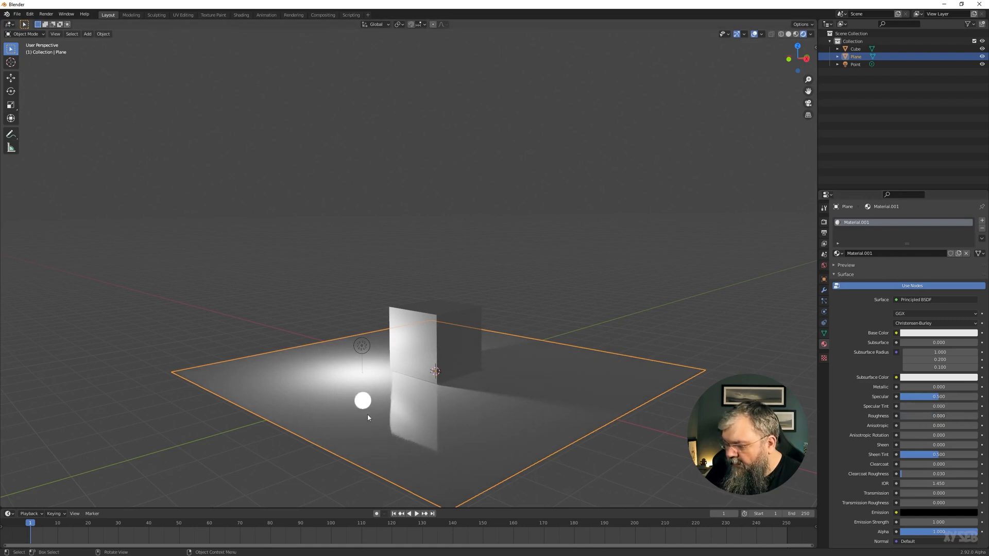
{"action": "left_click_drag", "start_coordinate": [911, 418], "coordinate": [951, 417]}
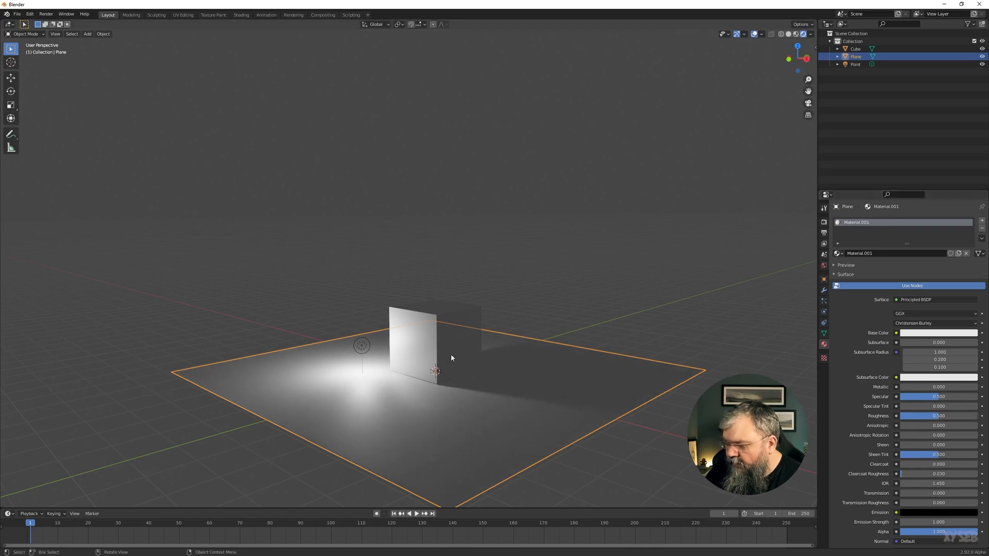
- Select the point light and compare its specular at 0 before restoring it to 1.00
{"action": "left_click", "coordinate": [357, 344]}
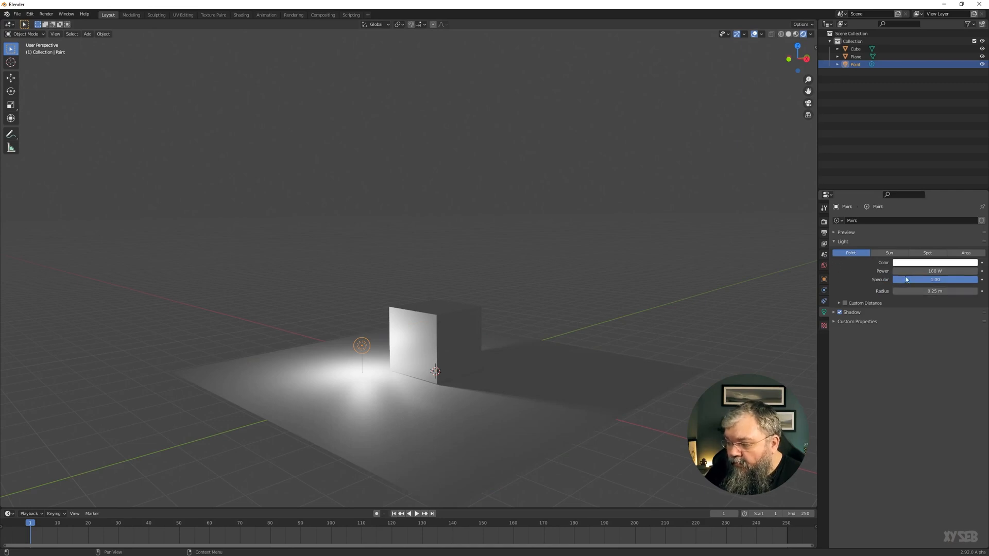
{"action": "left_click_drag", "start_coordinate": [945, 282], "coordinate": [978, 282]}
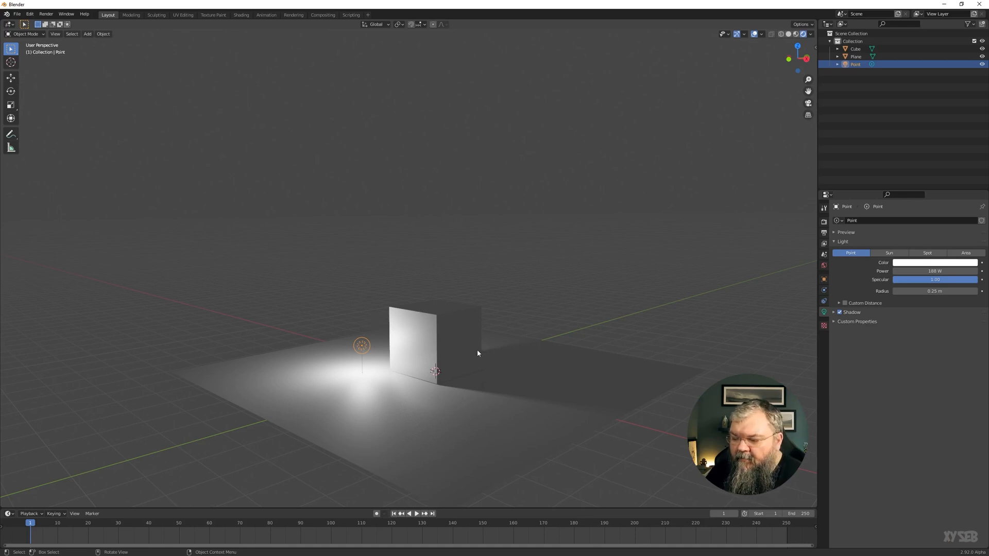
{"action": "middle_click_drag", "start_coordinate": [432, 324], "coordinate": [466, 340]}
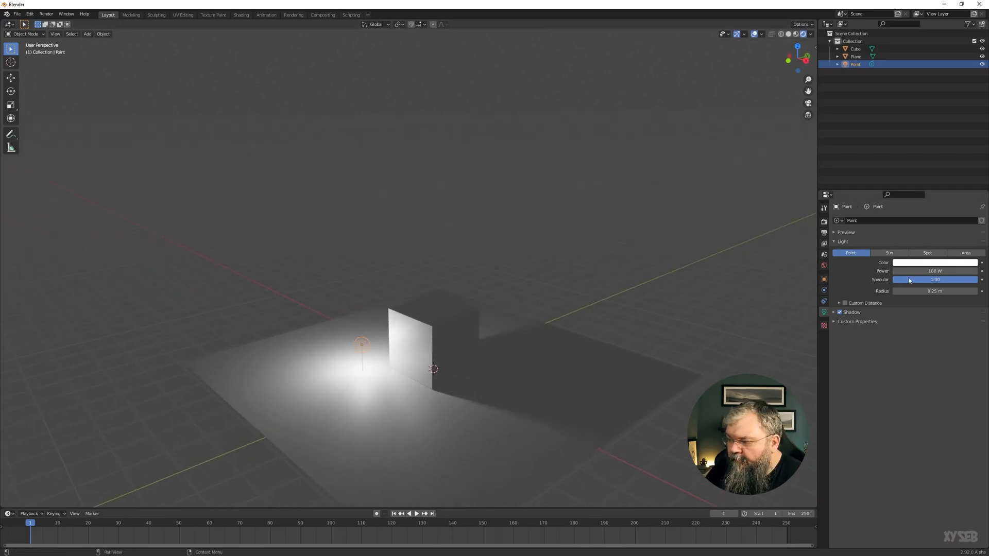
{"action": "left_click_drag", "start_coordinate": [923, 281], "coordinate": [834, 281]}
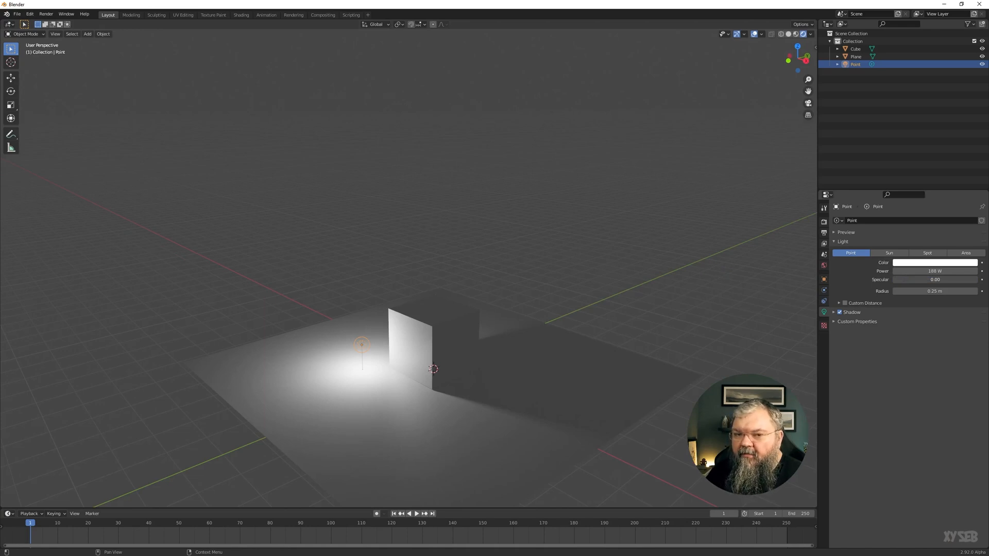
{"action": "left_click_drag", "start_coordinate": [834, 280], "coordinate": [927, 281]}
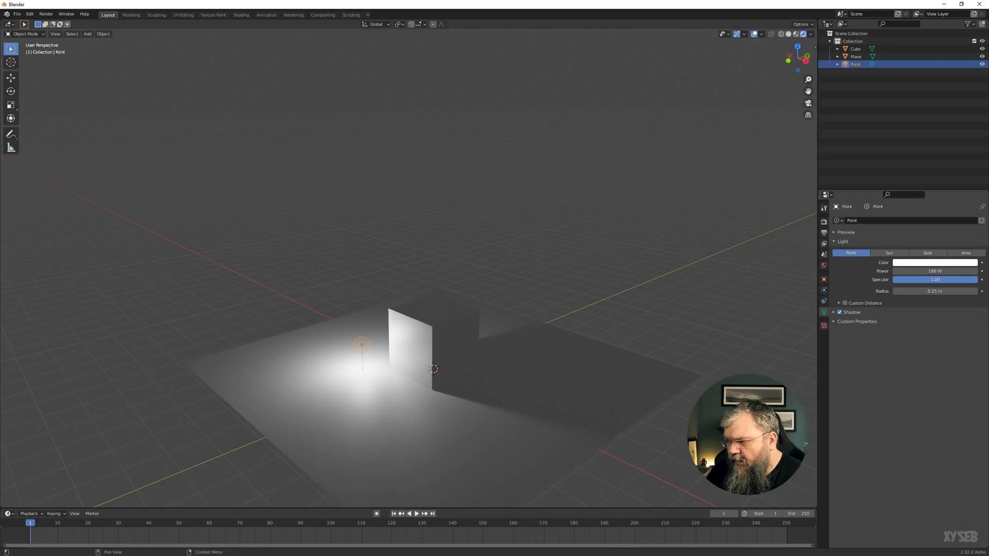
- Move the point light back above the cube and then out past its opposite side, slightly above the top face
{"action": "middle_click_drag", "start_coordinate": [495, 366], "coordinate": [420, 362]}
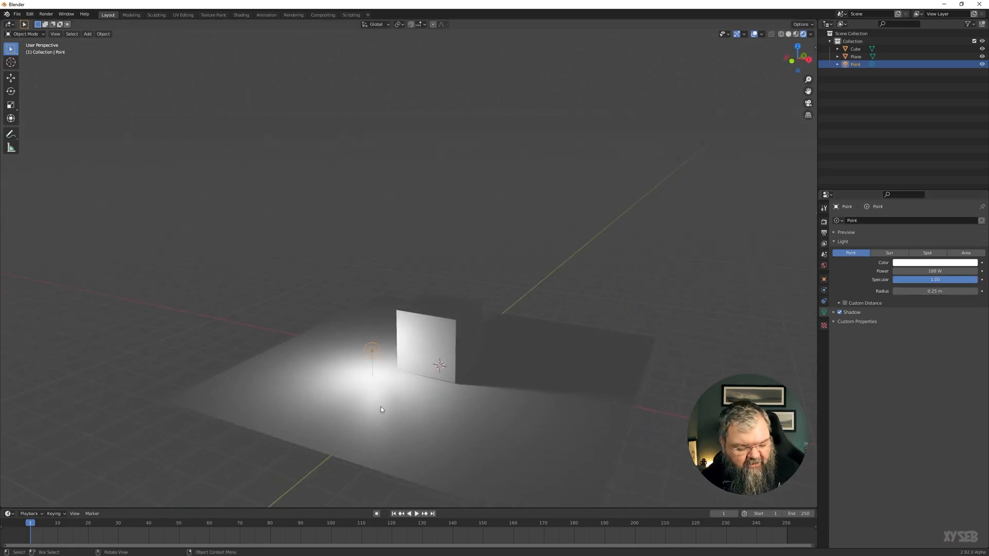
{"action": "key", "text": "g"}
{"action": "left_click", "coordinate": [477, 320]}
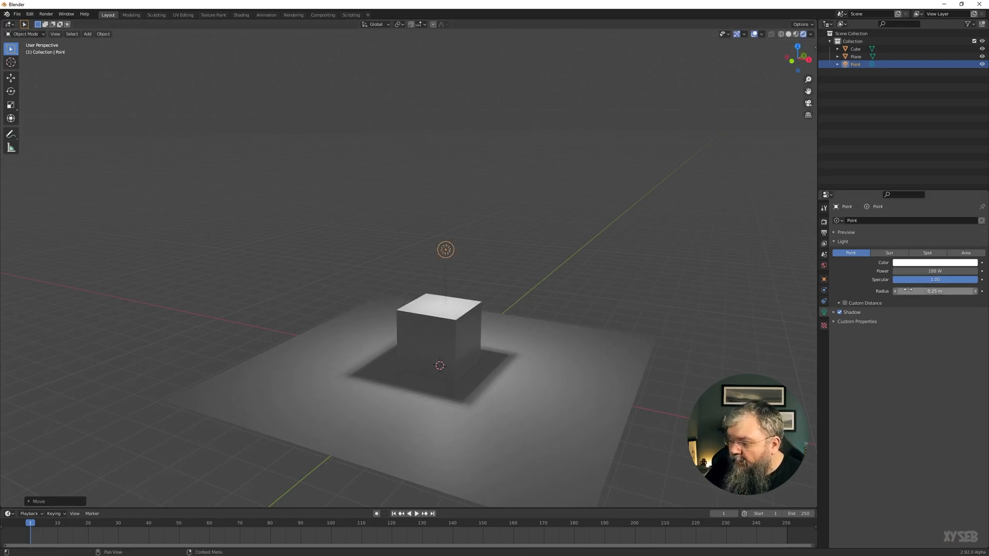
{"action": "key", "text": "g"}
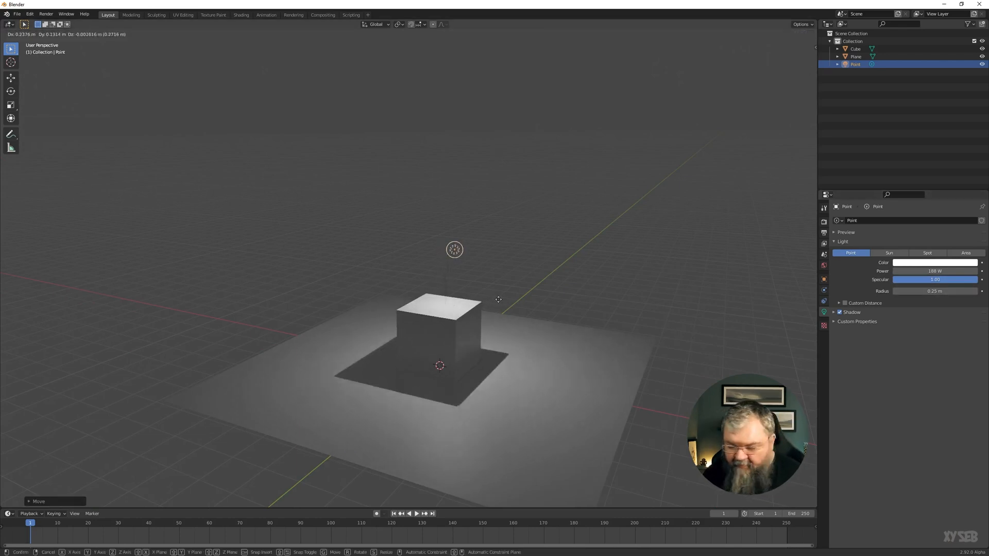
{"action": "left_click", "coordinate": [547, 322]}
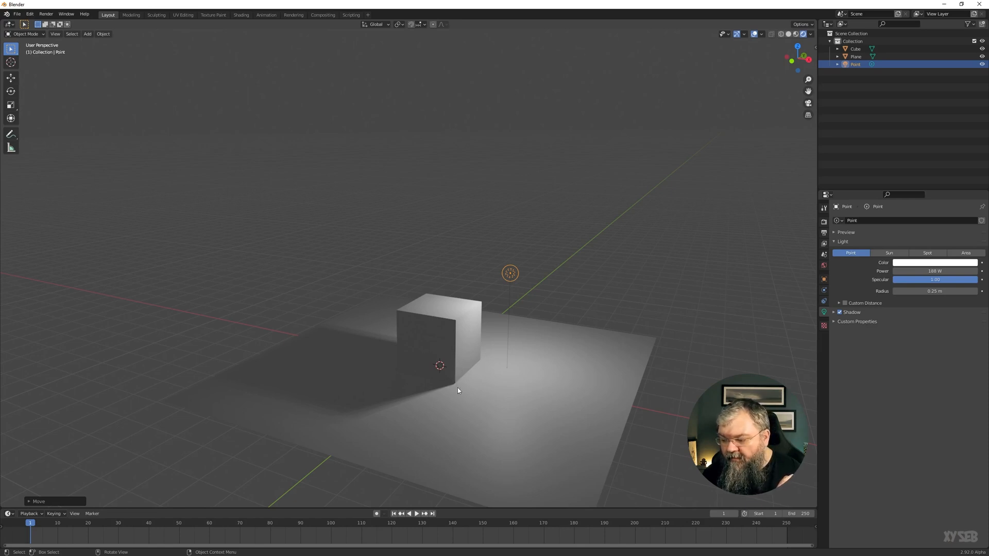
- Try the point light's radius at 0 m and then at about 1.03 m to compare the cube's shadow edges
{"action": "scroll", "coordinate": [452, 428], "scroll_direction": "up", "scroll_amount": 3}
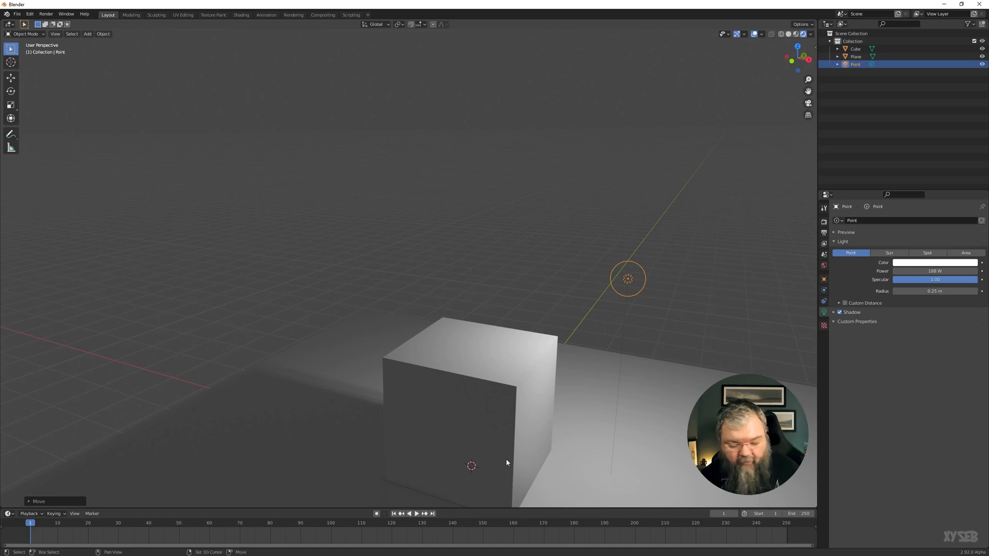
{"action": "middle_click_drag", "start_coordinate": [506, 462], "coordinate": [466, 354]}
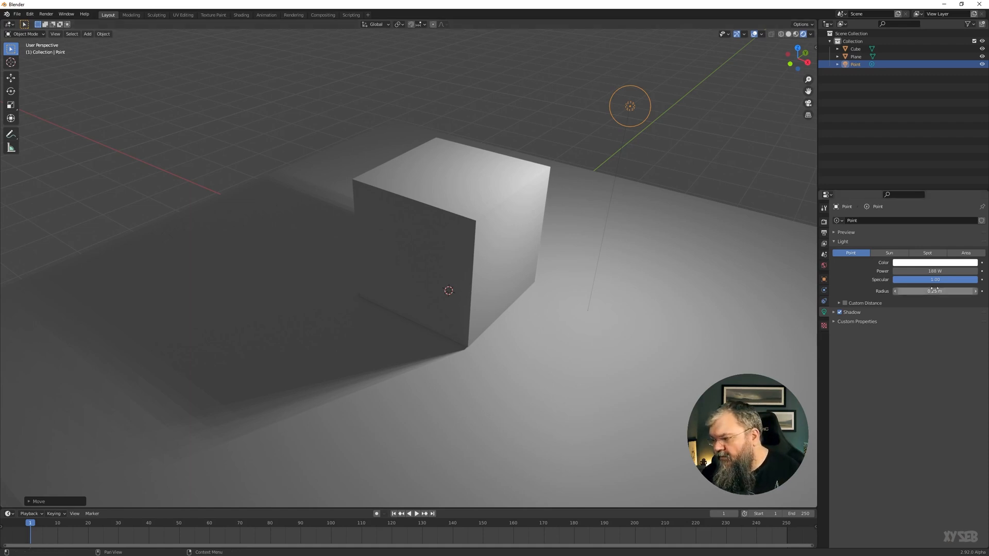
{"action": "left_click_drag", "start_coordinate": [934, 291], "coordinate": [911, 291]}
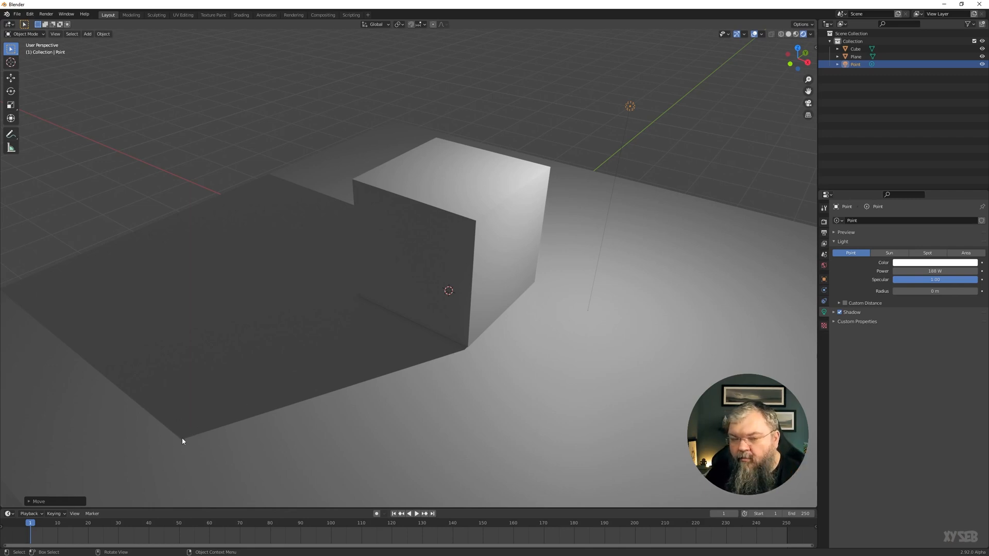
{"action": "left_click_drag", "start_coordinate": [934, 290], "coordinate": [976, 291]}
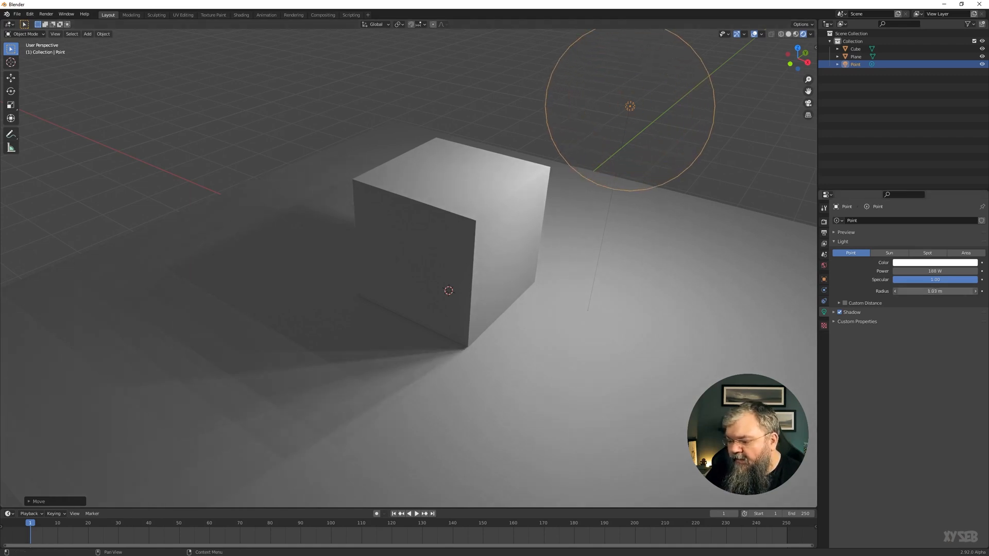
- Inspect the cube's shadow up close and reduce the point light's radius to 0.1 m
{"action": "middle_click_drag", "start_coordinate": [392, 334], "coordinate": [326, 302]}
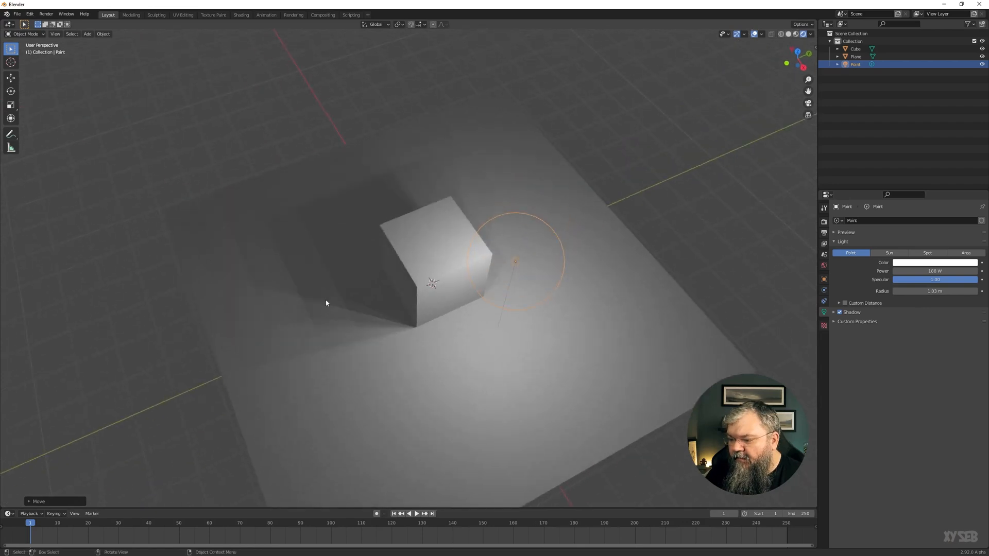
{"action": "scroll", "coordinate": [268, 370], "scroll_direction": "up", "scroll_amount": 5}
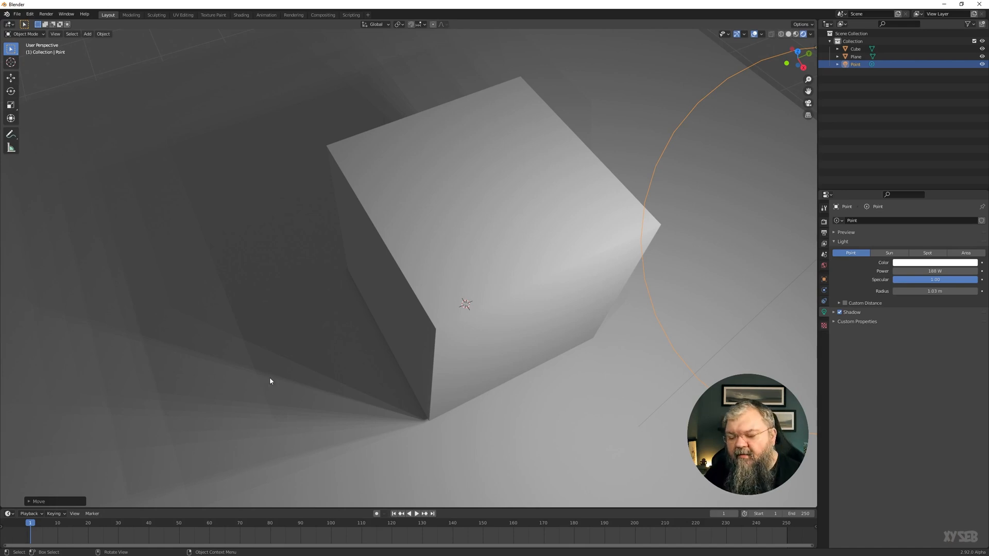
{"action": "scroll", "coordinate": [247, 435], "scroll_direction": "down", "scroll_amount": 3}
{"action": "middle_click_drag", "start_coordinate": [316, 432], "coordinate": [366, 401]}
{"action": "scroll", "coordinate": [366, 401], "scroll_direction": "down", "scroll_amount": 1}
{"action": "left_click_drag", "start_coordinate": [942, 292], "coordinate": [919, 291]}
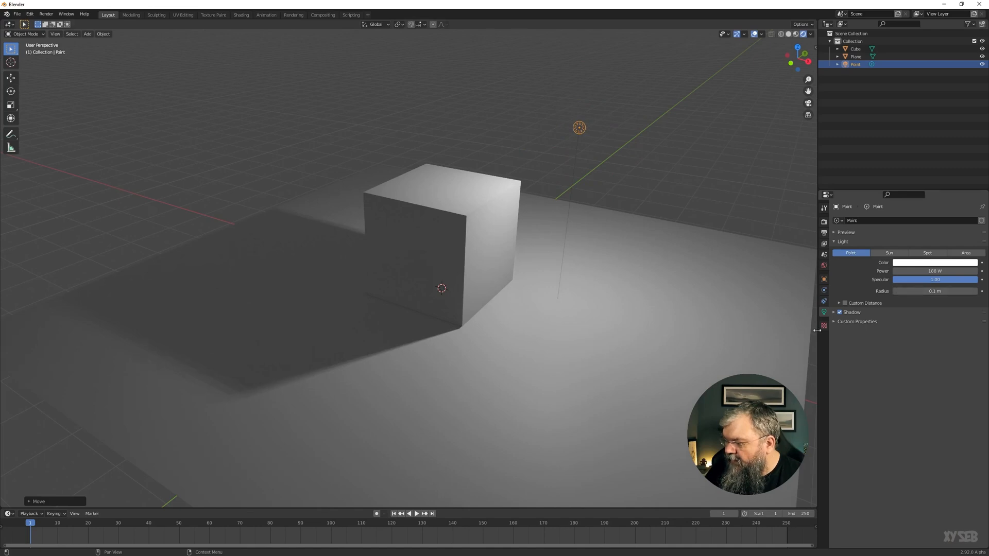
{"action": "middle_click_drag", "start_coordinate": [450, 354], "coordinate": [523, 343]}
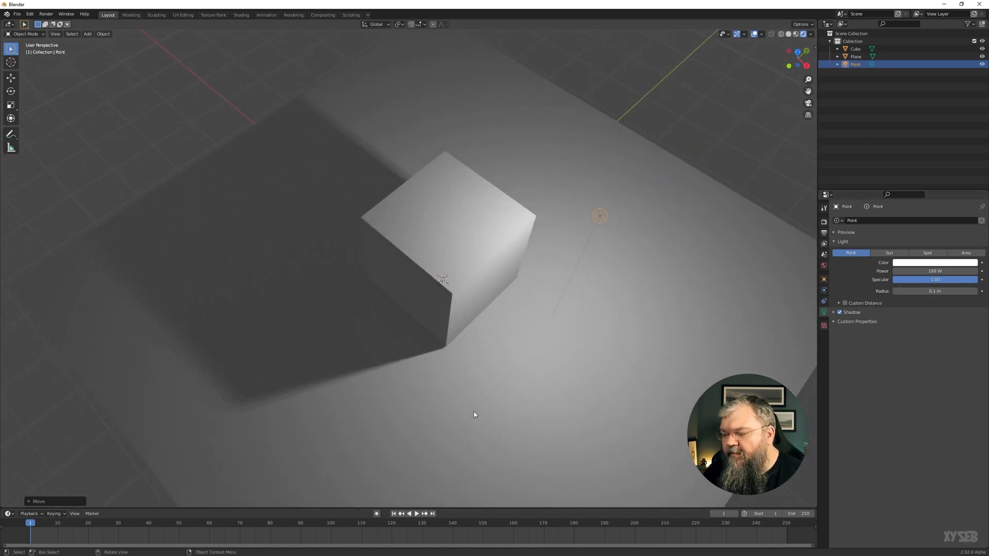
- Try the point light's custom distance at 33 m, 17 m, 5.3 m and 1.5 m before switching custom distance off
{"action": "middle_click_drag", "start_coordinate": [474, 414], "coordinate": [561, 305]}
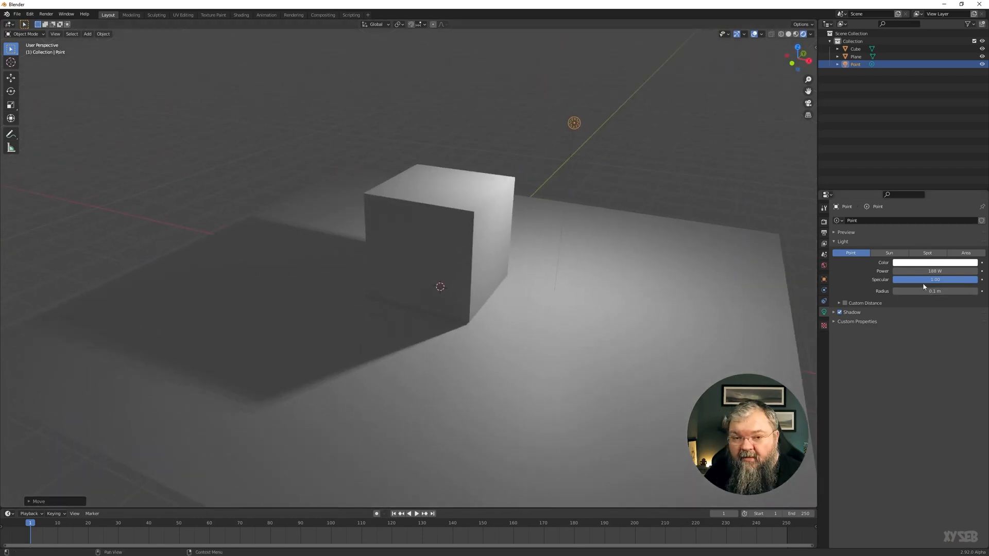
{"action": "left_click", "coordinate": [839, 304]}
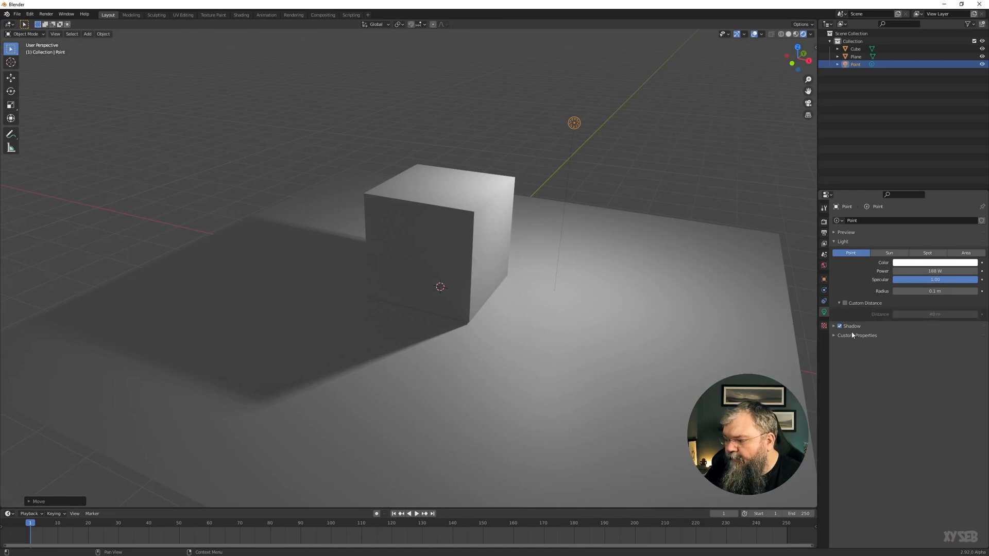
{"action": "left_click", "coordinate": [845, 303]}
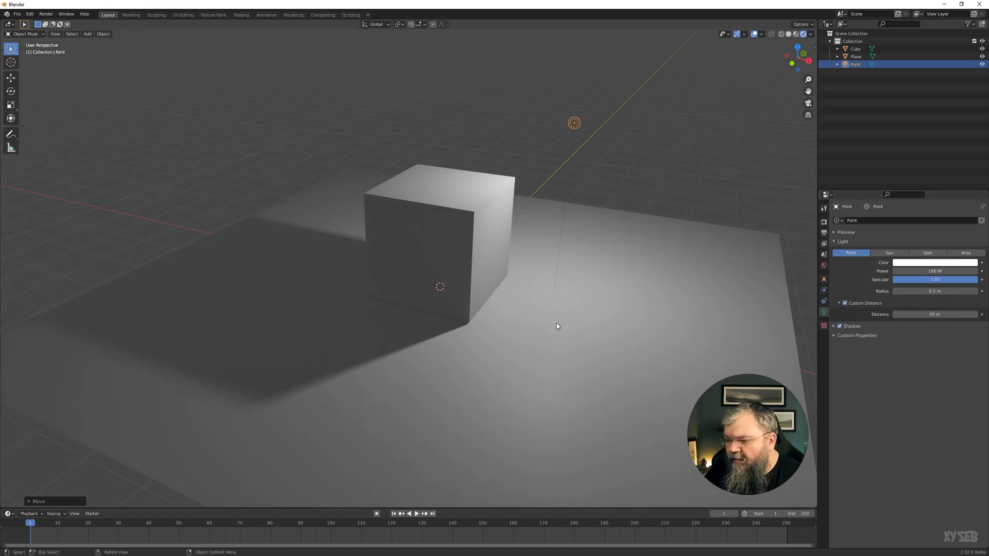
{"action": "scroll", "coordinate": [556, 323], "scroll_direction": "down", "scroll_amount": 6}
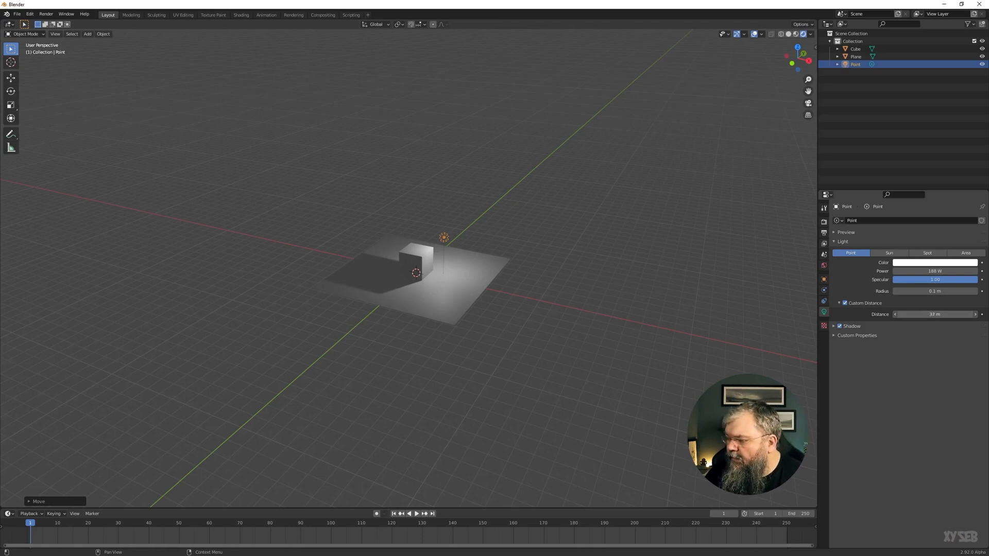
{"action": "mouse_move", "coordinate": [935, 314]}
{"action": "left_mouse_down"}
{"action": "mouse_move", "coordinate": [906, 314]}
{"action": "mouse_move", "coordinate": [953, 314]}
{"action": "left_mouse_up"}
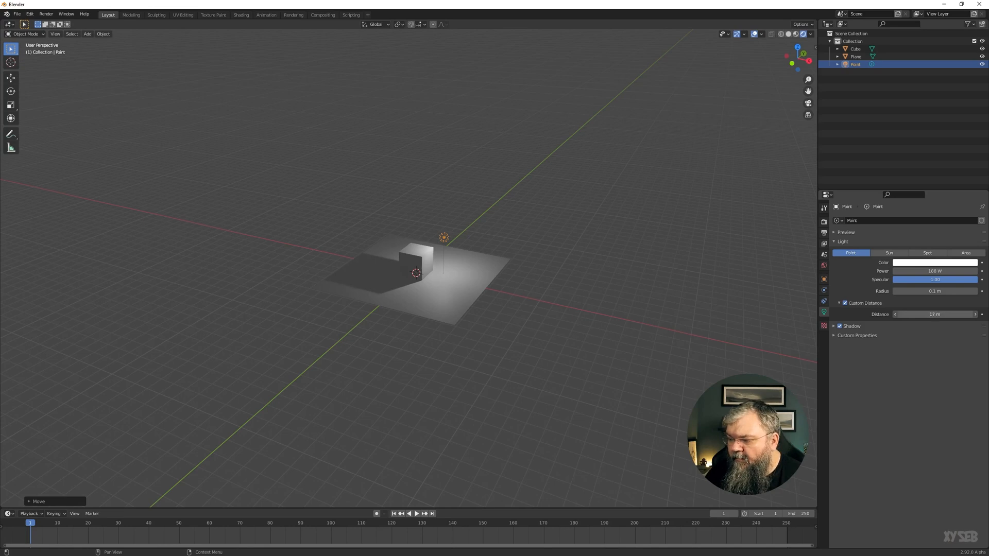
{"action": "left_click_drag", "start_coordinate": [935, 314], "coordinate": [926, 314]}
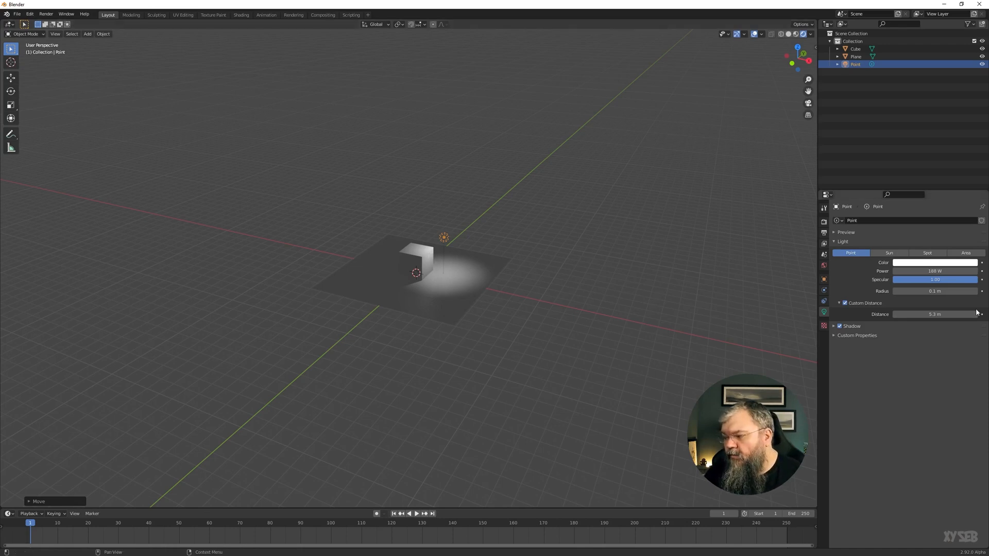
{"action": "left_click_drag", "start_coordinate": [934, 314], "coordinate": [922, 314]}
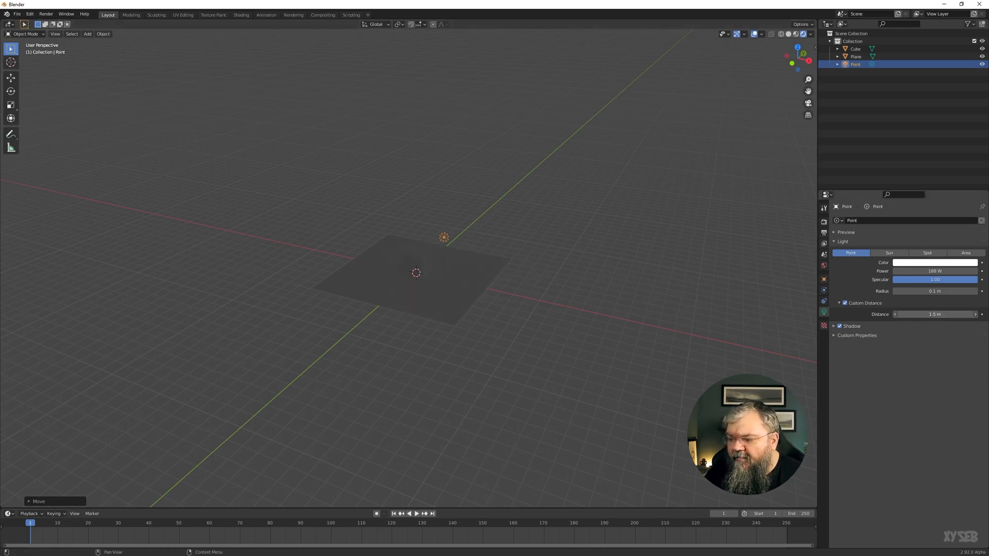
{"action": "left_click", "coordinate": [839, 302]}
{"action": "left_click", "coordinate": [845, 303]}
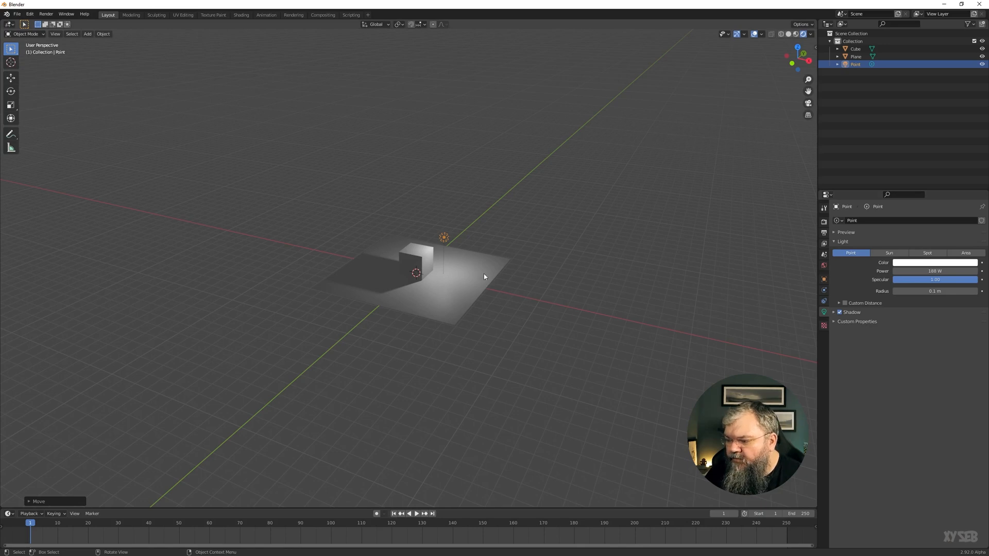
- Show the point light's shadow settings and move the light to hover centred above the cube
{"action": "scroll", "coordinate": [426, 249], "scroll_direction": "up", "scroll_amount": 5}
{"action": "middle_click_drag", "start_coordinate": [589, 267], "coordinate": [746, 295]}
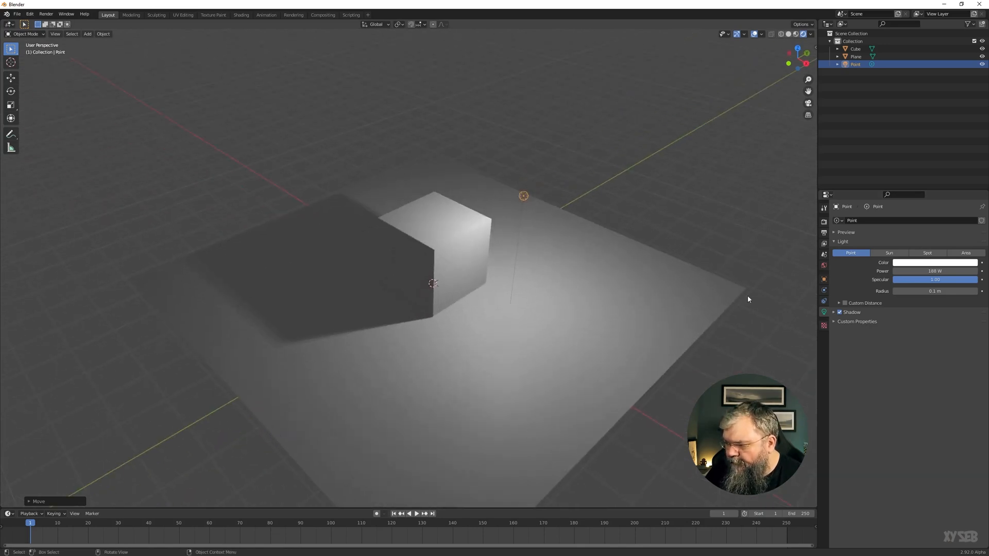
{"action": "left_click", "coordinate": [833, 312]}
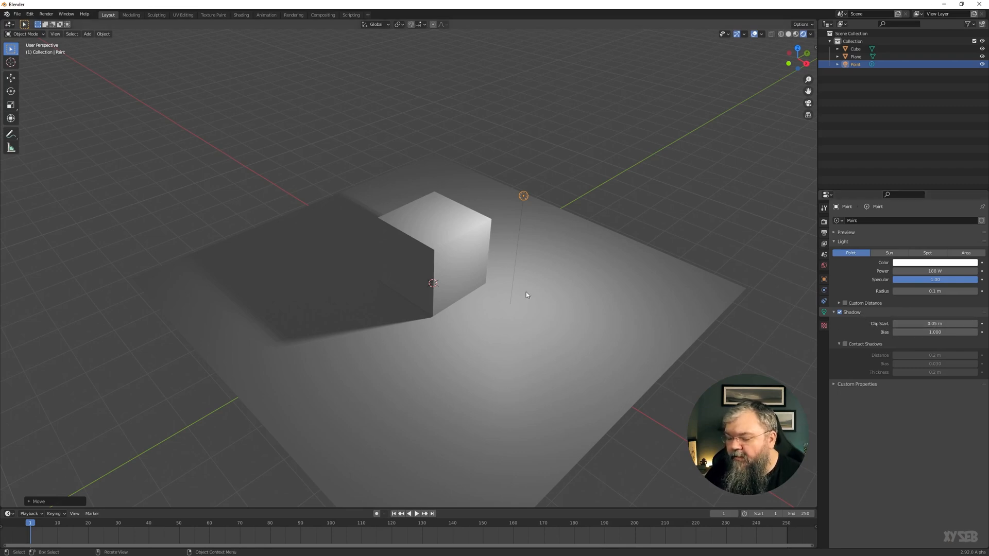
{"action": "middle_click_drag", "start_coordinate": [498, 281], "coordinate": [439, 288]}
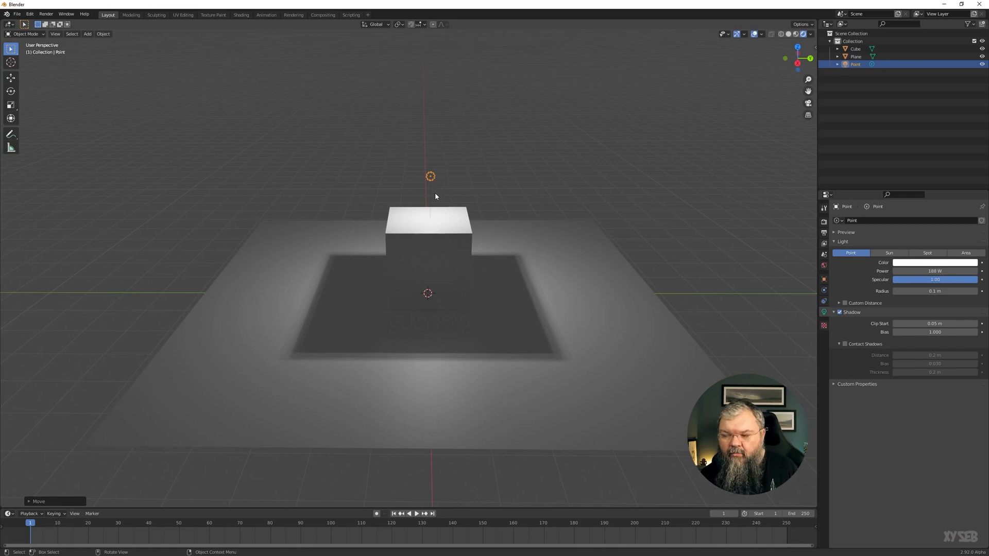
{"action": "key", "text": "shift+a"}
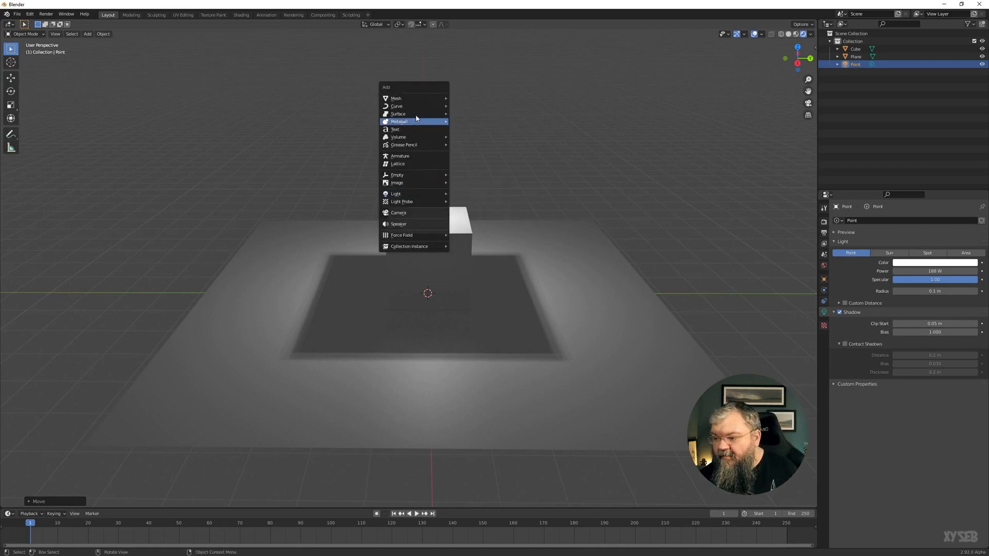
{"action": "mouse_move", "coordinate": [421, 101]}
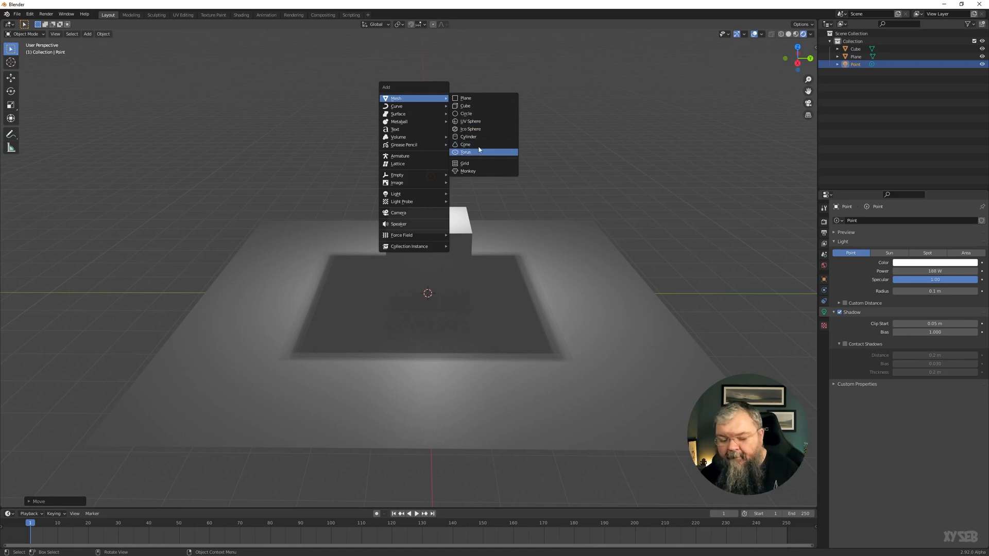
{"action": "left_click", "coordinate": [473, 115]}
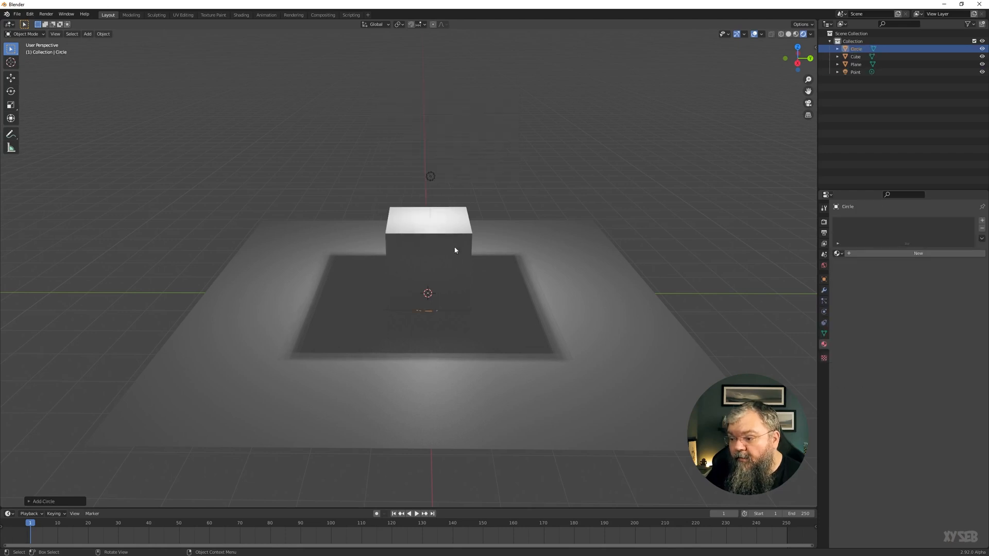
{"action": "key", "text": "g"}
{"action": "key", "text": "z"}
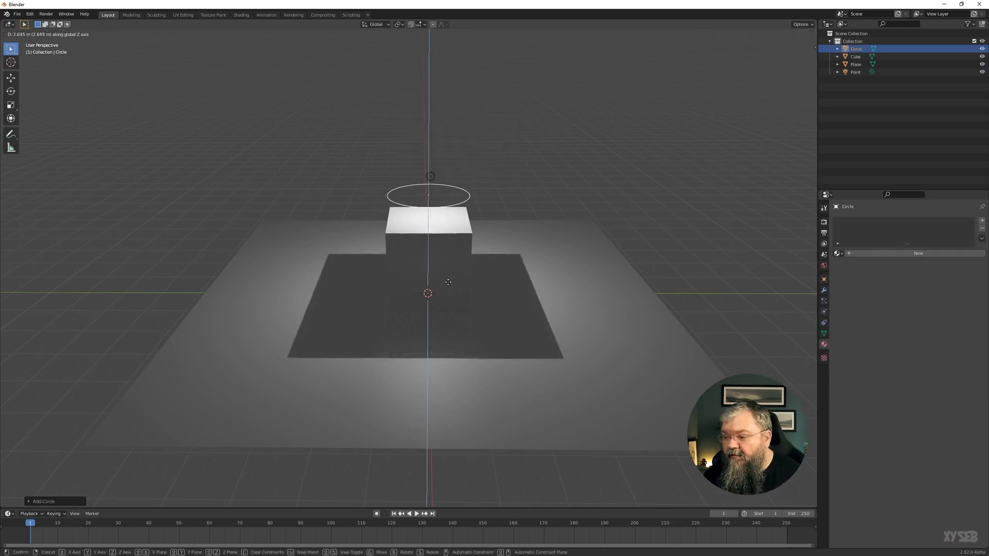
{"action": "left_click", "coordinate": [448, 279]}
{"action": "key", "text": "Delete"}
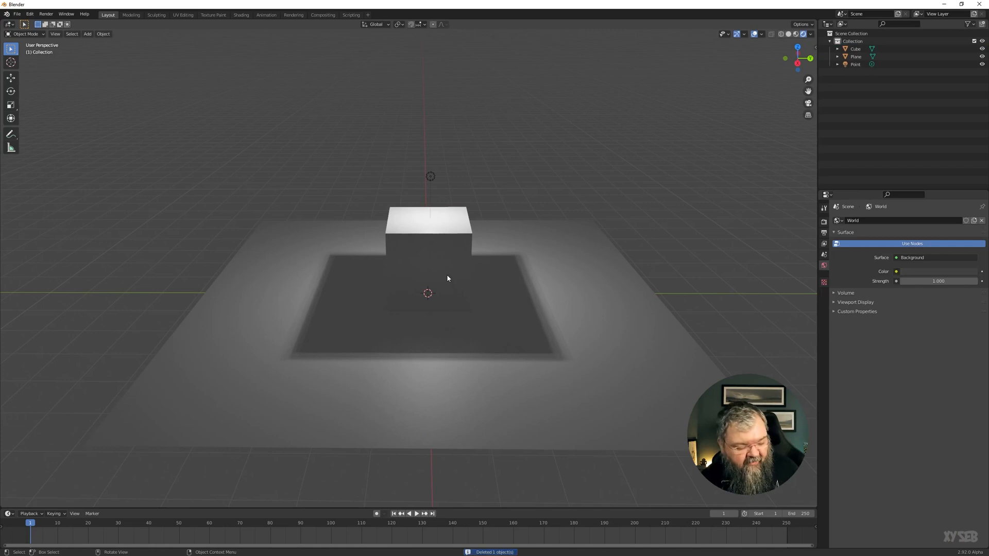
- Add a UV sphere and raise it along Z until it hovers above the cube
{"action": "key", "text": "shift+a"}
{"action": "mouse_move", "coordinate": [447, 277]}
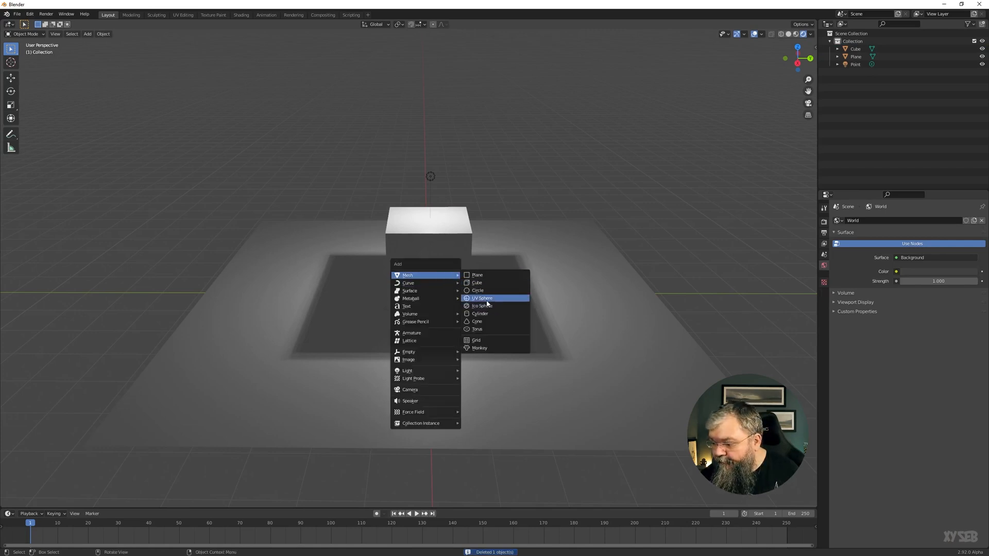
{"action": "left_click", "coordinate": [484, 298]}
{"action": "key", "text": "g"}
{"action": "key", "text": "z"}
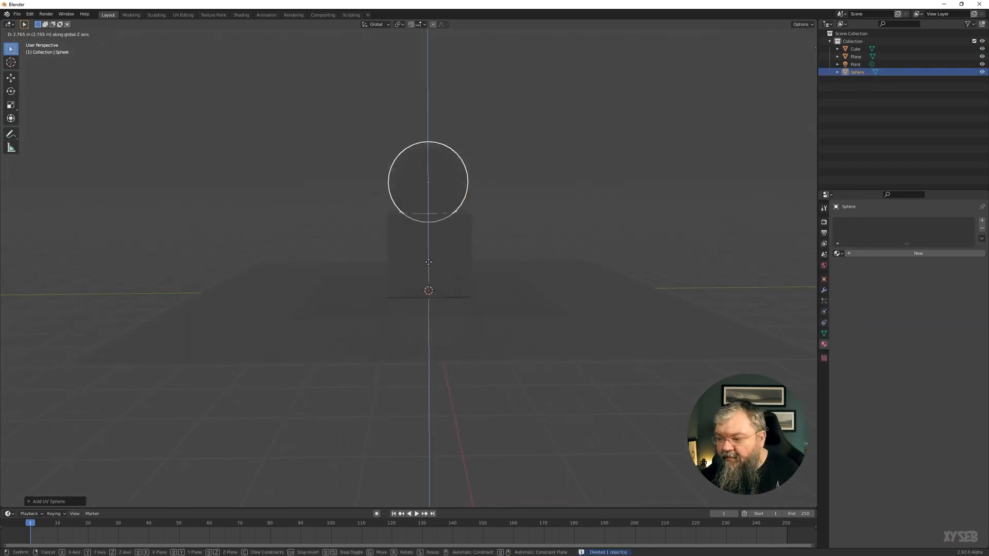
{"action": "left_click", "coordinate": [429, 256]}
- Shrink the sphere to about a third of its size and lower it along Z to enclose the point light
{"action": "key", "text": "s"}
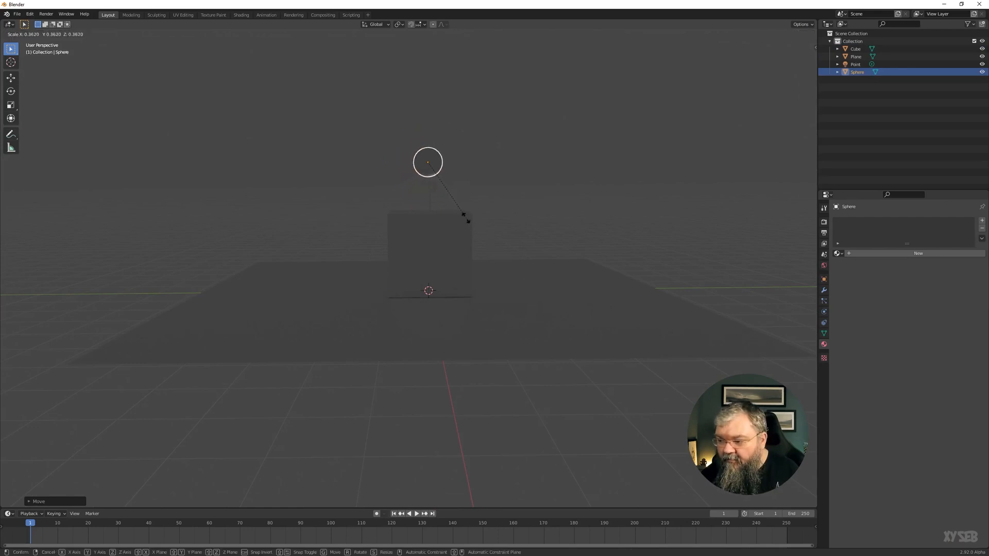
{"action": "left_click", "coordinate": [453, 211]}
{"action": "key", "text": "g"}
{"action": "key", "text": "z"}
{"action": "left_click", "coordinate": [456, 219]}
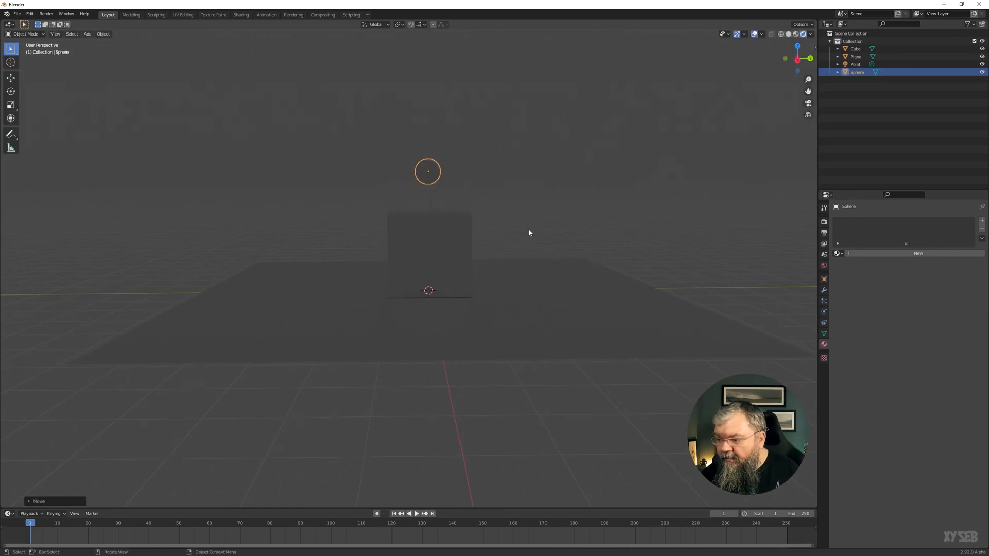
- Raise the point light's shadow clip start to 0.35 m and on to 0.45 m, checking the light around the sphere
{"action": "middle_click_drag", "start_coordinate": [530, 232], "coordinate": [420, 277]}
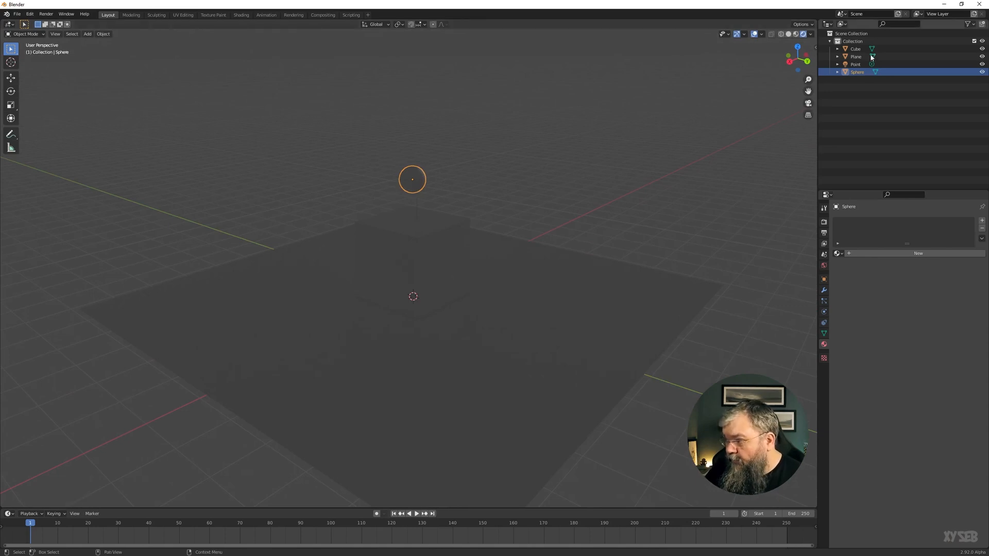
{"action": "left_click", "coordinate": [856, 64]}
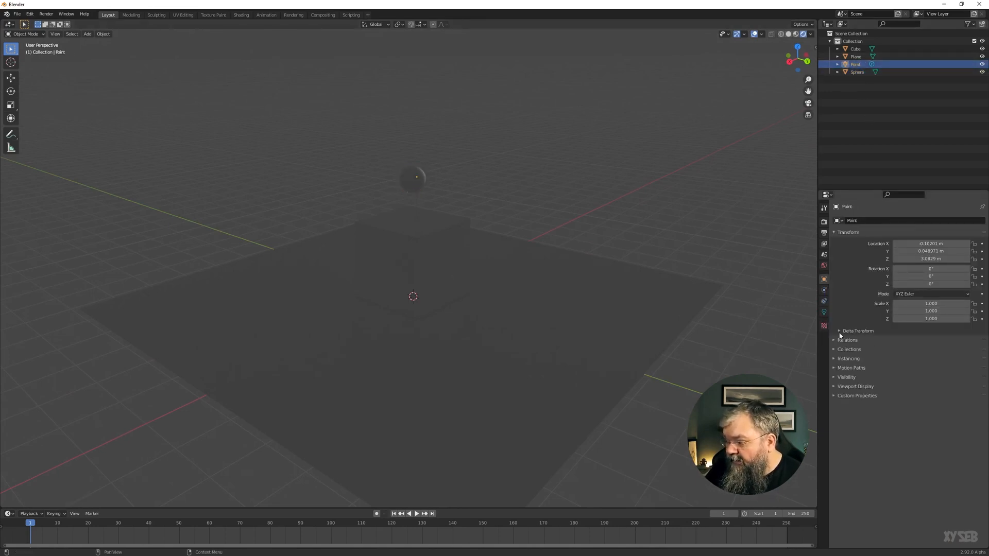
{"action": "left_click", "coordinate": [824, 312]}
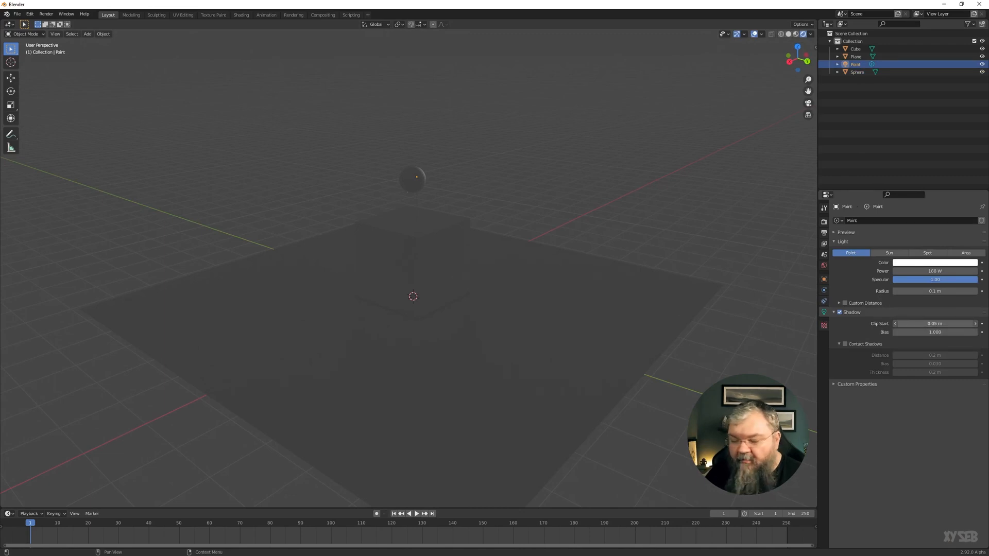
{"action": "left_click_drag", "start_coordinate": [935, 324], "coordinate": [950, 324]}
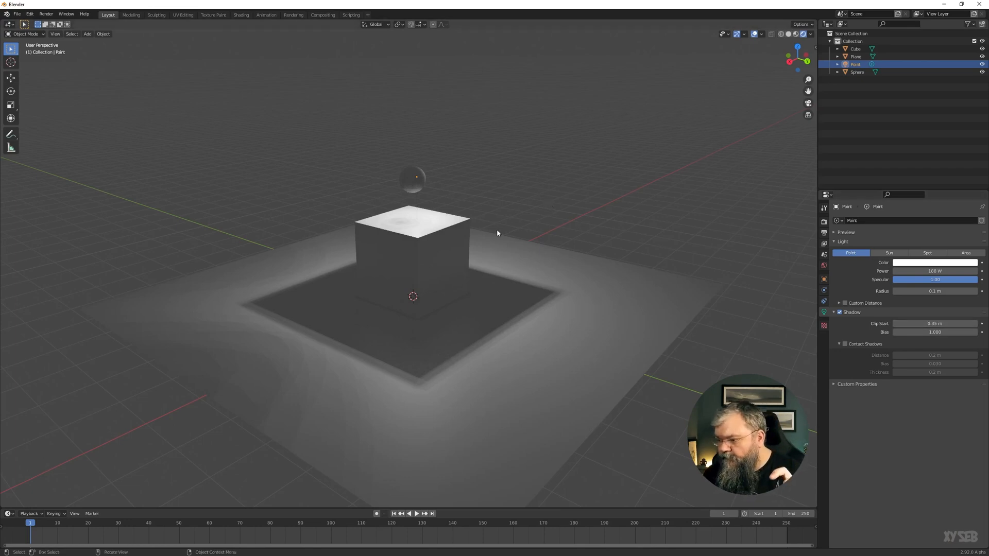
{"action": "middle_click_drag", "start_coordinate": [381, 180], "coordinate": [477, 230]}
{"action": "scroll", "coordinate": [620, 261], "scroll_direction": "up", "scroll_amount": 5}
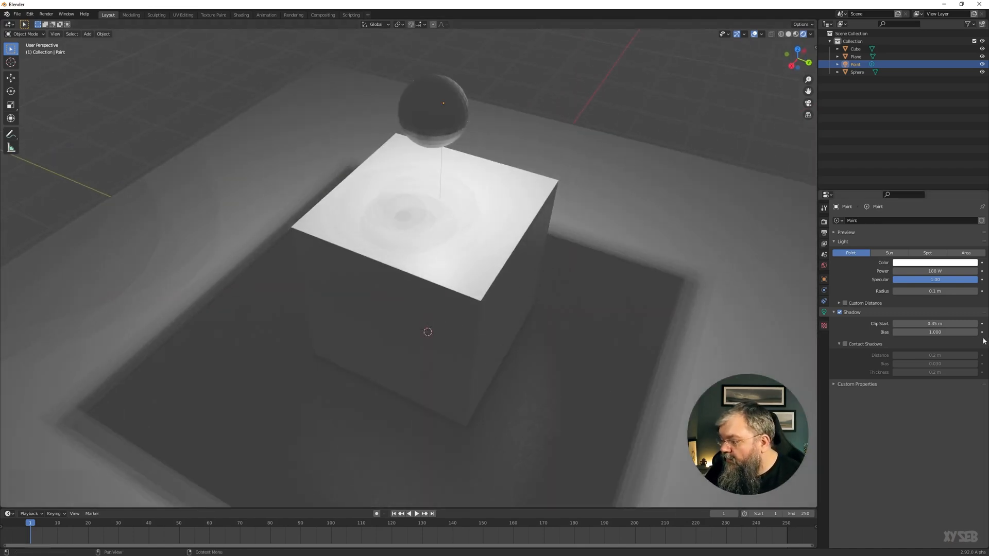
{"action": "left_click", "coordinate": [975, 324]}
{"action": "middle_click_drag", "start_coordinate": [464, 259], "coordinate": [430, 181]}
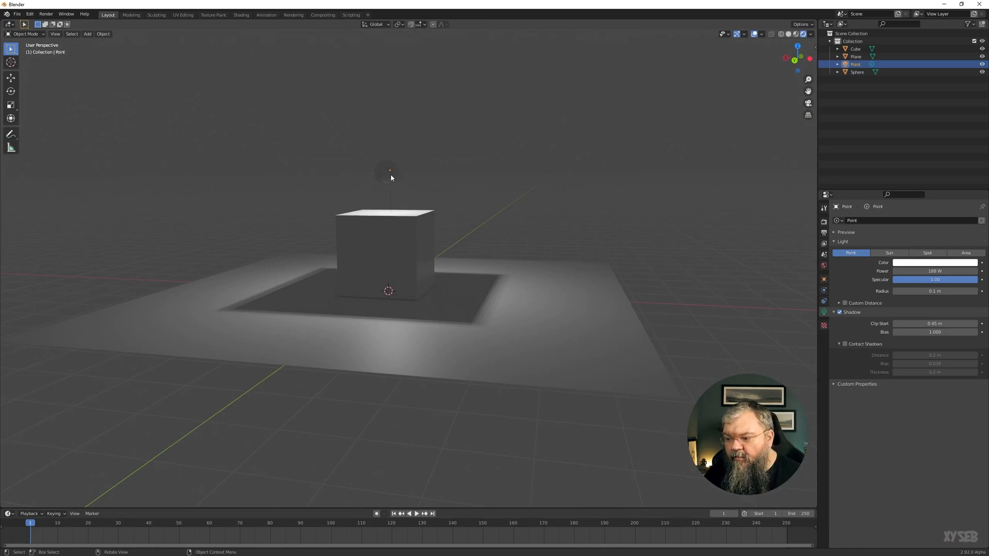
- Select the sphere together with the point light and lower both about 0.53 m along Z toward the cube
{"action": "middle_click_drag", "start_coordinate": [391, 177], "coordinate": [438, 184]}
{"action": "left_click", "coordinate": [420, 186]}
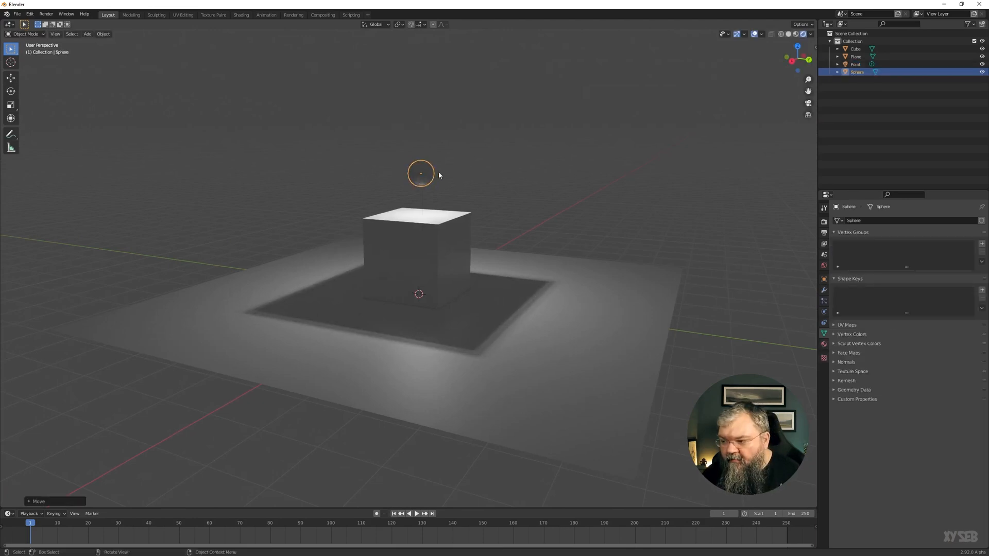
{"action": "left_click_drag", "start_coordinate": [397, 149], "coordinate": [458, 196]}
{"action": "middle_click_drag", "start_coordinate": [435, 177], "coordinate": [417, 189]}
{"action": "key", "text": "g"}
{"action": "key", "text": "z"}
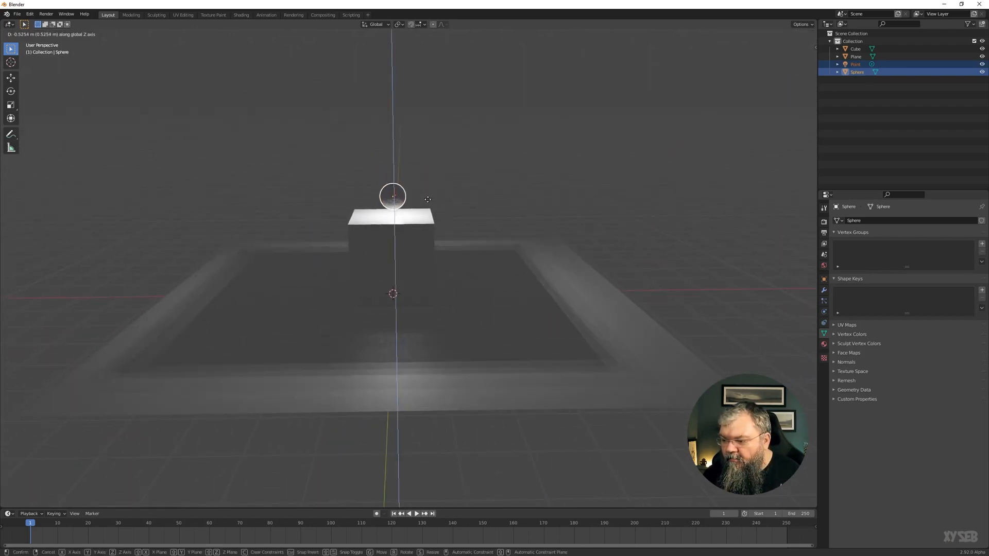
{"action": "left_click", "coordinate": [428, 205]}
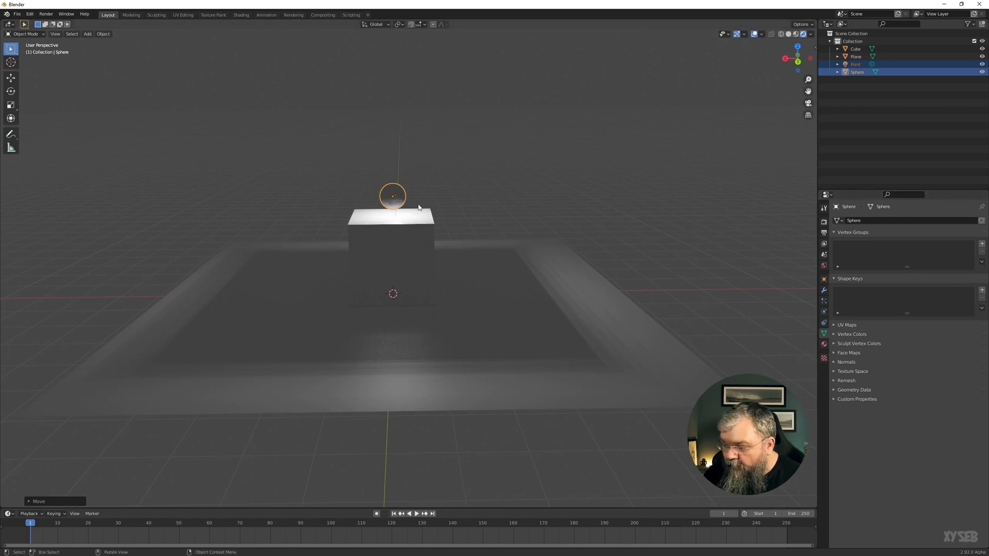
- Lower the sphere and point light about 0.2 m more along Z, close to the cube's top face
{"action": "scroll", "coordinate": [395, 196], "scroll_direction": "up", "scroll_amount": 5}
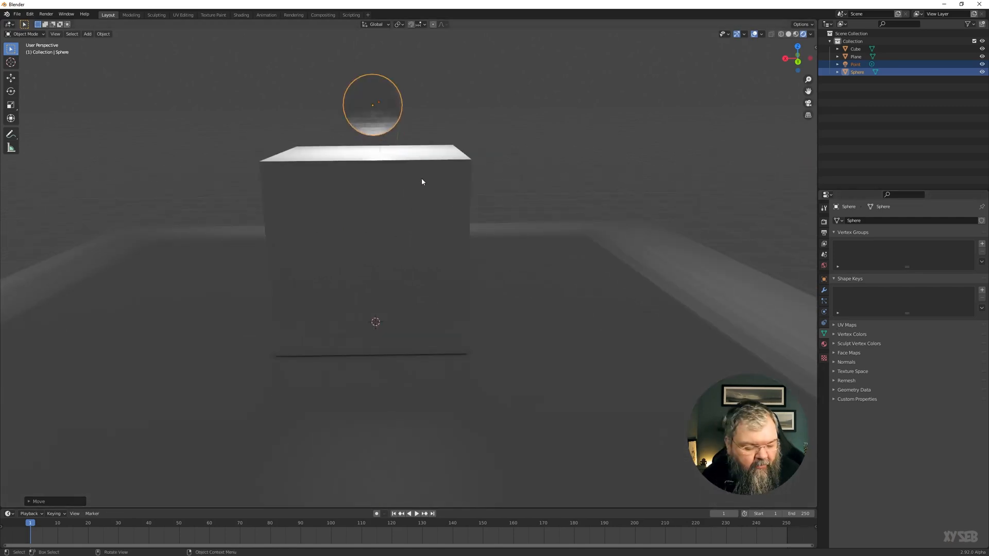
{"action": "middle_click_drag", "start_coordinate": [421, 181], "coordinate": [445, 267], "text": "shift"}
{"action": "scroll", "coordinate": [443, 258], "scroll_direction": "up", "scroll_amount": 4}
{"action": "scroll", "coordinate": [440, 238], "scroll_direction": "up", "scroll_amount": 2}
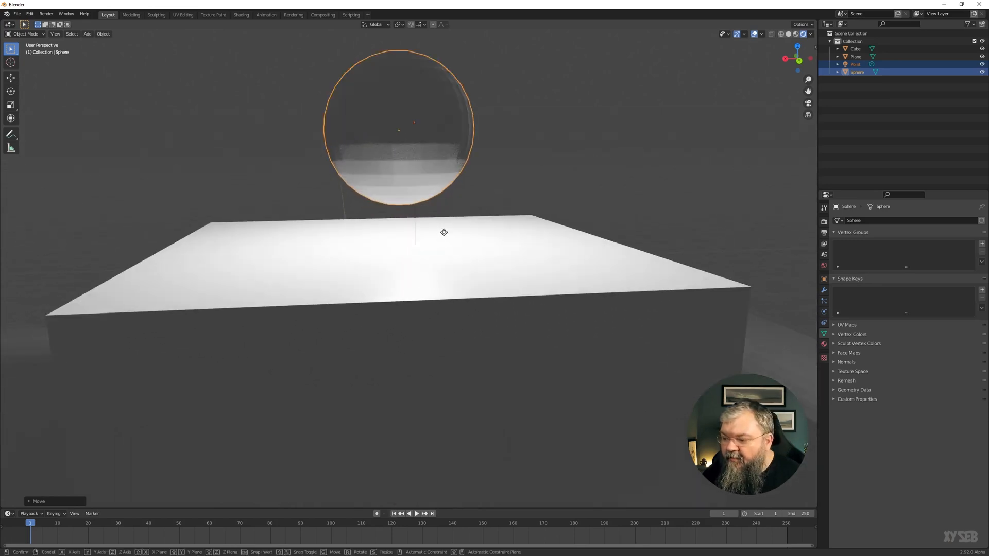
{"action": "key", "text": "g"}
{"action": "key", "text": "z"}
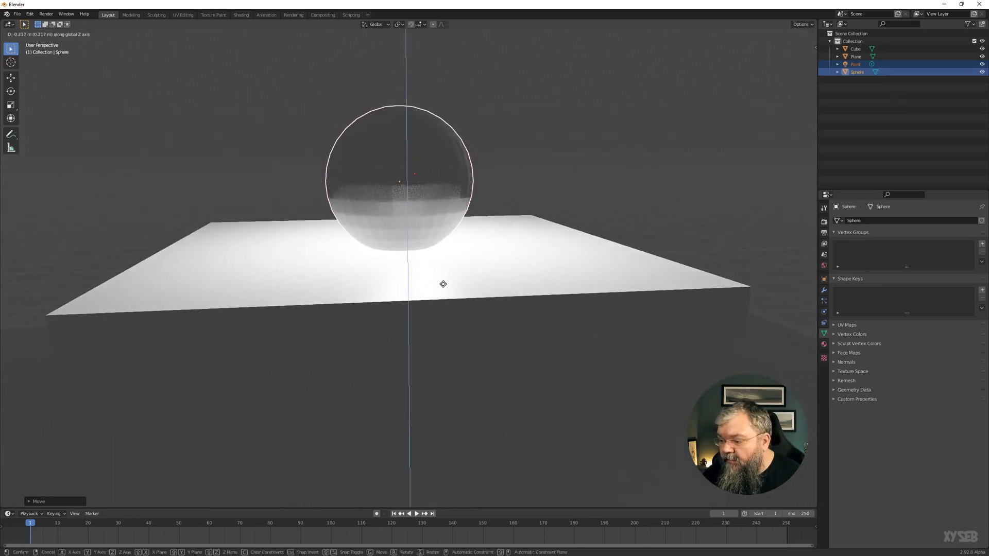
{"action": "left_click", "coordinate": [443, 273]}
- Select only the point light inside the sphere and move it about 0.06 m to the sphere's centre
{"action": "left_click", "coordinate": [401, 174]}
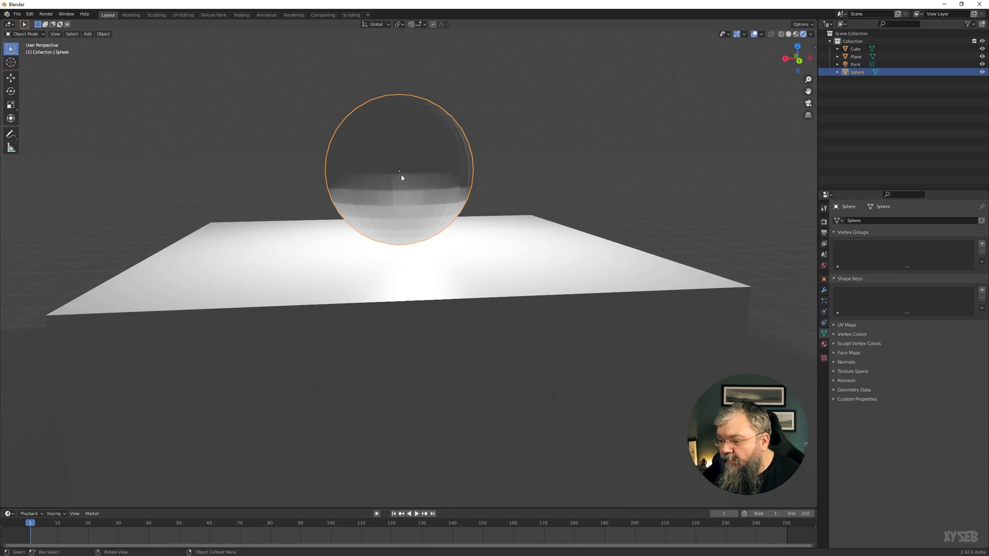
{"action": "scroll", "coordinate": [407, 185], "scroll_direction": "down", "scroll_amount": 5}
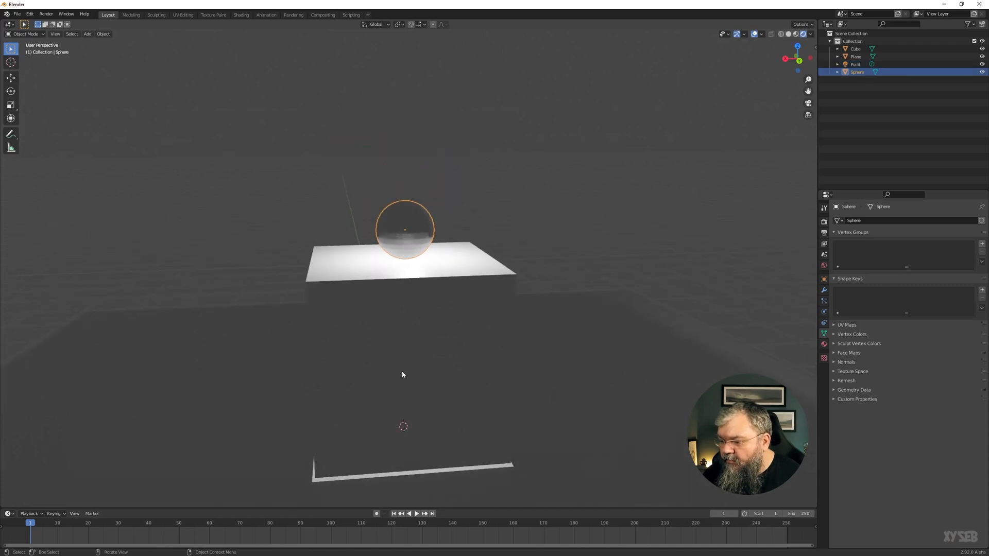
{"action": "scroll", "coordinate": [396, 151], "scroll_direction": "up", "scroll_amount": 6}
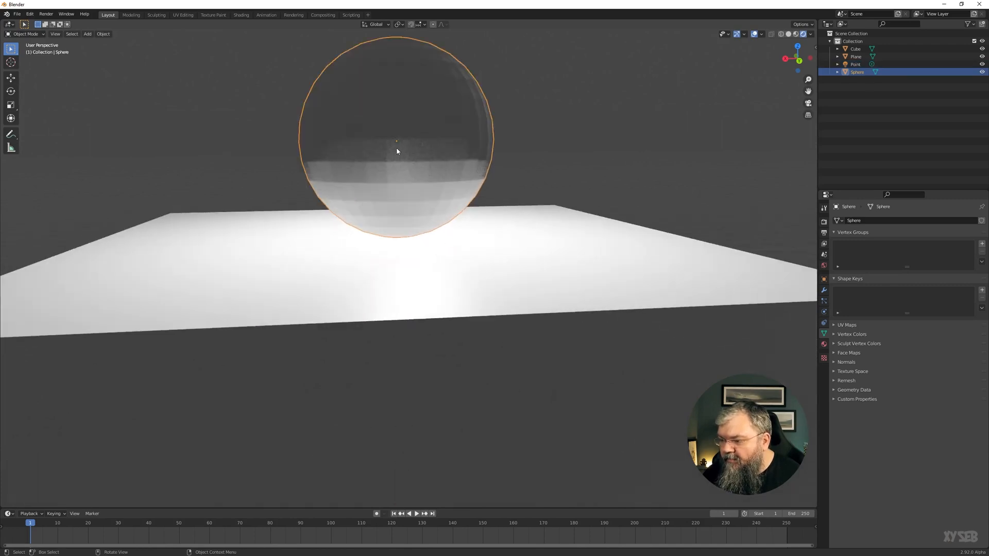
{"action": "key", "text": "alt+a"}
{"action": "scroll", "coordinate": [430, 280], "scroll_direction": "down", "scroll_amount": 7}
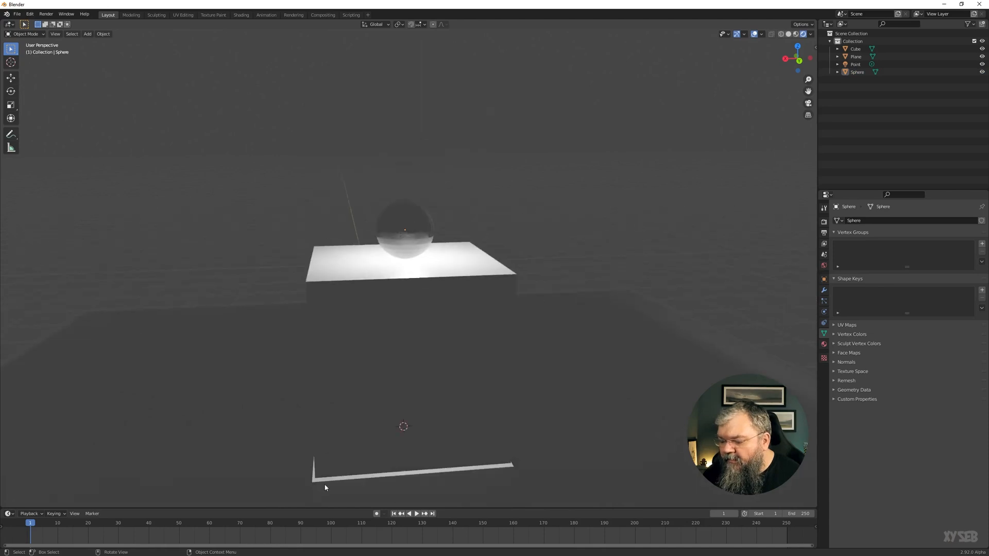
{"action": "left_click_drag", "start_coordinate": [369, 212], "coordinate": [422, 236]}
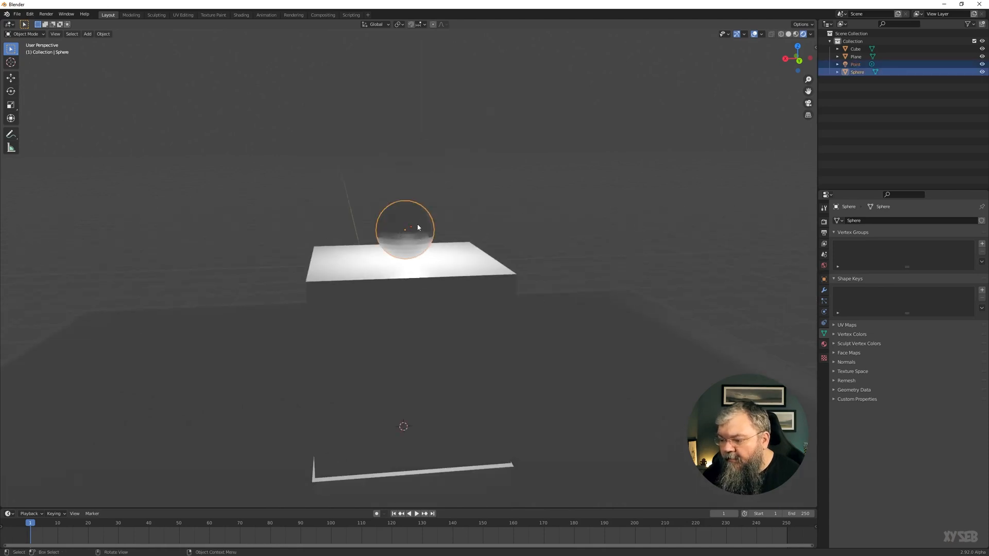
{"action": "left_click", "coordinate": [412, 224]}
{"action": "key", "text": "g"}
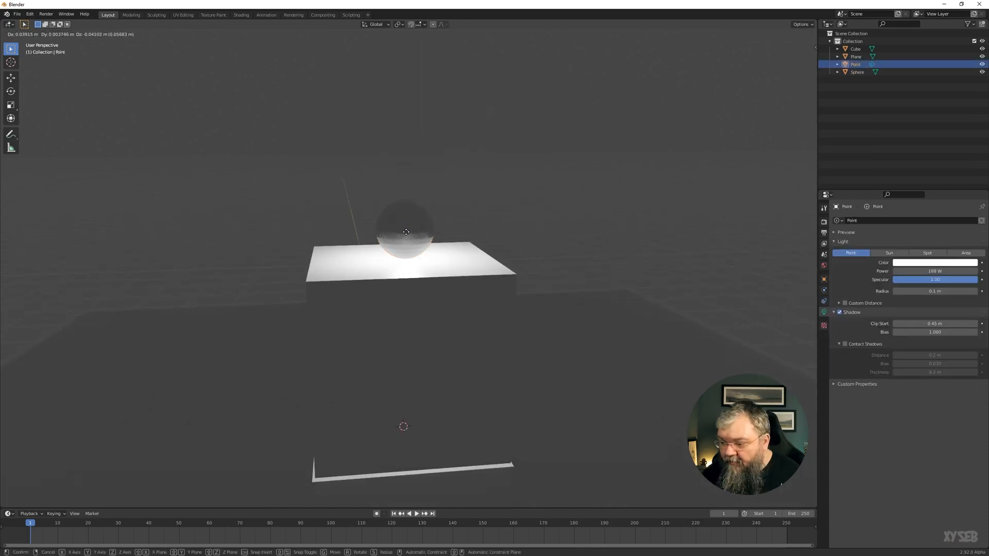
{"action": "left_click", "coordinate": [406, 232]}
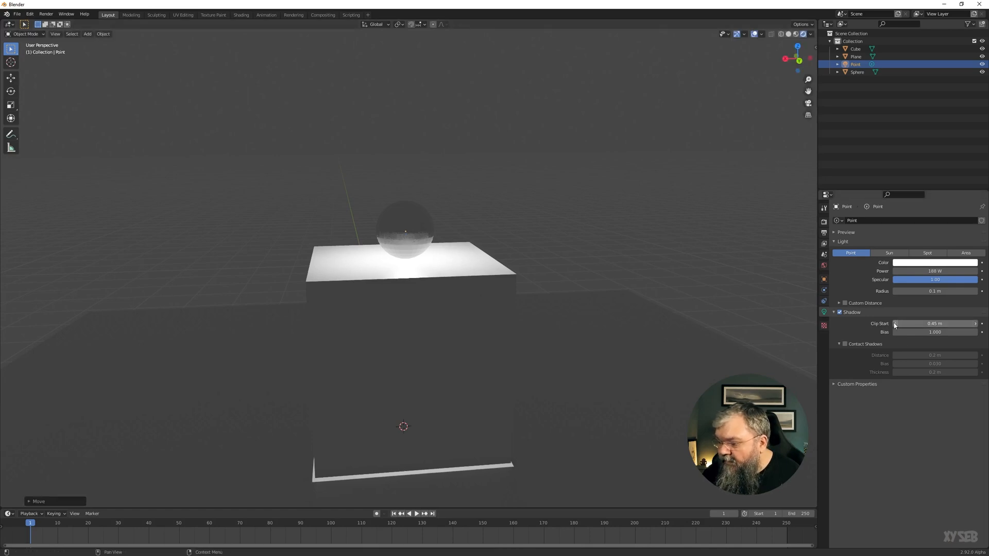
- Lower the point light's shadow clip start to 0.25 m and check the light pattern on the cube's top face
{"action": "mouse_move", "coordinate": [894, 326]}
{"action": "left_mouse_down"}
{"action": "mouse_move", "coordinate": [933, 326]}
{"action": "mouse_move", "coordinate": [911, 325]}
{"action": "left_mouse_up"}
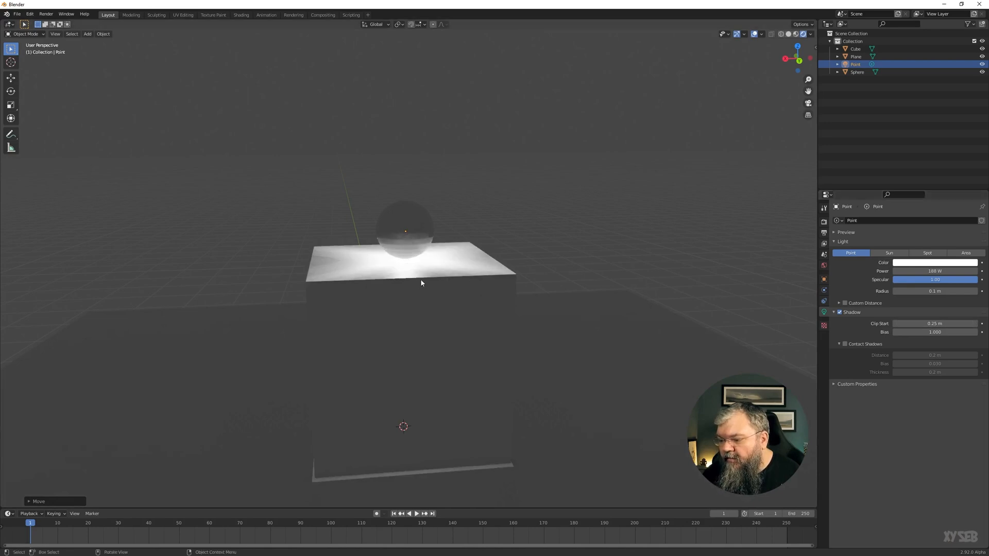
{"action": "middle_click_drag", "start_coordinate": [420, 282], "coordinate": [464, 279]}
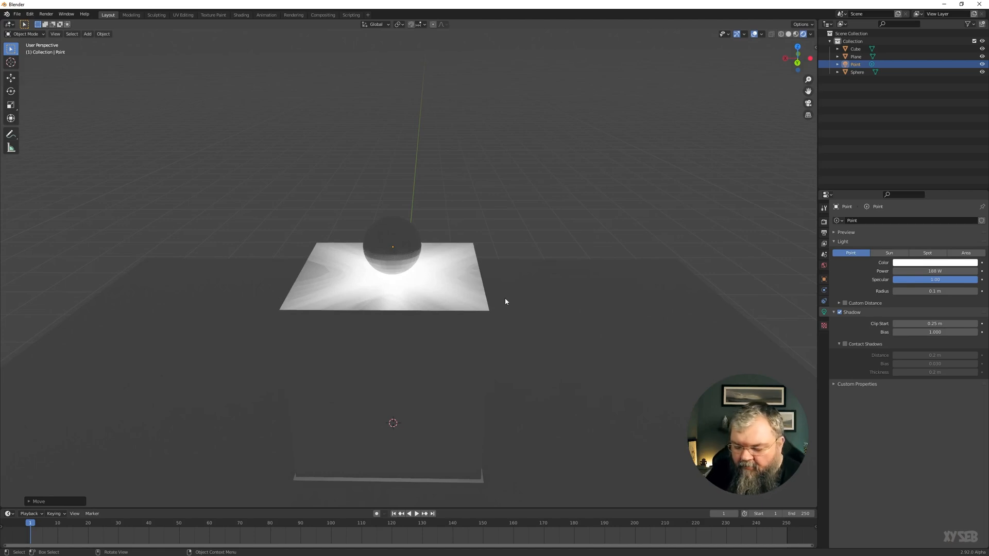
{"action": "middle_click_drag", "start_coordinate": [358, 233], "coordinate": [407, 253]}
- Select the sphere together with the point light and raise both well above the cube's top face
{"action": "left_click_drag", "start_coordinate": [415, 230], "coordinate": [415, 230]}
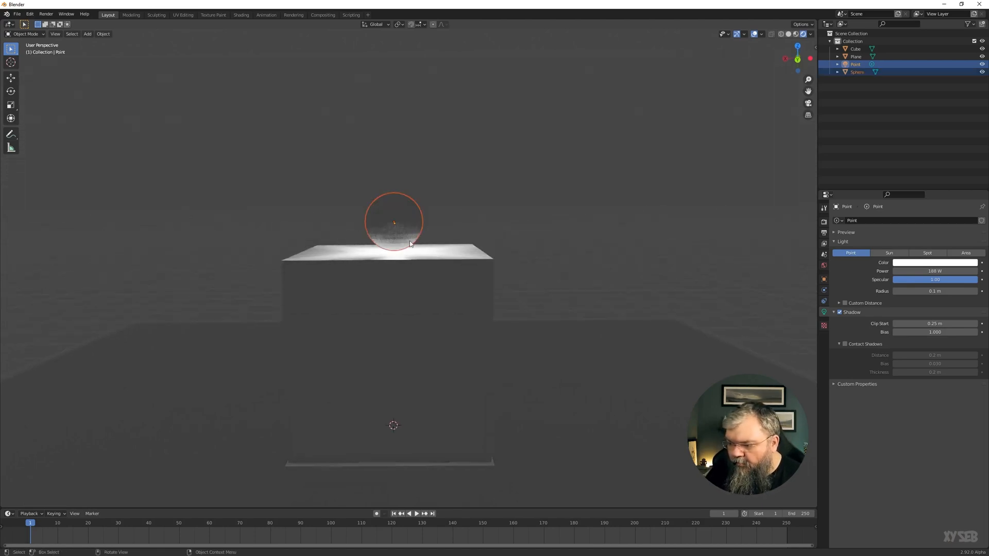
{"action": "key", "text": "g"}
{"action": "left_click", "coordinate": [451, 255]}
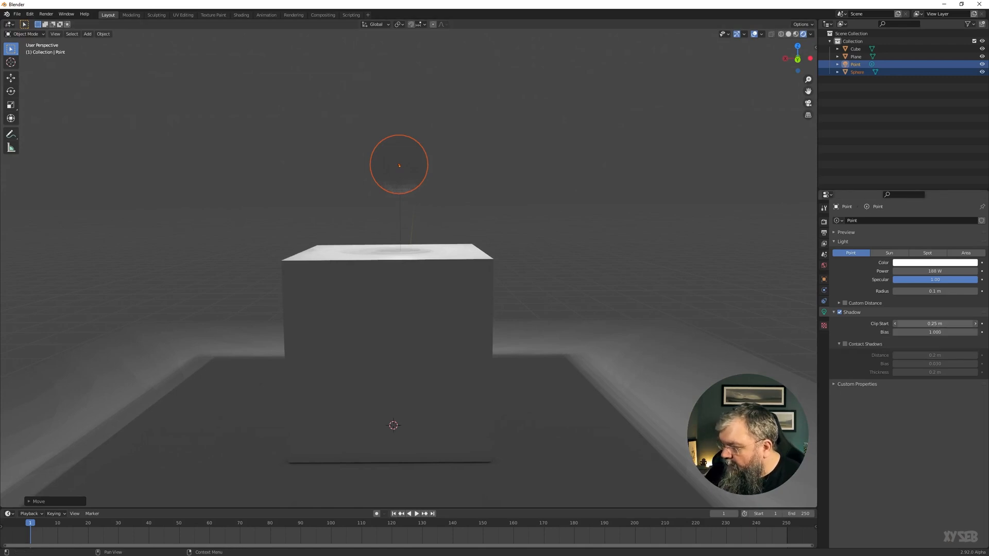
- Delete the sphere and move the point light beside the cube, level with its upper edge
{"action": "left_click", "coordinate": [414, 174]}
{"action": "key", "text": "Delete"}
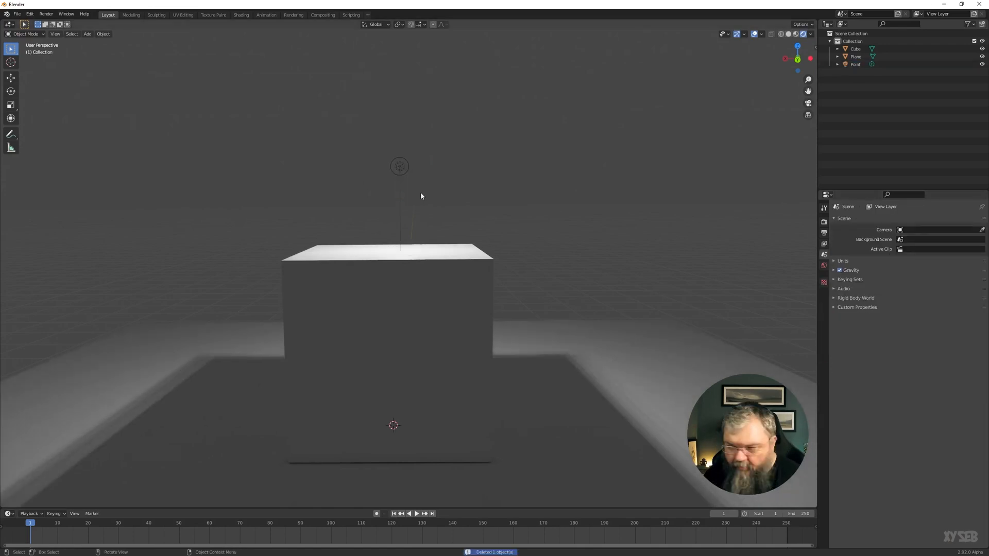
{"action": "left_click", "coordinate": [400, 166]}
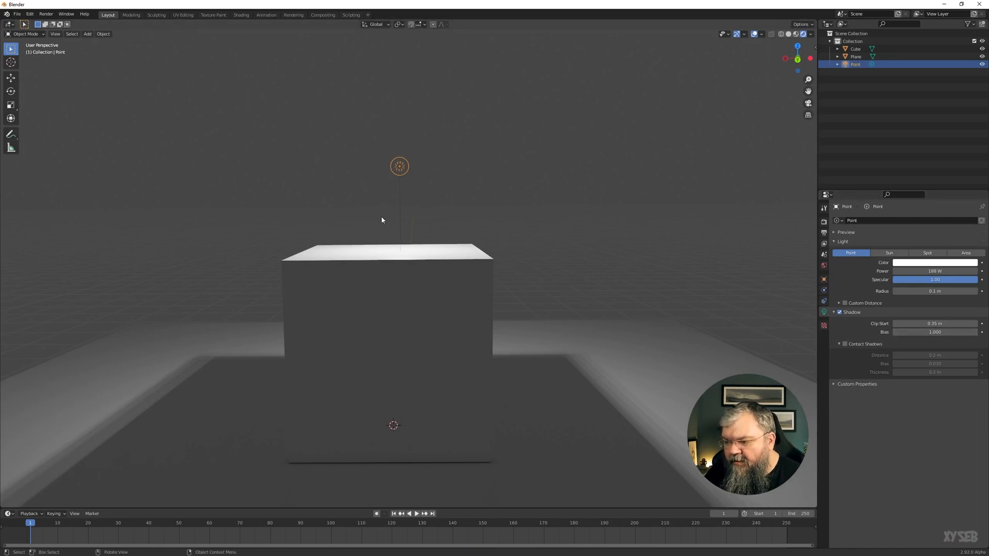
{"action": "key", "text": "g"}
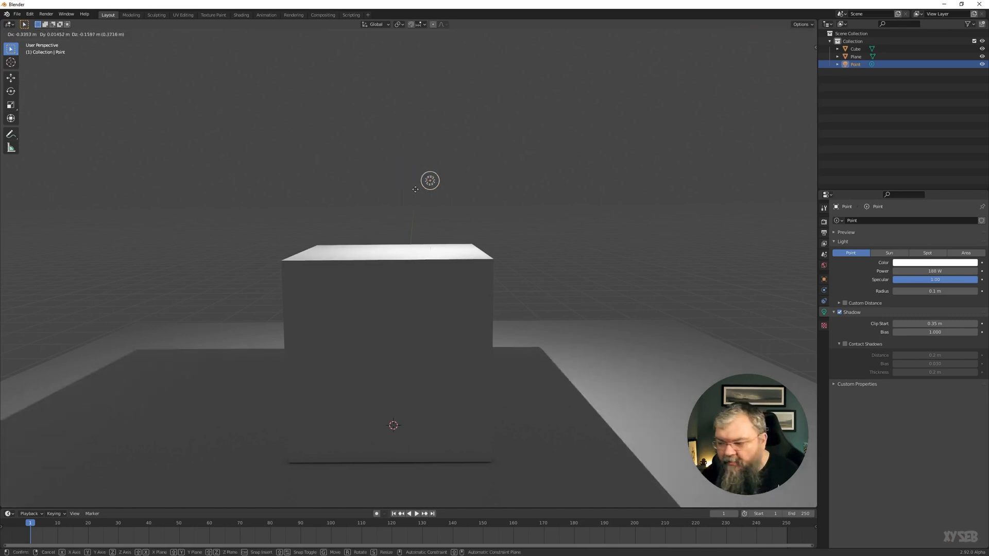
{"action": "left_click", "coordinate": [498, 262]}
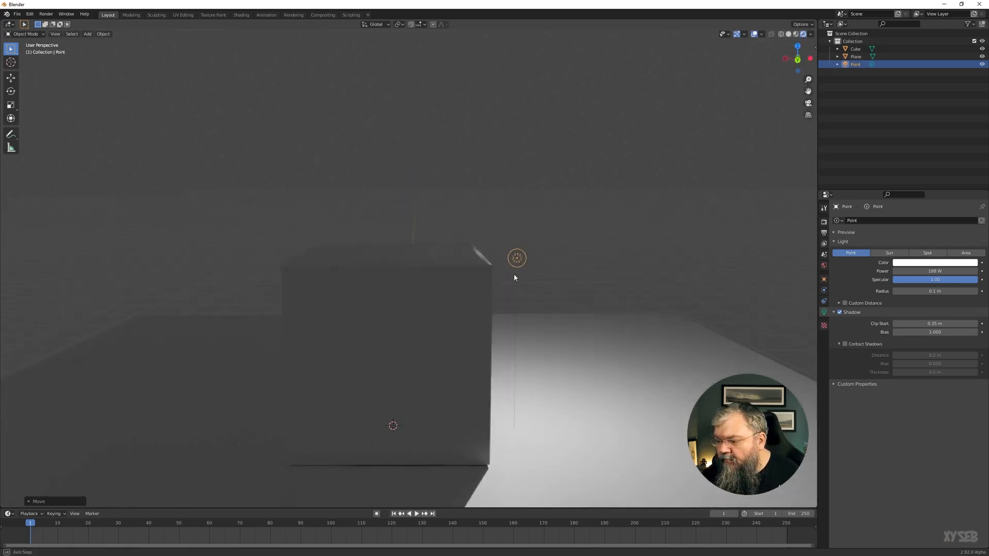
{"action": "middle_click_drag", "start_coordinate": [514, 274], "coordinate": [517, 301]}
{"action": "middle_click_drag", "start_coordinate": [552, 349], "coordinate": [446, 290]}
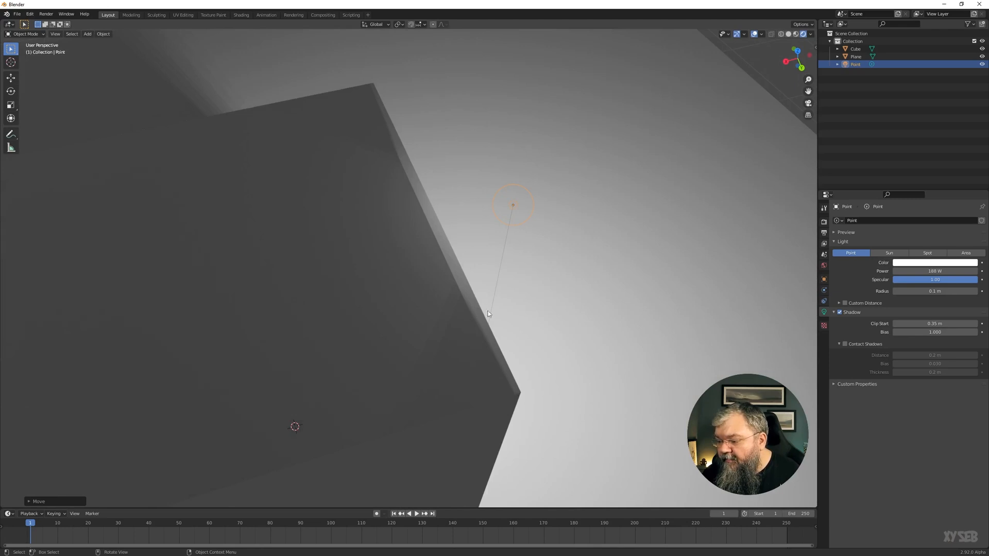
{"action": "middle_click_drag", "start_coordinate": [490, 328], "coordinate": [270, 193]}
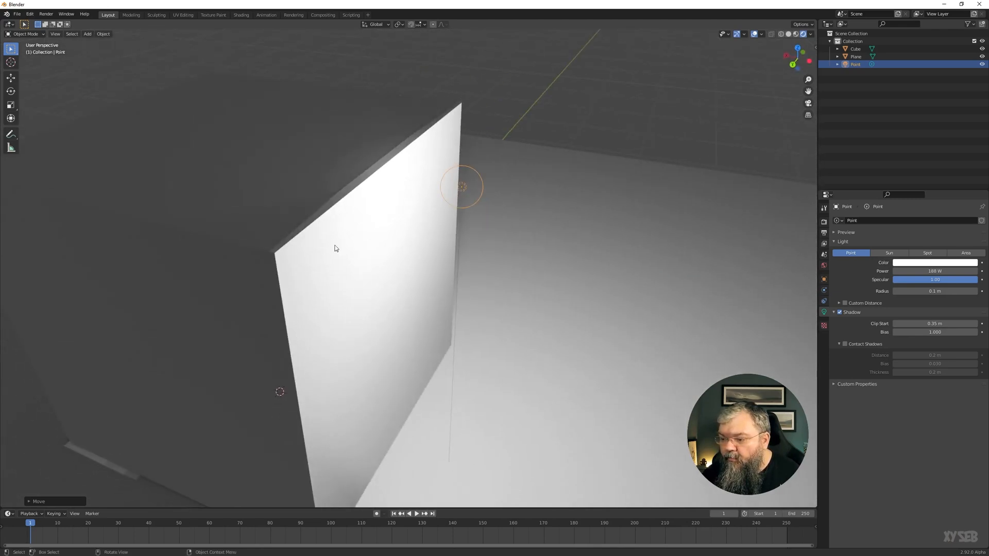
{"action": "middle_click_drag", "start_coordinate": [335, 247], "coordinate": [484, 199]}
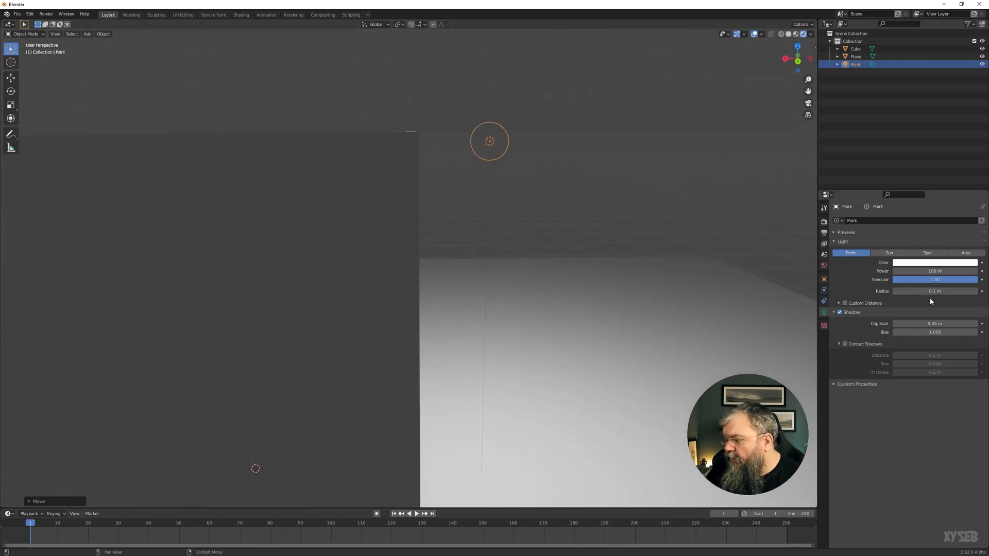
- Increase the point light's radius to 0.22 m and check the light falling on the cube's top edge
{"action": "left_click_drag", "start_coordinate": [927, 291], "coordinate": [937, 291]}
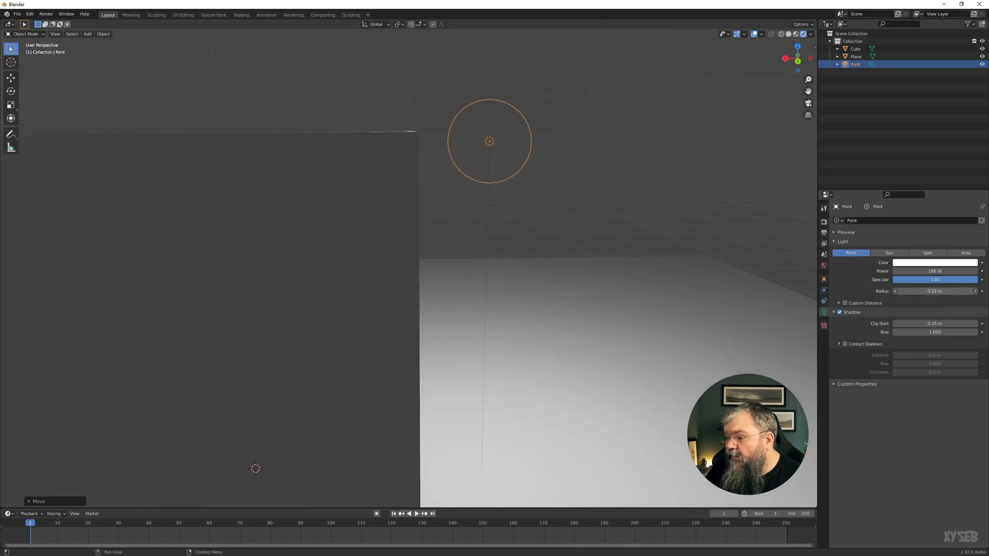
{"action": "middle_click_drag", "start_coordinate": [669, 288], "coordinate": [403, 166]}
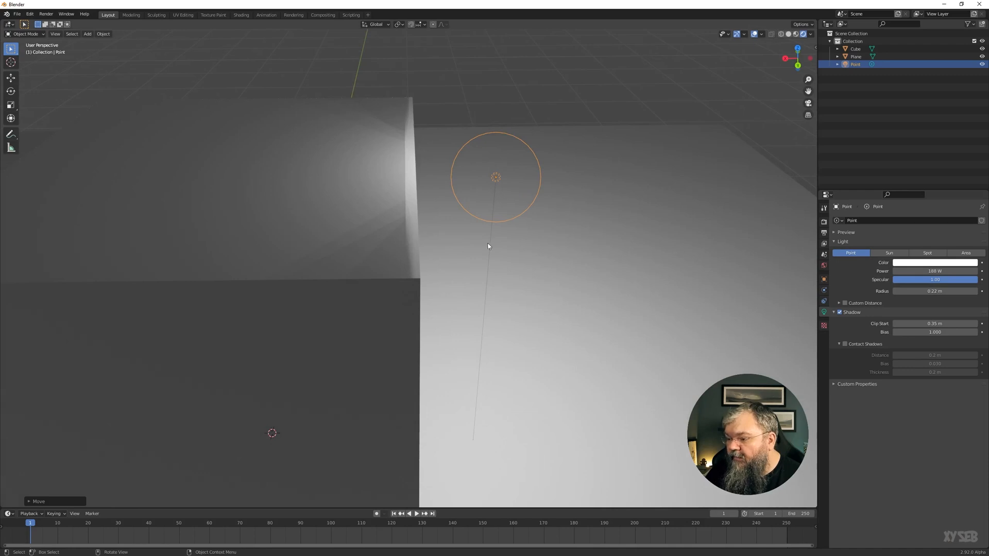
{"action": "middle_click_drag", "start_coordinate": [488, 246], "coordinate": [490, 236]}
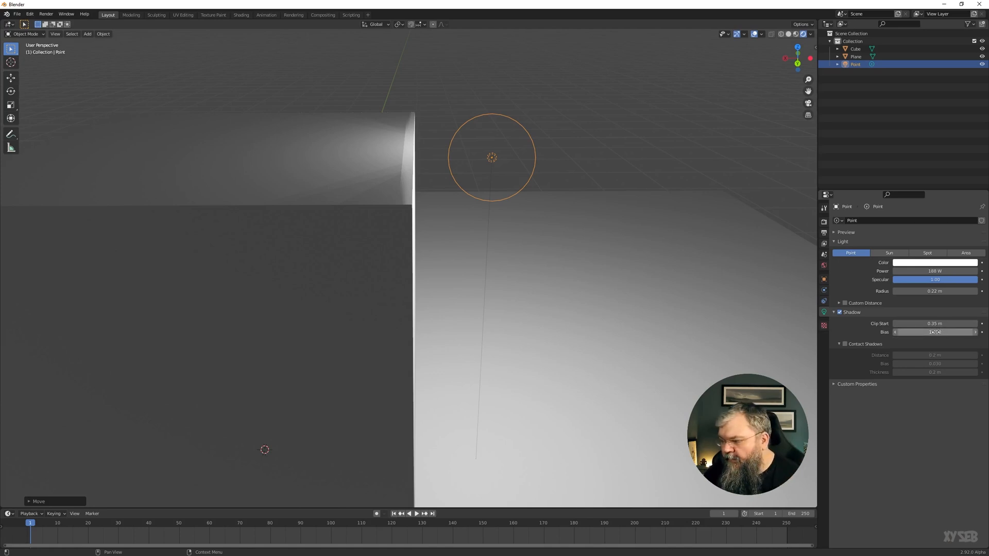
- Try the point light's shadow bias at 0.160 and 1.000, comparing the cube's lit edge, and set it to 0.790
{"action": "mouse_move", "coordinate": [934, 332]}
{"action": "left_mouse_down"}
{"action": "mouse_move", "coordinate": [906, 332]}
{"action": "mouse_move", "coordinate": [957, 332]}
{"action": "mouse_move", "coordinate": [931, 331]}
{"action": "left_mouse_up"}
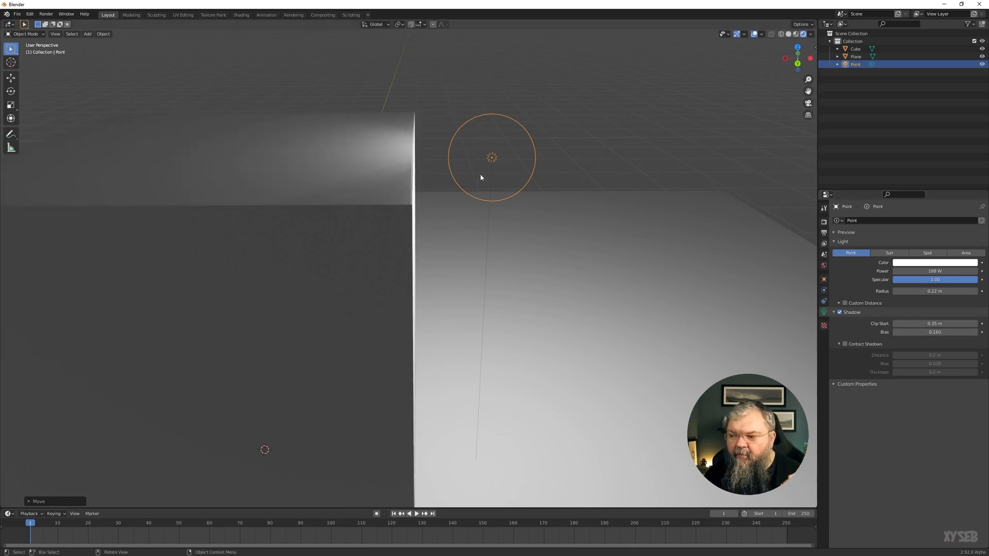
{"action": "mouse_move", "coordinate": [481, 236]}
{"action": "middle_mouse_down"}
{"action": "mouse_move", "coordinate": [446, 198]}
{"action": "mouse_move", "coordinate": [503, 240]}
{"action": "mouse_move", "coordinate": [476, 240]}
{"action": "middle_mouse_up"}
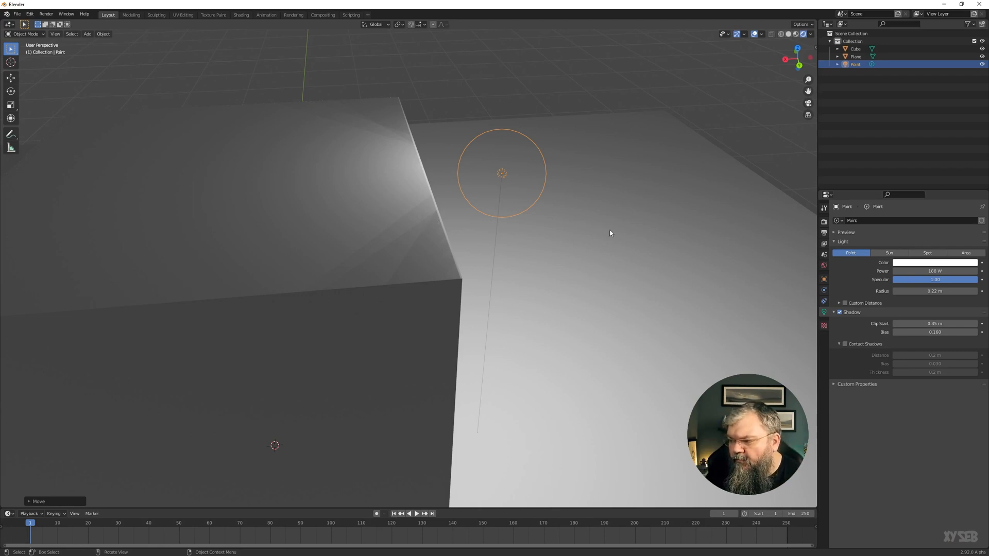
{"action": "left_click_drag", "start_coordinate": [935, 332], "coordinate": [978, 332]}
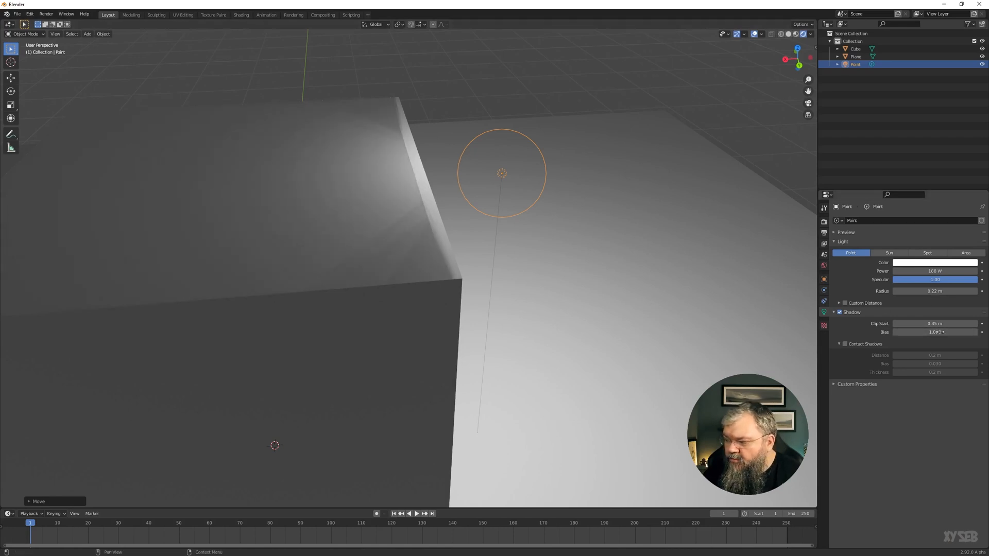
{"action": "left_click_drag", "start_coordinate": [943, 332], "coordinate": [909, 332]}
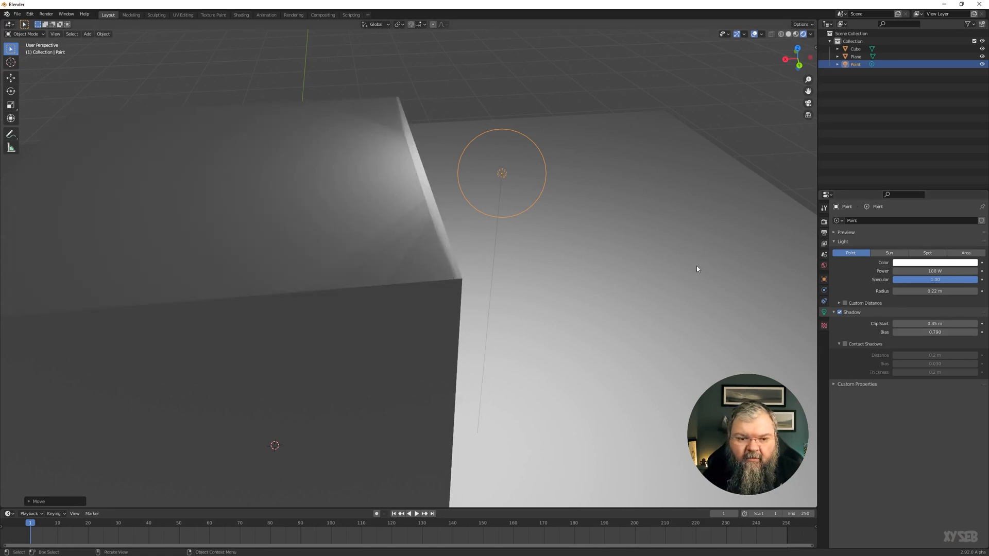
- Move the point light farther from the cube and slightly above its upper edge, checking the lighting from several angles
{"action": "middle_click_drag", "start_coordinate": [480, 269], "coordinate": [519, 253]}
{"action": "scroll", "coordinate": [499, 255], "scroll_direction": "down", "scroll_amount": 4}
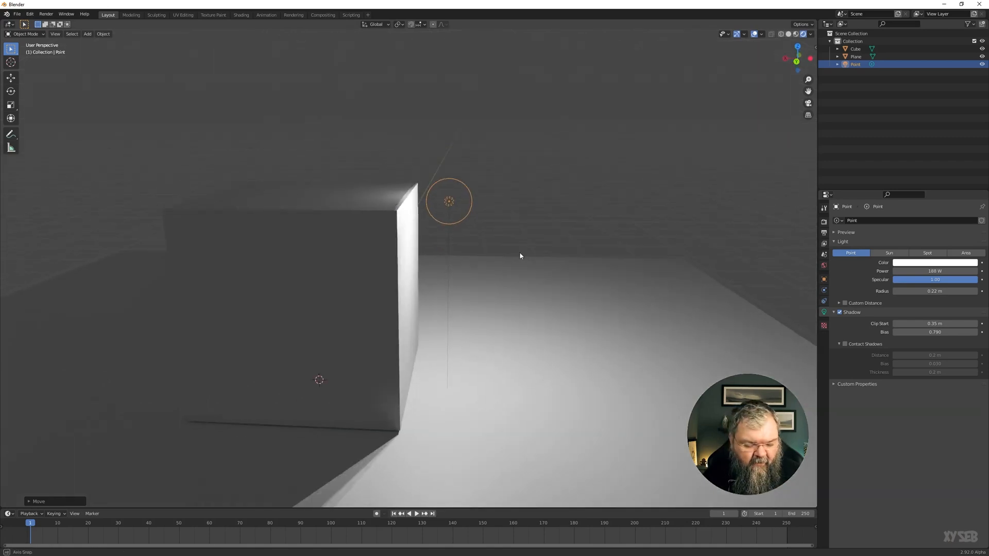
{"action": "key", "text": "g"}
{"action": "left_click", "coordinate": [571, 268]}
{"action": "middle_click_drag", "start_coordinate": [577, 267], "coordinate": [546, 260]}
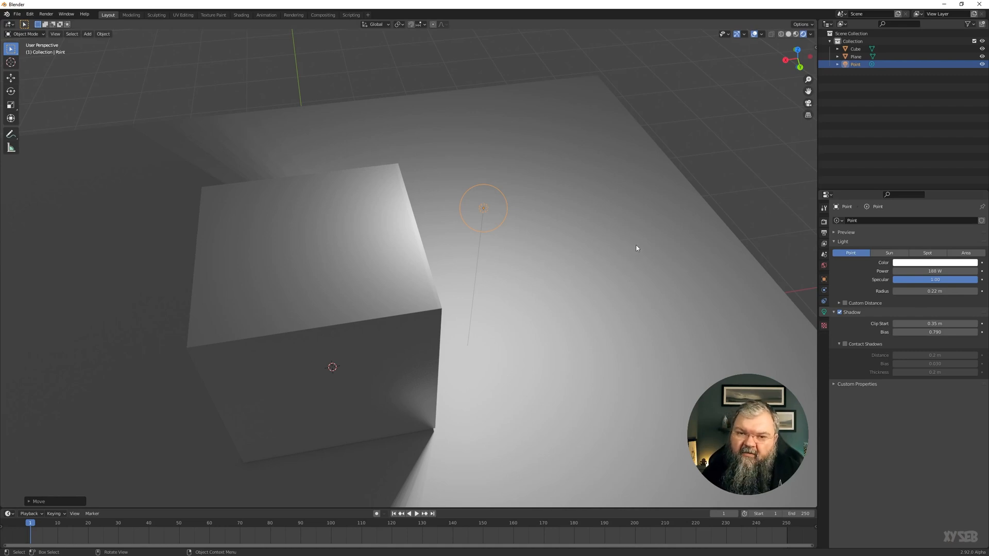
{"action": "middle_click_drag", "start_coordinate": [651, 254], "coordinate": [545, 238]}
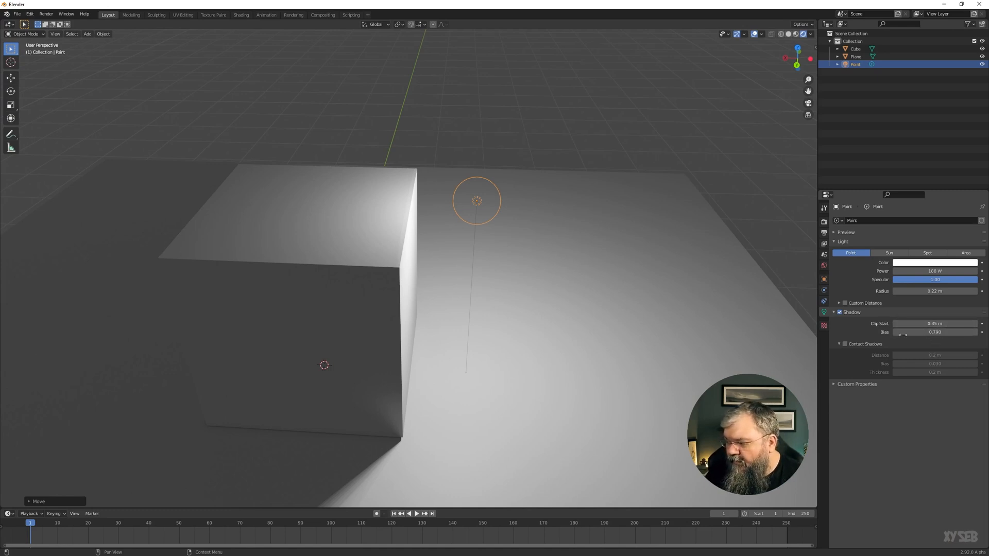
{"action": "middle_click_drag", "start_coordinate": [657, 313], "coordinate": [558, 282]}
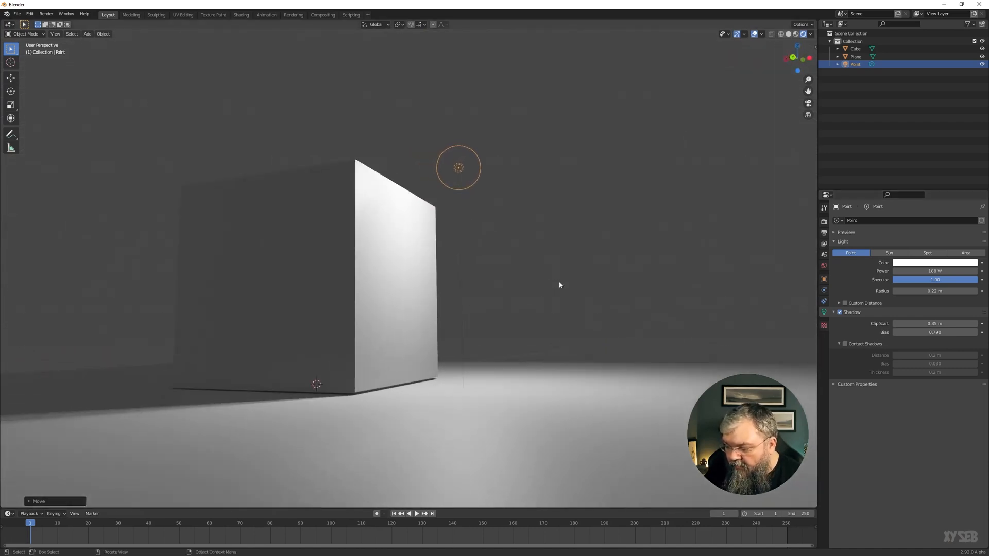
- Lower the cube about 0.025 m along Z to rest on the floor, and inspect the shadow at its base
{"action": "left_click", "coordinate": [365, 329]}
{"action": "key", "text": "KP_1"}
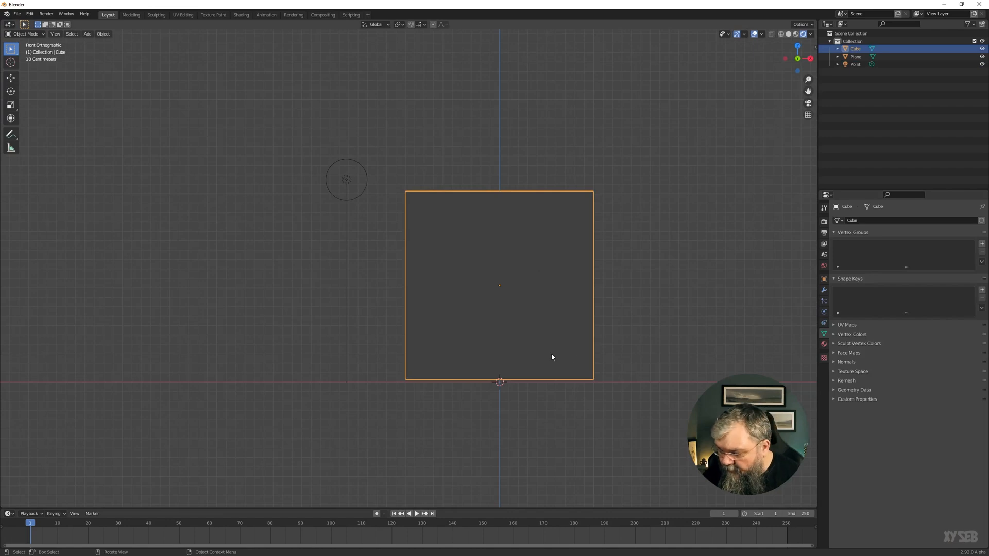
{"action": "key", "text": "Tab"}
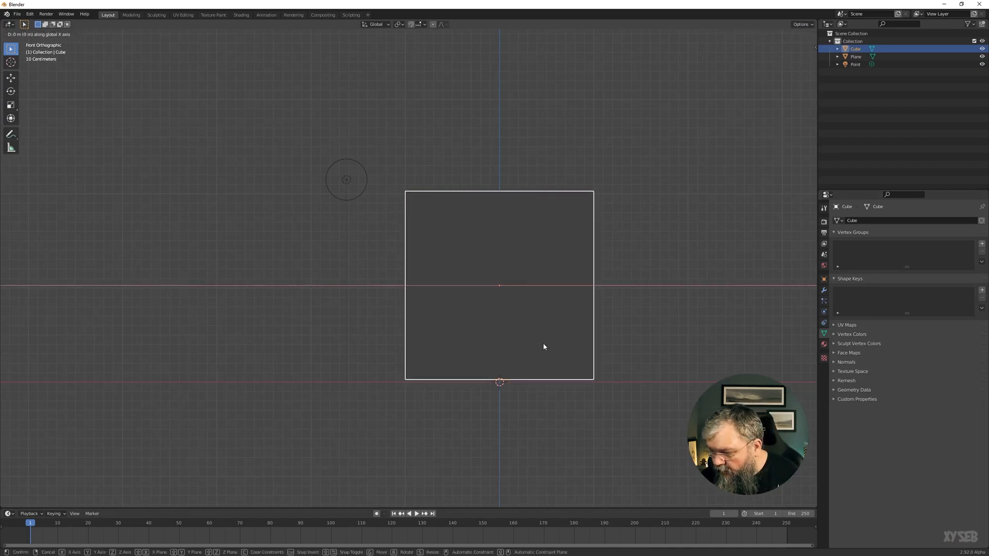
{"action": "key", "text": "g"}
{"action": "key", "text": "z"}
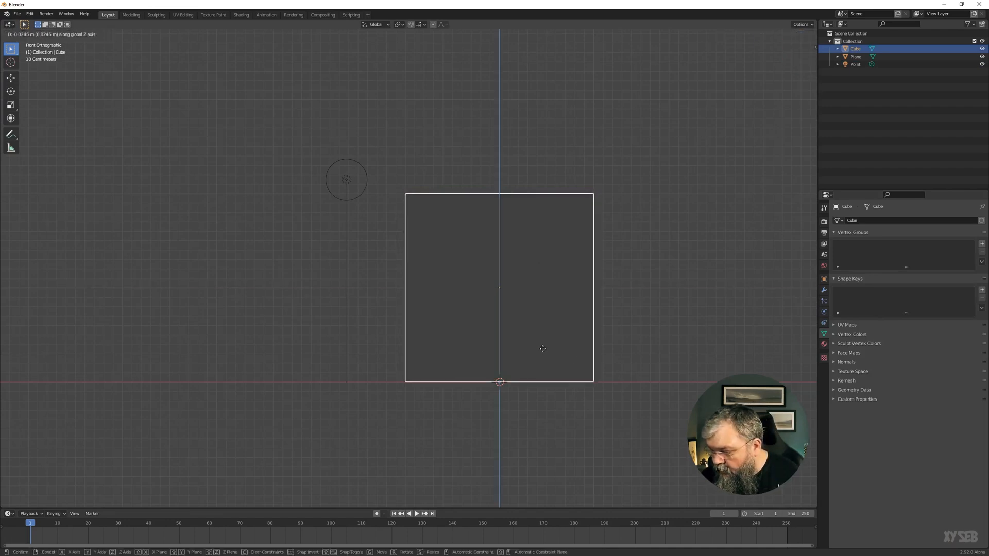
{"action": "left_click", "coordinate": [542, 348]}
{"action": "middle_click_drag", "start_coordinate": [441, 327], "coordinate": [572, 338]}
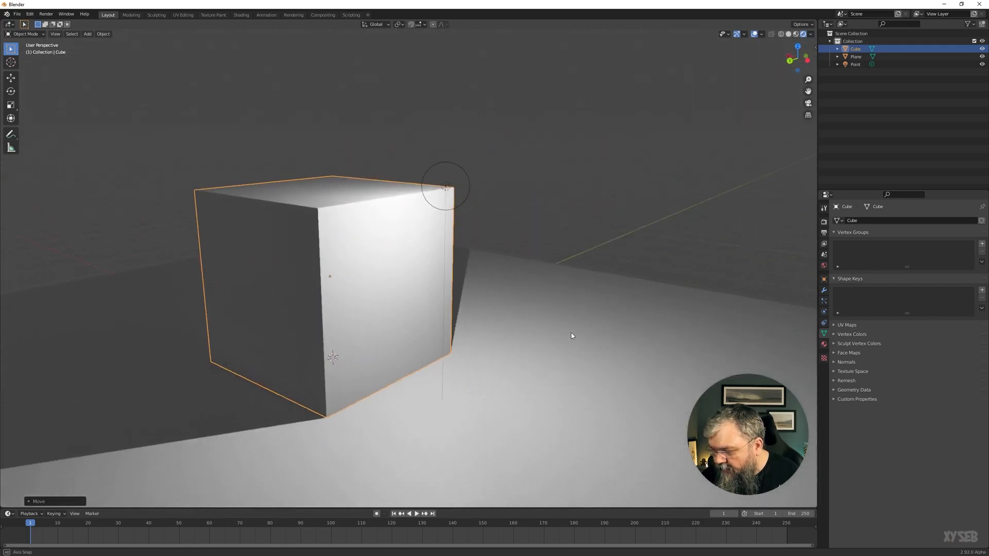
{"action": "middle_click_drag", "start_coordinate": [444, 348], "coordinate": [458, 278]}
{"action": "left_click", "coordinate": [613, 136]}
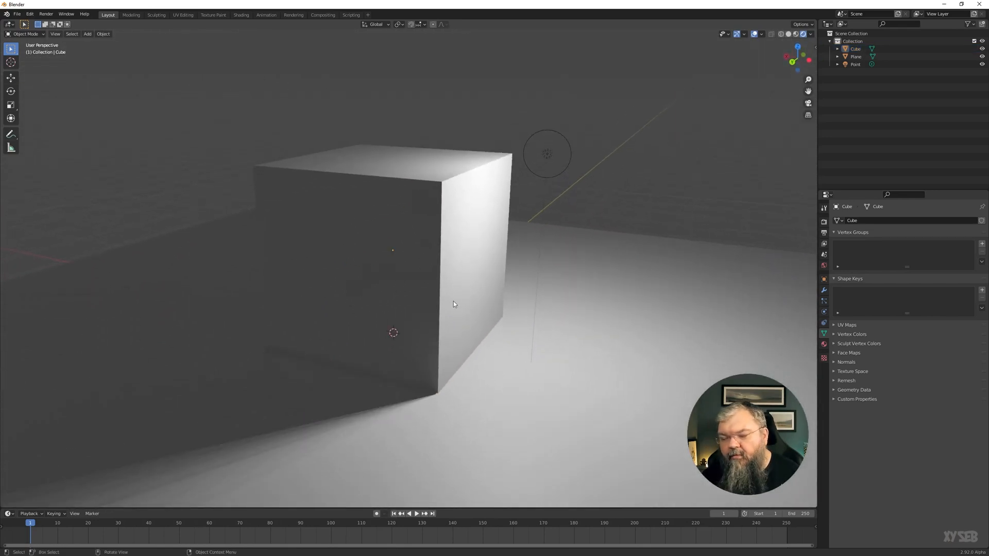
{"action": "middle_click_drag", "start_coordinate": [455, 416], "coordinate": [576, 196], "text": "shift"}
{"action": "scroll", "coordinate": [449, 410], "scroll_direction": "up", "scroll_amount": 3}
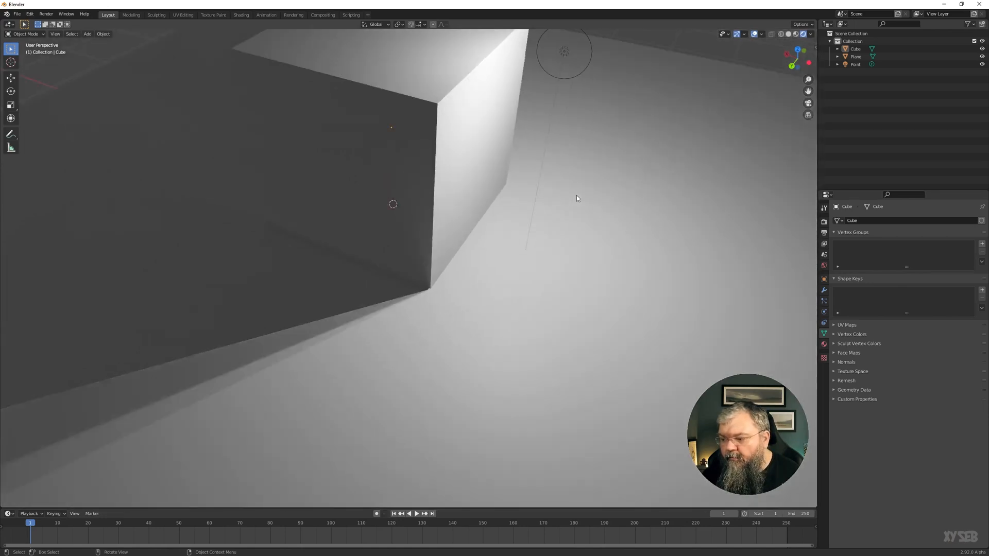
- Try the point light's shadow bias at 2.350 and 0.001, comparing the shadow at the cube's base, and set it to 1
{"action": "left_click", "coordinate": [559, 56]}
{"action": "mouse_move", "coordinate": [934, 333]}
{"action": "left_mouse_down"}
{"action": "mouse_move", "coordinate": [958, 332]}
{"action": "mouse_move", "coordinate": [917, 332]}
{"action": "left_mouse_up"}
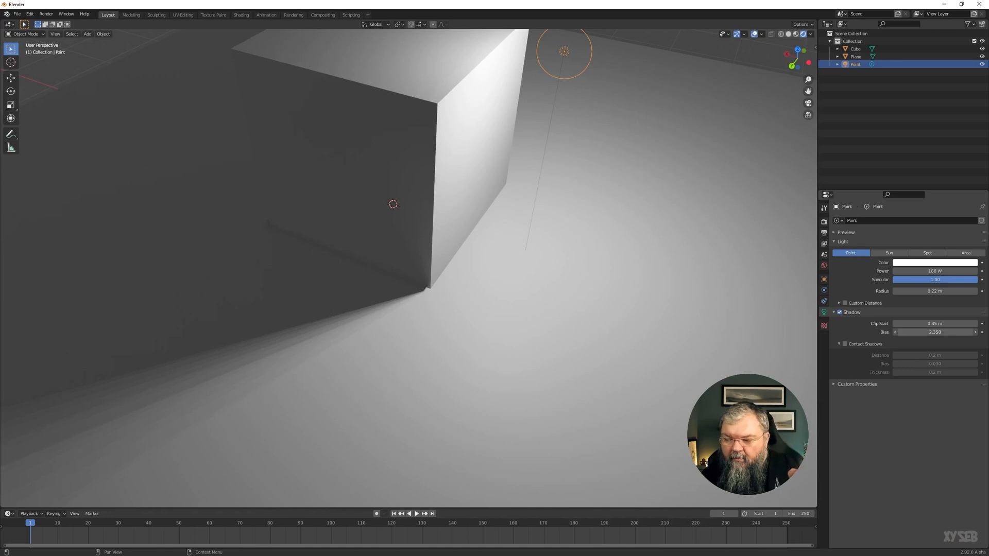
{"action": "mouse_move", "coordinate": [916, 332]}
{"action": "left_mouse_down"}
{"action": "mouse_move", "coordinate": [932, 333]}
{"action": "mouse_move", "coordinate": [905, 332]}
{"action": "left_mouse_up"}
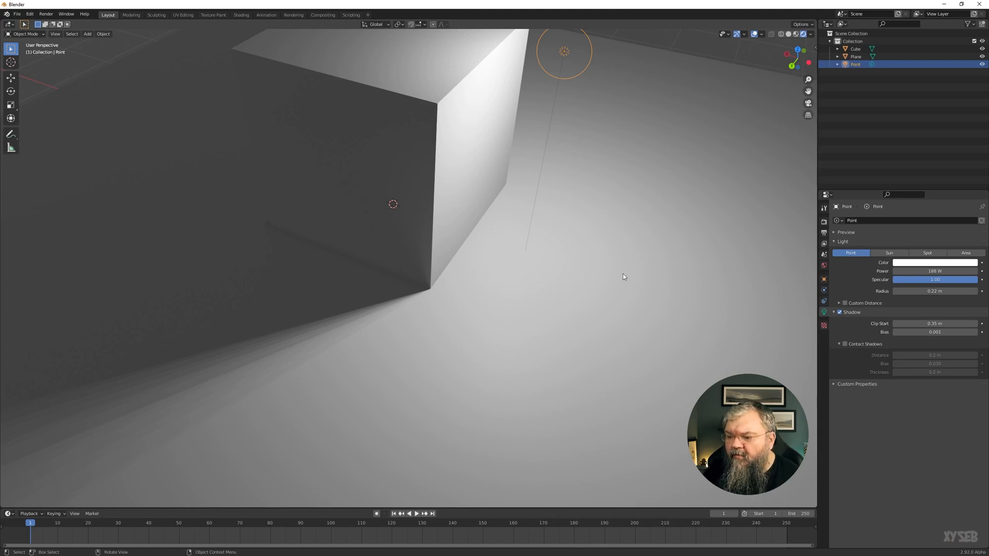
{"action": "mouse_move", "coordinate": [940, 332]}
{"action": "left_mouse_down"}
{"action": "mouse_move", "coordinate": [963, 331]}
{"action": "mouse_move", "coordinate": [953, 331]}
{"action": "left_mouse_up"}
{"action": "left_click", "coordinate": [933, 334]}
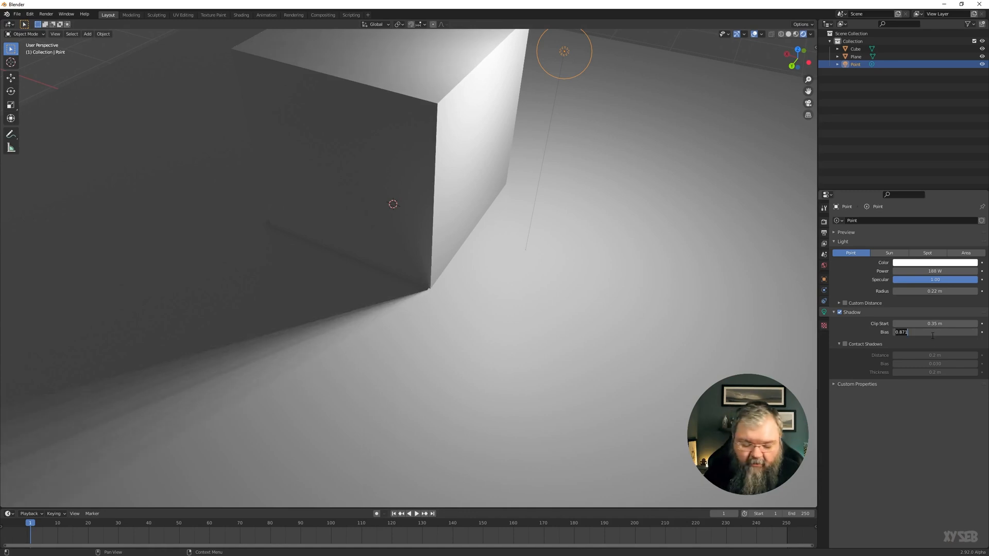
{"action": "type", "text": "1"}
{"action": "key", "text": "Return"}
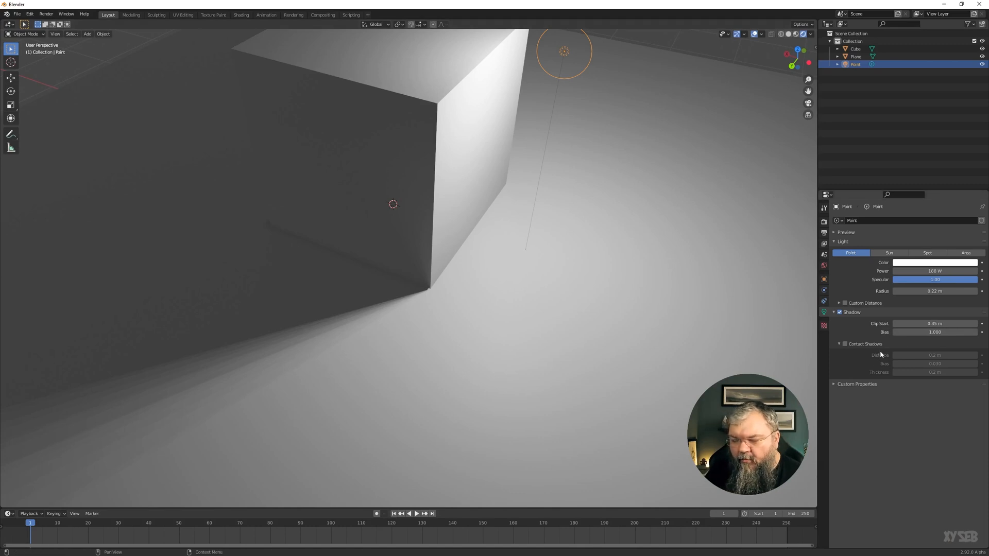
- Inspect the shadow at the cube's lower corner and enable contact shadows for the point light
{"action": "scroll", "coordinate": [609, 319], "scroll_direction": "down", "scroll_amount": 8}
{"action": "middle_click_drag", "start_coordinate": [613, 331], "coordinate": [592, 304]}
{"action": "scroll", "coordinate": [421, 273], "scroll_direction": "up", "scroll_amount": 8}
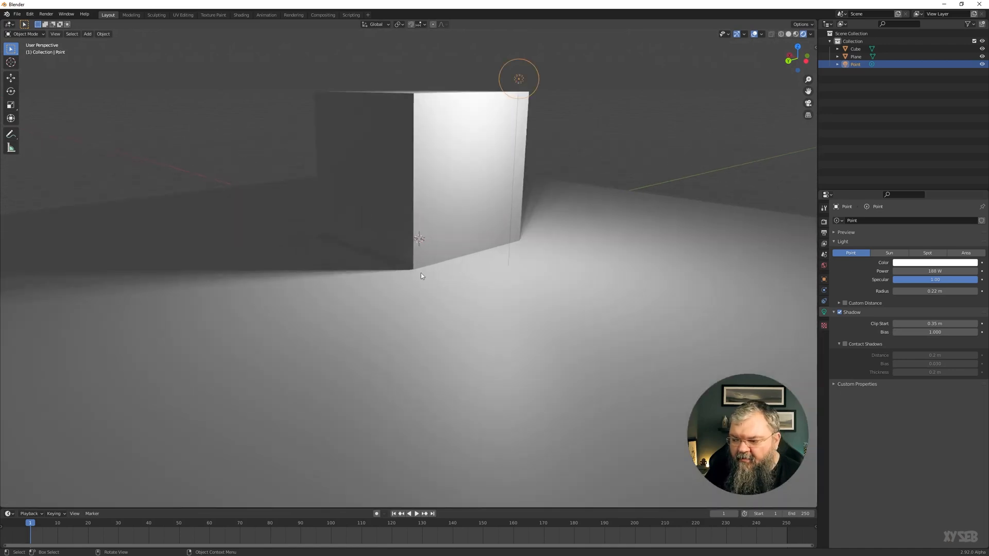
{"action": "middle_click_drag", "start_coordinate": [433, 258], "coordinate": [735, 326]}
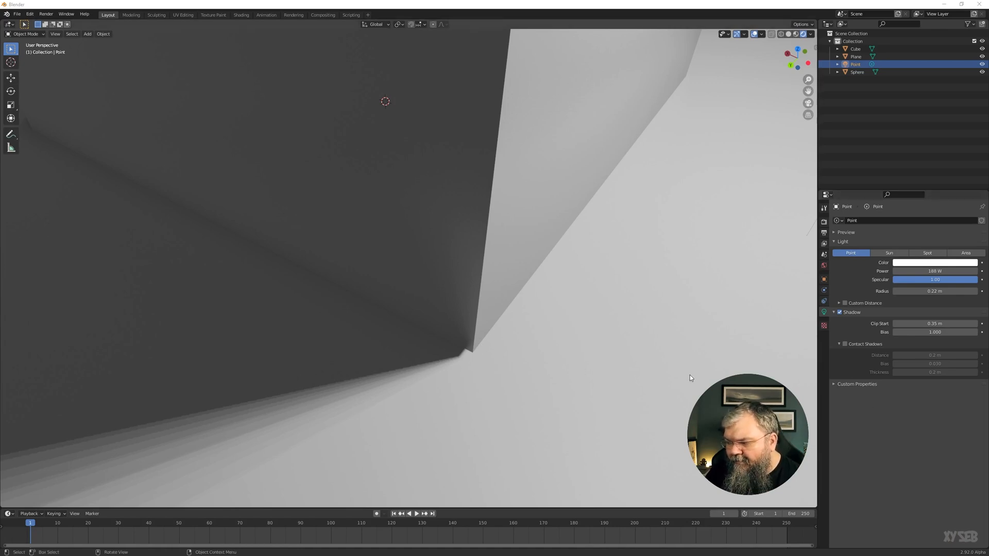
{"action": "left_click", "coordinate": [844, 344]}
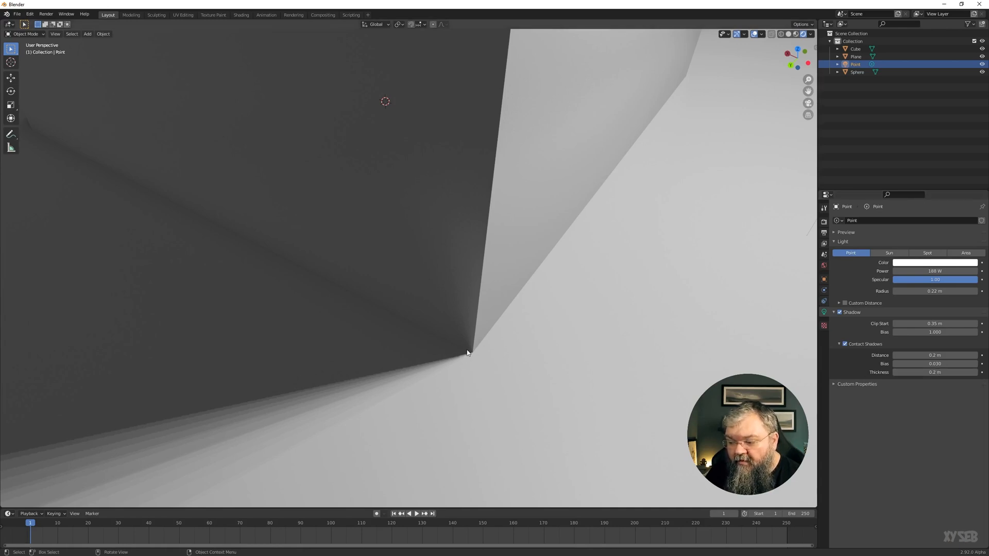
- Examine the contact shadow where the sphere touches the cube's top face and the shadow at the cube's base
{"action": "scroll", "coordinate": [466, 350], "scroll_direction": "down", "scroll_amount": 8}
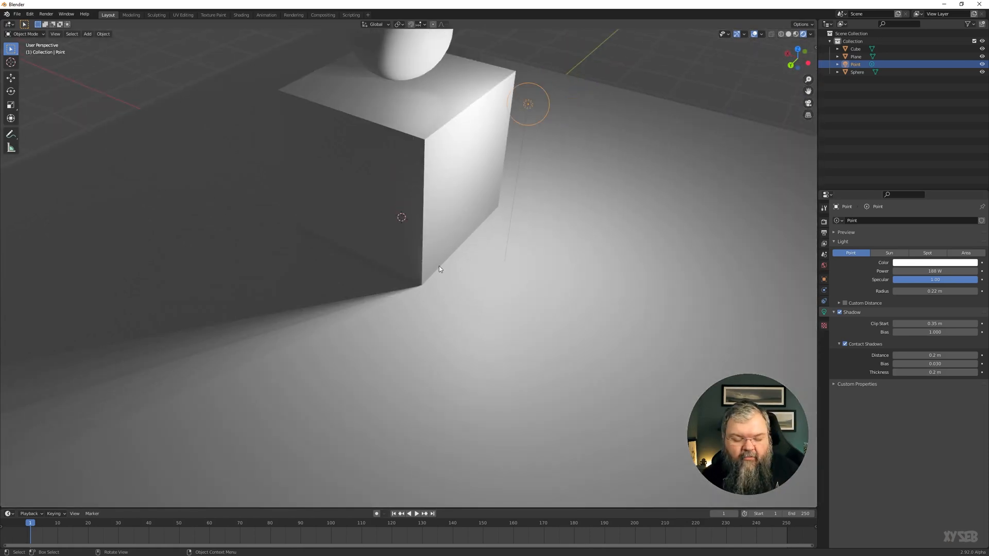
{"action": "middle_click_drag", "start_coordinate": [455, 214], "coordinate": [498, 351]}
{"action": "scroll", "coordinate": [452, 247], "scroll_direction": "up", "scroll_amount": 5}
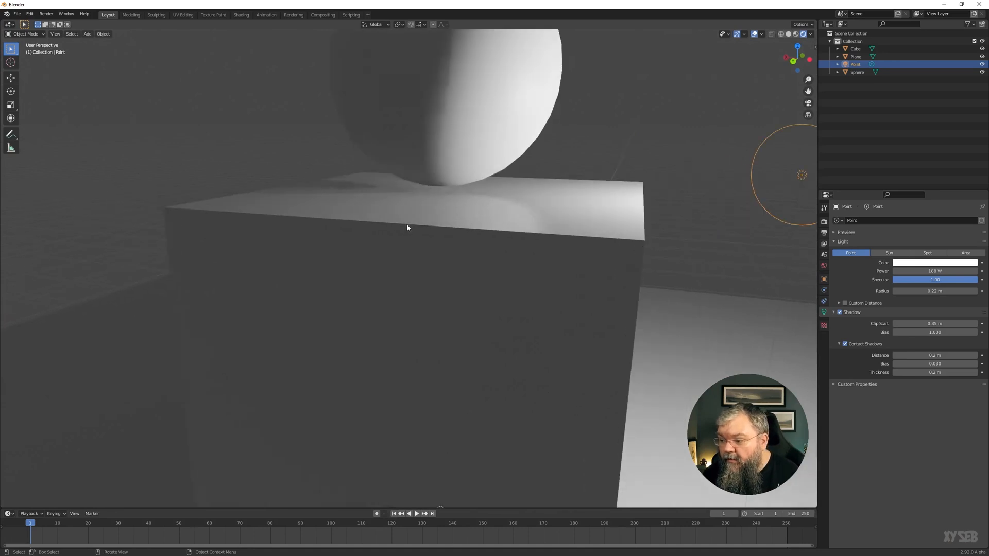
{"action": "middle_click_drag", "start_coordinate": [407, 227], "coordinate": [430, 276]}
{"action": "scroll", "coordinate": [400, 265], "scroll_direction": "up", "scroll_amount": 3}
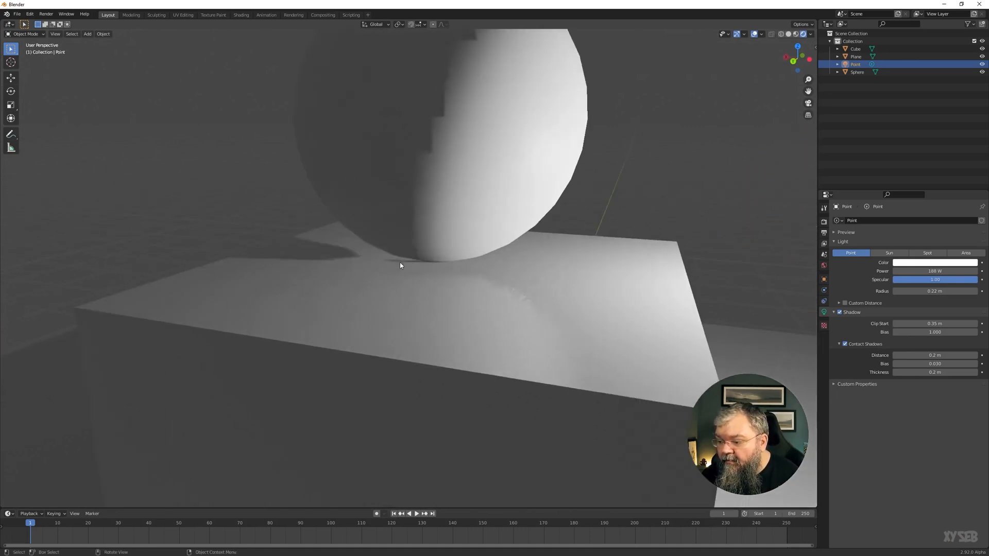
{"action": "scroll", "coordinate": [425, 254], "scroll_direction": "up", "scroll_amount": 2}
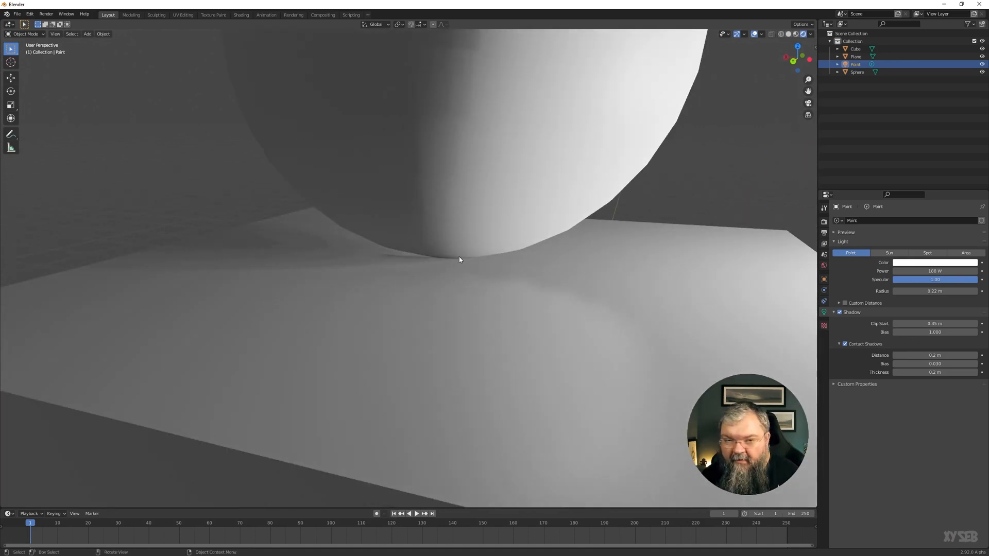
{"action": "middle_click_drag", "start_coordinate": [465, 286], "coordinate": [475, 371], "text": "shift"}
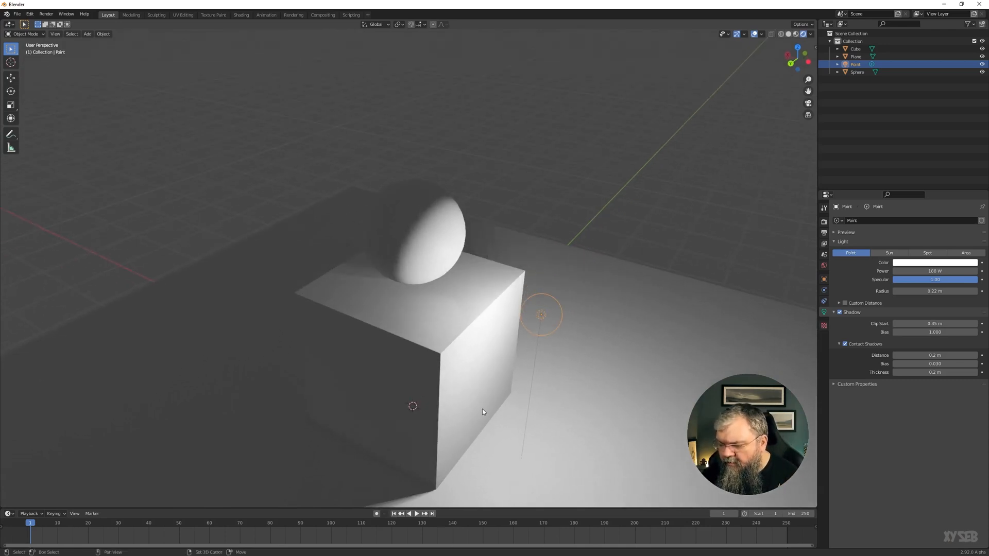
{"action": "middle_click_drag", "start_coordinate": [482, 409], "coordinate": [485, 318], "text": "shift"}
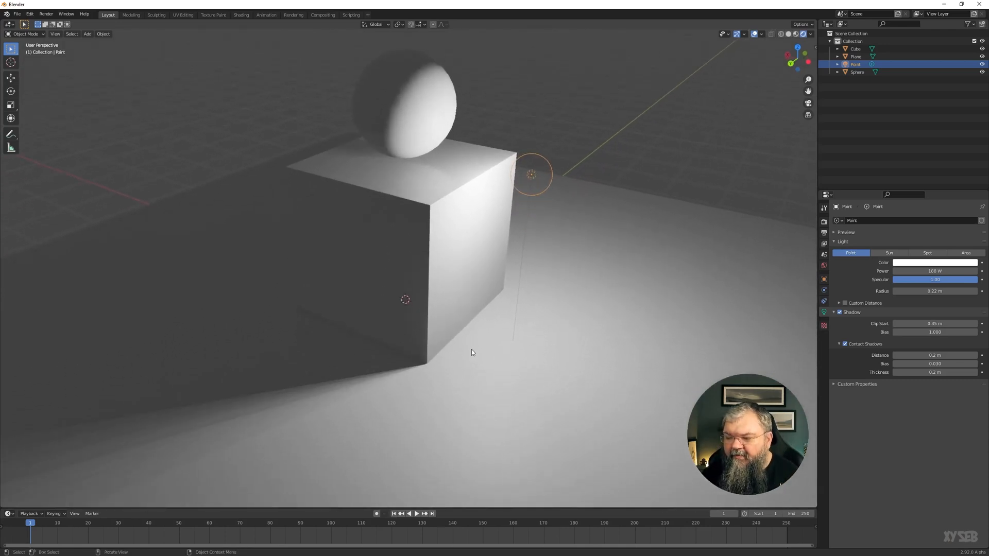
- Add a plane mesh and rotate it in the front view so that it stands vertical
{"action": "scroll", "coordinate": [471, 350], "scroll_direction": "down", "scroll_amount": 4}
{"action": "key", "text": "shift+a"}
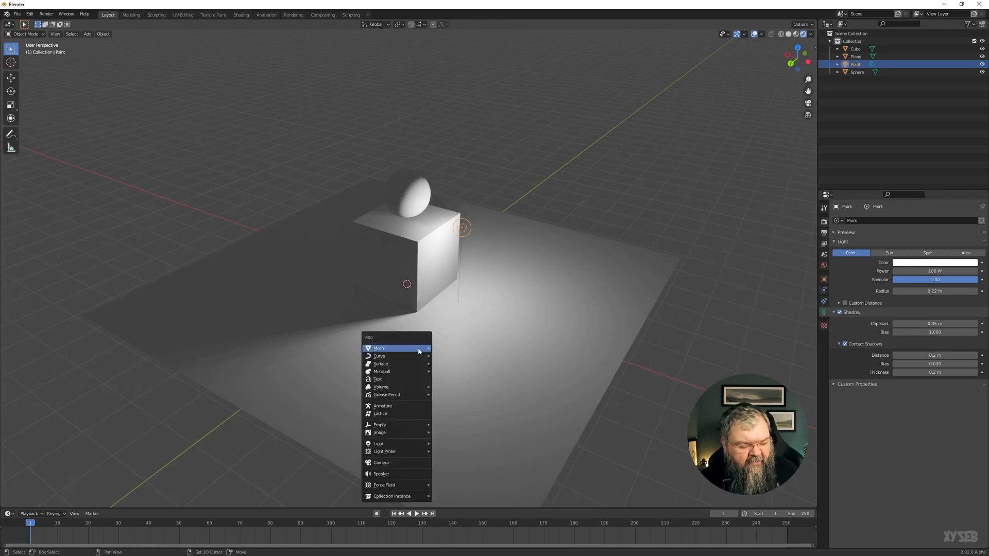
{"action": "mouse_move", "coordinate": [418, 350]}
{"action": "left_click", "coordinate": [457, 349]}
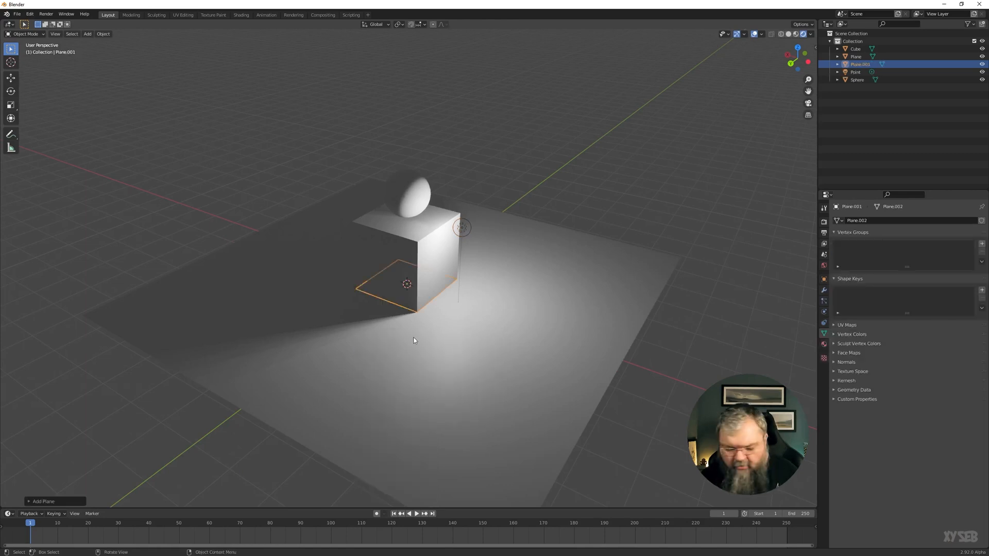
{"action": "key", "text": "KP_1"}
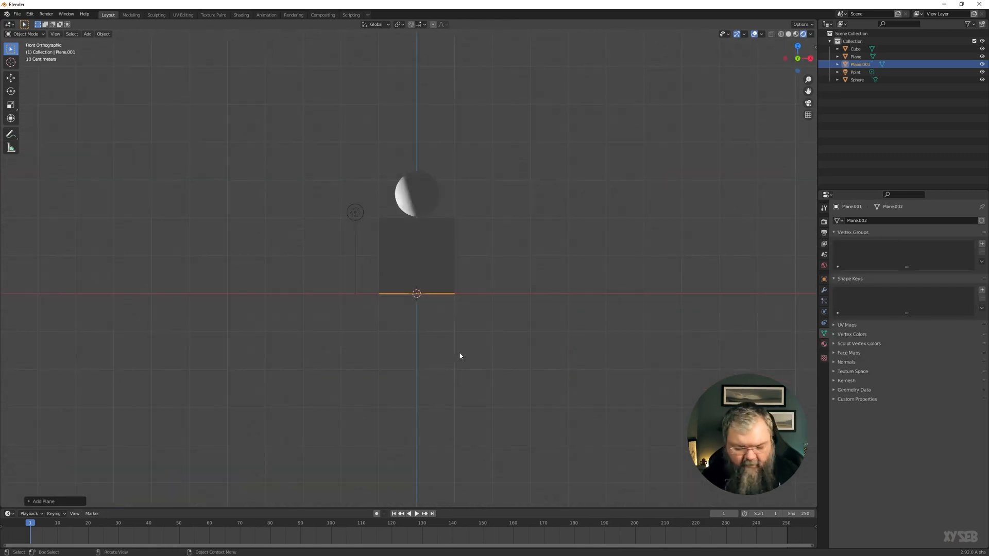
{"action": "key", "text": "r"}
{"action": "left_click", "coordinate": [468, 240]}
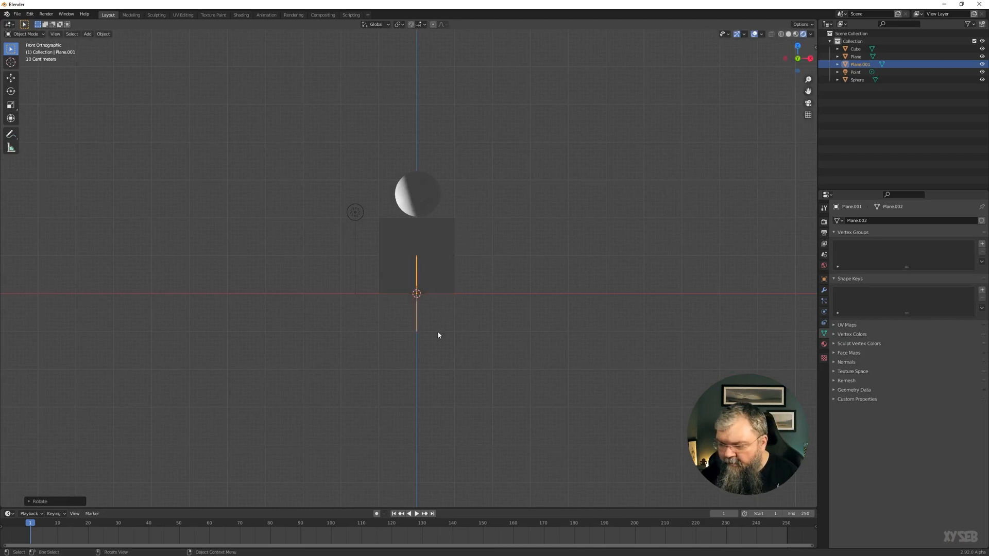
- Place the upright plane on the floor beside the cube's lit side, shifting it about 1.8 m along Y
{"action": "key", "text": "g"}
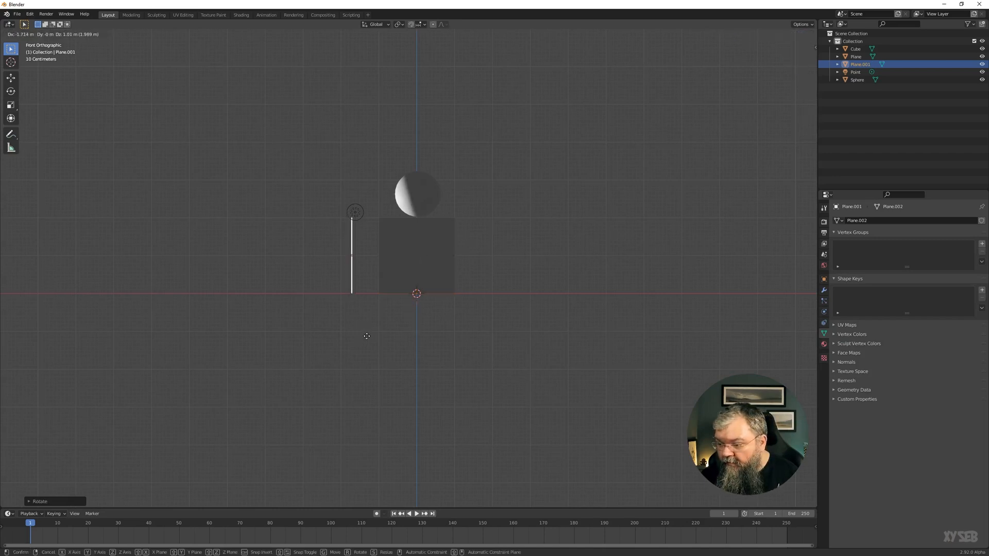
{"action": "left_click", "coordinate": [347, 320]}
{"action": "middle_click_drag", "start_coordinate": [347, 320], "coordinate": [501, 334]}
{"action": "key", "text": "g"}
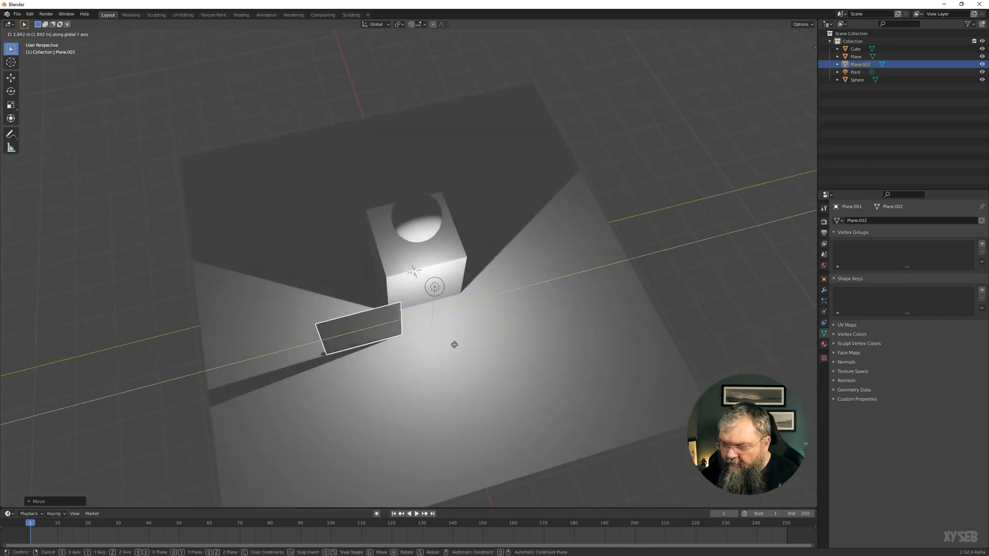
{"action": "left_click", "coordinate": [432, 352]}
{"action": "middle_click_drag", "start_coordinate": [416, 369], "coordinate": [502, 225]}
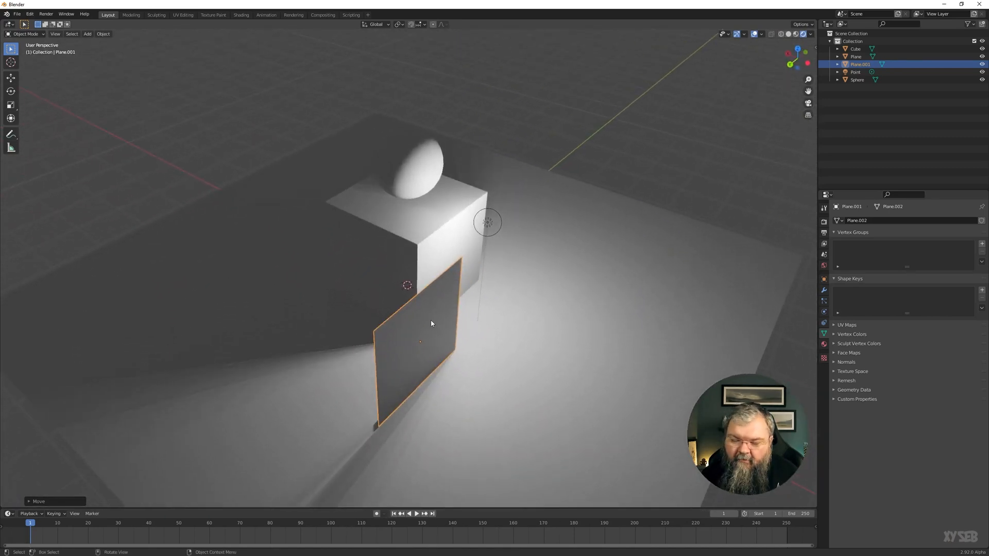
- Select the point light and examine the shadow along the base of the upright plane from several angles
{"action": "middle_click_drag", "start_coordinate": [431, 323], "coordinate": [455, 305]}
{"action": "scroll", "coordinate": [433, 315], "scroll_direction": "up", "scroll_amount": 3}
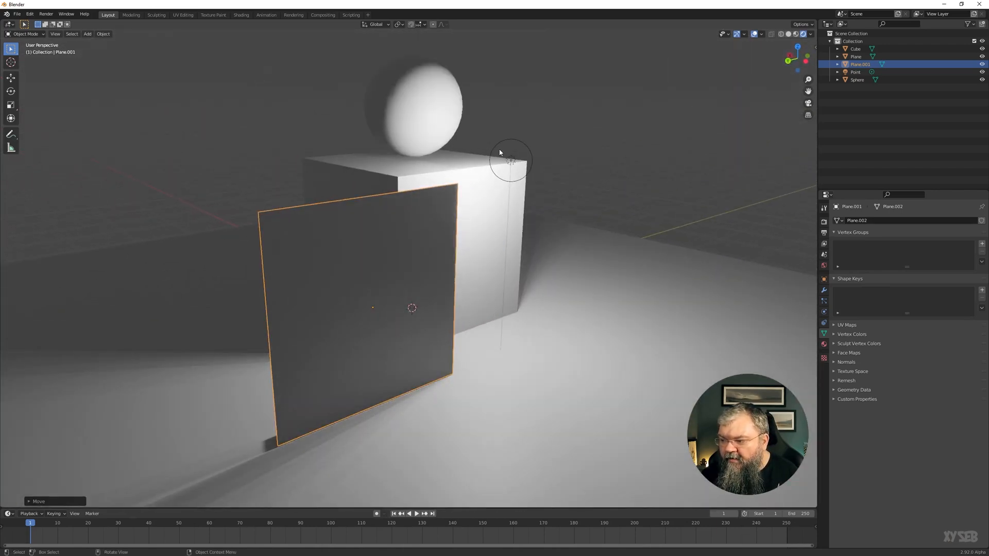
{"action": "left_click", "coordinate": [511, 160]}
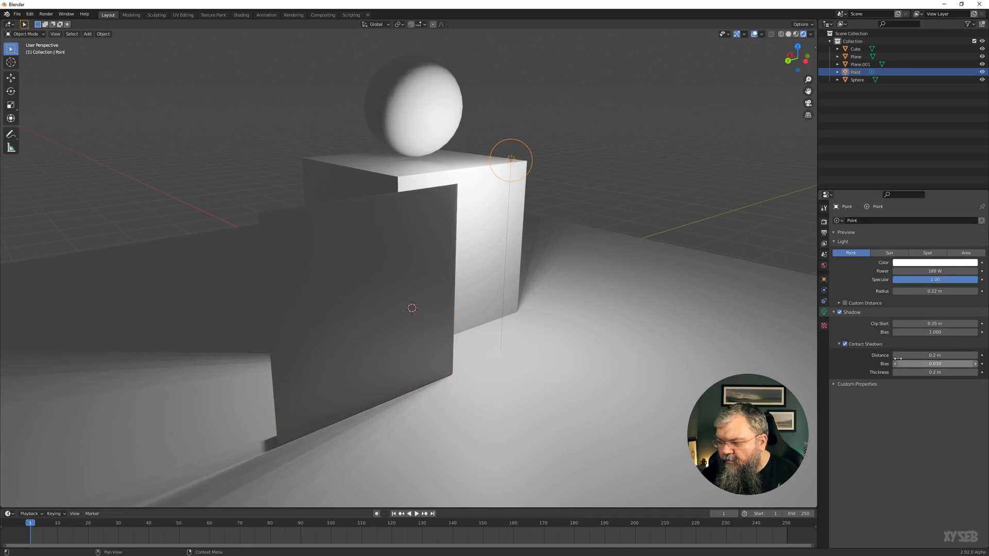
{"action": "scroll", "coordinate": [591, 355], "scroll_direction": "down", "scroll_amount": 3}
{"action": "middle_click_drag", "start_coordinate": [591, 356], "coordinate": [600, 354]}
{"action": "scroll", "coordinate": [601, 354], "scroll_direction": "up", "scroll_amount": 2}
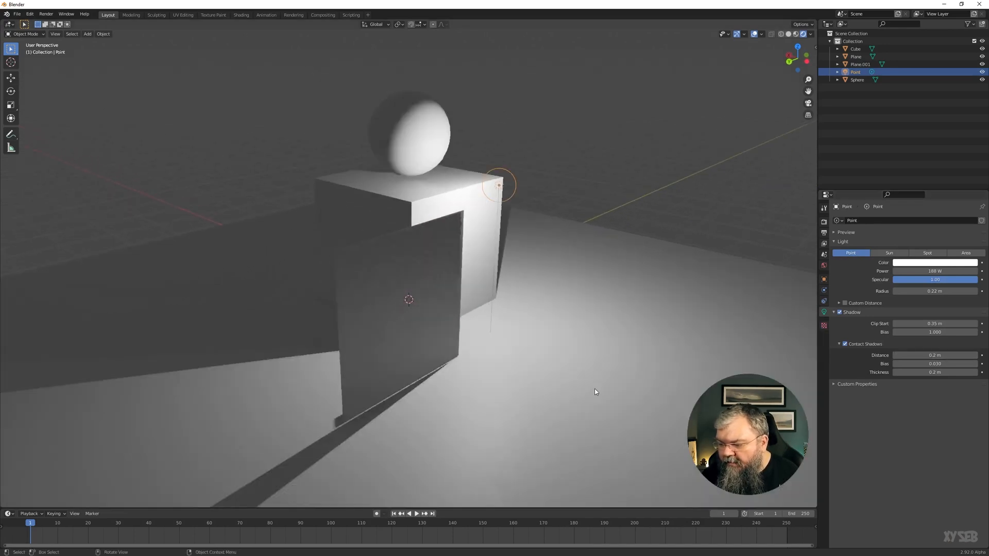
{"action": "middle_click_drag", "start_coordinate": [489, 433], "coordinate": [484, 379], "text": "shift"}
{"action": "scroll", "coordinate": [521, 367], "scroll_direction": "up", "scroll_amount": 1}
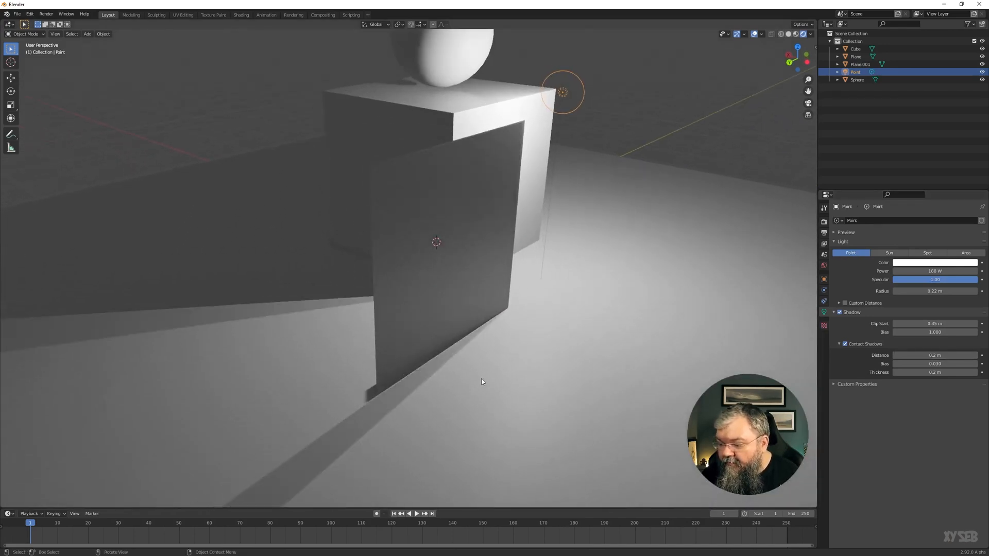
{"action": "middle_click_drag", "start_coordinate": [405, 340], "coordinate": [472, 390]}
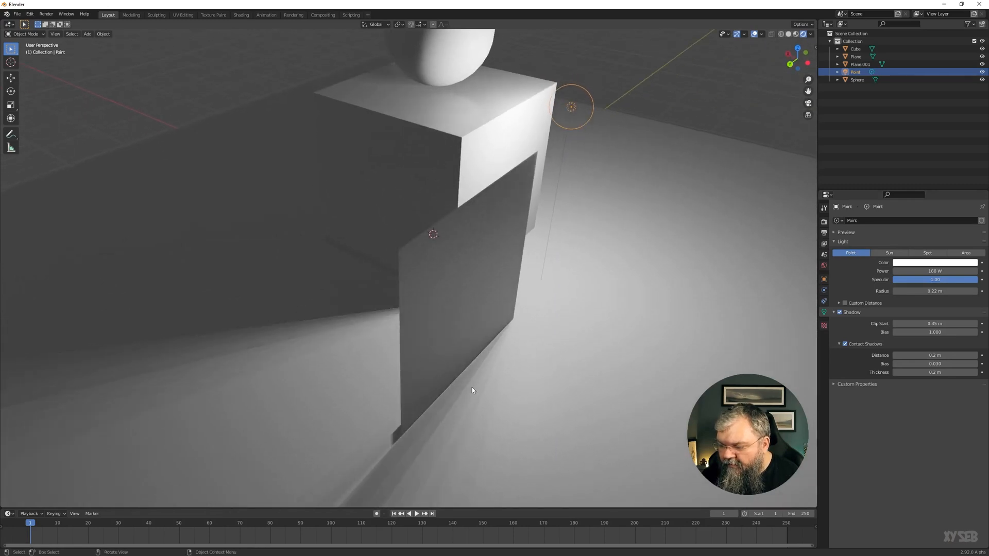
- Nudge the upright plane slightly along the X axis and check the shadow at its base
{"action": "left_click", "coordinate": [458, 357]}
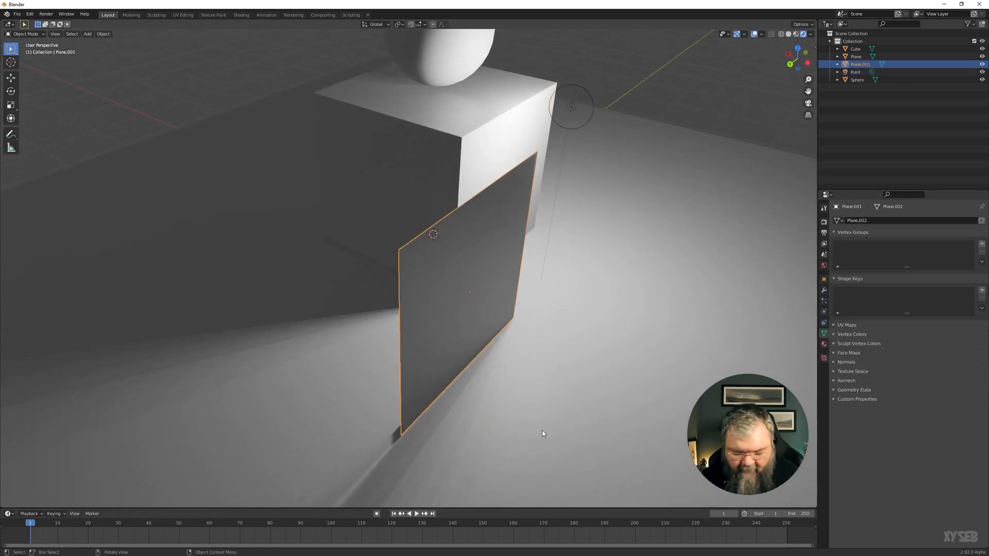
{"action": "key", "text": "g"}
{"action": "key", "text": "x"}
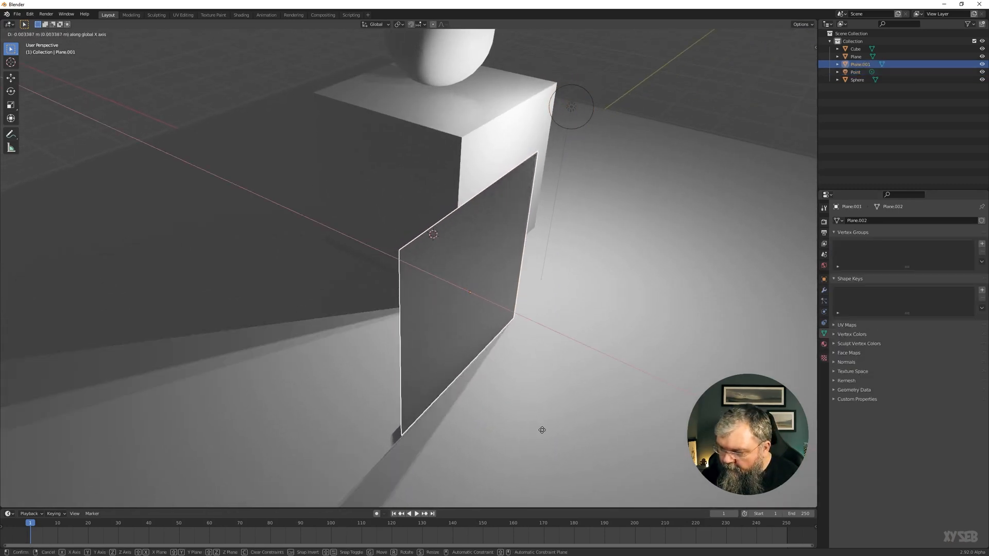
{"action": "left_click", "coordinate": [539, 430]}
{"action": "middle_click_drag", "start_coordinate": [452, 436], "coordinate": [512, 275]}
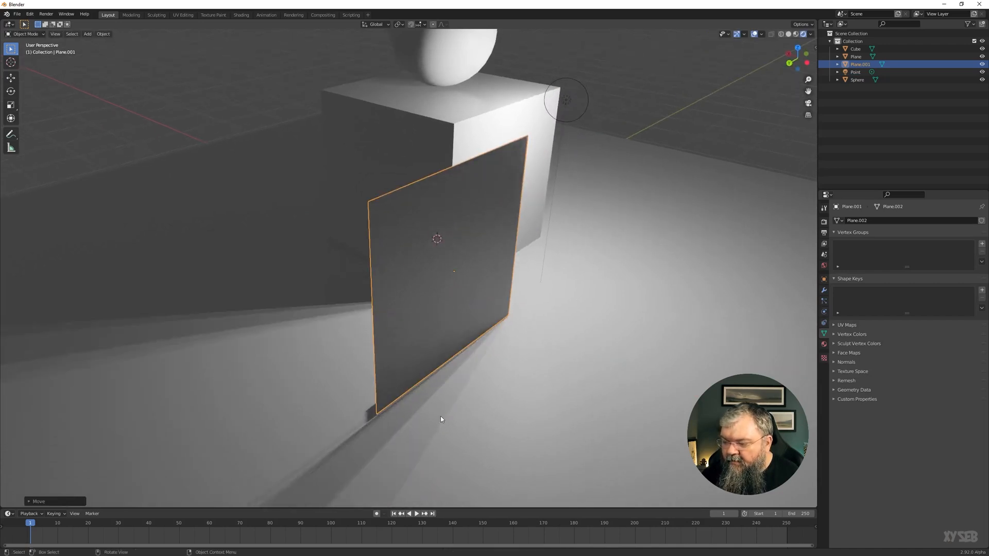
- Reduce the point light's radius to 0.04 m and inspect the upright plane's shadow edge
{"action": "left_click", "coordinate": [558, 96]}
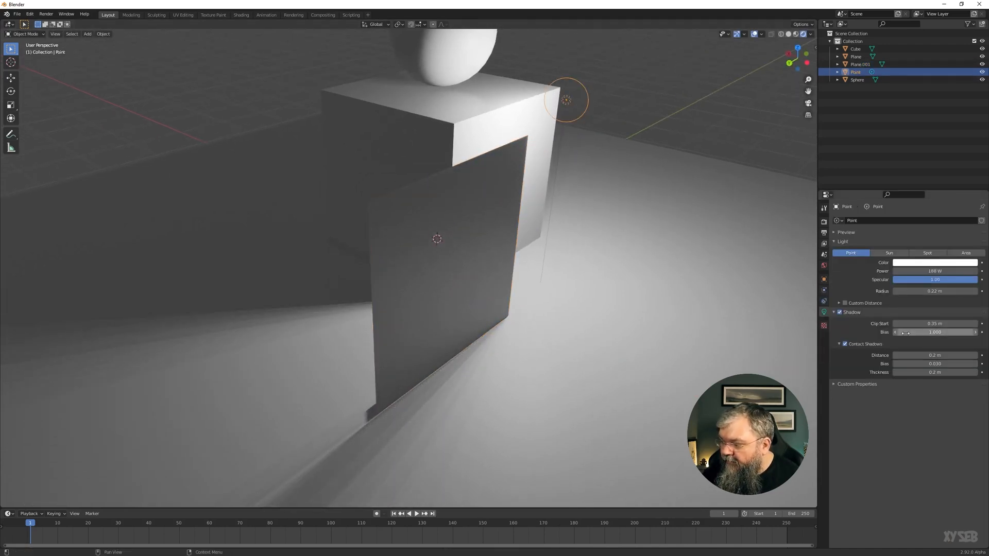
{"action": "mouse_move", "coordinate": [934, 291]}
{"action": "left_mouse_down"}
{"action": "mouse_move", "coordinate": [914, 291]}
{"action": "mouse_move", "coordinate": [924, 291]}
{"action": "left_mouse_up"}
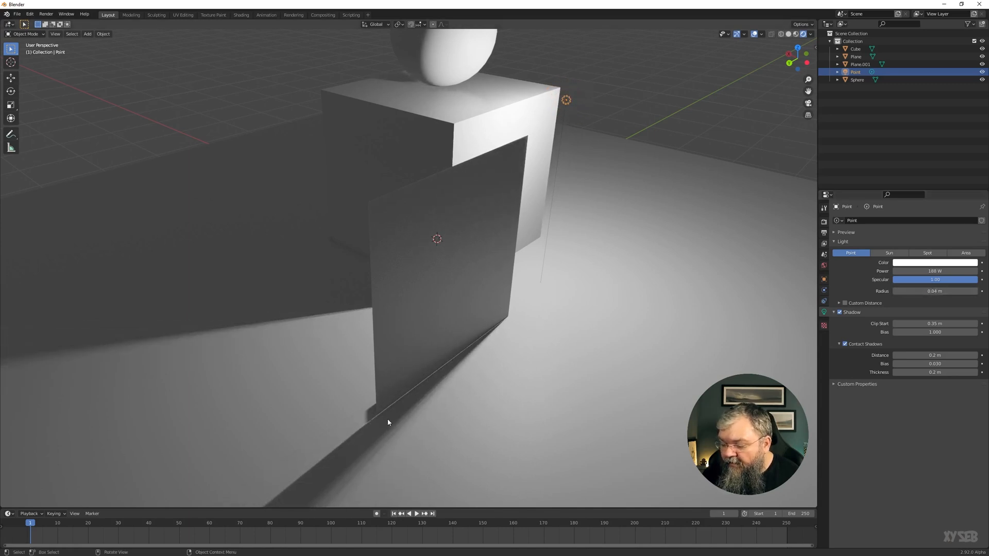
{"action": "middle_click_drag", "start_coordinate": [388, 422], "coordinate": [399, 411]}
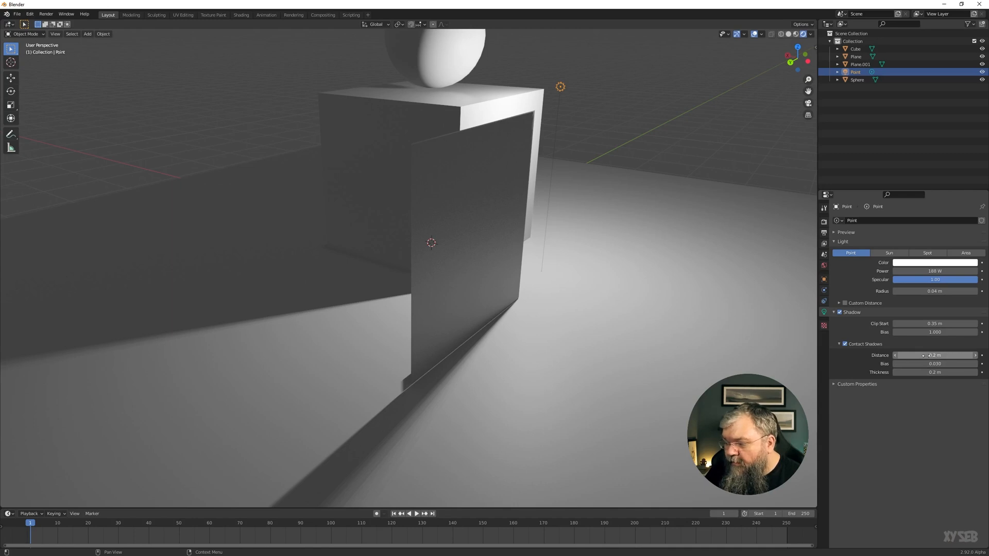
- Try the contact shadow distance at 0.5 m, comparing the shadow at the upright plane's base, and raise it to 3 m
{"action": "left_click_drag", "start_coordinate": [913, 356], "coordinate": [921, 355]}
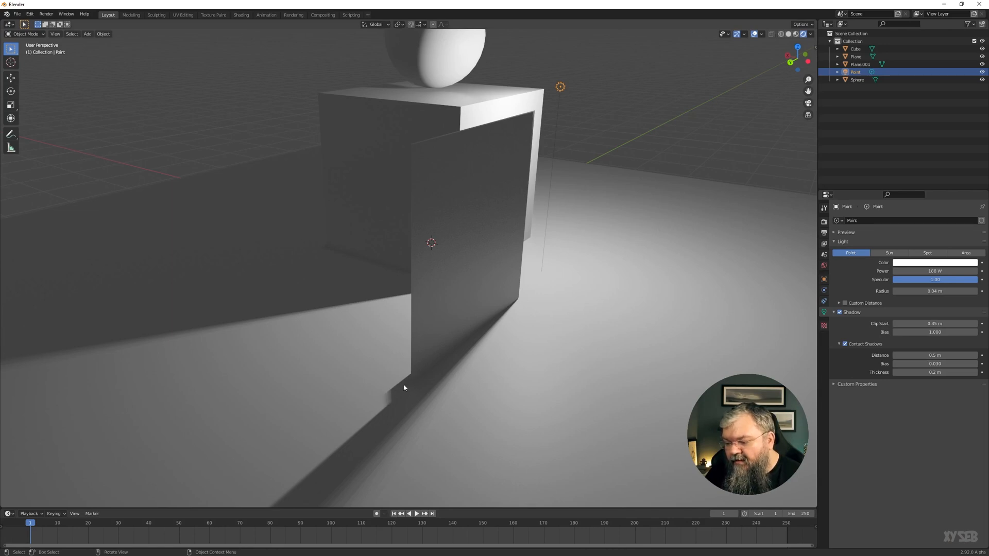
{"action": "middle_click_drag", "start_coordinate": [407, 390], "coordinate": [382, 393]}
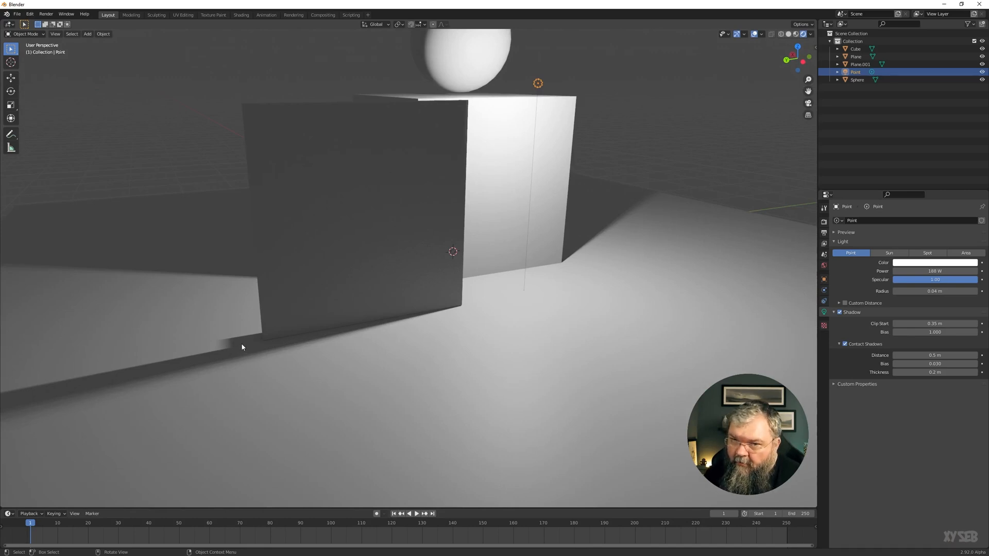
{"action": "middle_click_drag", "start_coordinate": [524, 367], "coordinate": [474, 375]}
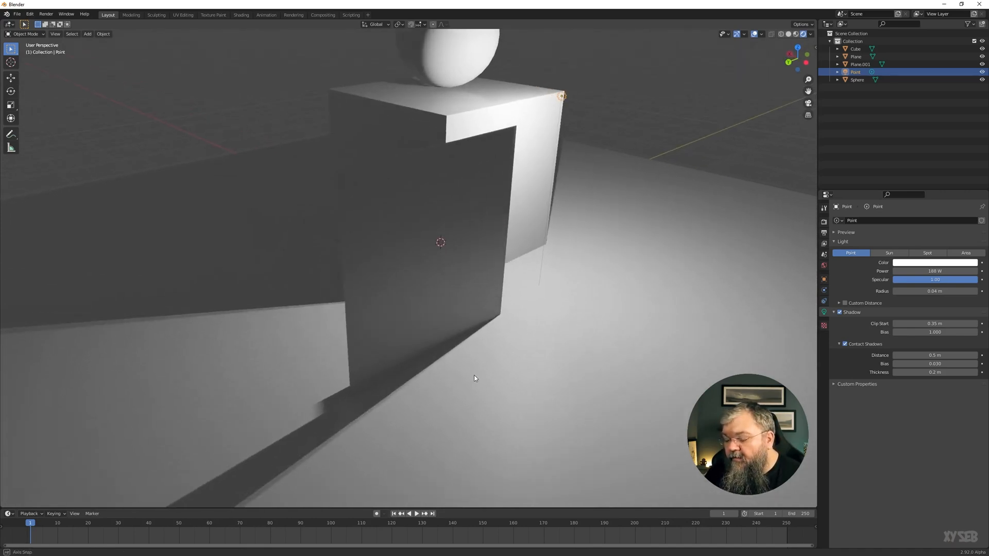
{"action": "left_click_drag", "start_coordinate": [919, 354], "coordinate": [958, 354]}
{"action": "scroll", "coordinate": [656, 368], "scroll_direction": "down", "scroll_amount": 2}
{"action": "middle_click_drag", "start_coordinate": [656, 368], "coordinate": [652, 381]}
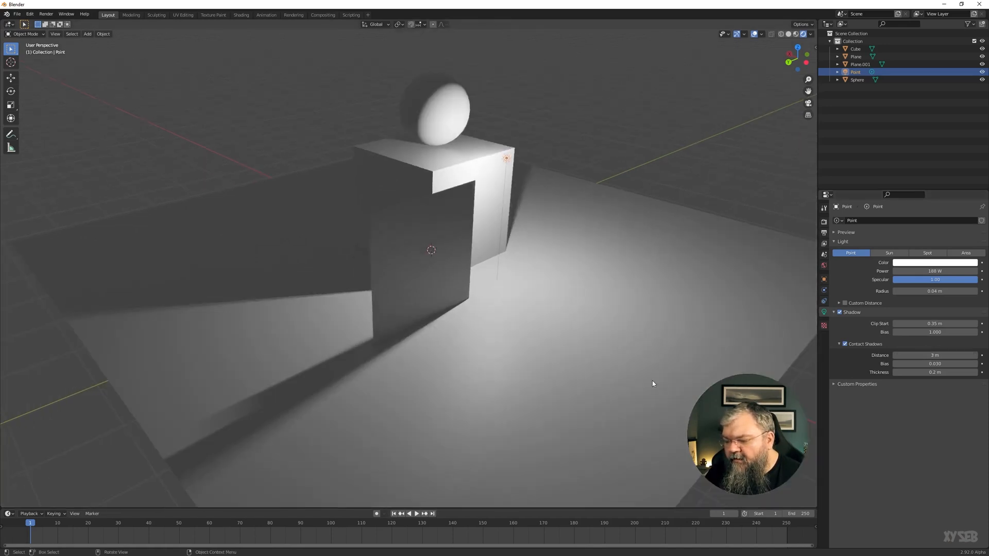
- Try the point light's contact shadow distance at 29.7 m and inspect the shadows around the cube and sphere
{"action": "middle_click_drag", "start_coordinate": [412, 382], "coordinate": [520, 375]}
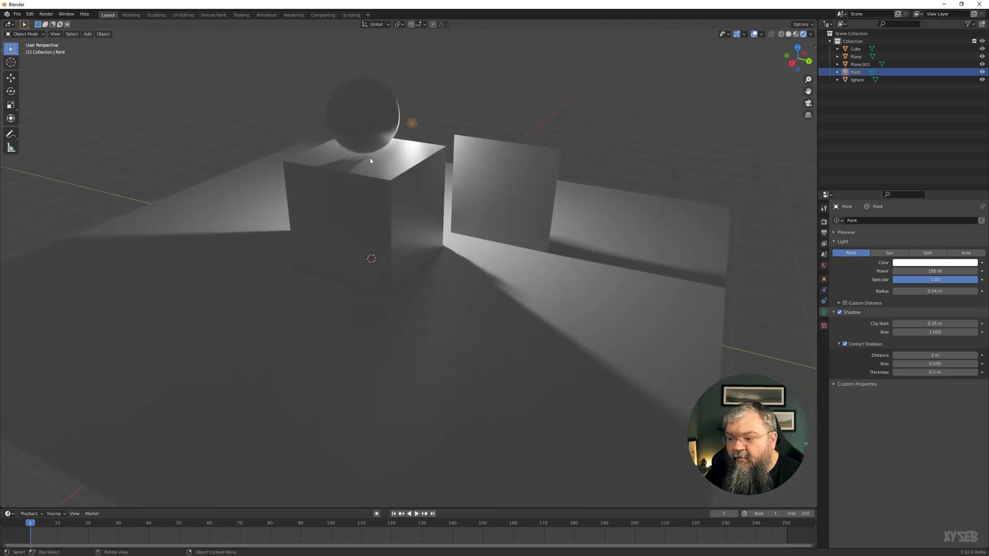
{"action": "scroll", "coordinate": [337, 106], "scroll_direction": "up", "scroll_amount": 3}
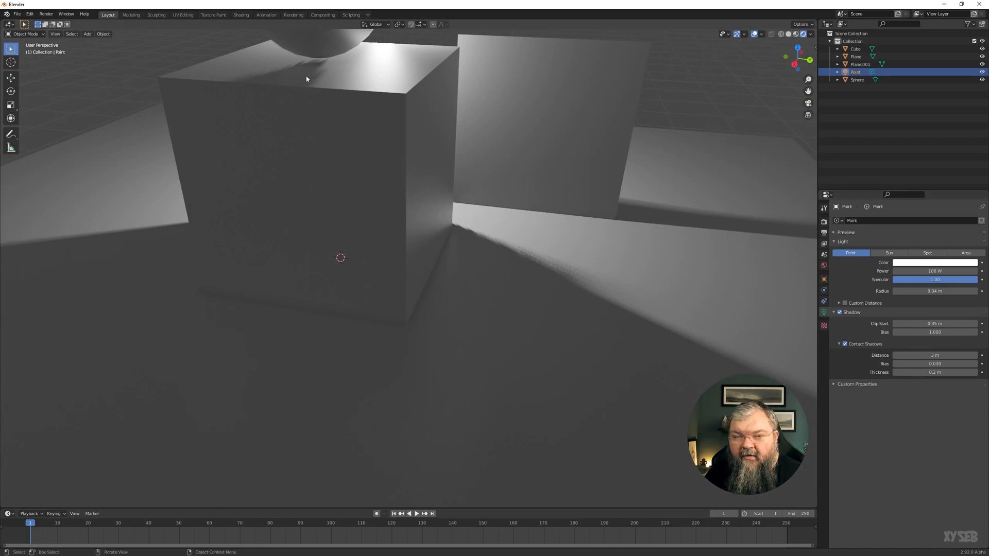
{"action": "middle_click_drag", "start_coordinate": [591, 202], "coordinate": [728, 260]}
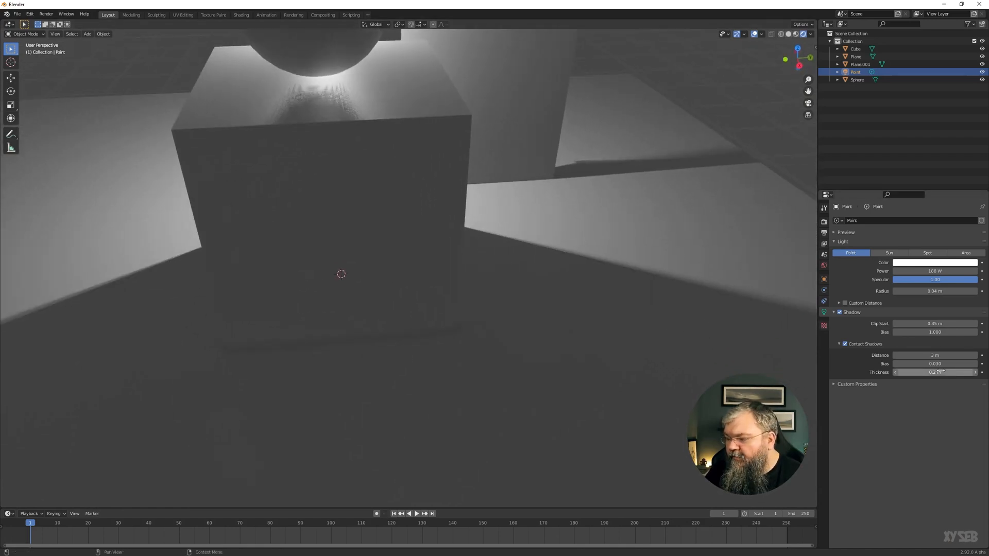
{"action": "left_click_drag", "start_coordinate": [935, 356], "coordinate": [970, 355]}
{"action": "middle_click_drag", "start_coordinate": [639, 264], "coordinate": [569, 249]}
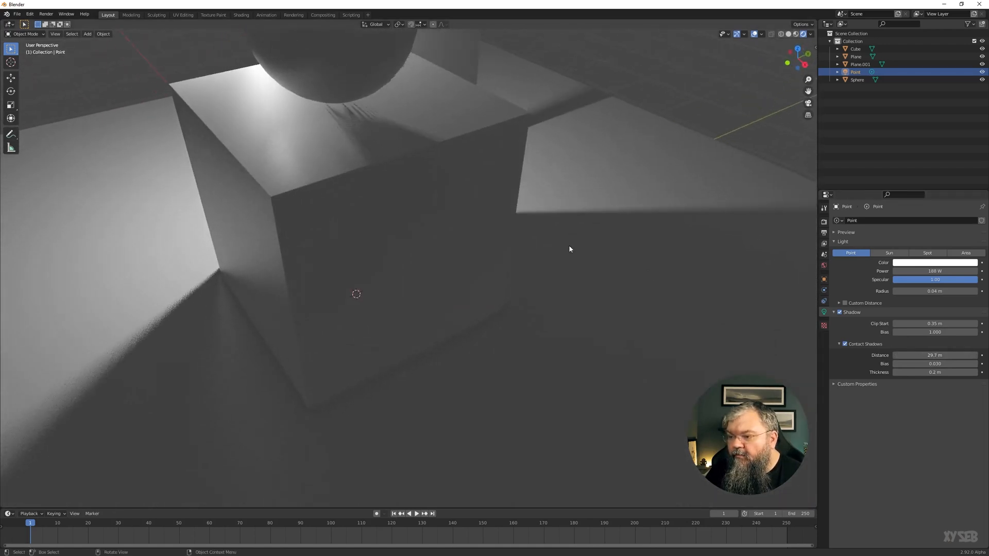
{"action": "middle_click_drag", "start_coordinate": [350, 116], "coordinate": [489, 228]}
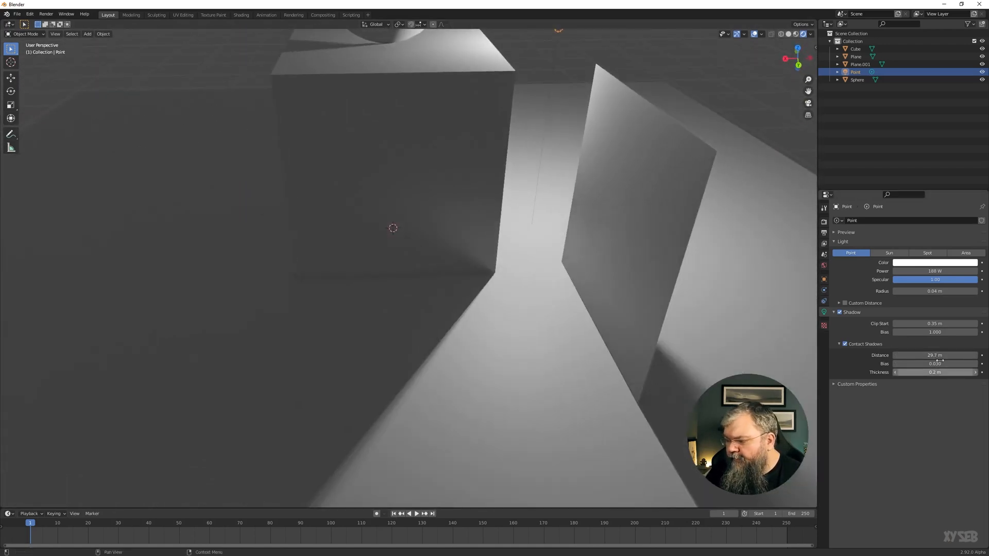
- Drop the contact shadow distance to 0 m, check the upright plane's base, and raise the distance to 0.6 m
{"action": "left_click_drag", "start_coordinate": [934, 355], "coordinate": [897, 355]}
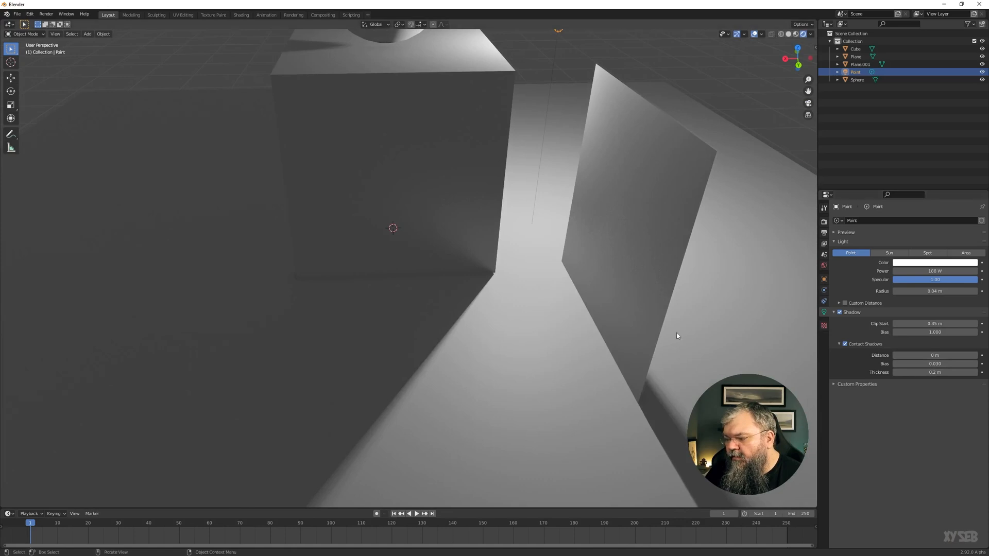
{"action": "middle_click_drag", "start_coordinate": [673, 335], "coordinate": [729, 320]}
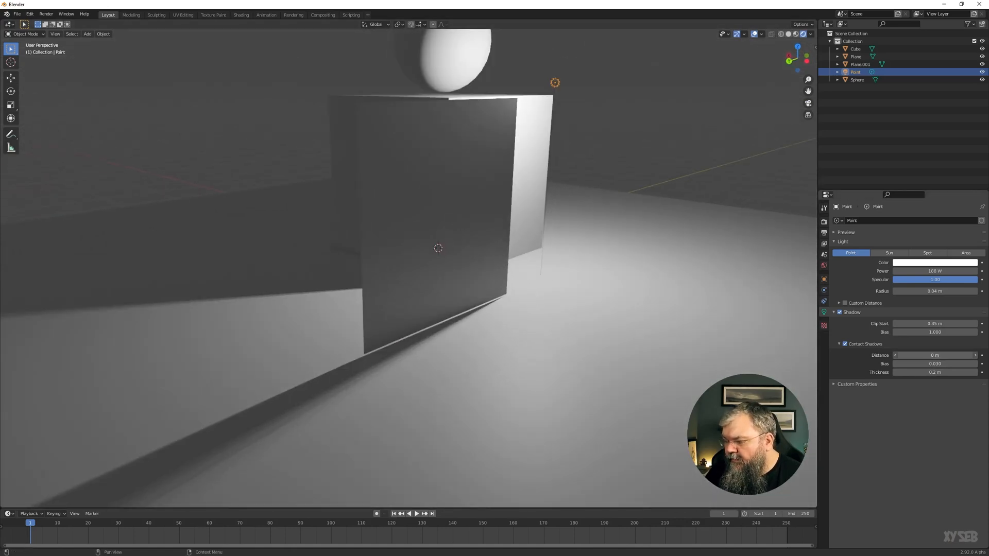
{"action": "left_click_drag", "start_coordinate": [935, 356], "coordinate": [950, 355]}
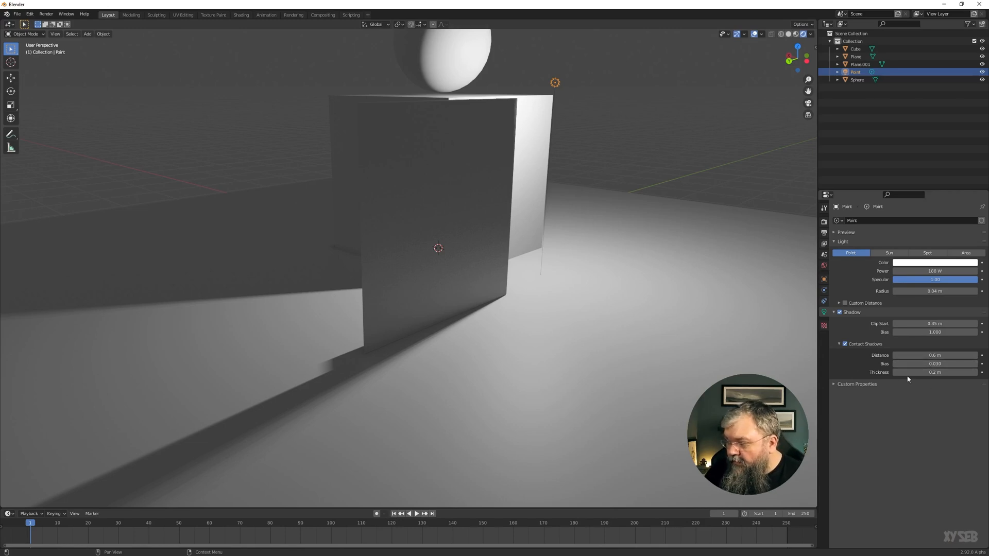
{"action": "middle_click_drag", "start_coordinate": [604, 307], "coordinate": [605, 316]}
{"action": "middle_click_drag", "start_coordinate": [805, 370], "coordinate": [670, 360]}
- Try a contact shadow bias of 0.390, compare the shading on the upright plane, and return the bias to 0.030
{"action": "mouse_move", "coordinate": [934, 363]}
{"action": "left_mouse_down"}
{"action": "mouse_move", "coordinate": [968, 364]}
{"action": "mouse_move", "coordinate": [932, 364]}
{"action": "left_mouse_up"}
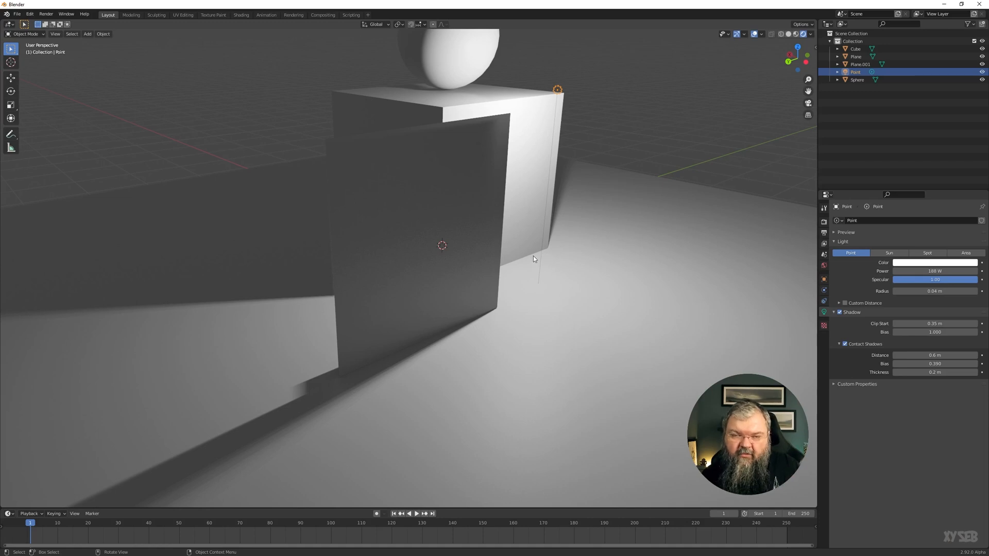
{"action": "middle_click_drag", "start_coordinate": [533, 255], "coordinate": [508, 145]}
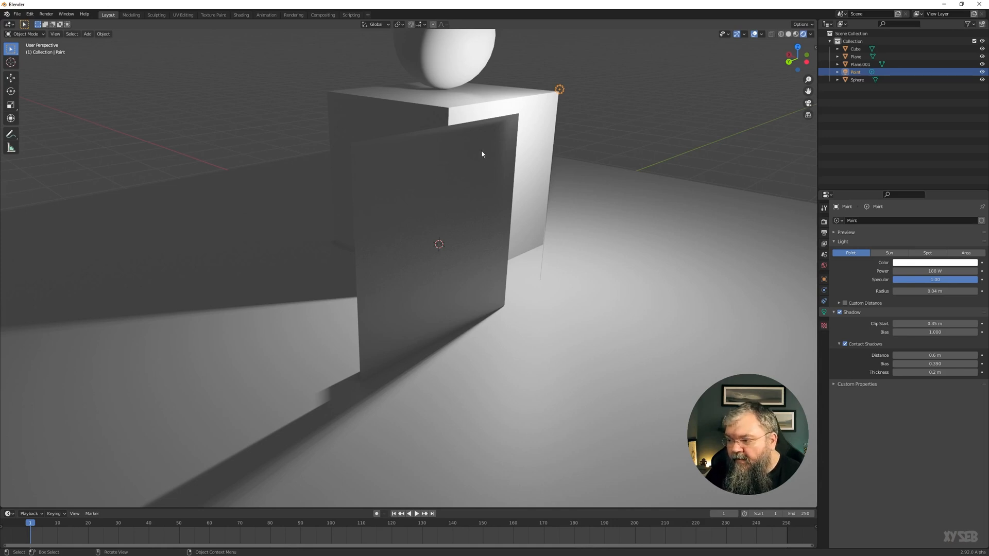
{"action": "middle_click_drag", "start_coordinate": [481, 150], "coordinate": [459, 116]}
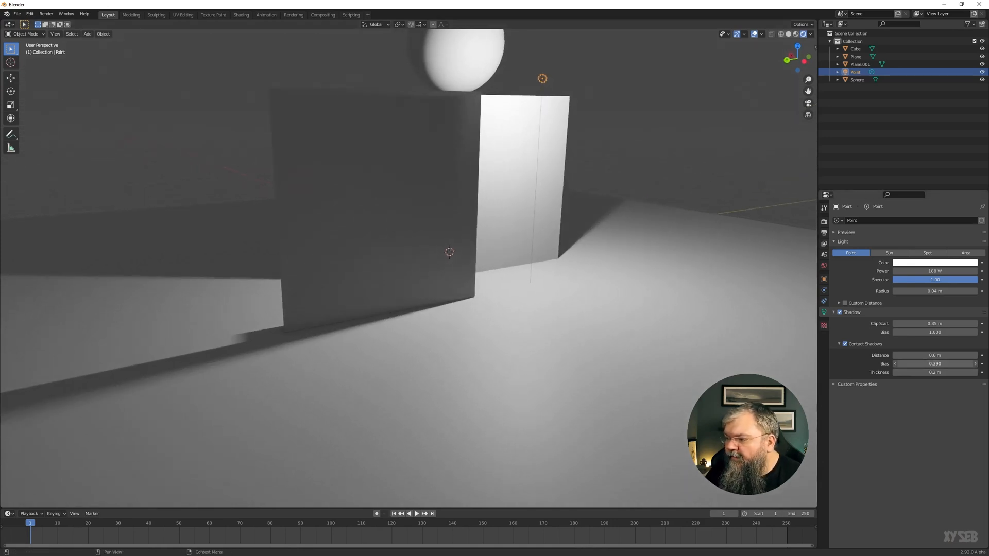
{"action": "left_click_drag", "start_coordinate": [934, 363], "coordinate": [909, 363]}
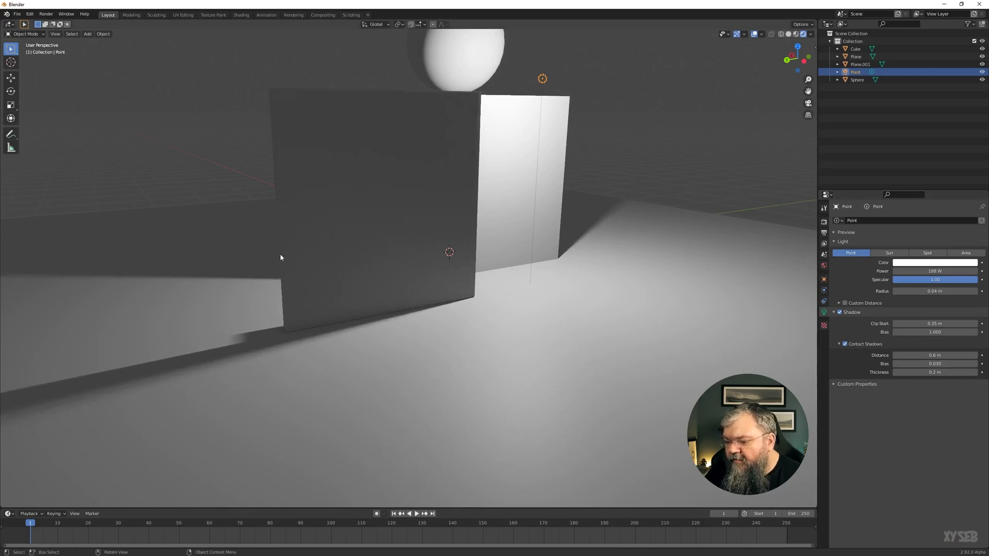
{"action": "middle_click_drag", "start_coordinate": [280, 258], "coordinate": [408, 254]}
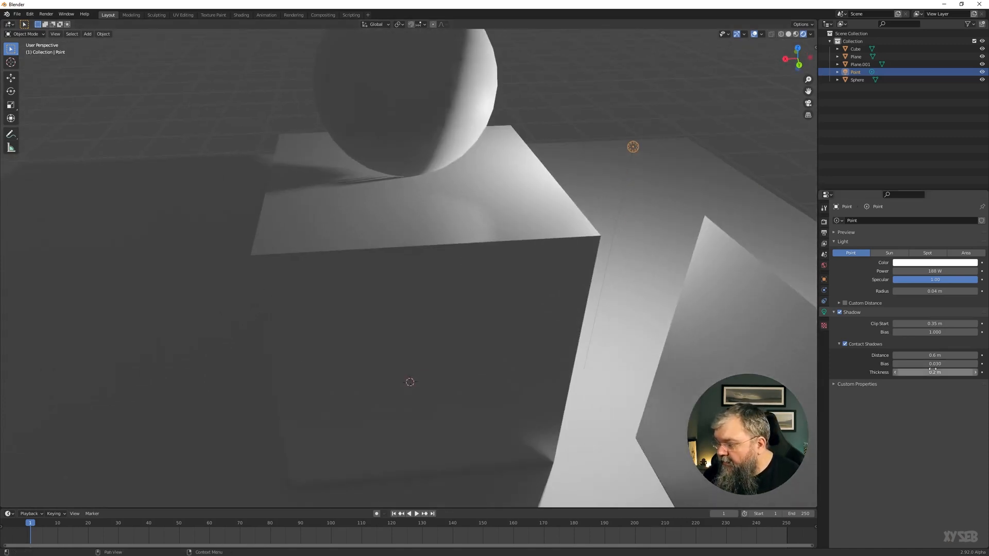
- Lower the contact shadow bias to 0.001 and inspect the sphere's shadow on top of the cube
{"action": "mouse_move", "coordinate": [932, 364]}
{"action": "left_mouse_down"}
{"action": "mouse_move", "coordinate": [942, 364]}
{"action": "mouse_move", "coordinate": [906, 364]}
{"action": "left_mouse_up"}
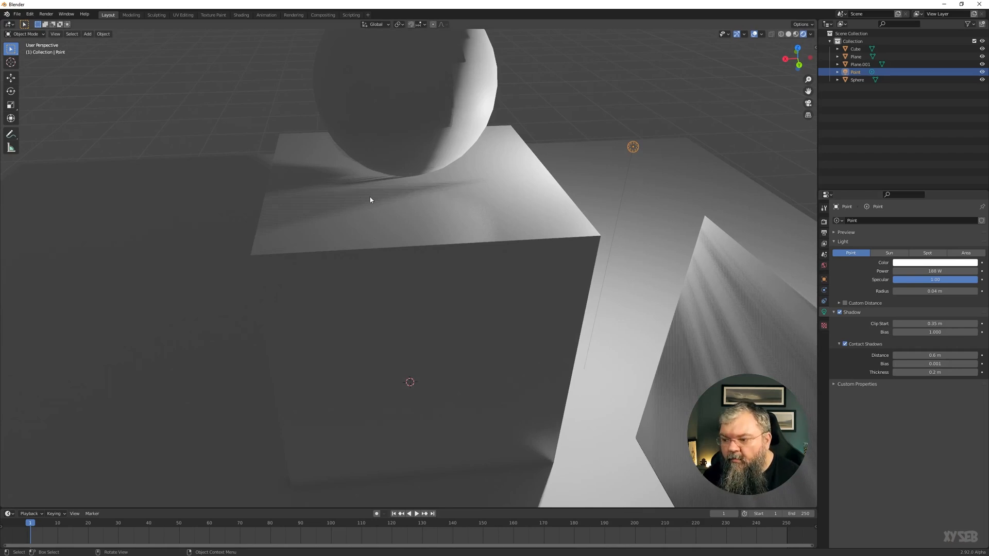
{"action": "middle_click_drag", "start_coordinate": [353, 201], "coordinate": [378, 193]}
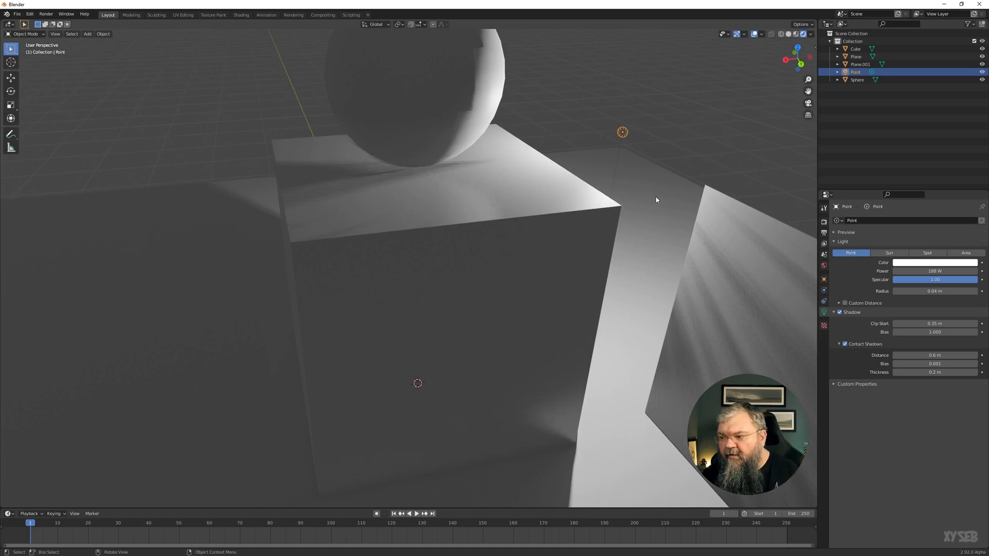
{"action": "left_click", "coordinate": [932, 355]}
{"action": "key", "text": "Return"}
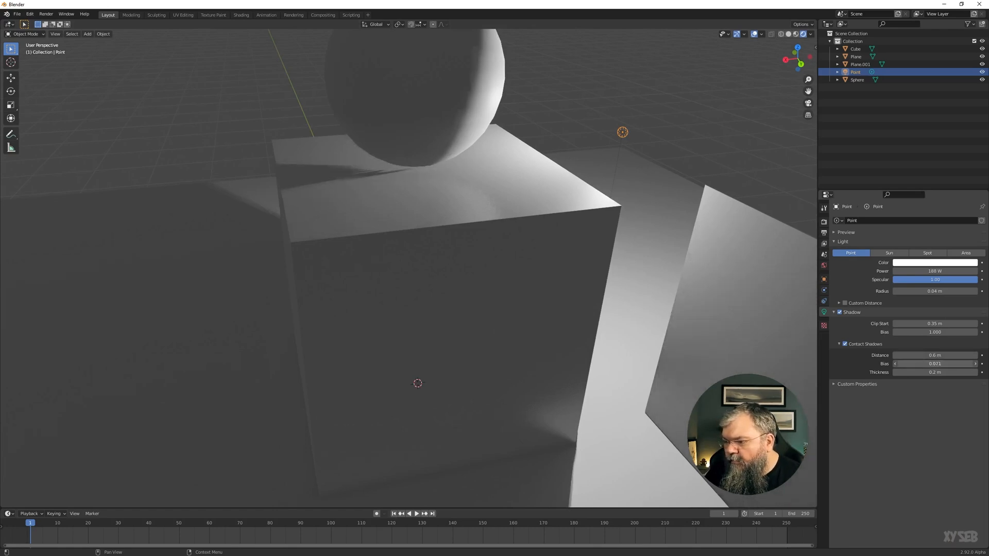
- Try a contact shadow bias of 4.951, inspect the sphere's shadow, and reset the bias to its default
{"action": "left_click_drag", "start_coordinate": [935, 363], "coordinate": [972, 363]}
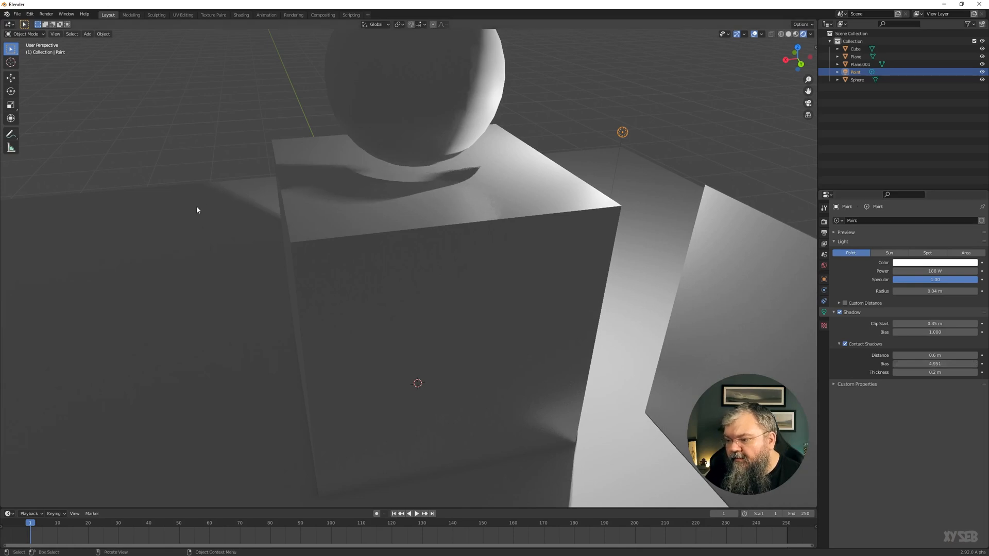
{"action": "middle_click_drag", "start_coordinate": [196, 209], "coordinate": [486, 310]}
{"action": "middle_click_drag", "start_coordinate": [559, 271], "coordinate": [407, 196]}
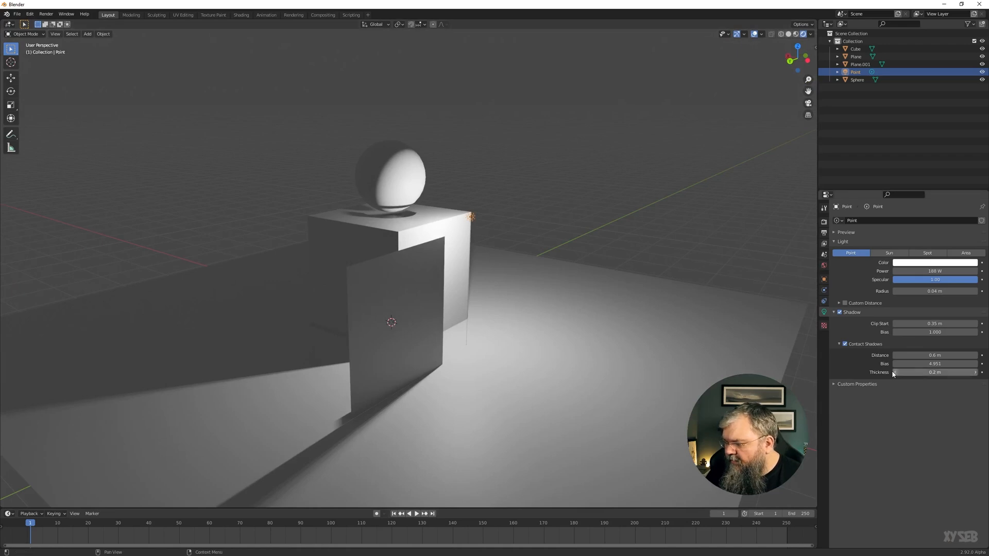
{"action": "left_click_drag", "start_coordinate": [943, 362], "coordinate": [918, 363]}
{"action": "right_click", "coordinate": [918, 363]}
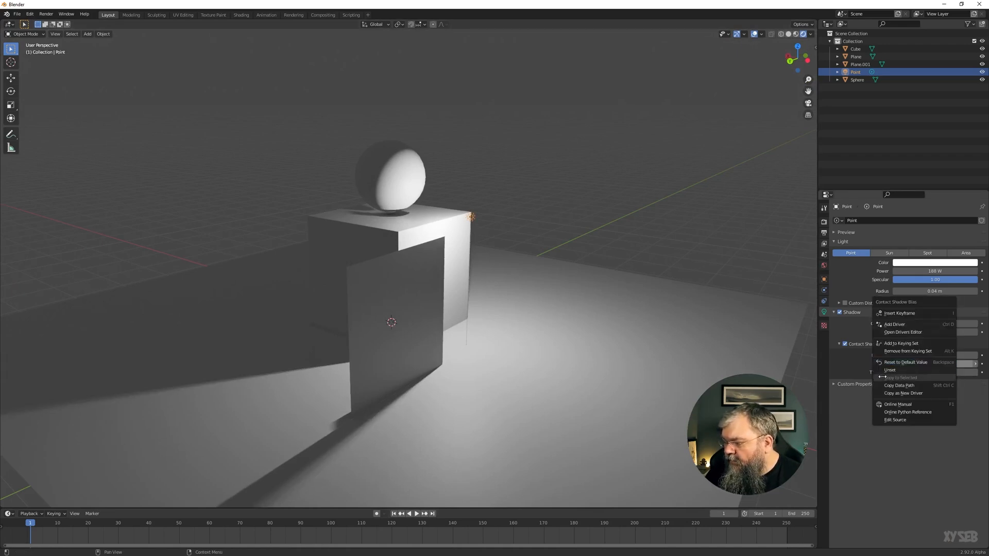
{"action": "left_click", "coordinate": [919, 365]}
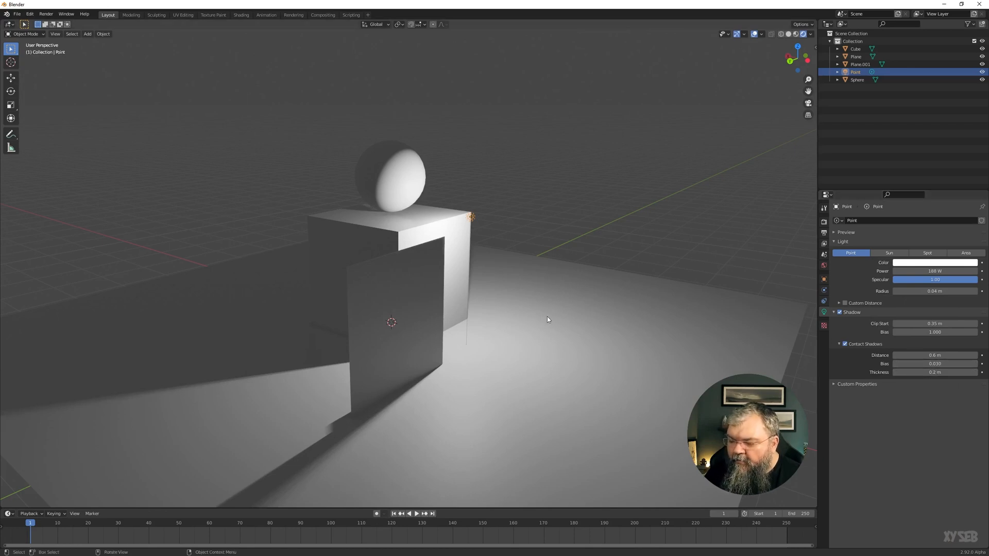
- Reduce the contact shadow thickness to 0.03 m and inspect the shadow at the upright plane's base
{"action": "scroll", "coordinate": [475, 303], "scroll_direction": "up", "scroll_amount": 2}
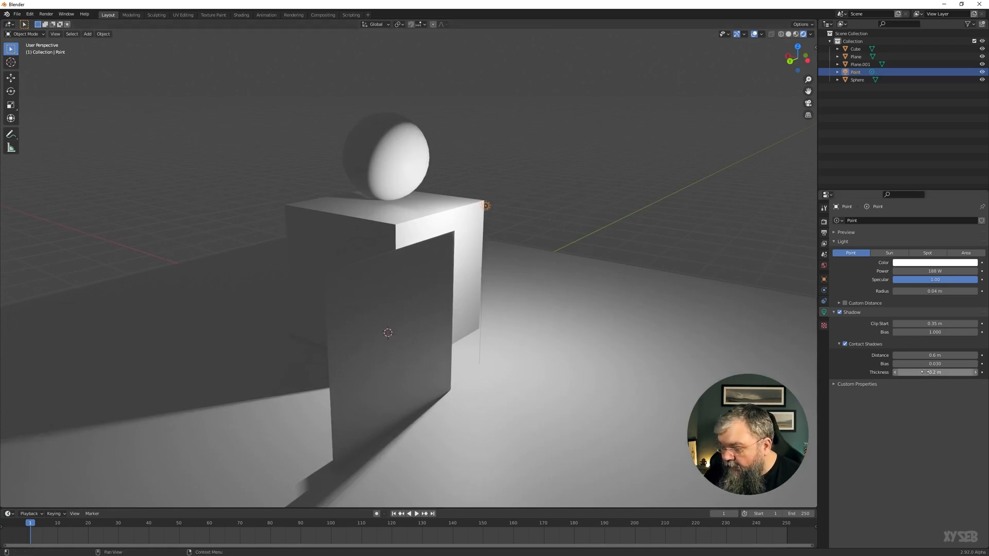
{"action": "left_click_drag", "start_coordinate": [922, 372], "coordinate": [901, 372]}
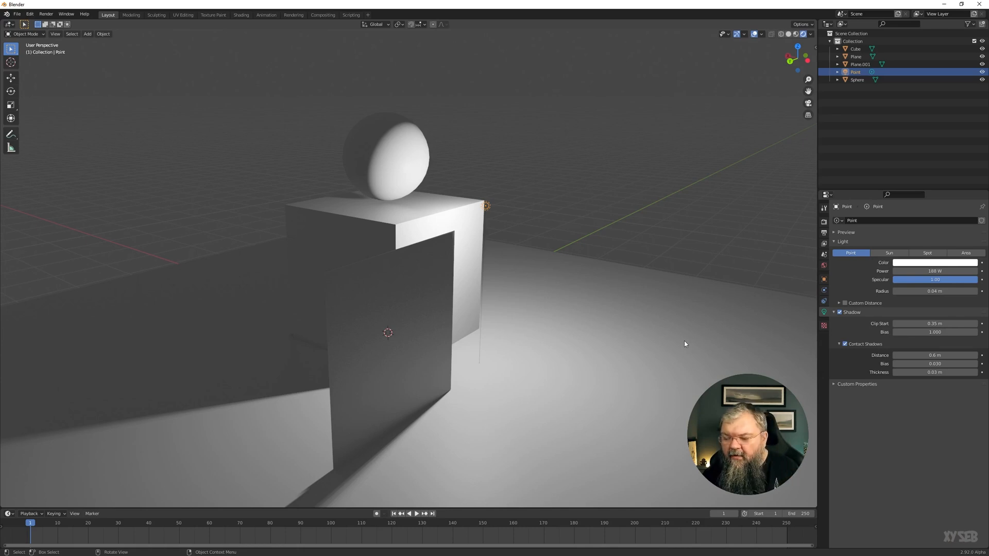
{"action": "middle_click_drag", "start_coordinate": [324, 408], "coordinate": [378, 365]}
{"action": "scroll", "coordinate": [430, 412], "scroll_direction": "up", "scroll_amount": 2}
{"action": "mouse_move", "coordinate": [431, 413]}
{"action": "middle_mouse_down"}
{"action": "mouse_move", "coordinate": [441, 437]}
{"action": "mouse_move", "coordinate": [415, 413]}
{"action": "middle_mouse_up"}
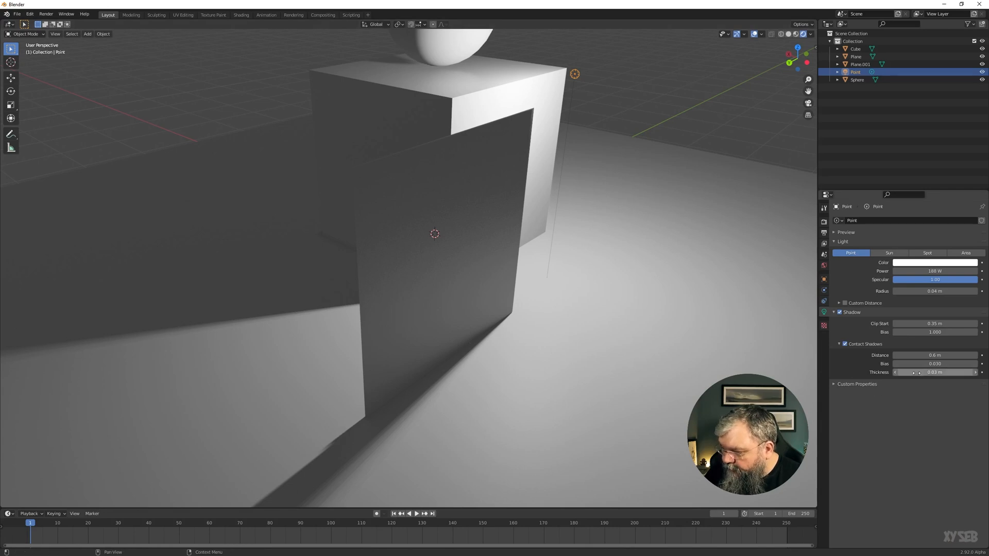
- Compare contact shadow thicknesses of 0 m and 7.33 m on the shadow beside the upright plane
{"action": "left_click_drag", "start_coordinate": [916, 372], "coordinate": [898, 372]}
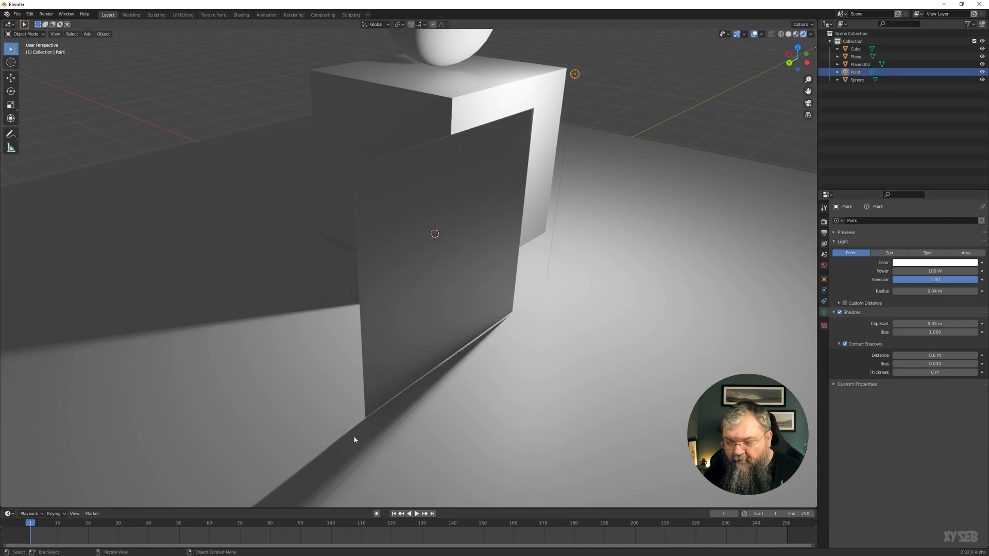
{"action": "left_click_drag", "start_coordinate": [935, 373], "coordinate": [984, 372]}
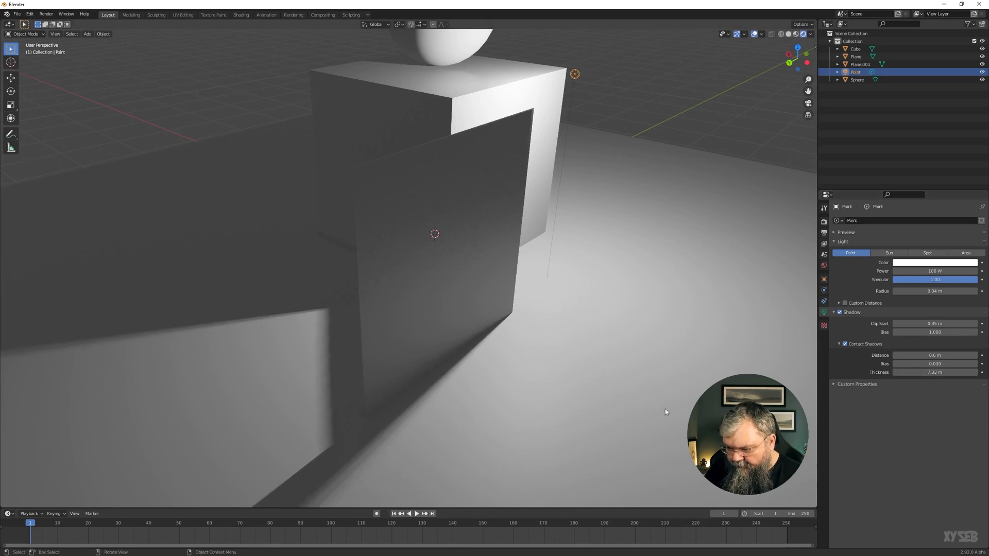
{"action": "scroll", "coordinate": [438, 404], "scroll_direction": "down", "scroll_amount": 3}
{"action": "middle_click_drag", "start_coordinate": [437, 405], "coordinate": [283, 299]}
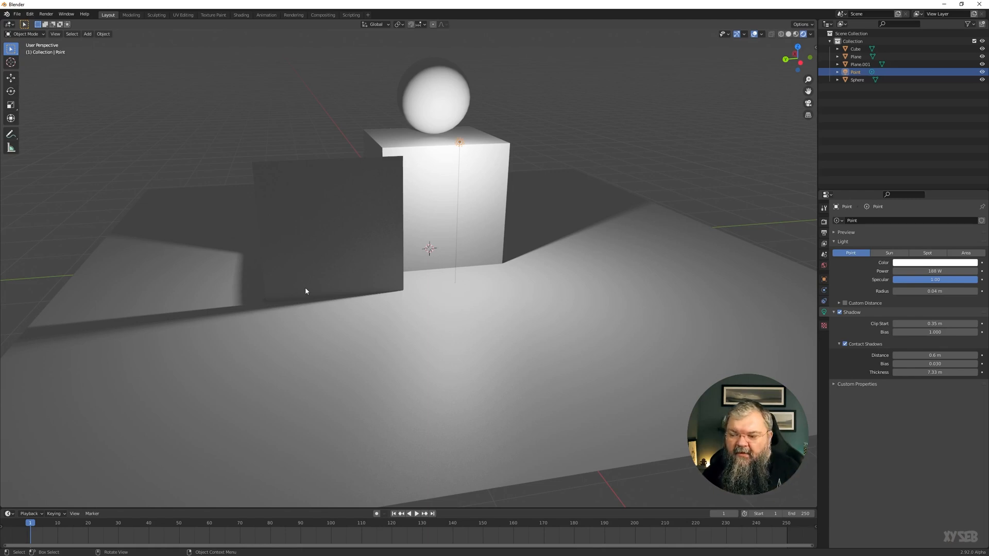
{"action": "middle_click_drag", "start_coordinate": [305, 292], "coordinate": [221, 208]}
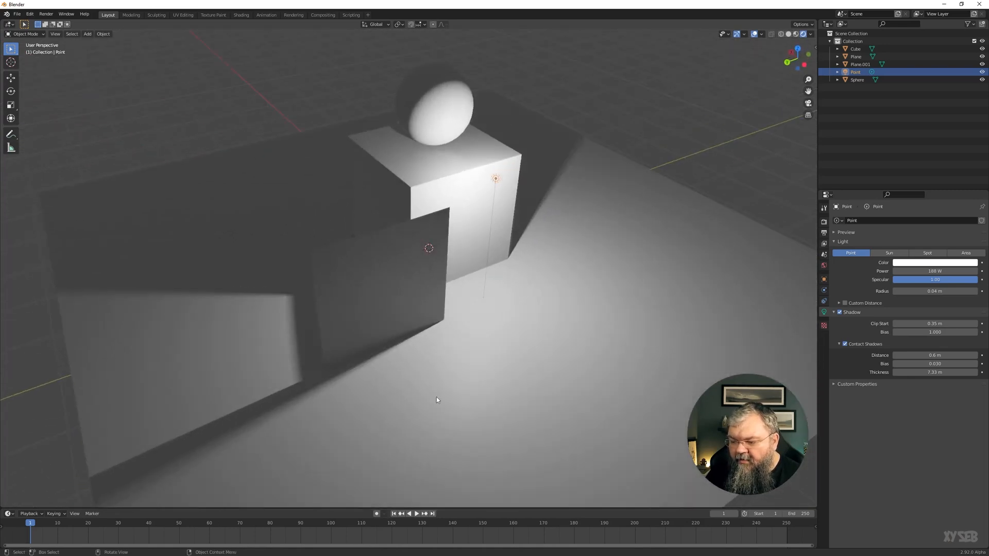
- Set the contact shadow distance to 0.5 m, the bias to 0.170 and the thickness to 0.12 m
{"action": "left_click_drag", "start_coordinate": [941, 373], "coordinate": [929, 355]}
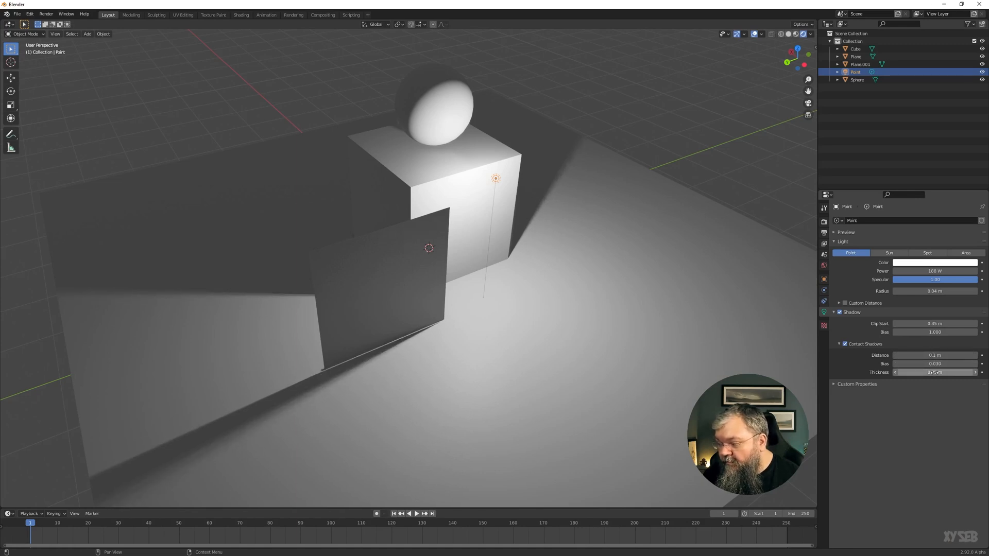
{"action": "mouse_move", "coordinate": [937, 373]}
{"action": "left_mouse_down"}
{"action": "mouse_move", "coordinate": [953, 363]}
{"action": "mouse_move", "coordinate": [936, 355]}
{"action": "mouse_move", "coordinate": [935, 372]}
{"action": "mouse_move", "coordinate": [937, 355]}
{"action": "left_mouse_up"}
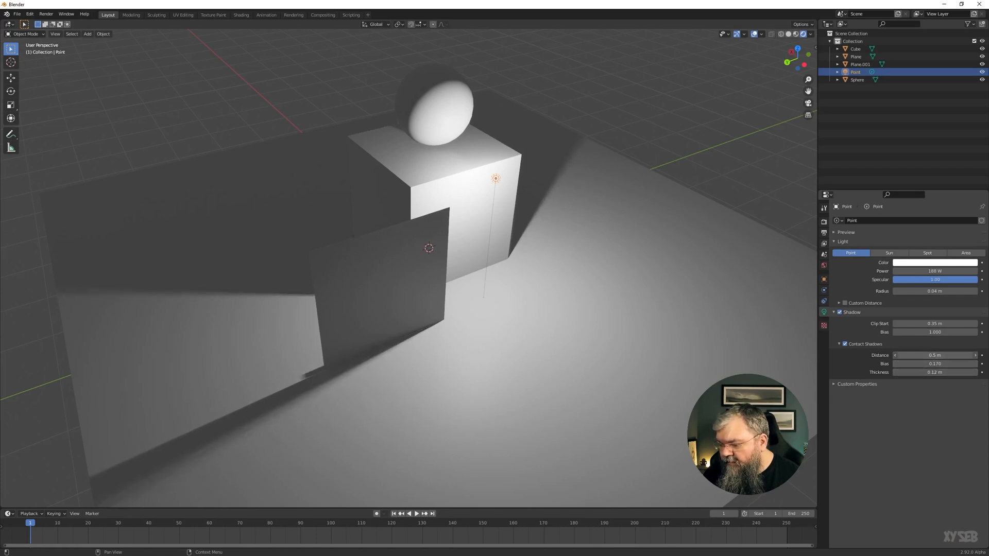
{"action": "middle_click_drag", "start_coordinate": [557, 342], "coordinate": [344, 321]}
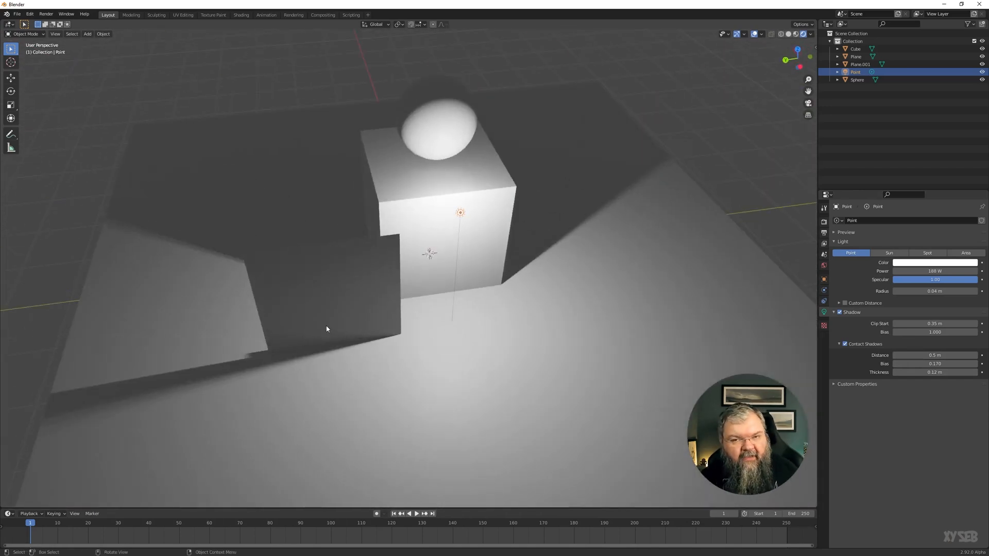
- Delete the upright plane standing beside the cube
{"action": "left_click", "coordinate": [345, 318]}
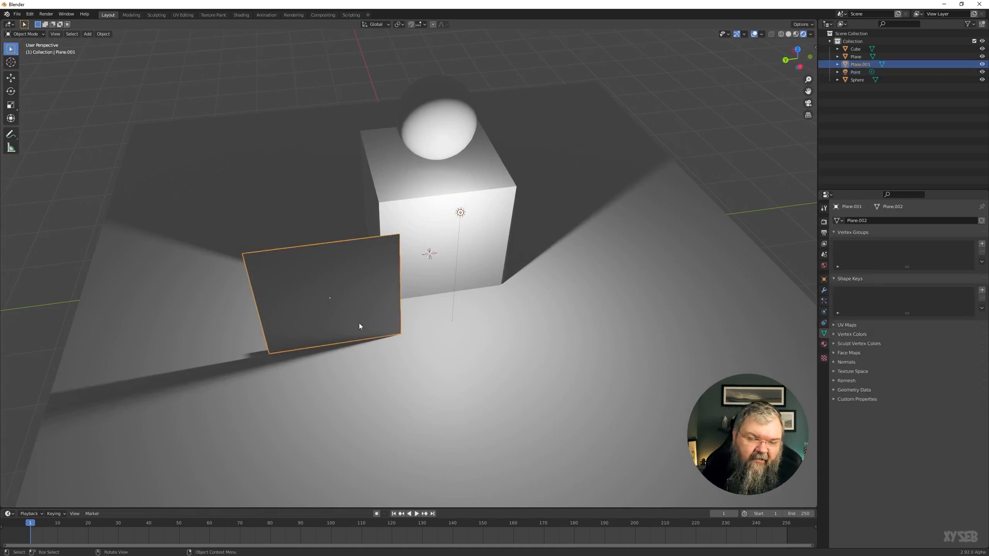
{"action": "middle_click_drag", "start_coordinate": [282, 367], "coordinate": [364, 243]}
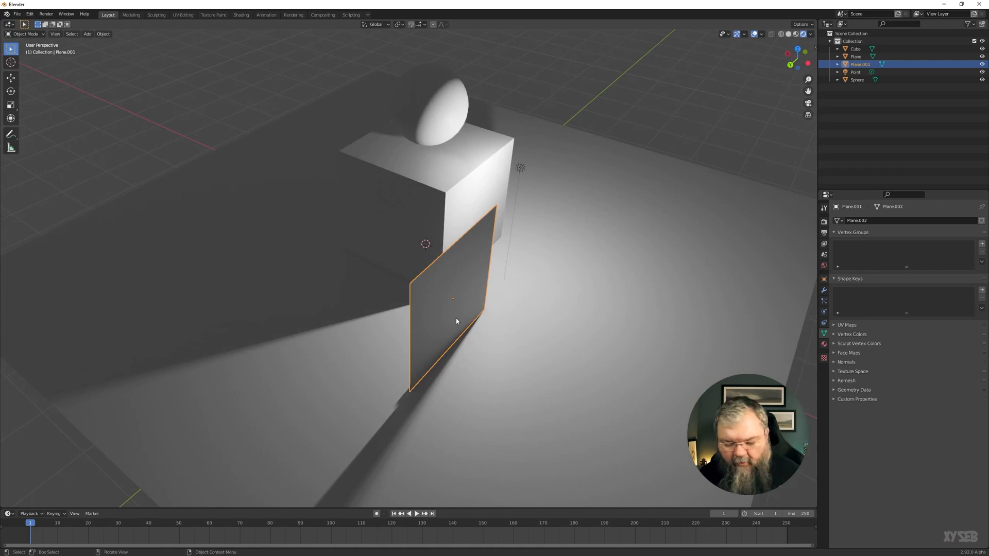
{"action": "key", "text": "Delete"}
- Select the point light beside the cube and hide it
{"action": "middle_click_drag", "start_coordinate": [432, 283], "coordinate": [362, 190]}
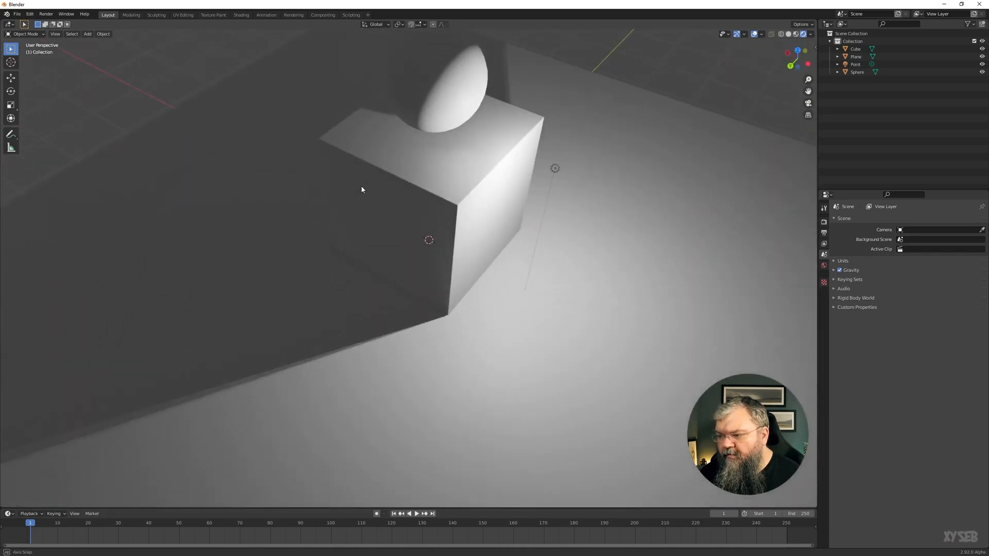
{"action": "middle_click_drag", "start_coordinate": [470, 169], "coordinate": [496, 142]}
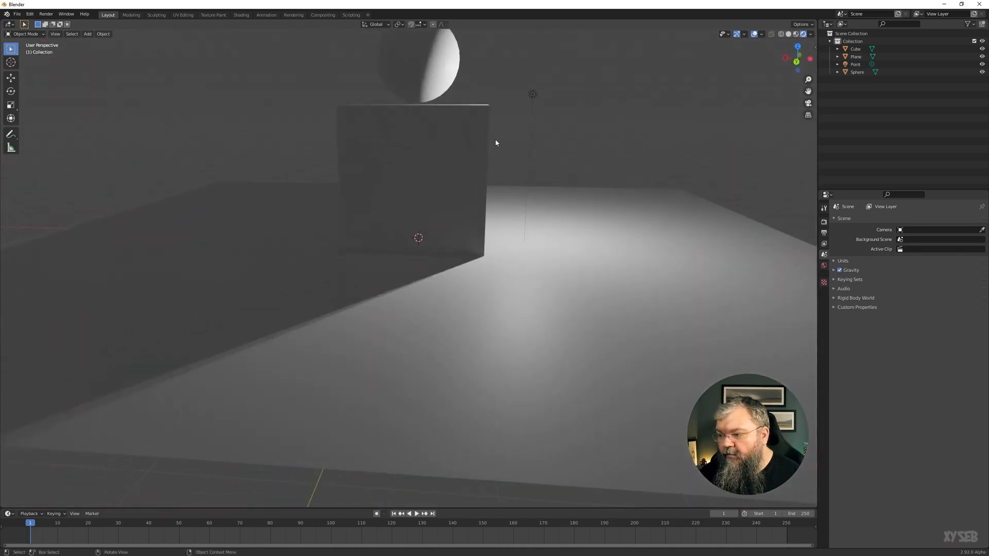
{"action": "left_click", "coordinate": [532, 95]}
{"action": "key", "text": "h"}
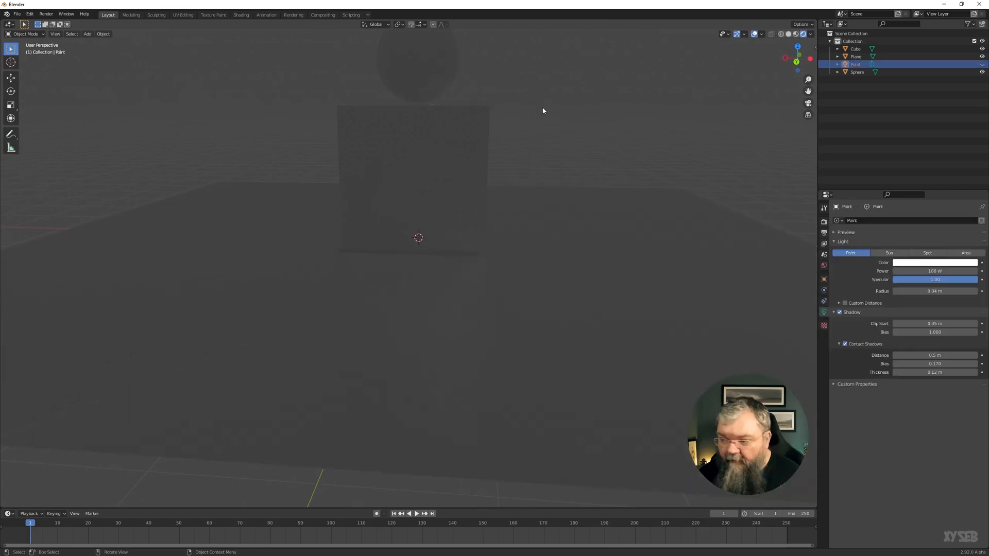
- Unhide the point light beside the cube
{"action": "right_click", "coordinate": [547, 114]}
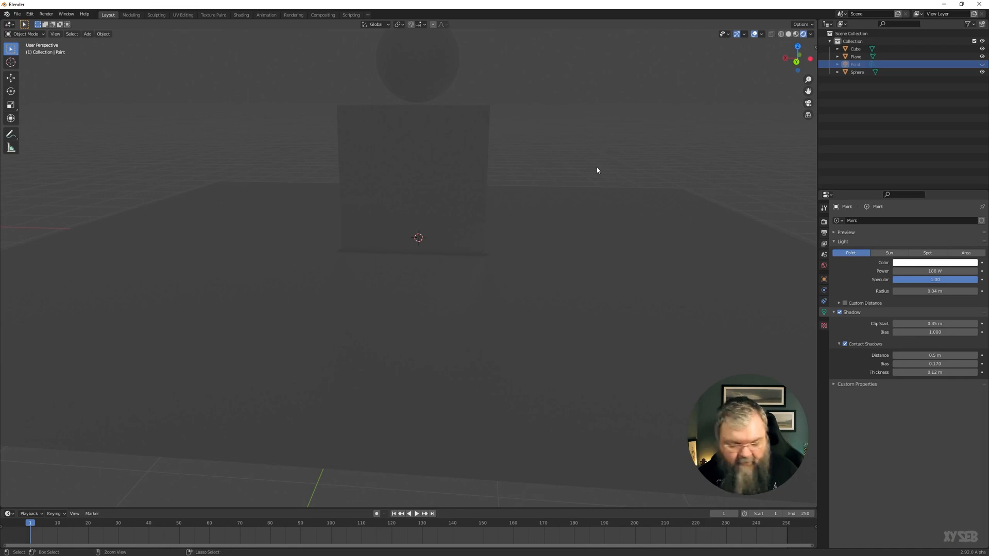
{"action": "middle_click_drag", "start_coordinate": [574, 159], "coordinate": [536, 159]}
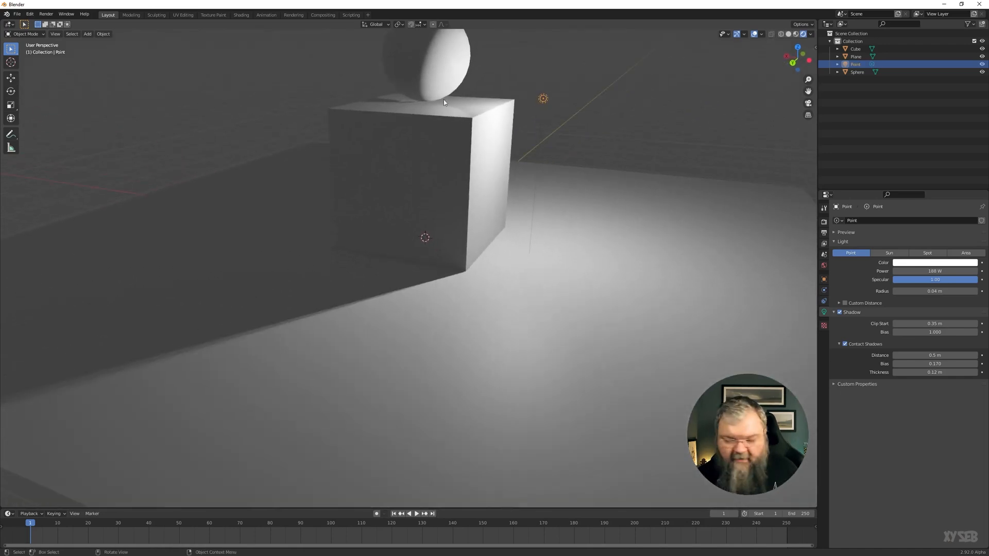
{"action": "middle_click_drag", "start_coordinate": [370, 95], "coordinate": [458, 134]}
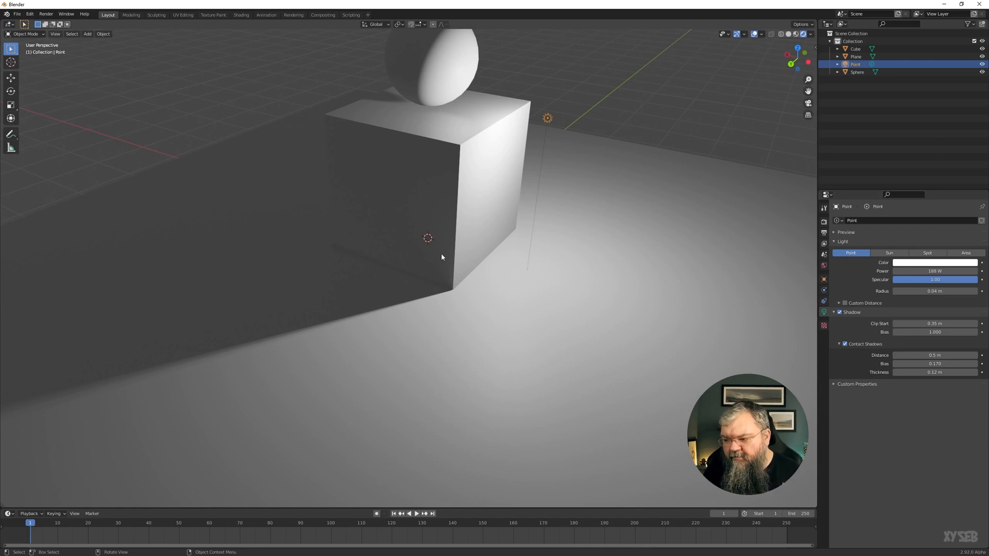
- Turn off the point light's contact shadows and expand its custom properties
{"action": "left_click", "coordinate": [845, 344]}
{"action": "middle_click_drag", "start_coordinate": [576, 246], "coordinate": [554, 236]}
{"action": "scroll", "coordinate": [554, 233], "scroll_direction": "down", "scroll_amount": 3}
{"action": "middle_click_drag", "start_coordinate": [651, 284], "coordinate": [711, 326]}
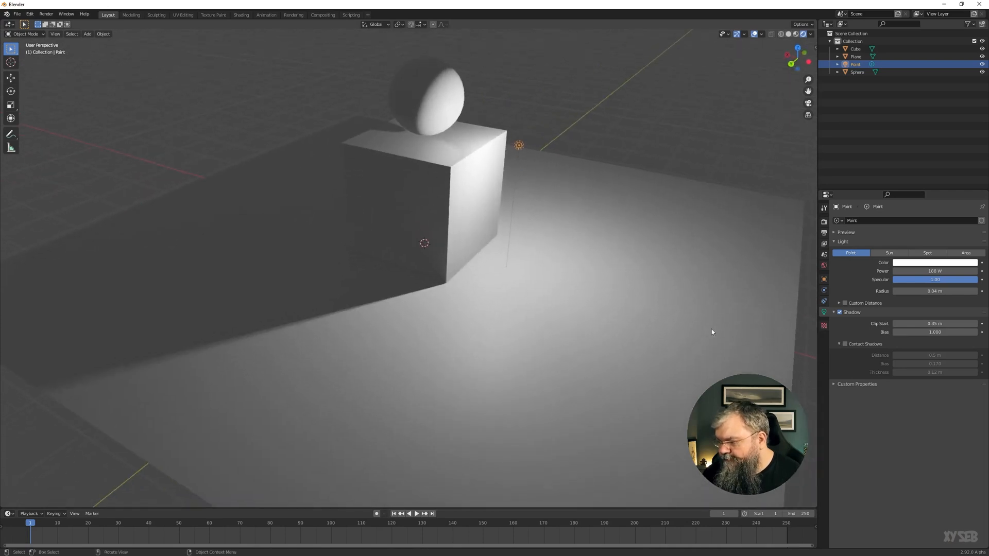
{"action": "left_click", "coordinate": [849, 384]}
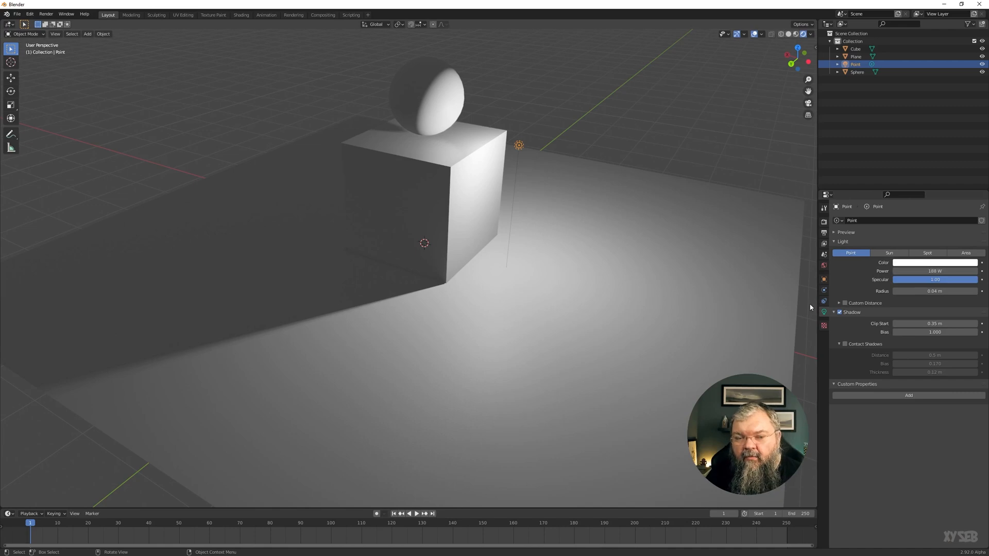
- Change the point light beside the cube to a Sun light
{"action": "left_click", "coordinate": [890, 253]}
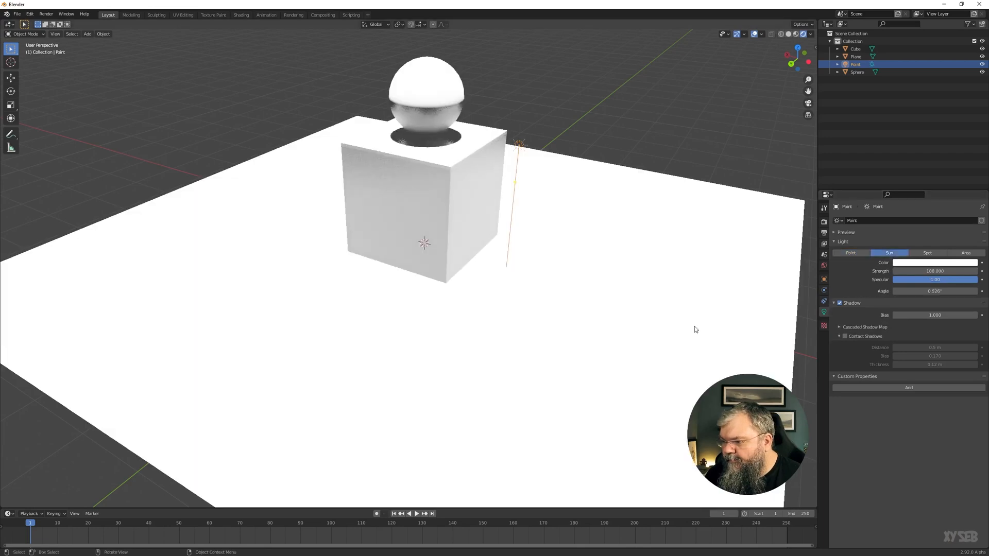
{"action": "scroll", "coordinate": [612, 296], "scroll_direction": "down", "scroll_amount": 6}
{"action": "middle_click_drag", "start_coordinate": [479, 283], "coordinate": [515, 276]}
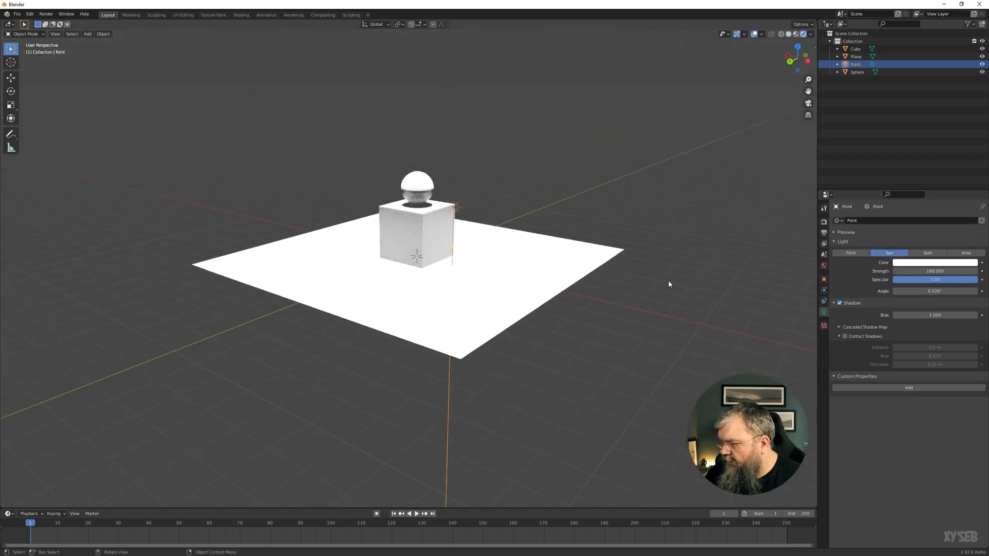
- Set the sun light's strength to 2
{"action": "left_click", "coordinate": [934, 271]}
{"action": "type", "text": "188.0"}
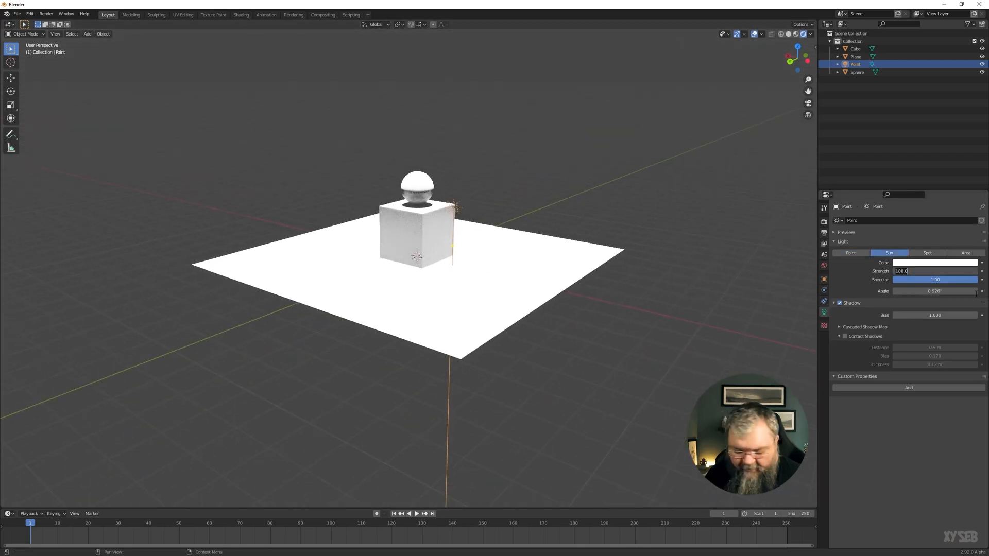
{"action": "key", "text": "BackSpace"}
{"action": "key", "text": "BackSpace"}
{"action": "key", "text": "BackSpace"}
{"action": "key", "text": "BackSpace"}
{"action": "key", "text": "BackSpace"}
{"action": "type", "text": "2"}
{"action": "key", "text": "Return"}
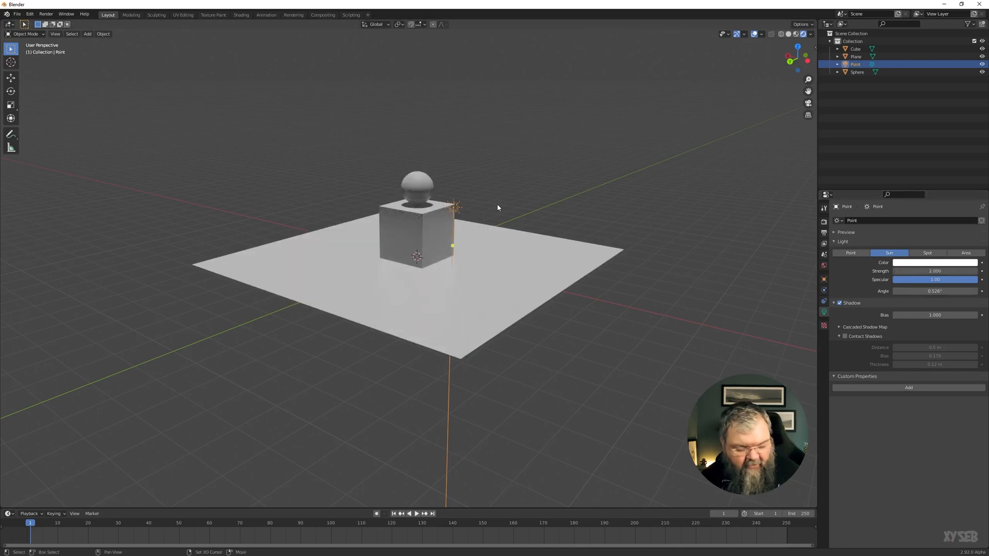
- Compare sun angles of 0° and about 48° on the sphere's shadow, and set the angle back to 0.526°
{"action": "scroll", "coordinate": [495, 283], "scroll_direction": "up", "scroll_amount": 5}
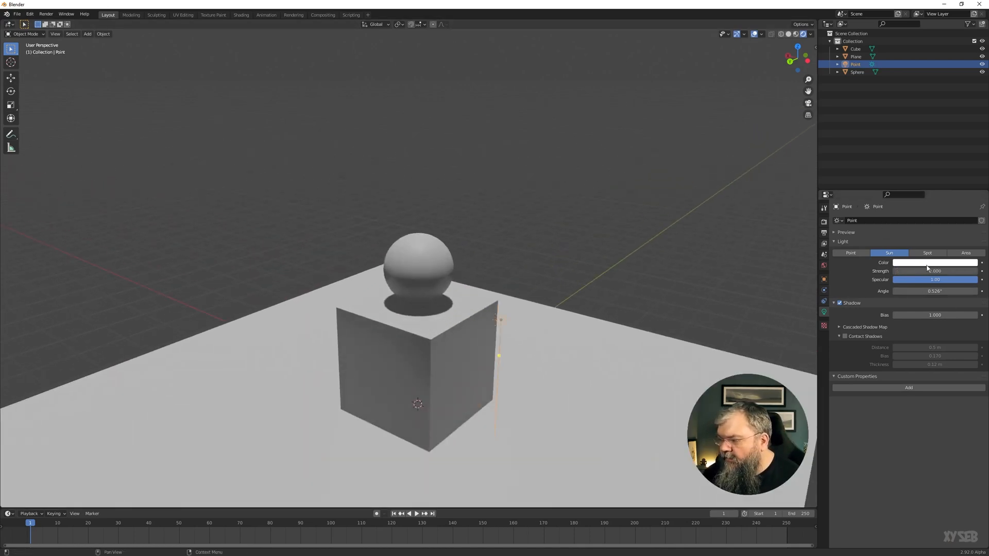
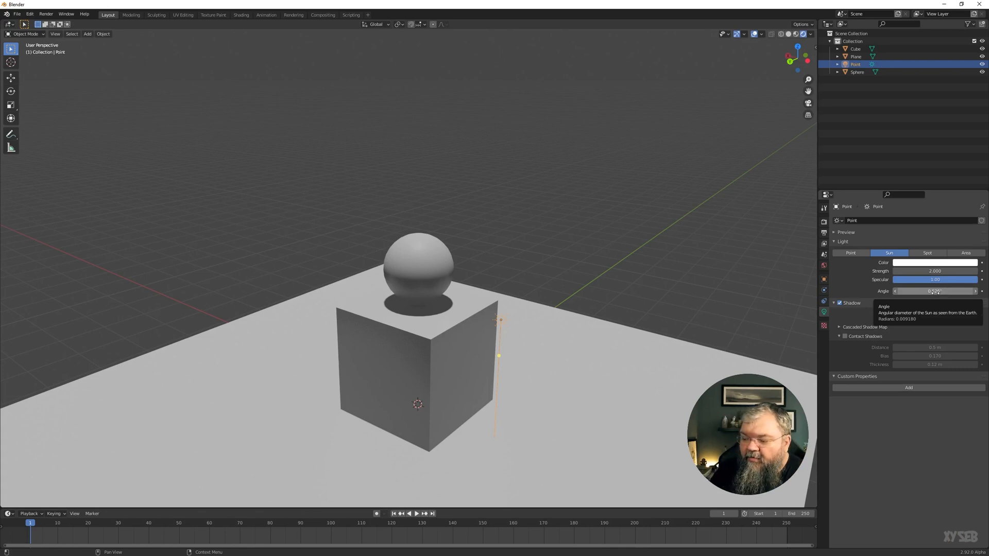
{"action": "middle_click_drag", "start_coordinate": [526, 304], "coordinate": [474, 373]}
{"action": "scroll", "coordinate": [473, 372], "scroll_direction": "up", "scroll_amount": 5}
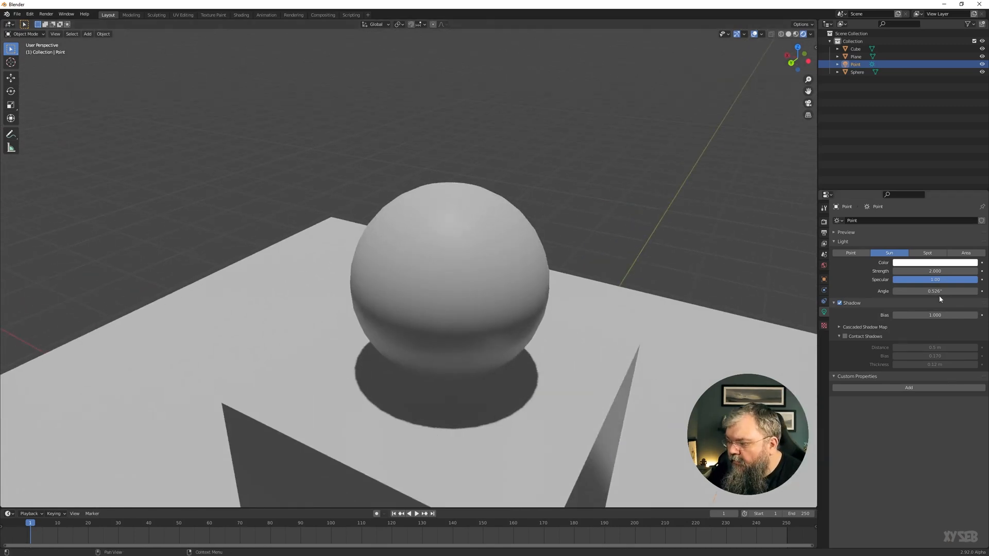
{"action": "left_click_drag", "start_coordinate": [938, 291], "coordinate": [911, 292]}
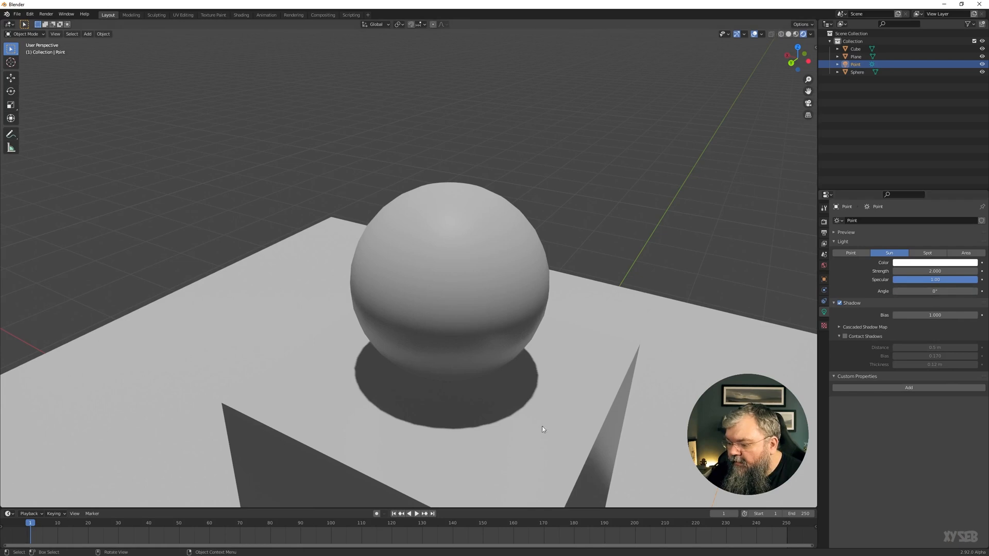
{"action": "left_click_drag", "start_coordinate": [921, 287], "coordinate": [942, 288]}
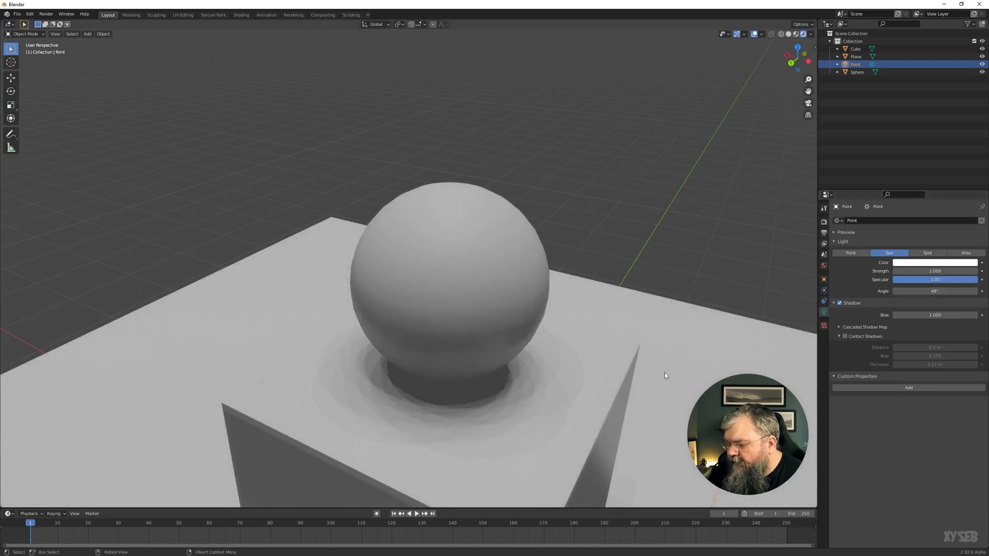
{"action": "scroll", "coordinate": [489, 401], "scroll_direction": "down", "scroll_amount": 5}
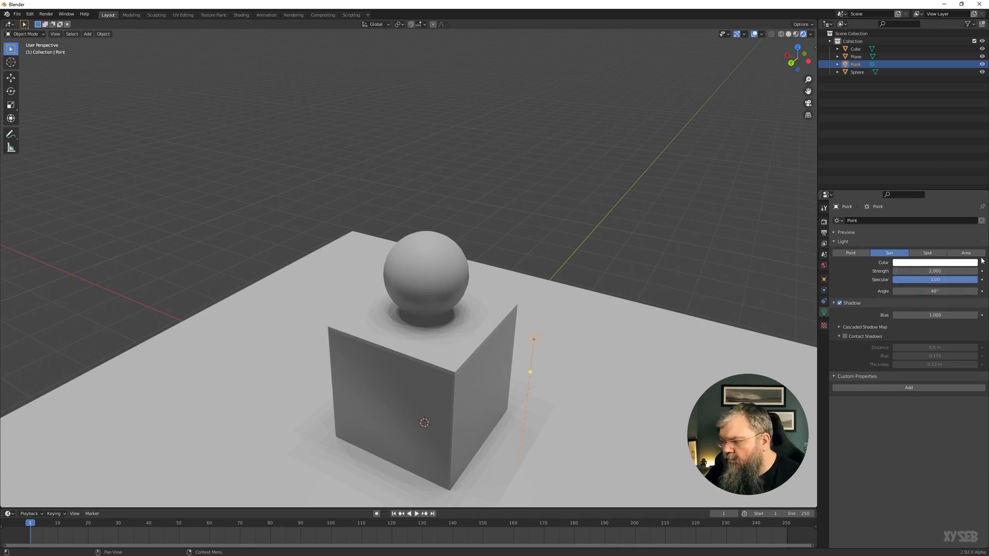
{"action": "left_click", "coordinate": [942, 291]}
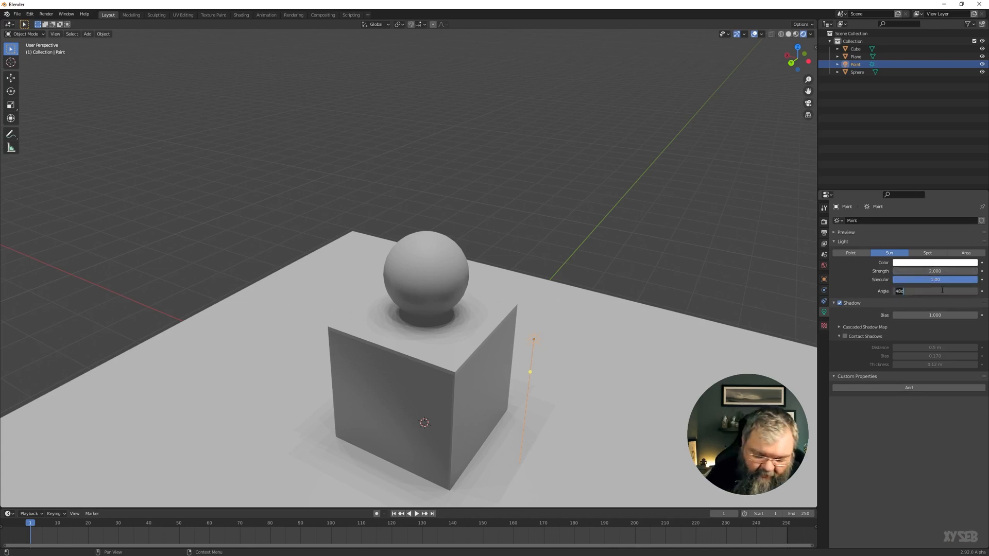
{"action": "type", "text": ".526"}
{"action": "key", "text": "Return"}
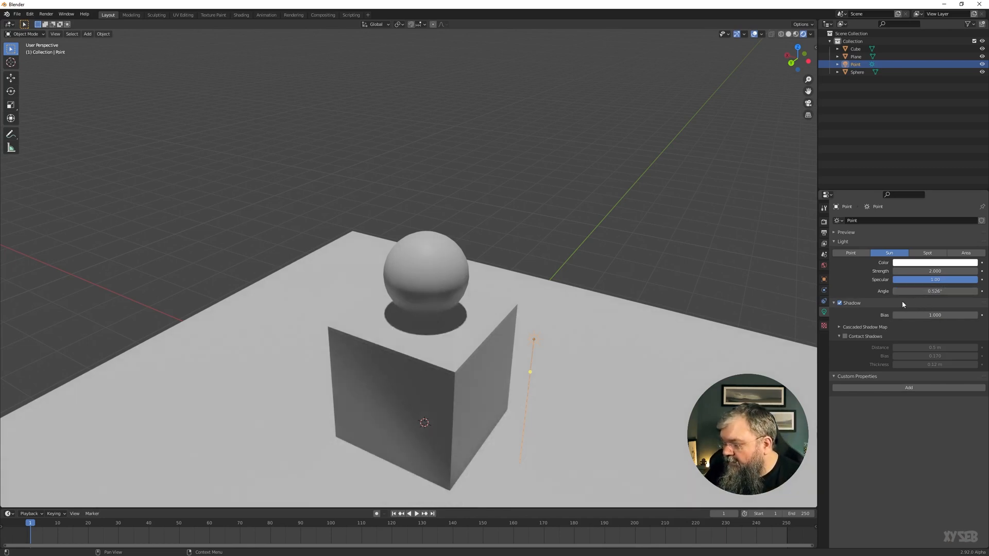
- Move the sun light to a point high above the sphere, checking its placement from several sides
{"action": "scroll", "coordinate": [518, 310], "scroll_direction": "down", "scroll_amount": 2}
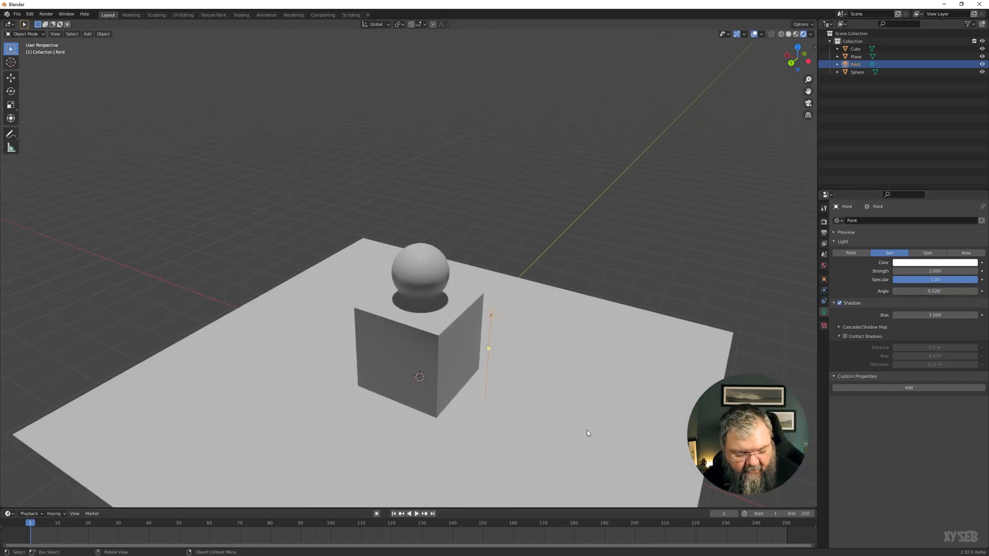
{"action": "middle_click_drag", "start_coordinate": [571, 448], "coordinate": [582, 412]}
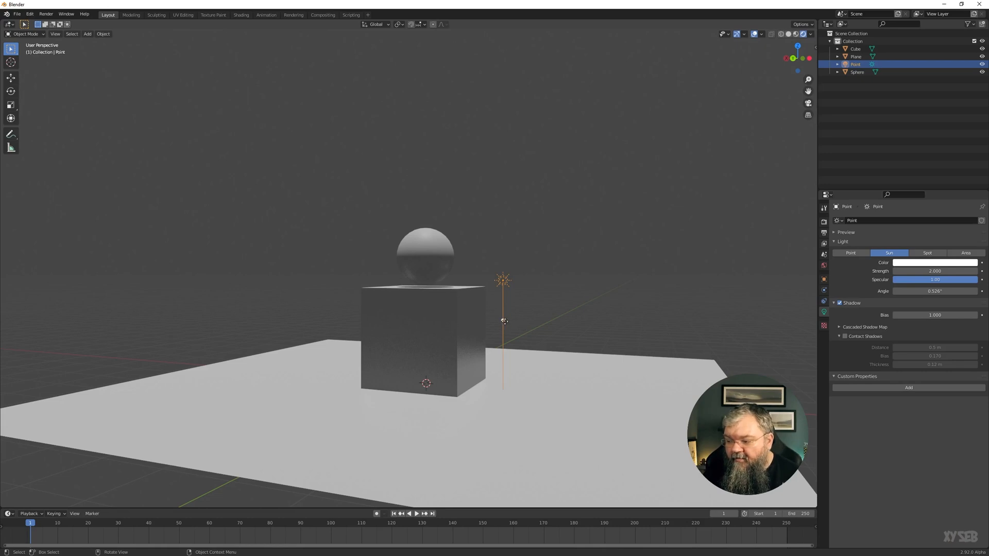
{"action": "key", "text": "g"}
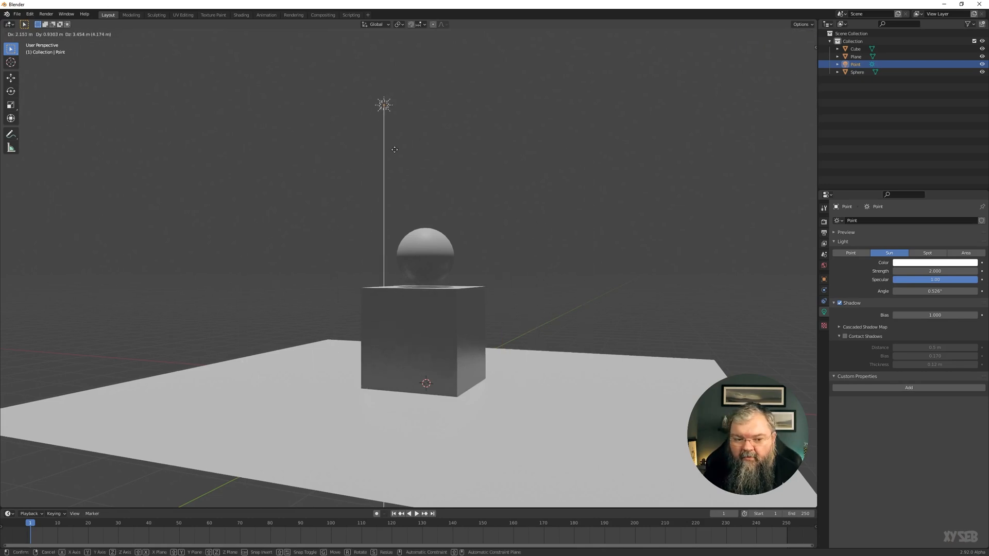
{"action": "left_click", "coordinate": [417, 148]}
{"action": "middle_click_drag", "start_coordinate": [602, 217], "coordinate": [490, 236]}
{"action": "key", "text": "g"}
{"action": "left_click", "coordinate": [531, 238]}
{"action": "middle_click_drag", "start_coordinate": [387, 247], "coordinate": [472, 252]}
{"action": "key", "text": "g"}
{"action": "left_click", "coordinate": [486, 250]}
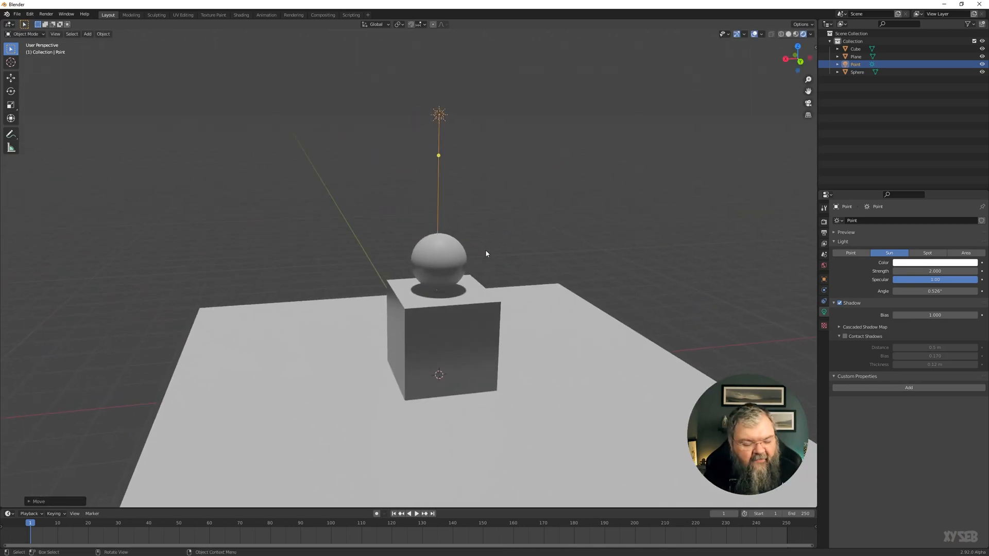
- Rotate the sun light to shine diagonally down and move it to one side so its ray points at the sphere
{"action": "key", "text": "r"}
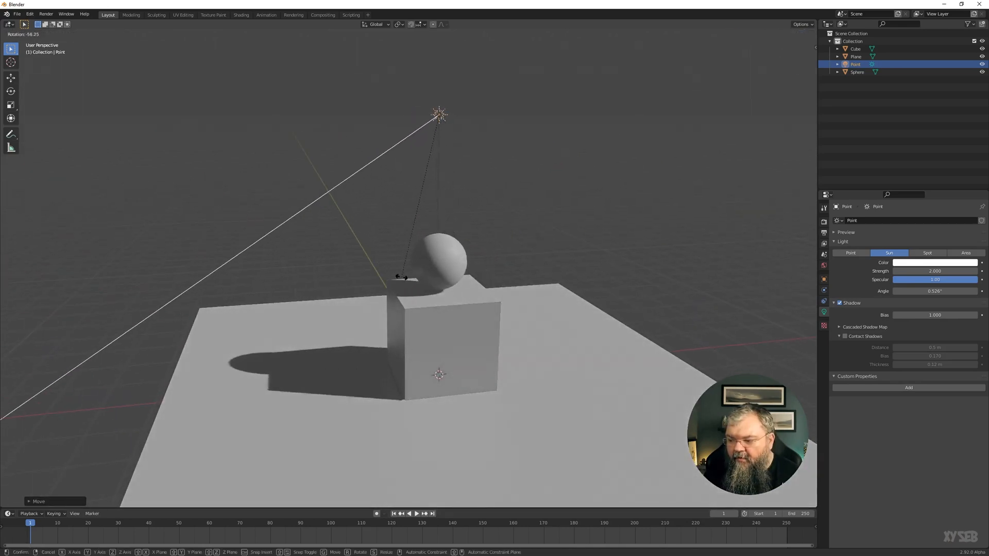
{"action": "left_click", "coordinate": [403, 278]}
{"action": "mouse_move", "coordinate": [526, 243]}
{"action": "middle_mouse_down"}
{"action": "mouse_move", "coordinate": [515, 326]}
{"action": "mouse_move", "coordinate": [545, 245]}
{"action": "middle_mouse_up"}
{"action": "key", "text": "r"}
{"action": "left_click", "coordinate": [489, 345]}
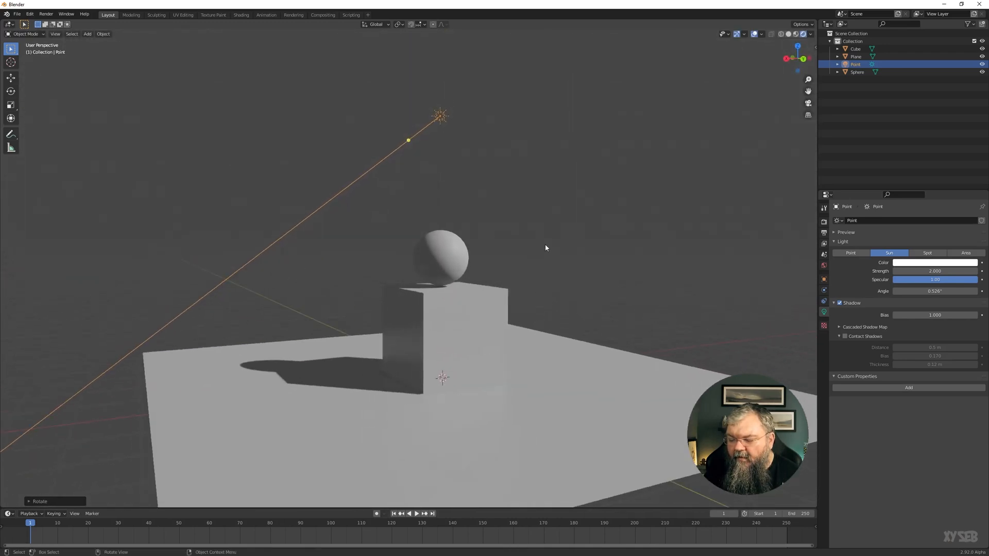
{"action": "key", "text": "g"}
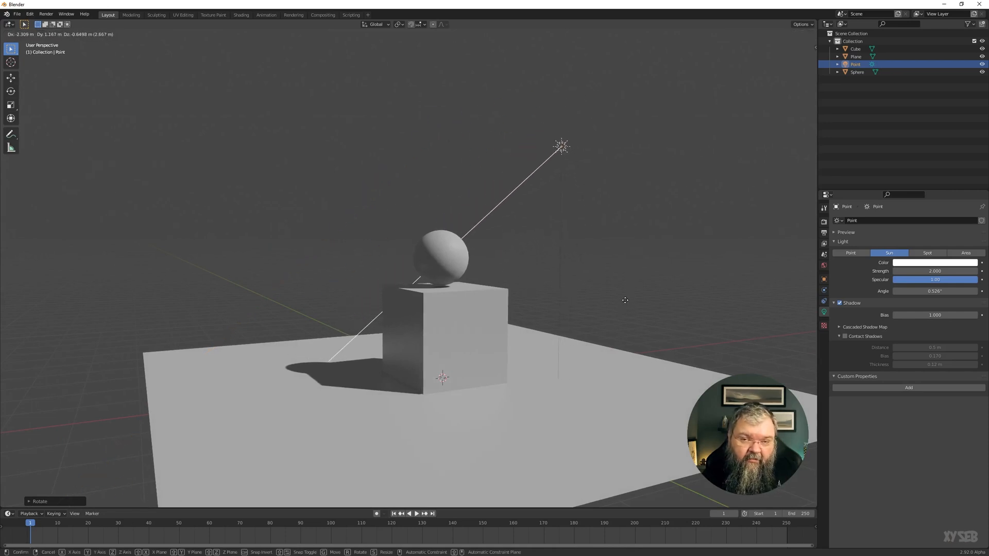
{"action": "left_click", "coordinate": [536, 216]}
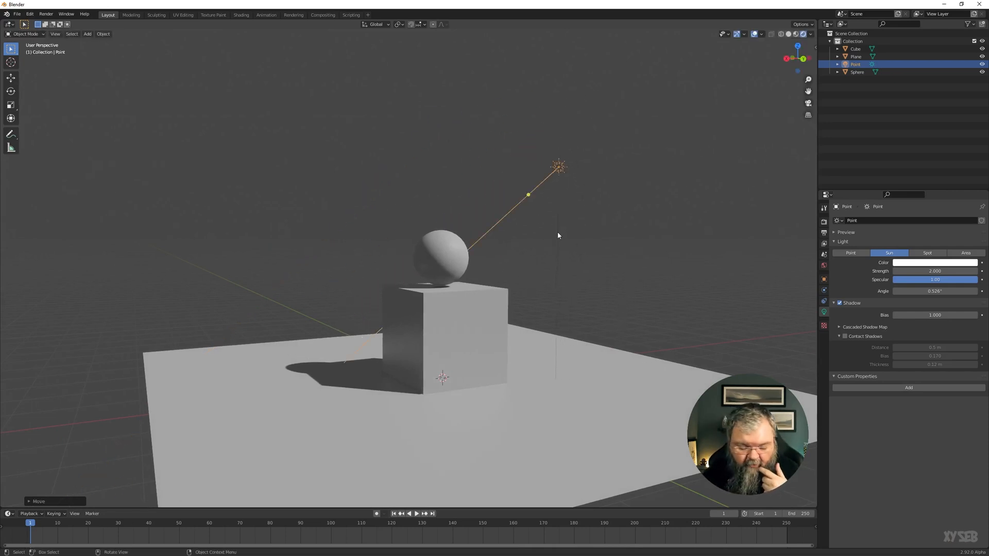
- Collapse the sun's contact shadow settings and expand its cascaded shadow map settings
{"action": "middle_click_drag", "start_coordinate": [554, 242], "coordinate": [613, 258]}
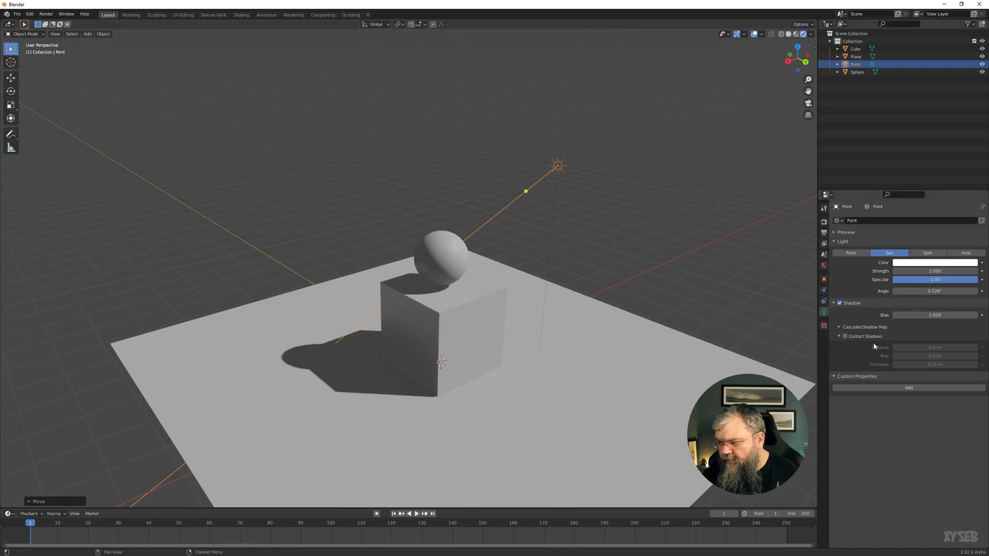
{"action": "left_click", "coordinate": [839, 337]}
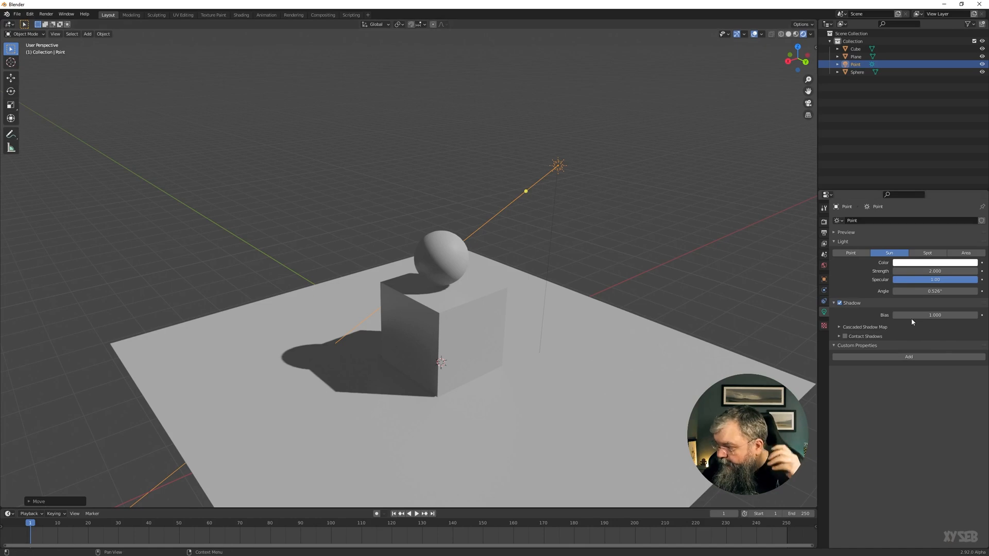
{"action": "left_click", "coordinate": [859, 327]}
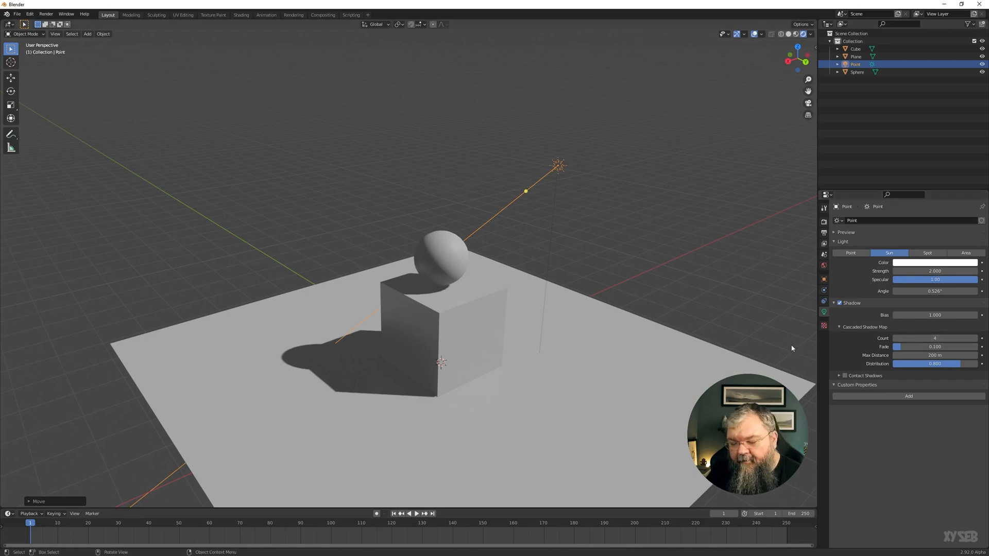
- Compare cascaded shadow map counts of 1 and 4 on the shadow of the cube and sphere, leaving the count at 4
{"action": "scroll", "coordinate": [499, 349], "scroll_direction": "down", "scroll_amount": 3}
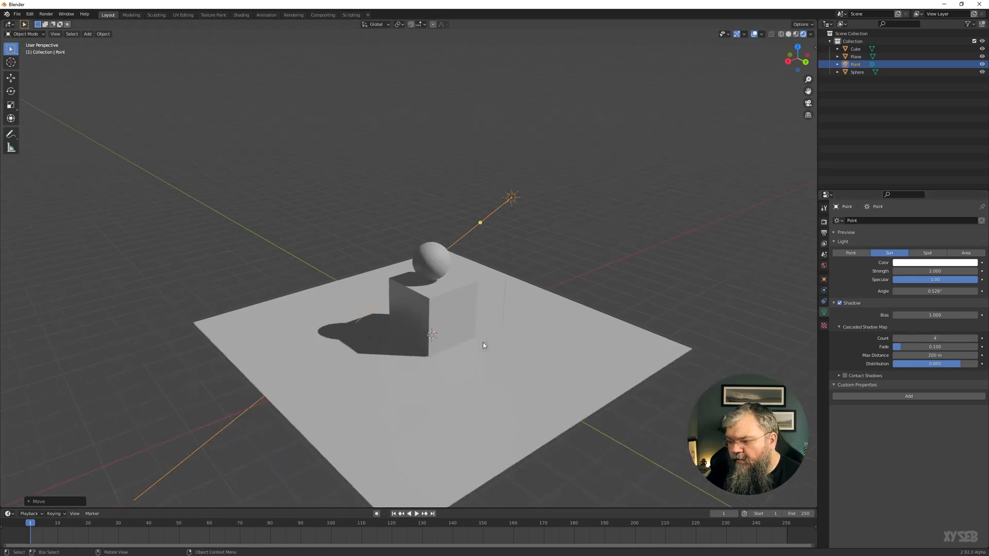
{"action": "middle_click_drag", "start_coordinate": [358, 323], "coordinate": [487, 359]}
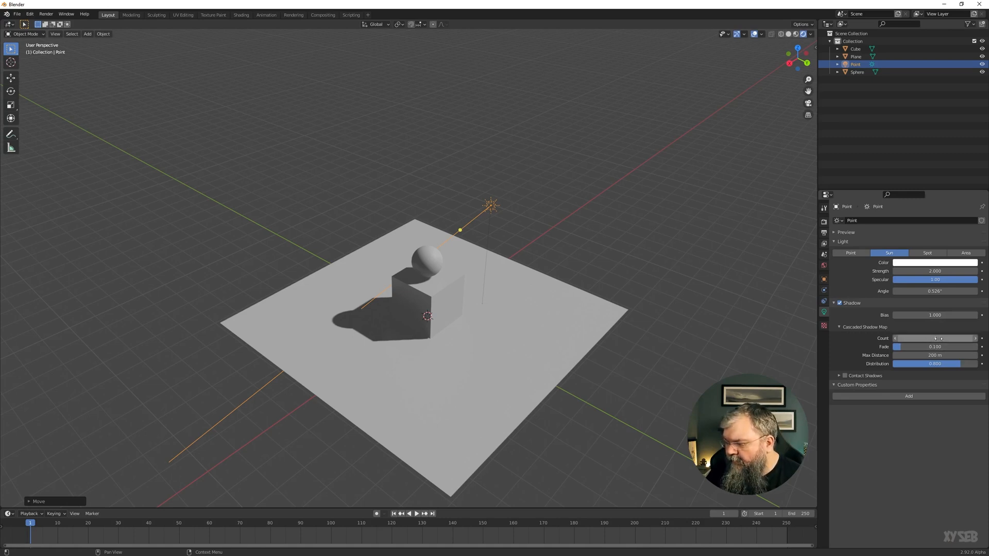
{"action": "left_click_drag", "start_coordinate": [899, 338], "coordinate": [873, 338]}
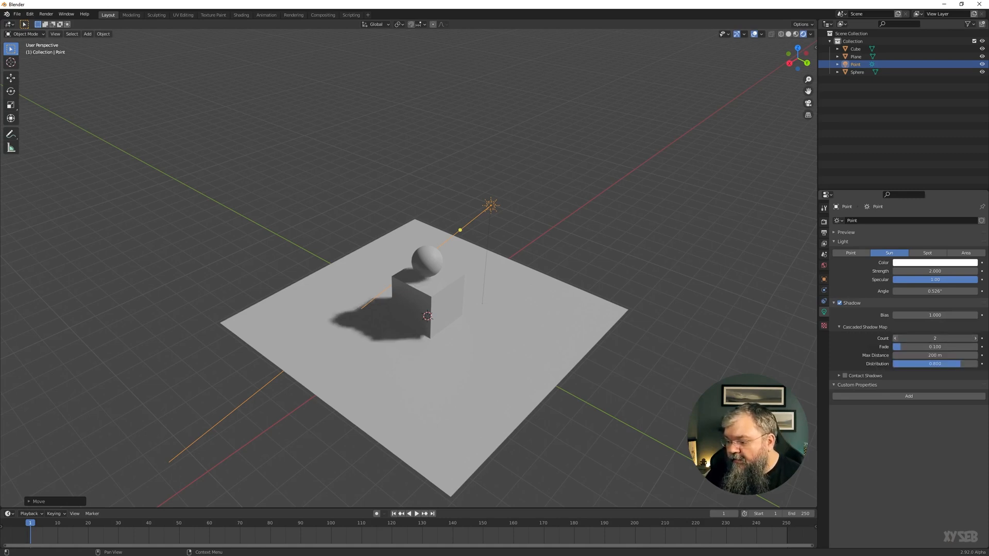
{"action": "scroll", "coordinate": [398, 409], "scroll_direction": "up", "scroll_amount": 3}
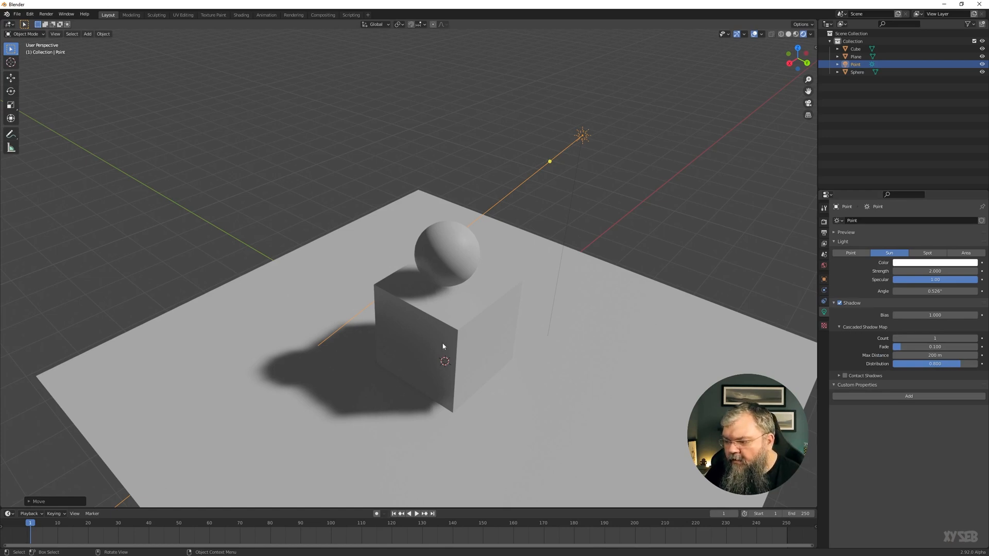
{"action": "left_click_drag", "start_coordinate": [935, 338], "coordinate": [960, 338]}
{"action": "scroll", "coordinate": [446, 377], "scroll_direction": "down", "scroll_amount": 8}
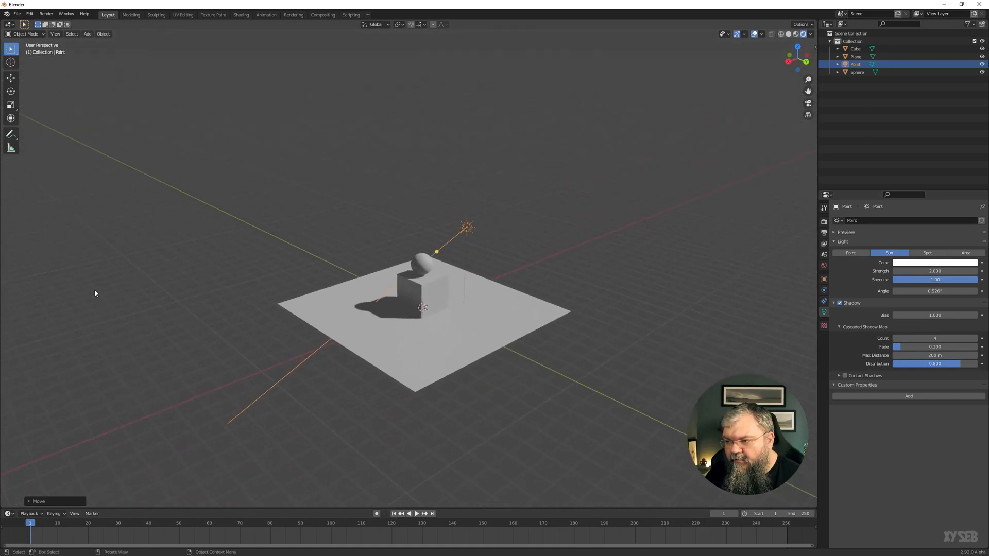
{"action": "middle_click_drag", "start_coordinate": [435, 307], "coordinate": [649, 392]}
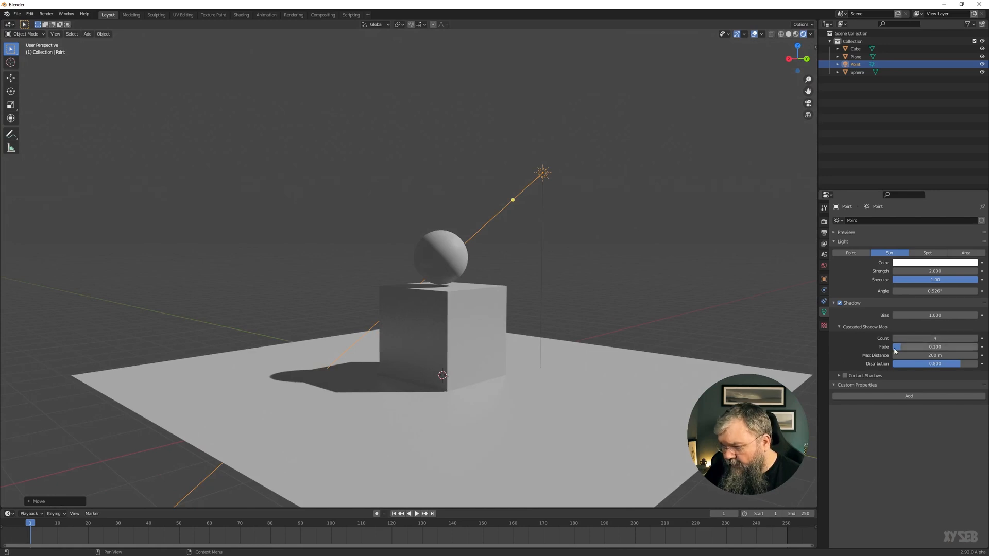
{"action": "middle_click_drag", "start_coordinate": [459, 331], "coordinate": [457, 358]}
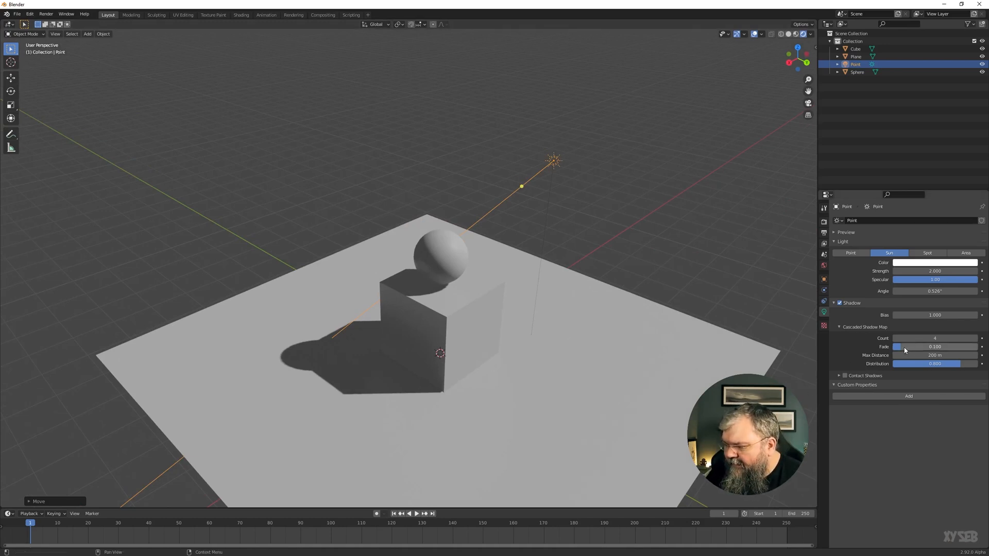
- Compare cascaded shadow map counts of 3, 2 and 1 on the long row of cubes, returning the count to 4
{"action": "scroll", "coordinate": [355, 370], "scroll_direction": "down", "scroll_amount": 5}
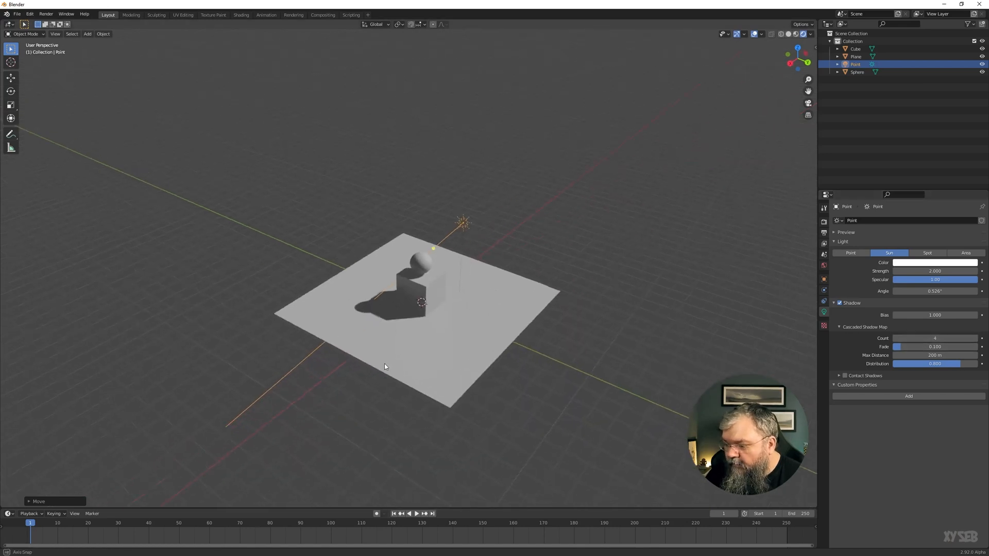
{"action": "middle_click_drag", "start_coordinate": [384, 366], "coordinate": [415, 381]}
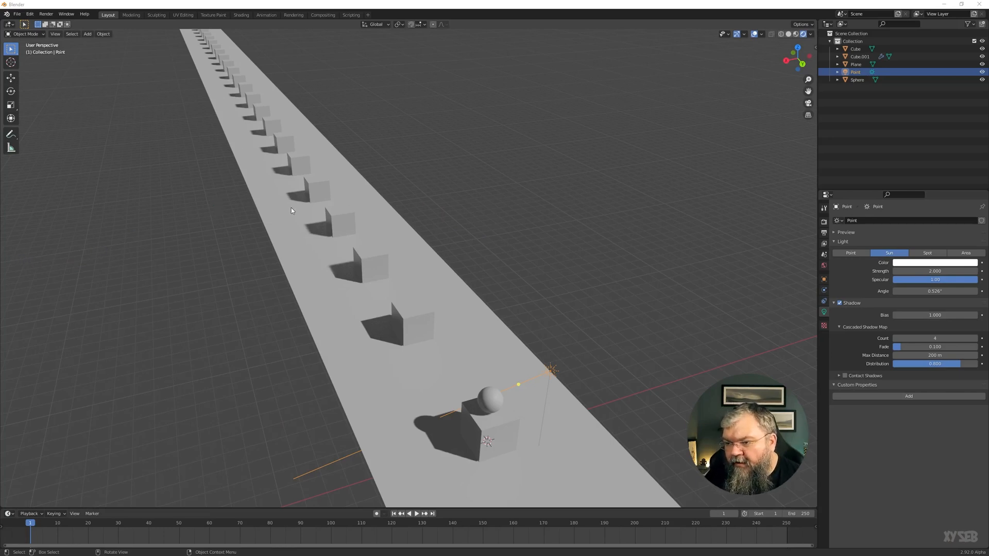
{"action": "middle_click_drag", "start_coordinate": [260, 167], "coordinate": [262, 162]}
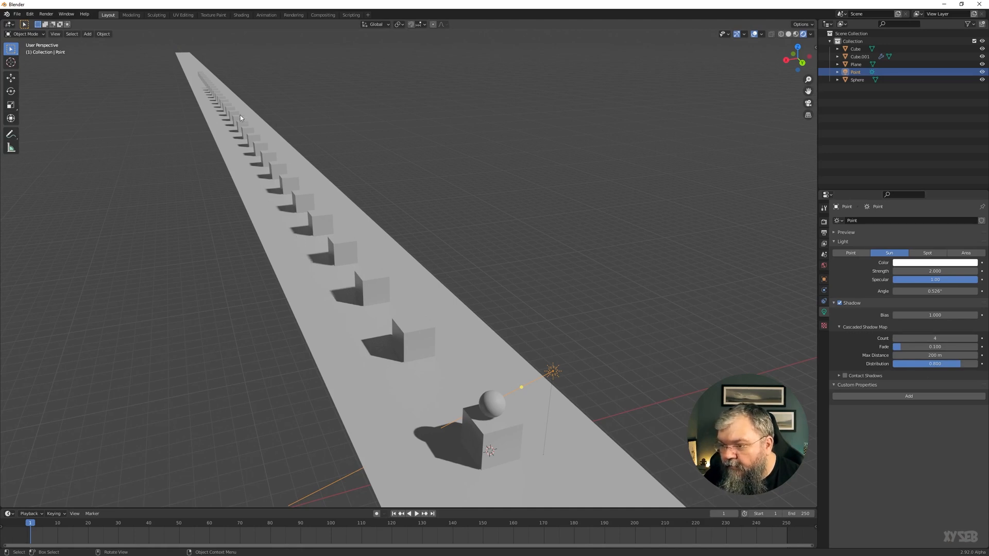
{"action": "left_click", "coordinate": [896, 338]}
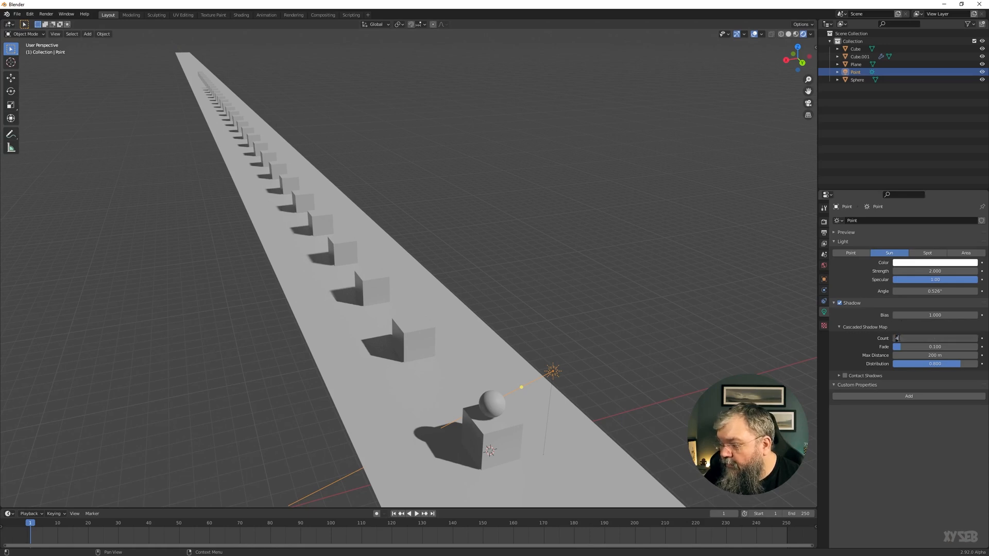
{"action": "type", "text": "3"}
{"action": "key", "text": "Return"}
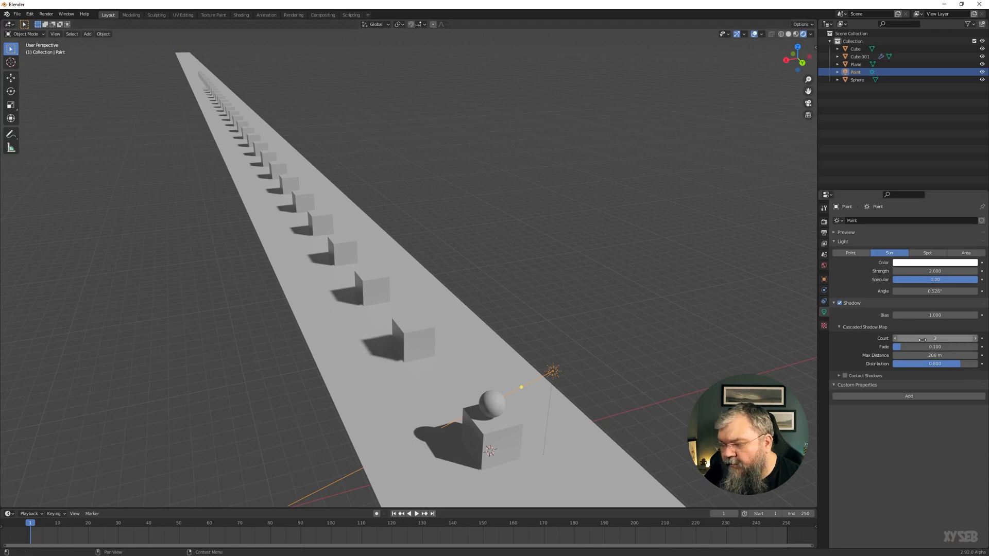
{"action": "left_click", "coordinate": [895, 339]}
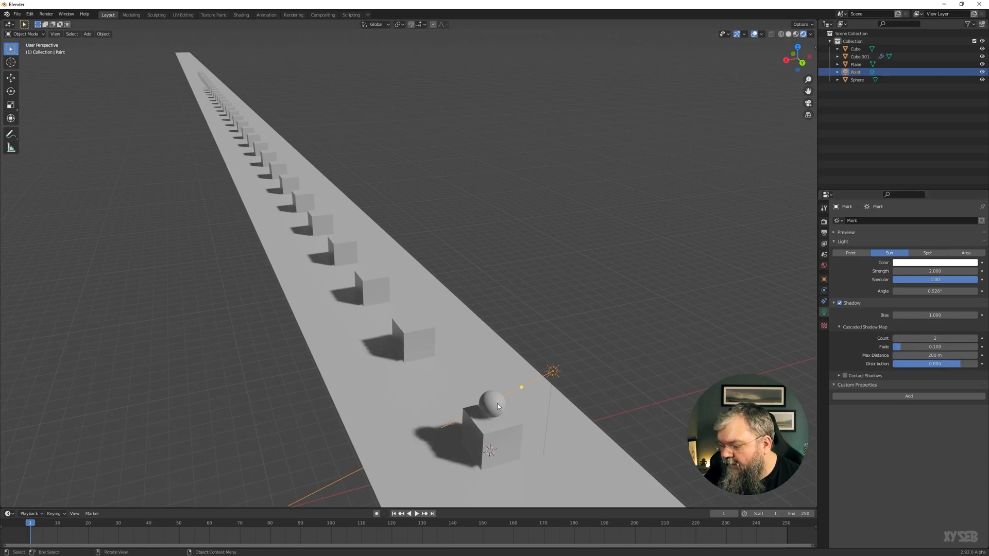
{"action": "left_click", "coordinate": [894, 338]}
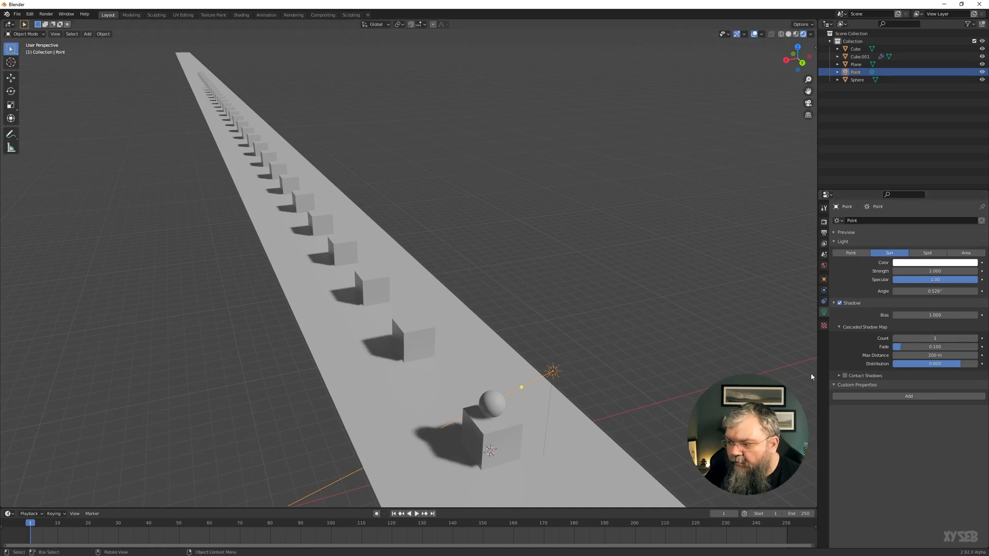
{"action": "left_click_drag", "start_coordinate": [920, 339], "coordinate": [959, 339]}
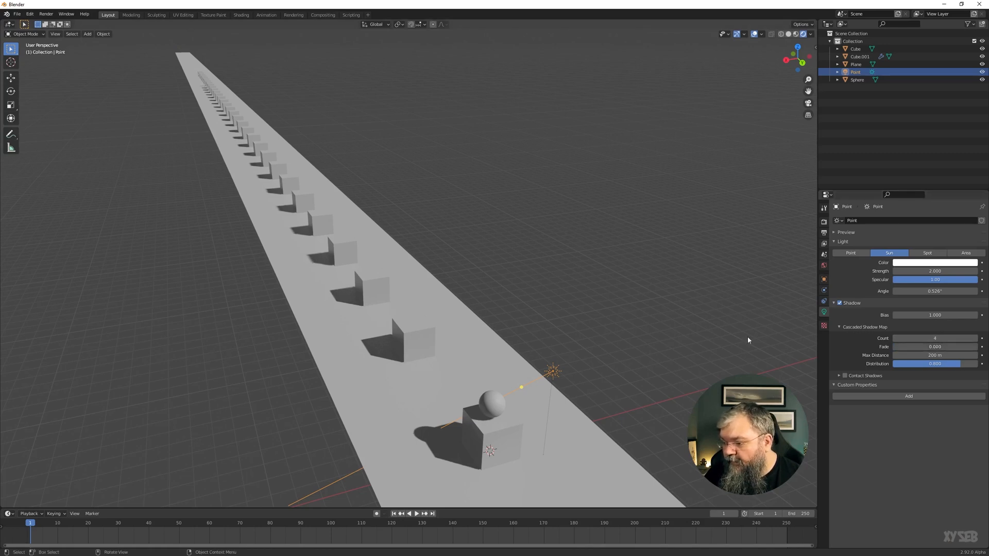
- Compare cascaded shadow map fade values of 1.000 and 0.000 on the shadows along the row of cubes
{"action": "middle_click_drag", "start_coordinate": [390, 370], "coordinate": [372, 247]}
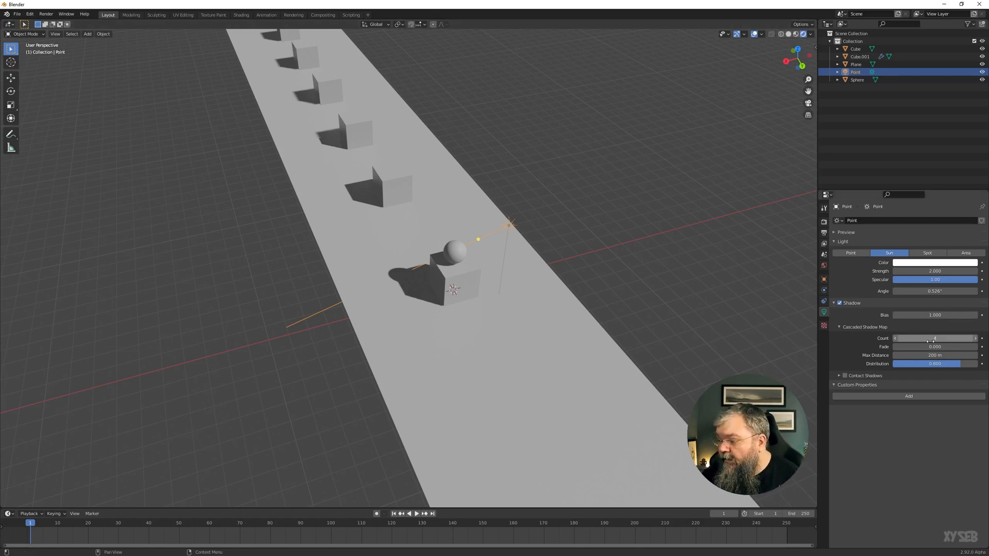
{"action": "left_click_drag", "start_coordinate": [935, 346], "coordinate": [976, 346]}
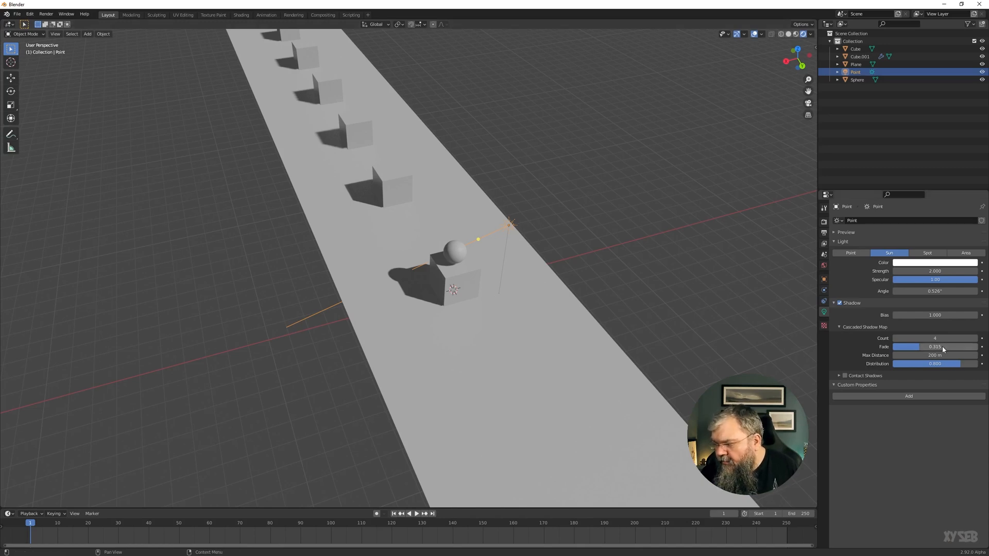
{"action": "left_click_drag", "start_coordinate": [943, 349], "coordinate": [979, 349]}
{"action": "middle_click_drag", "start_coordinate": [507, 308], "coordinate": [493, 255]}
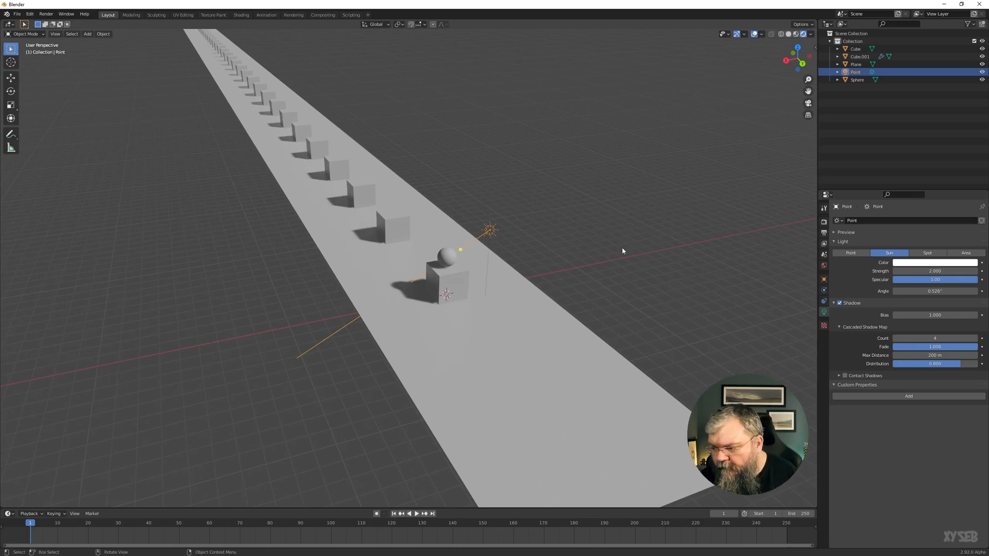
{"action": "middle_click_drag", "start_coordinate": [323, 199], "coordinate": [362, 307], "text": "shift"}
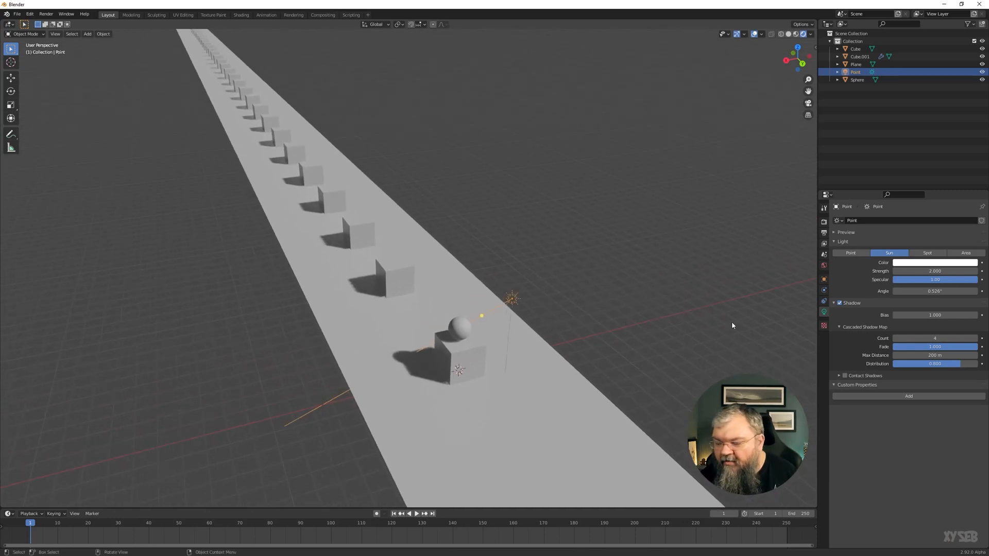
{"action": "left_click_drag", "start_coordinate": [935, 346], "coordinate": [850, 347]}
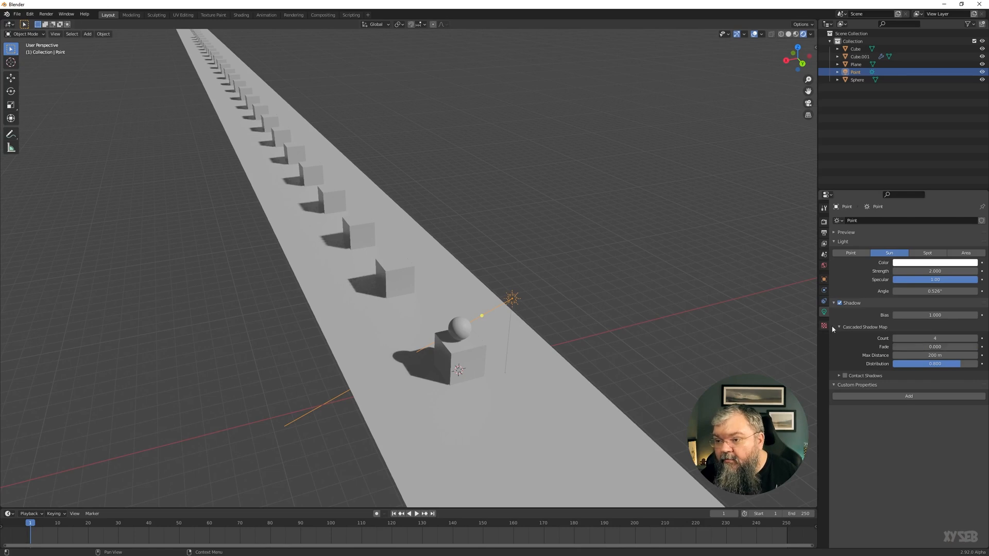
{"action": "middle_click_drag", "start_coordinate": [300, 168], "coordinate": [302, 162]}
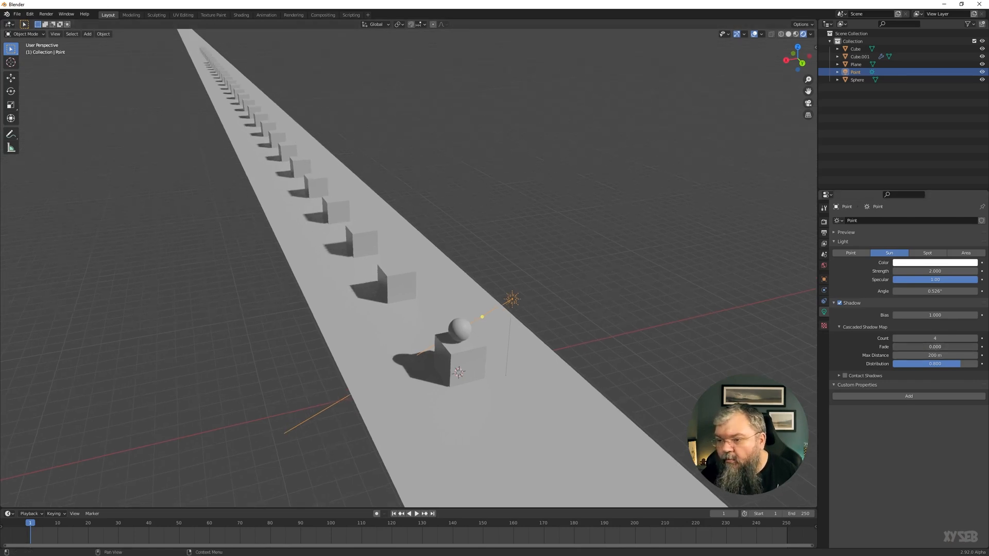
{"action": "mouse_move", "coordinate": [892, 346]}
{"action": "left_mouse_down"}
{"action": "mouse_move", "coordinate": [978, 347]}
{"action": "mouse_move", "coordinate": [892, 346]}
{"action": "left_mouse_up"}
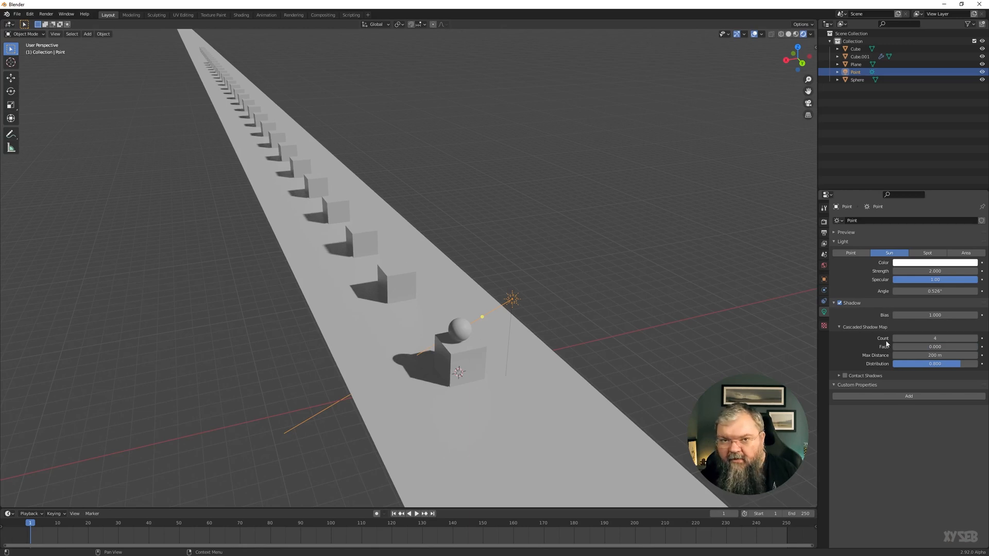
- Set the cascaded shadow map fade to about 0.302 and raise its max distance to about 548 m
{"action": "mouse_move", "coordinate": [898, 347]}
{"action": "left_mouse_down"}
{"action": "mouse_move", "coordinate": [928, 347]}
{"action": "mouse_move", "coordinate": [918, 347]}
{"action": "left_mouse_up"}
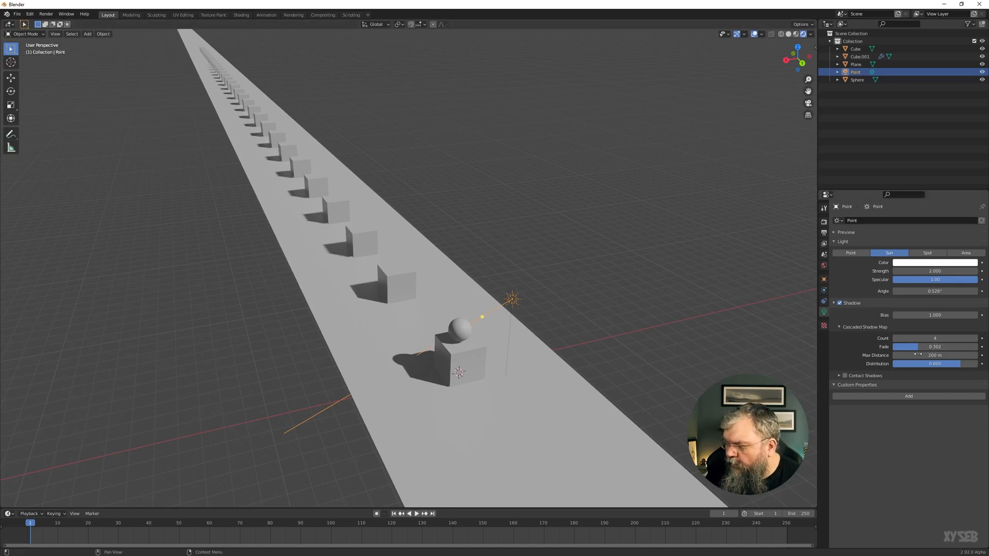
{"action": "left_click_drag", "start_coordinate": [948, 357], "coordinate": [948, 358]}
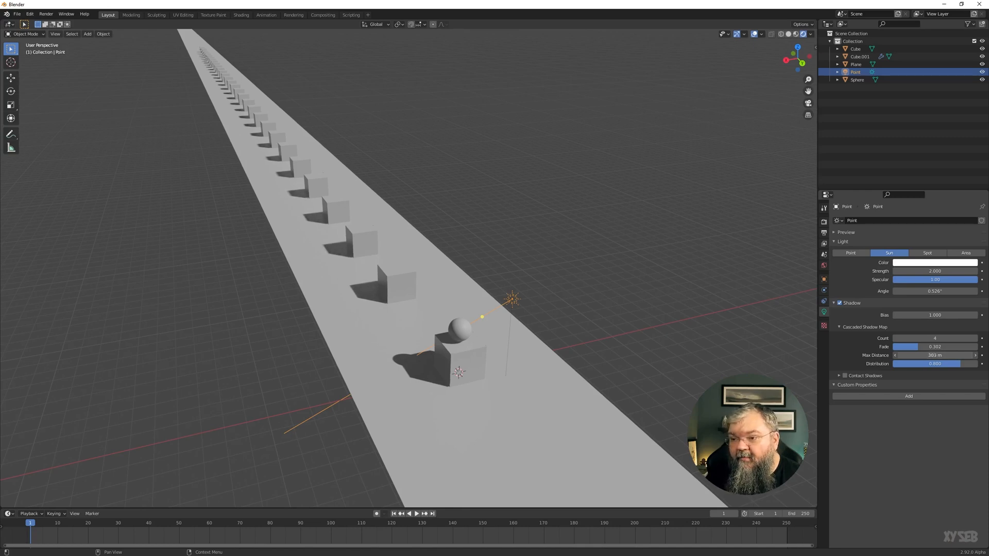
{"action": "mouse_move", "coordinate": [948, 358]}
{"action": "left_mouse_down"}
{"action": "mouse_move", "coordinate": [900, 358]}
{"action": "mouse_move", "coordinate": [948, 358]}
{"action": "left_mouse_up"}
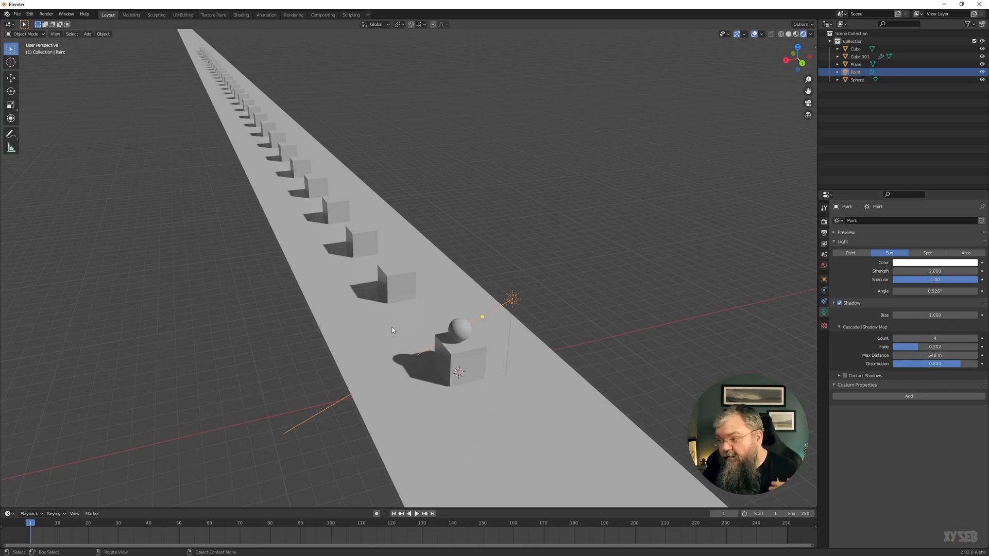
- Expand the shadow settings in the render properties and set the cascade size to 4096 px
{"action": "left_click", "coordinate": [823, 221]}
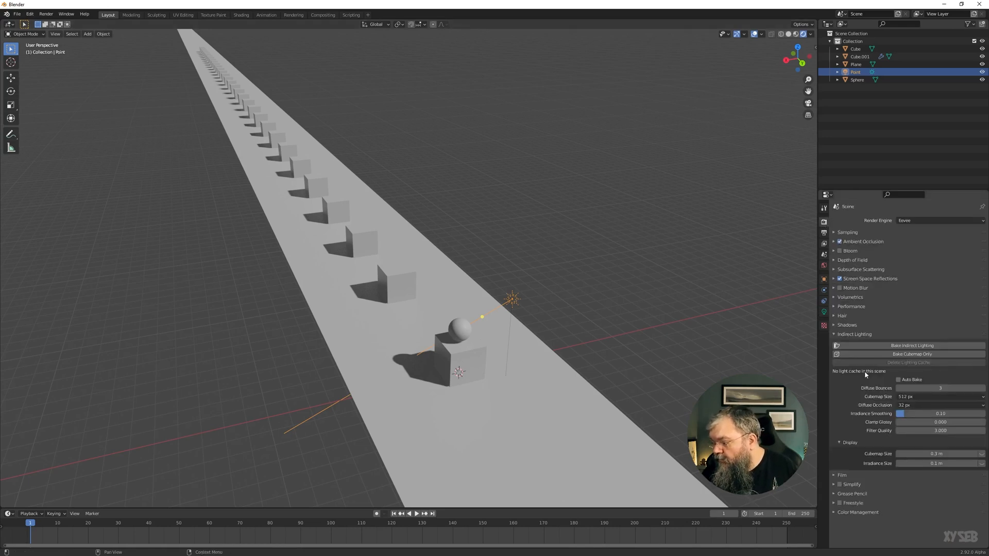
{"action": "left_click", "coordinate": [839, 325]}
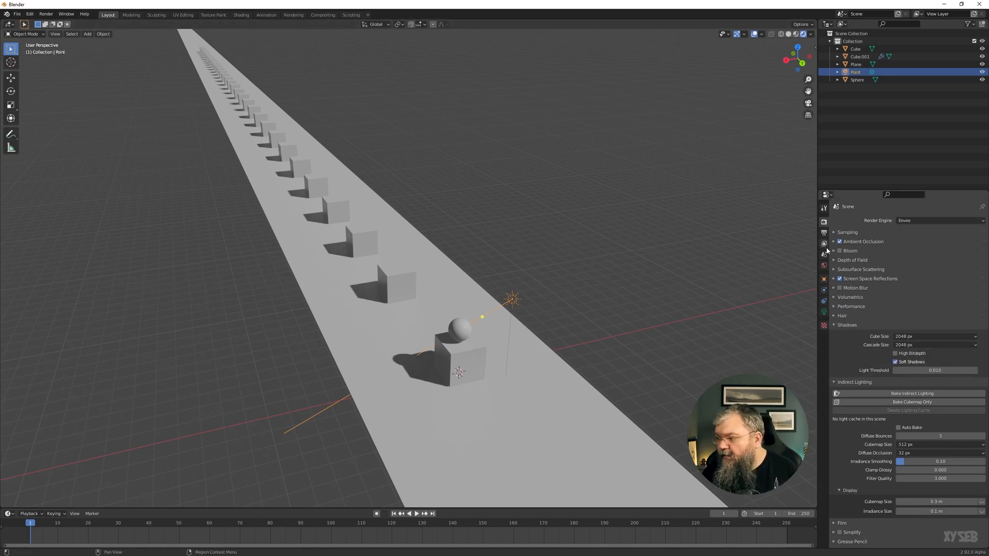
{"action": "left_click", "coordinate": [906, 345]}
{"action": "left_click", "coordinate": [910, 406]}
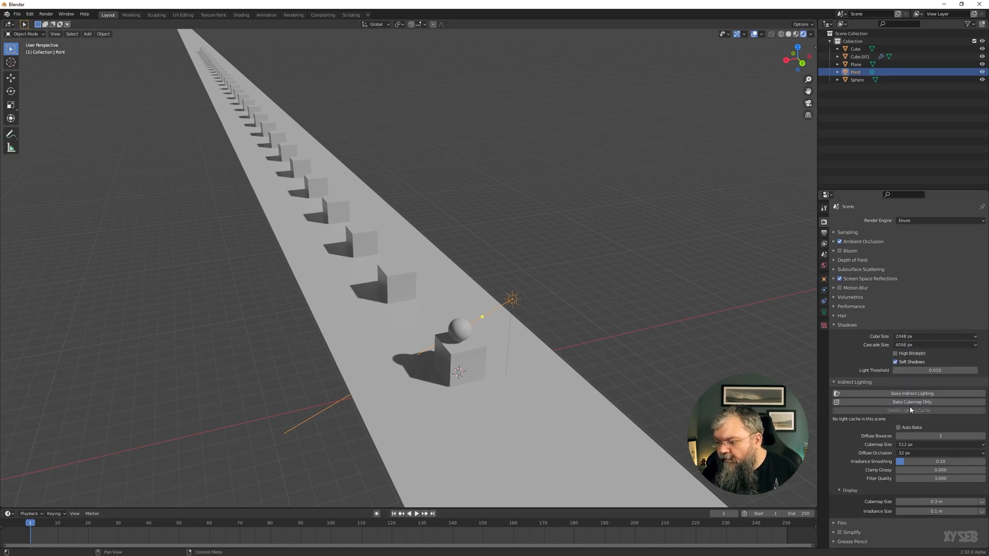
- Compare a cascade size of 512 px with 4096 px on the cube shadows, leaving it at 4096 px
{"action": "left_click", "coordinate": [905, 345]}
{"action": "left_click", "coordinate": [914, 380]}
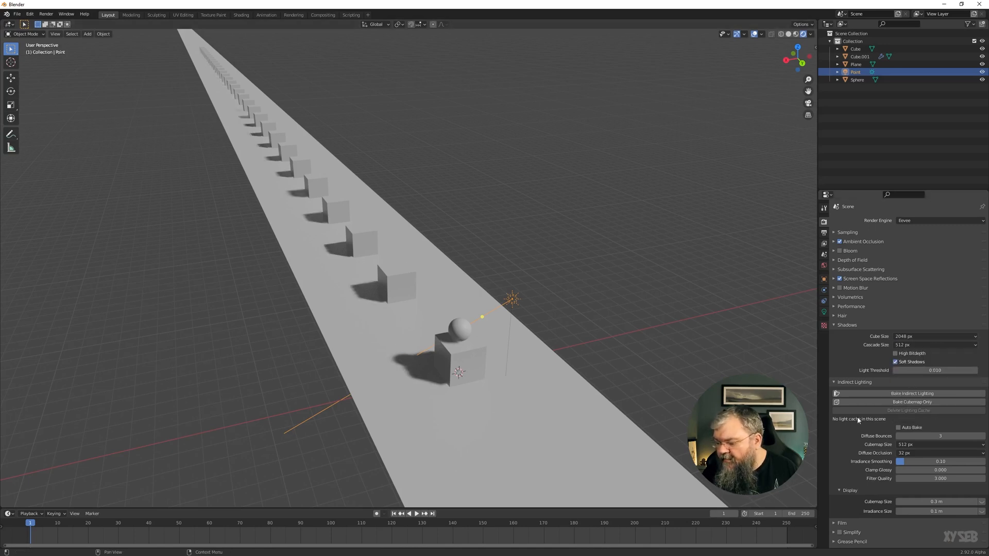
{"action": "left_click", "coordinate": [919, 345]}
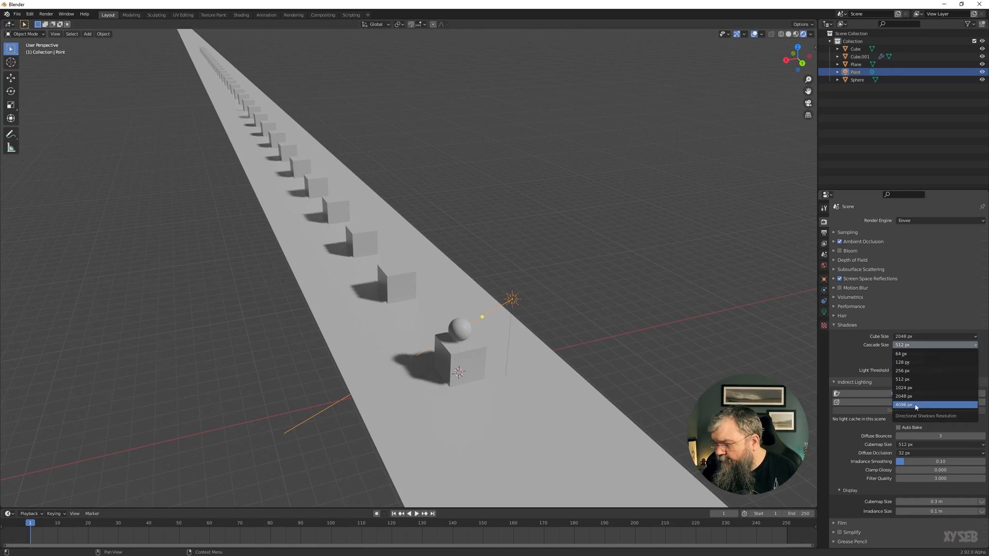
{"action": "left_click", "coordinate": [918, 404]}
- Return to the sun light's settings, try max distances around 450 m, and set the max distance to 200 m
{"action": "left_click", "coordinate": [823, 312]}
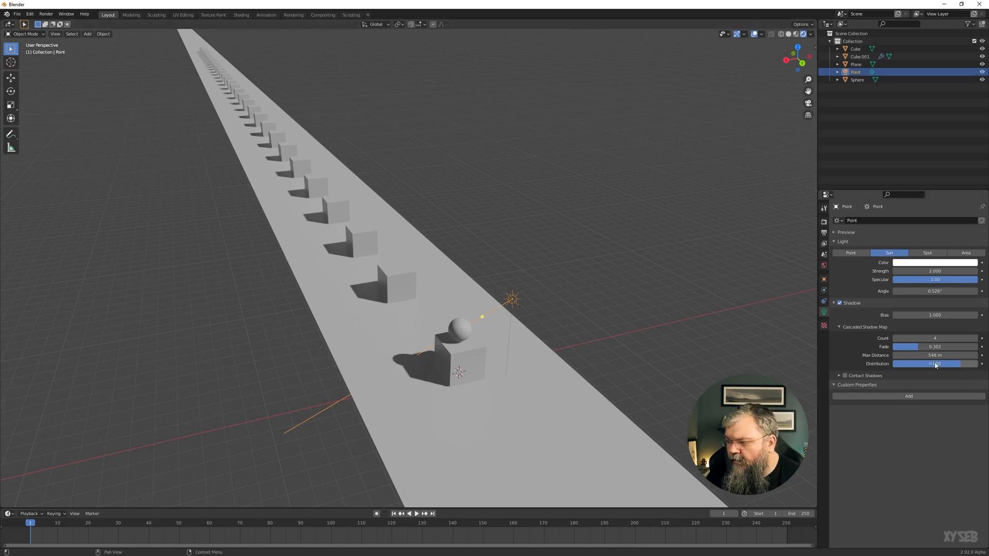
{"action": "left_click_drag", "start_coordinate": [934, 355], "coordinate": [961, 355]}
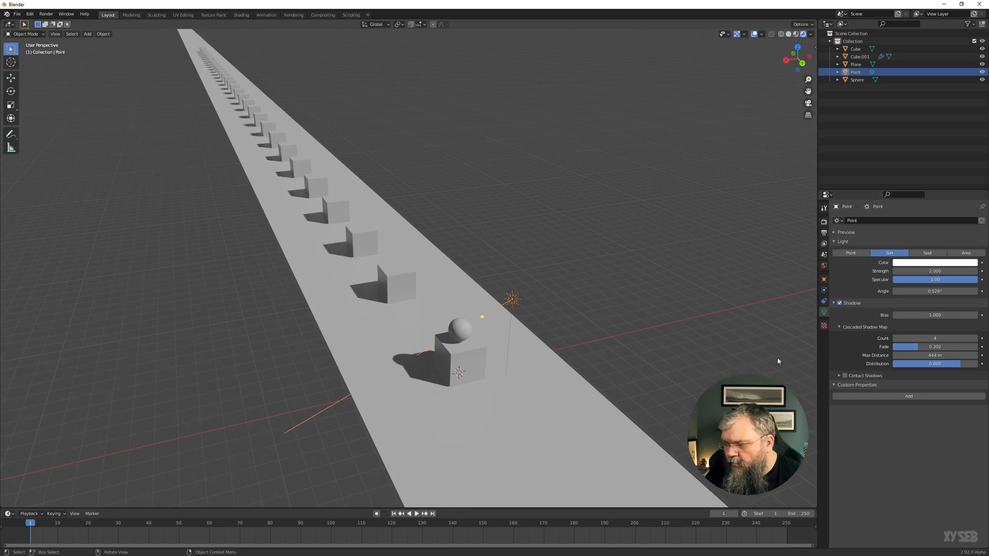
{"action": "left_click_drag", "start_coordinate": [928, 355], "coordinate": [936, 355]}
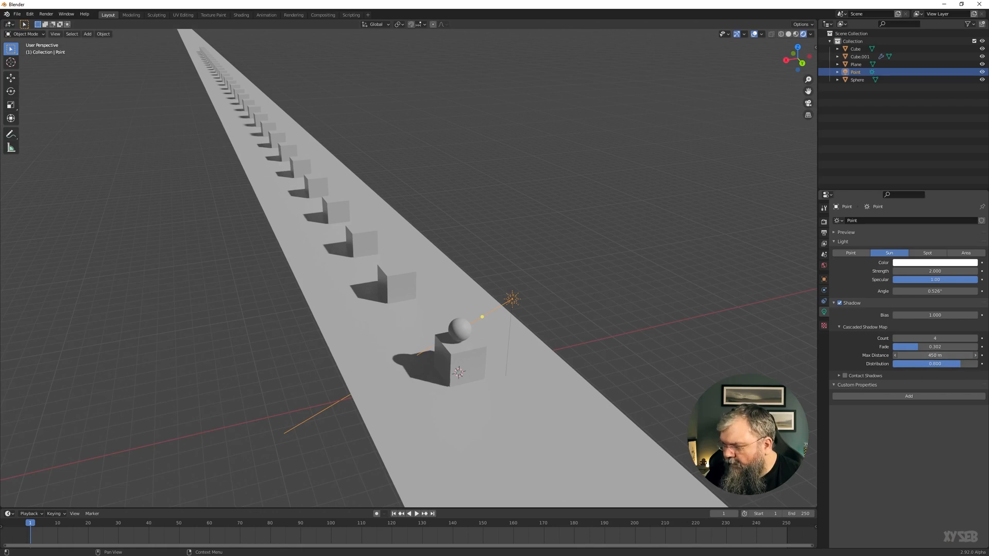
{"action": "left_click", "coordinate": [935, 356]}
{"action": "type", "text": "200"}
{"action": "key", "text": "Return"}
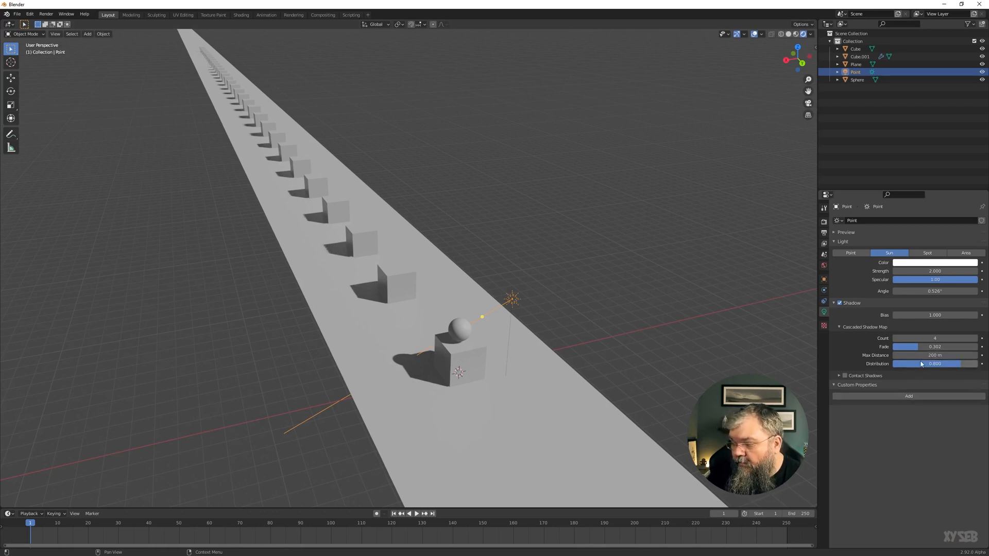
- Try higher cascade distribution values, lower the distribution to about 0.56, and check the shadows of the nearest cubes
{"action": "left_click_drag", "start_coordinate": [944, 364], "coordinate": [970, 363]}
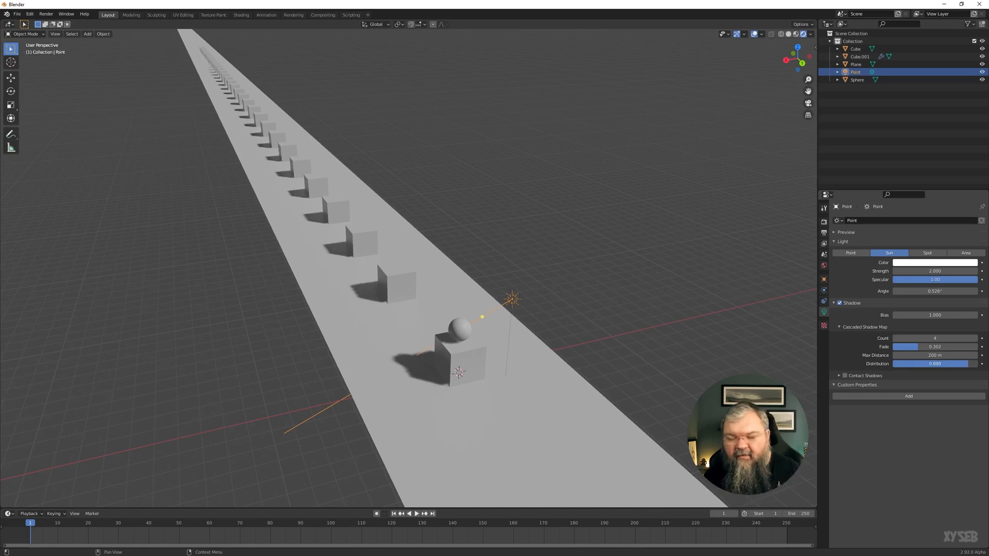
{"action": "mouse_move", "coordinate": [968, 364]}
{"action": "left_mouse_down"}
{"action": "mouse_move", "coordinate": [892, 364]}
{"action": "mouse_move", "coordinate": [959, 364]}
{"action": "left_mouse_up"}
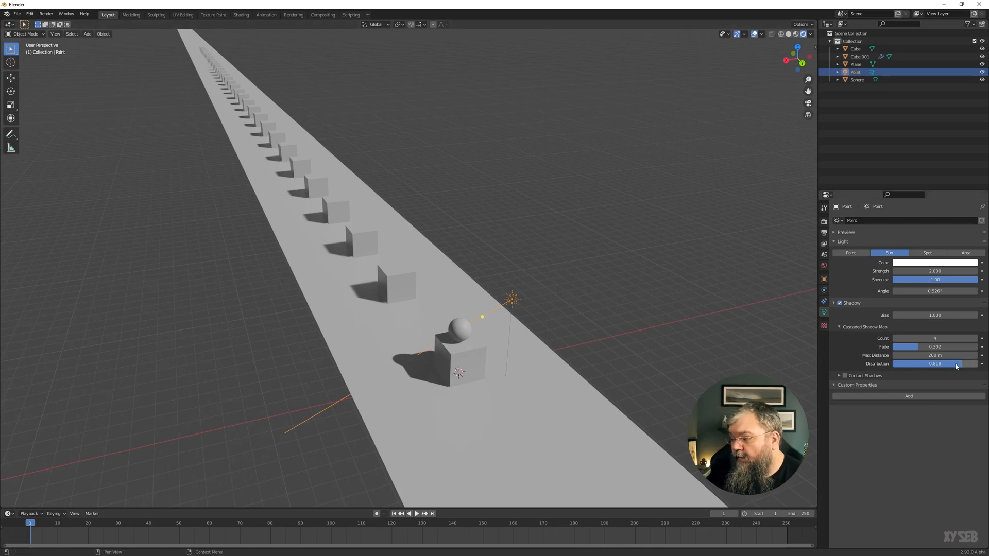
{"action": "left_click_drag", "start_coordinate": [964, 363], "coordinate": [939, 363]}
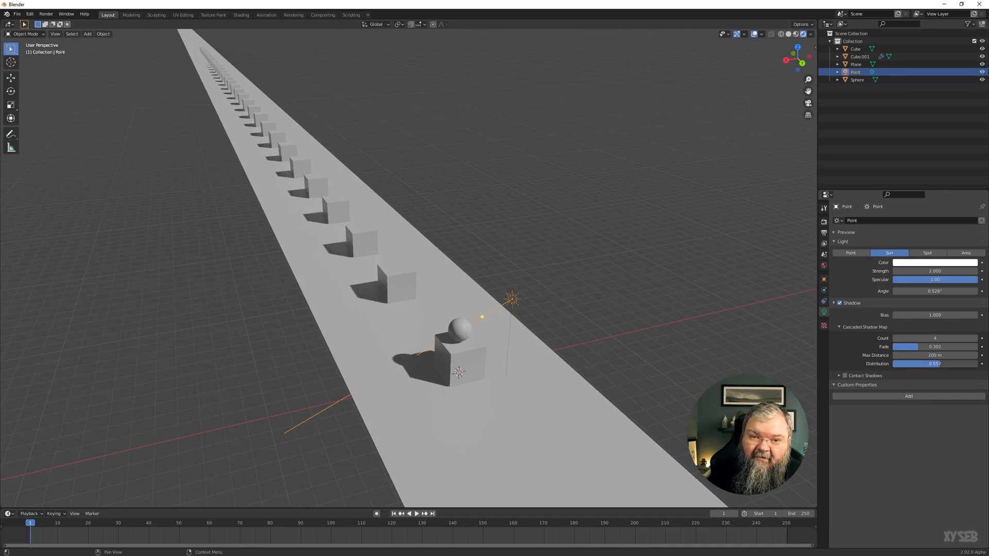
{"action": "middle_click_drag", "start_coordinate": [496, 365], "coordinate": [484, 388]}
{"action": "scroll", "coordinate": [486, 352], "scroll_direction": "up", "scroll_amount": 2}
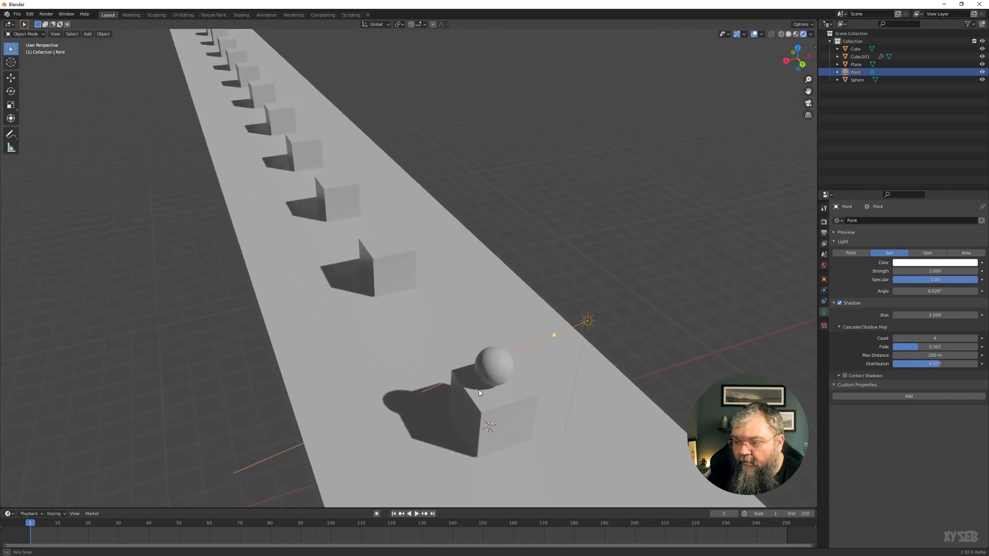
{"action": "scroll", "coordinate": [484, 388], "scroll_direction": "down", "scroll_amount": 2}
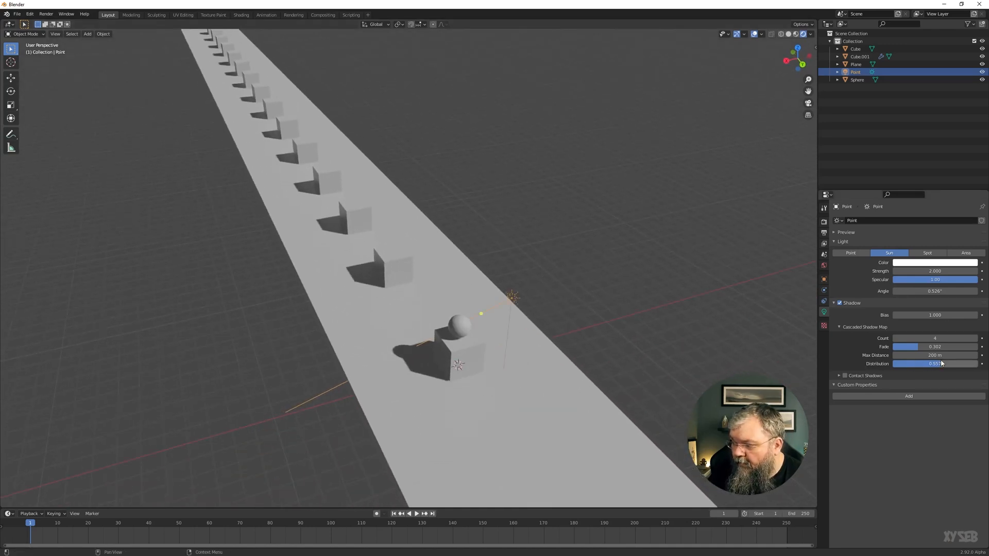
- Raise the cascade distribution to about 0.917 and inspect the sphere and cube shadow up close from a low angle
{"action": "left_click_drag", "start_coordinate": [939, 364], "coordinate": [961, 364]}
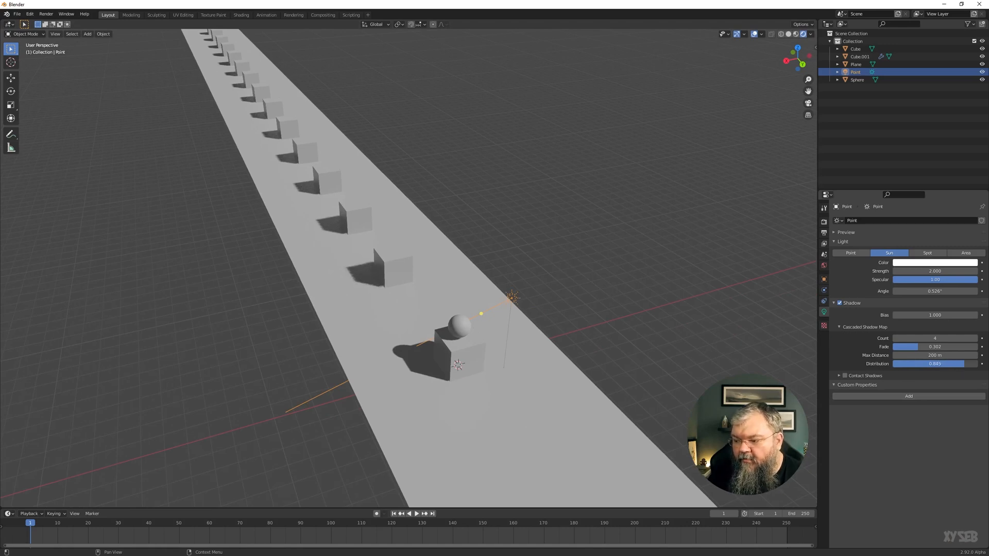
{"action": "left_click_drag", "start_coordinate": [967, 363], "coordinate": [973, 363]}
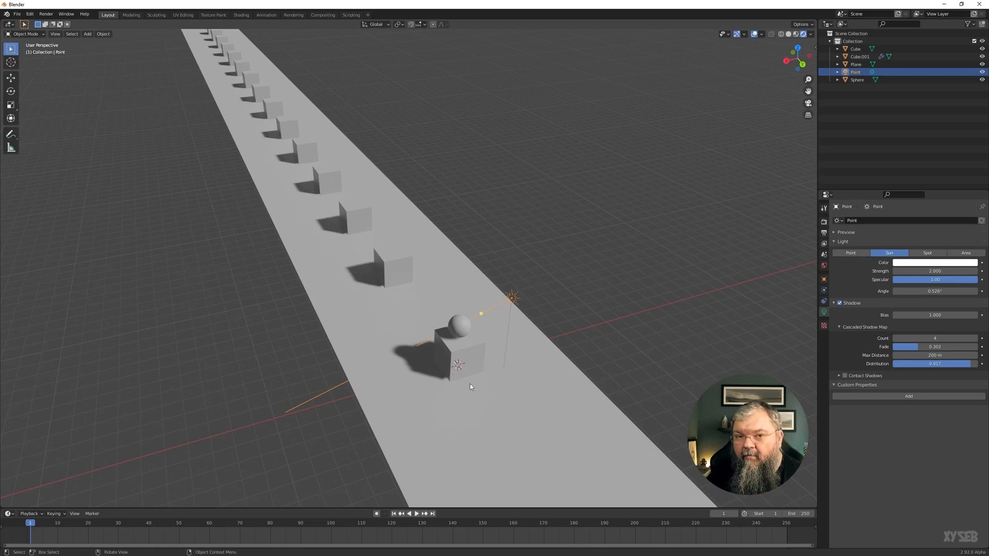
{"action": "middle_click_drag", "start_coordinate": [475, 396], "coordinate": [442, 378]}
{"action": "scroll", "coordinate": [424, 329], "scroll_direction": "up", "scroll_amount": 6}
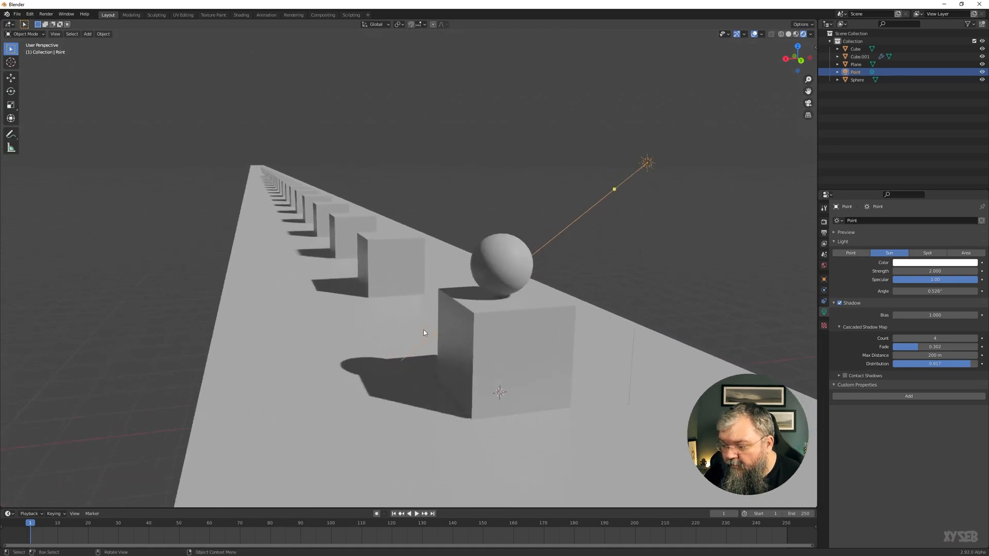
- Compare a cascade distribution near 0 with one of about 0.99 on the shadows of the nearest cube and sphere
{"action": "scroll", "coordinate": [424, 333], "scroll_direction": "up", "scroll_amount": 4}
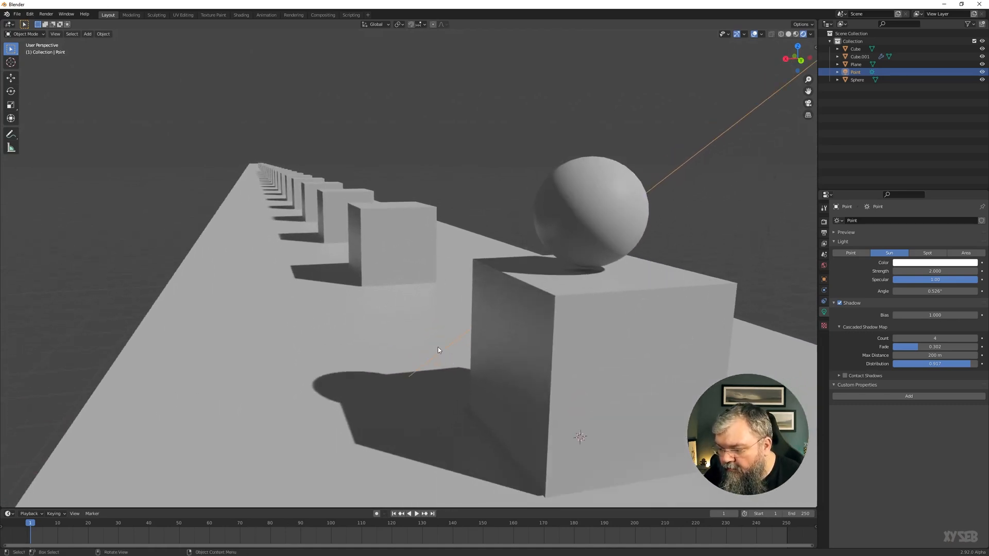
{"action": "middle_click_drag", "start_coordinate": [439, 352], "coordinate": [441, 359]}
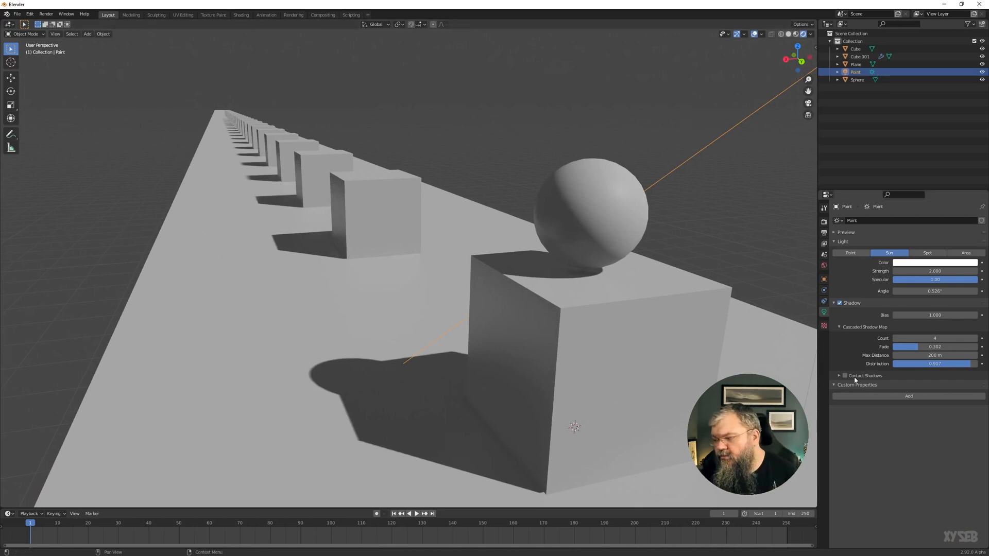
{"action": "left_click_drag", "start_coordinate": [935, 364], "coordinate": [895, 364]}
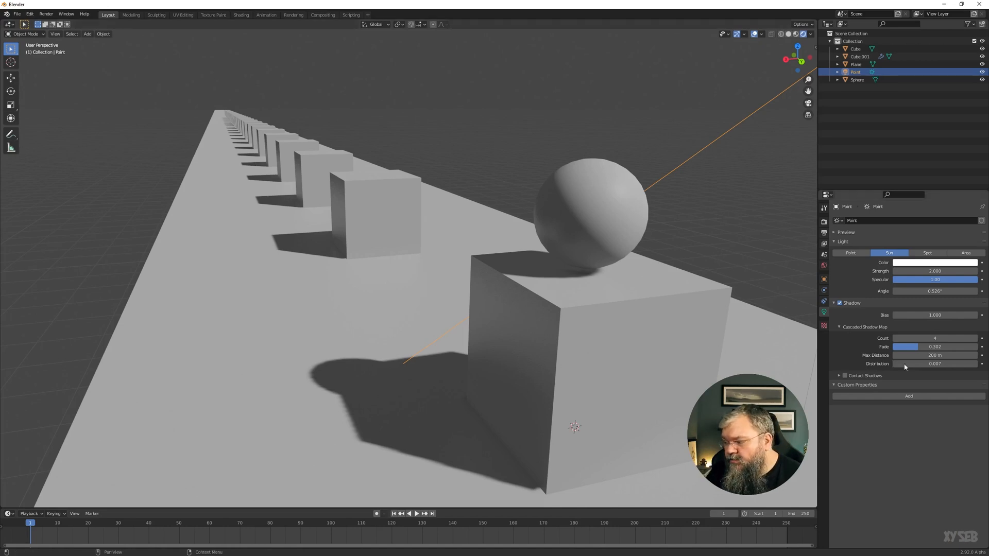
{"action": "left_click_drag", "start_coordinate": [914, 363], "coordinate": [958, 363]}
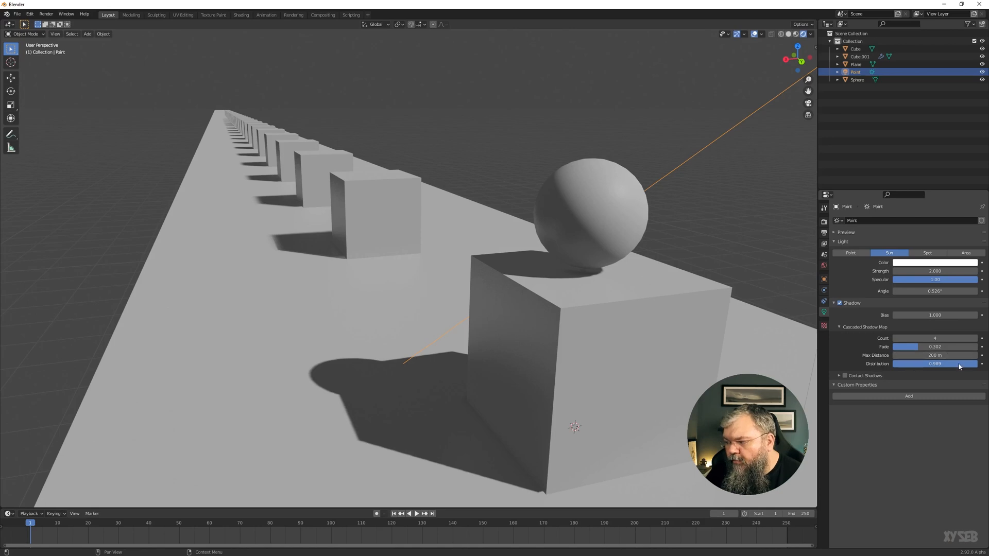
{"action": "left_click_drag", "start_coordinate": [935, 364], "coordinate": [976, 365]}
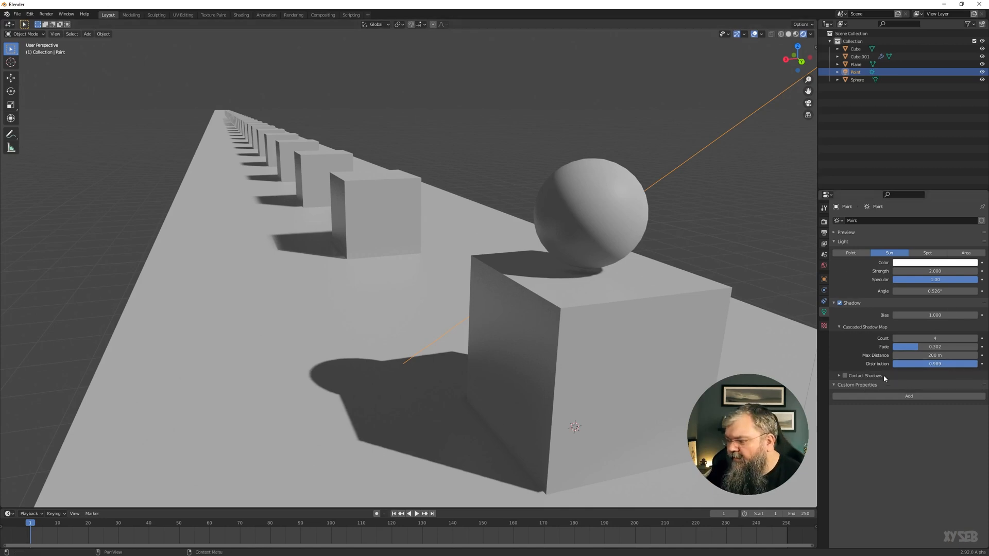
- Set the sun light's cascade distribution to 0.8 and collapse the cascaded shadow map settings
{"action": "double_click", "coordinate": [936, 364]}
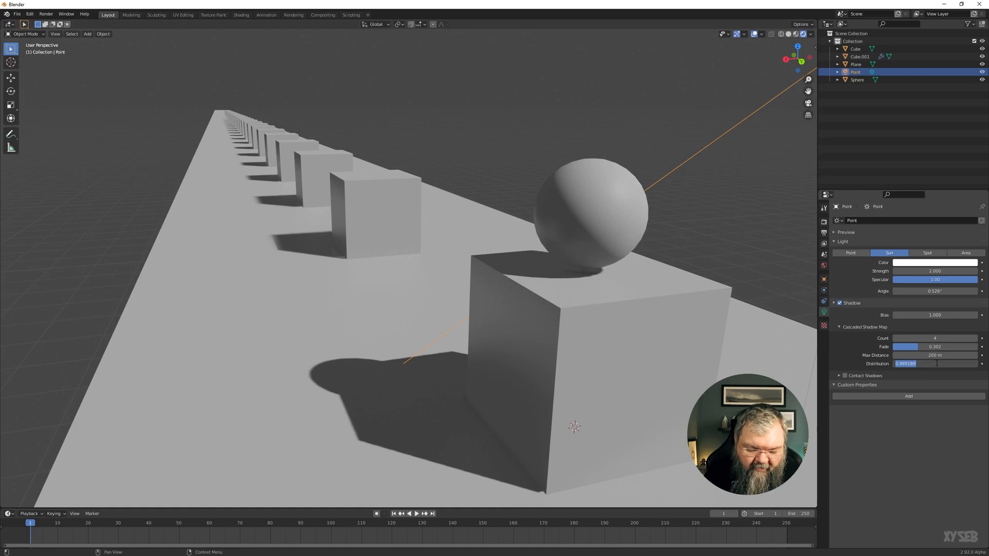
{"action": "type", "text": ".8"}
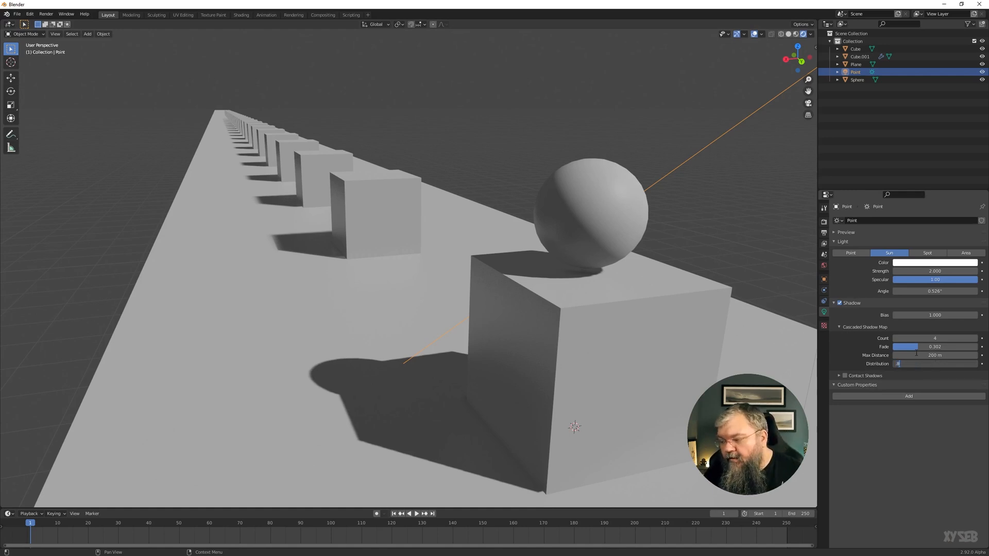
{"action": "key", "text": "Return"}
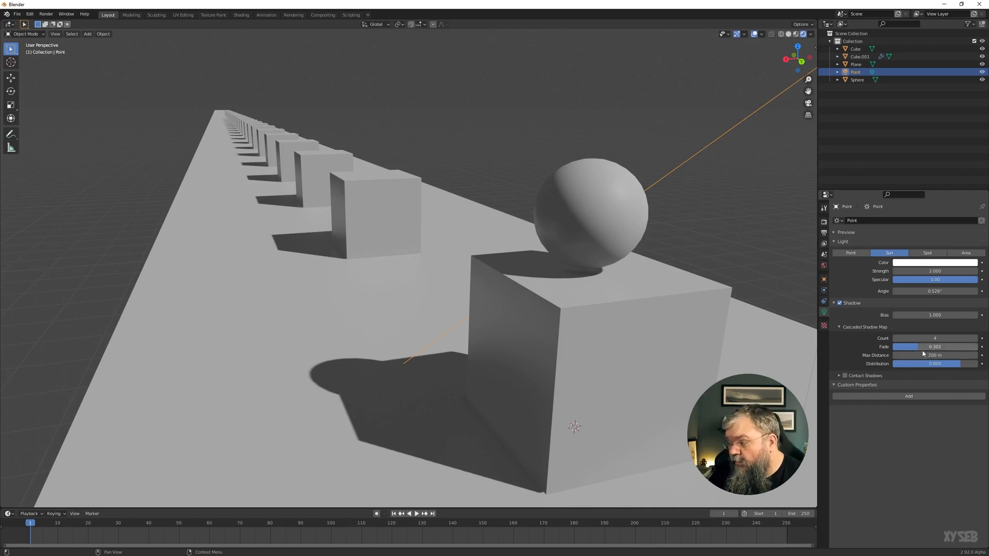
{"action": "left_click", "coordinate": [854, 327]}
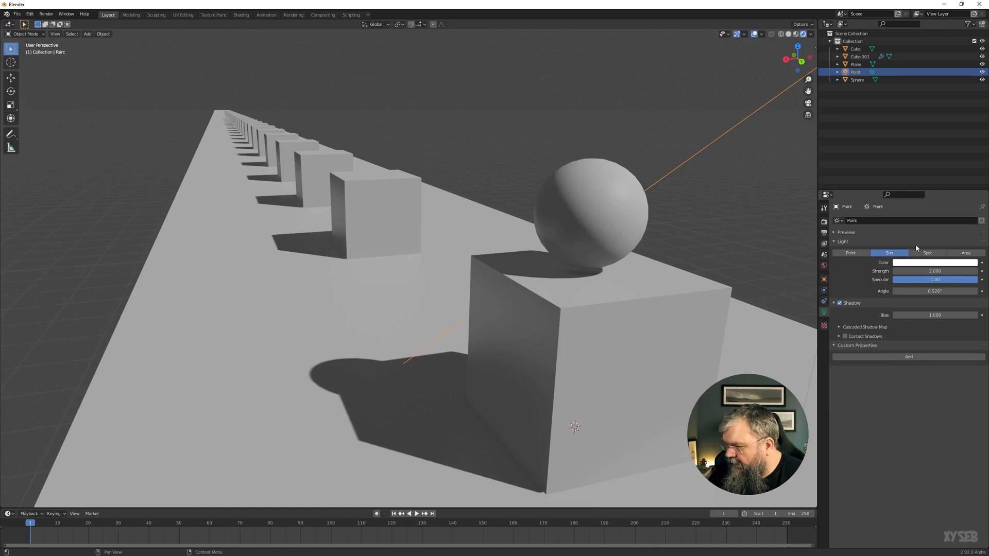
{"action": "middle_click_drag", "start_coordinate": [389, 292], "coordinate": [409, 292]}
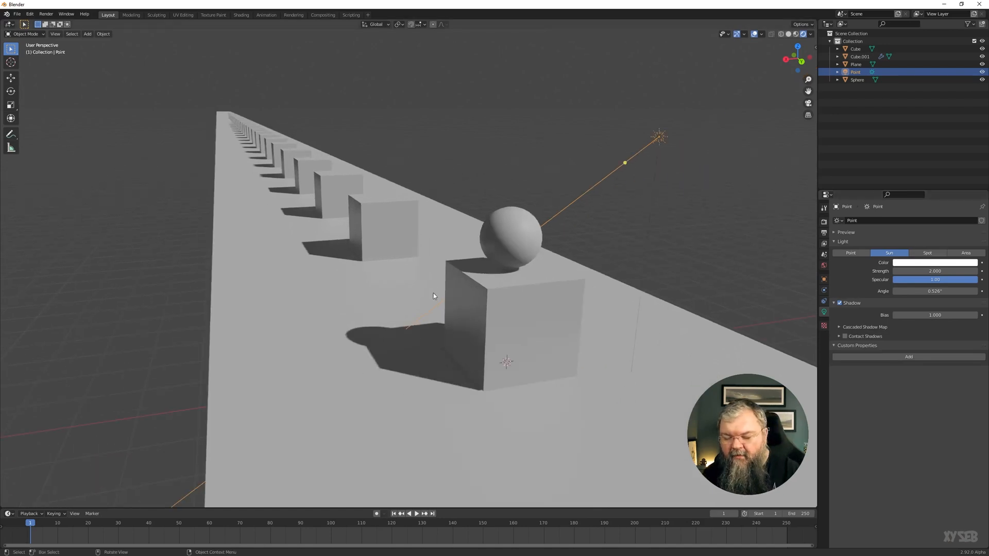
{"action": "middle_click_drag", "start_coordinate": [475, 298], "coordinate": [514, 313]}
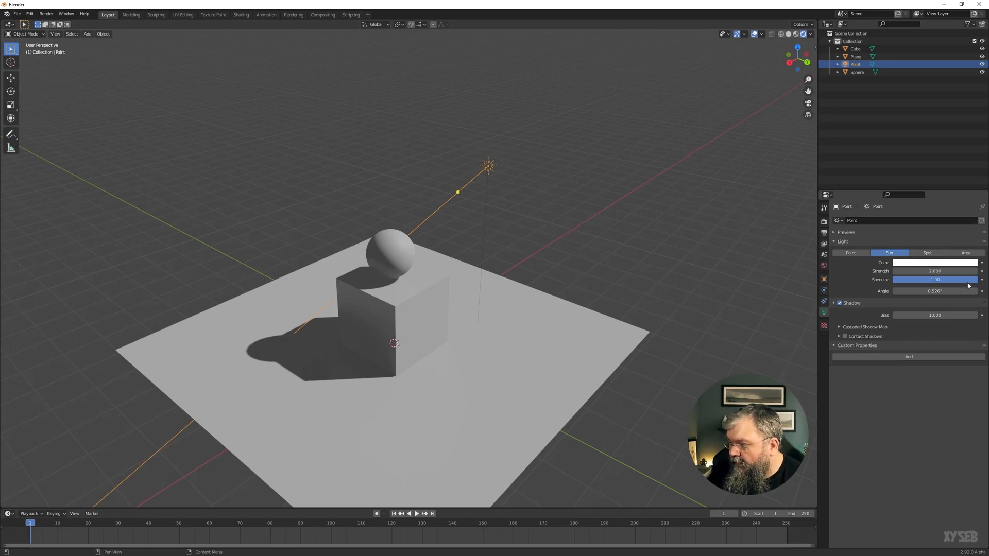
- Change the sun light to a spot light and raise its power to 400 W
{"action": "left_click", "coordinate": [927, 252]}
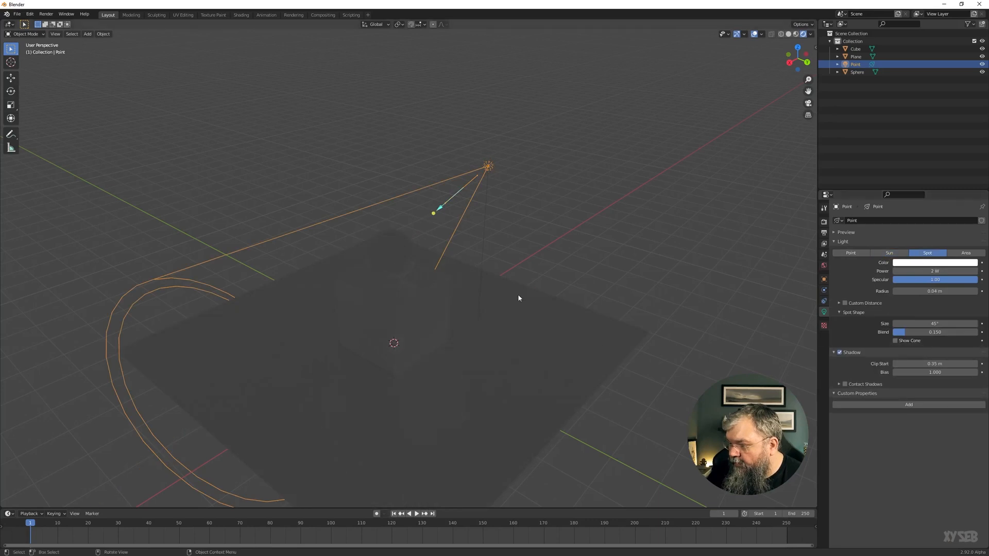
{"action": "middle_click_drag", "start_coordinate": [467, 267], "coordinate": [441, 291]}
{"action": "key", "text": "g"}
{"action": "left_click", "coordinate": [456, 298]}
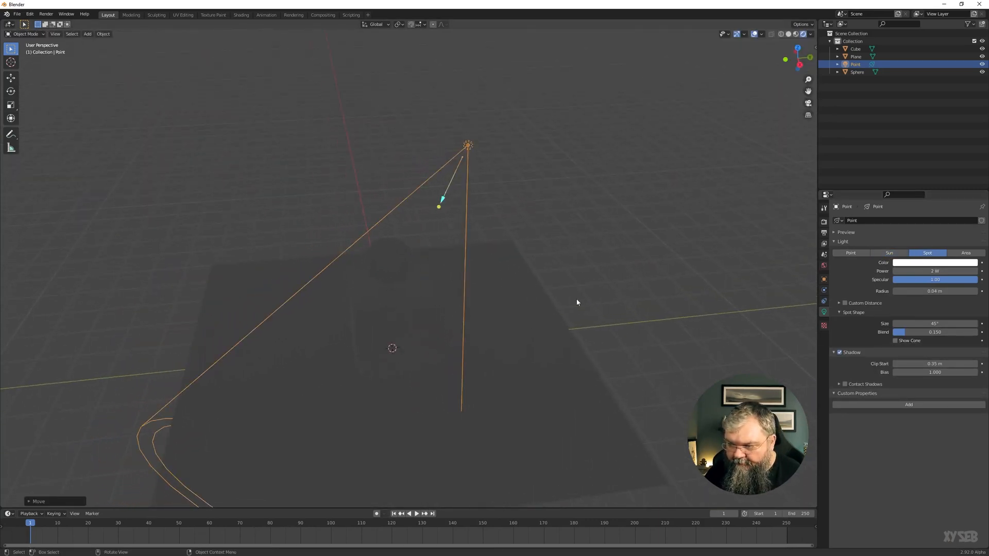
{"action": "middle_click_drag", "start_coordinate": [575, 302], "coordinate": [609, 293]}
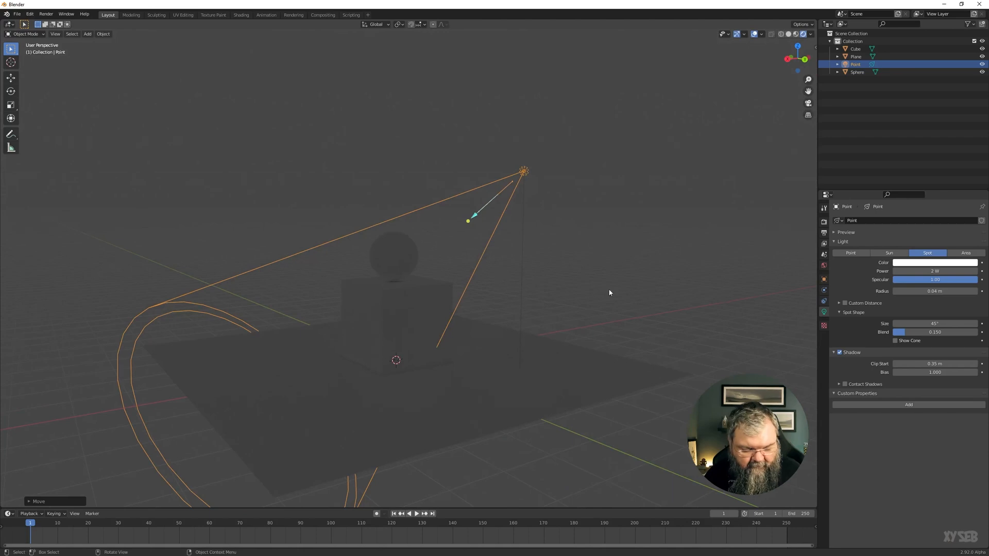
{"action": "left_click", "coordinate": [938, 271]}
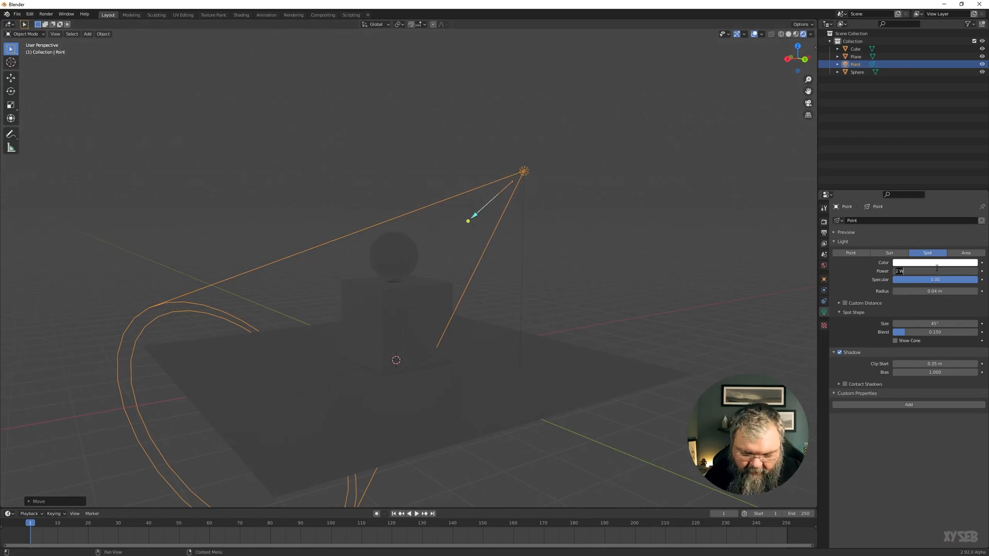
{"action": "type", "text": "400"}
{"action": "key", "text": "Return"}
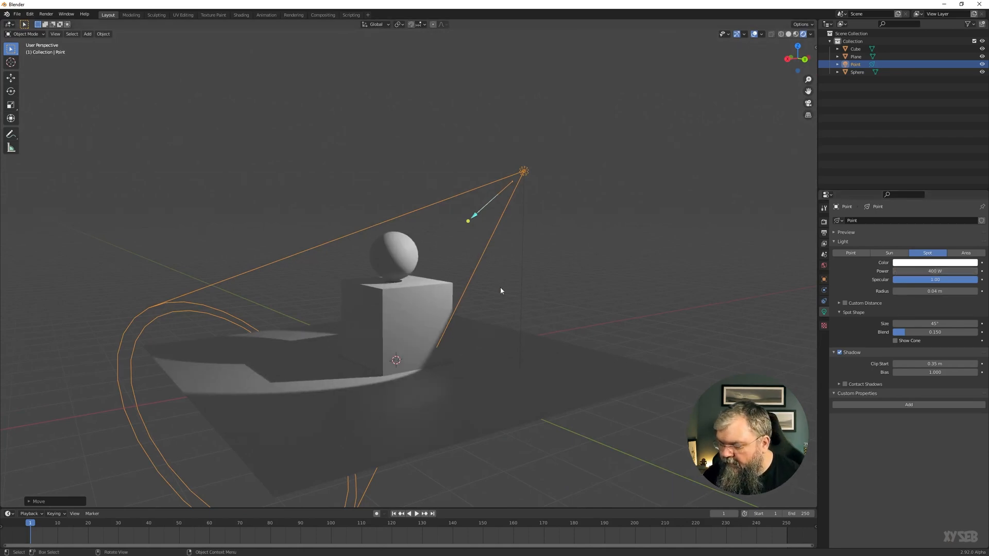
{"action": "middle_click_drag", "start_coordinate": [500, 286], "coordinate": [482, 290]}
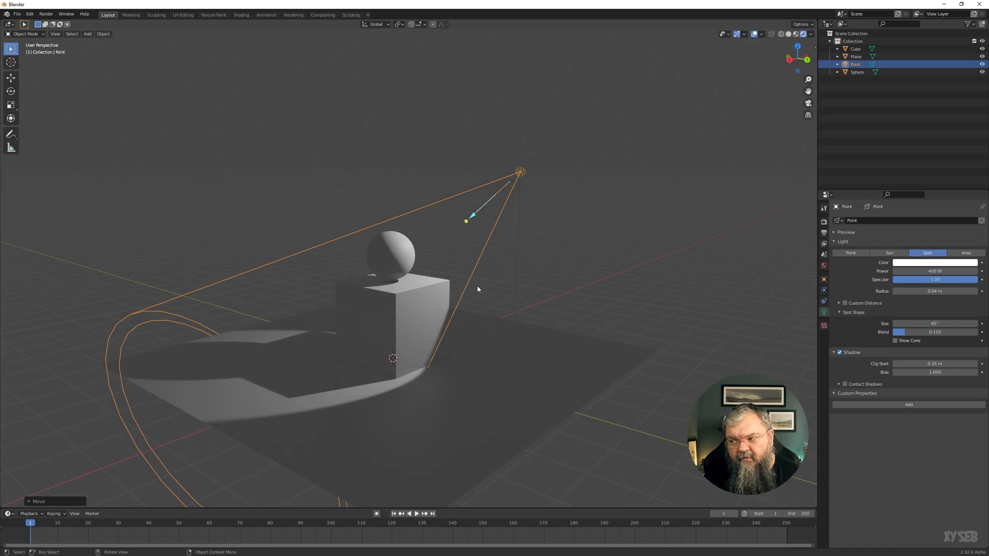
- Move the spot light higher and further from the cube and rotate it so its cone covers the cube, sphere and surrounding plane
{"action": "key", "text": "g"}
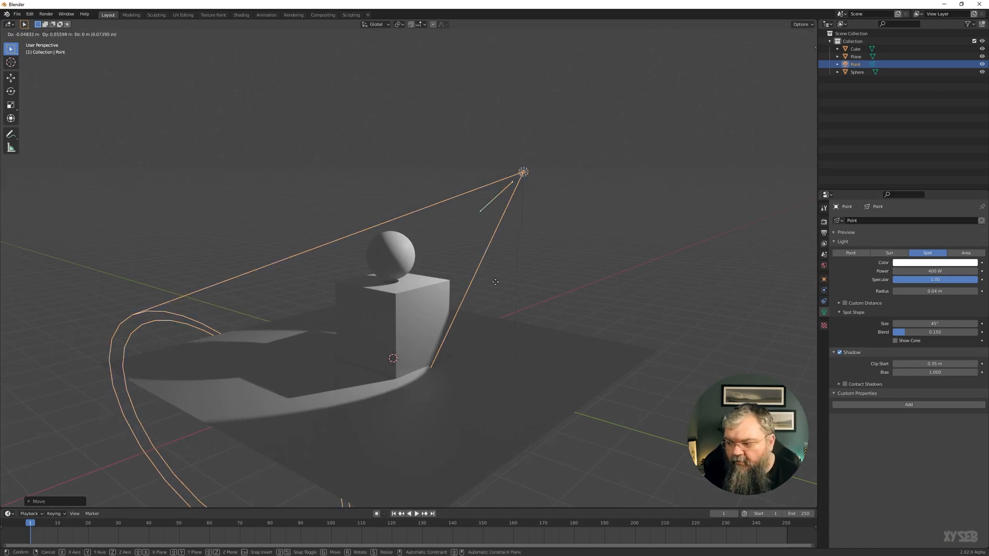
{"action": "left_click", "coordinate": [523, 236]}
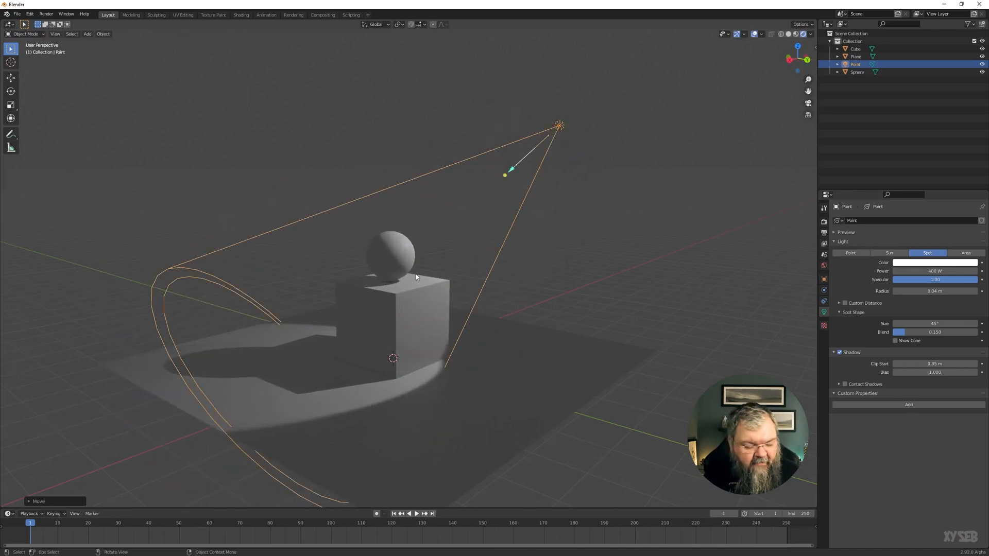
{"action": "key", "text": "r"}
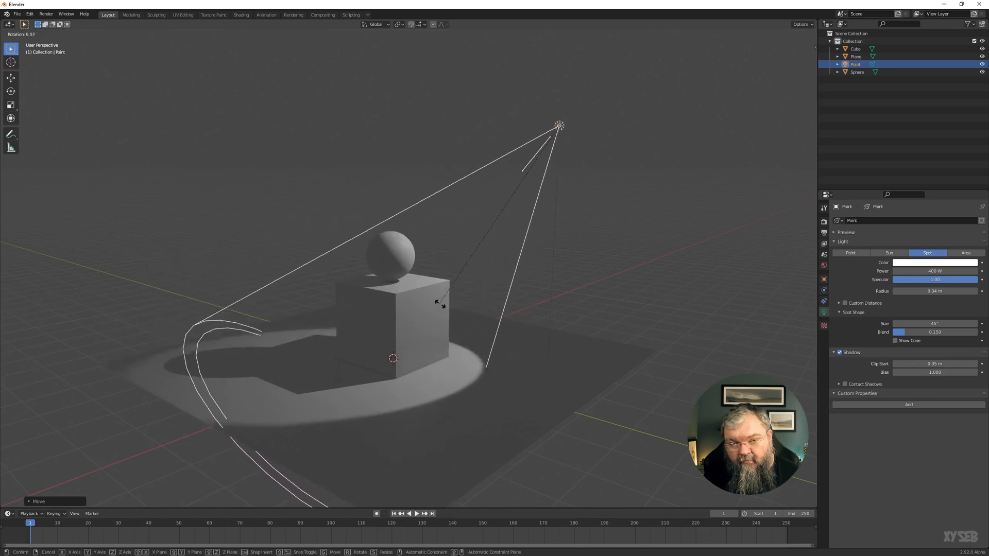
{"action": "left_click", "coordinate": [470, 314]}
{"action": "key", "text": "g"}
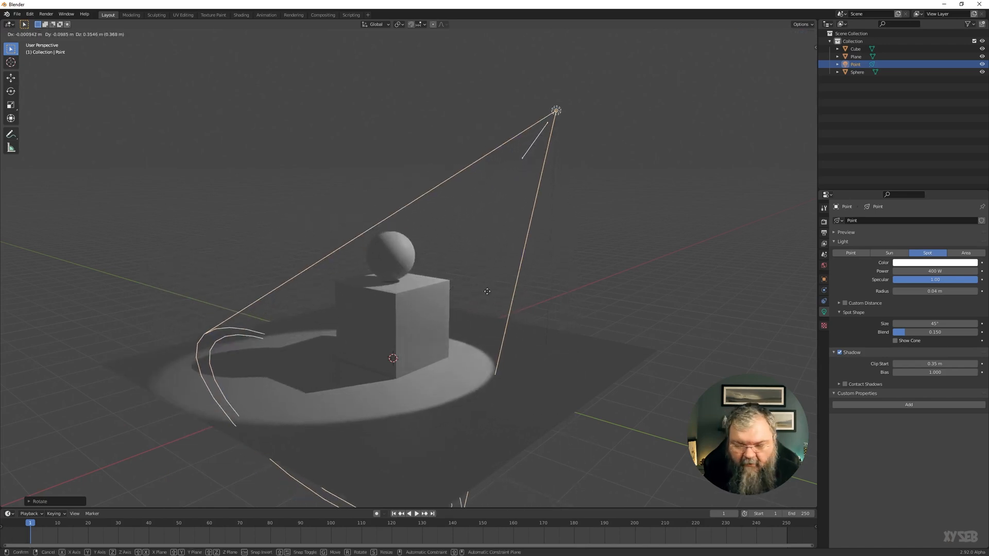
{"action": "left_click", "coordinate": [487, 263]}
{"action": "middle_click_drag", "start_coordinate": [487, 265], "coordinate": [464, 311]}
{"action": "key", "text": "g"}
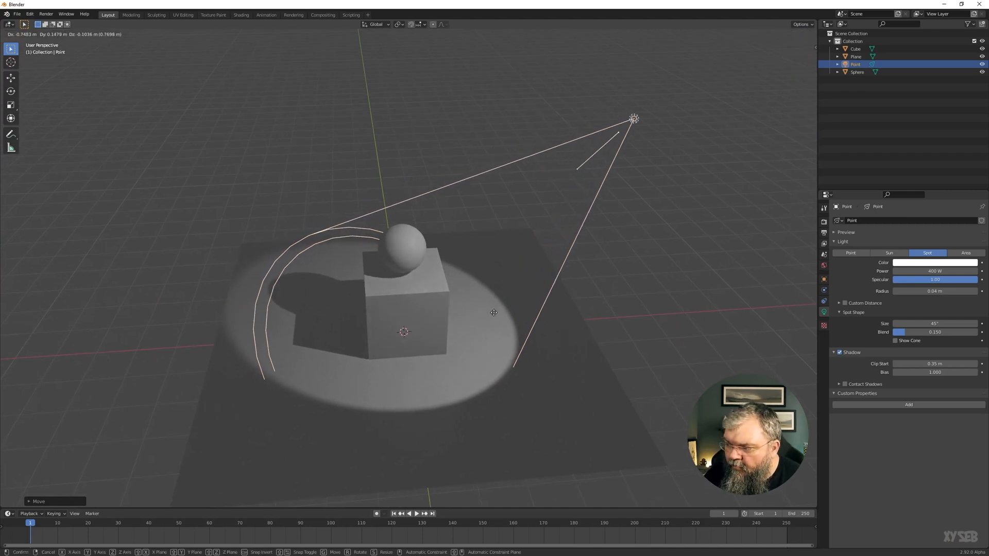
{"action": "left_click", "coordinate": [499, 303]}
{"action": "middle_click_drag", "start_coordinate": [482, 319], "coordinate": [298, 306]}
{"action": "middle_click_drag", "start_coordinate": [191, 318], "coordinate": [237, 327]}
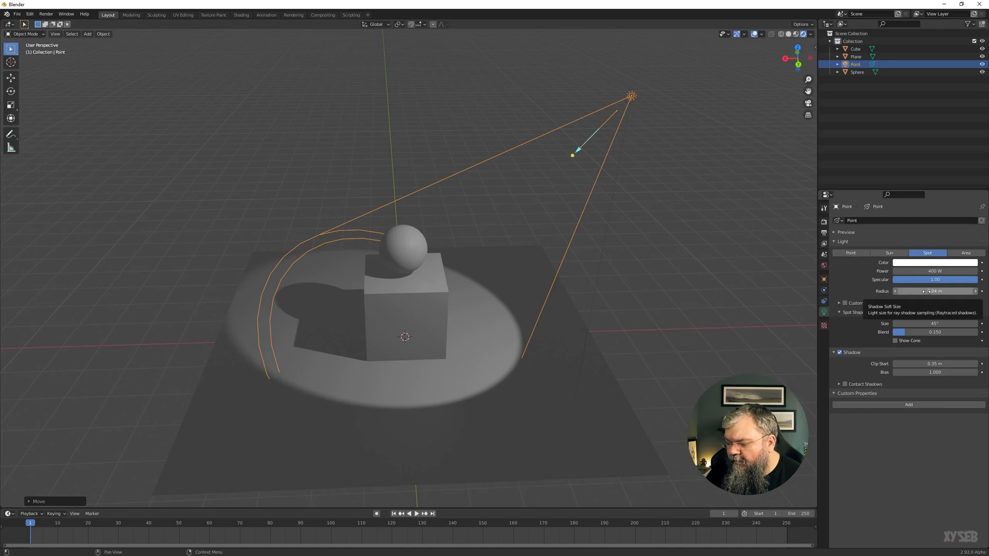
- Set the spot light's radius to 0.02 m, try a custom distance of 12 m, and turn custom distance off again
{"action": "mouse_move", "coordinate": [927, 292]}
{"action": "left_mouse_down"}
{"action": "mouse_move", "coordinate": [971, 291]}
{"action": "mouse_move", "coordinate": [924, 291]}
{"action": "left_mouse_up"}
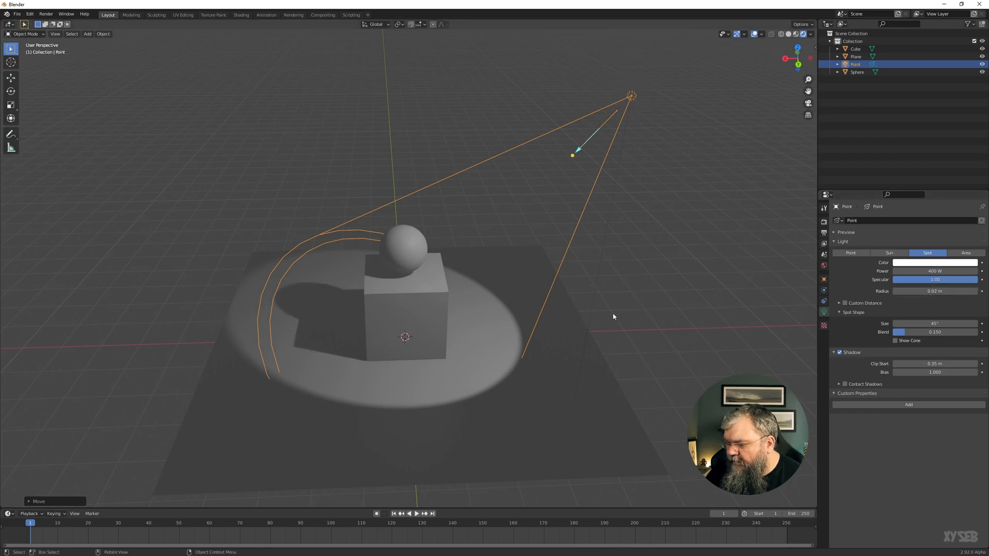
{"action": "left_click", "coordinate": [844, 303]}
{"action": "left_click", "coordinate": [839, 304]}
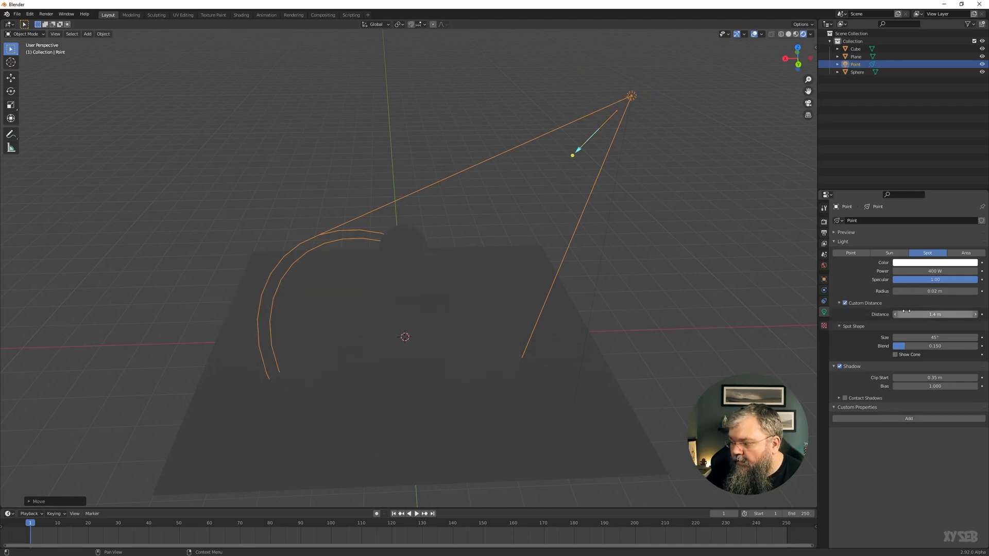
{"action": "mouse_move", "coordinate": [934, 314]}
{"action": "left_mouse_down"}
{"action": "mouse_move", "coordinate": [963, 314]}
{"action": "mouse_move", "coordinate": [919, 314]}
{"action": "mouse_move", "coordinate": [940, 314]}
{"action": "left_mouse_up"}
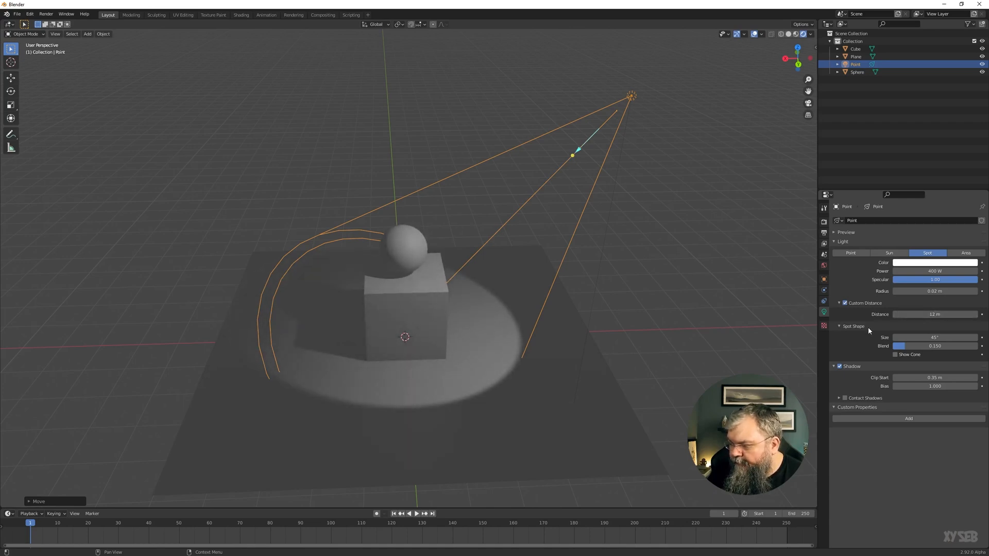
{"action": "left_click", "coordinate": [845, 303]}
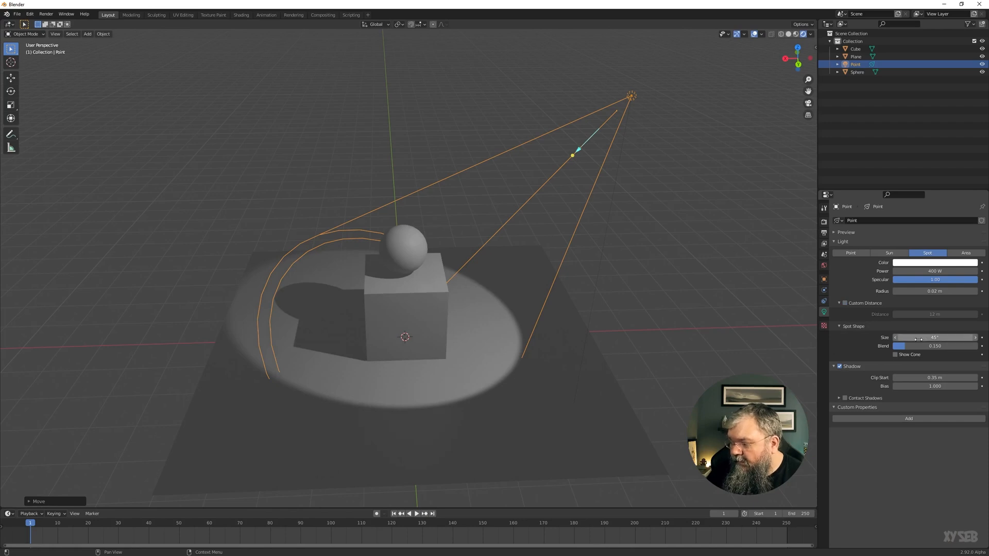
- Collapse the shadow settings, widen the spot size to about 50.8°, and raise the blend to 1
{"action": "left_click", "coordinate": [834, 366]}
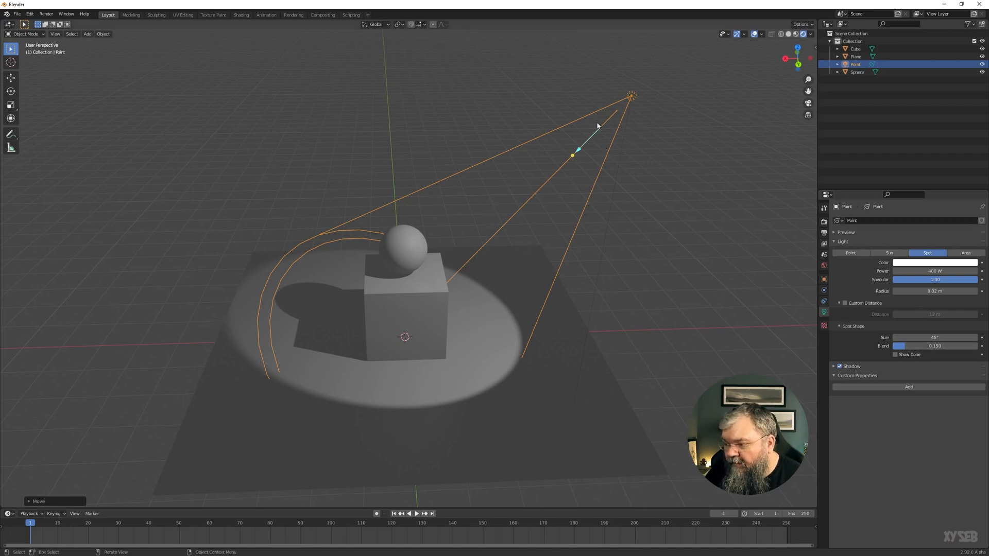
{"action": "middle_click_drag", "start_coordinate": [587, 289], "coordinate": [599, 274]}
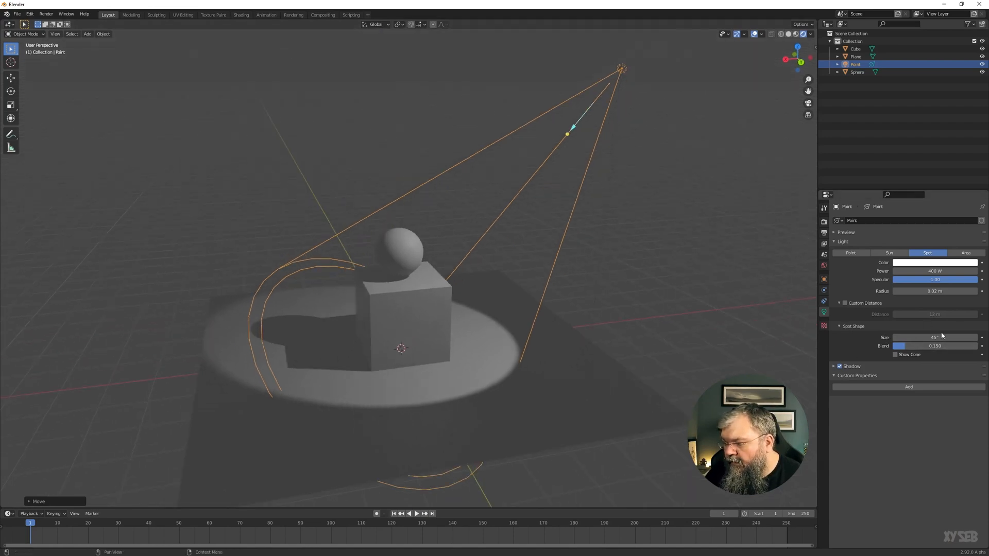
{"action": "left_click_drag", "start_coordinate": [901, 337], "coordinate": [977, 349]}
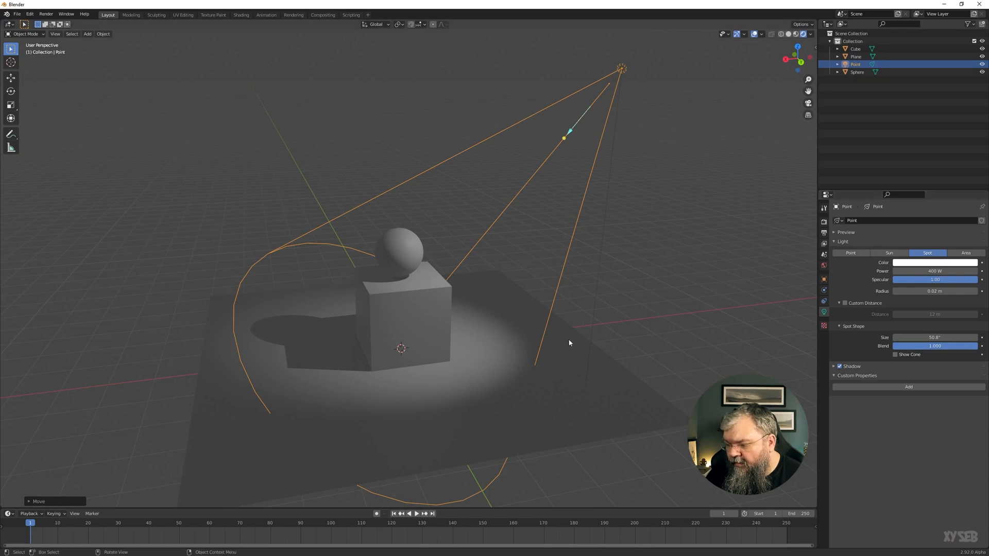
{"action": "middle_click_drag", "start_coordinate": [548, 278], "coordinate": [522, 314]}
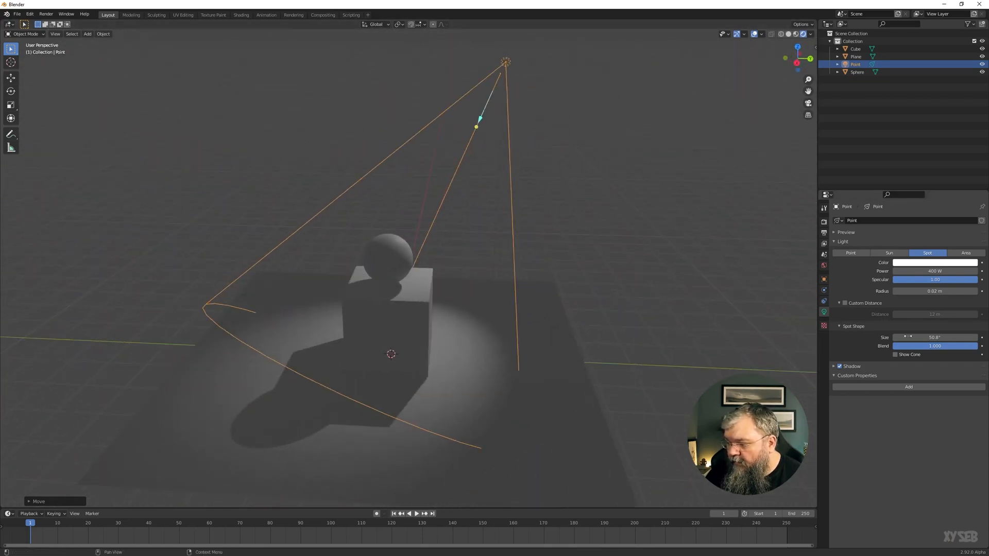
- Turn on the spot's cone display, look at it from another angle, and turn it off again
{"action": "left_click", "coordinate": [895, 355]}
{"action": "middle_click_drag", "start_coordinate": [618, 325], "coordinate": [692, 333]}
{"action": "left_click", "coordinate": [899, 354]}
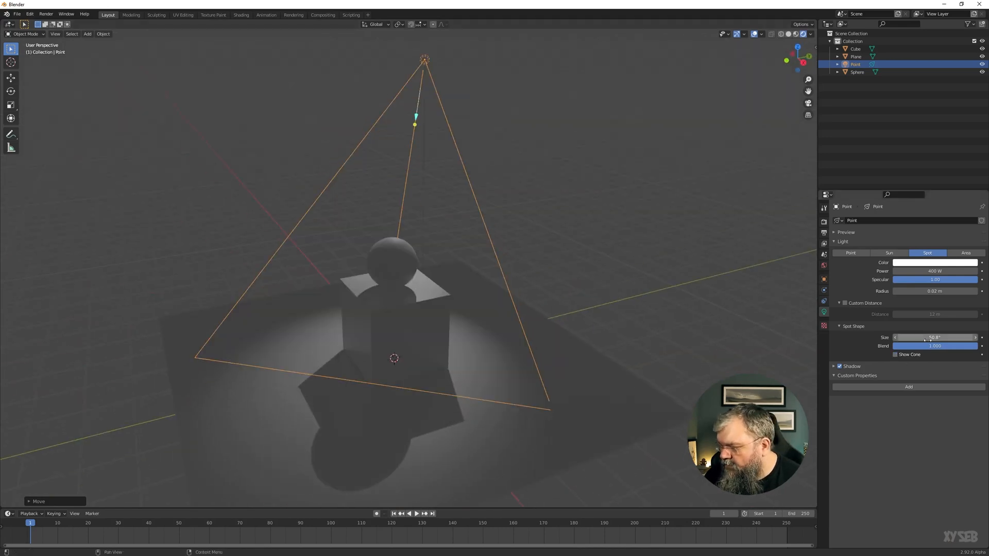
- Lower the spot blend to 0 and inspect the edge of the light circle on the plane
{"action": "left_click_drag", "start_coordinate": [974, 348], "coordinate": [894, 346]}
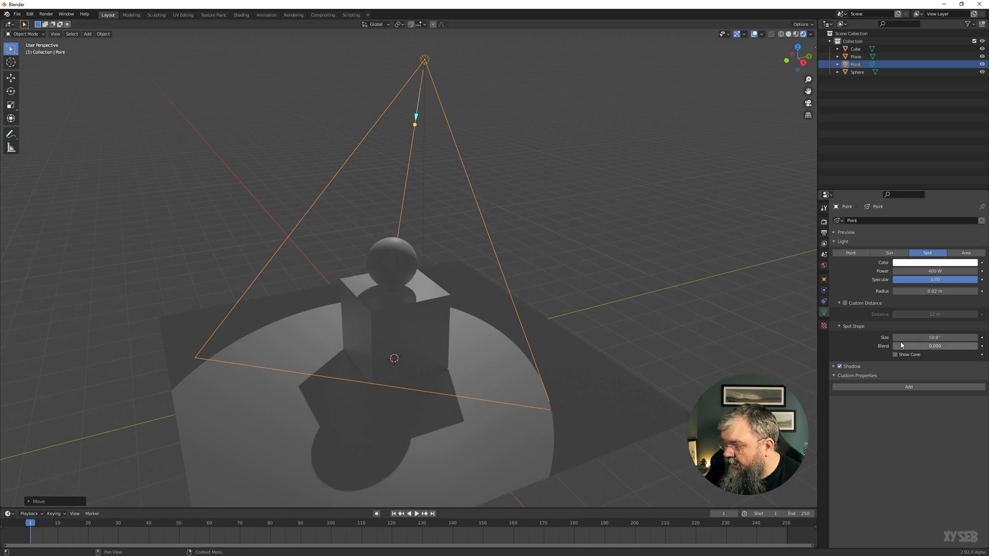
{"action": "middle_click_drag", "start_coordinate": [686, 326], "coordinate": [475, 304]}
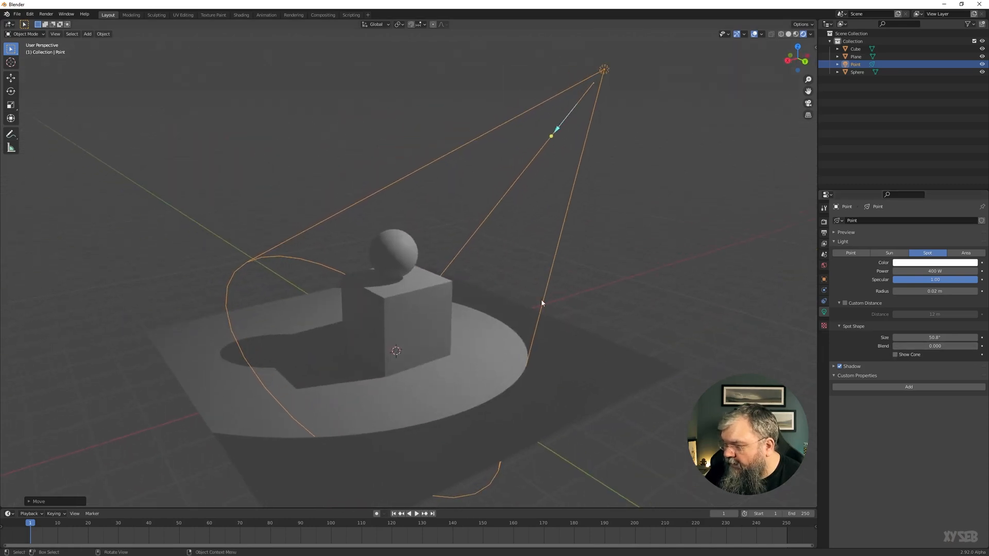
{"action": "scroll", "coordinate": [468, 271], "scroll_direction": "down", "scroll_amount": 3}
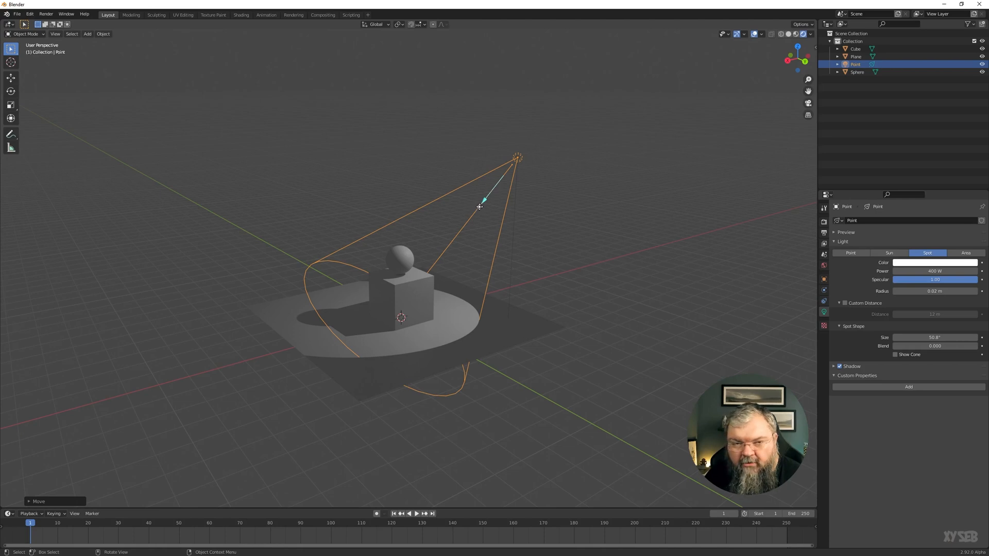
- Fine-tune the spot cone to about 49.9° in the viewport and change the light type to Area
{"action": "mouse_move", "coordinate": [479, 206]}
{"action": "left_mouse_down"}
{"action": "mouse_move", "coordinate": [486, 198]}
{"action": "mouse_move", "coordinate": [470, 206]}
{"action": "mouse_move", "coordinate": [485, 201]}
{"action": "left_mouse_up"}
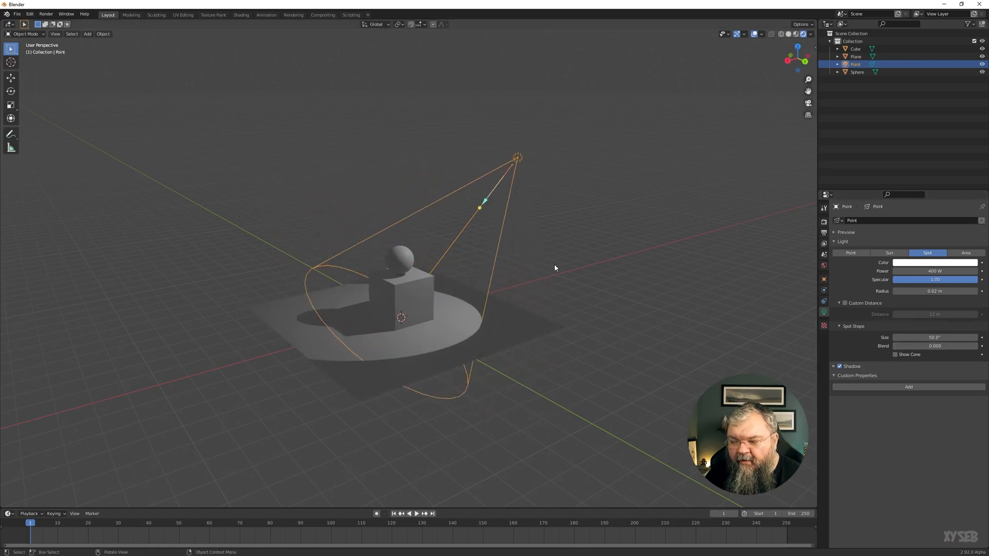
{"action": "left_click_drag", "start_coordinate": [484, 203], "coordinate": [484, 203]}
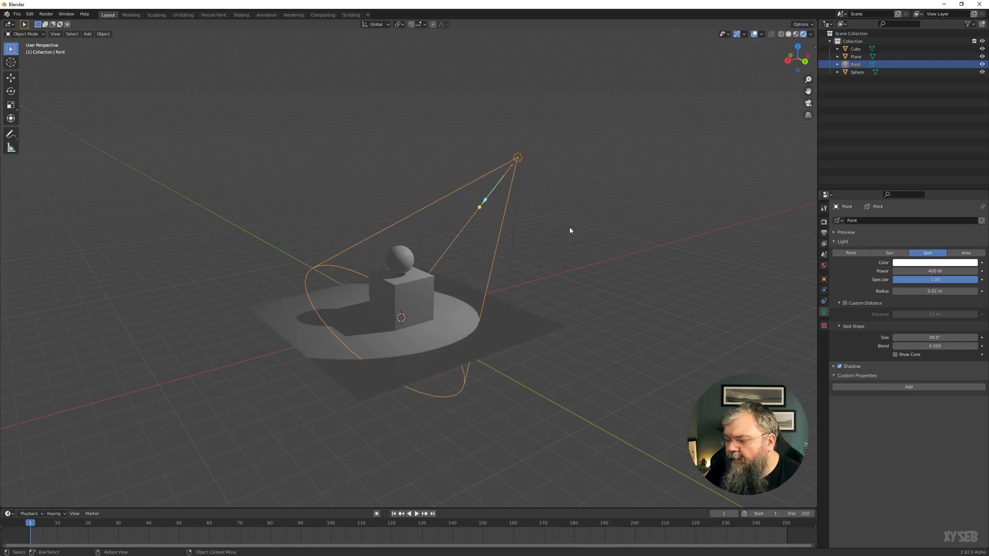
{"action": "left_click", "coordinate": [966, 254]}
{"action": "middle_click_drag", "start_coordinate": [570, 264], "coordinate": [523, 230]}
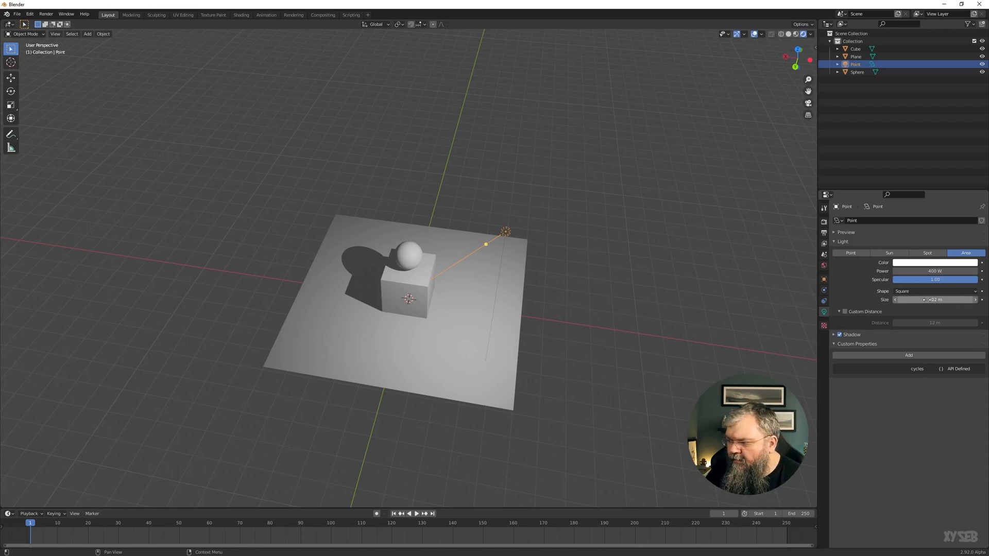
- Size the square area light to about 1.92 m and inspect the soft shadow it casts on the plane
{"action": "left_click_drag", "start_coordinate": [922, 300], "coordinate": [954, 300]}
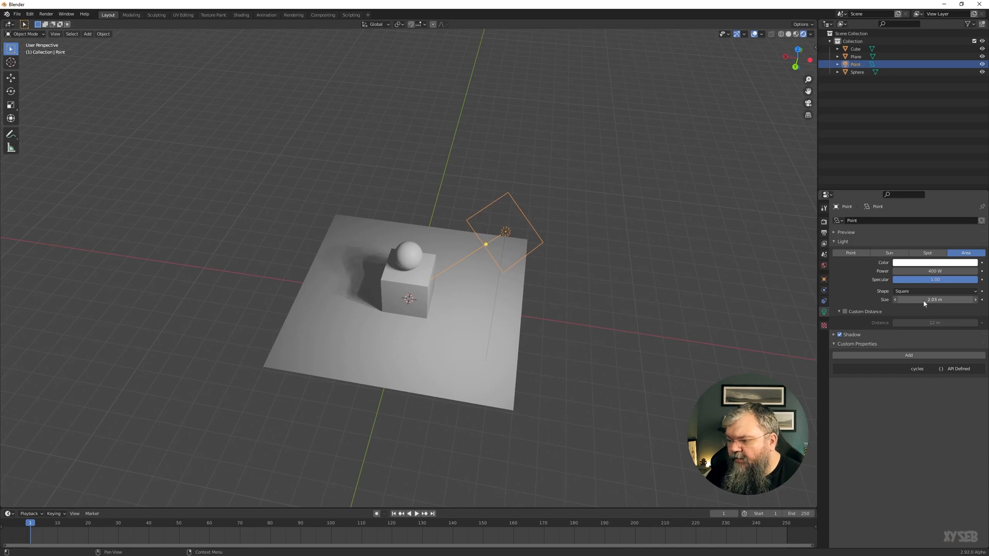
{"action": "middle_click_drag", "start_coordinate": [563, 243], "coordinate": [458, 246]}
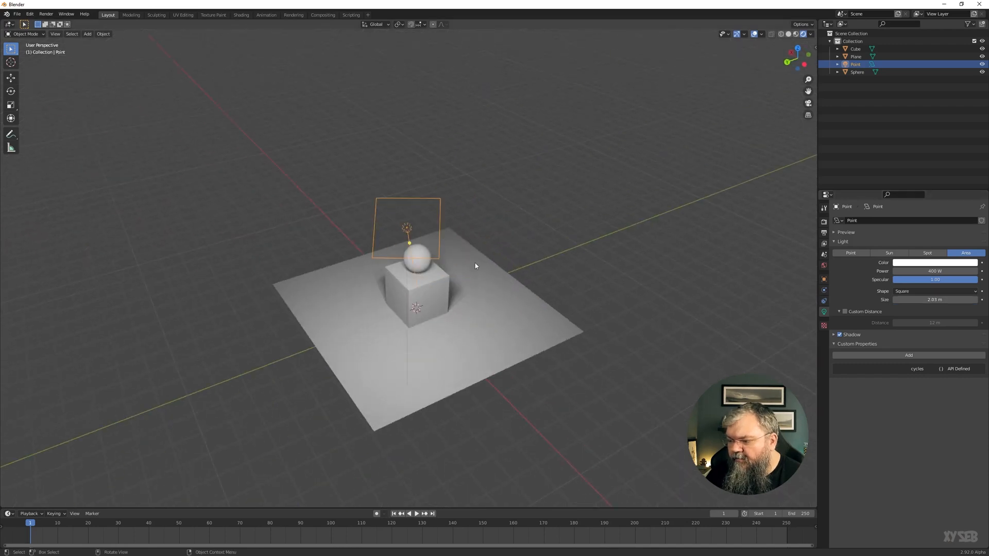
{"action": "left_click_drag", "start_coordinate": [373, 257], "coordinate": [380, 286]}
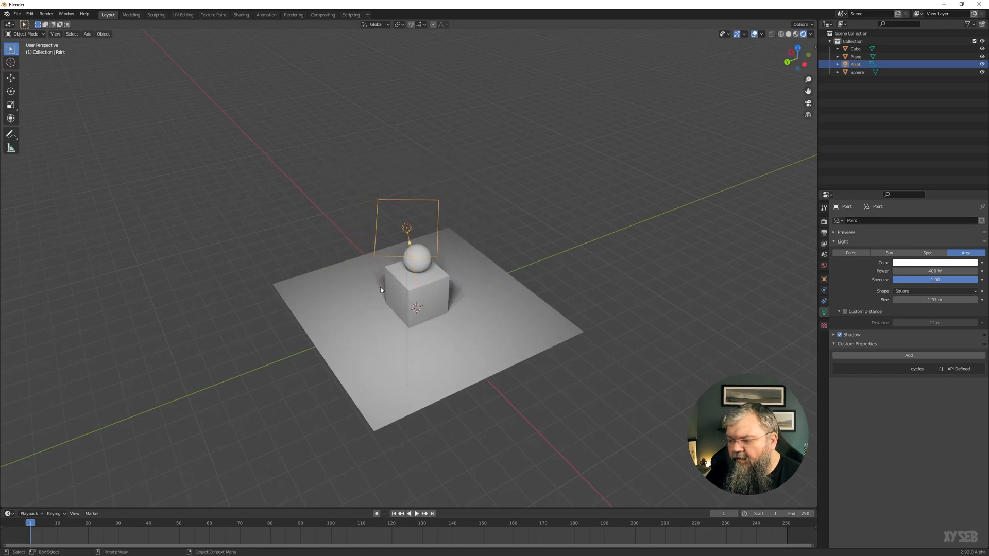
{"action": "middle_click_drag", "start_coordinate": [380, 286], "coordinate": [483, 316]}
{"action": "scroll", "coordinate": [389, 339], "scroll_direction": "up", "scroll_amount": 4}
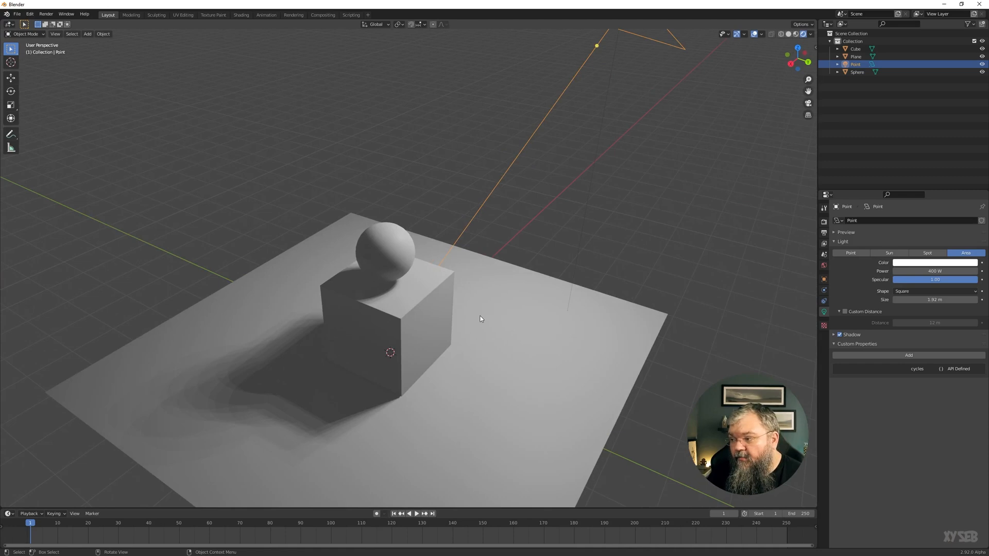
- Move the area light down close to the plane, beside the cube
{"action": "scroll", "coordinate": [480, 319], "scroll_direction": "down", "scroll_amount": 4}
{"action": "key", "text": "g"}
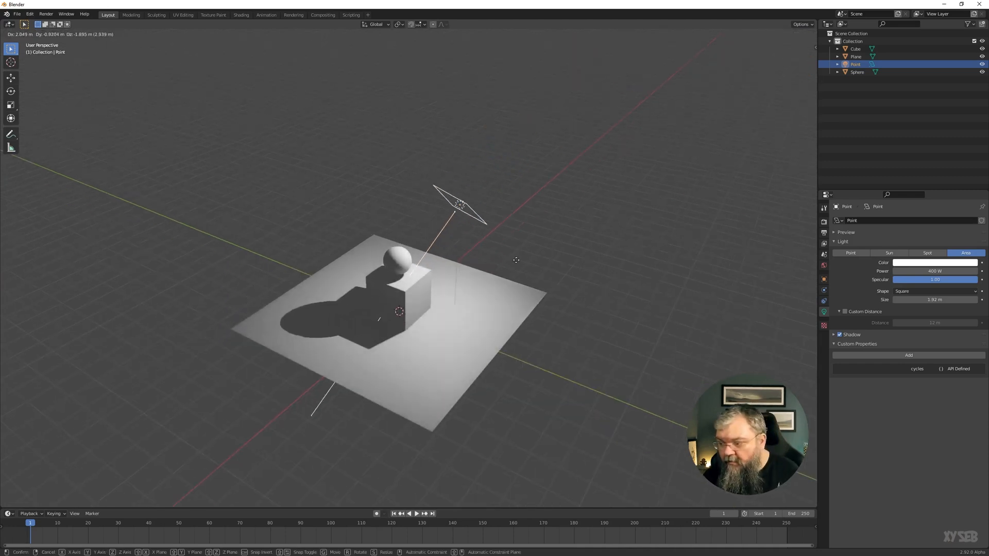
{"action": "left_click", "coordinate": [480, 307]}
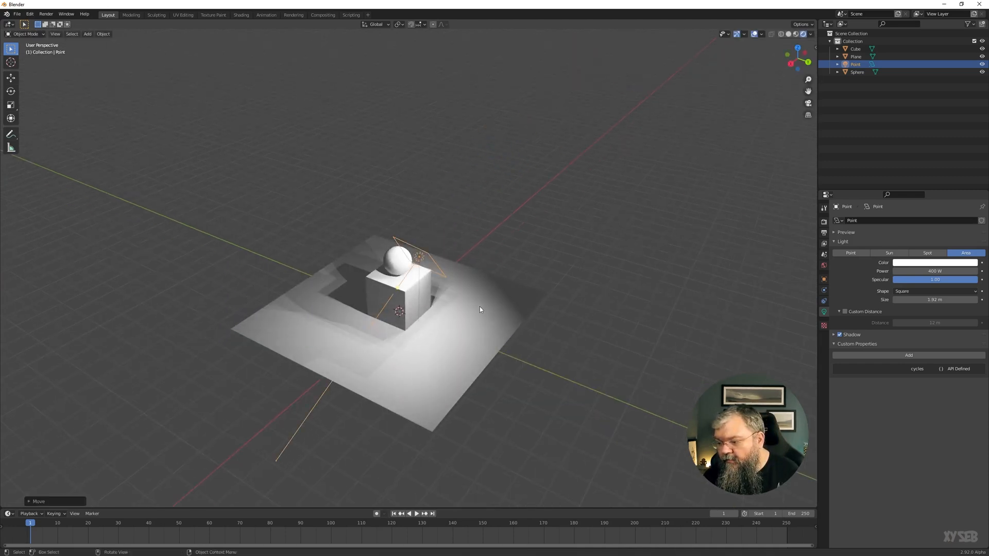
{"action": "middle_click_drag", "start_coordinate": [480, 307], "coordinate": [459, 309]}
{"action": "key", "text": "g"}
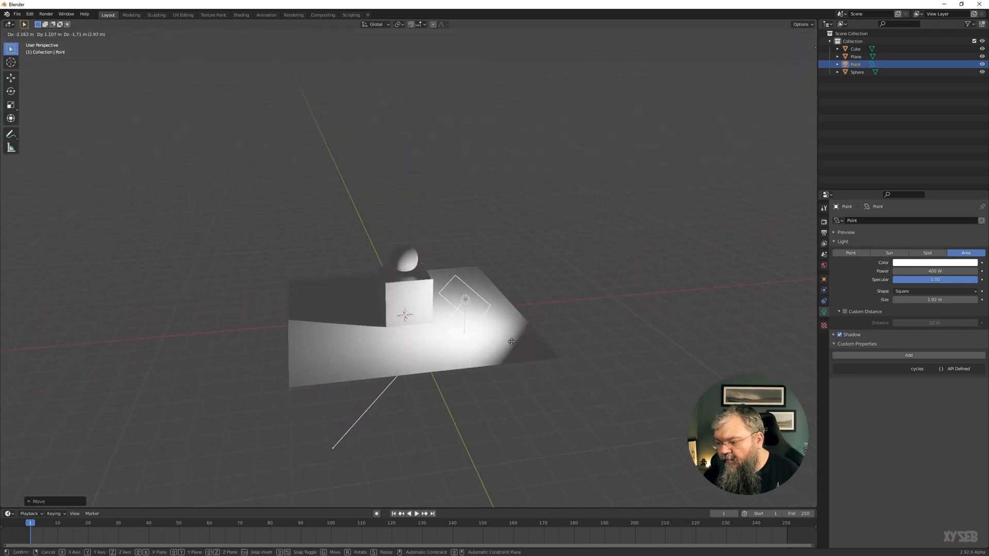
{"action": "left_click", "coordinate": [512, 344]}
- Rotate the area light to shine horizontally at the cube's side, and move it farther away from the cube
{"action": "middle_click_drag", "start_coordinate": [512, 344], "coordinate": [533, 315]}
{"action": "key", "text": "r"}
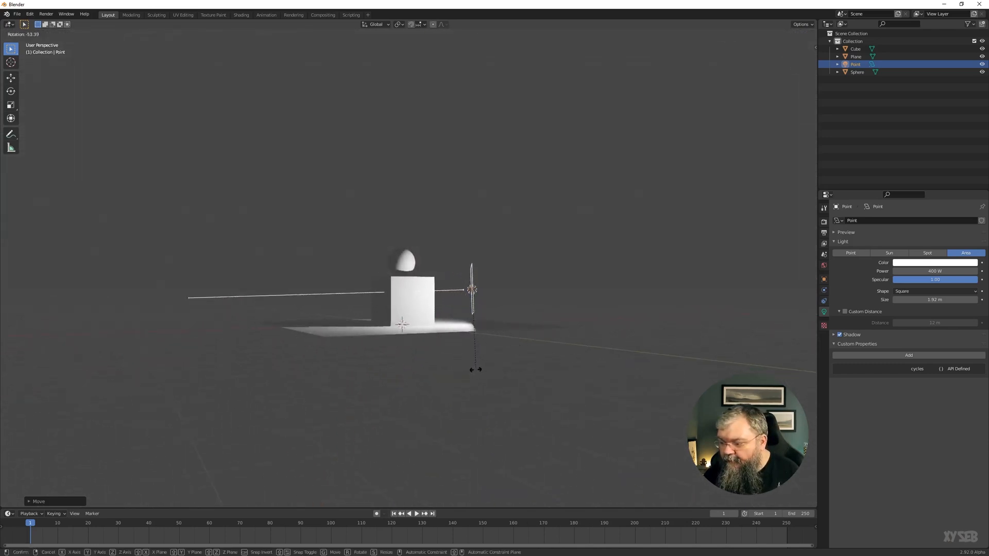
{"action": "left_click", "coordinate": [468, 364]}
{"action": "middle_click_drag", "start_coordinate": [468, 364], "coordinate": [395, 212]}
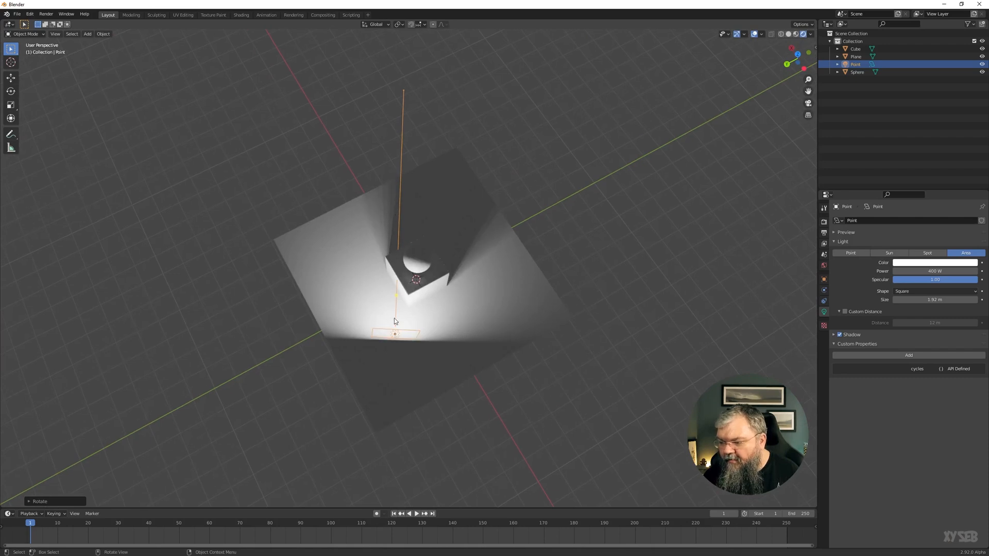
{"action": "middle_click_drag", "start_coordinate": [394, 321], "coordinate": [520, 278]}
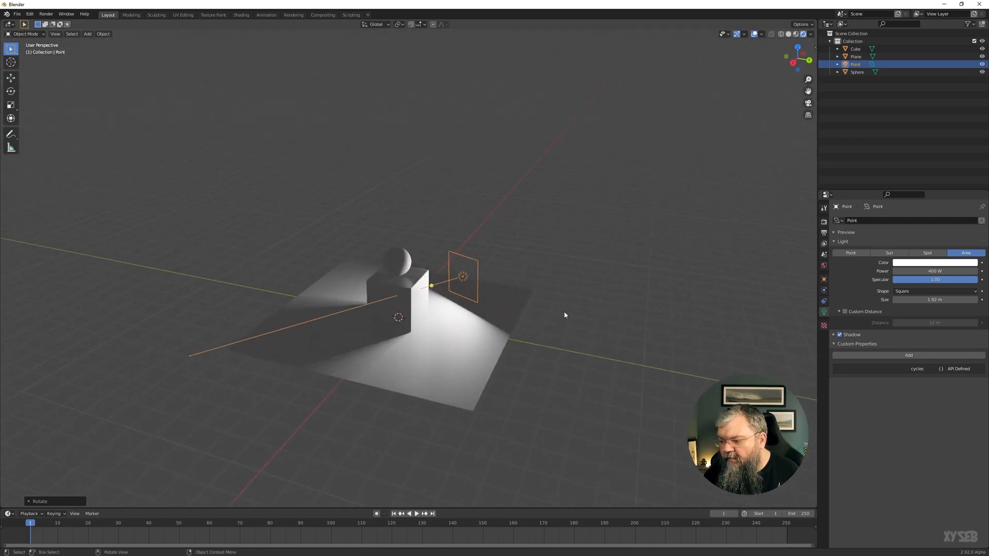
{"action": "middle_click_drag", "start_coordinate": [556, 273], "coordinate": [515, 275]}
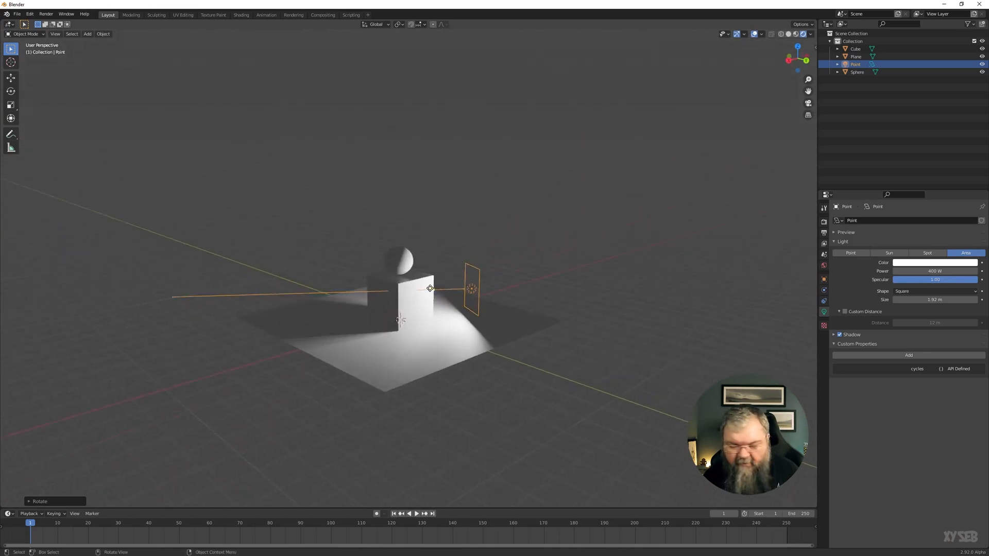
{"action": "key", "text": "g"}
{"action": "left_click", "coordinate": [486, 284]}
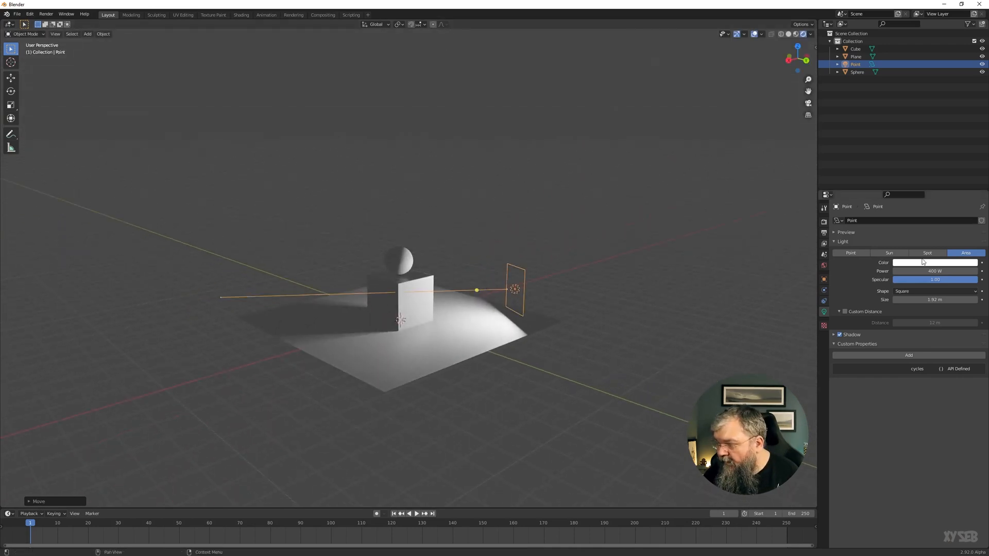
- Change the area light's shape to Rectangle and size it to 2.78 m in X and 1.19 m in Y
{"action": "left_click", "coordinate": [921, 291]}
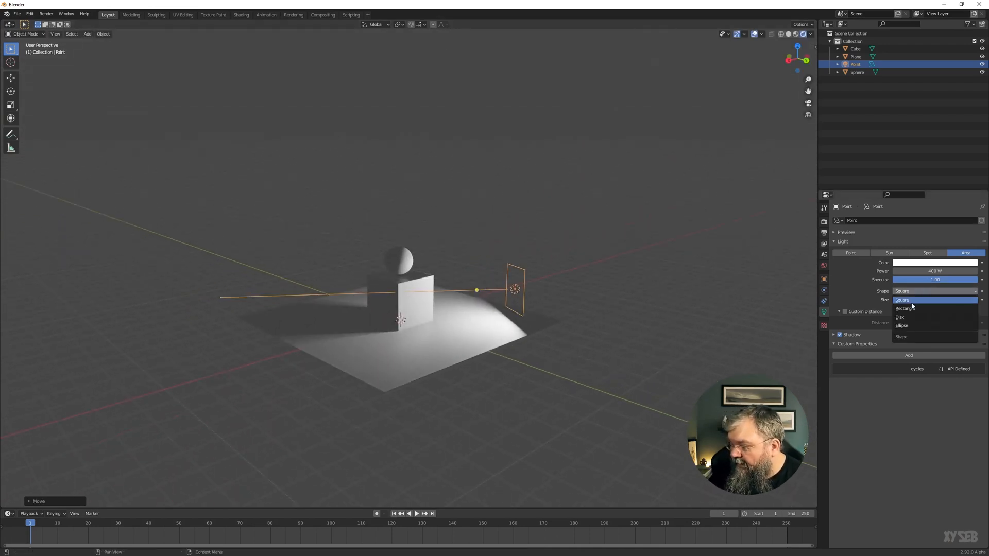
{"action": "left_click", "coordinate": [907, 307]}
{"action": "left_click_drag", "start_coordinate": [909, 300], "coordinate": [937, 307]}
- Select the plane and lower its material's roughness to make the surface reflect the area light
{"action": "middle_click_drag", "start_coordinate": [566, 314], "coordinate": [524, 379]}
{"action": "left_click", "coordinate": [523, 380]}
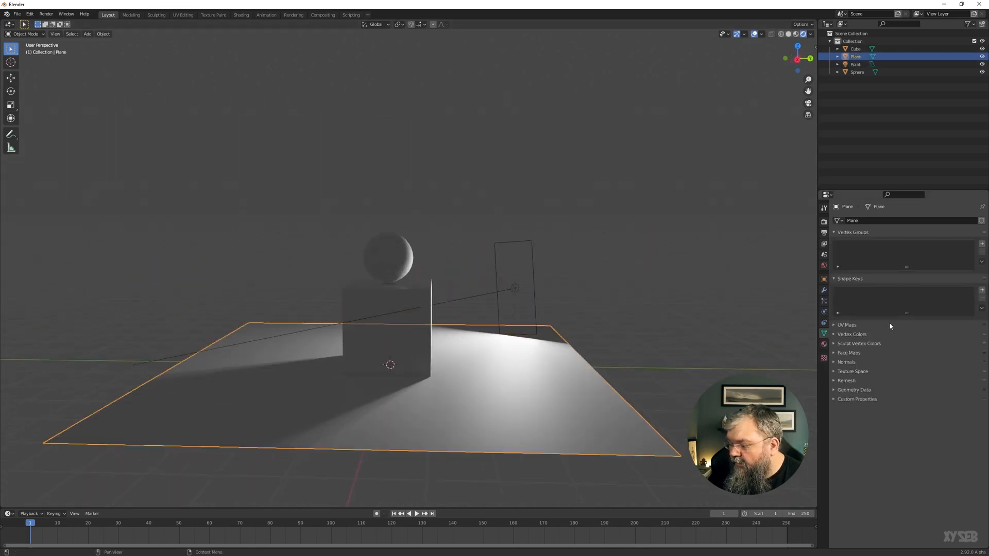
{"action": "left_click", "coordinate": [824, 344]}
{"action": "left_click_drag", "start_coordinate": [929, 416], "coordinate": [911, 416]}
- Select the area light again, rotate it slightly to level its beam, and widen its Y size to about 2.23 m
{"action": "left_click", "coordinate": [517, 287]}
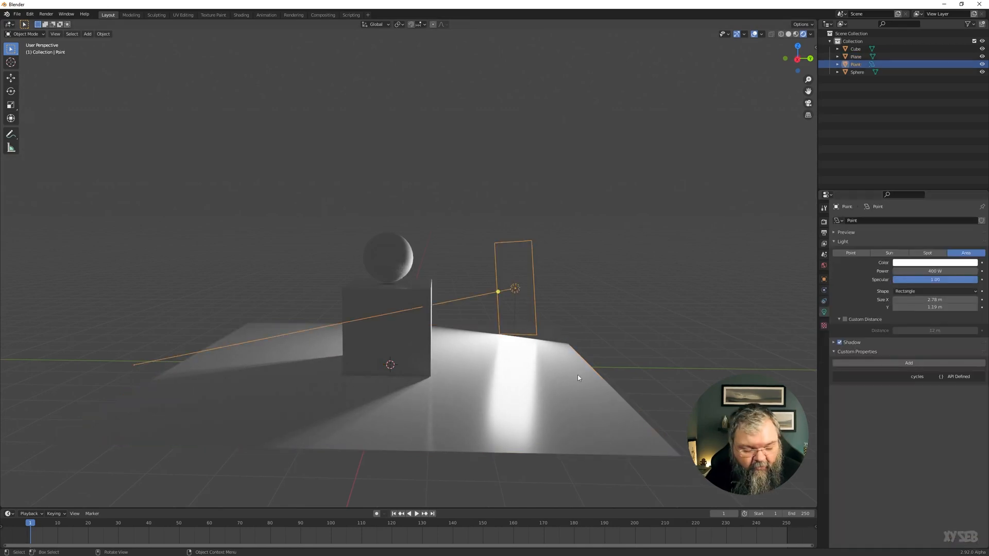
{"action": "key", "text": "r"}
{"action": "left_click", "coordinate": [591, 404]}
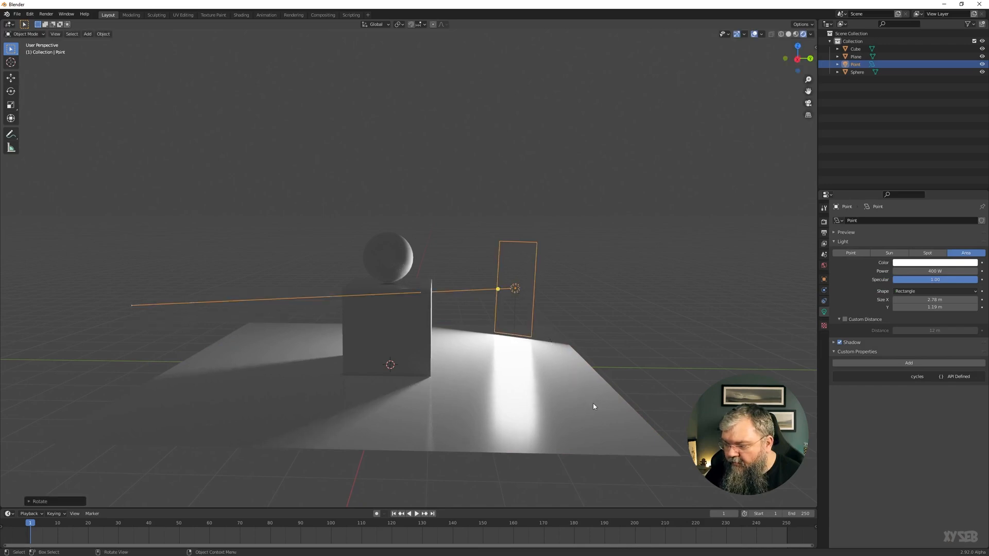
{"action": "mouse_move", "coordinate": [935, 307]}
{"action": "left_mouse_down"}
{"action": "mouse_move", "coordinate": [950, 307]}
{"action": "mouse_move", "coordinate": [912, 307]}
{"action": "mouse_move", "coordinate": [939, 307]}
{"action": "left_mouse_up"}
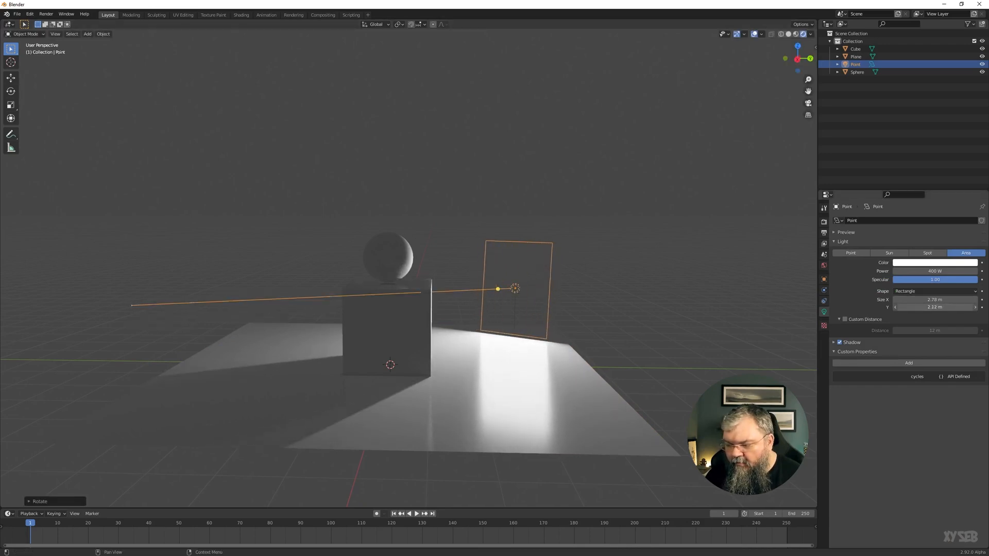
- Try the Disk shape on the area light and view its round reflection on the plane
{"action": "middle_click_drag", "start_coordinate": [634, 309], "coordinate": [565, 325]}
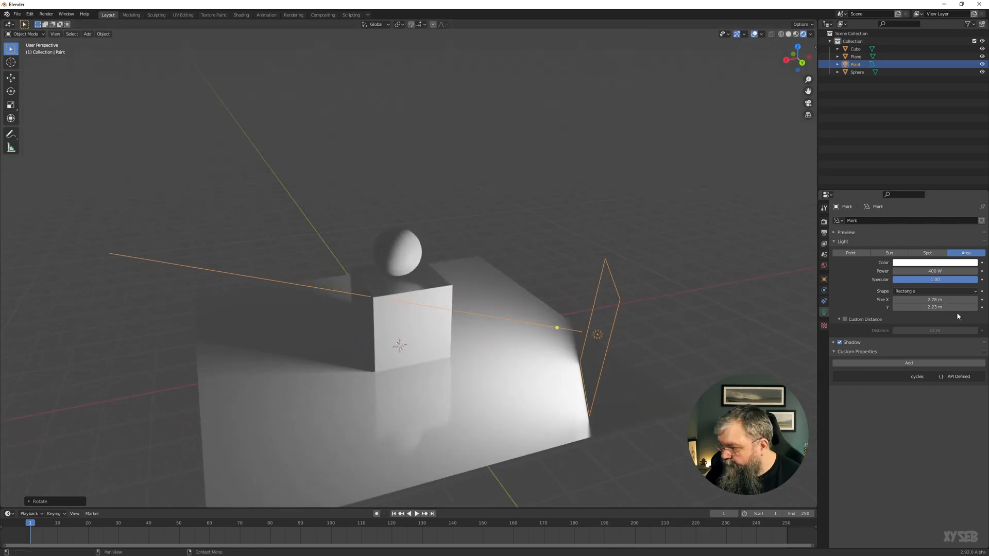
{"action": "left_click", "coordinate": [955, 291]}
{"action": "left_click", "coordinate": [913, 316]}
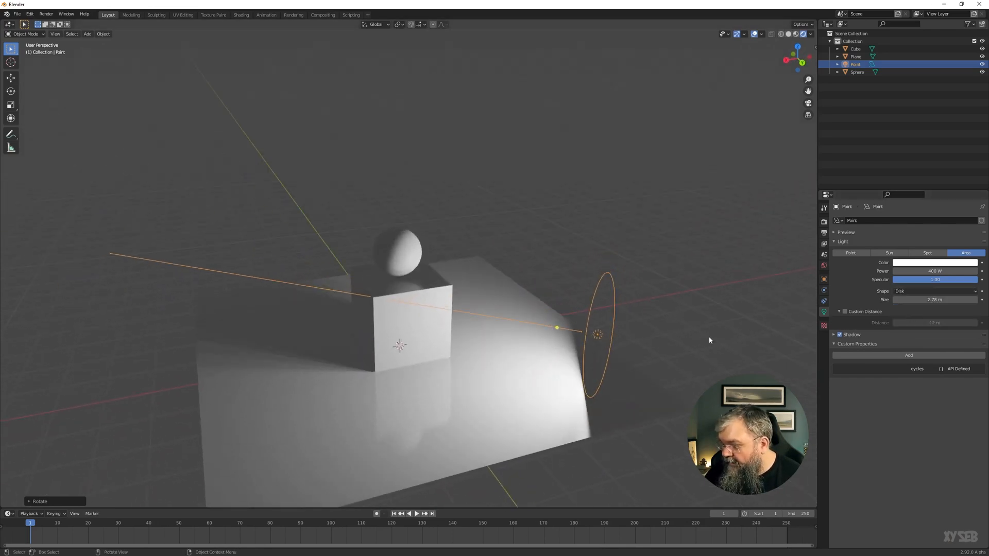
{"action": "middle_click_drag", "start_coordinate": [708, 336], "coordinate": [717, 320]}
- Try the Ellipse shape on the area light with its X size reduced to 2.15 m
{"action": "left_click", "coordinate": [932, 291]}
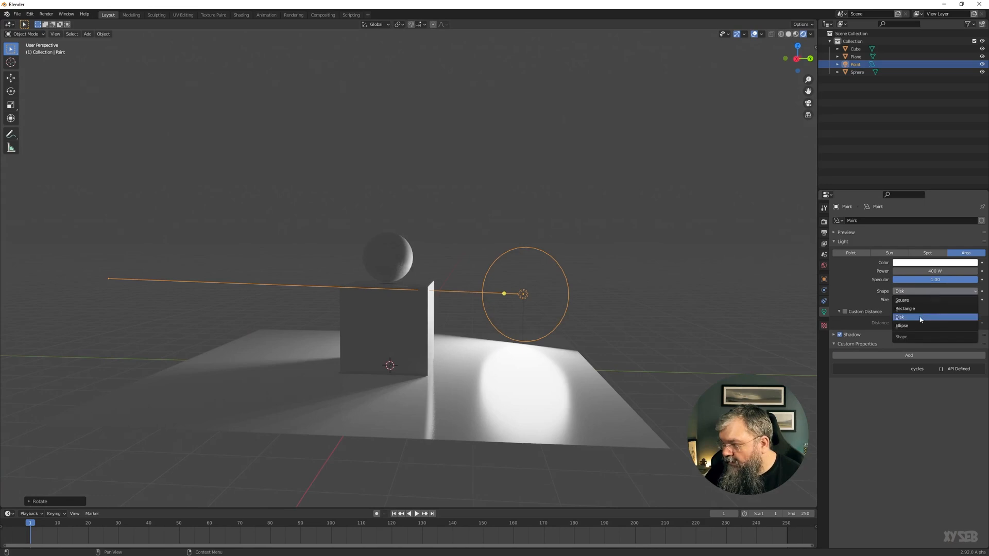
{"action": "left_click", "coordinate": [922, 319]}
{"action": "mouse_move", "coordinate": [937, 300]}
{"action": "left_mouse_down"}
{"action": "mouse_move", "coordinate": [904, 300]}
{"action": "mouse_move", "coordinate": [924, 300]}
{"action": "left_mouse_up"}
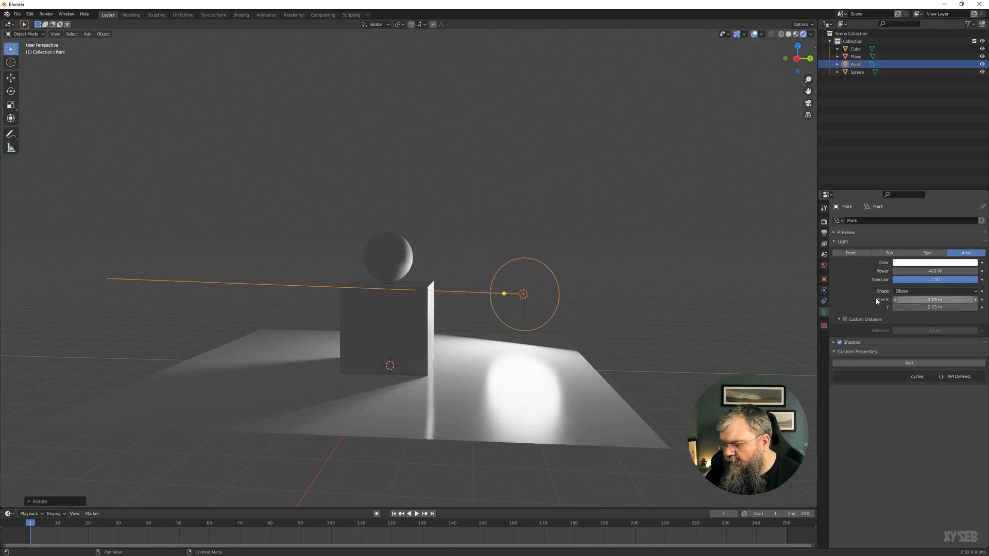
{"action": "middle_click_drag", "start_coordinate": [670, 280], "coordinate": [624, 313]}
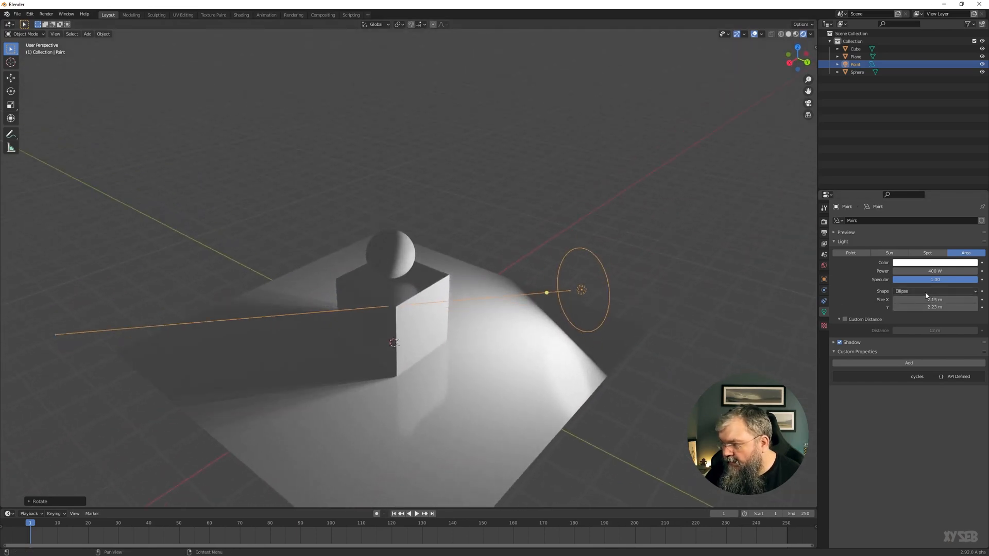
- Set the area light's shape back to Square and enlarge it in the viewport to about 2.44 m
{"action": "left_click", "coordinate": [922, 292]}
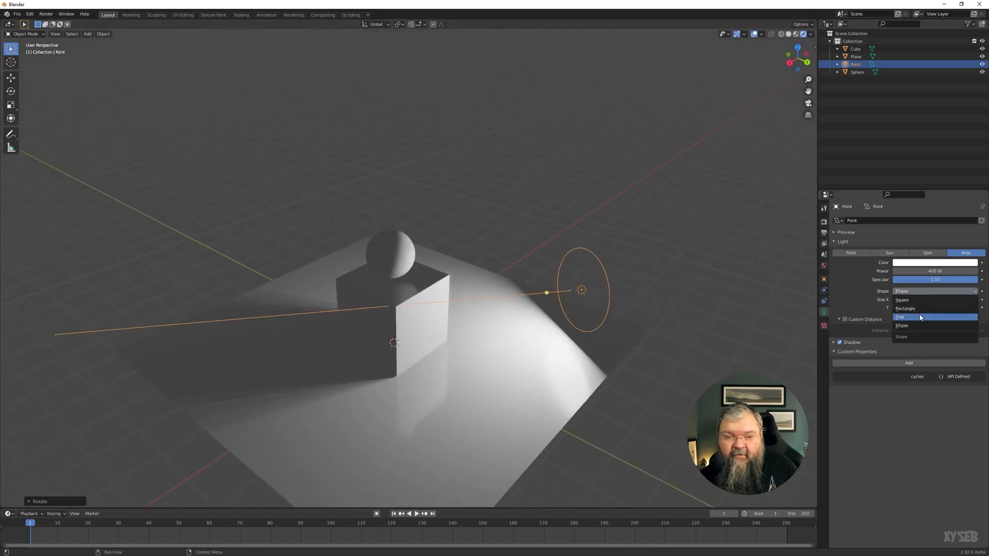
{"action": "left_click", "coordinate": [905, 300]}
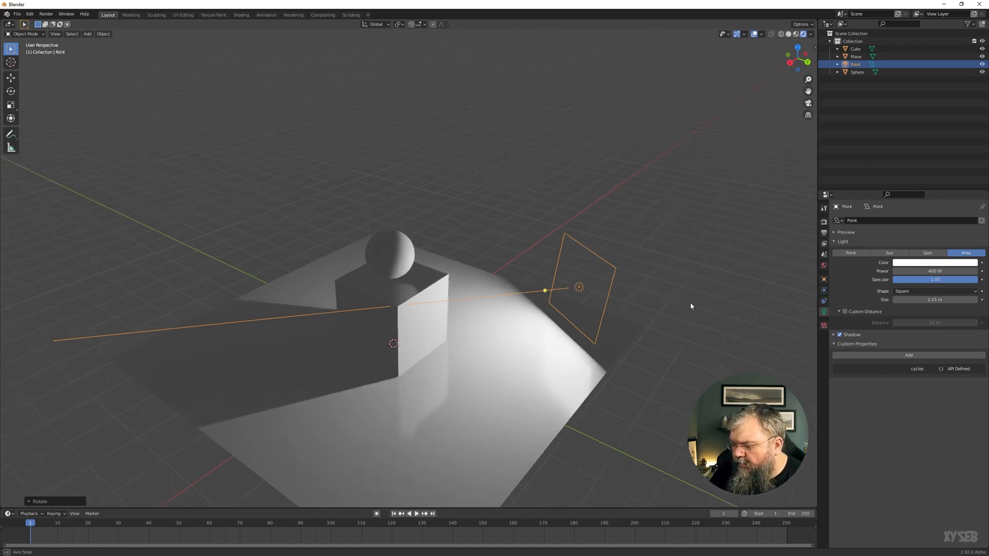
{"action": "mouse_move", "coordinate": [690, 301]}
{"action": "middle_mouse_down"}
{"action": "mouse_move", "coordinate": [726, 287]}
{"action": "mouse_move", "coordinate": [710, 309]}
{"action": "mouse_move", "coordinate": [702, 304]}
{"action": "middle_mouse_up"}
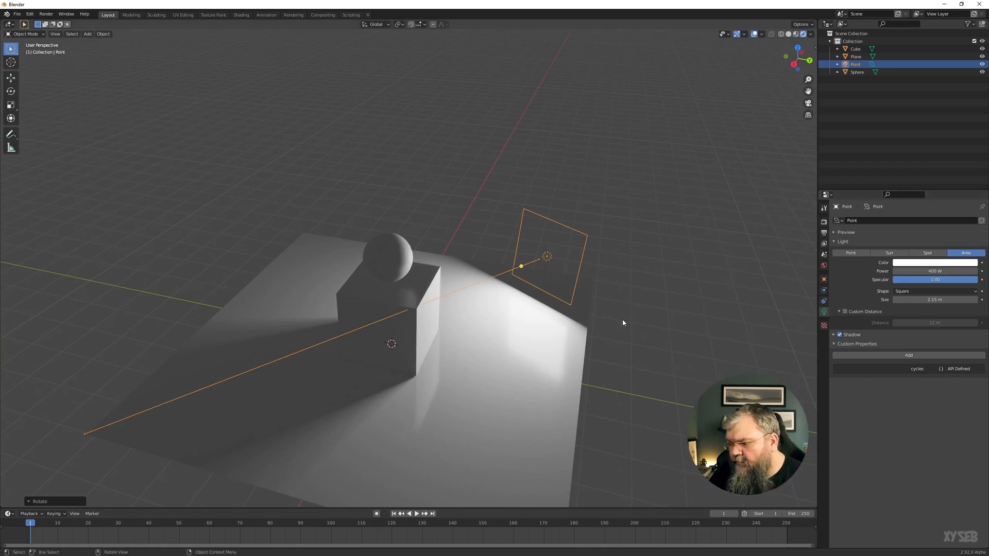
{"action": "middle_click_drag", "start_coordinate": [622, 322], "coordinate": [603, 292]}
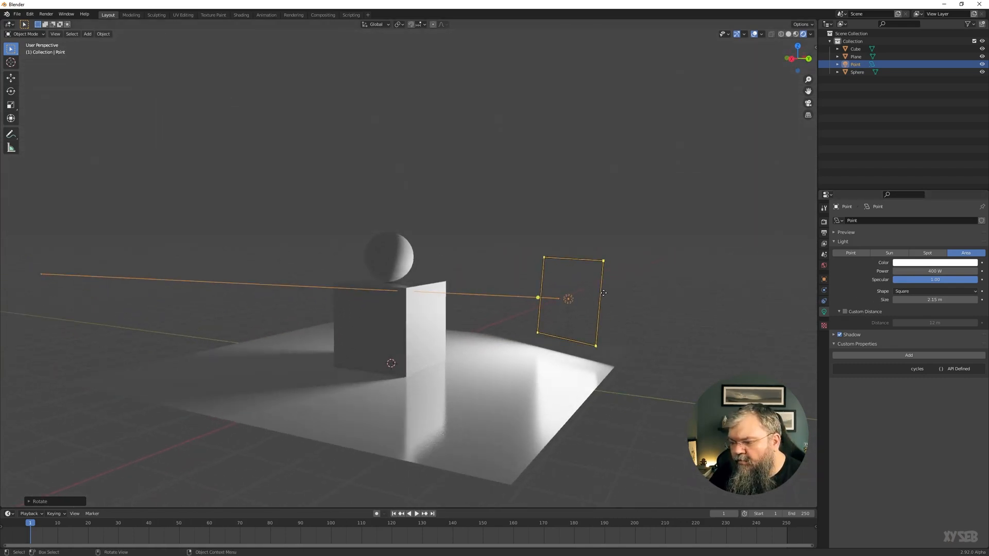
{"action": "left_click_drag", "start_coordinate": [606, 259], "coordinate": [613, 255]}
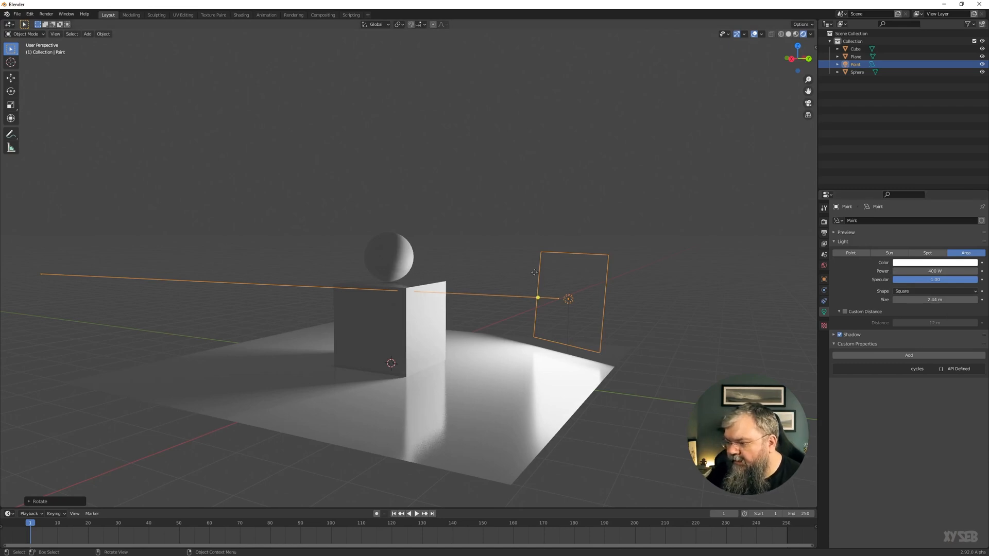
{"action": "mouse_move", "coordinate": [515, 284]}
{"action": "middle_mouse_down"}
{"action": "mouse_move", "coordinate": [532, 245]}
{"action": "mouse_move", "coordinate": [505, 273]}
{"action": "mouse_move", "coordinate": [512, 264]}
{"action": "middle_mouse_up"}
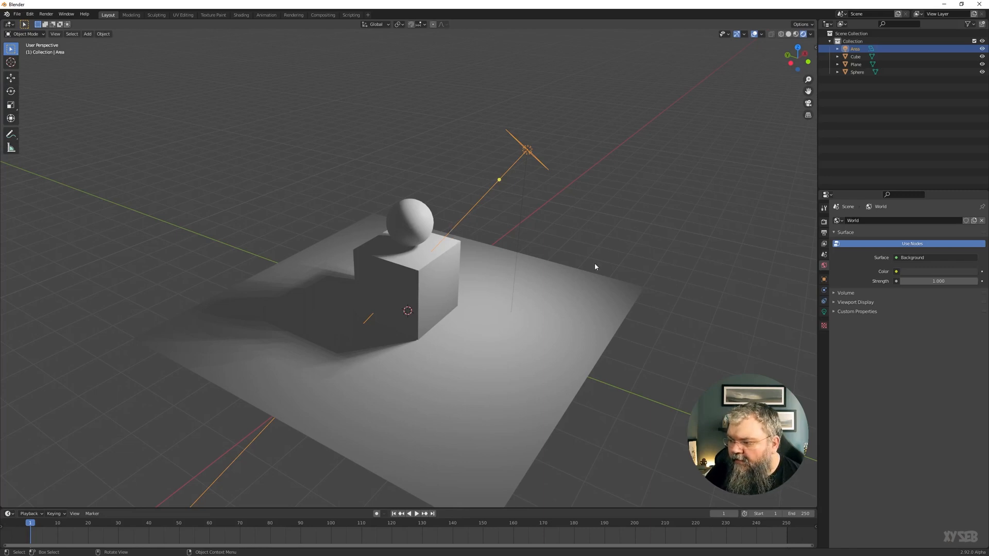
{"action": "scroll", "coordinate": [450, 208], "scroll_direction": "down", "scroll_amount": 2}
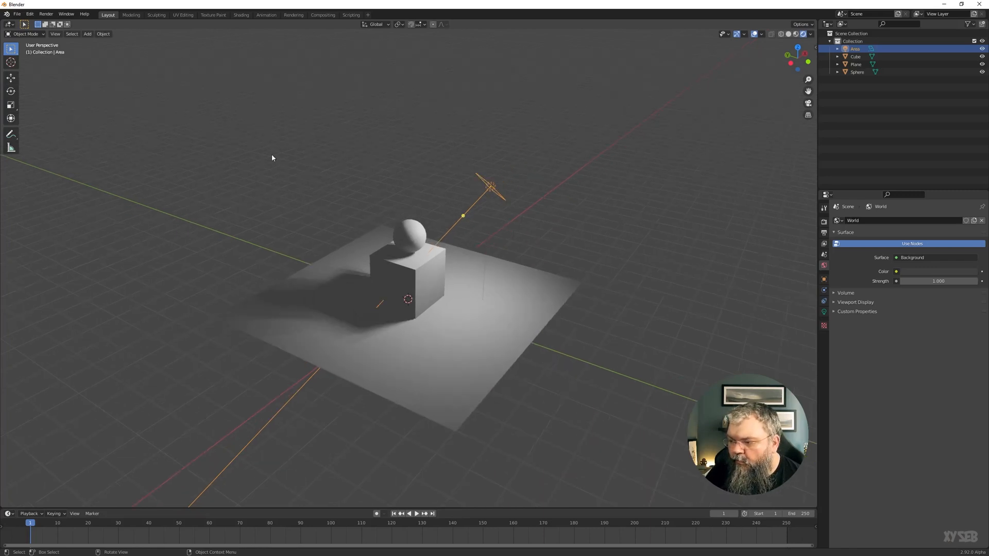
{"action": "middle_click_drag", "start_coordinate": [449, 271], "coordinate": [356, 122]}
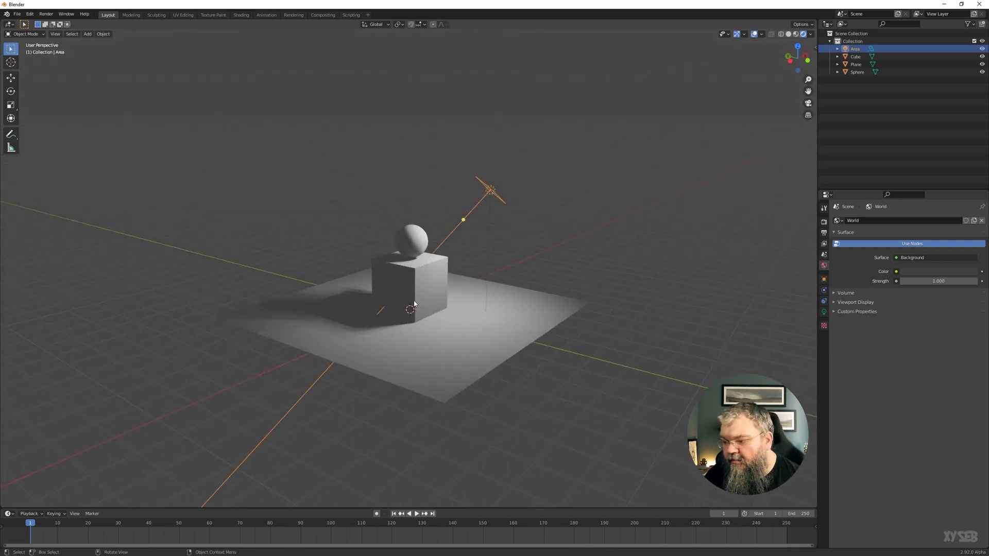
{"action": "middle_click_drag", "start_coordinate": [711, 303], "coordinate": [495, 341]}
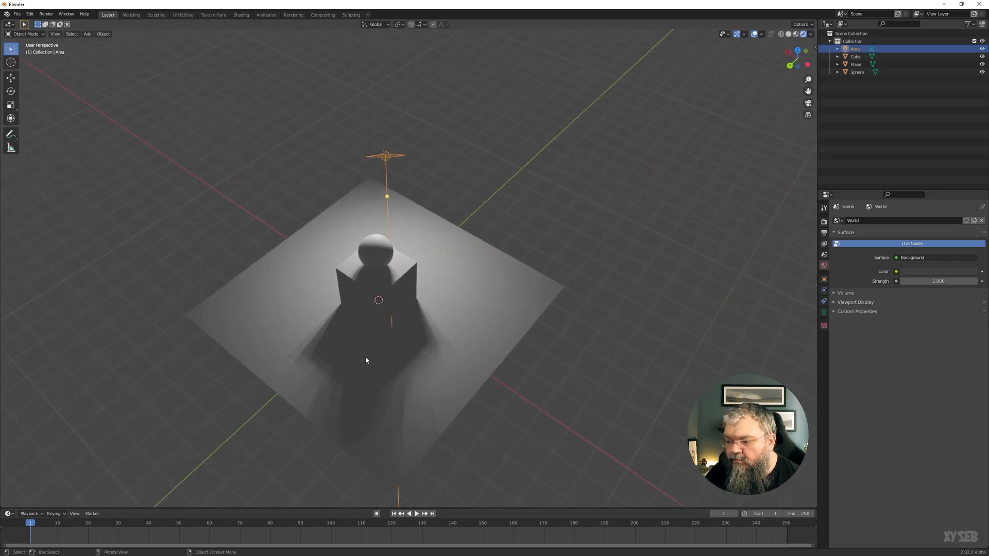
{"action": "middle_click_drag", "start_coordinate": [366, 360], "coordinate": [369, 336]}
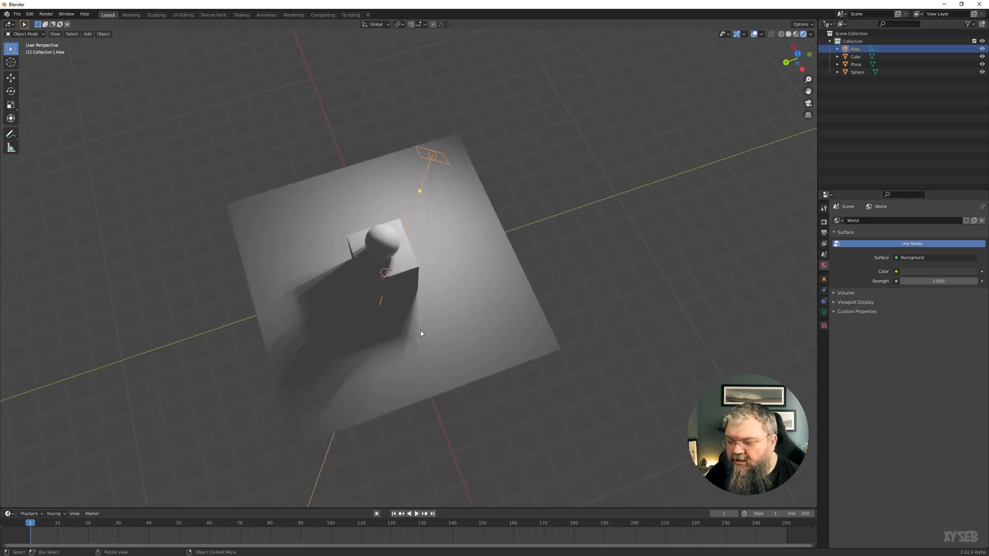
- Set the world background's strength to 0 to light the scene with the area light alone
{"action": "middle_click_drag", "start_coordinate": [476, 334], "coordinate": [399, 298]}
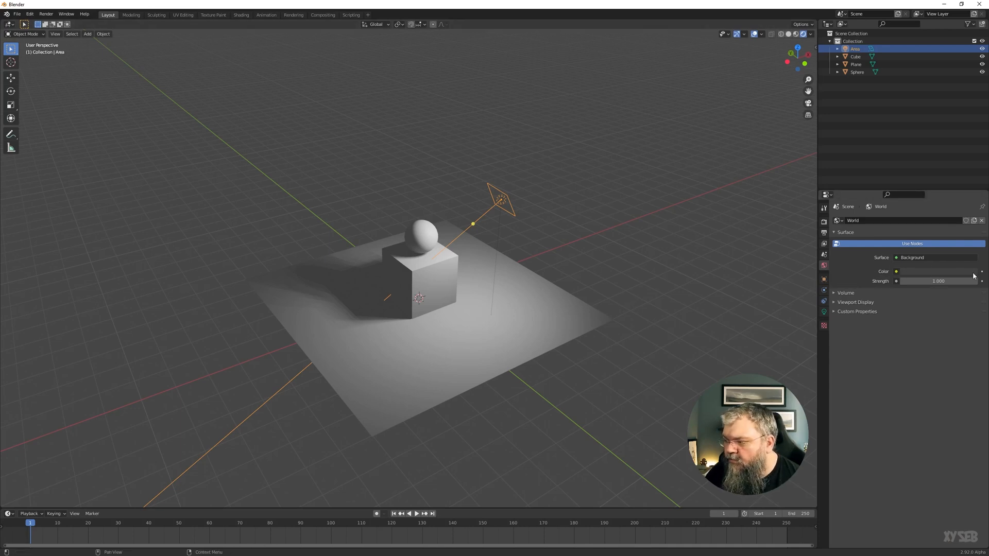
{"action": "left_click", "coordinate": [924, 271]}
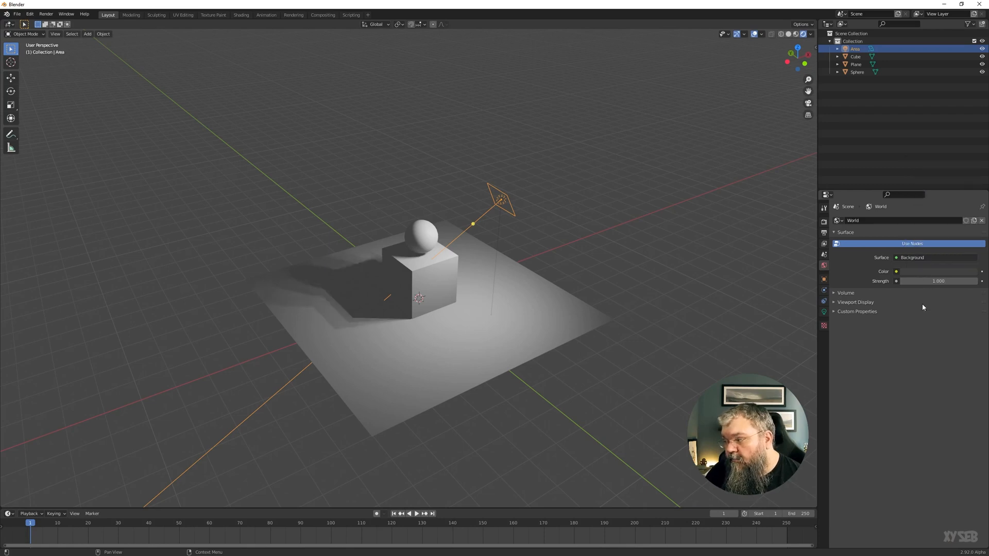
{"action": "left_click", "coordinate": [938, 281]}
{"action": "type", "text": "0"}
{"action": "key", "text": "Return"}
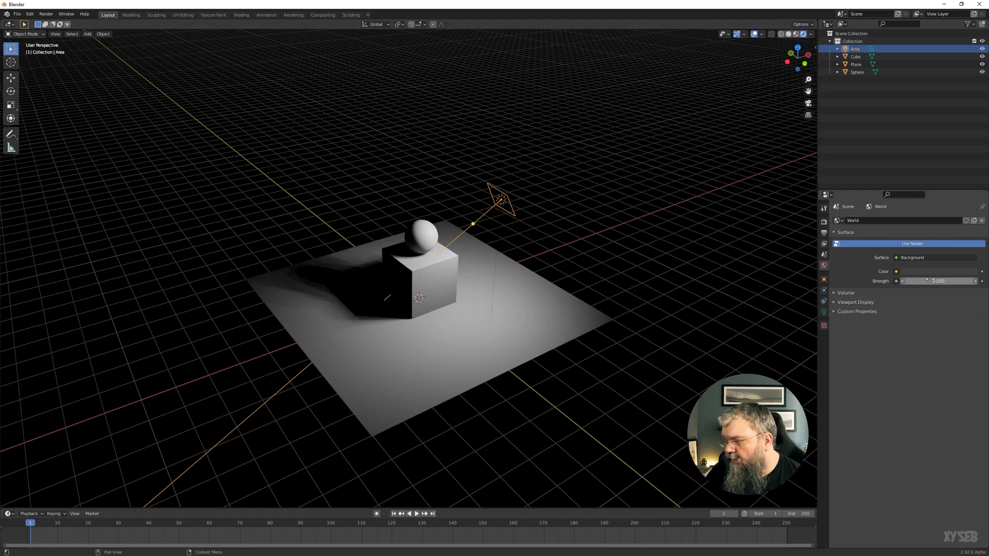
- Try a world background strength of about 22.7, and set it back to 1
{"action": "left_click_drag", "start_coordinate": [939, 282], "coordinate": [974, 281]}
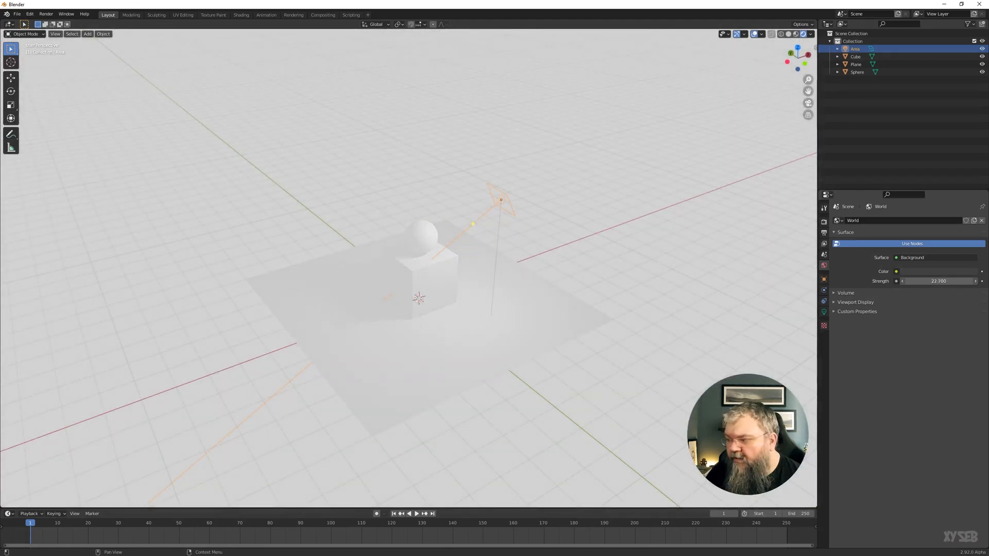
{"action": "left_click", "coordinate": [938, 281]}
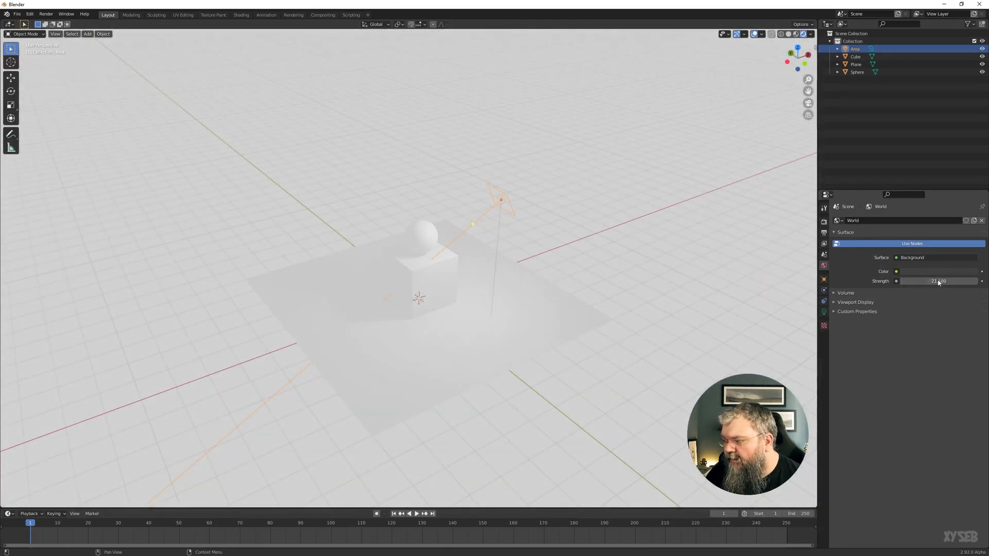
{"action": "type", "text": "21.1"}
{"action": "key", "text": "BackSpace"}
{"action": "key", "text": "BackSpace"}
{"action": "key", "text": "BackSpace"}
{"action": "key", "text": "BackSpace"}
{"action": "type", "text": "1"}
{"action": "key", "text": "Return"}
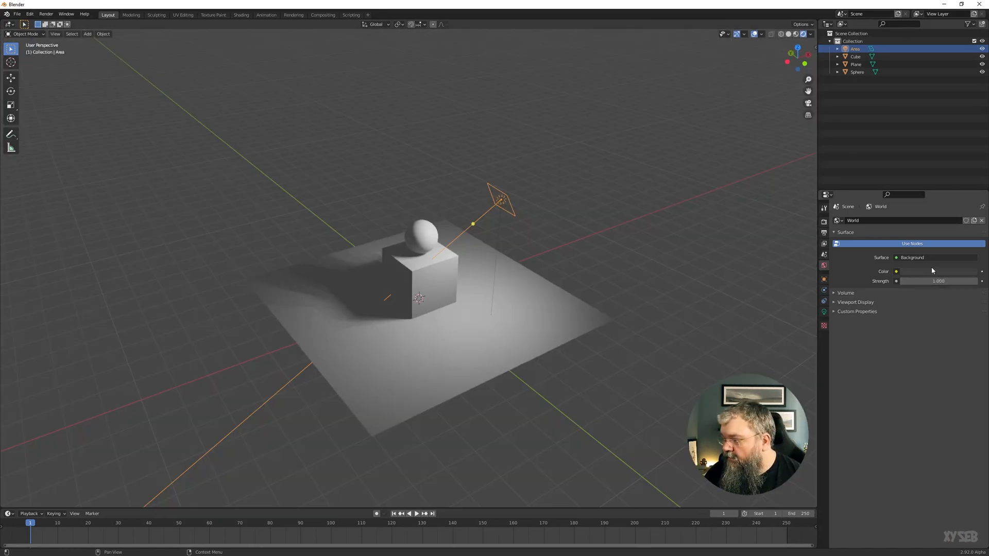
- Tint the world background dark blue and give the area light a pale warm pink color
{"action": "left_click", "coordinate": [931, 271]}
{"action": "left_click", "coordinate": [939, 210]}
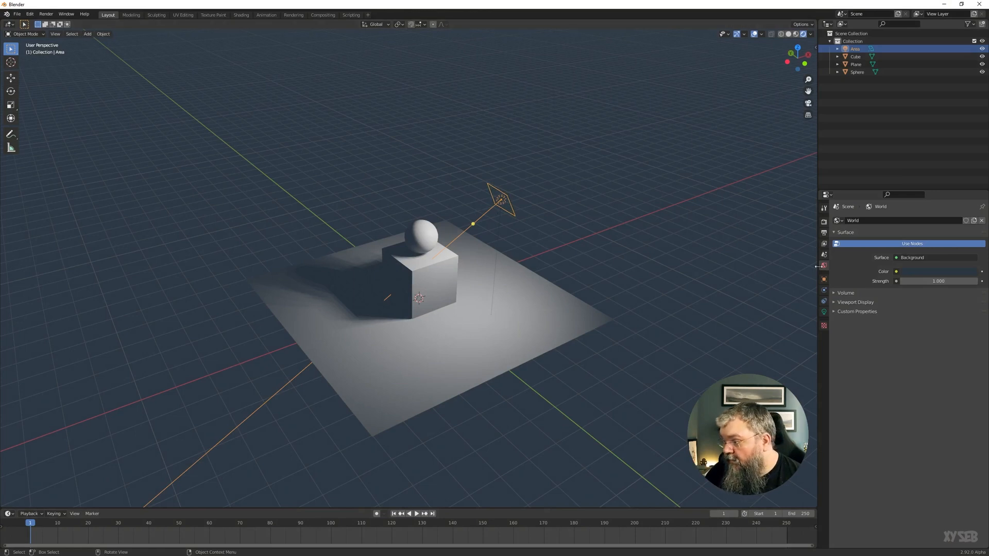
{"action": "left_click", "coordinate": [824, 312]}
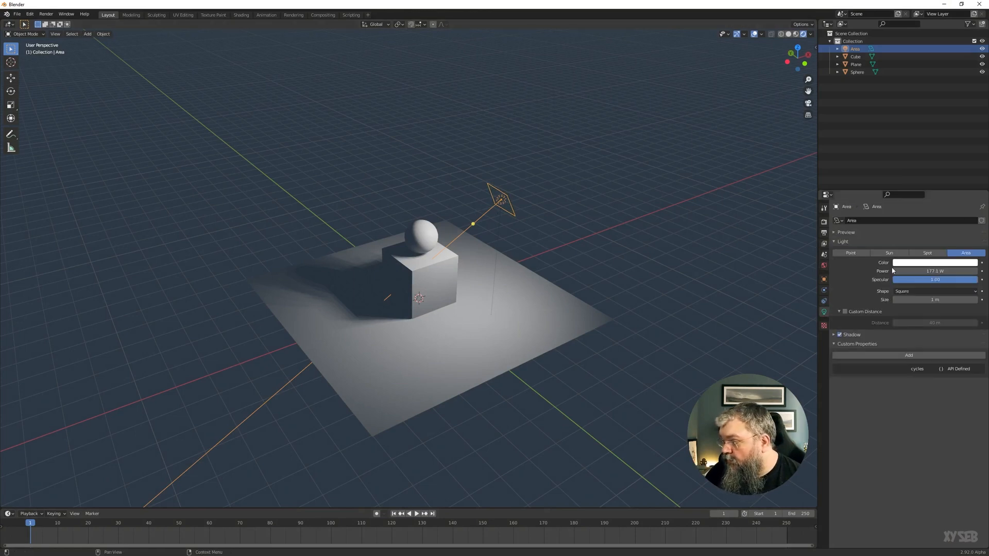
{"action": "left_click", "coordinate": [931, 265]}
{"action": "left_click_drag", "start_coordinate": [938, 188], "coordinate": [936, 191]}
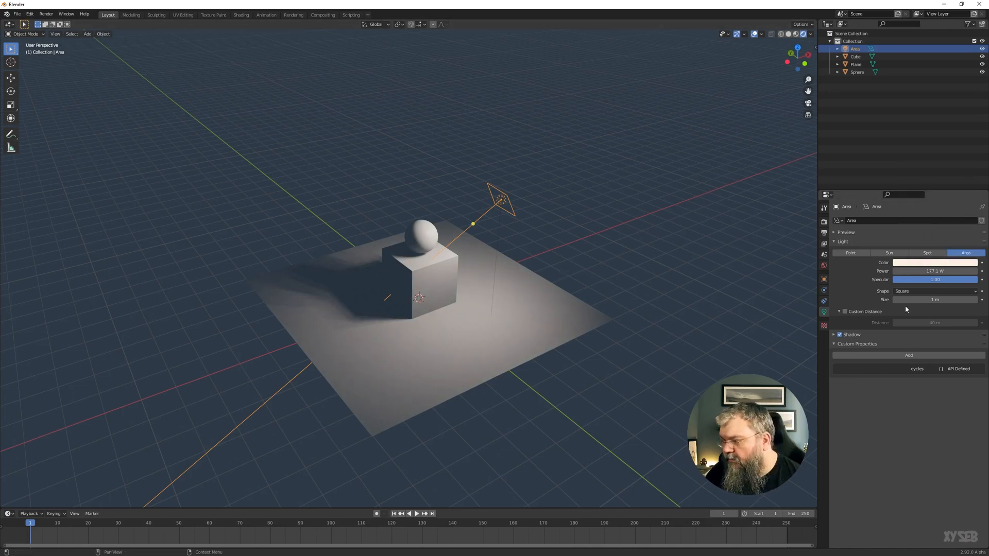
- Lower the world background's strength to 0.3
{"action": "left_click", "coordinate": [824, 265]}
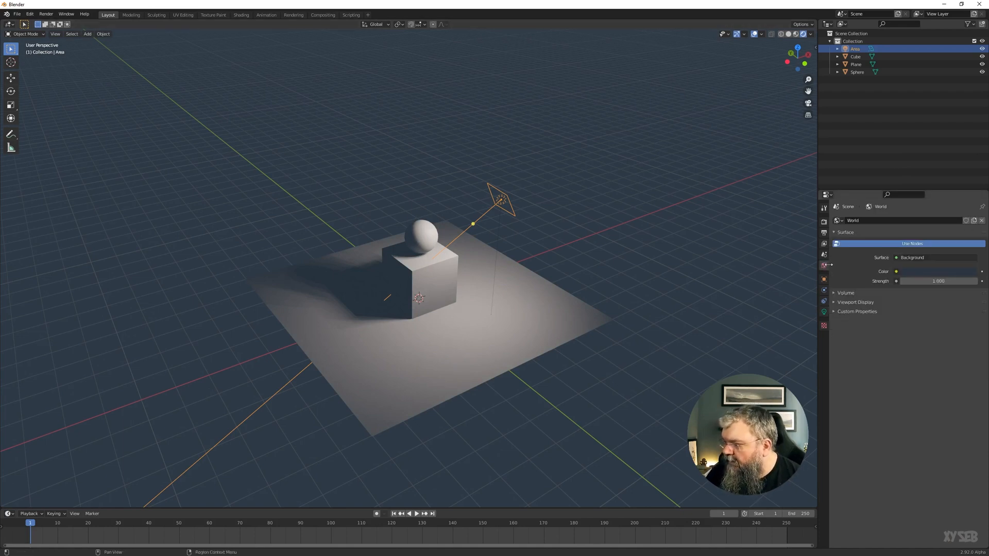
{"action": "left_click_drag", "start_coordinate": [938, 281], "coordinate": [919, 281]}
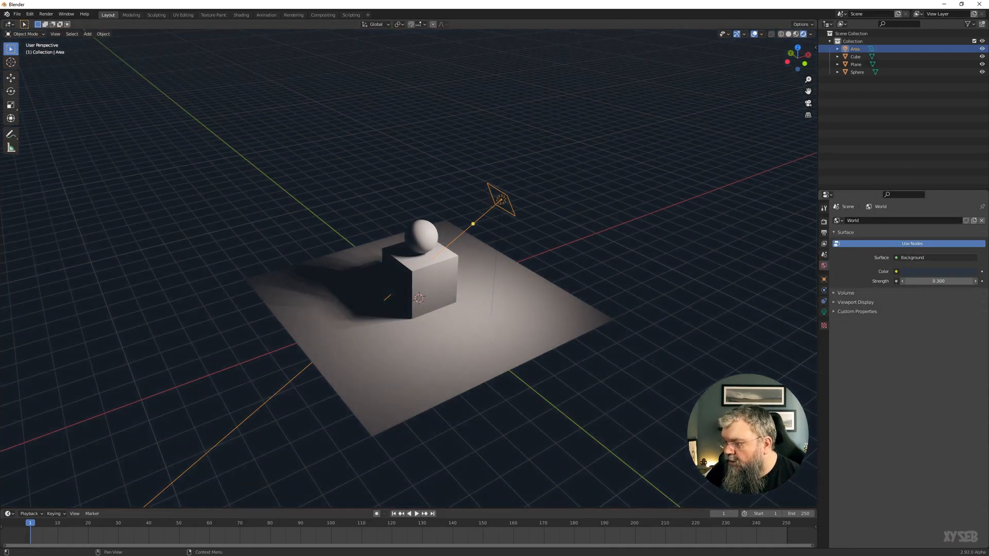
{"action": "middle_click_drag", "start_coordinate": [535, 266], "coordinate": [483, 277]}
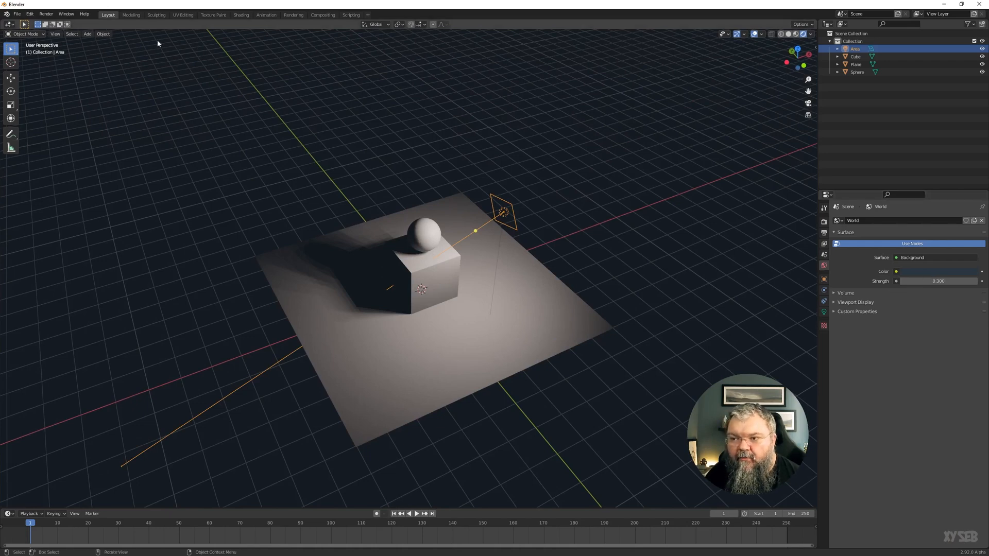
- In the Shading workspace, delete the unconnected courtyard.exr node from the world nodes and rearrange the Background and World Output nodes
{"action": "left_click", "coordinate": [242, 15]}
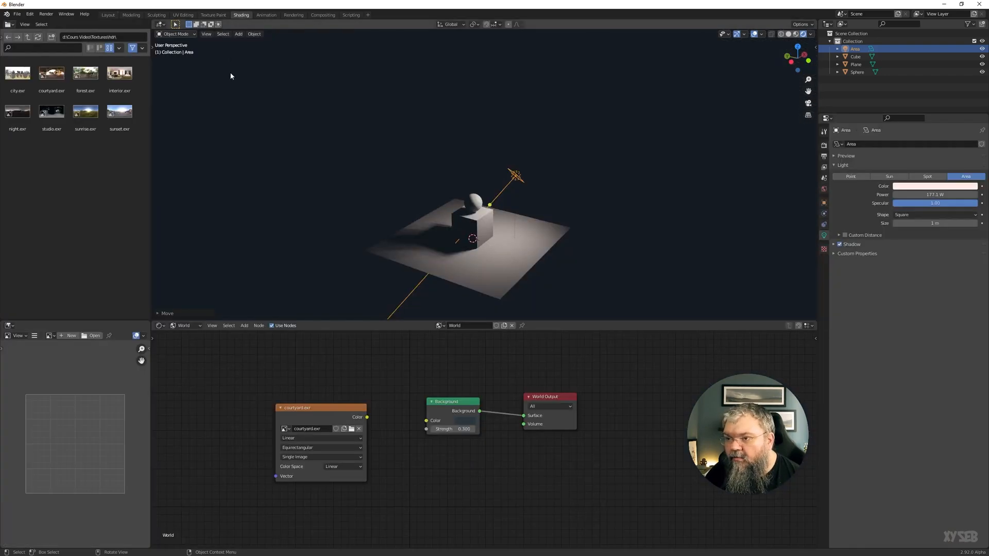
{"action": "left_click", "coordinate": [314, 415]}
{"action": "key", "text": "x"}
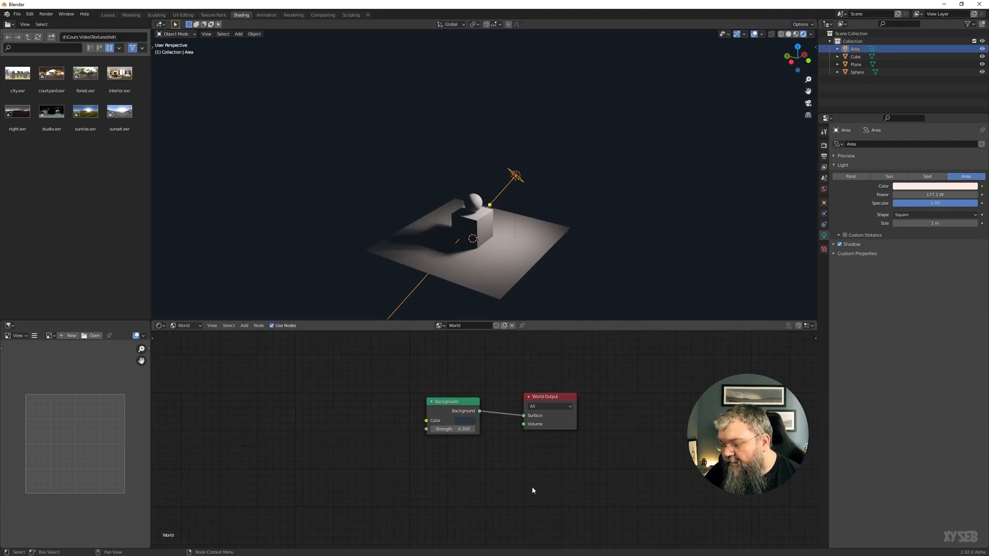
{"action": "left_click_drag", "start_coordinate": [451, 407], "coordinate": [427, 407]}
{"action": "left_click_drag", "start_coordinate": [546, 396], "coordinate": [504, 388]}
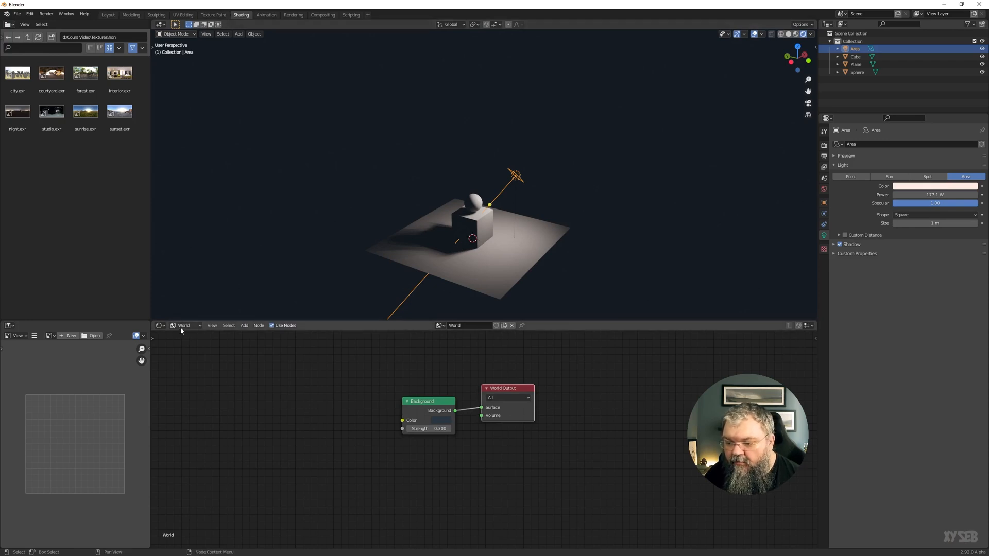
{"action": "left_click", "coordinate": [182, 326]}
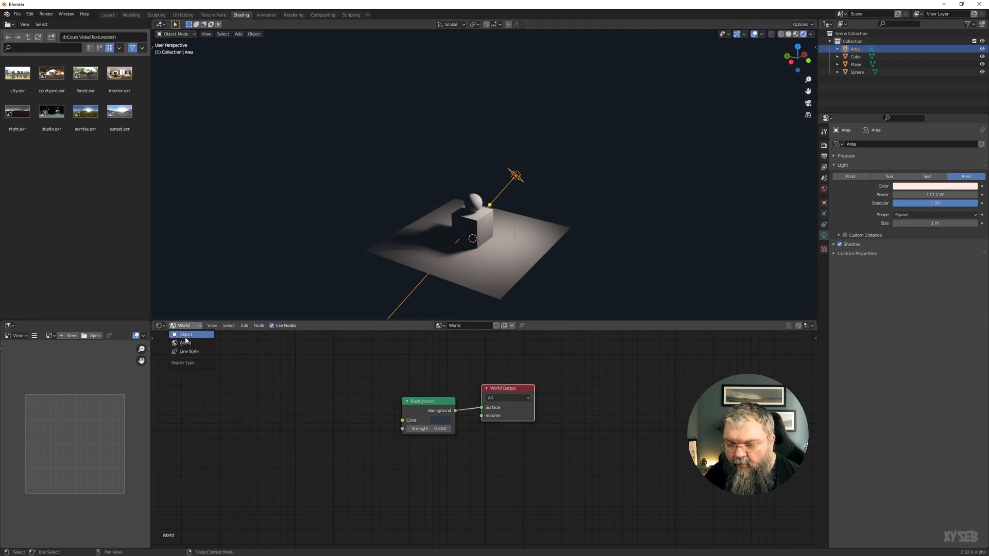
{"action": "left_click", "coordinate": [190, 327]}
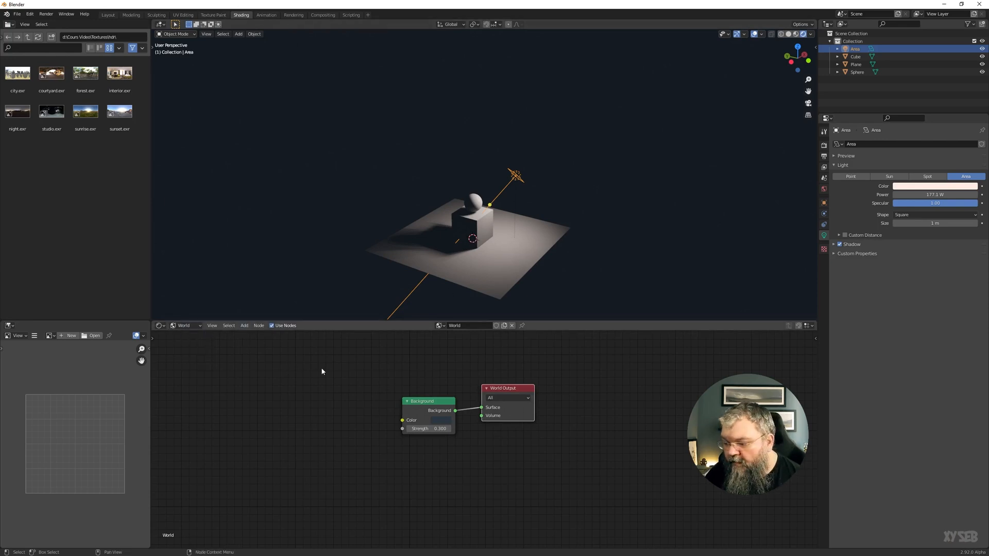
{"action": "mouse_move", "coordinate": [450, 405]}
{"action": "left_mouse_down"}
{"action": "mouse_move", "coordinate": [402, 408]}
{"action": "mouse_move", "coordinate": [443, 399]}
{"action": "left_mouse_up"}
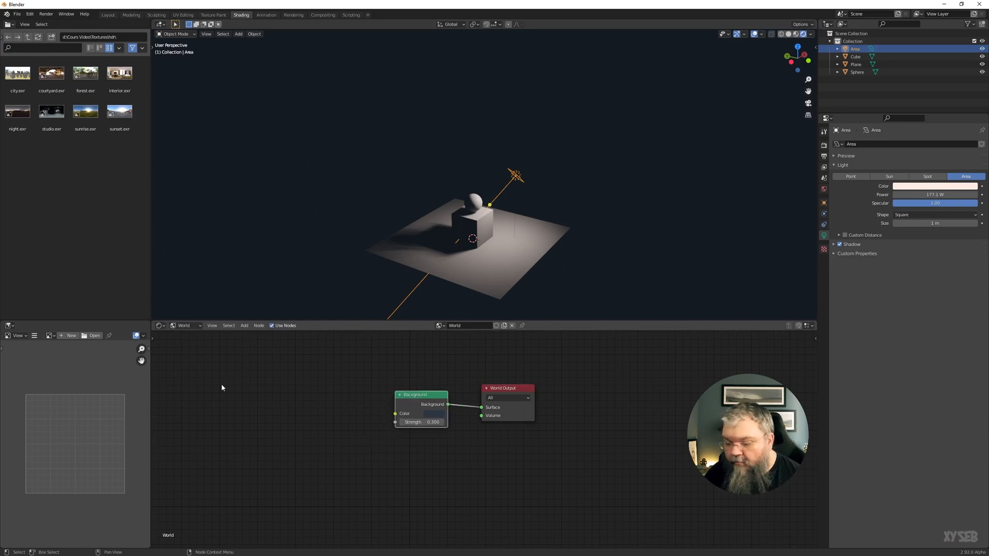
- Add an Environment Texture node to the world nodes and place it before the Background node
{"action": "key", "text": "shift+a"}
{"action": "mouse_move", "coordinate": [243, 424]}
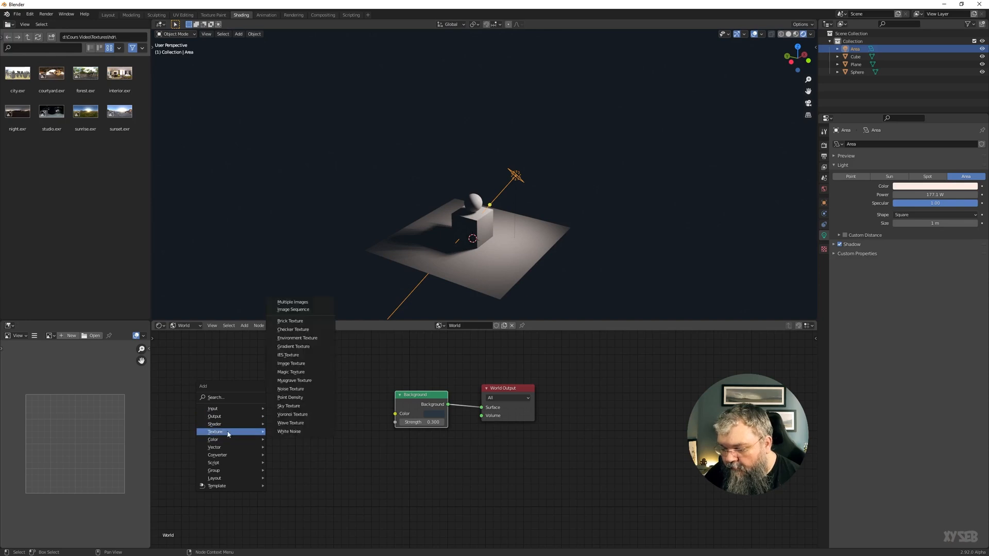
{"action": "left_click", "coordinate": [302, 338]}
{"action": "left_click", "coordinate": [316, 395]}
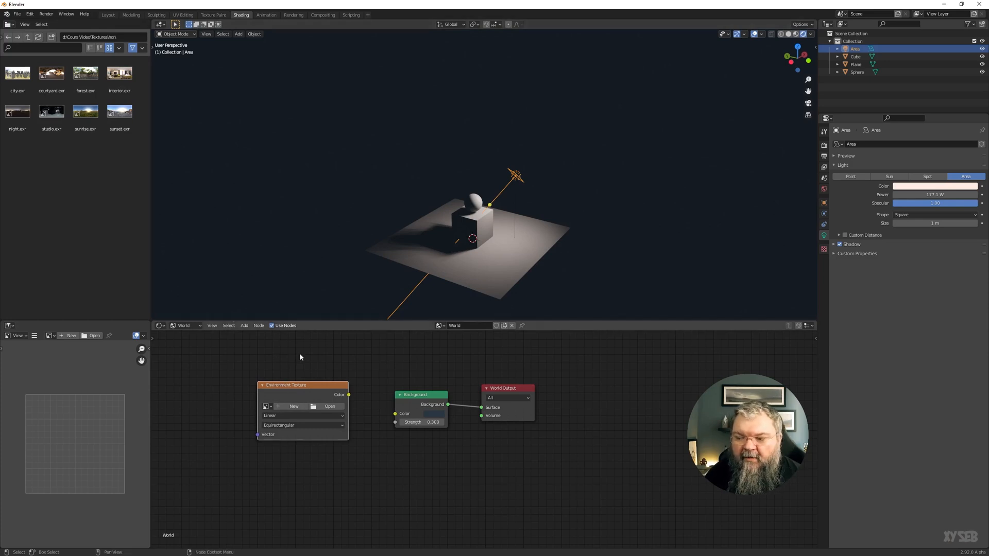
{"action": "left_click_drag", "start_coordinate": [302, 385], "coordinate": [282, 397]}
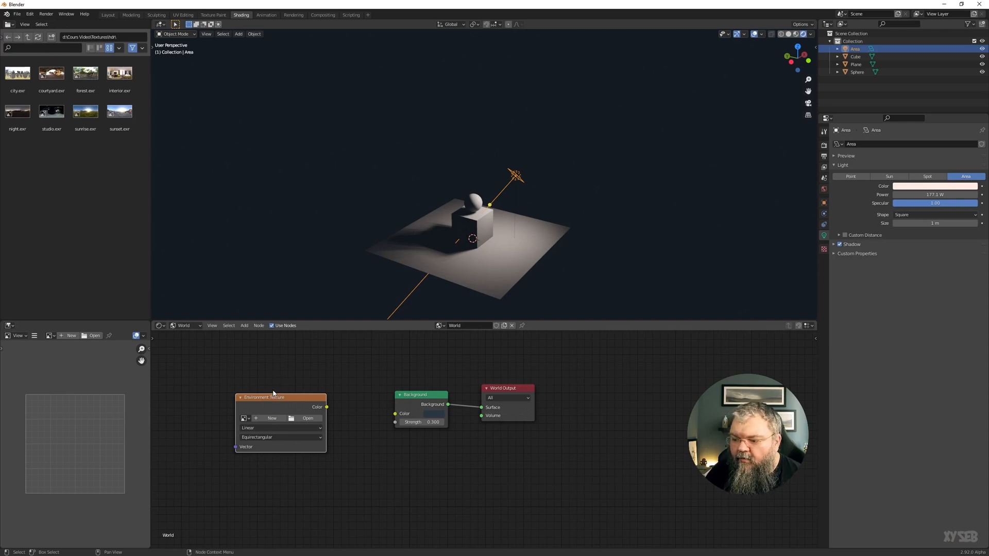
- Load courtyard.exr into the environment texture, connect its Color output to the Background color, and inspect the lit scene from several angles
{"action": "left_click", "coordinate": [245, 418]}
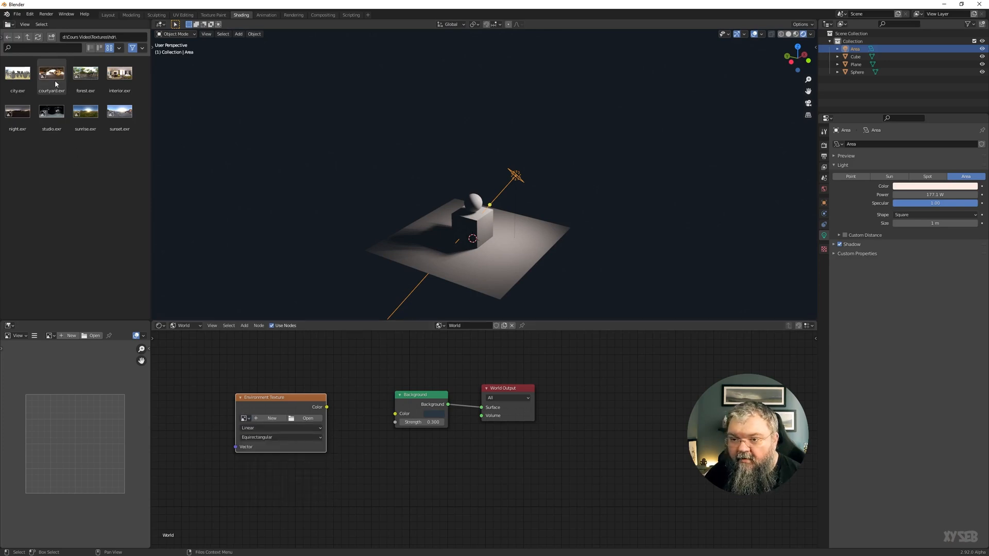
{"action": "left_click", "coordinate": [245, 419]}
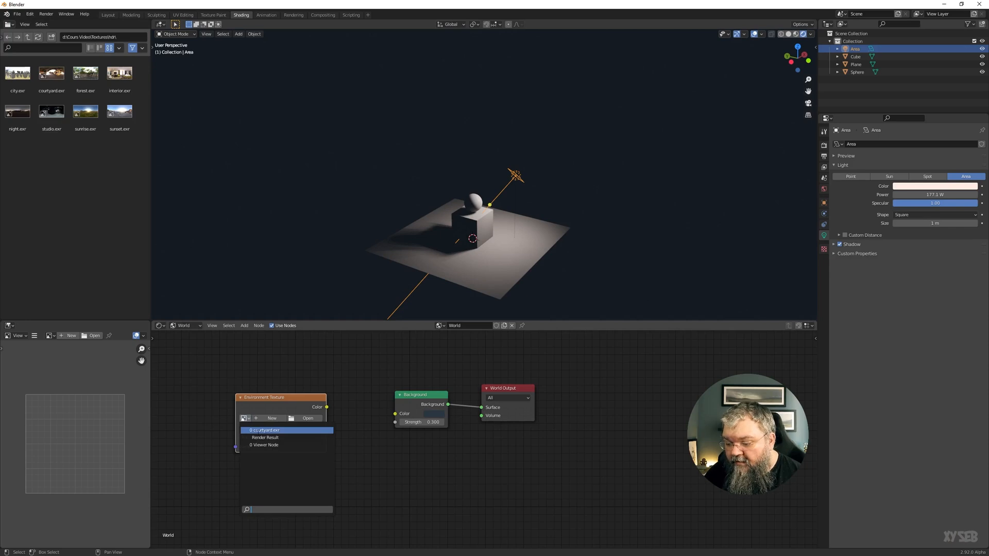
{"action": "left_click", "coordinate": [245, 418]}
{"action": "left_click", "coordinate": [253, 430]}
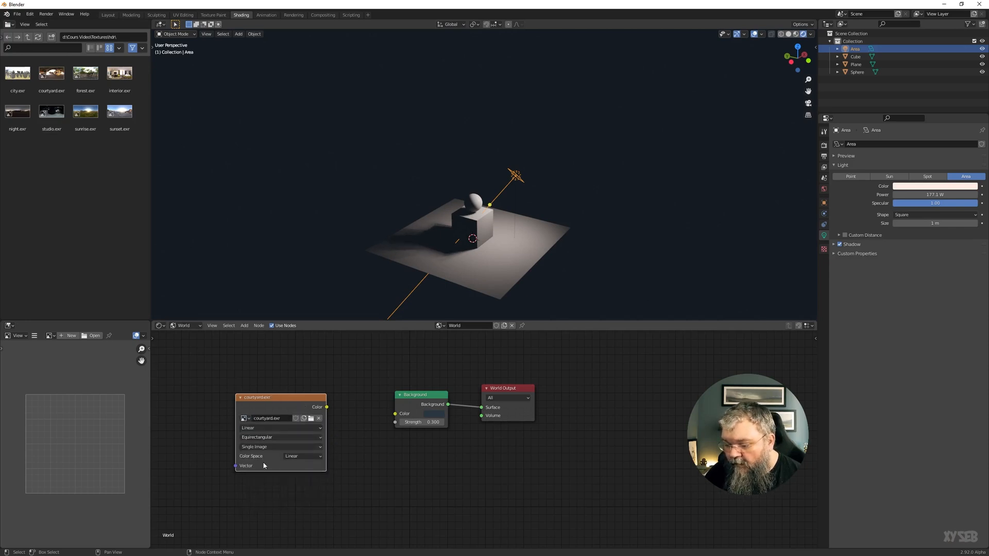
{"action": "left_click_drag", "start_coordinate": [332, 409], "coordinate": [395, 415]}
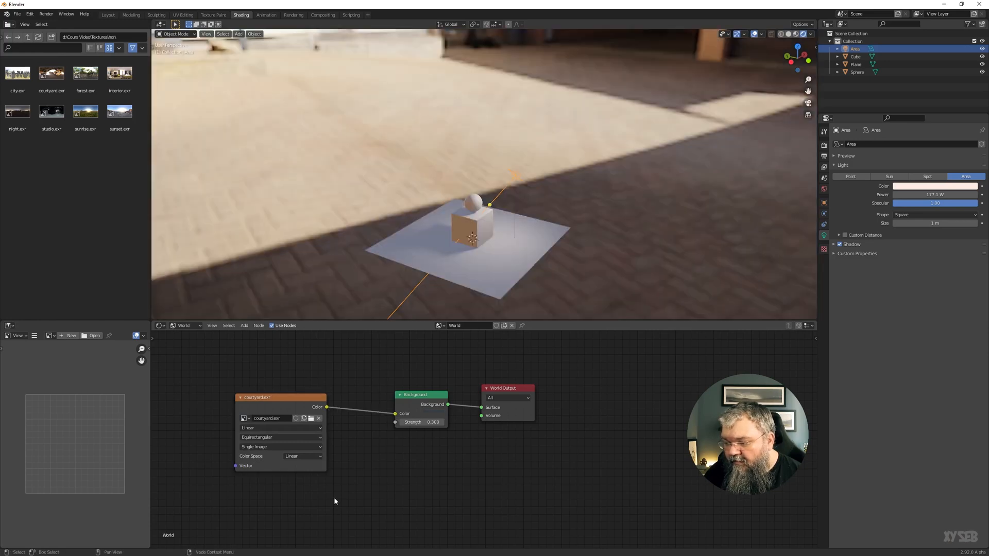
{"action": "middle_click_drag", "start_coordinate": [445, 257], "coordinate": [382, 257]}
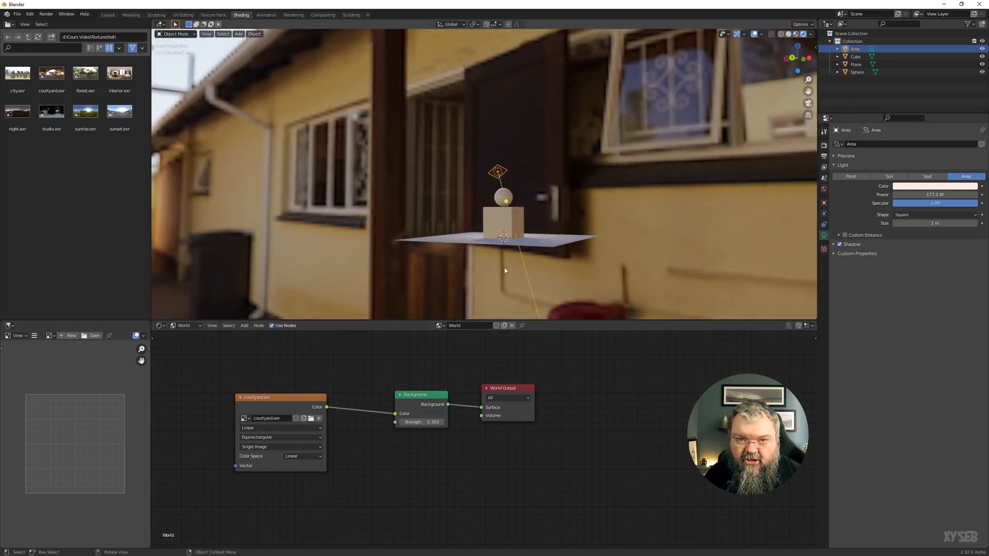
{"action": "middle_click_drag", "start_coordinate": [555, 173], "coordinate": [404, 270]}
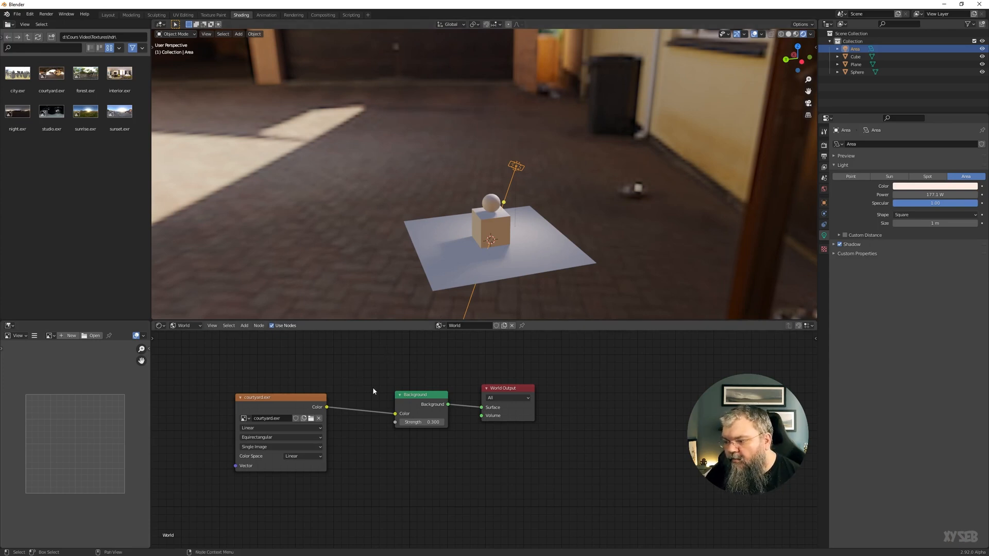
{"action": "middle_click_drag", "start_coordinate": [361, 258], "coordinate": [338, 246]}
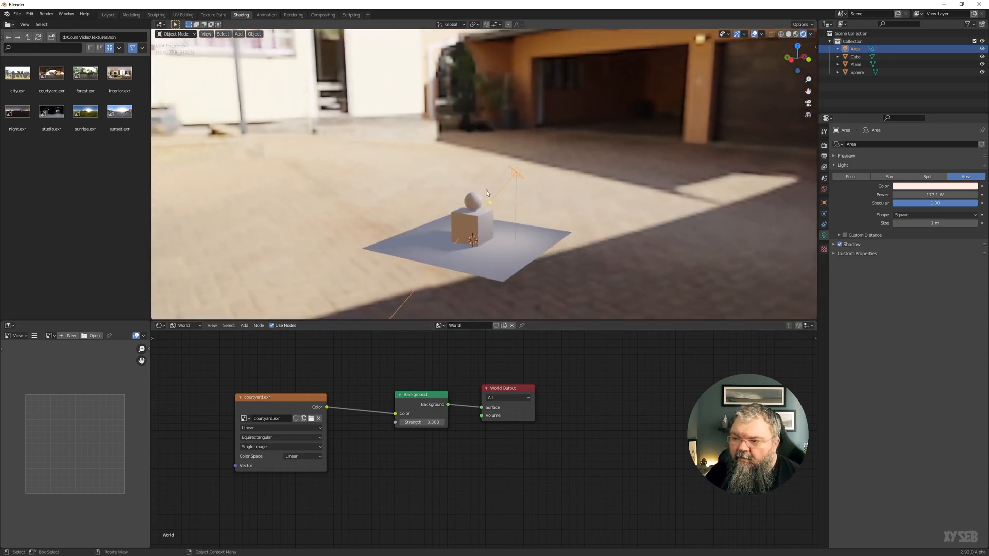
{"action": "scroll", "coordinate": [463, 183], "scroll_direction": "up", "scroll_amount": 2}
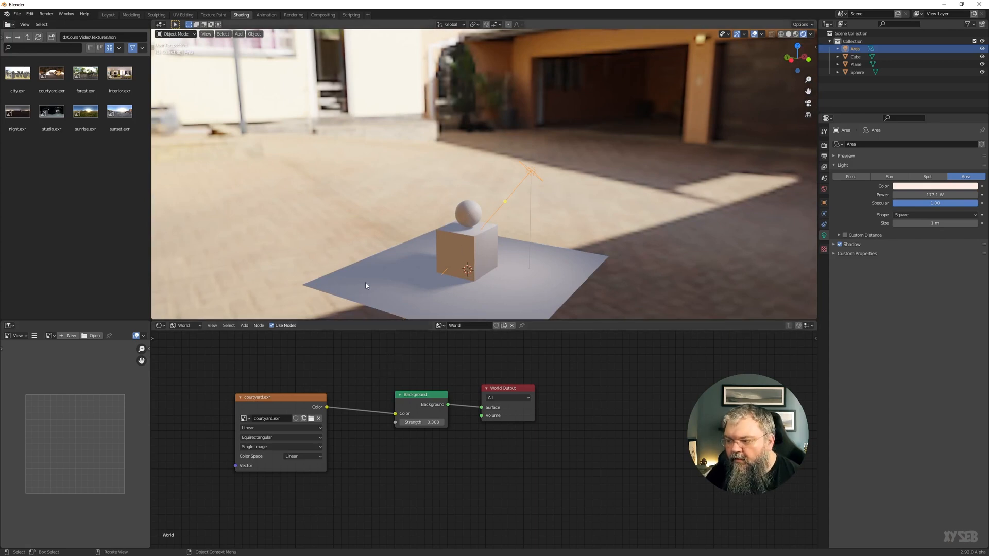
{"action": "middle_click_drag", "start_coordinate": [372, 244], "coordinate": [536, 265]}
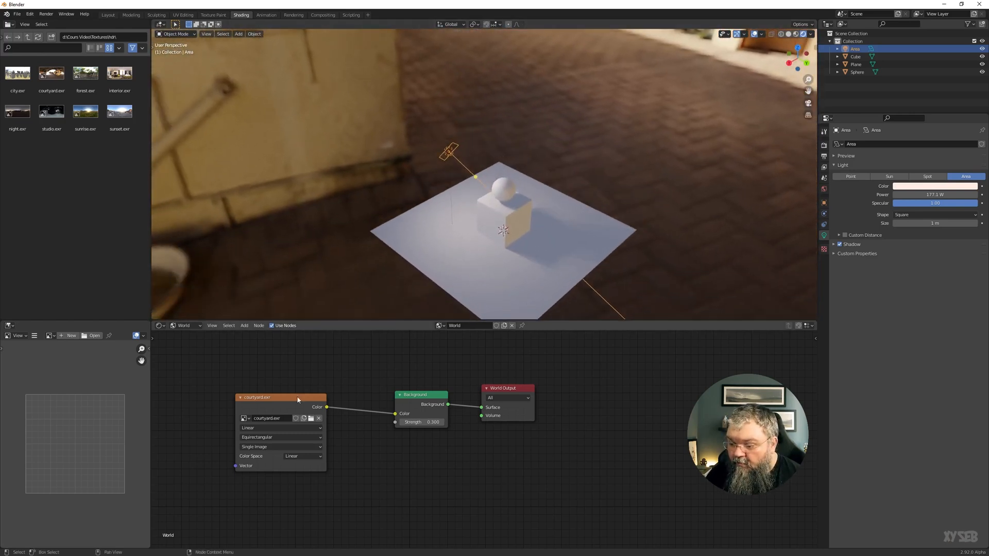
- Delete the courtyard.exr environment texture node and return to the Layout workspace to view the scene
{"action": "left_click", "coordinate": [275, 402]}
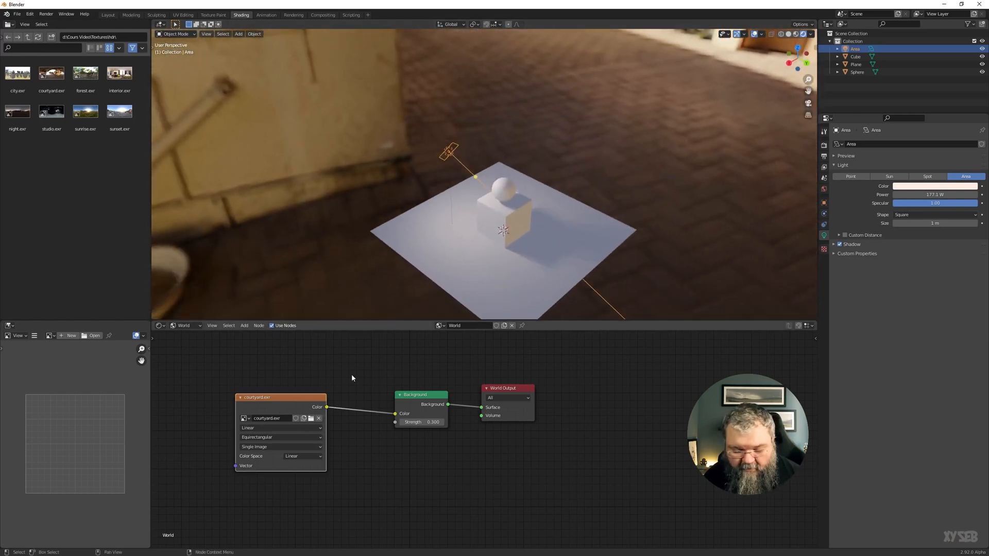
{"action": "key", "text": "Delete"}
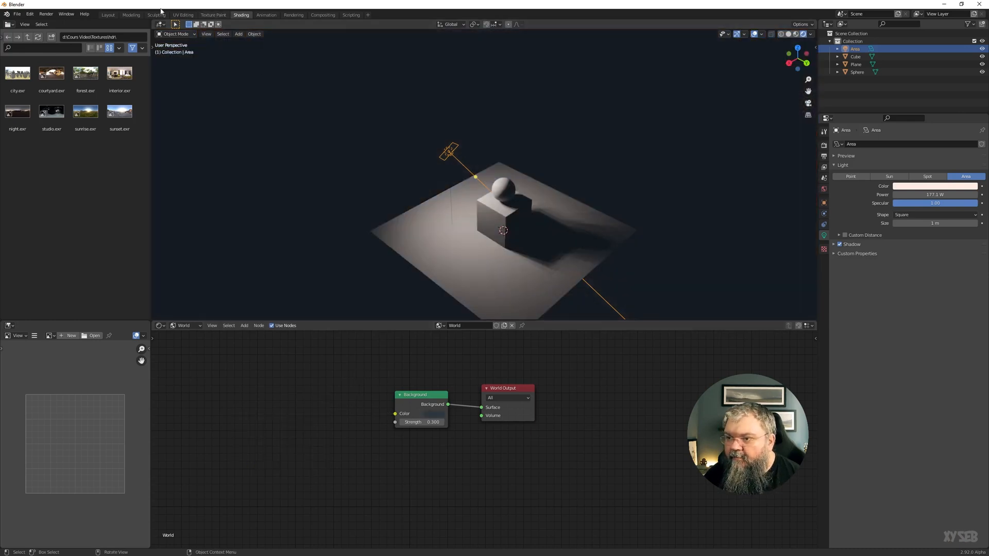
{"action": "left_click", "coordinate": [108, 15]}
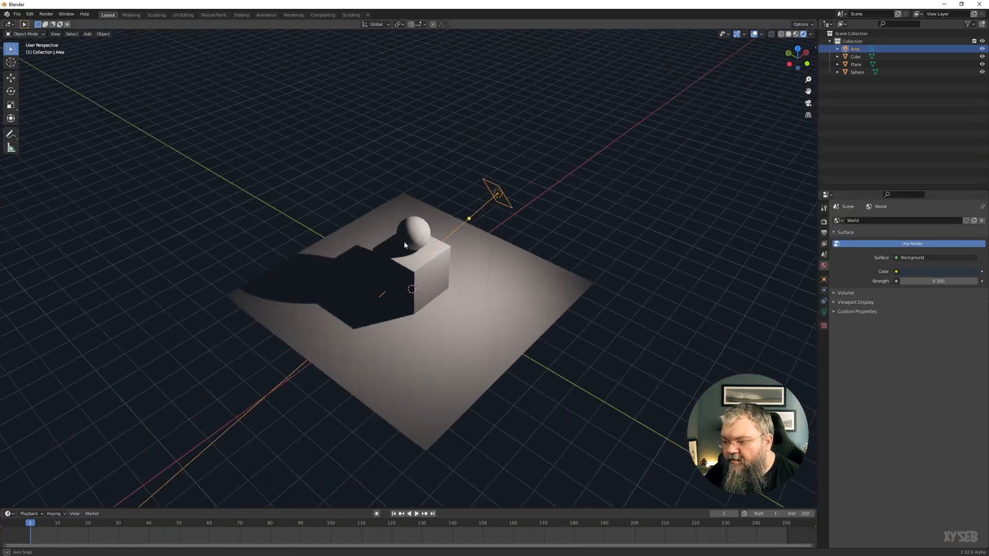
{"action": "middle_click_drag", "start_coordinate": [403, 244], "coordinate": [441, 220]}
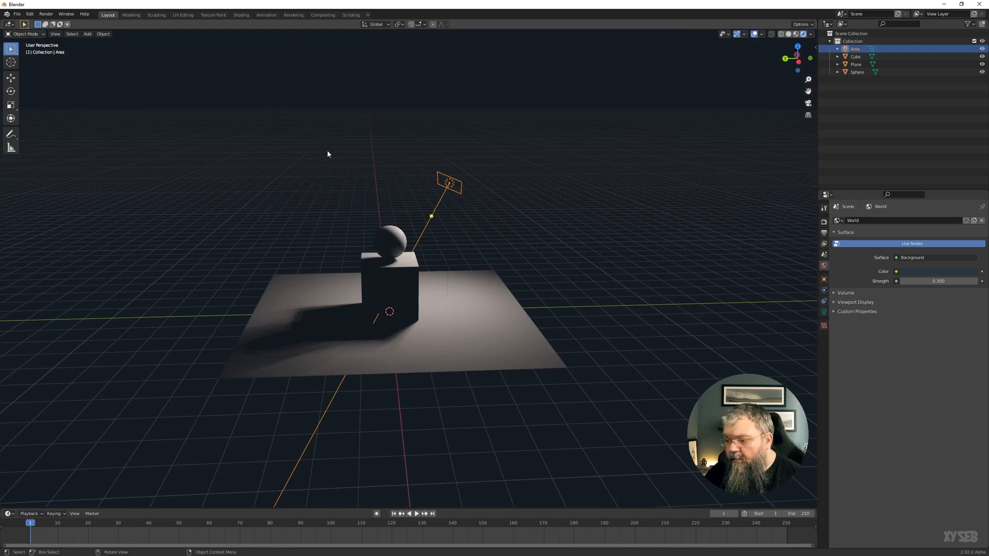
{"action": "middle_click_drag", "start_coordinate": [393, 195], "coordinate": [400, 236]}
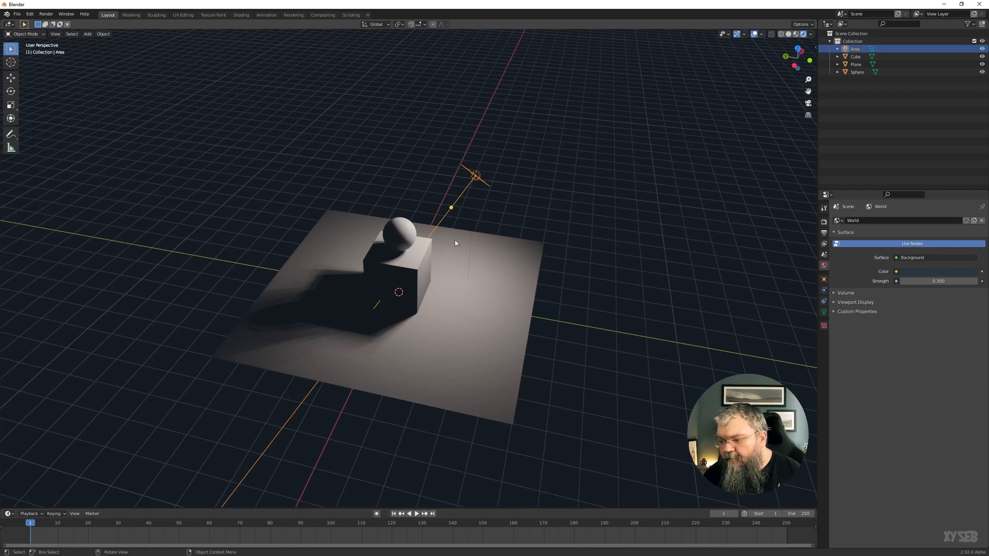
- Examine the area light's shading and shadows on the plane, cube and sphere from several angles, with the plane selected
{"action": "middle_click_drag", "start_coordinate": [455, 240], "coordinate": [482, 233]}
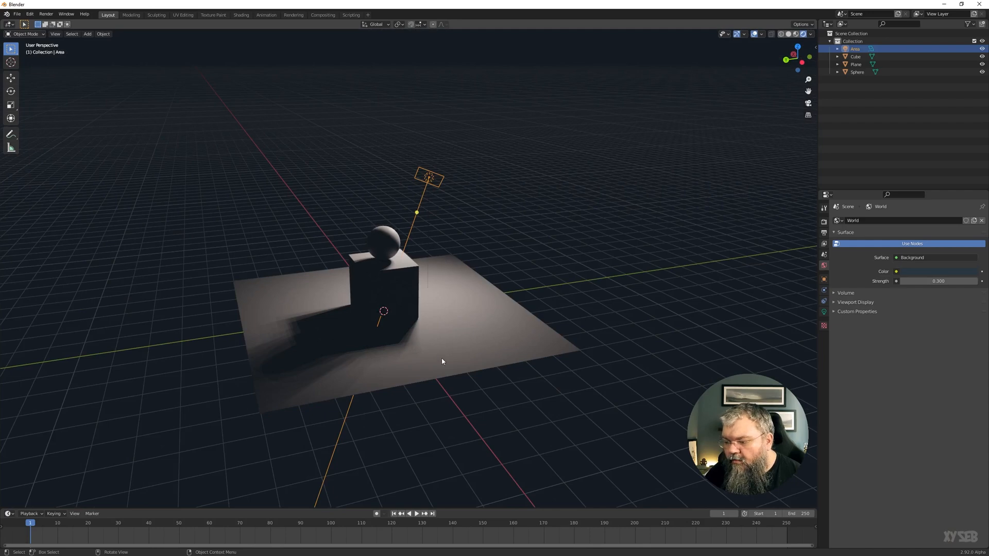
{"action": "mouse_move", "coordinate": [437, 327]}
{"action": "middle_mouse_down"}
{"action": "mouse_move", "coordinate": [434, 381]}
{"action": "mouse_move", "coordinate": [459, 331]}
{"action": "mouse_move", "coordinate": [448, 331]}
{"action": "middle_mouse_up"}
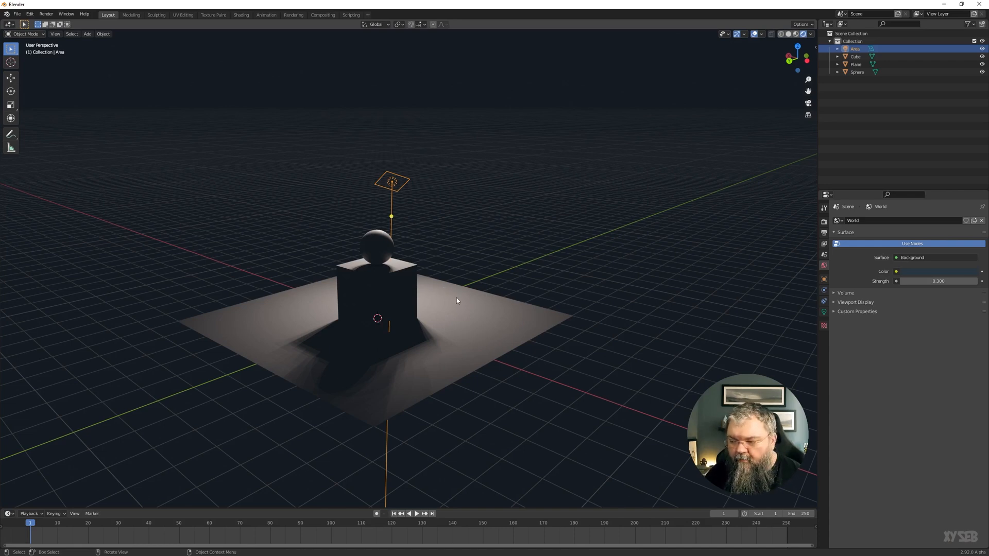
{"action": "left_click", "coordinate": [463, 325]}
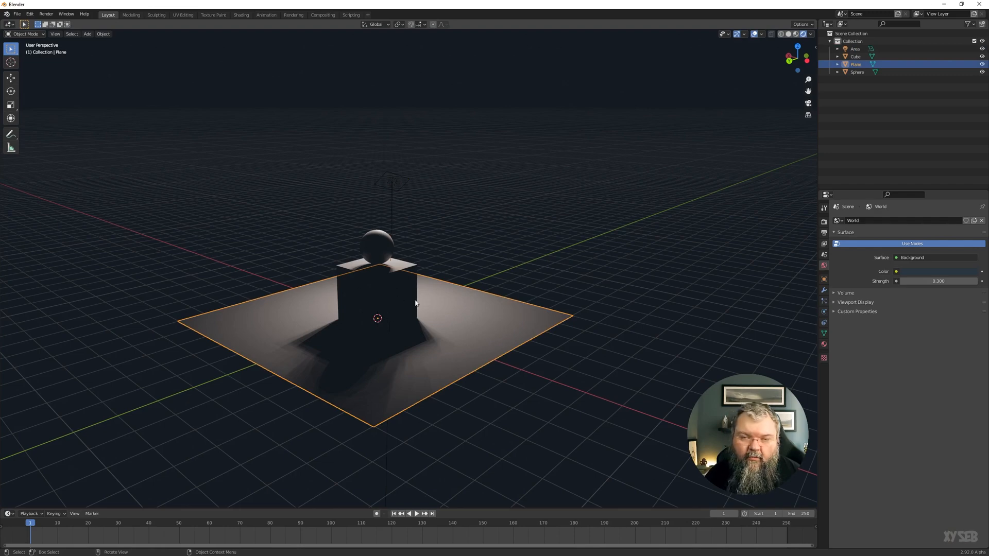
{"action": "mouse_move", "coordinate": [473, 316]}
{"action": "middle_mouse_down"}
{"action": "mouse_move", "coordinate": [455, 335]}
{"action": "mouse_move", "coordinate": [469, 317]}
{"action": "middle_mouse_up"}
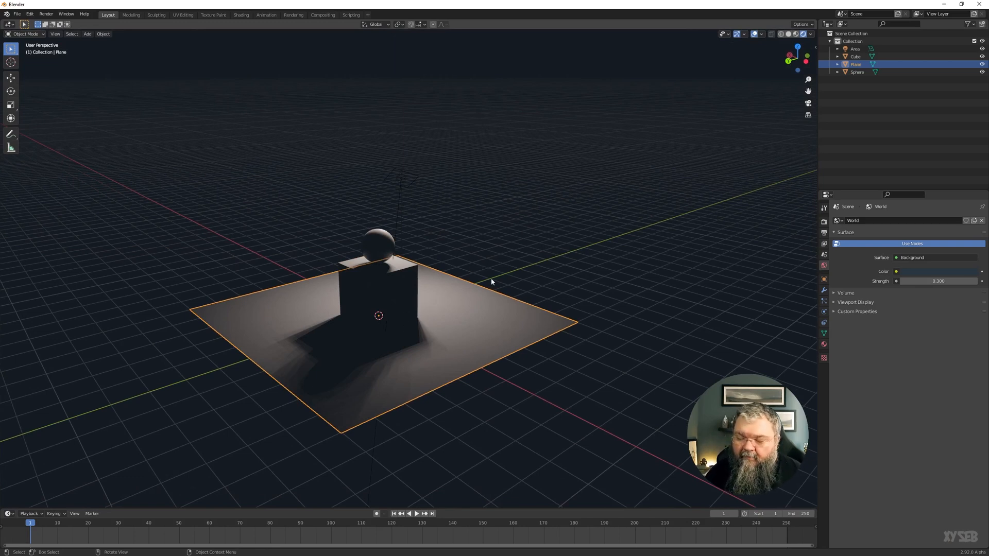
{"action": "middle_click_drag", "start_coordinate": [490, 281], "coordinate": [492, 294]}
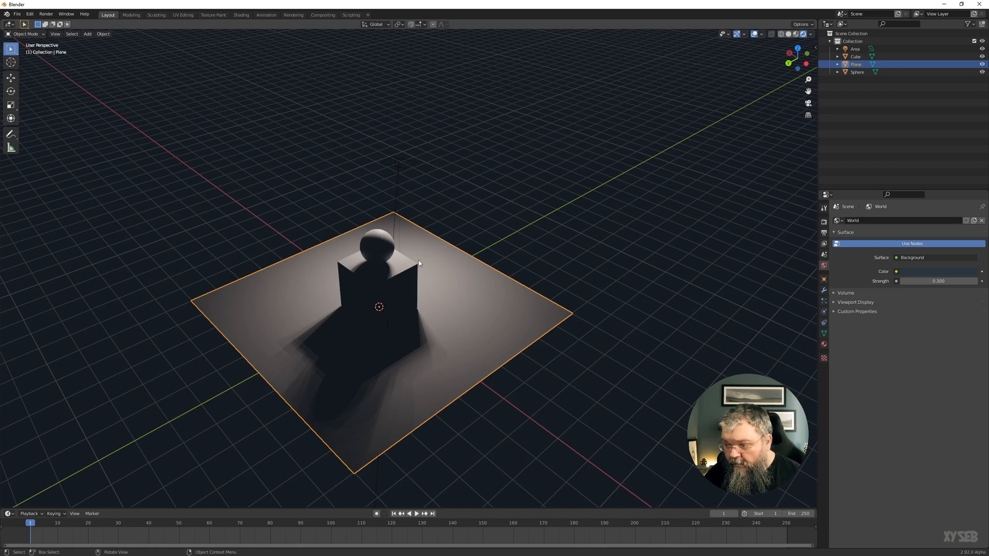
{"action": "mouse_move", "coordinate": [418, 260]}
{"action": "middle_mouse_down"}
{"action": "mouse_move", "coordinate": [437, 262]}
{"action": "mouse_move", "coordinate": [418, 246]}
{"action": "middle_mouse_up"}
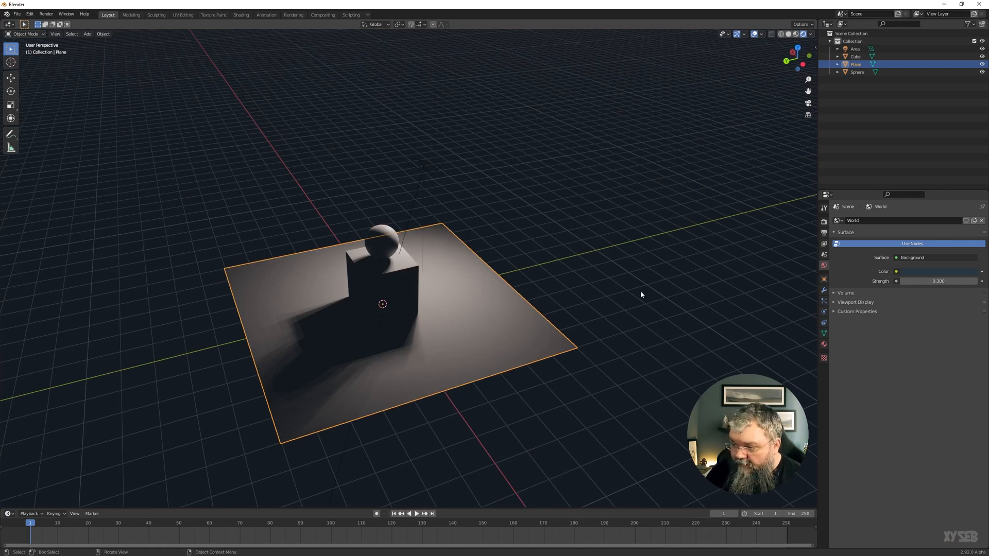
- Show the Eevee render settings and add an Irradiance Volume light probe to the scene
{"action": "left_click", "coordinate": [823, 222]}
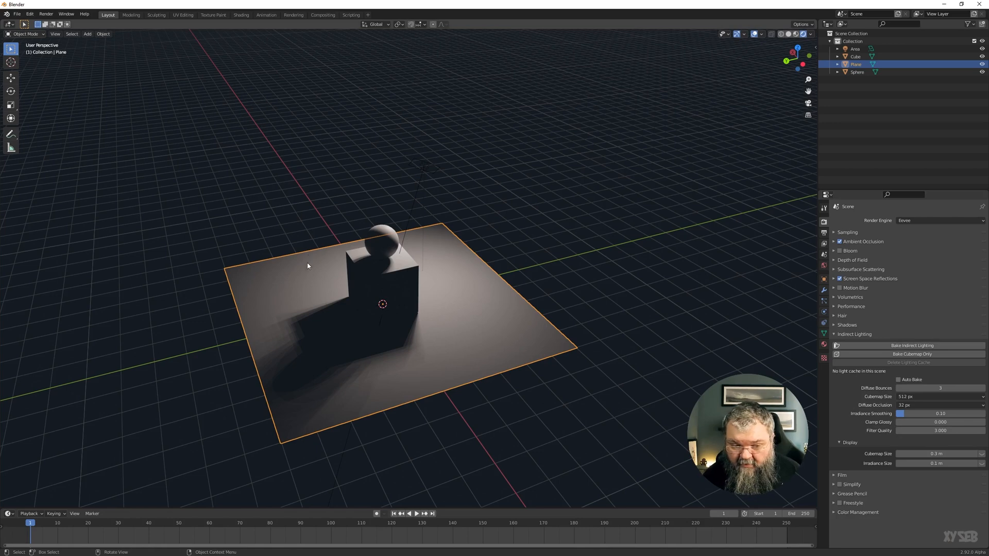
{"action": "key", "text": "shift+a"}
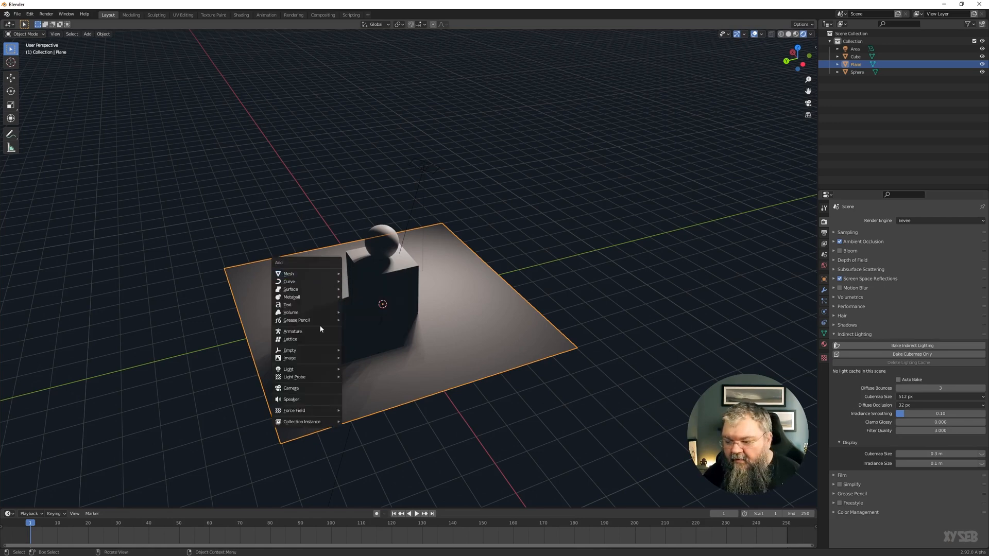
{"action": "mouse_move", "coordinate": [292, 379]}
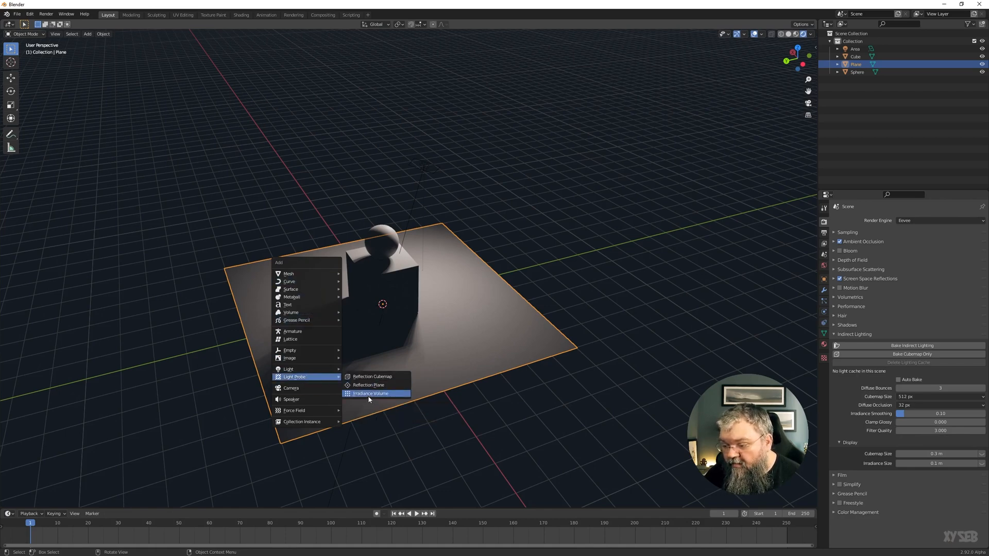
{"action": "left_click", "coordinate": [371, 394]}
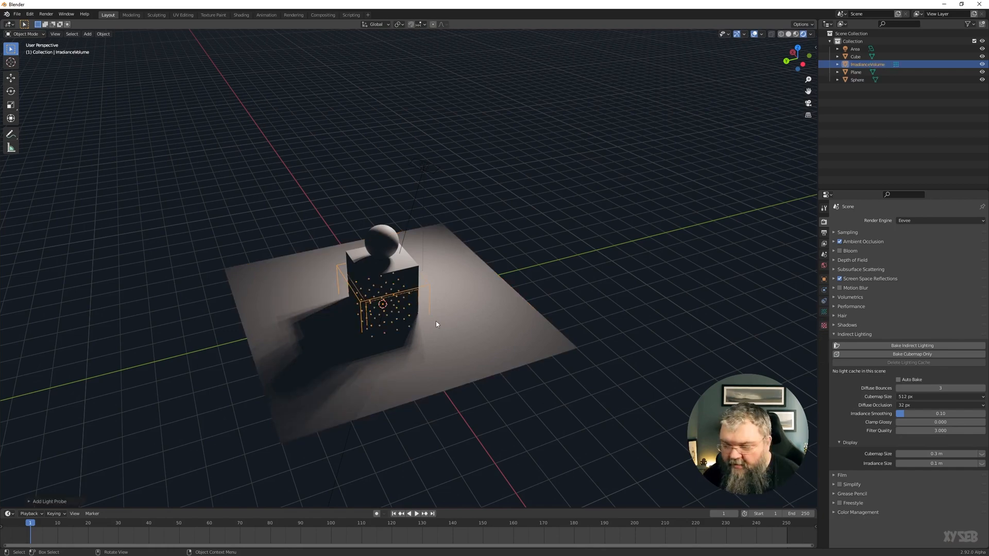
- Scale the irradiance volume up about 4.7 times to surround the plane and objects, and raise it about 4 m along the Z axis
{"action": "key", "text": "s"}
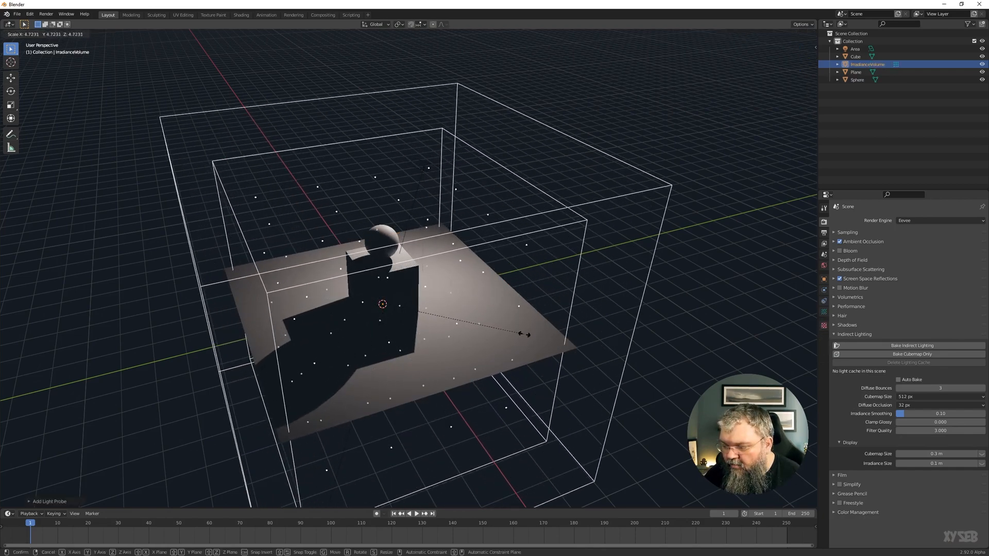
{"action": "left_click", "coordinate": [527, 338]}
{"action": "middle_click_drag", "start_coordinate": [527, 339], "coordinate": [486, 301]}
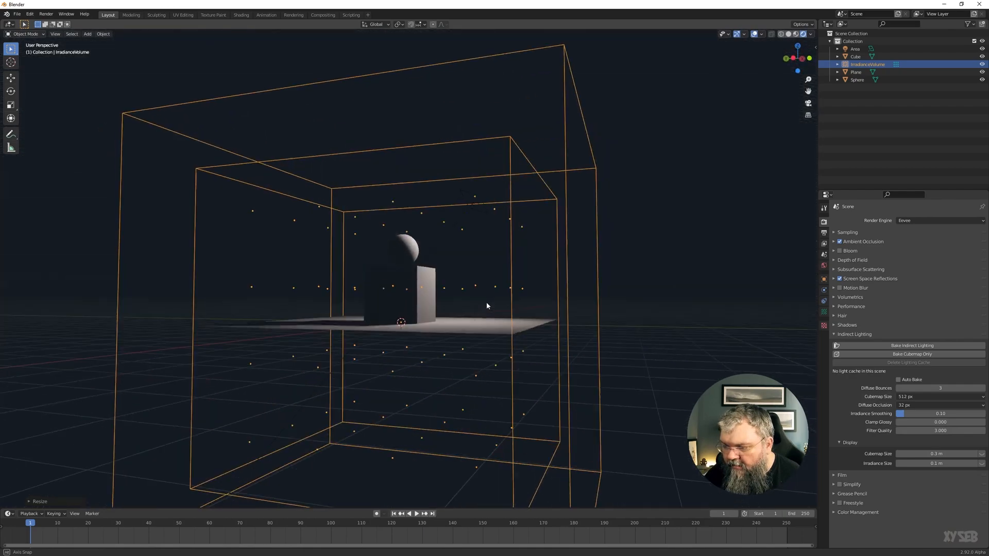
{"action": "key", "text": "g"}
{"action": "key", "text": "z"}
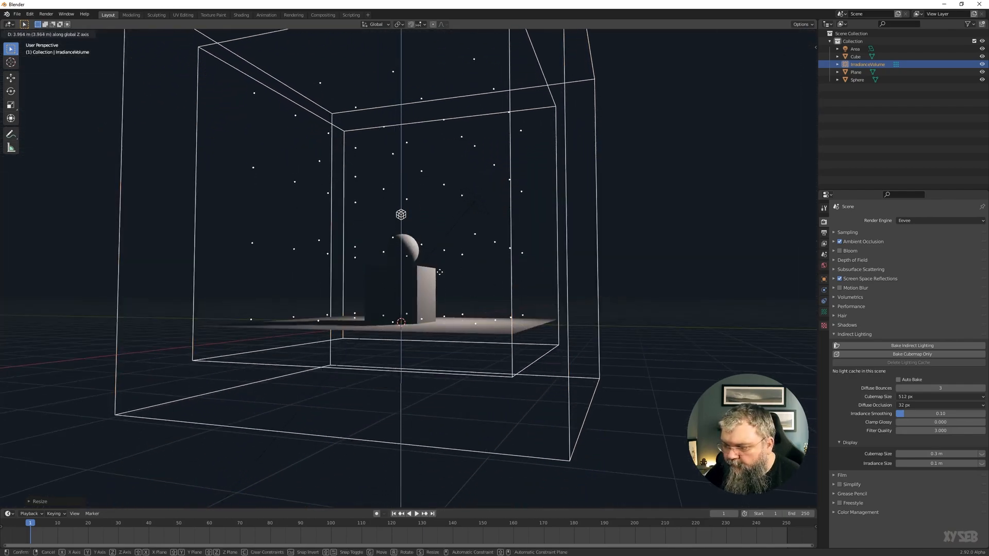
{"action": "left_click", "coordinate": [436, 265]}
{"action": "middle_click_drag", "start_coordinate": [436, 265], "coordinate": [353, 260]}
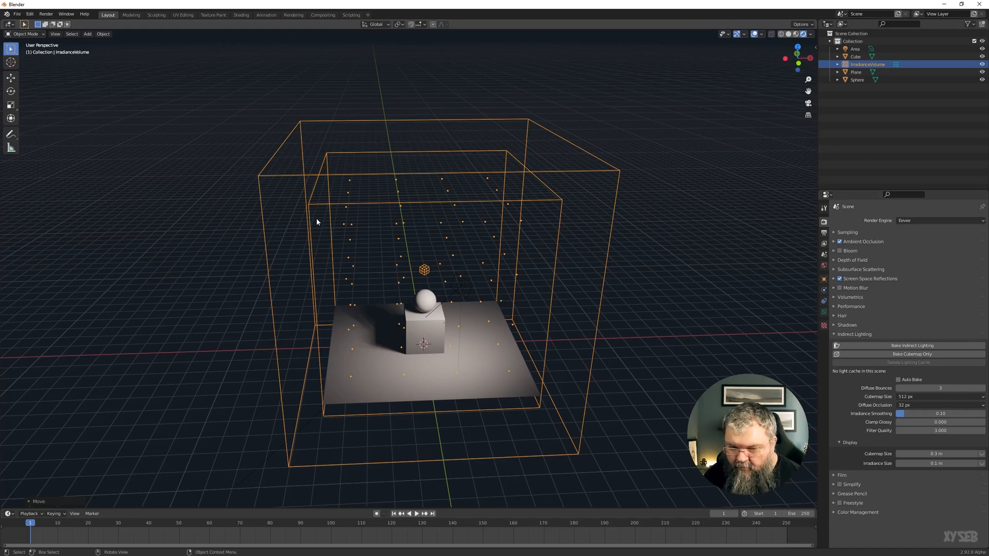
- Examine the irradiance volume's bounds and sample points around the plane, cube and sphere from several angles
{"action": "middle_click_drag", "start_coordinate": [357, 234], "coordinate": [133, 244]}
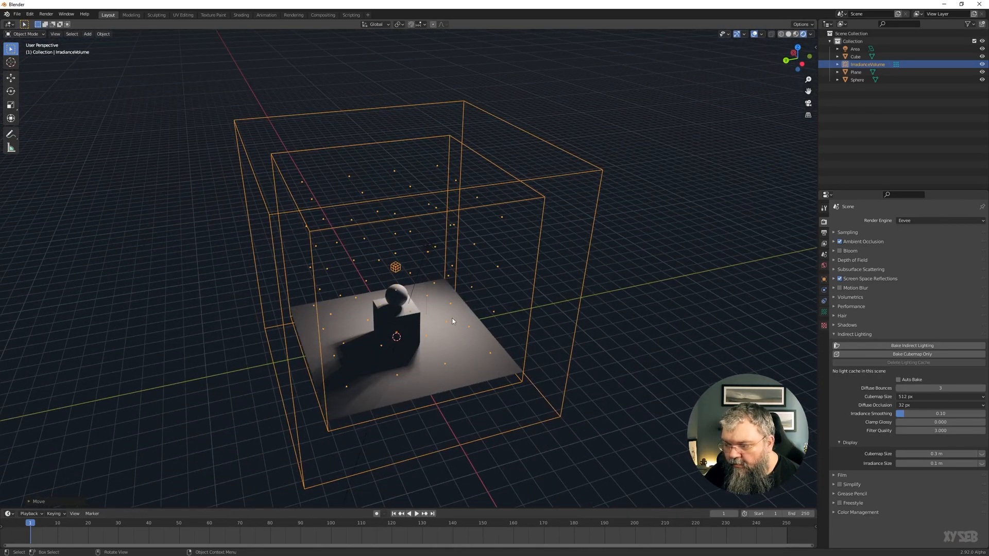
{"action": "middle_click_drag", "start_coordinate": [452, 321], "coordinate": [390, 245]}
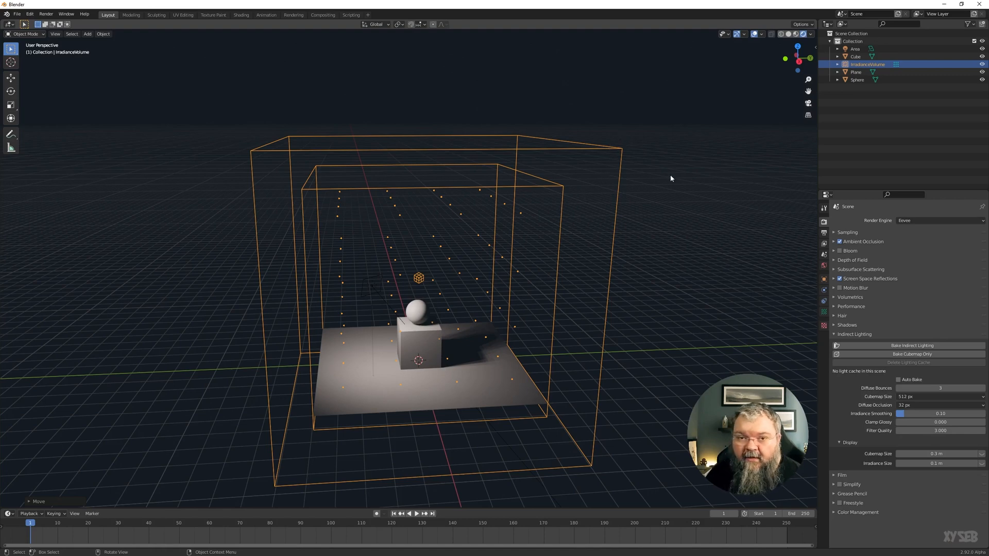
{"action": "middle_click_drag", "start_coordinate": [583, 220], "coordinate": [569, 230]}
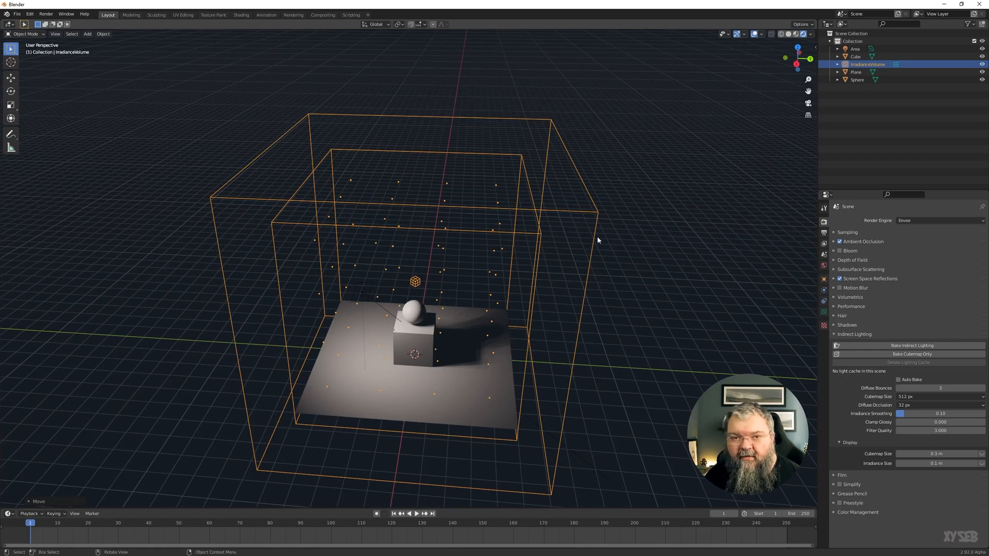
{"action": "middle_click_drag", "start_coordinate": [597, 237], "coordinate": [455, 277]}
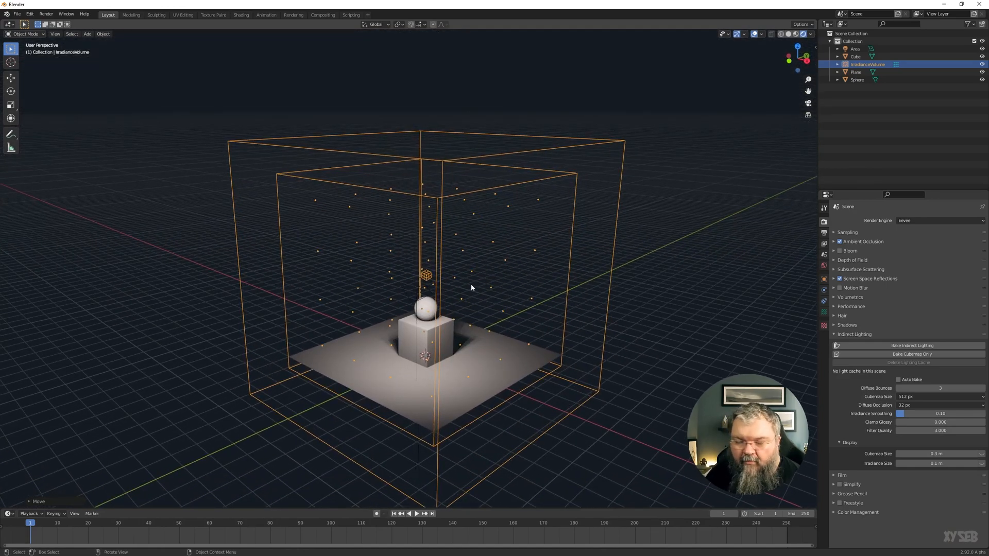
{"action": "middle_click_drag", "start_coordinate": [471, 287], "coordinate": [625, 296]}
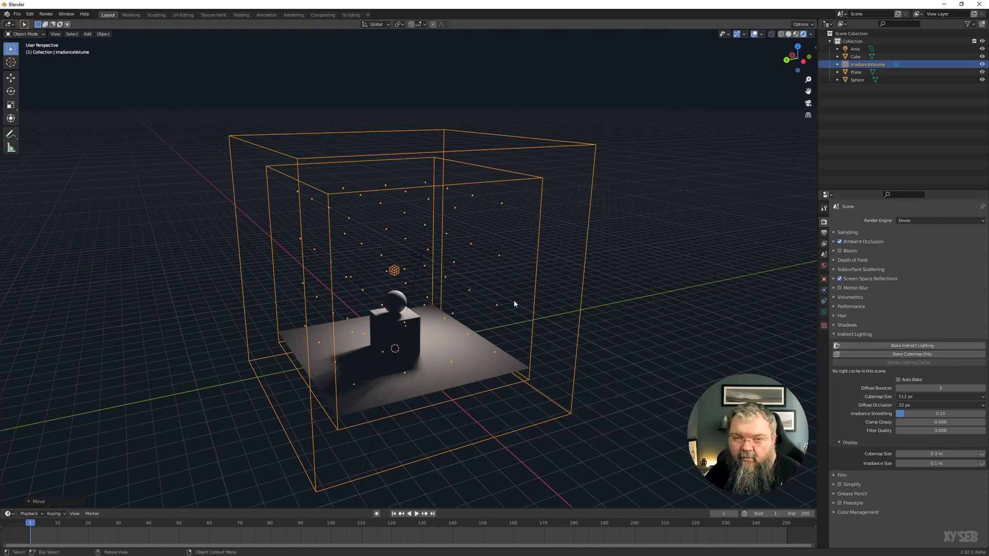
{"action": "middle_click_drag", "start_coordinate": [544, 300], "coordinate": [387, 338]}
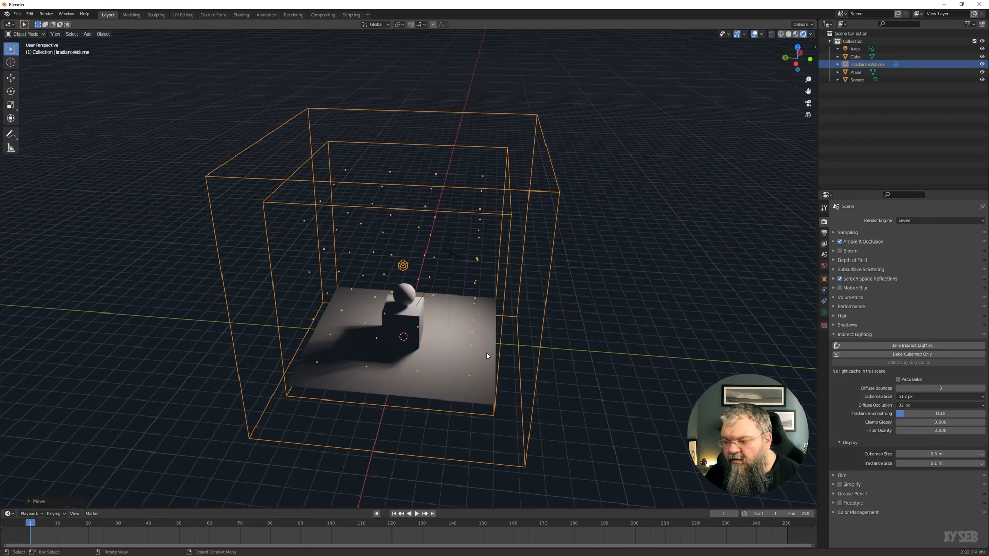
{"action": "middle_click_drag", "start_coordinate": [491, 353], "coordinate": [520, 334]}
{"action": "scroll", "coordinate": [435, 348], "scroll_direction": "up", "scroll_amount": 4}
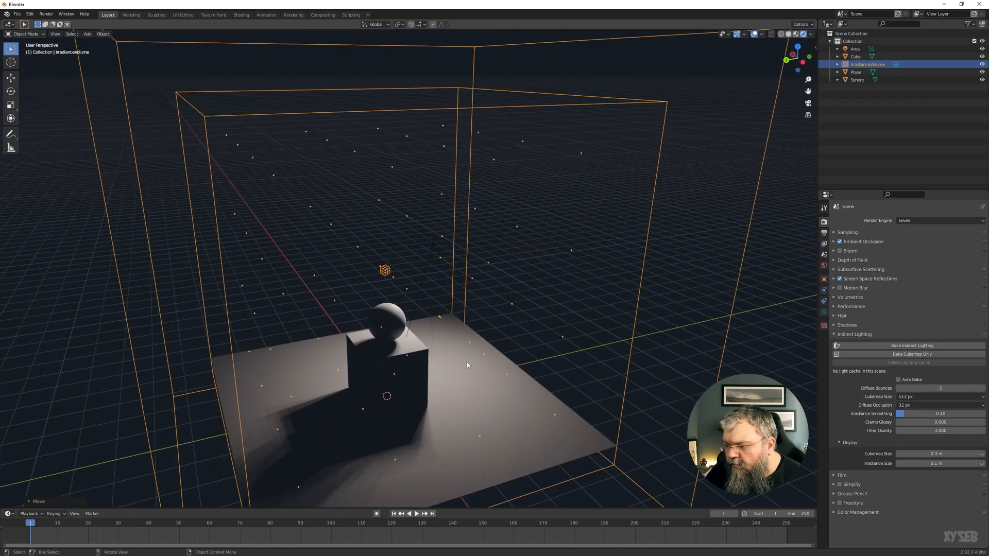
{"action": "scroll", "coordinate": [468, 365], "scroll_direction": "down", "scroll_amount": 4}
{"action": "middle_click_drag", "start_coordinate": [472, 337], "coordinate": [454, 354]}
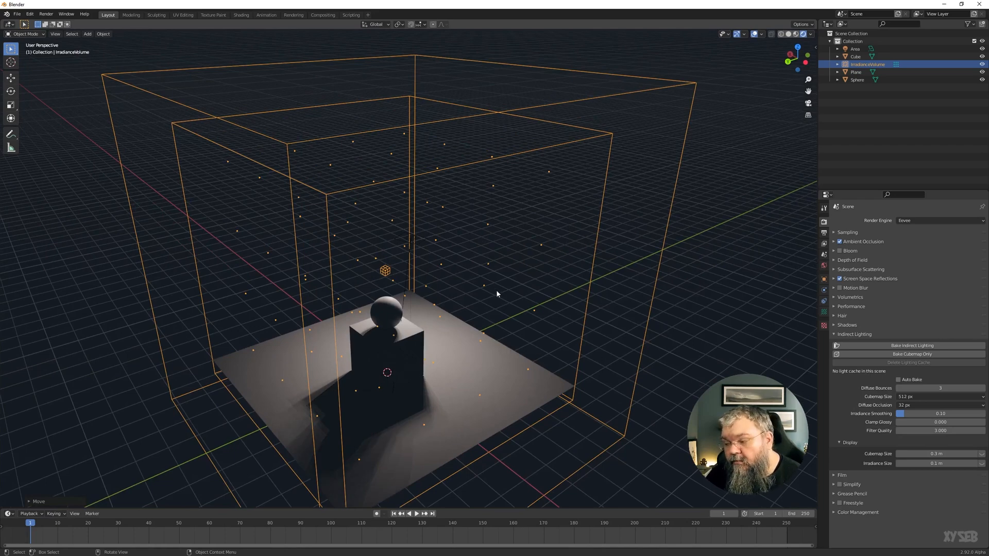
{"action": "middle_click_drag", "start_coordinate": [490, 288], "coordinate": [505, 299]}
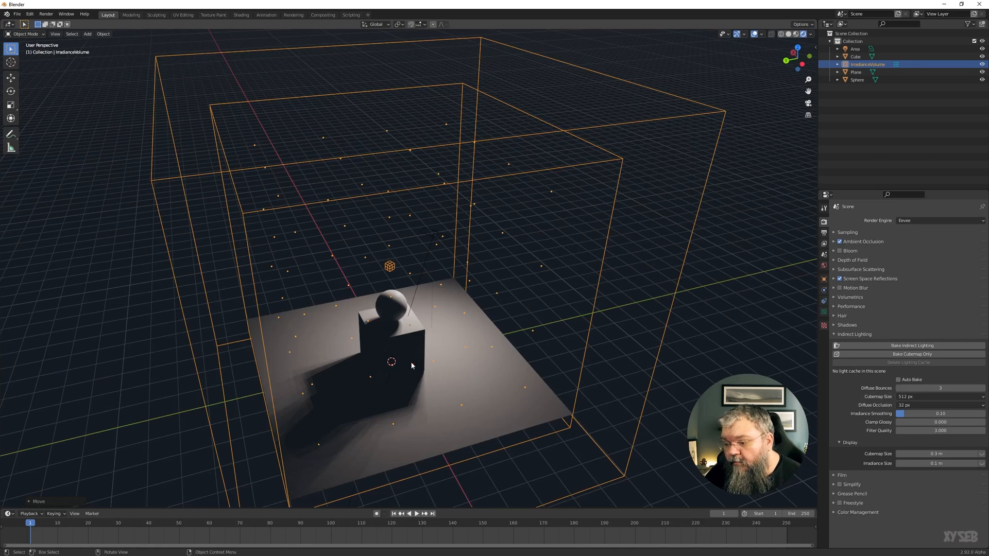
{"action": "middle_click_drag", "start_coordinate": [388, 376], "coordinate": [389, 394]}
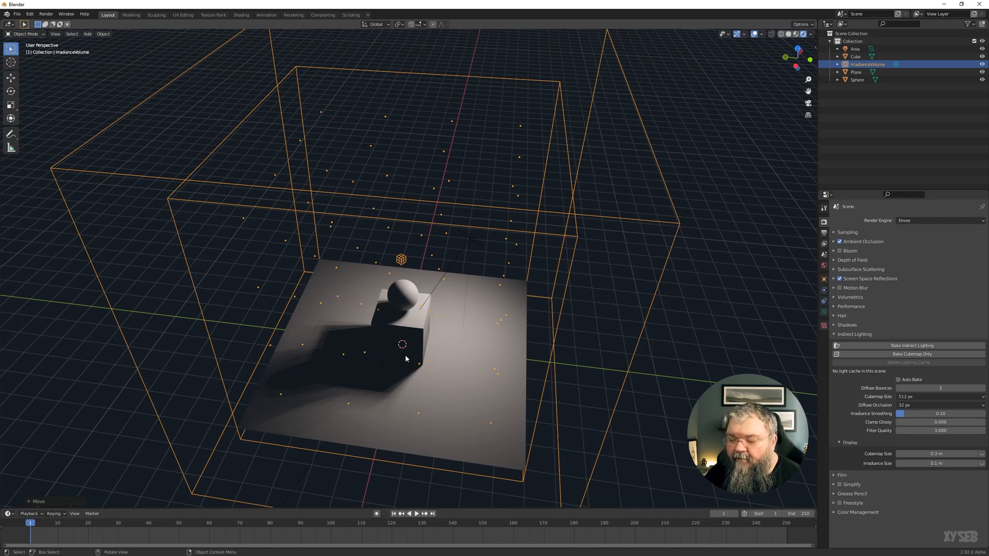
{"action": "middle_click_drag", "start_coordinate": [405, 354], "coordinate": [429, 338]}
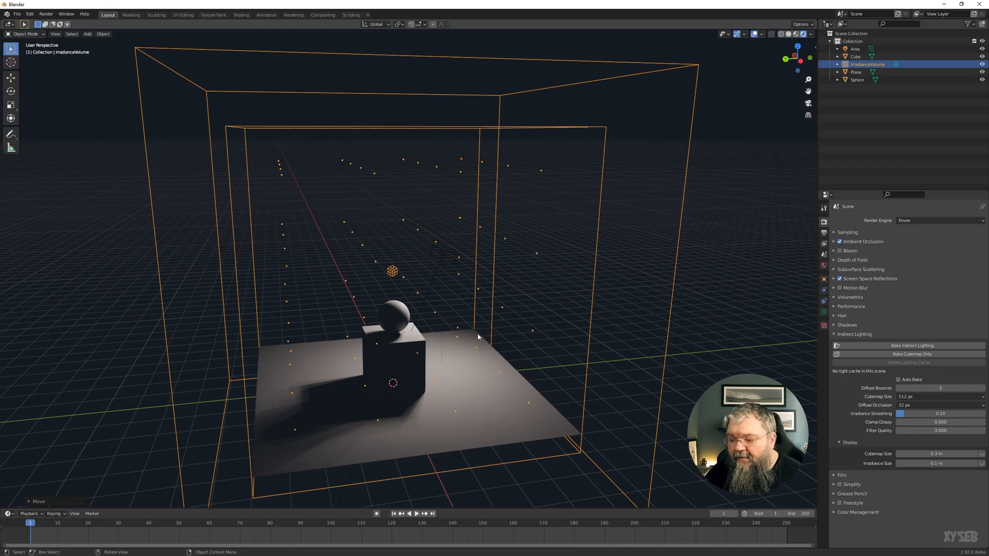
{"action": "middle_click_drag", "start_coordinate": [475, 332], "coordinate": [453, 392]}
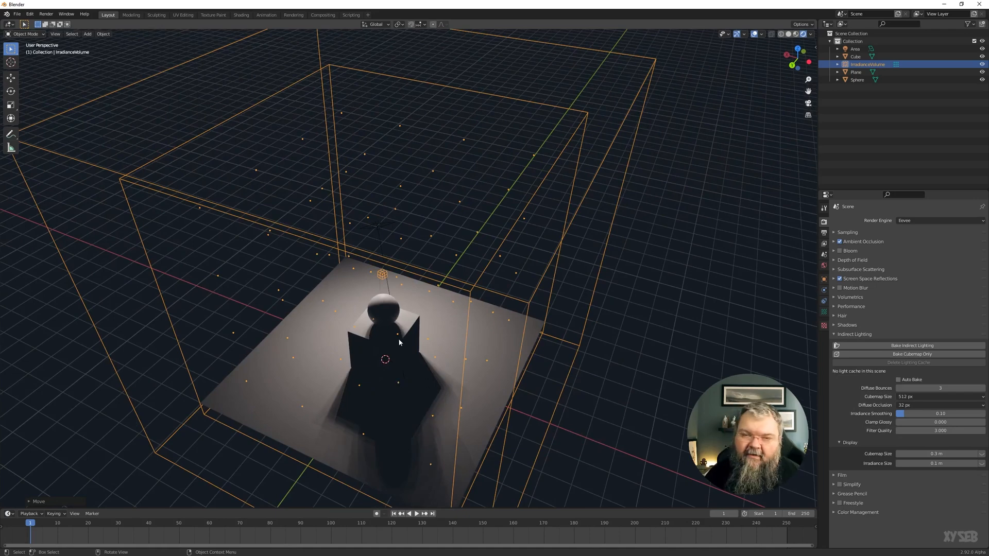
{"action": "middle_click_drag", "start_coordinate": [400, 342], "coordinate": [444, 354]}
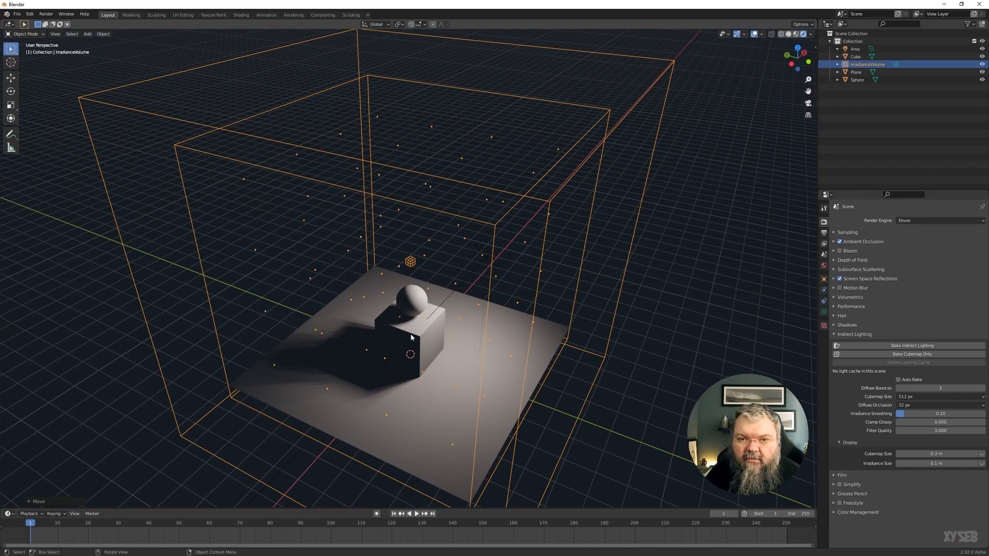
{"action": "middle_click_drag", "start_coordinate": [455, 326], "coordinate": [472, 309]}
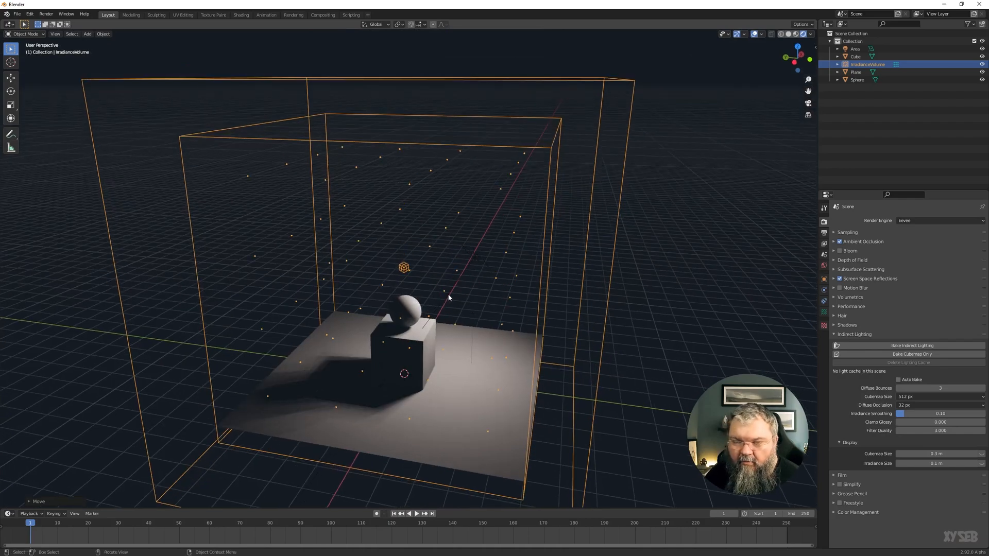
{"action": "mouse_move", "coordinate": [462, 316]}
{"action": "middle_mouse_down"}
{"action": "mouse_move", "coordinate": [466, 330]}
{"action": "mouse_move", "coordinate": [393, 363]}
{"action": "mouse_move", "coordinate": [384, 399]}
{"action": "mouse_move", "coordinate": [466, 296]}
{"action": "mouse_move", "coordinate": [458, 306]}
{"action": "middle_mouse_up"}
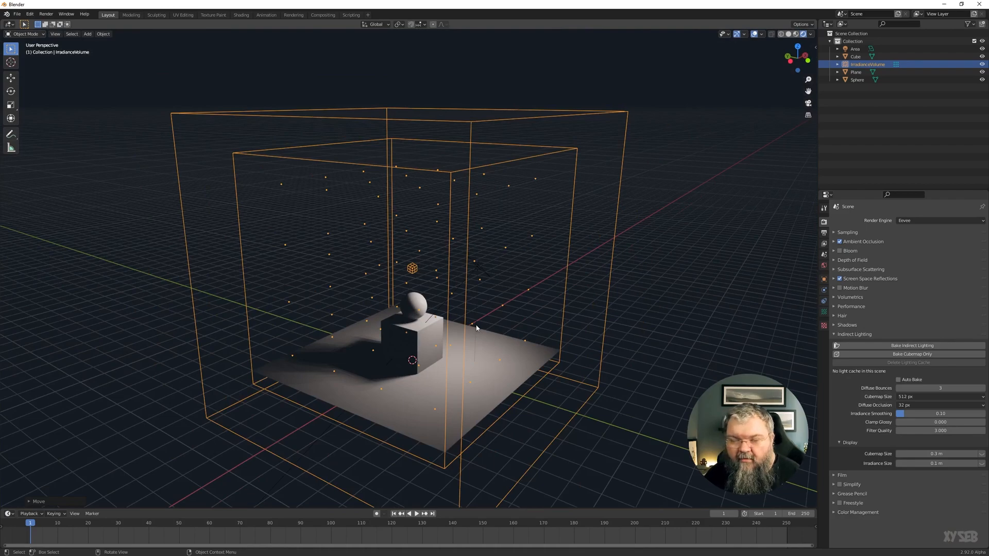
{"action": "middle_click_drag", "start_coordinate": [480, 338], "coordinate": [553, 340]}
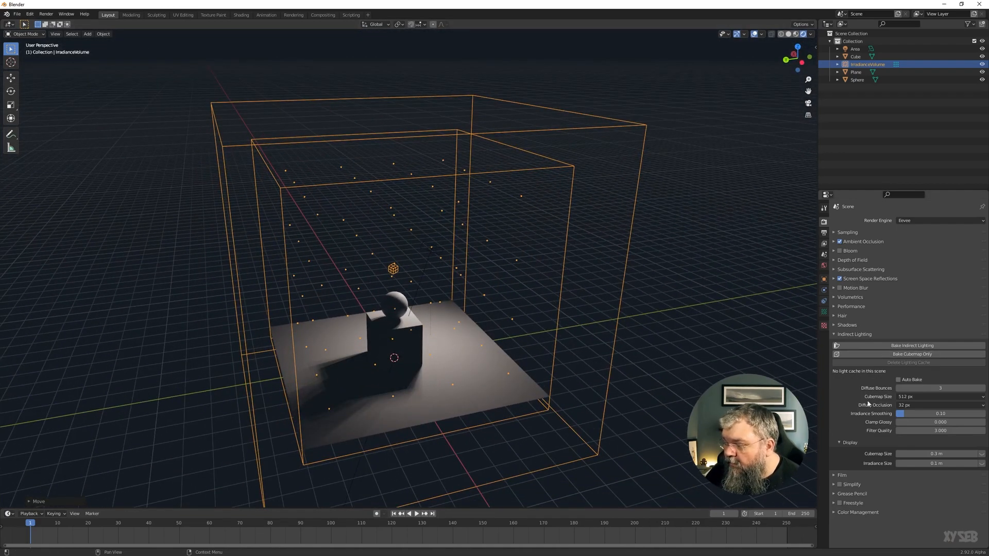
- Bake the scene's indirect lighting and inspect the shadowed sides of the cube and sphere
{"action": "left_click", "coordinate": [885, 346]}
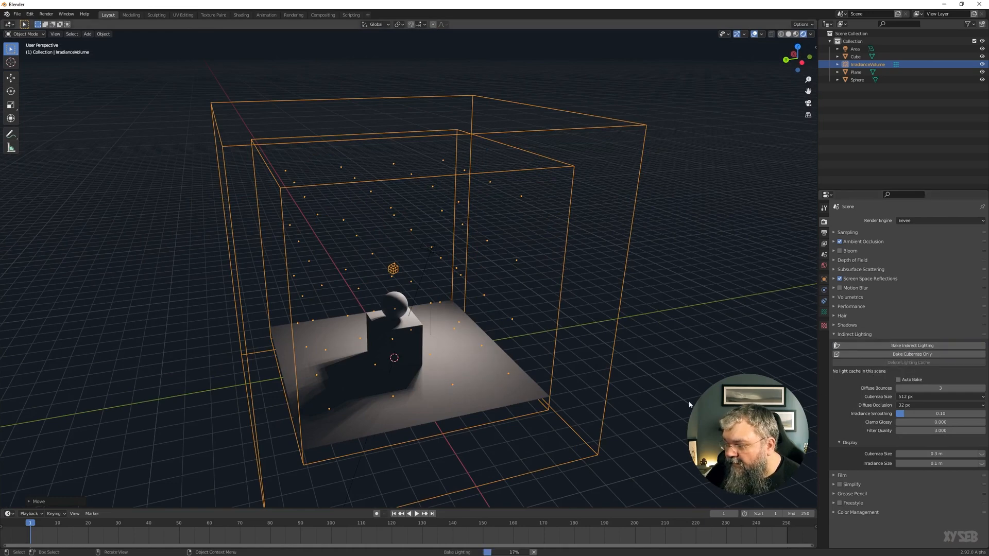
{"action": "middle_click_drag", "start_coordinate": [688, 400], "coordinate": [459, 397]}
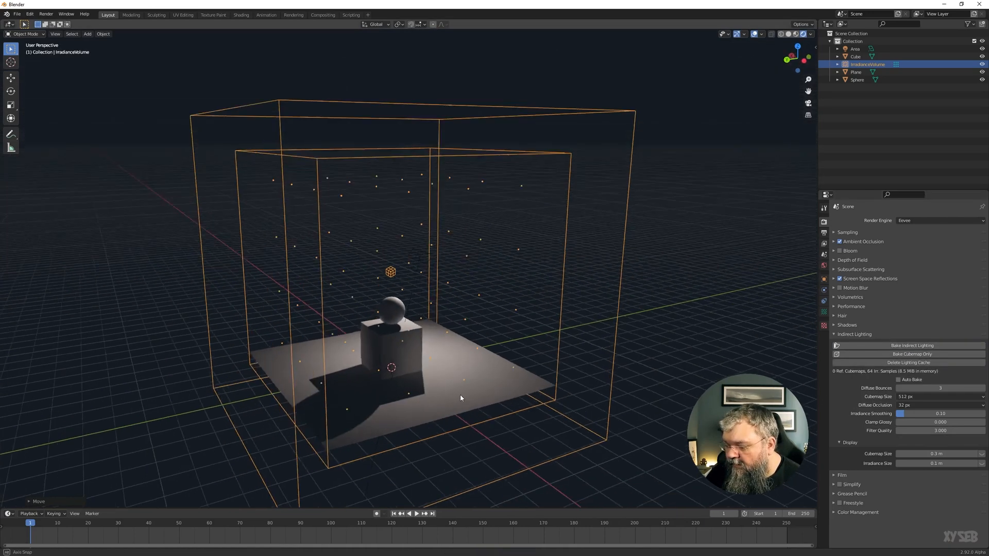
{"action": "scroll", "coordinate": [460, 398], "scroll_direction": "up", "scroll_amount": 5}
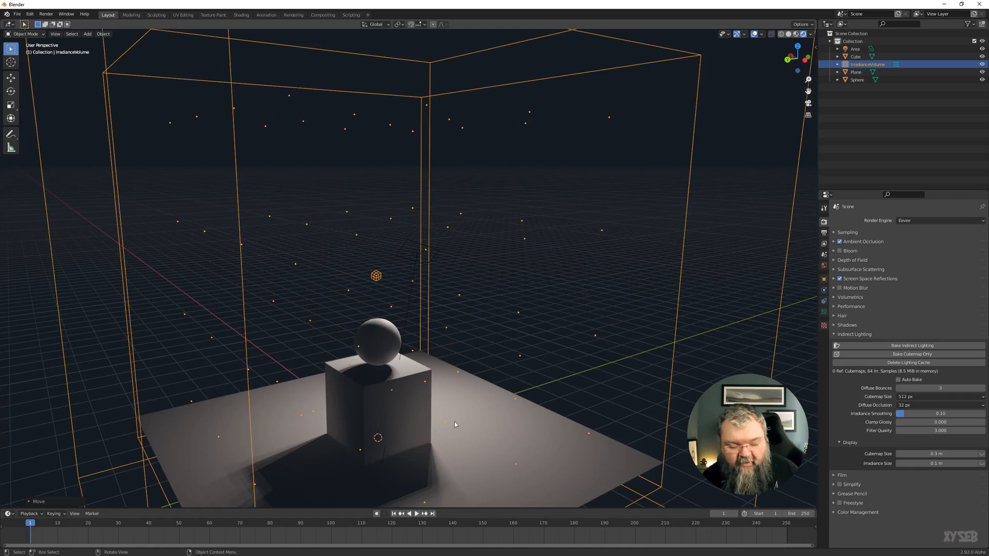
{"action": "middle_click_drag", "start_coordinate": [455, 421], "coordinate": [483, 319]}
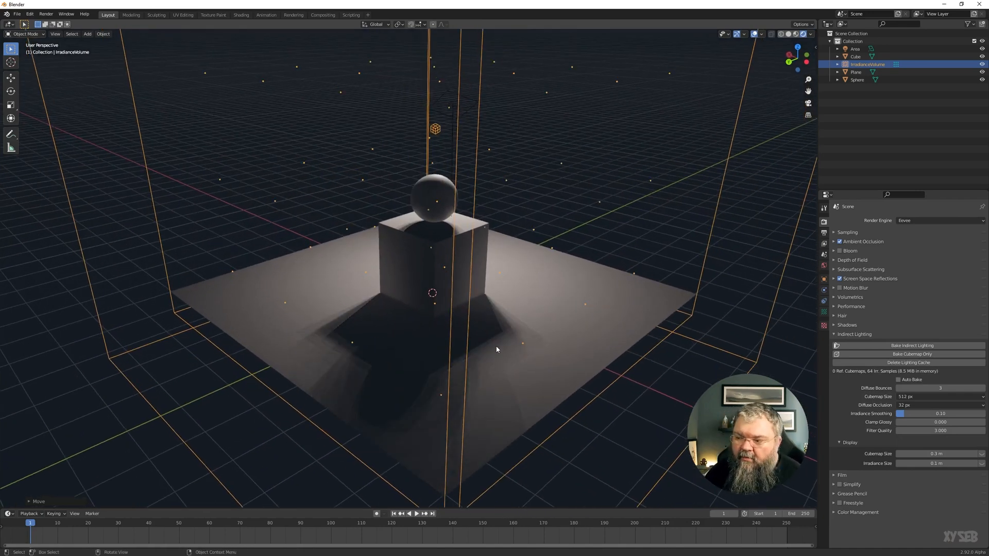
{"action": "scroll", "coordinate": [499, 344], "scroll_direction": "up", "scroll_amount": 3}
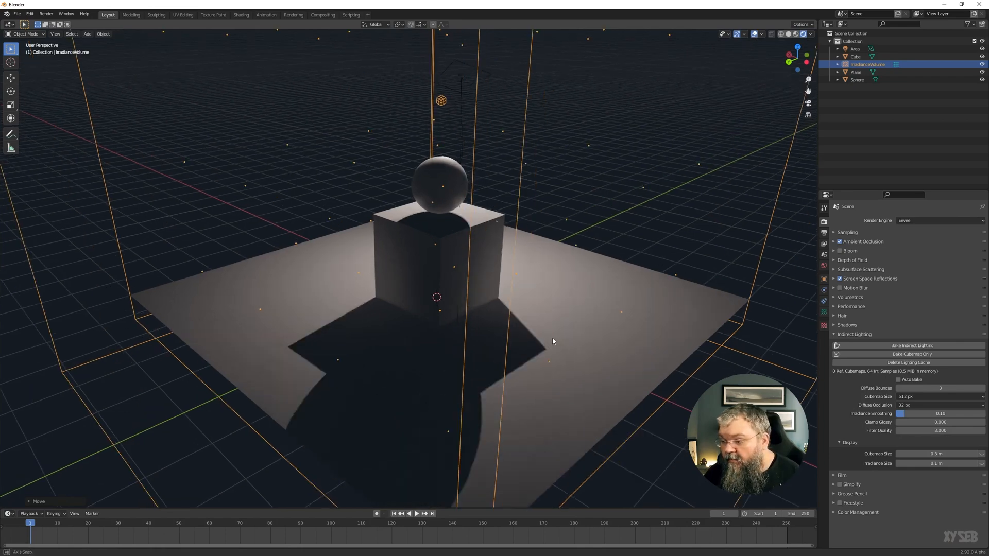
{"action": "middle_click_drag", "start_coordinate": [552, 341], "coordinate": [536, 344]}
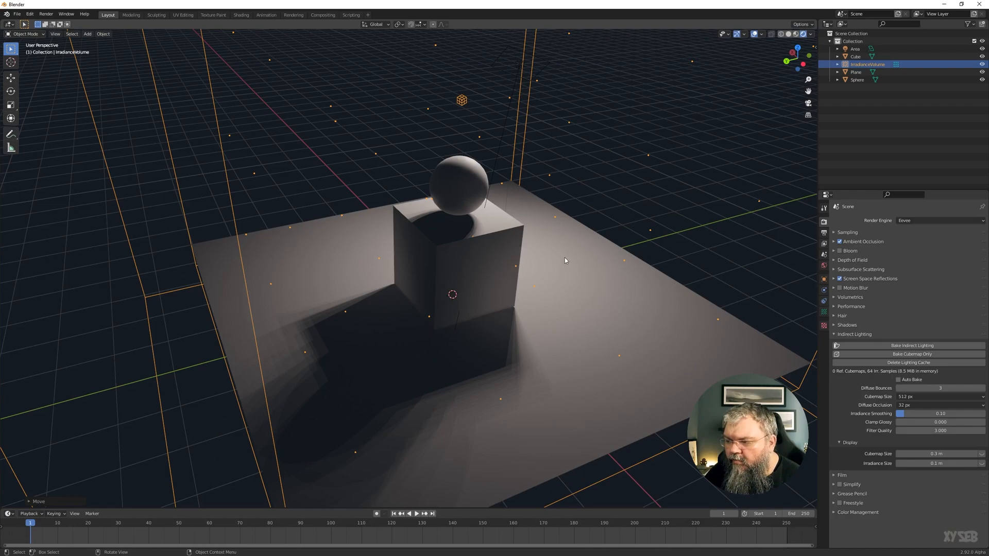
{"action": "middle_click_drag", "start_coordinate": [564, 260], "coordinate": [486, 267]}
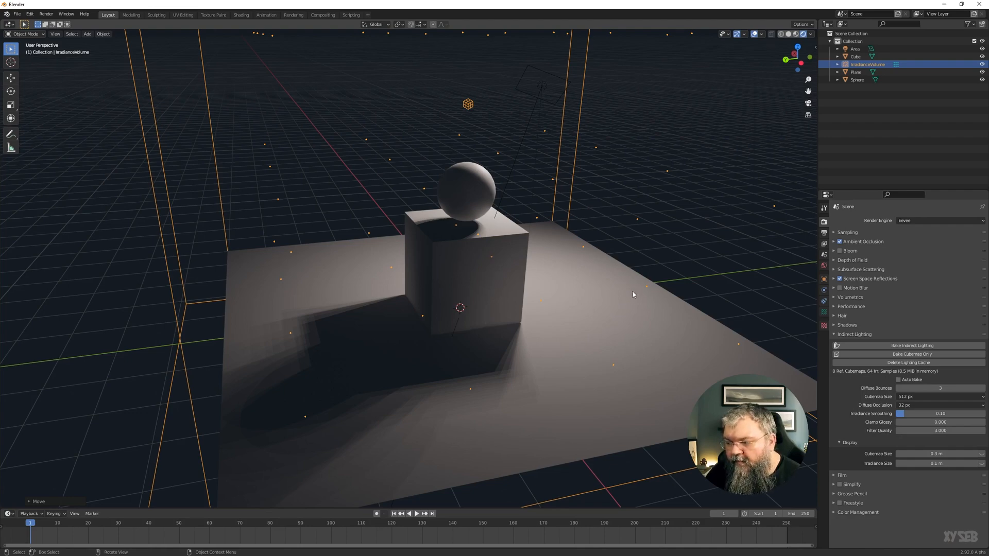
- Set the base color of the plane's material to fully saturated red
{"action": "middle_click_drag", "start_coordinate": [632, 291], "coordinate": [538, 287]}
{"action": "left_click", "coordinate": [603, 372]}
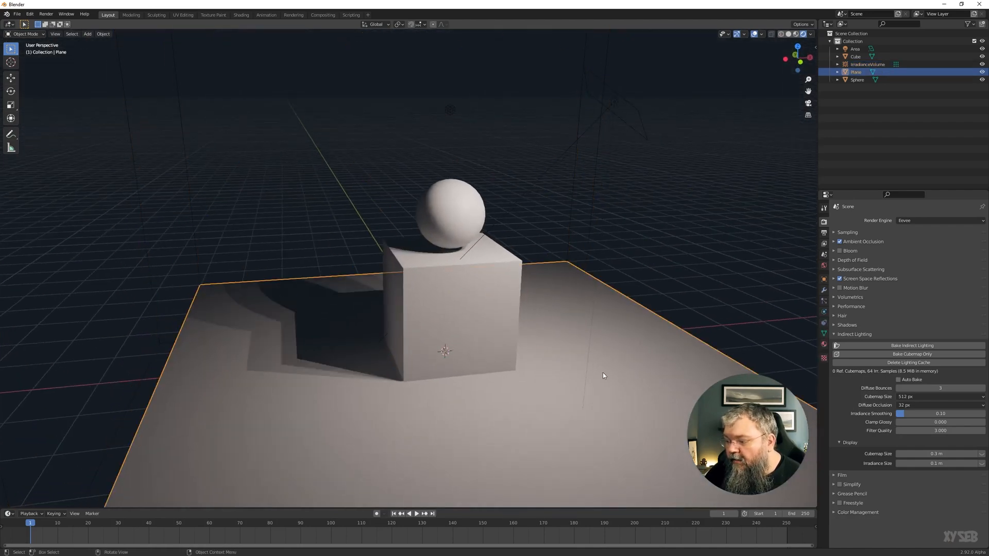
{"action": "left_click", "coordinate": [824, 344]}
{"action": "left_click", "coordinate": [933, 333]}
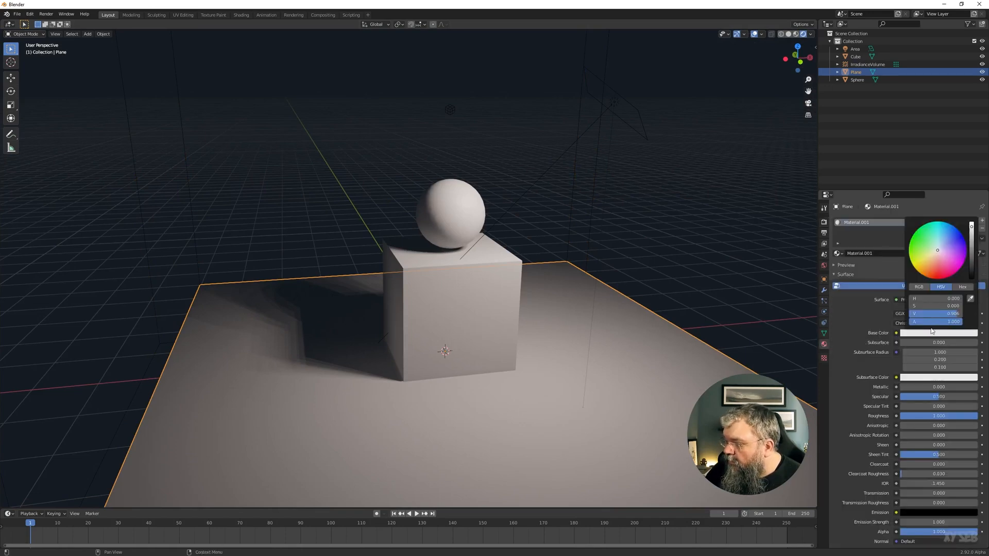
{"action": "left_click_drag", "start_coordinate": [931, 258], "coordinate": [938, 278]}
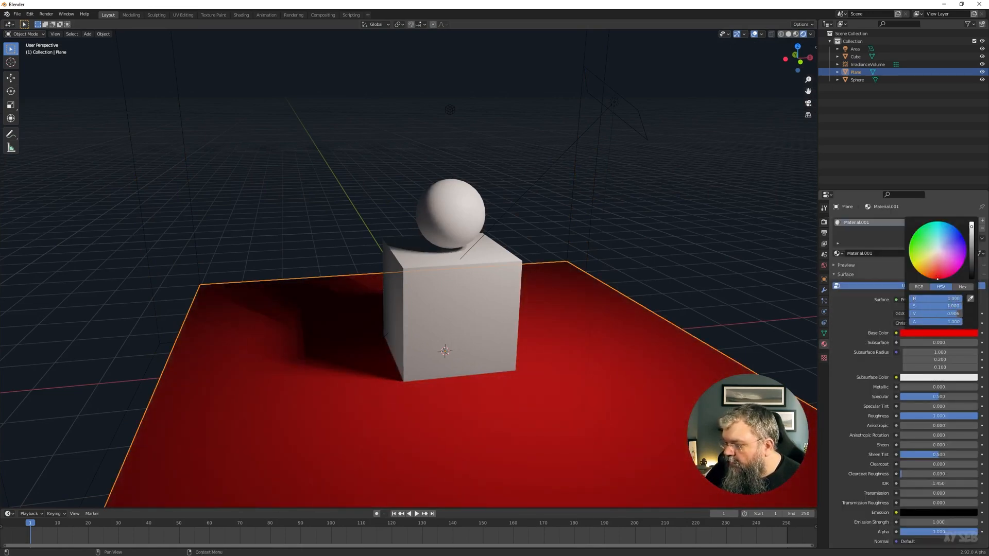
{"action": "middle_click_drag", "start_coordinate": [428, 307], "coordinate": [580, 299]}
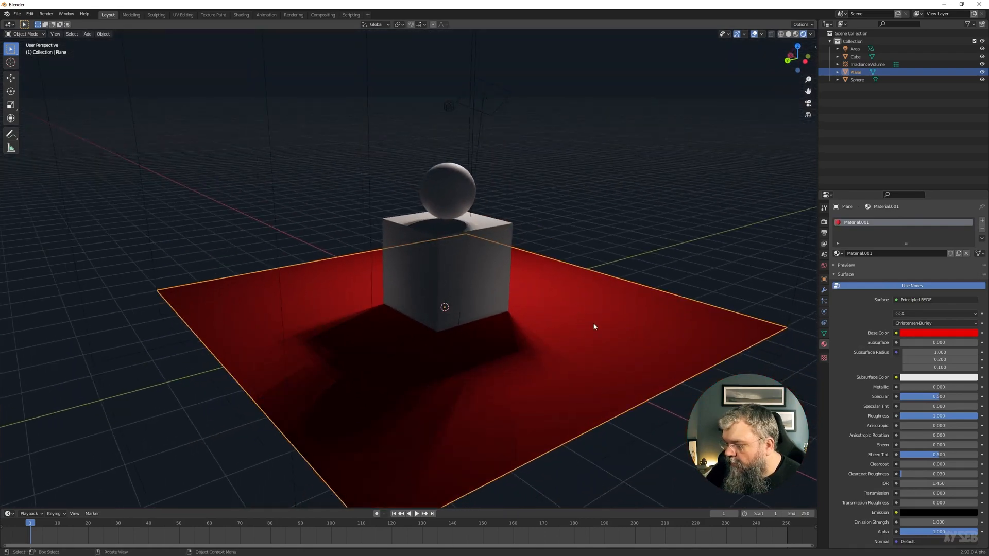
- Delete the baked lighting cache in the render settings and inspect the scene without indirect light
{"action": "left_click", "coordinate": [824, 222]}
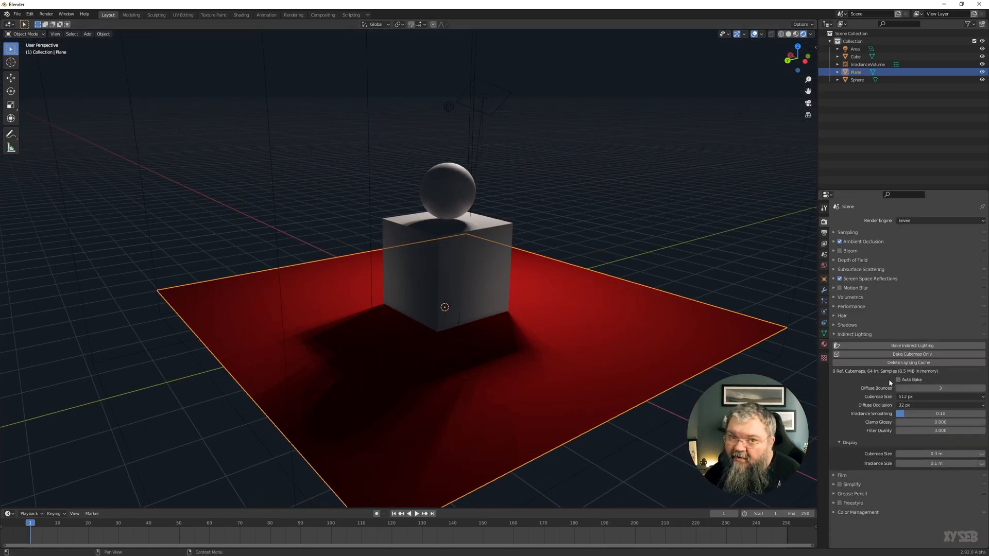
{"action": "left_click", "coordinate": [920, 363]}
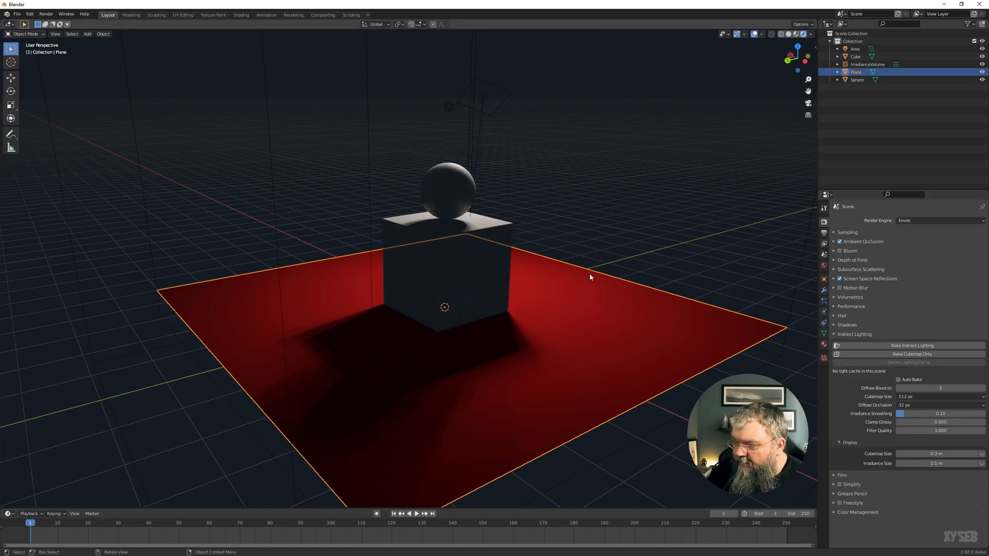
{"action": "mouse_move", "coordinate": [589, 273]}
{"action": "middle_mouse_down"}
{"action": "mouse_move", "coordinate": [573, 270]}
{"action": "mouse_move", "coordinate": [584, 283]}
{"action": "middle_mouse_up"}
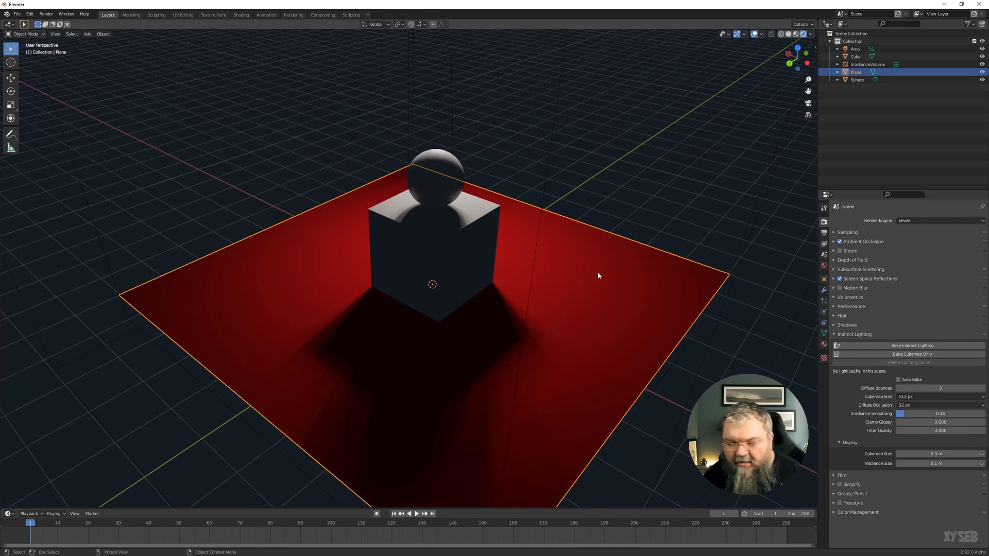
- Bake the indirect lighting with the red plane and inspect the color bounce on the cube and sphere
{"action": "left_click", "coordinate": [904, 343]}
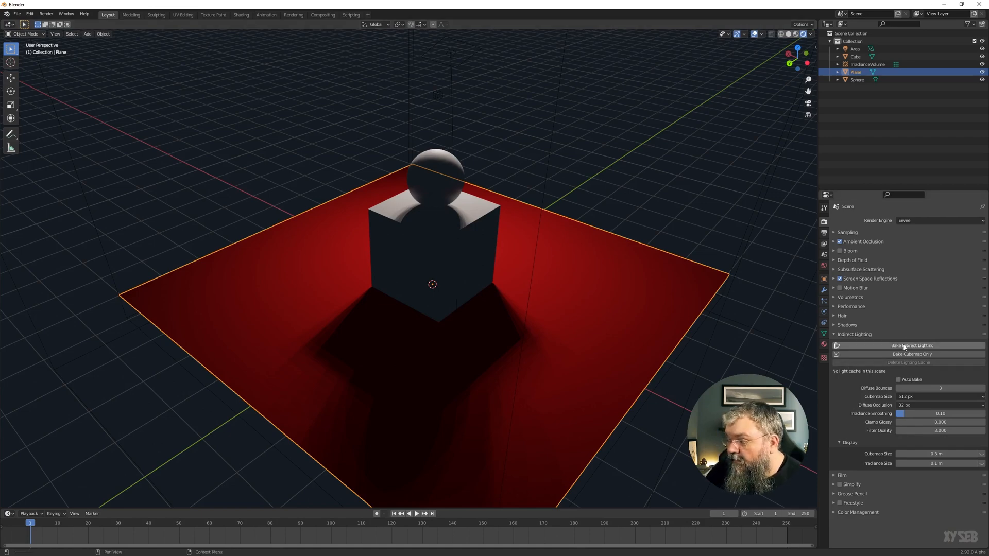
{"action": "middle_click_drag", "start_coordinate": [634, 313], "coordinate": [531, 304]}
{"action": "scroll", "coordinate": [548, 360], "scroll_direction": "up", "scroll_amount": 3}
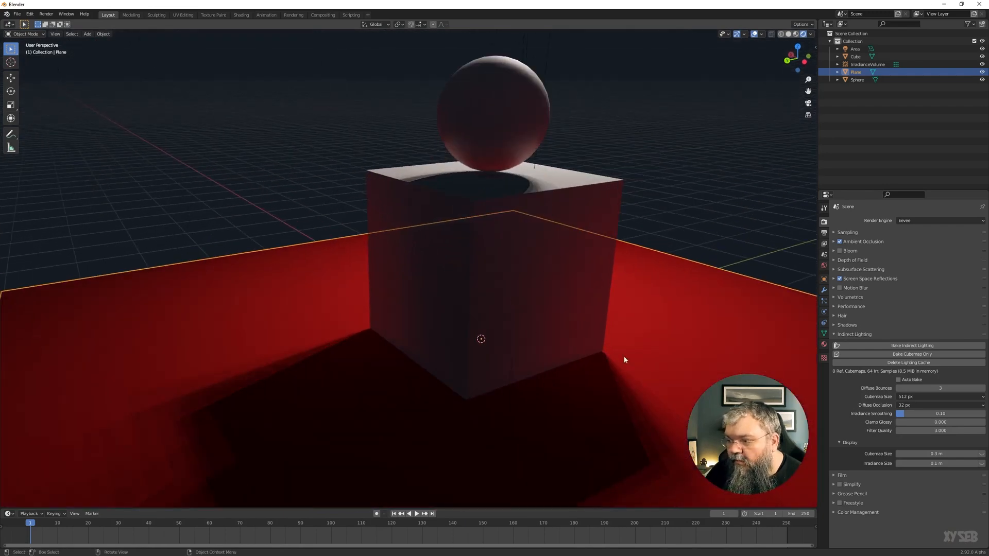
{"action": "middle_click_drag", "start_coordinate": [623, 357], "coordinate": [556, 334]}
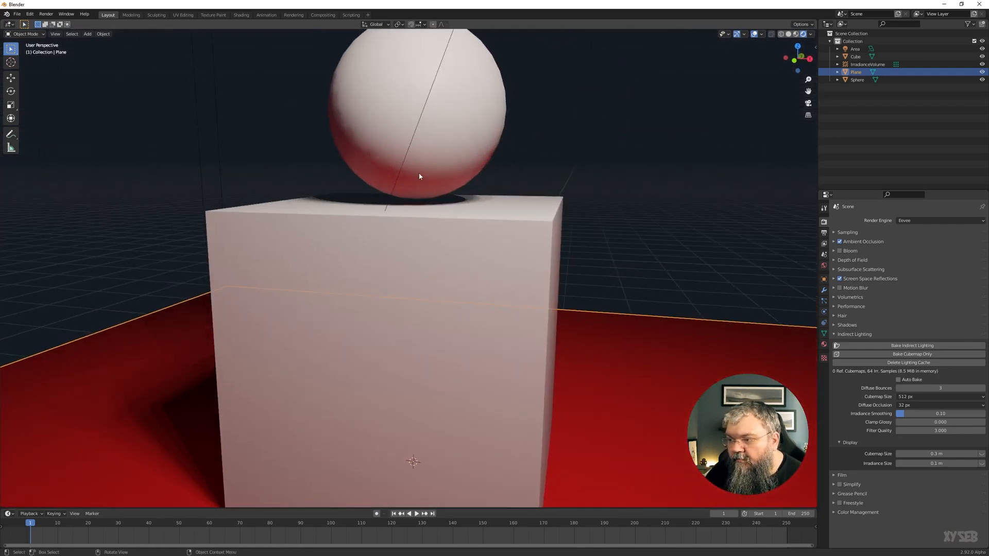
{"action": "scroll", "coordinate": [465, 144], "scroll_direction": "down", "scroll_amount": 5}
{"action": "middle_click_drag", "start_coordinate": [449, 217], "coordinate": [490, 254]}
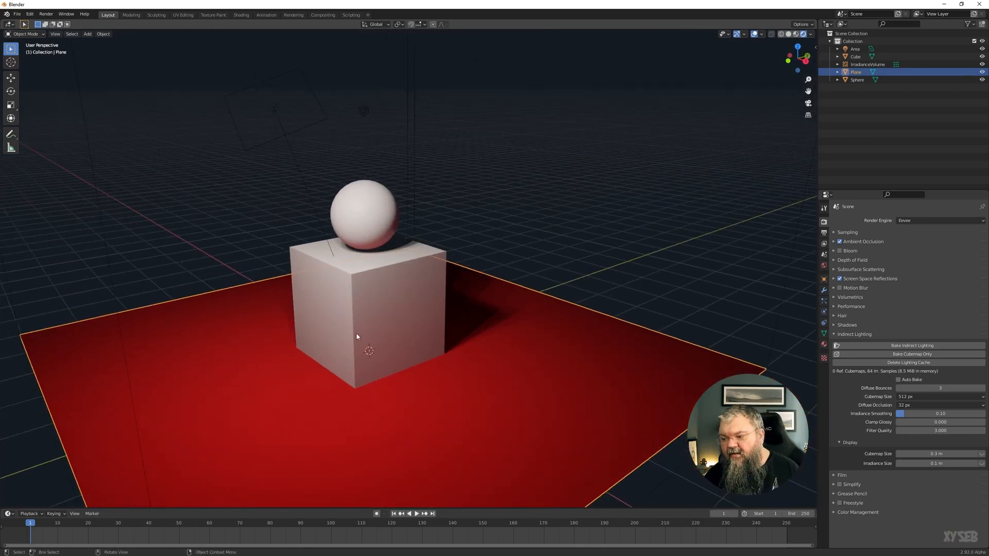
{"action": "middle_click_drag", "start_coordinate": [357, 333], "coordinate": [502, 355]}
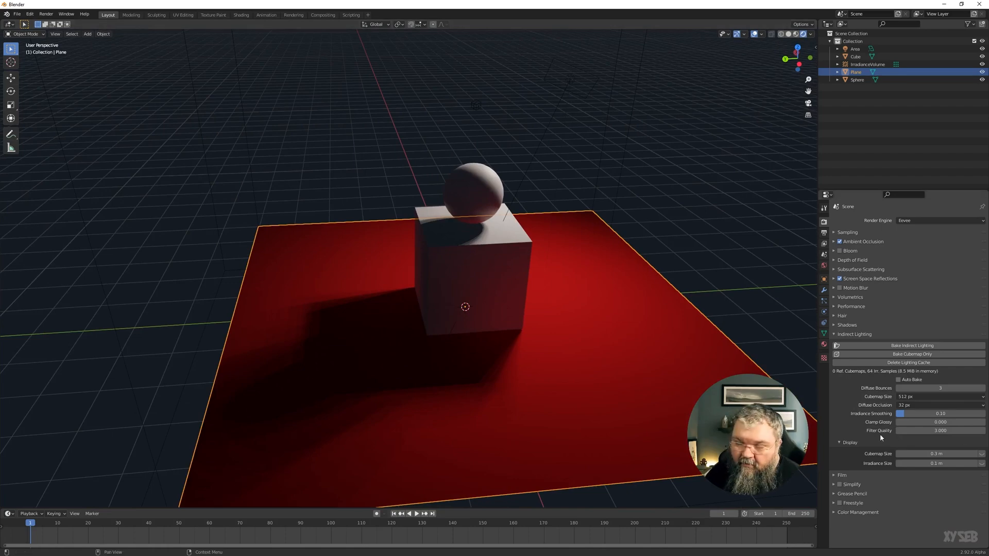
- Enable Auto Bake for the indirect lighting, select the irradiance volume in the scene, and turn Auto Bake off again
{"action": "middle_click_drag", "start_coordinate": [600, 367], "coordinate": [639, 363]}
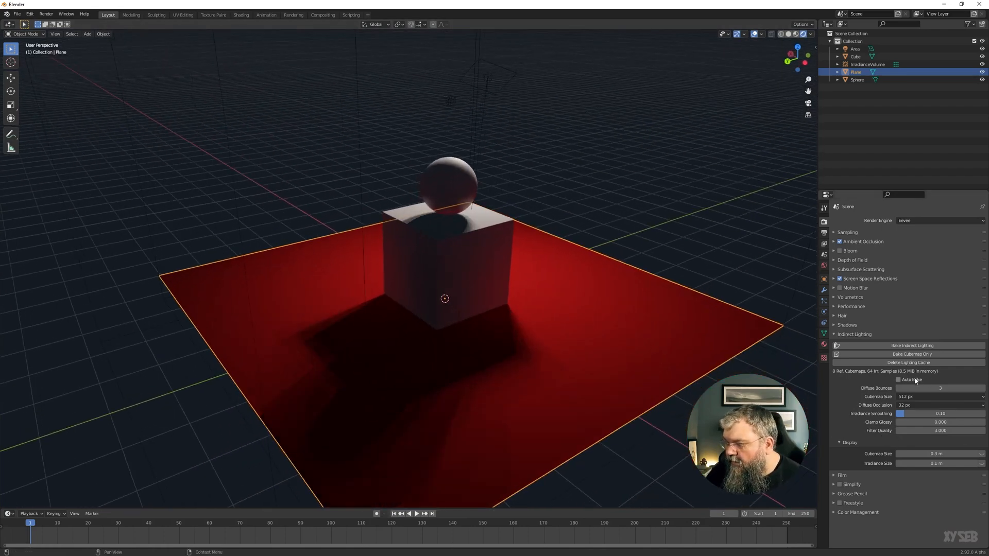
{"action": "left_click", "coordinate": [915, 380]}
{"action": "middle_click_drag", "start_coordinate": [747, 402], "coordinate": [364, 302]}
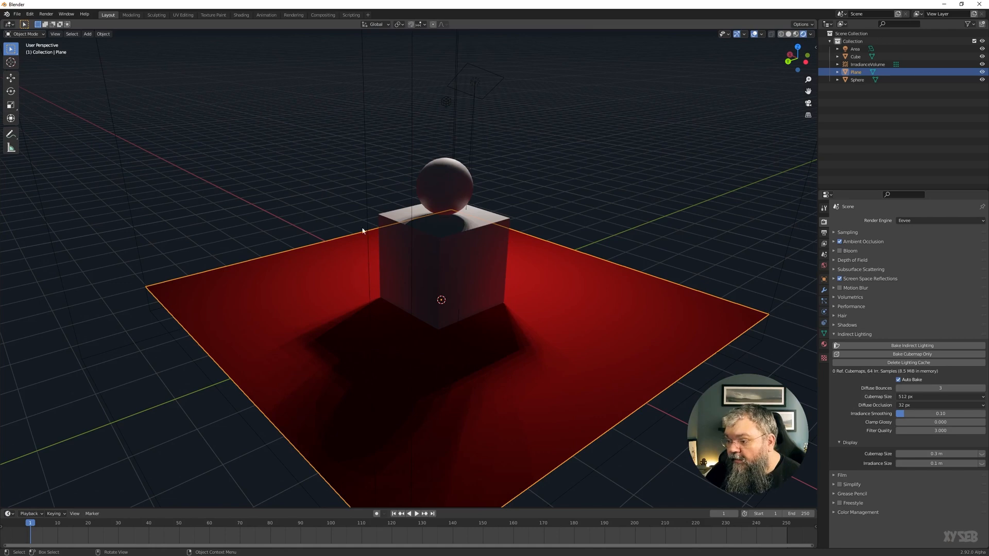
{"action": "left_click", "coordinate": [362, 200]}
{"action": "left_click", "coordinate": [363, 203]}
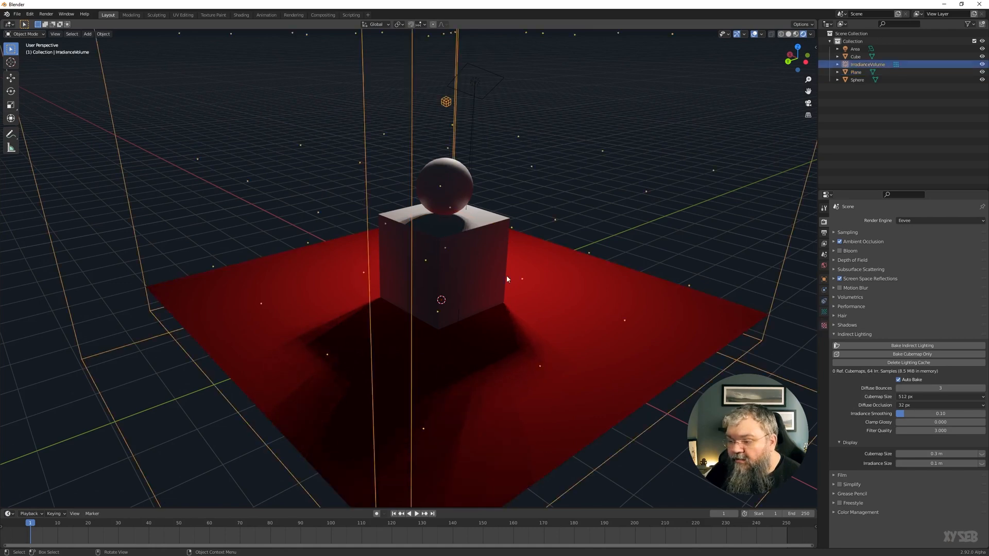
{"action": "left_click", "coordinate": [917, 380]}
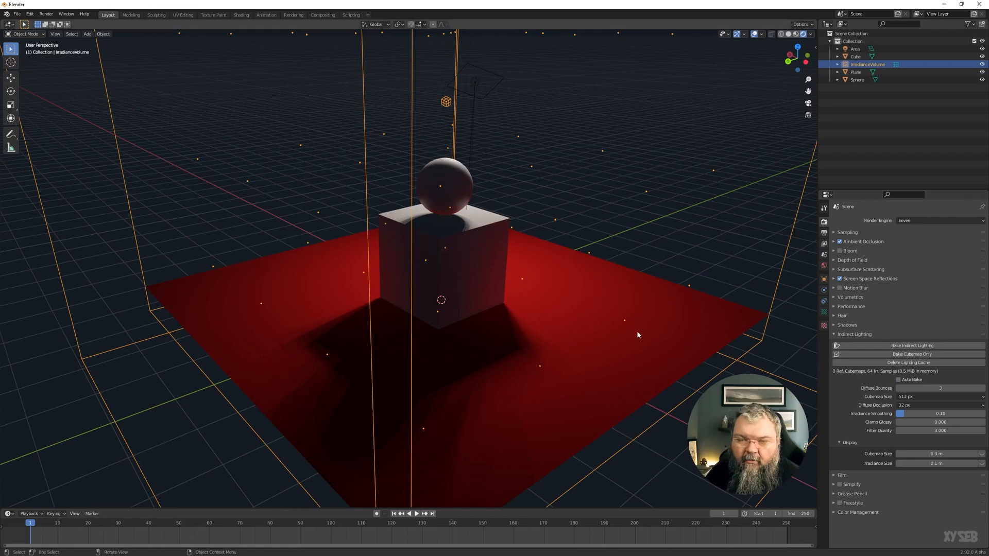
{"action": "middle_click_drag", "start_coordinate": [629, 300], "coordinate": [597, 315]}
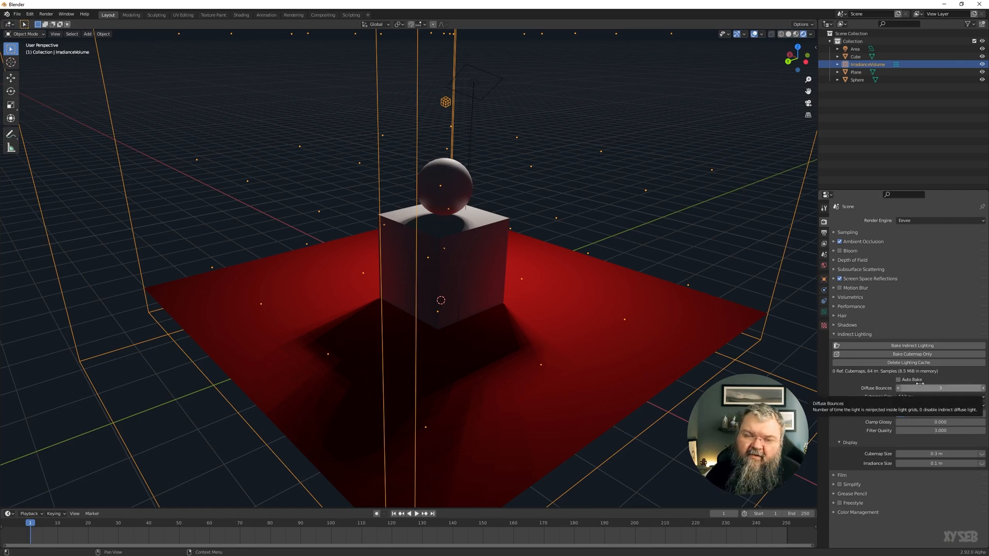
- Set the Diffuse Bounces to 5 and bake the indirect lighting
{"action": "left_click", "coordinate": [984, 388]}
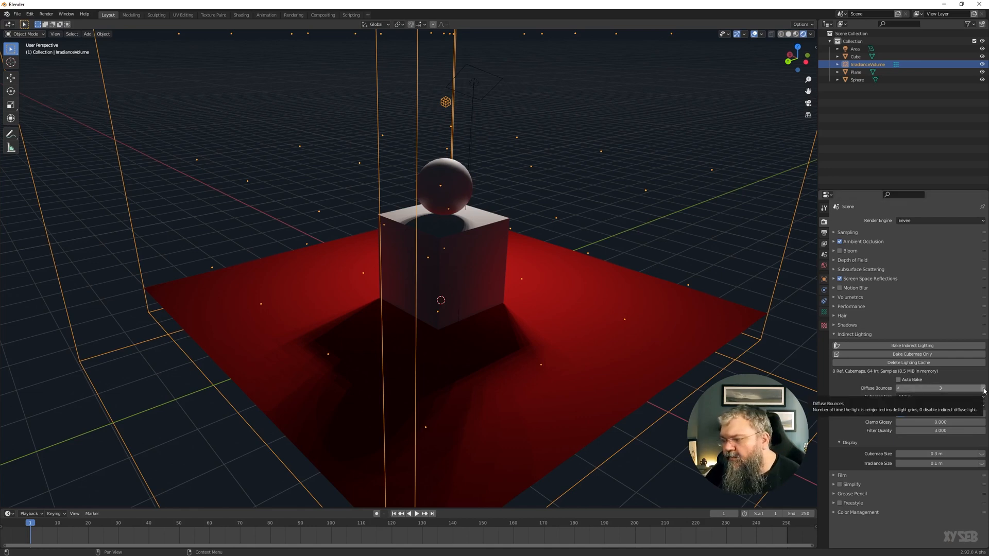
{"action": "left_click", "coordinate": [983, 389]}
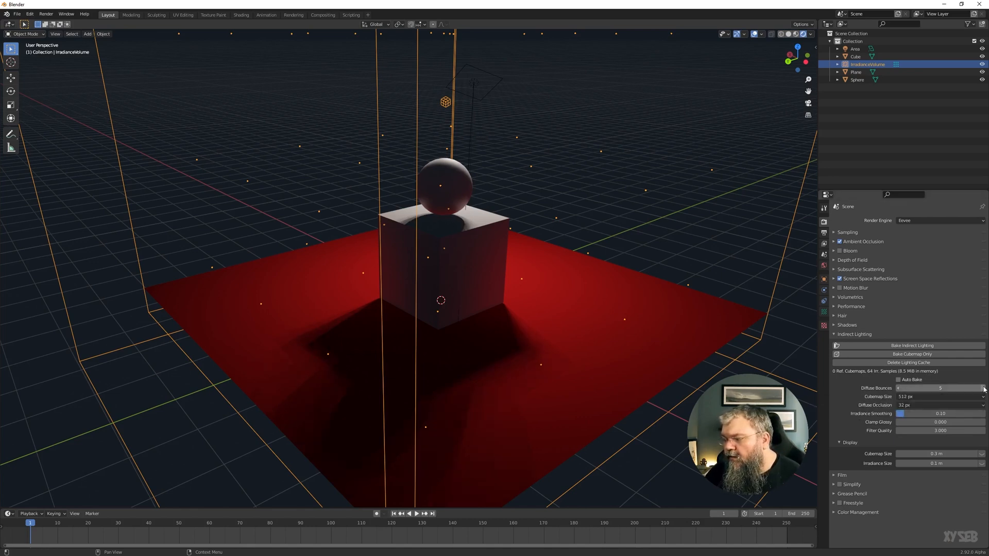
{"action": "left_click", "coordinate": [901, 347]}
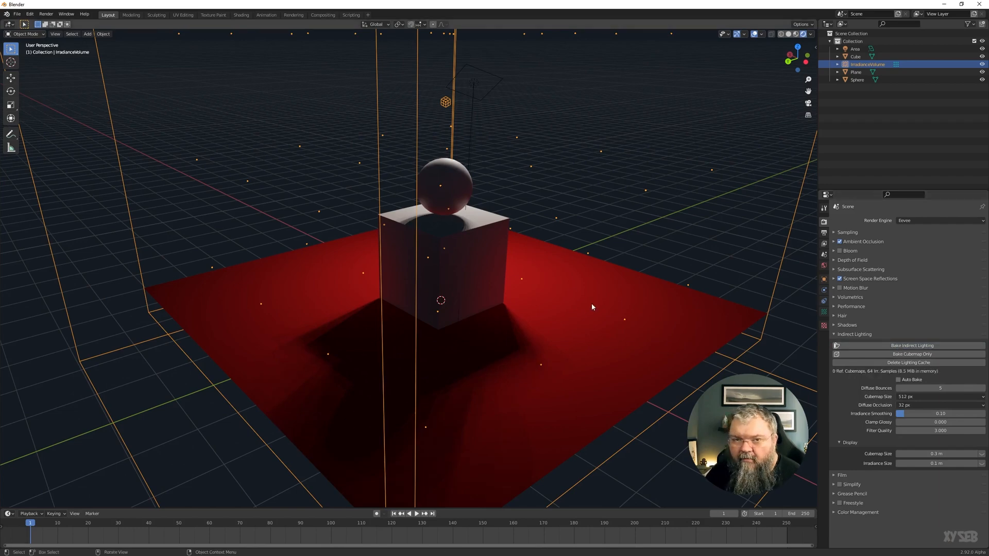
{"action": "middle_click_drag", "start_coordinate": [589, 304], "coordinate": [579, 313]}
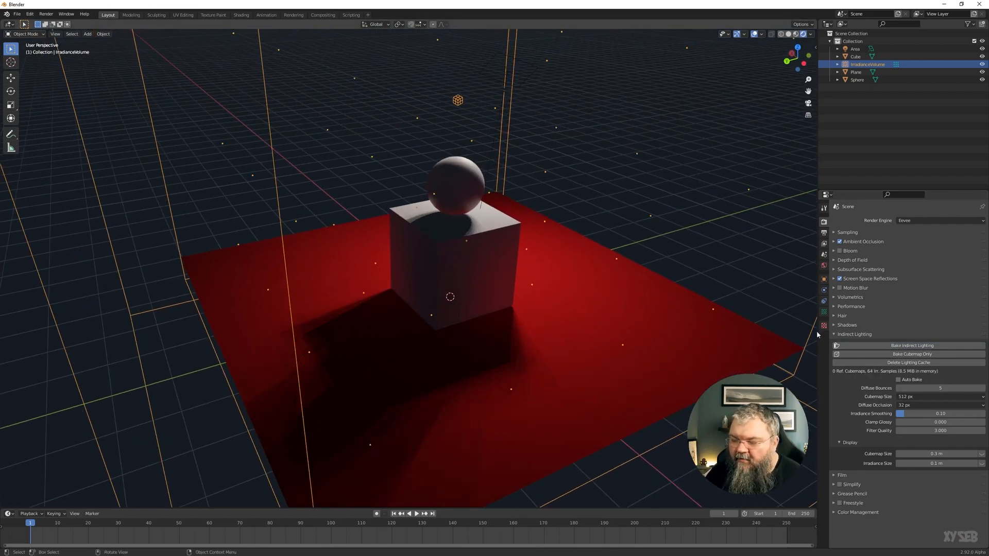
- Reduce the Diffuse Bounces to 3 and inspect the bounced light on the shadowed sides of the cube and sphere
{"action": "left_click", "coordinate": [899, 389]}
{"action": "left_click", "coordinate": [898, 389]}
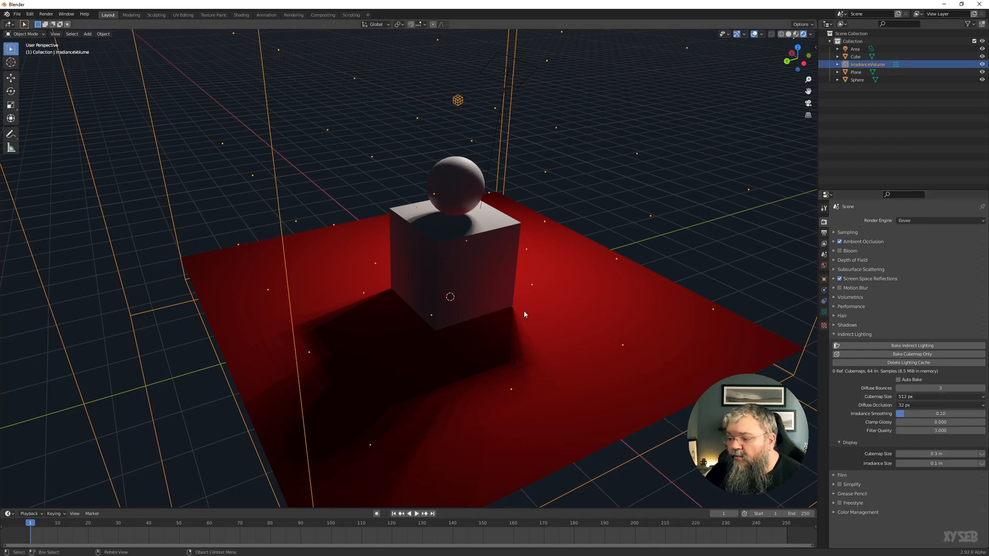
{"action": "scroll", "coordinate": [528, 387], "scroll_direction": "up", "scroll_amount": 4}
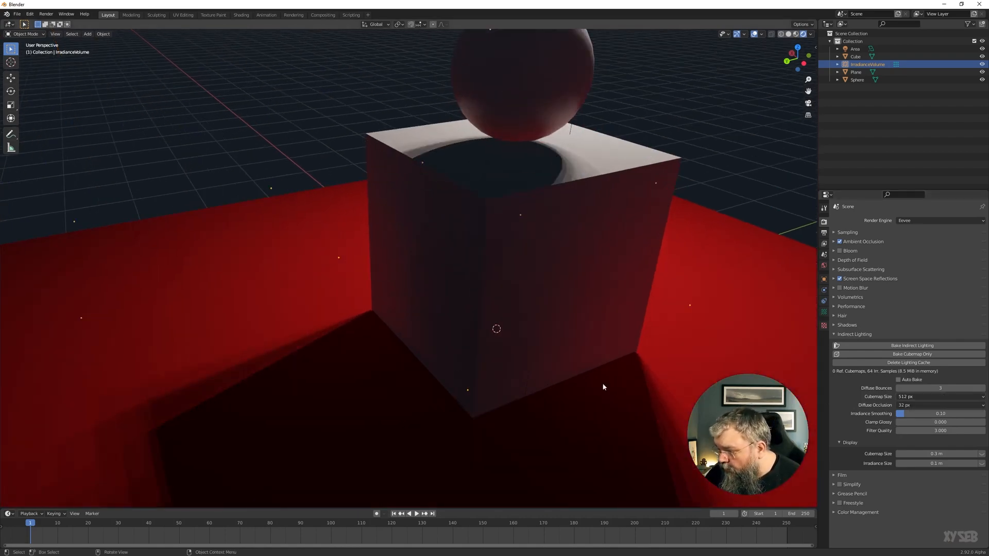
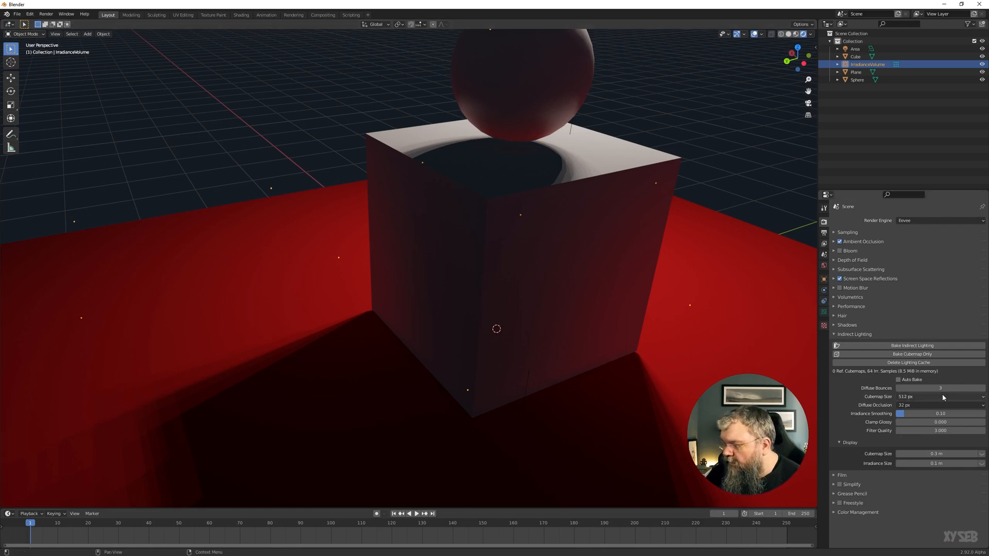
{"action": "scroll", "coordinate": [656, 378], "scroll_direction": "down", "scroll_amount": 2}
{"action": "middle_click_drag", "start_coordinate": [656, 381], "coordinate": [638, 324]}
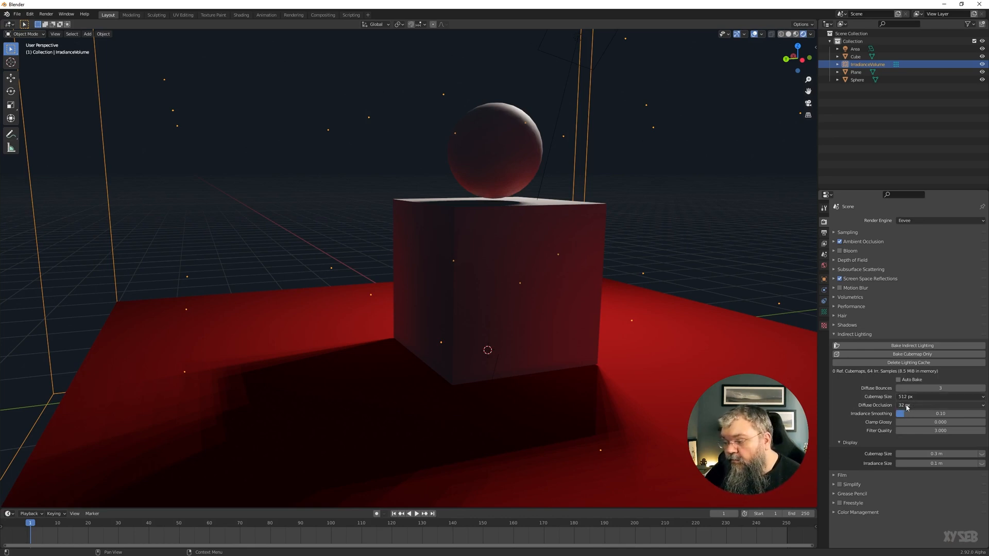
{"action": "middle_click_drag", "start_coordinate": [718, 352], "coordinate": [650, 398]}
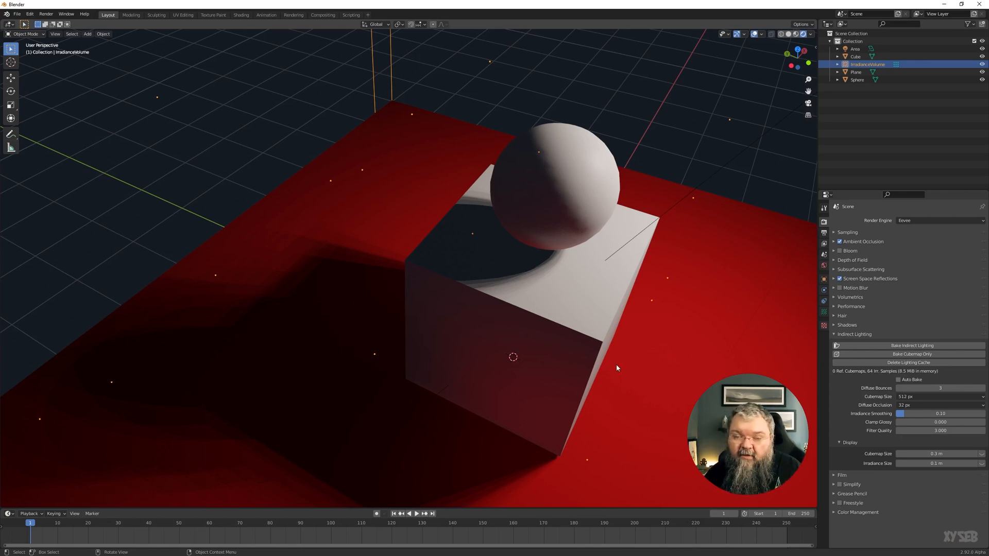
{"action": "middle_click_drag", "start_coordinate": [615, 425], "coordinate": [638, 402]}
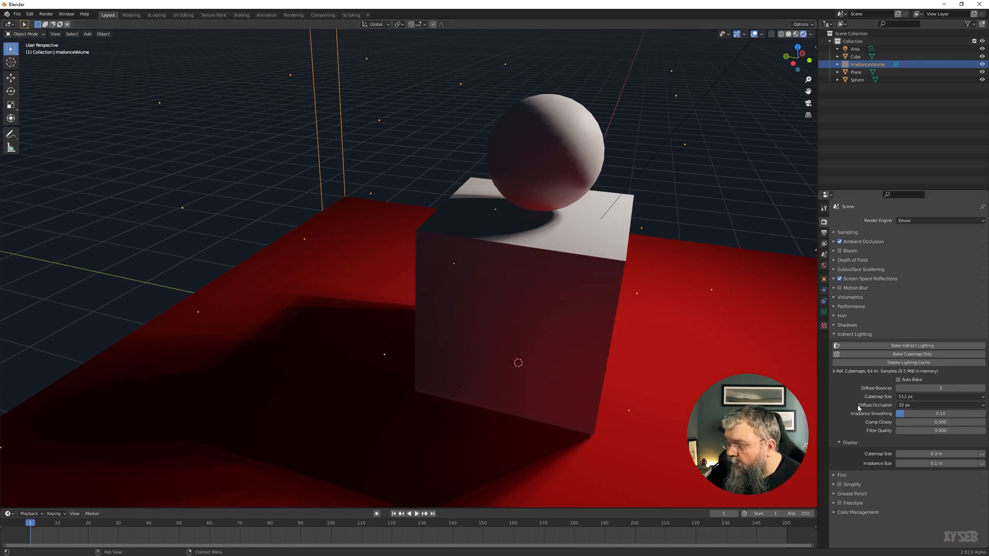
- Try a Diffuse Occlusion size of 64 px and restore it to 32 px
{"action": "left_click", "coordinate": [916, 406]}
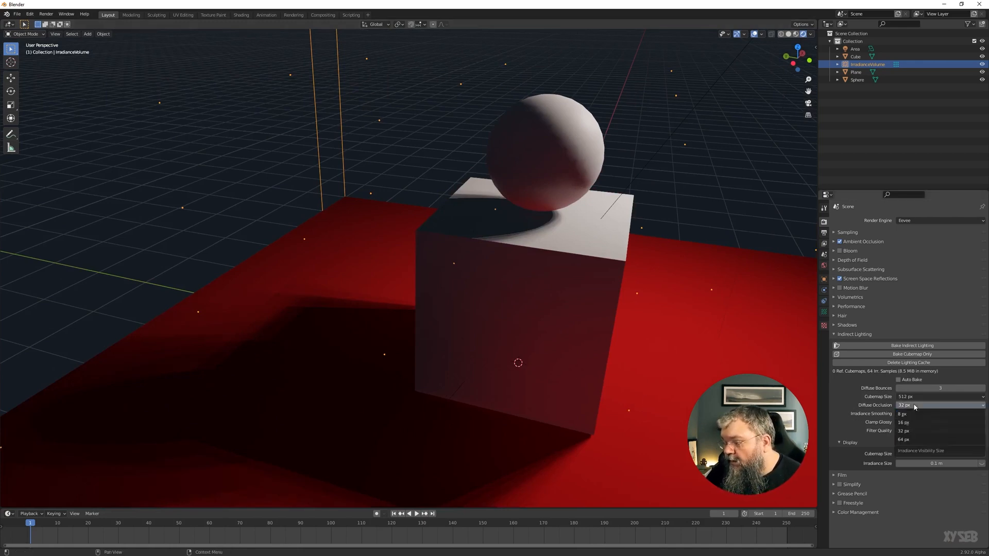
{"action": "left_click", "coordinate": [916, 440]}
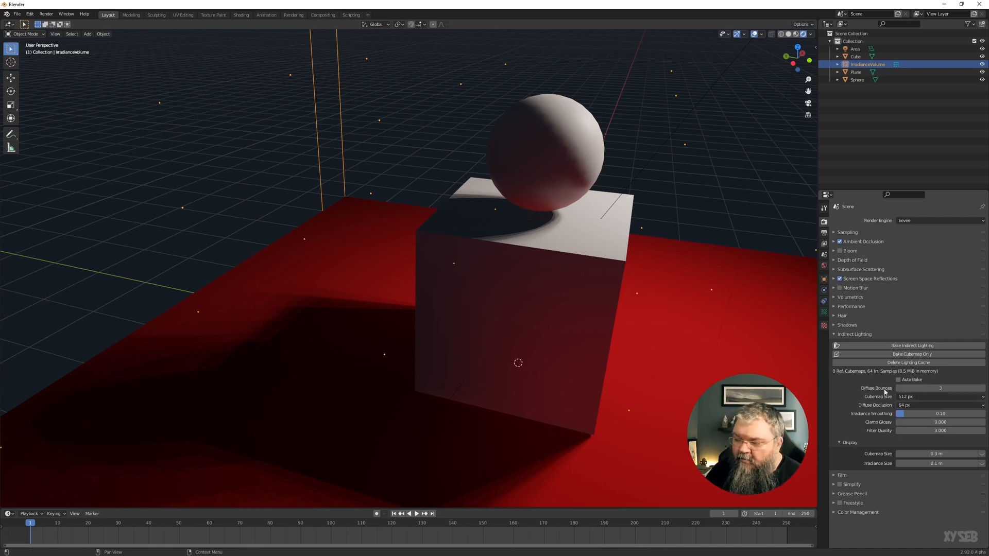
{"action": "left_click", "coordinate": [929, 406]}
{"action": "left_click", "coordinate": [916, 432]}
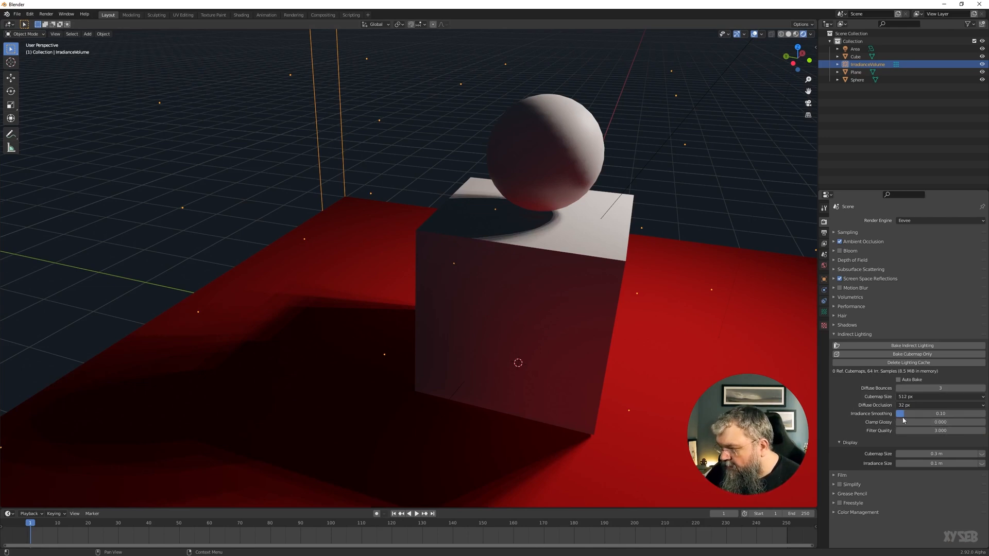
- Try Irradiance Smoothing values of 0.49 and 1.00 before lowering it to 0.15
{"action": "mouse_move", "coordinate": [903, 416]}
{"action": "left_mouse_down"}
{"action": "mouse_move", "coordinate": [965, 413]}
{"action": "mouse_move", "coordinate": [940, 414]}
{"action": "left_mouse_up"}
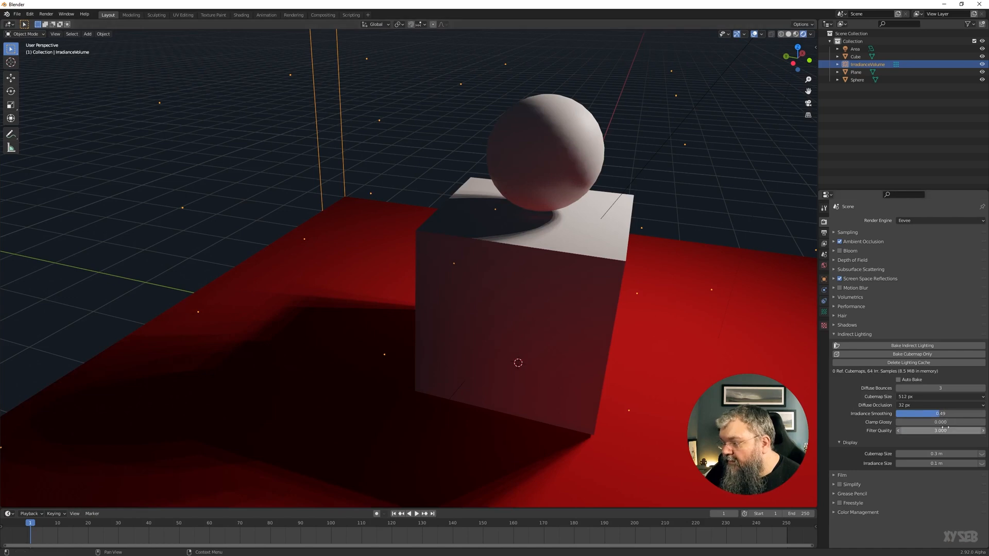
{"action": "double_click", "coordinate": [939, 413]}
{"action": "type", "text": "1"}
{"action": "key", "text": "Return"}
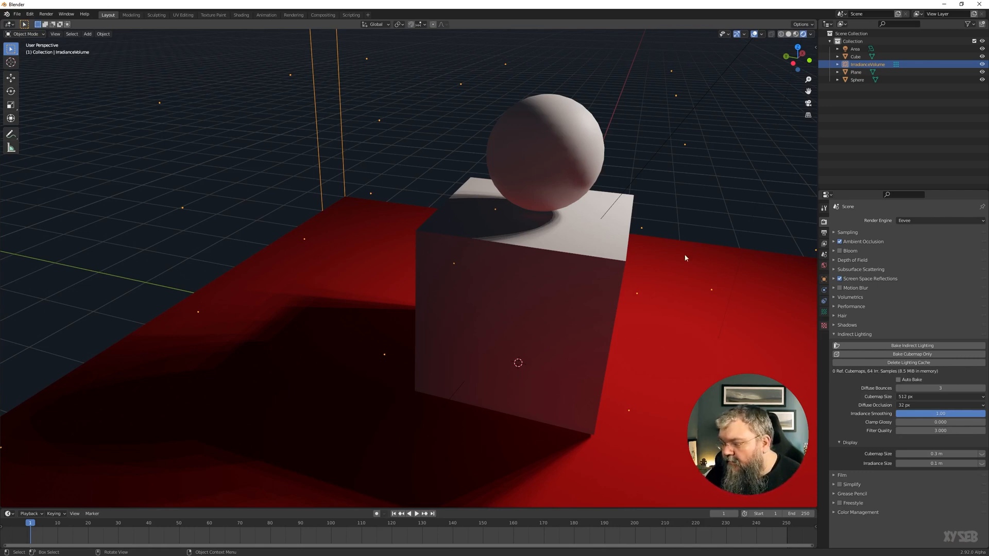
{"action": "left_click_drag", "start_coordinate": [953, 414], "coordinate": [876, 415]}
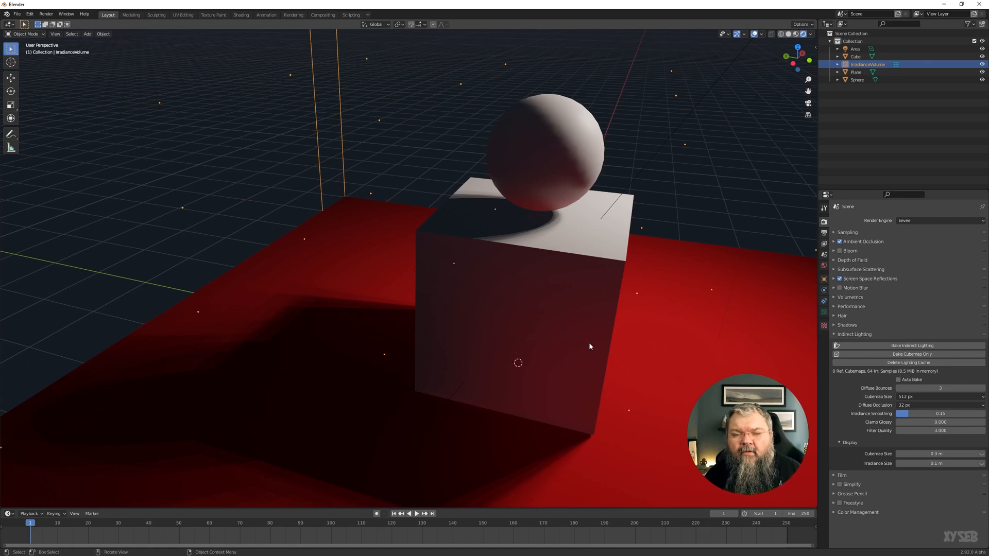
{"action": "middle_click_drag", "start_coordinate": [601, 400], "coordinate": [600, 392]}
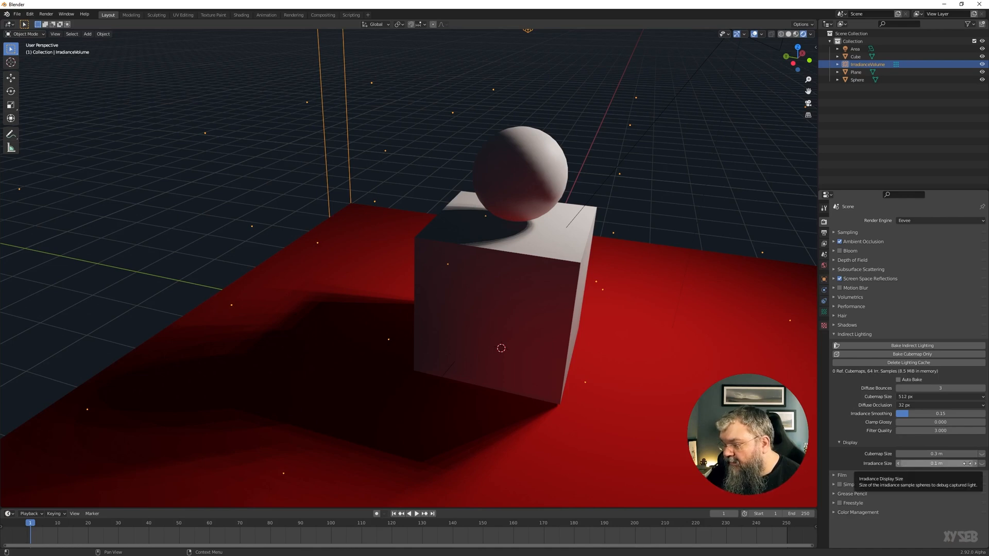
- Show the irradiance sample spheres in the viewport and set their display size to 0.7 m
{"action": "scroll", "coordinate": [650, 425], "scroll_direction": "down", "scroll_amount": 2}
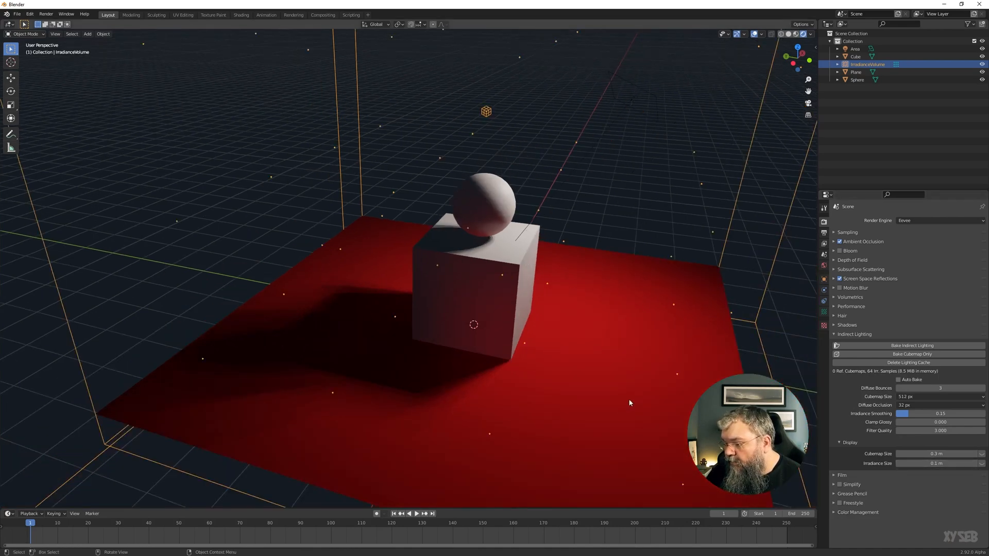
{"action": "middle_click_drag", "start_coordinate": [629, 402], "coordinate": [603, 388]}
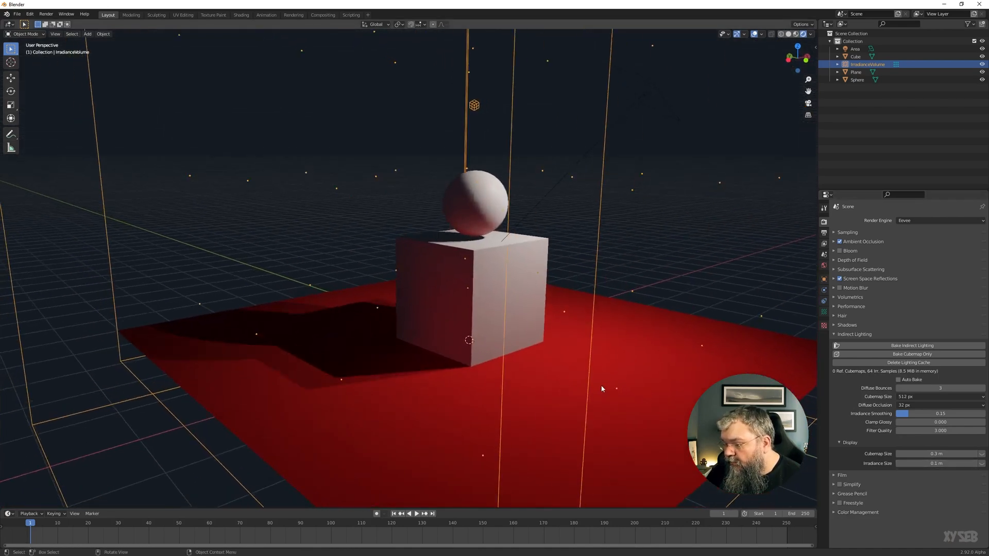
{"action": "left_click", "coordinate": [981, 463]}
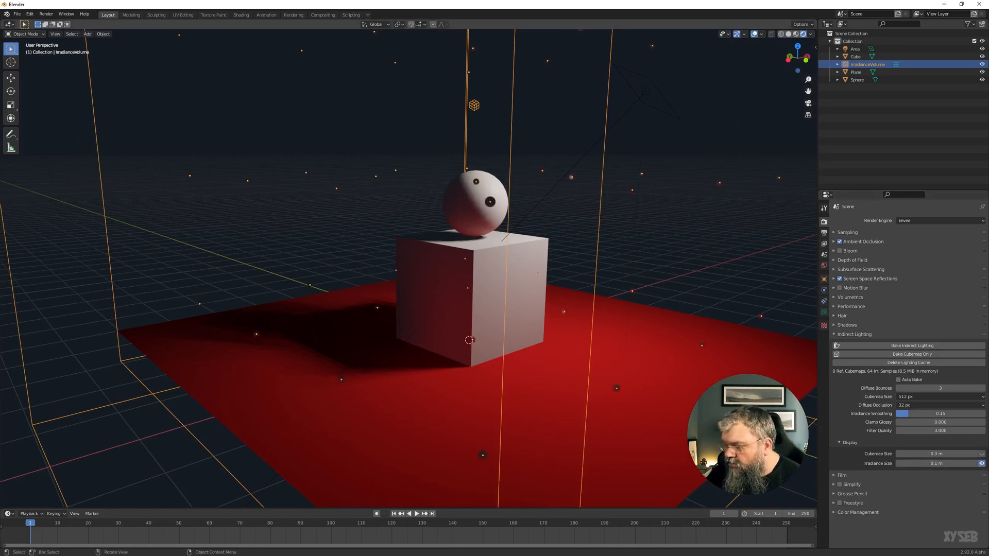
{"action": "scroll", "coordinate": [497, 355], "scroll_direction": "up", "scroll_amount": 3}
{"action": "middle_click_drag", "start_coordinate": [574, 364], "coordinate": [555, 351]}
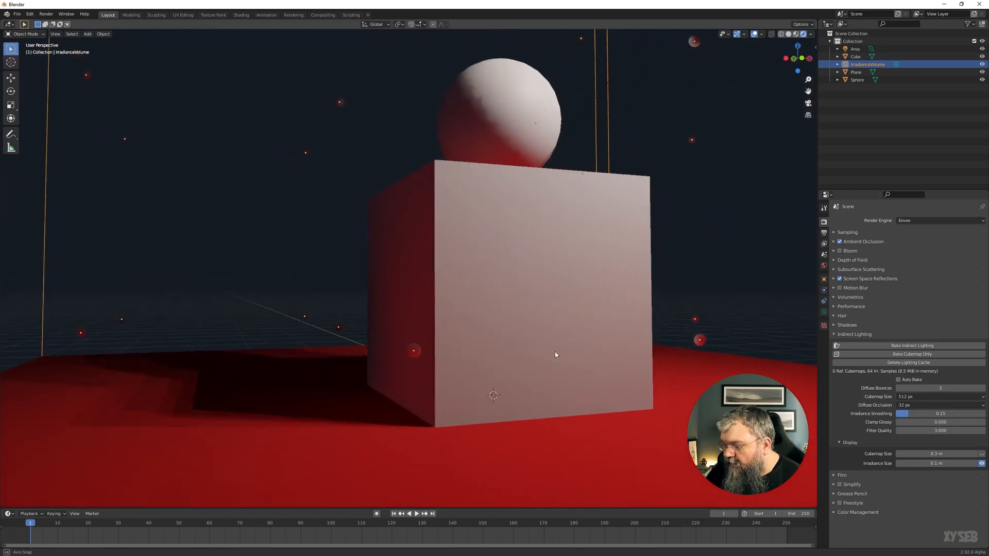
{"action": "mouse_move", "coordinate": [924, 463]}
{"action": "left_mouse_down"}
{"action": "mouse_move", "coordinate": [947, 464]}
{"action": "mouse_move", "coordinate": [928, 467]}
{"action": "left_mouse_up"}
{"action": "middle_click_drag", "start_coordinate": [556, 345], "coordinate": [508, 338]}
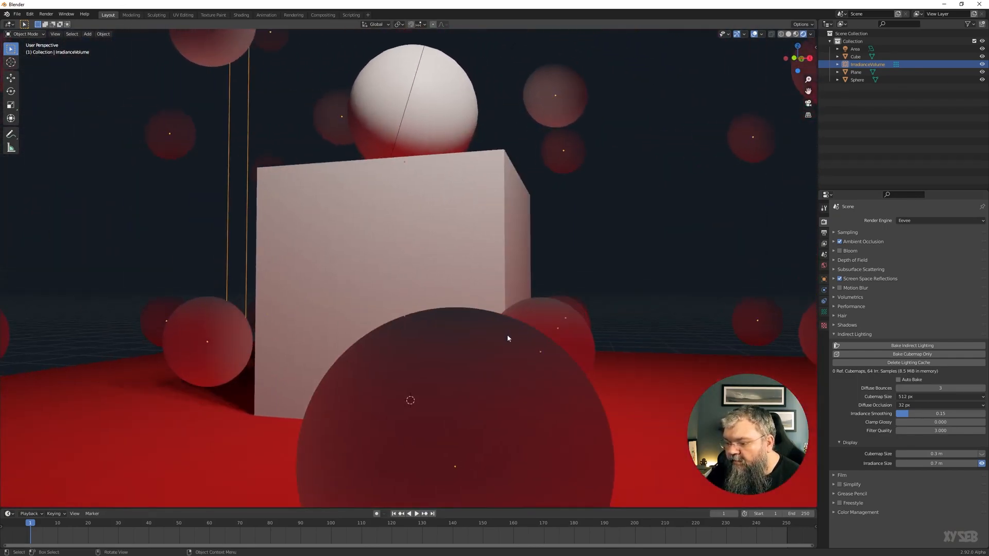
- Examine the light captured by the irradiance sample spheres around the cube, and hide the spheres
{"action": "middle_click_drag", "start_coordinate": [213, 349], "coordinate": [421, 377]}
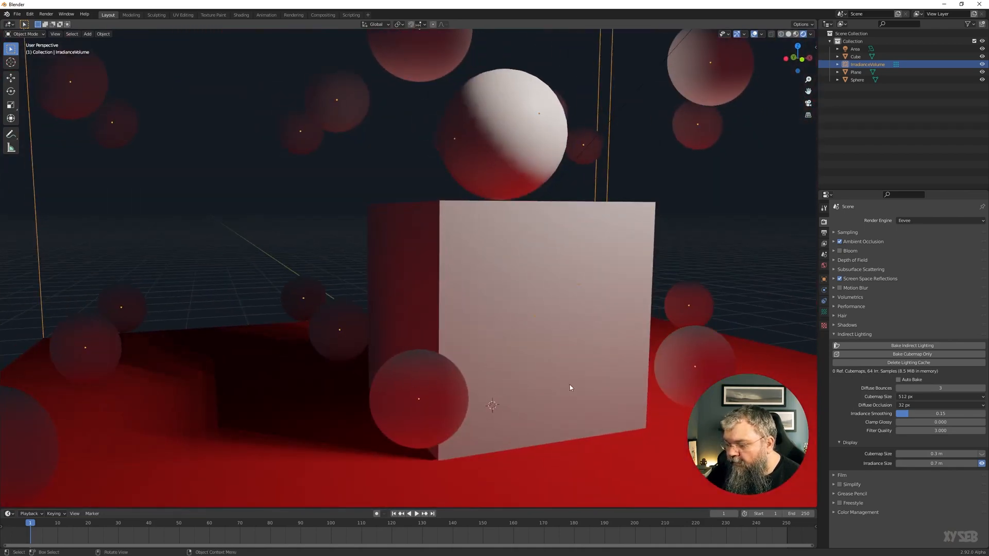
{"action": "middle_click_drag", "start_coordinate": [570, 387], "coordinate": [376, 362]}
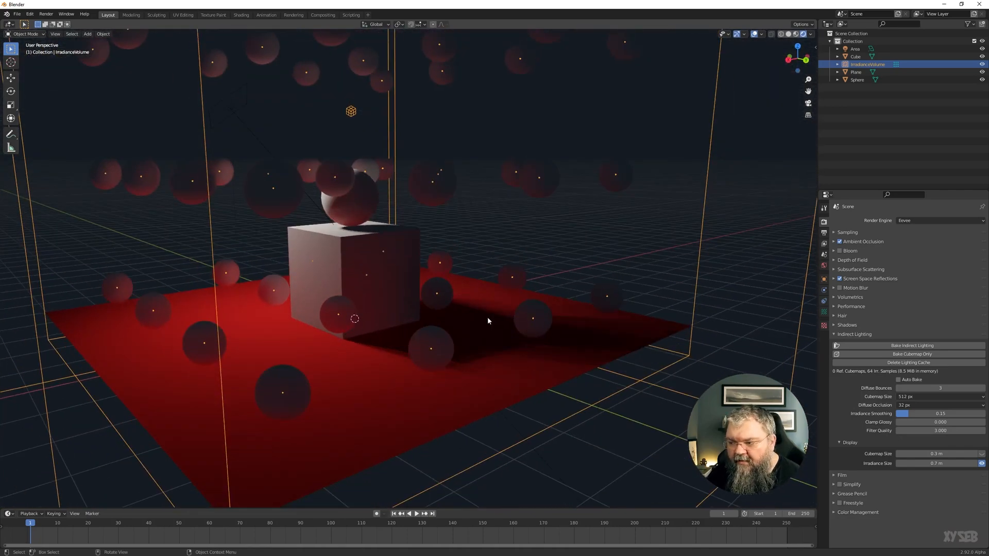
{"action": "middle_click_drag", "start_coordinate": [487, 317], "coordinate": [292, 329]}
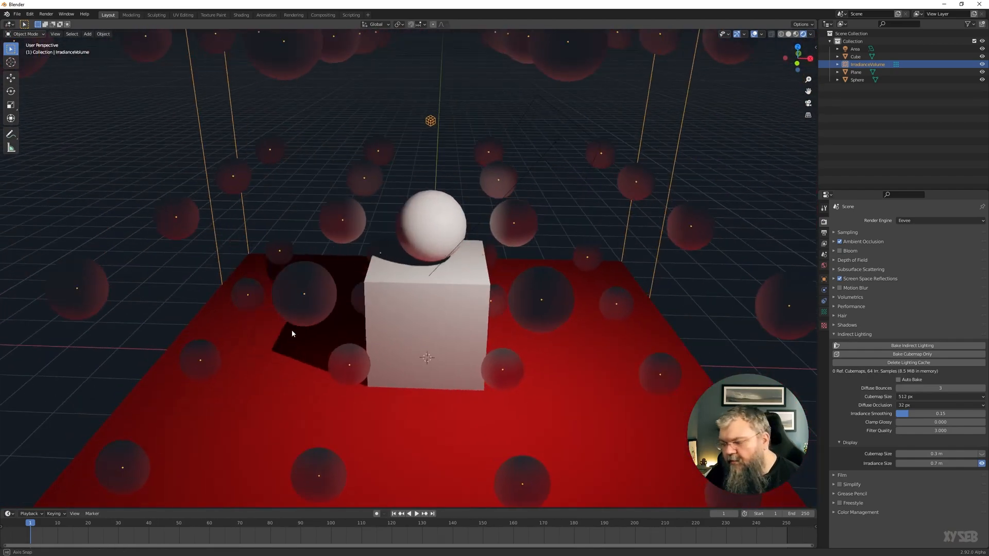
{"action": "left_click", "coordinate": [981, 463]}
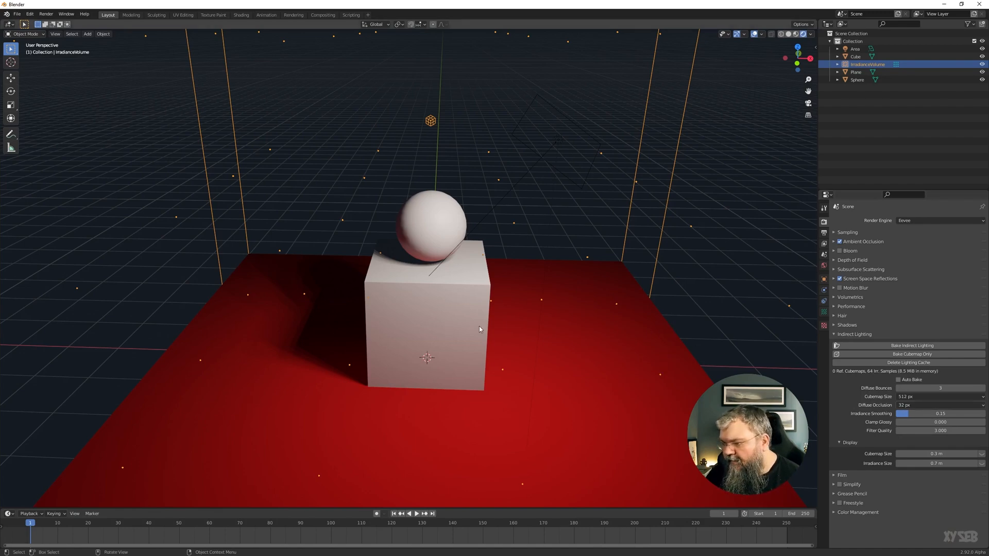
{"action": "middle_click_drag", "start_coordinate": [478, 329], "coordinate": [438, 304]}
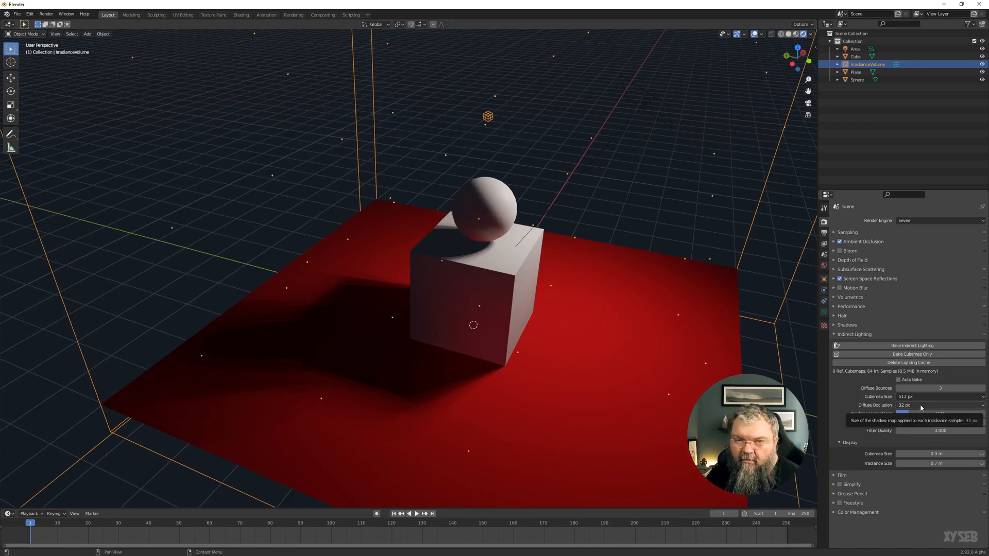
{"action": "middle_click_drag", "start_coordinate": [704, 369], "coordinate": [373, 345]}
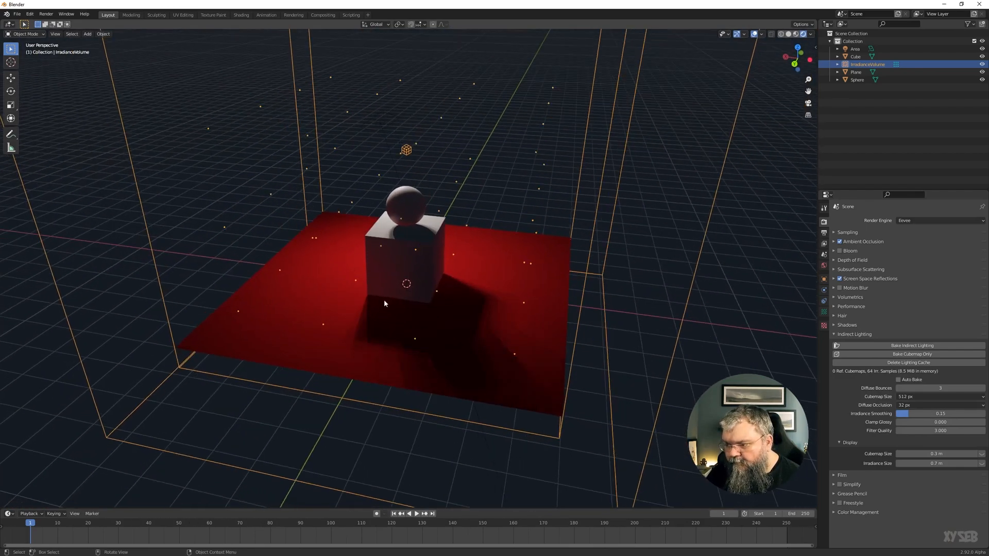
{"action": "middle_click_drag", "start_coordinate": [384, 301], "coordinate": [591, 354]}
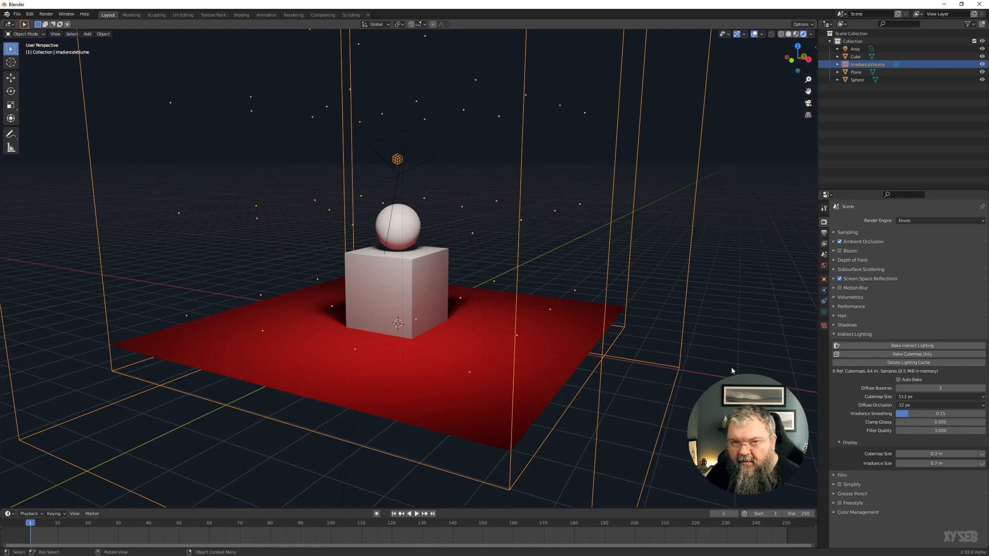
{"action": "scroll", "coordinate": [589, 337], "scroll_direction": "down", "scroll_amount": 4}
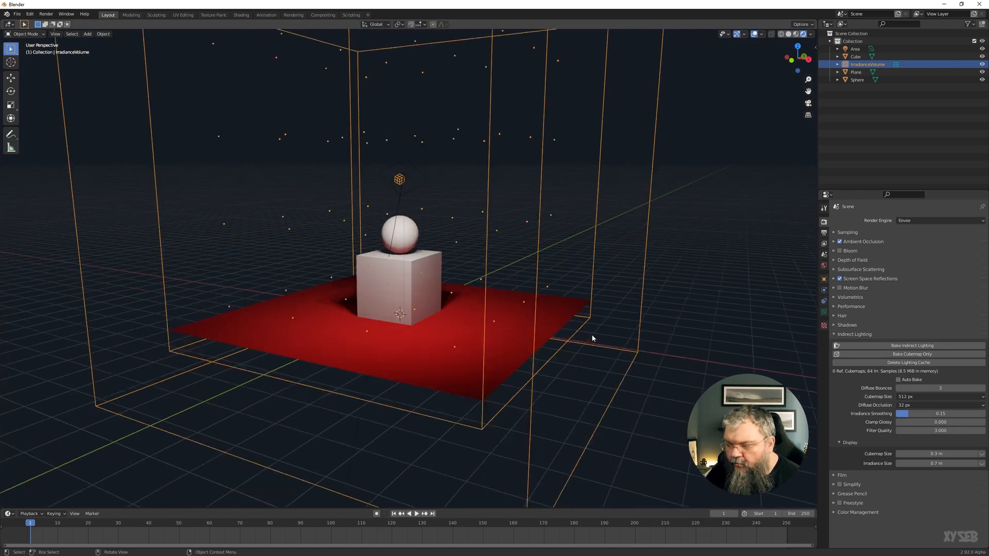
- Try an influence distance of 1.2 m for the irradiance volume and reduce it to 0.1 m
{"action": "left_click", "coordinate": [824, 312]}
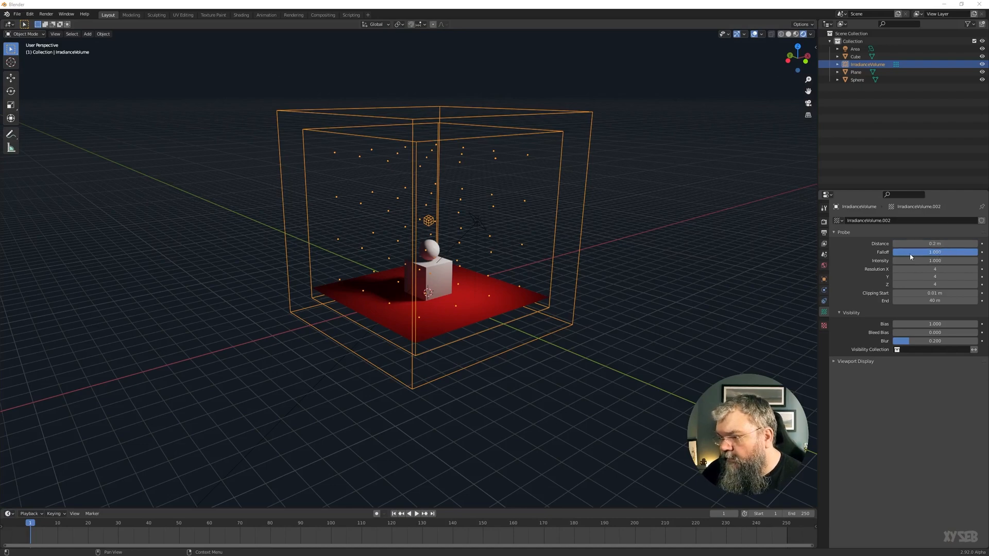
{"action": "middle_click_drag", "start_coordinate": [602, 191], "coordinate": [517, 315]}
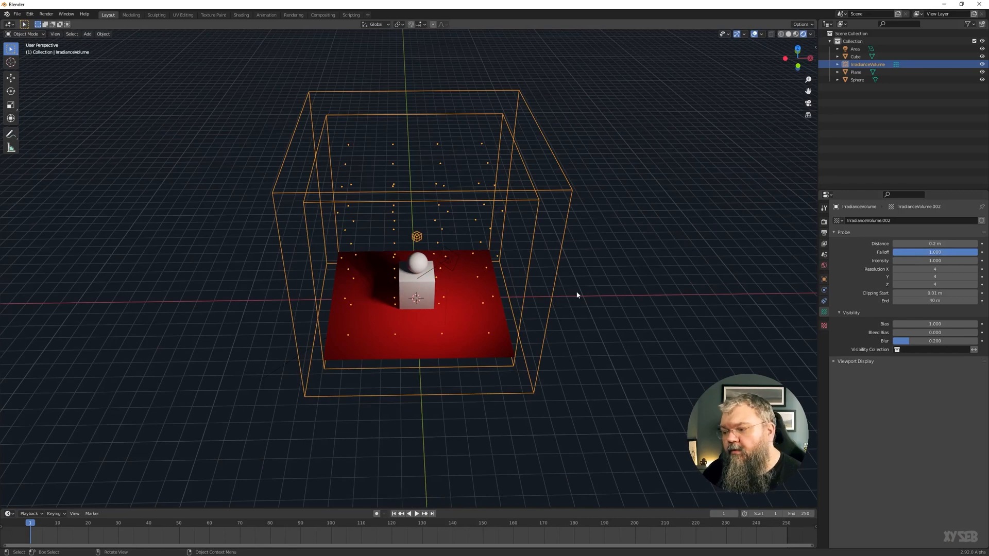
{"action": "left_click_drag", "start_coordinate": [934, 244], "coordinate": [978, 244]}
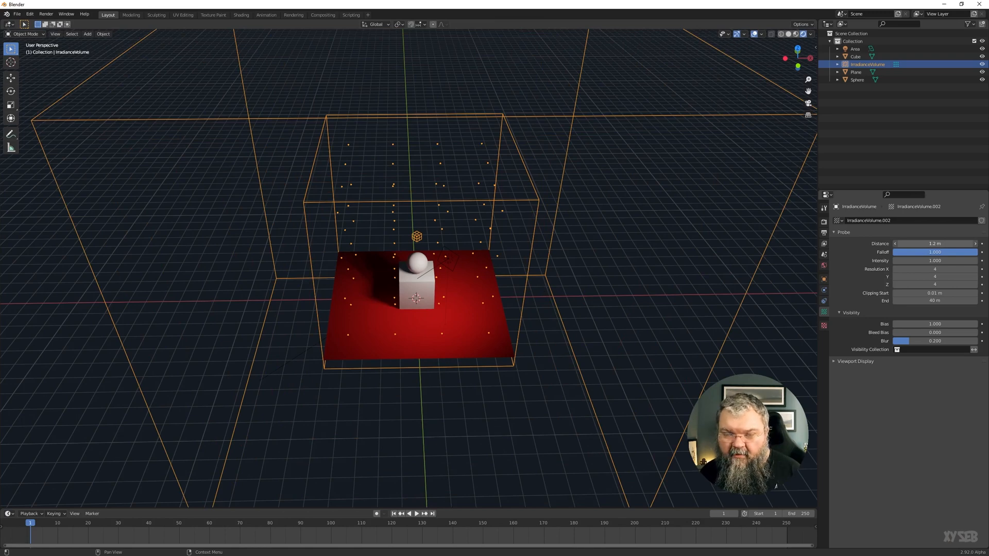
{"action": "mouse_move", "coordinate": [978, 243]}
{"action": "left_mouse_down"}
{"action": "mouse_move", "coordinate": [917, 244]}
{"action": "mouse_move", "coordinate": [945, 255]}
{"action": "mouse_move", "coordinate": [865, 256]}
{"action": "mouse_move", "coordinate": [978, 252]}
{"action": "left_mouse_up"}
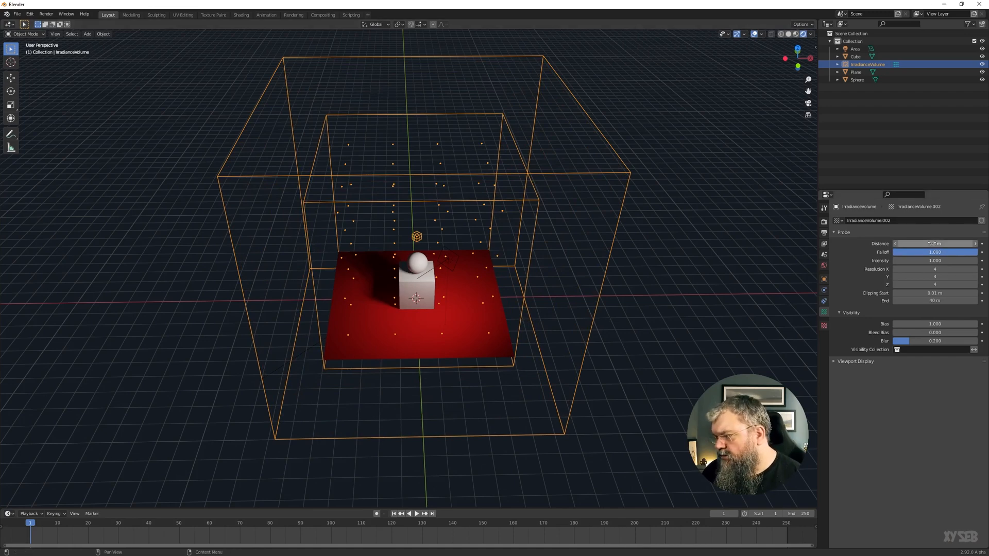
{"action": "left_click_drag", "start_coordinate": [933, 244], "coordinate": [911, 244]}
{"action": "middle_click_drag", "start_coordinate": [757, 274], "coordinate": [551, 265]}
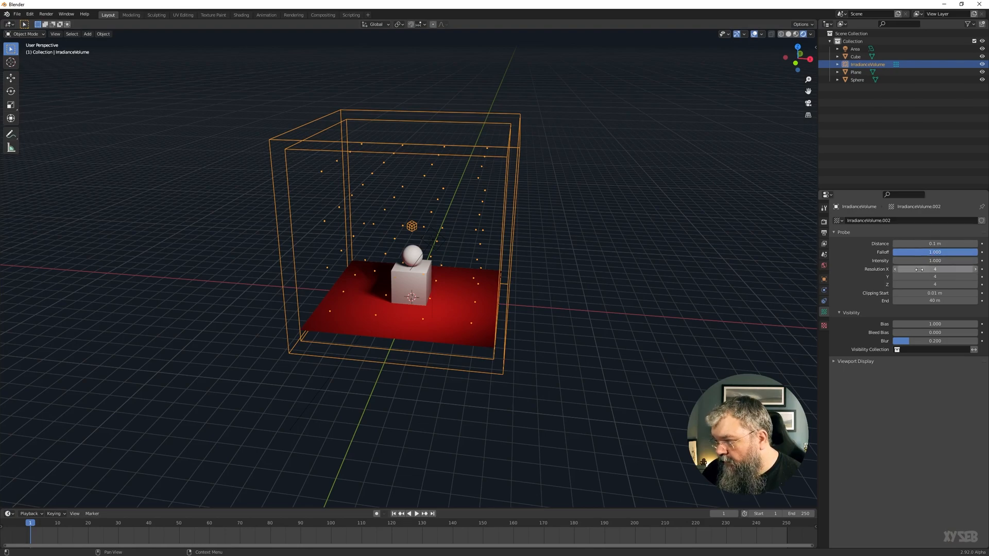
- Set the irradiance volume's probe intensity to 3
{"action": "middle_click_drag", "start_coordinate": [456, 265], "coordinate": [573, 275]}
{"action": "scroll", "coordinate": [572, 275], "scroll_direction": "up", "scroll_amount": 5}
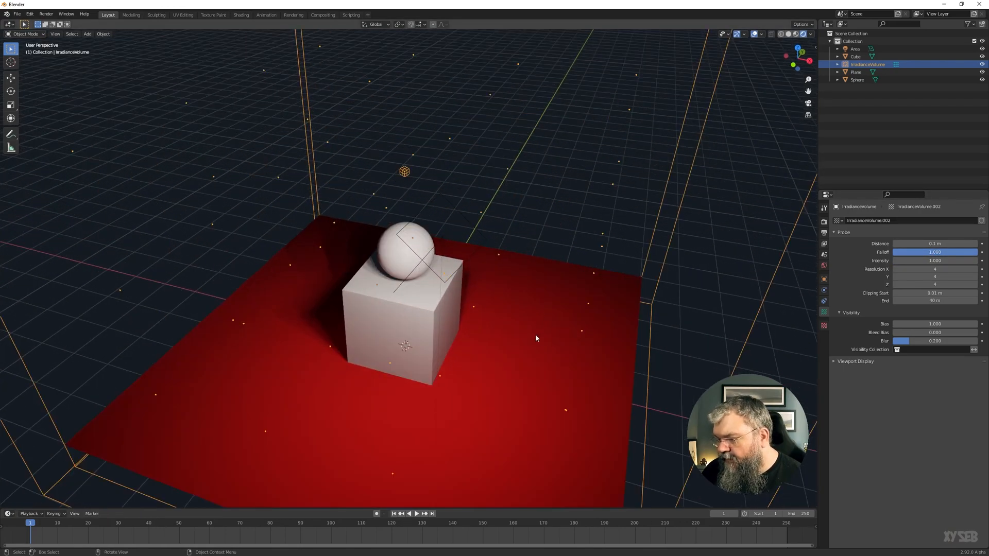
{"action": "middle_click_drag", "start_coordinate": [536, 335], "coordinate": [607, 299]}
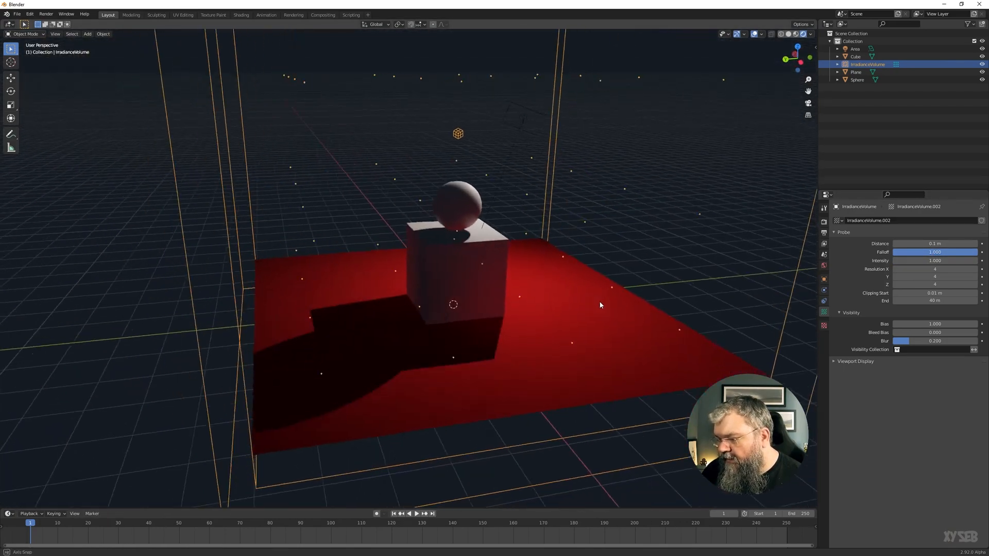
{"action": "left_click", "coordinate": [943, 261]}
{"action": "type", "text": "1.0"}
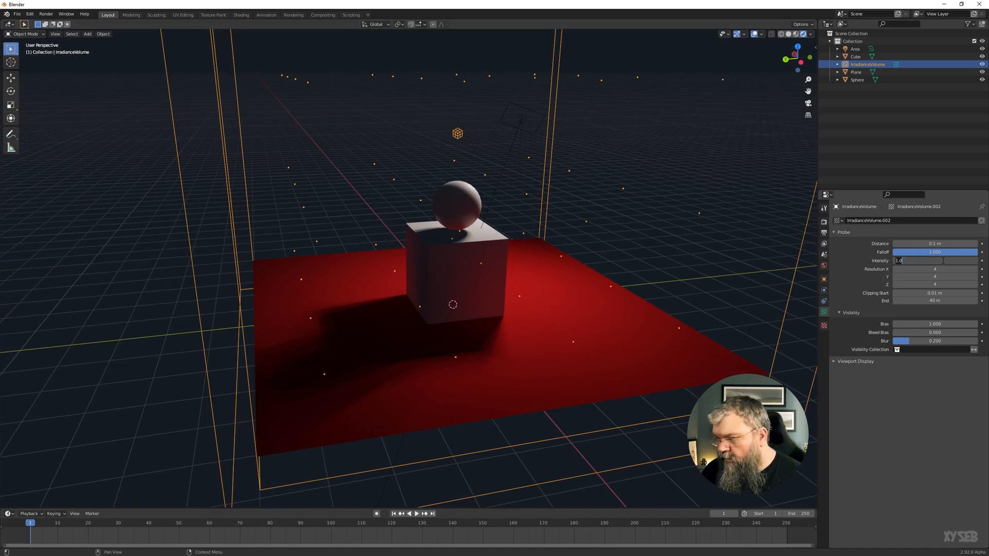
{"action": "key", "text": "Return"}
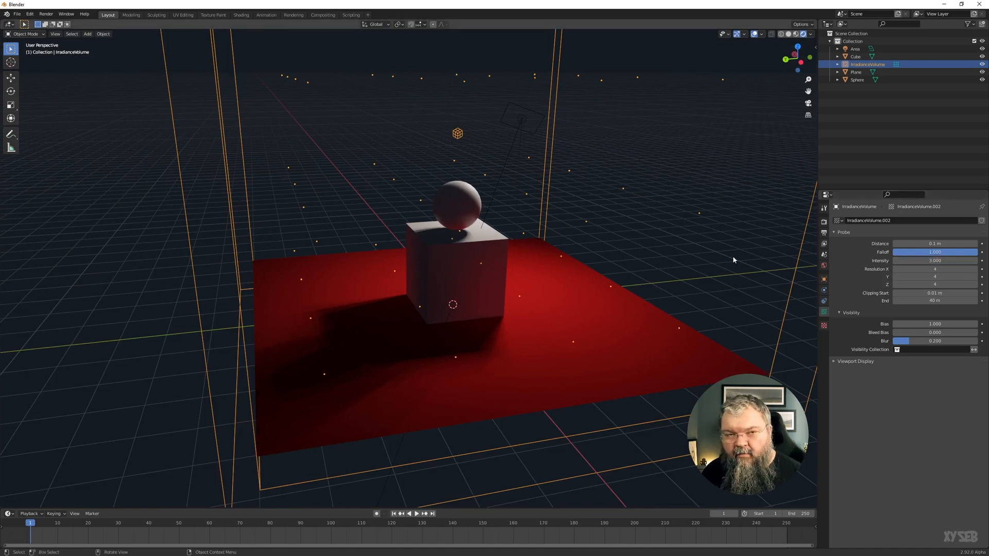
- Rebake the scene's indirect lighting and examine the red color bleeding on the cube and sphere from several sides
{"action": "left_click", "coordinate": [823, 208]}
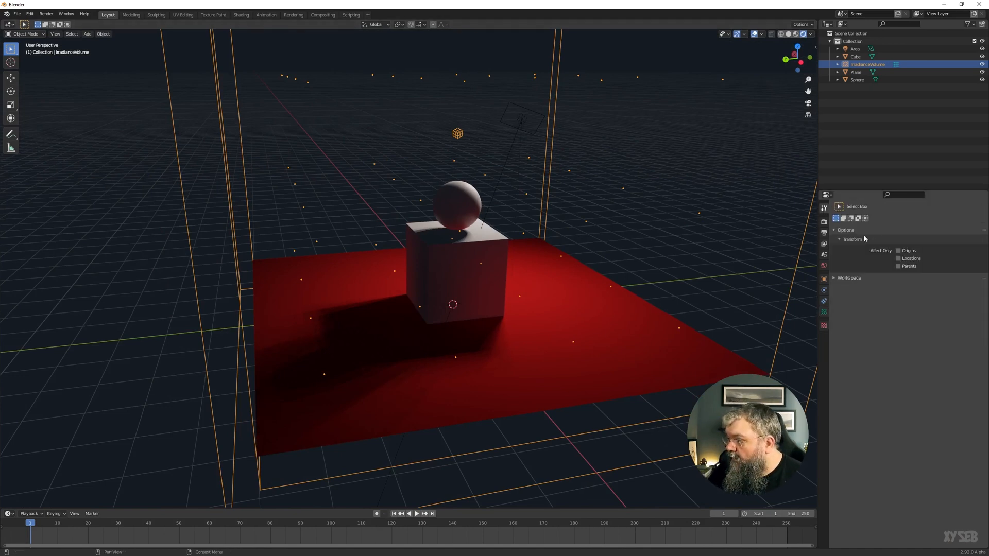
{"action": "left_click", "coordinate": [824, 221]}
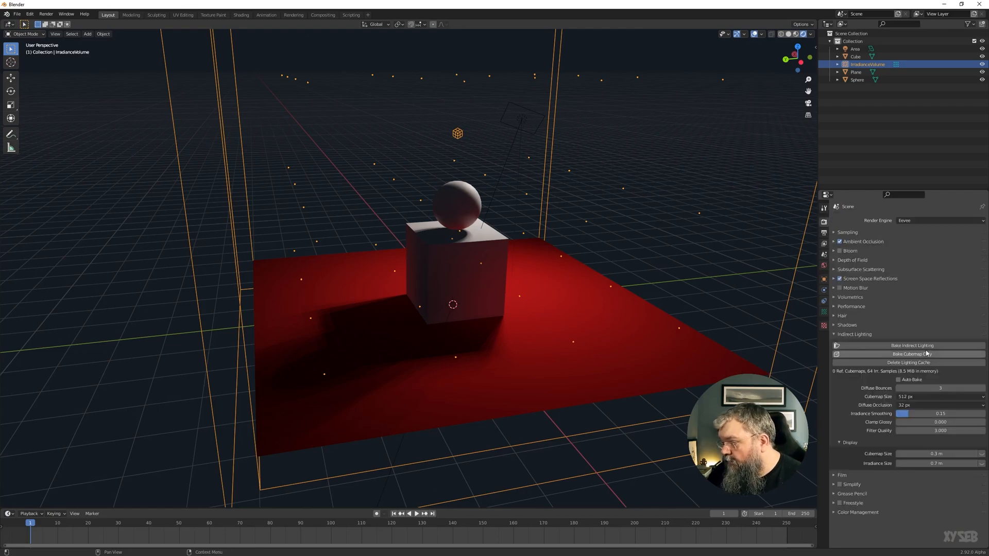
{"action": "left_click", "coordinate": [912, 346]}
{"action": "middle_click_drag", "start_coordinate": [699, 307], "coordinate": [725, 261]}
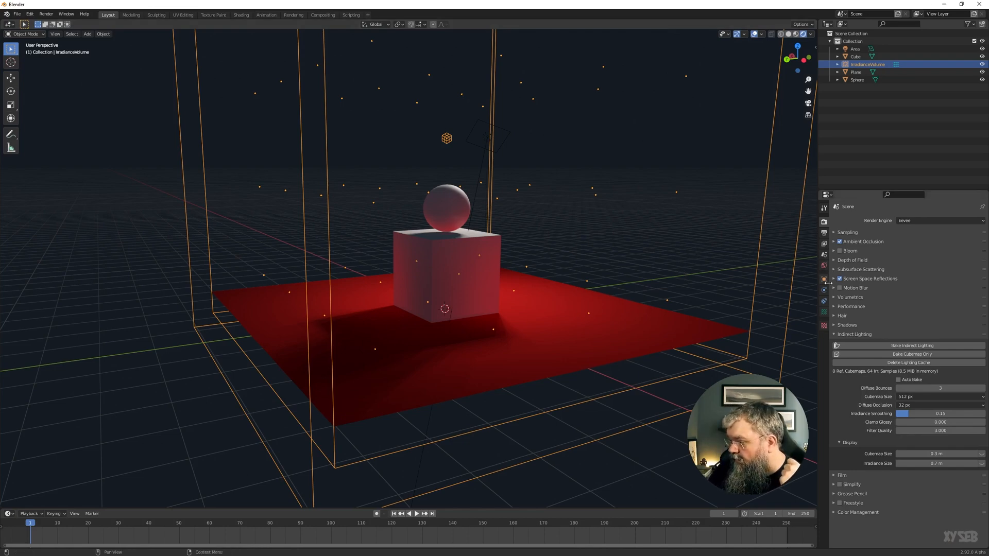
{"action": "left_click", "coordinate": [824, 312]}
{"action": "middle_click_drag", "start_coordinate": [592, 288], "coordinate": [471, 347]}
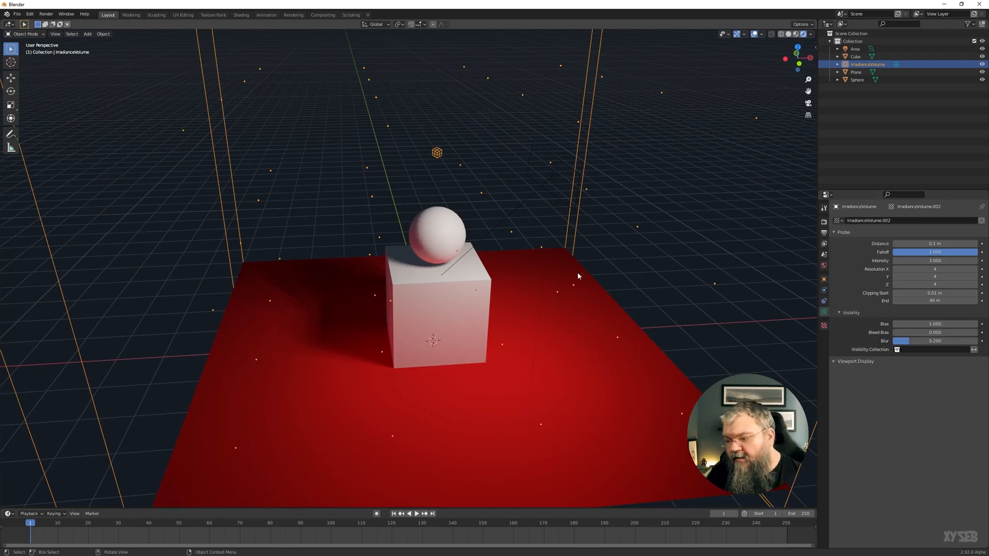
{"action": "middle_click_drag", "start_coordinate": [477, 301], "coordinate": [569, 256]}
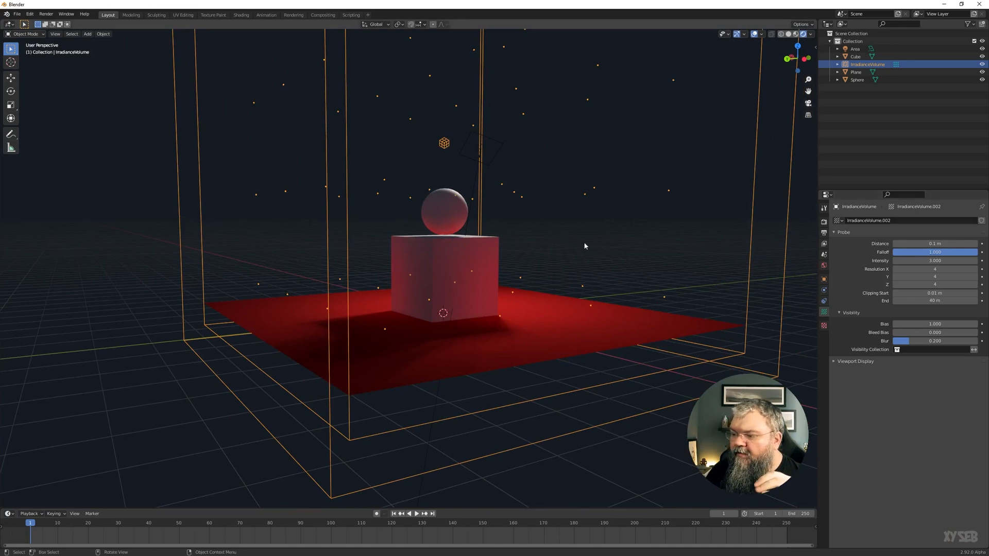
{"action": "middle_click_drag", "start_coordinate": [584, 247], "coordinate": [543, 267]}
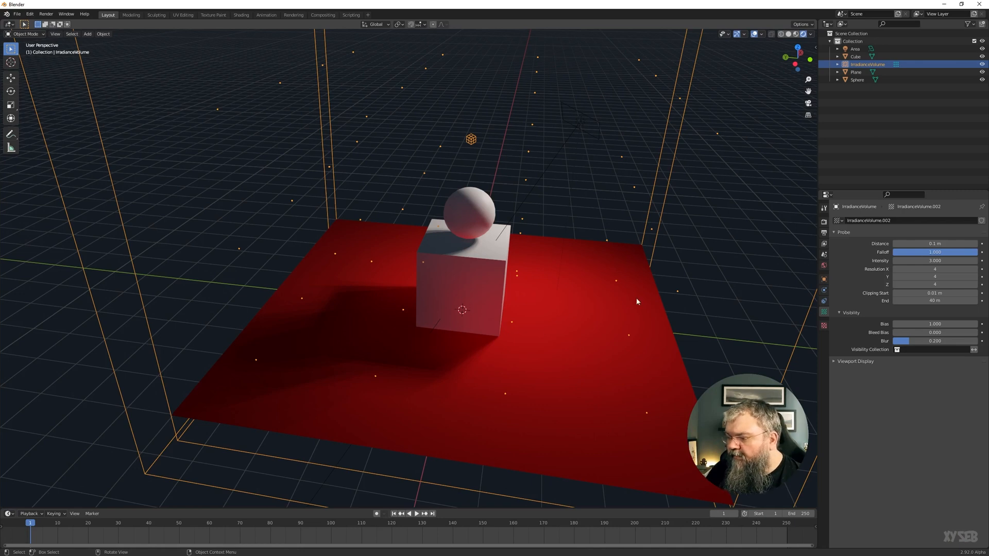
- Try an irradiance volume intensity of 1 and settle on 2
{"action": "left_click", "coordinate": [950, 260]}
{"action": "type", "text": "3.0"}
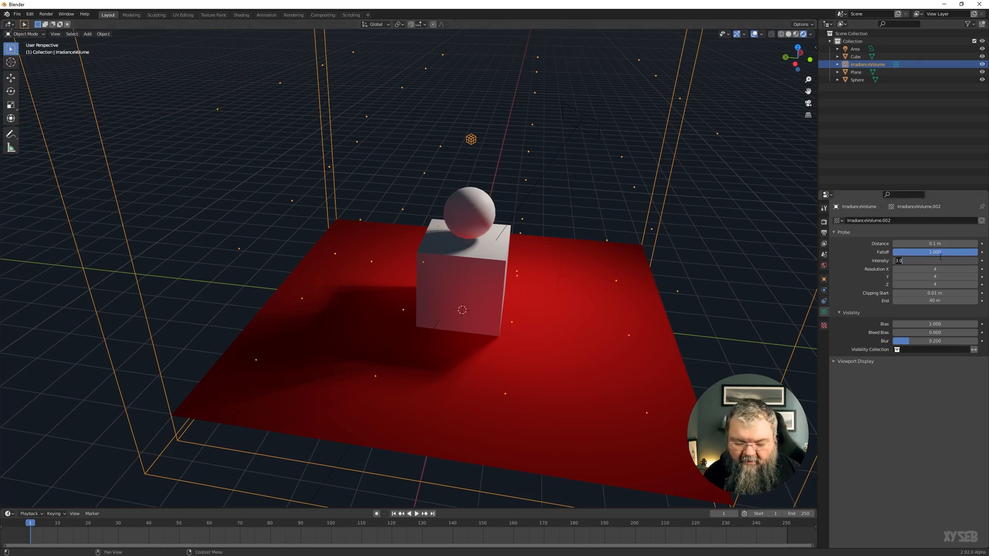
{"action": "type", "text": "1"}
{"action": "key", "text": "Return"}
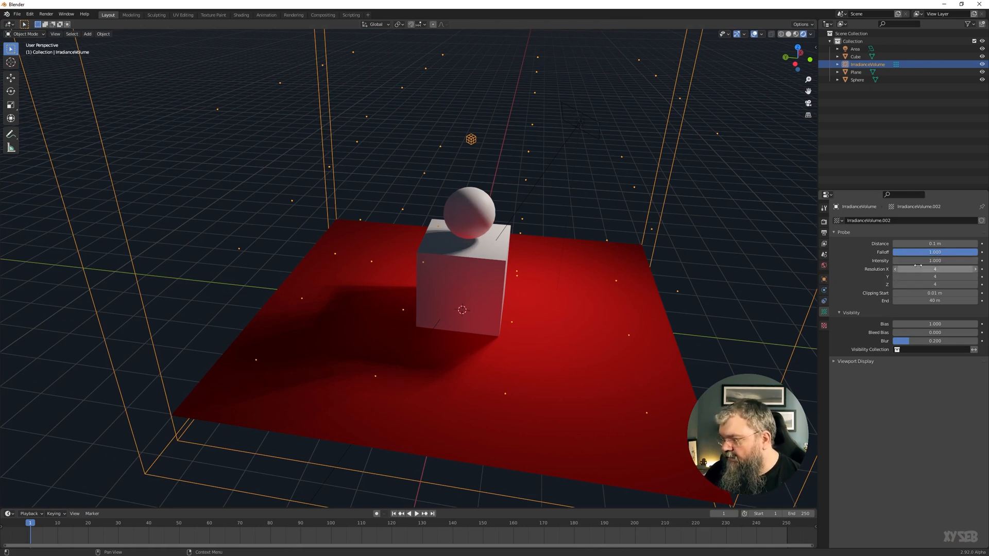
{"action": "left_click", "coordinate": [925, 260]}
{"action": "type", "text": "2"}
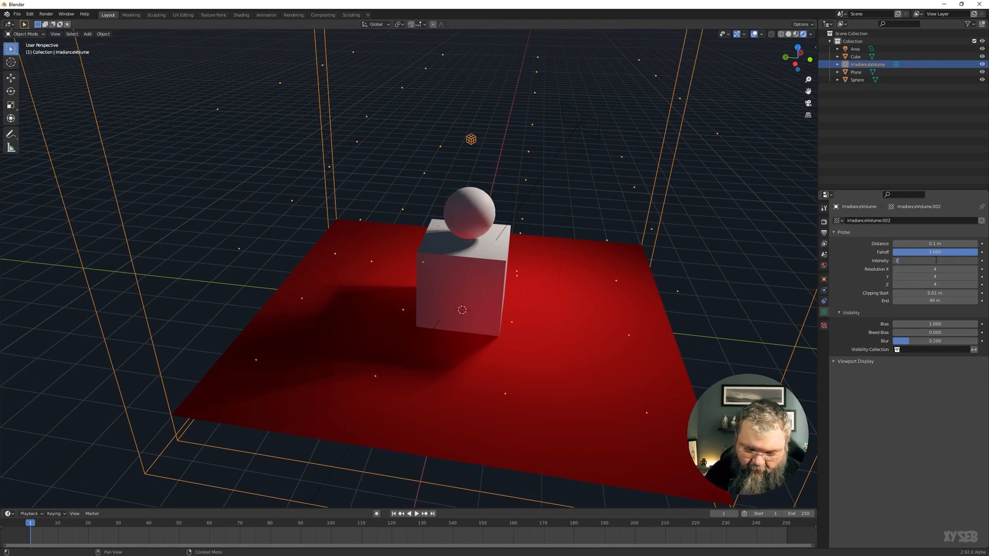
{"action": "key", "text": "Return"}
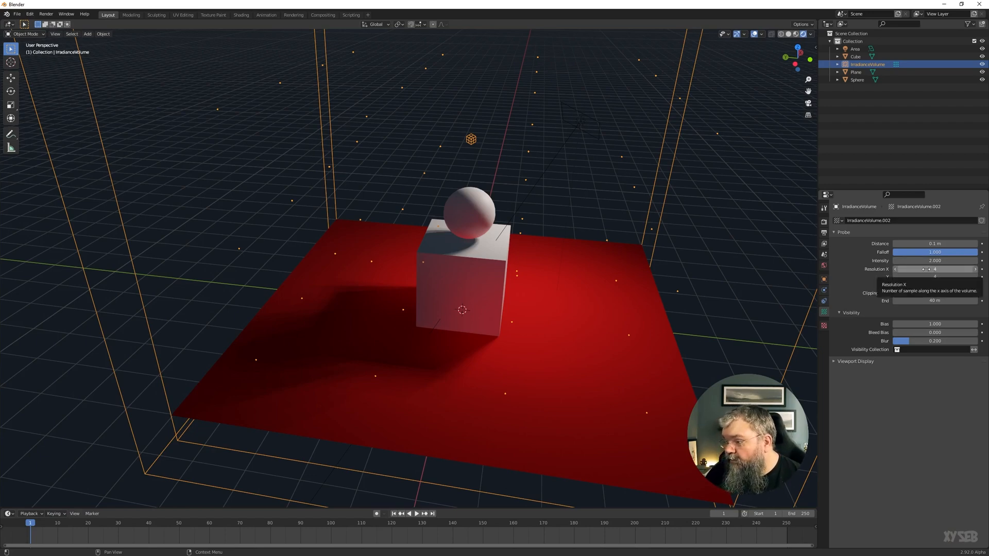
- Lower the irradiance volume's Z resolution to 2 samples
{"action": "middle_click_drag", "start_coordinate": [662, 282], "coordinate": [383, 230]}
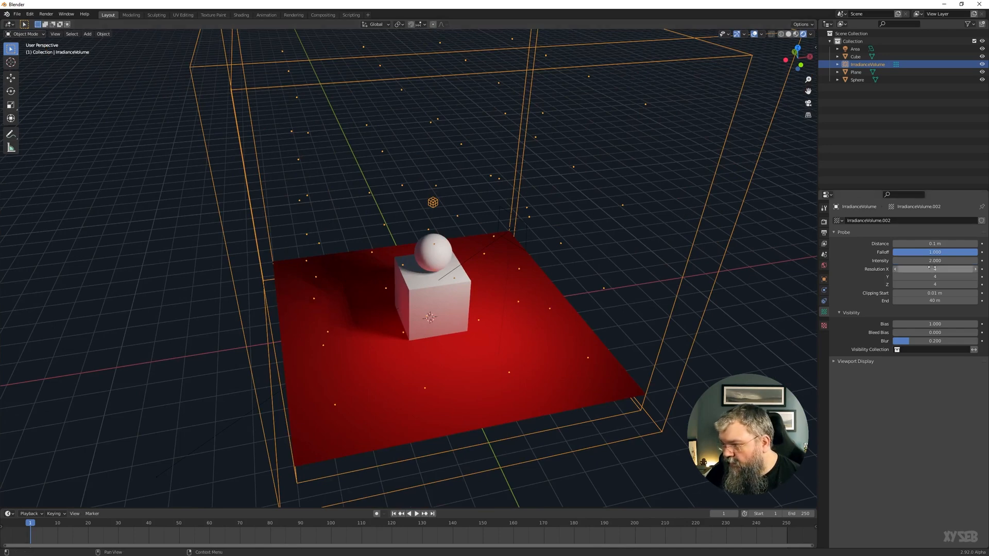
{"action": "middle_click_drag", "start_coordinate": [464, 216], "coordinate": [511, 222]}
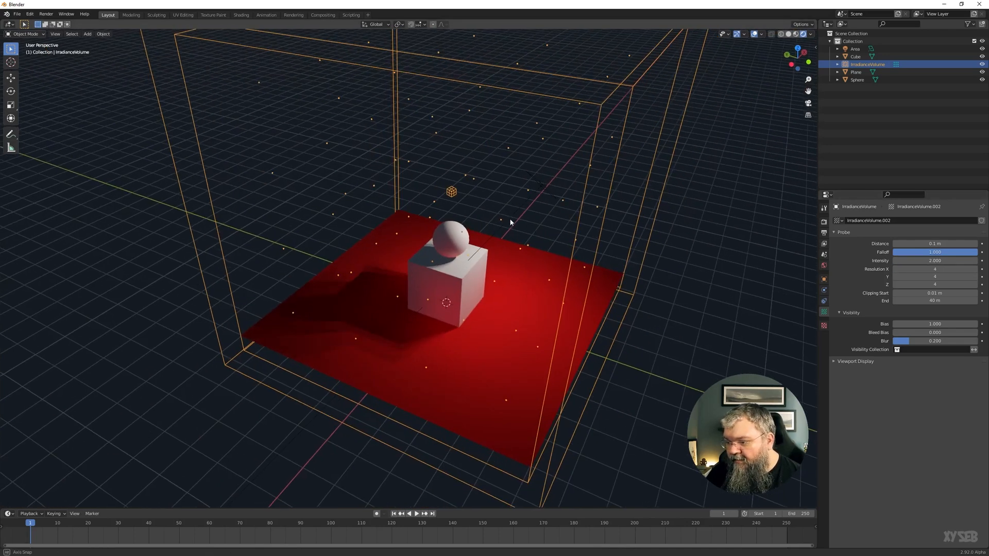
{"action": "left_click", "coordinate": [897, 286]}
{"action": "left_click", "coordinate": [896, 286]}
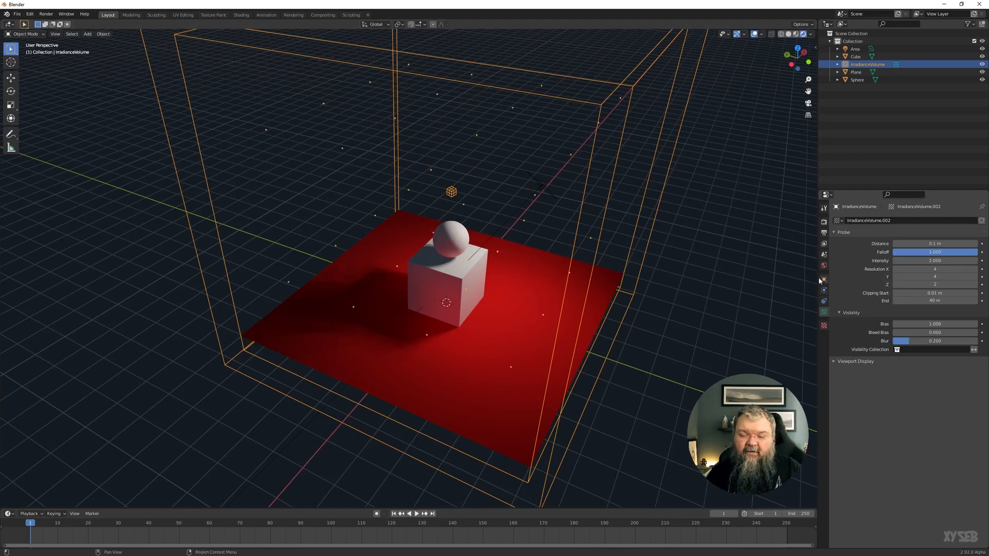
- Scale the irradiance volume down along the global Z axis into a flatter box
{"action": "middle_click_drag", "start_coordinate": [565, 284], "coordinate": [590, 262]}
{"action": "scroll", "coordinate": [563, 274], "scroll_direction": "down", "scroll_amount": 3}
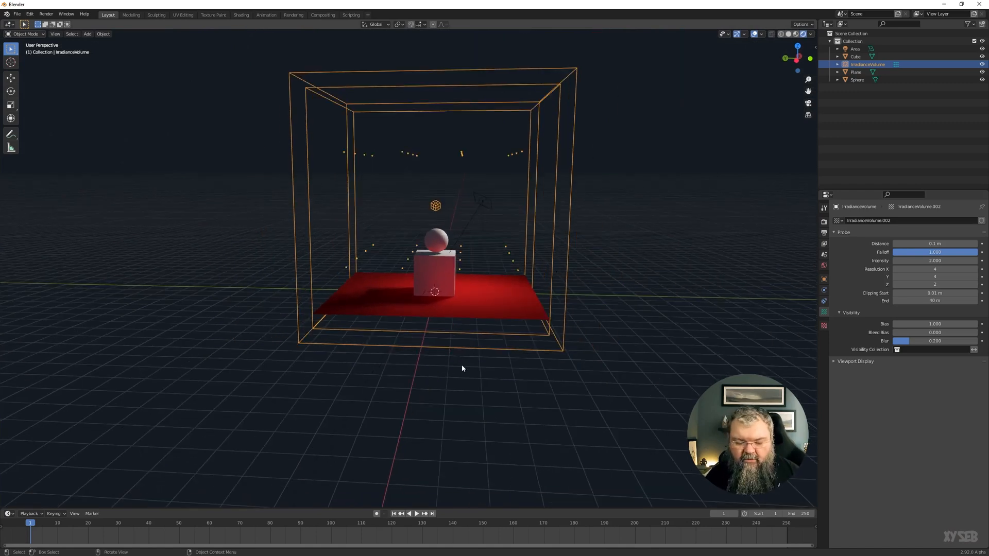
{"action": "key", "text": "s"}
{"action": "key", "text": "z"}
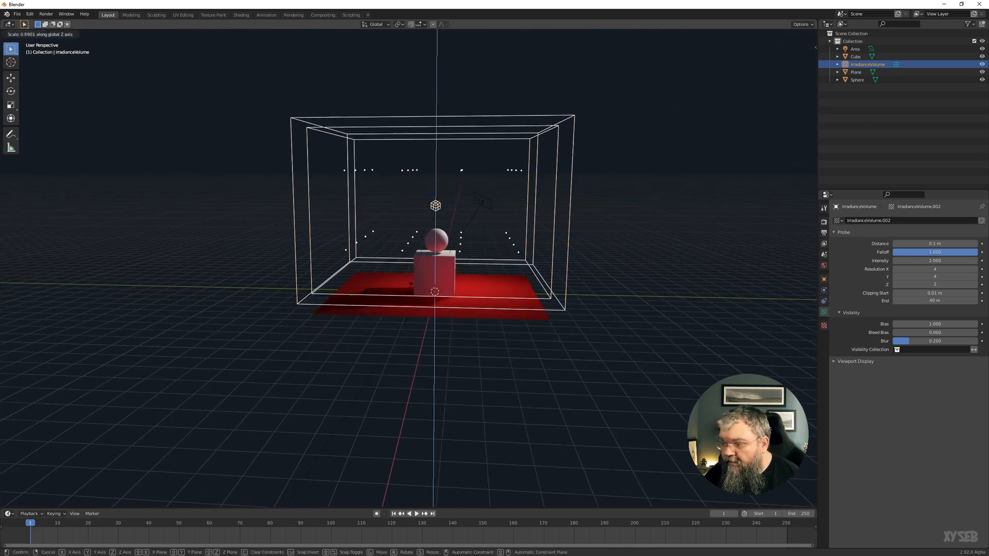
{"action": "left_click", "coordinate": [413, 274]}
{"action": "key", "text": "g"}
{"action": "key", "text": "x"}
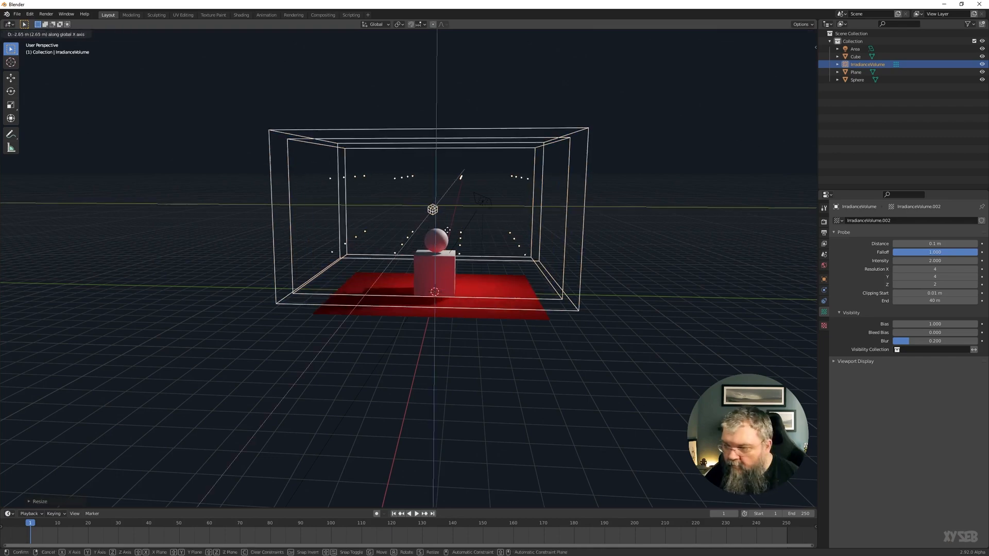
{"action": "right_click", "coordinate": [479, 253]}
- Move the irradiance volume down about 2.6 m along the Z axis so it encloses the plane, cube and sphere
{"action": "mouse_move", "coordinate": [479, 252]}
{"action": "middle_mouse_down"}
{"action": "mouse_move", "coordinate": [435, 233]}
{"action": "mouse_move", "coordinate": [465, 243]}
{"action": "middle_mouse_up"}
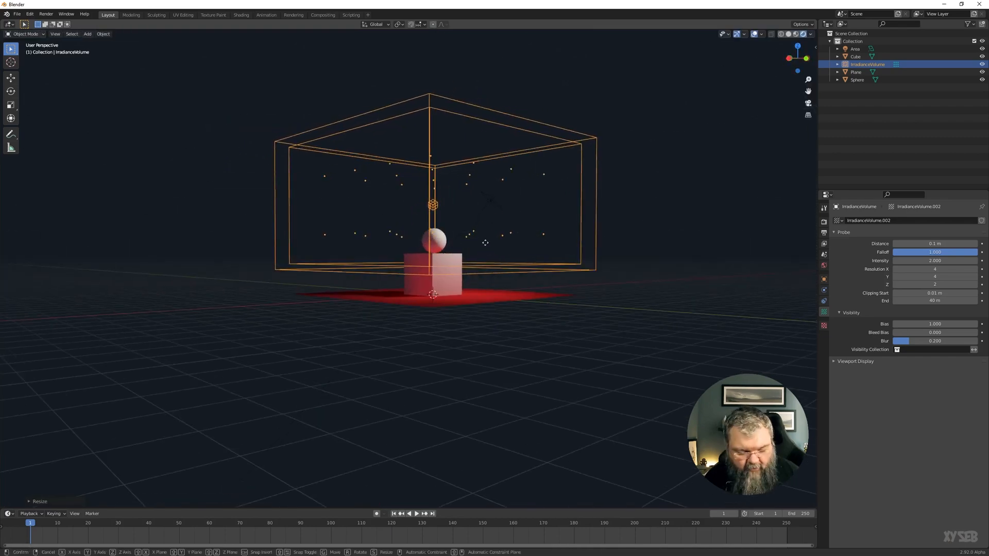
{"action": "key", "text": "g"}
{"action": "key", "text": "z"}
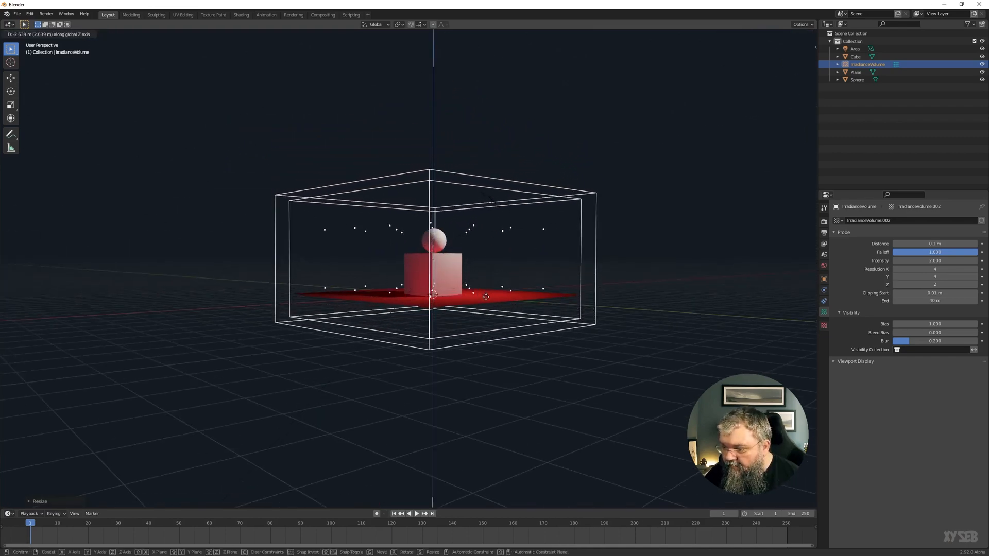
{"action": "left_click", "coordinate": [486, 294]}
{"action": "middle_click_drag", "start_coordinate": [486, 294], "coordinate": [549, 280]}
- Rebake the indirect lighting with the flattened irradiance volume and check the lit cube from different sides
{"action": "left_click", "coordinate": [823, 221]}
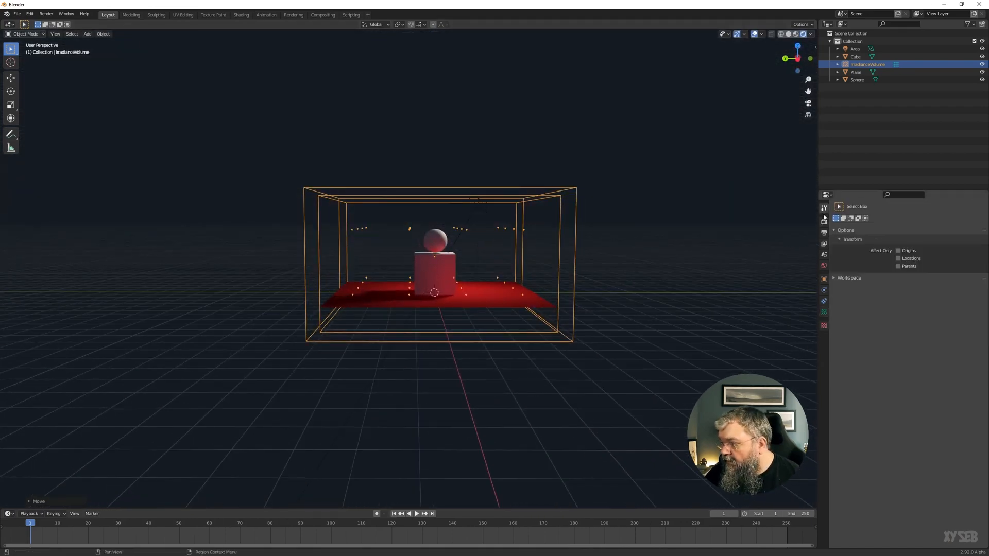
{"action": "left_click", "coordinate": [919, 334]}
{"action": "left_click", "coordinate": [914, 345]}
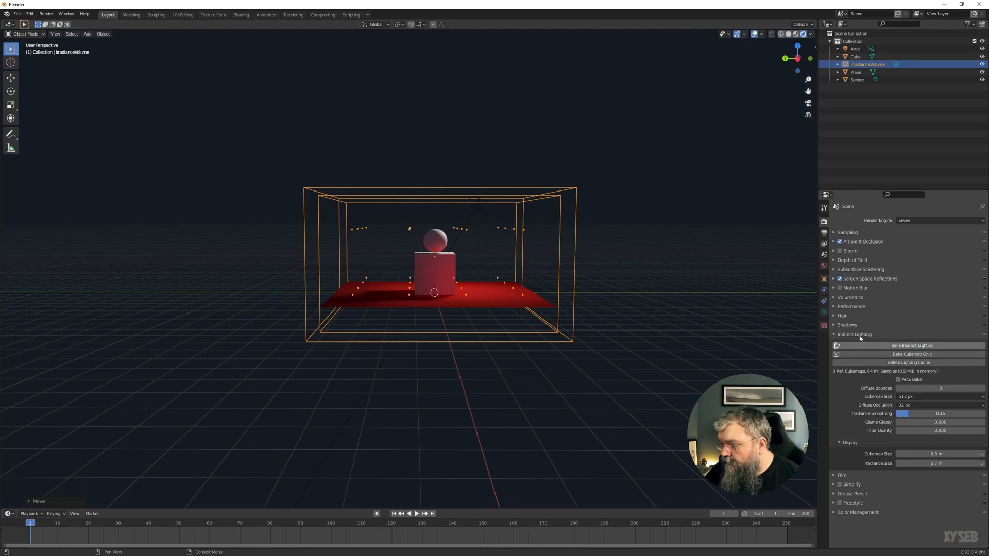
{"action": "middle_click_drag", "start_coordinate": [665, 242], "coordinate": [555, 211]}
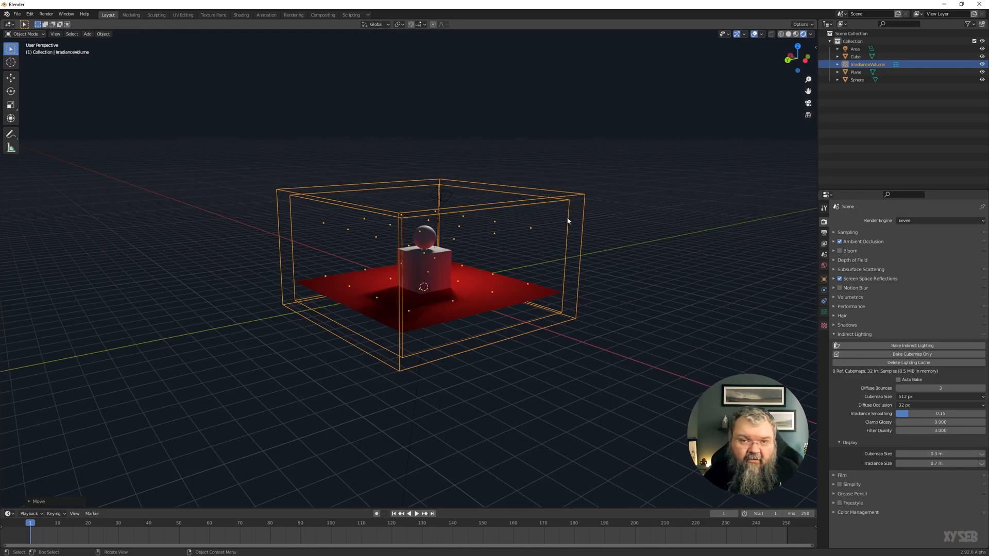
{"action": "middle_click_drag", "start_coordinate": [594, 247], "coordinate": [461, 250]}
- Show the irradiance volume's probe settings and look over the volume's extent around the scene
{"action": "left_click", "coordinate": [824, 312]}
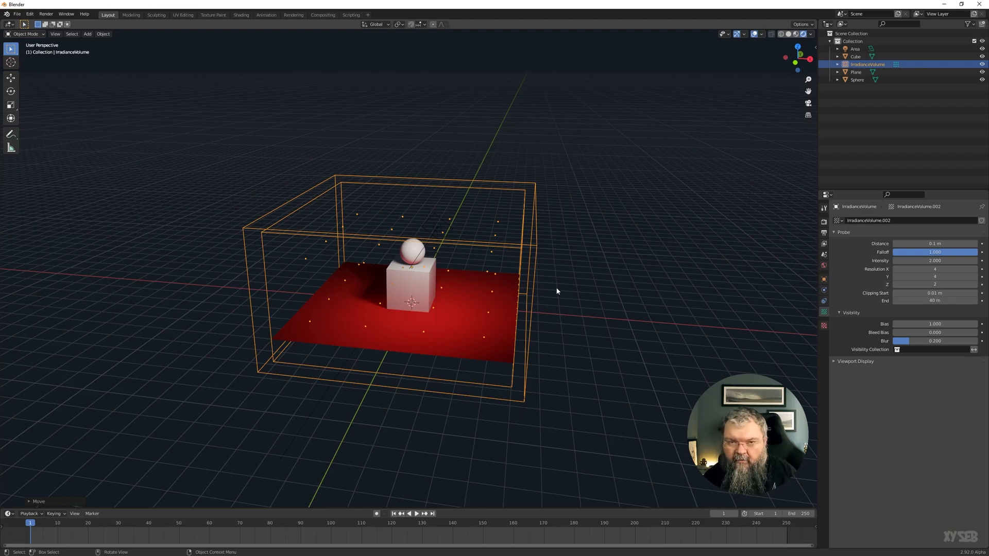
{"action": "middle_click_drag", "start_coordinate": [644, 320], "coordinate": [691, 320]}
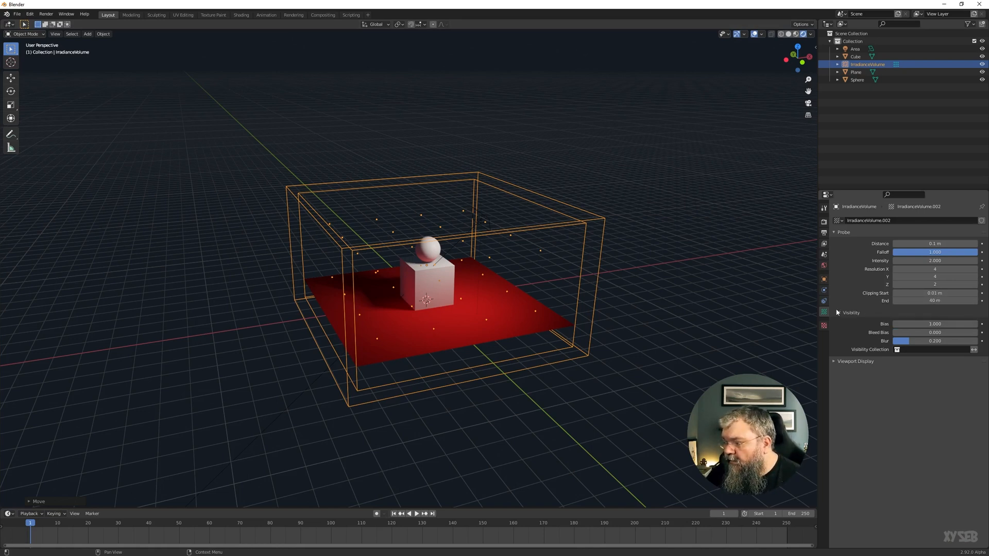
{"action": "scroll", "coordinate": [582, 291], "scroll_direction": "down", "scroll_amount": 3}
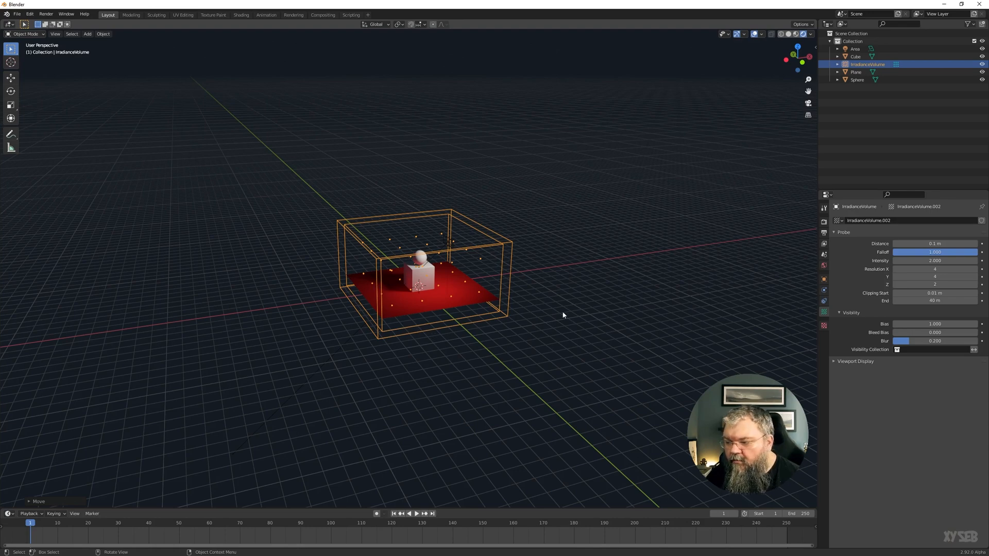
{"action": "middle_click_drag", "start_coordinate": [563, 313], "coordinate": [470, 333]}
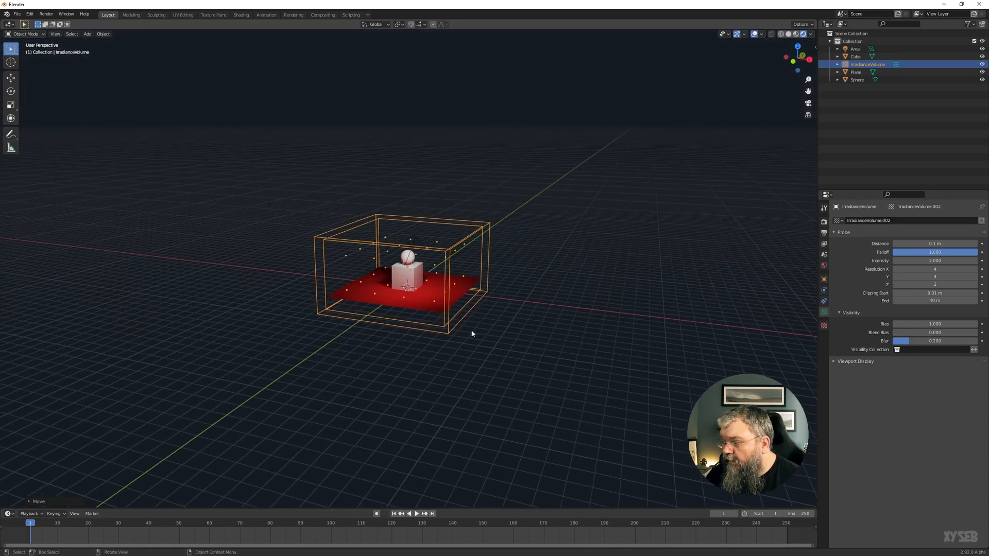
{"action": "scroll", "coordinate": [470, 334], "scroll_direction": "up", "scroll_amount": 5}
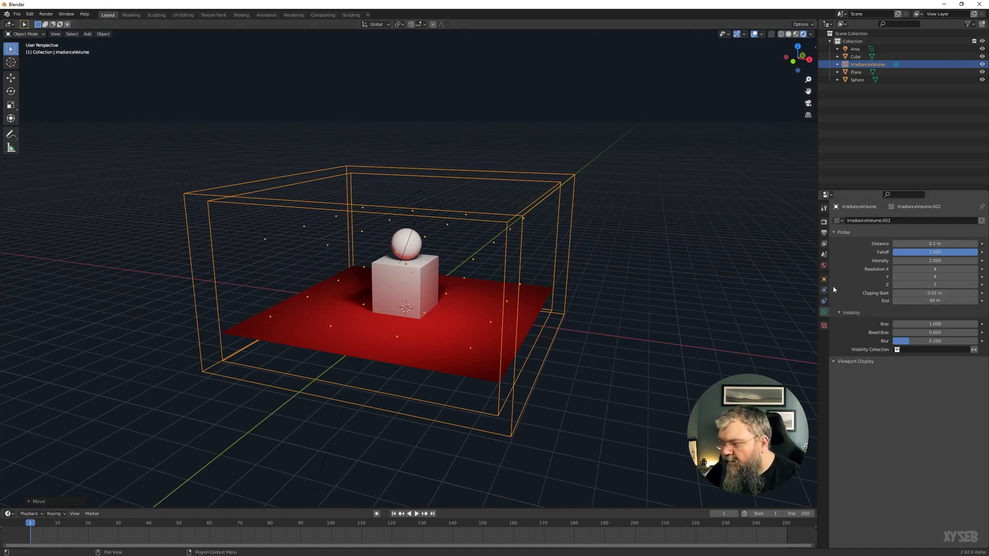
- Set the irradiance volume's visibility bias to 1.040 and check the bounced light on the cube and sphere
{"action": "middle_click_drag", "start_coordinate": [570, 323], "coordinate": [609, 338]}
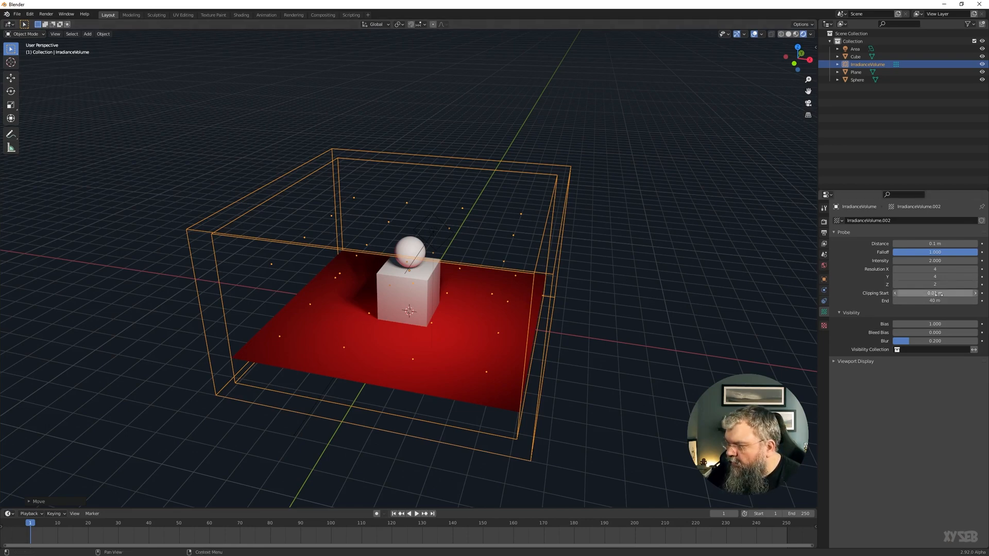
{"action": "middle_click_drag", "start_coordinate": [580, 320], "coordinate": [548, 304]}
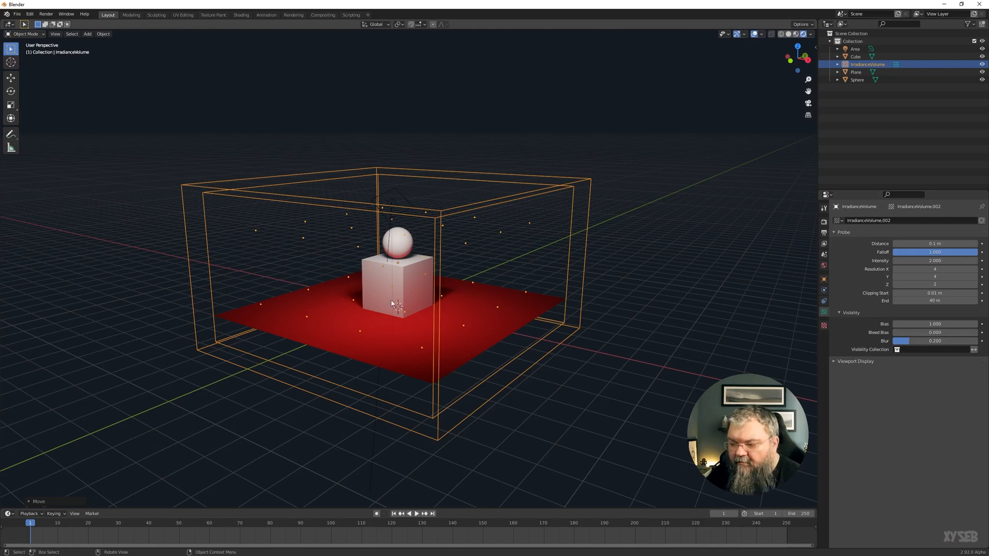
{"action": "middle_click_drag", "start_coordinate": [345, 285], "coordinate": [455, 348]}
{"action": "scroll", "coordinate": [454, 348], "scroll_direction": "up", "scroll_amount": 5}
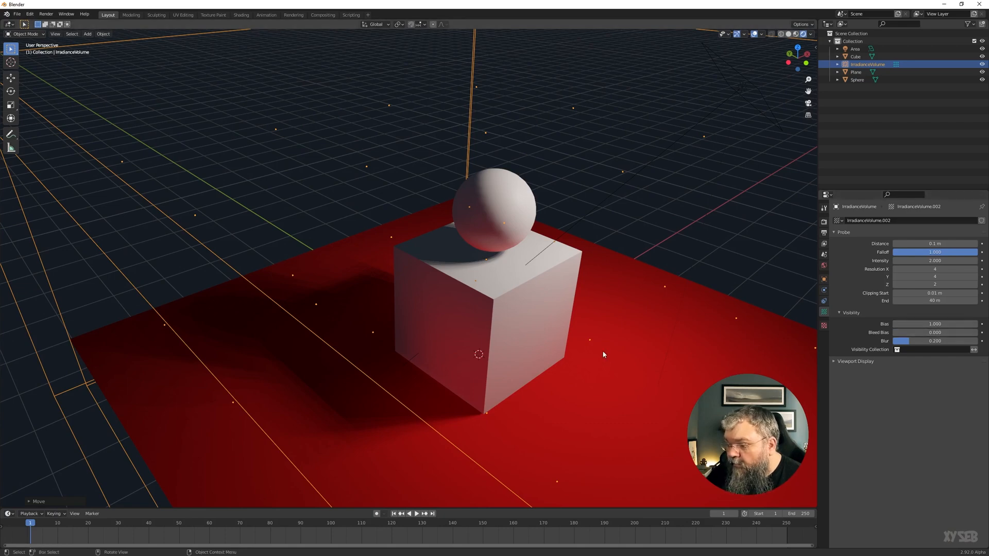
{"action": "middle_click_drag", "start_coordinate": [607, 355], "coordinate": [566, 268]}
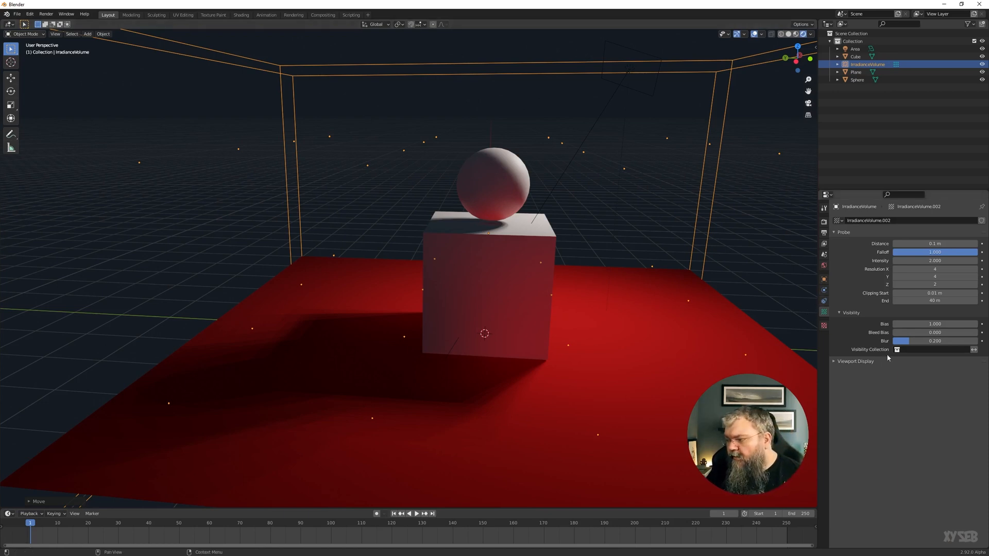
{"action": "left_click_drag", "start_coordinate": [922, 324], "coordinate": [922, 324]}
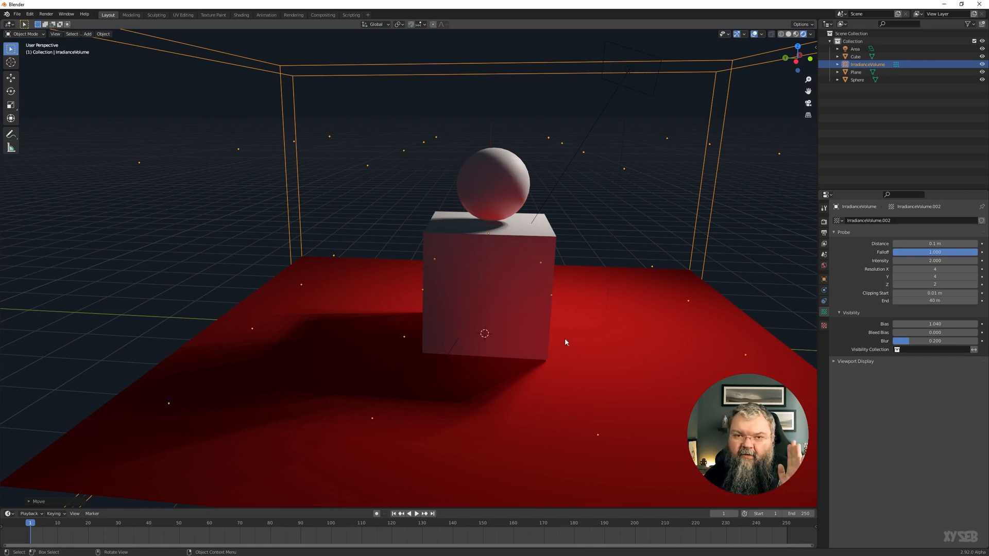
{"action": "middle_click_drag", "start_coordinate": [542, 355], "coordinate": [517, 387]}
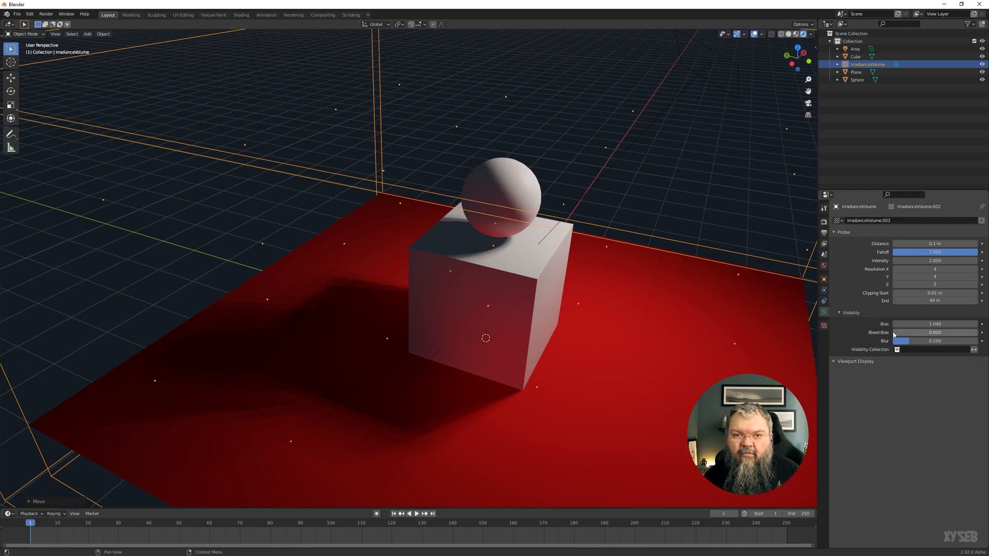
- Try a visibility bleed bias of 1.000, set it to 0.027, and inspect the cube's shading and shadow from several sides
{"action": "middle_click_drag", "start_coordinate": [618, 329], "coordinate": [484, 312]}
{"action": "left_click_drag", "start_coordinate": [901, 333], "coordinate": [983, 333]}
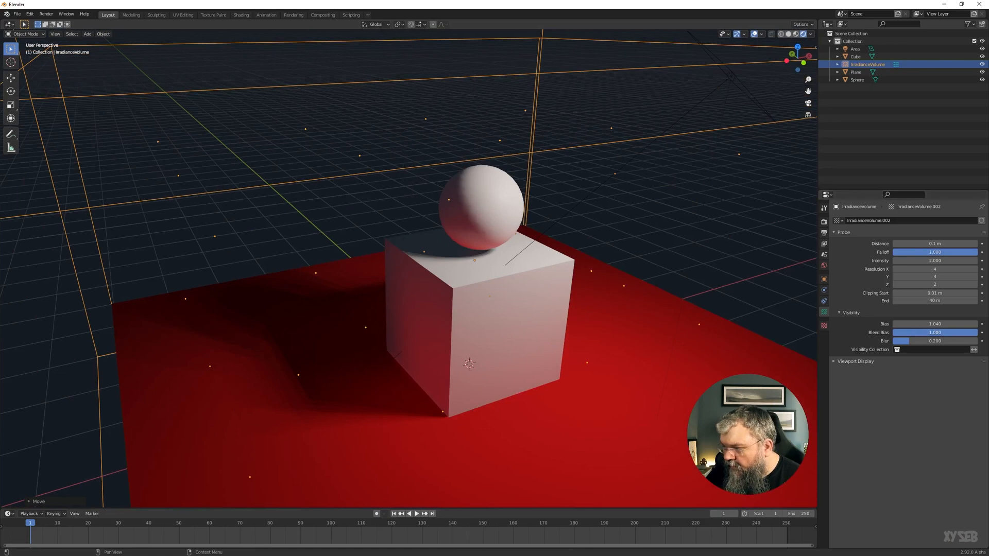
{"action": "left_click_drag", "start_coordinate": [937, 332], "coordinate": [863, 332]}
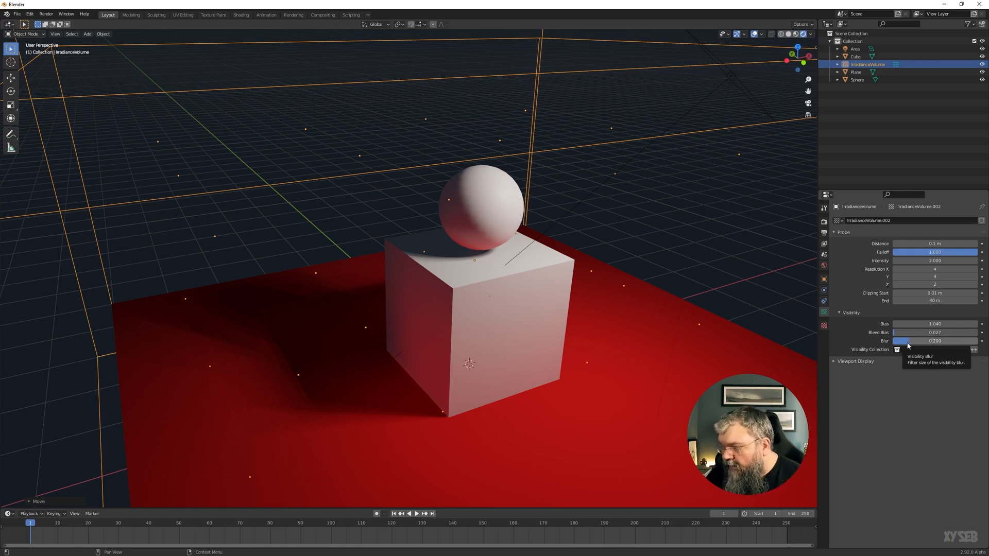
{"action": "mouse_move", "coordinate": [908, 346]}
{"action": "left_mouse_down"}
{"action": "mouse_move", "coordinate": [891, 346]}
{"action": "mouse_move", "coordinate": [977, 345]}
{"action": "mouse_move", "coordinate": [909, 341]}
{"action": "left_mouse_up"}
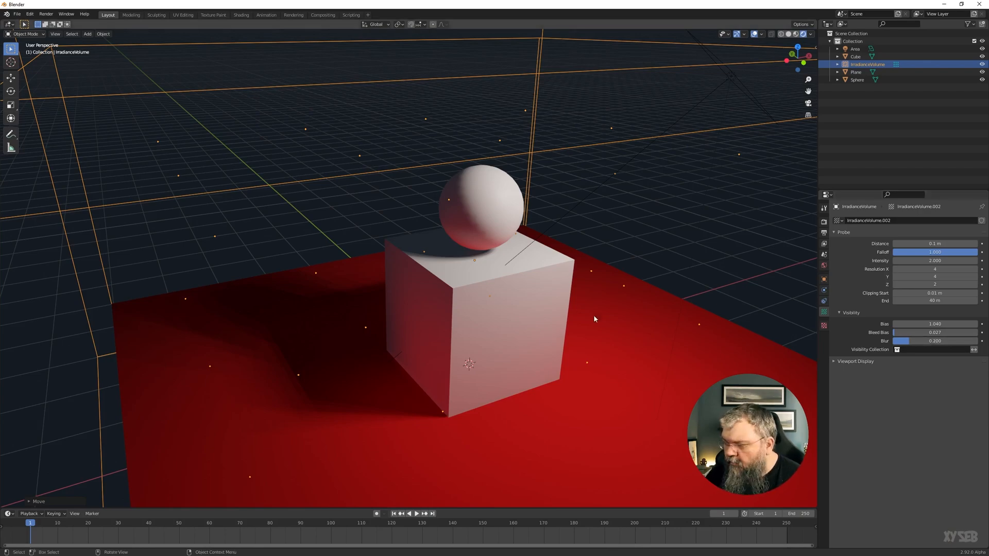
{"action": "middle_click_drag", "start_coordinate": [760, 322], "coordinate": [452, 308]}
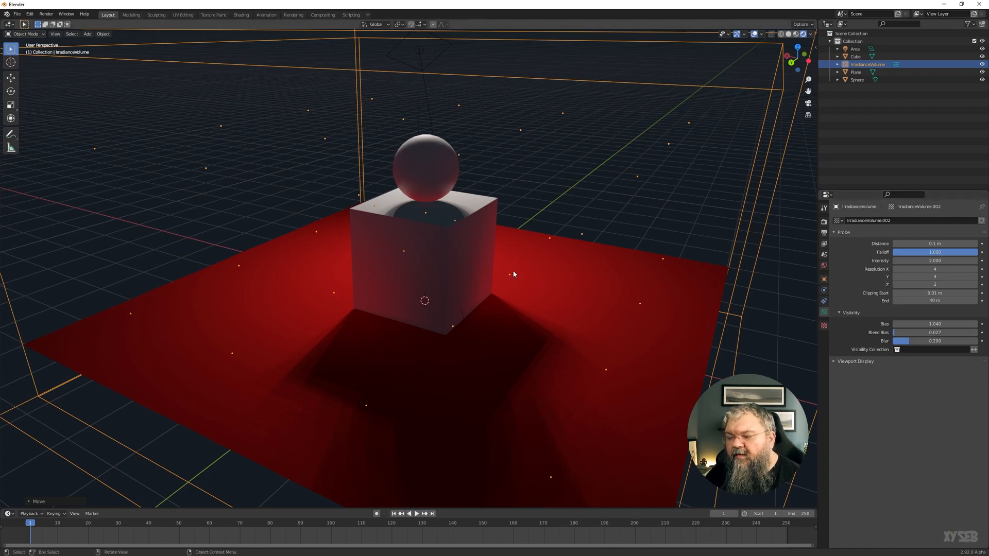
{"action": "middle_click_drag", "start_coordinate": [513, 274], "coordinate": [535, 270]}
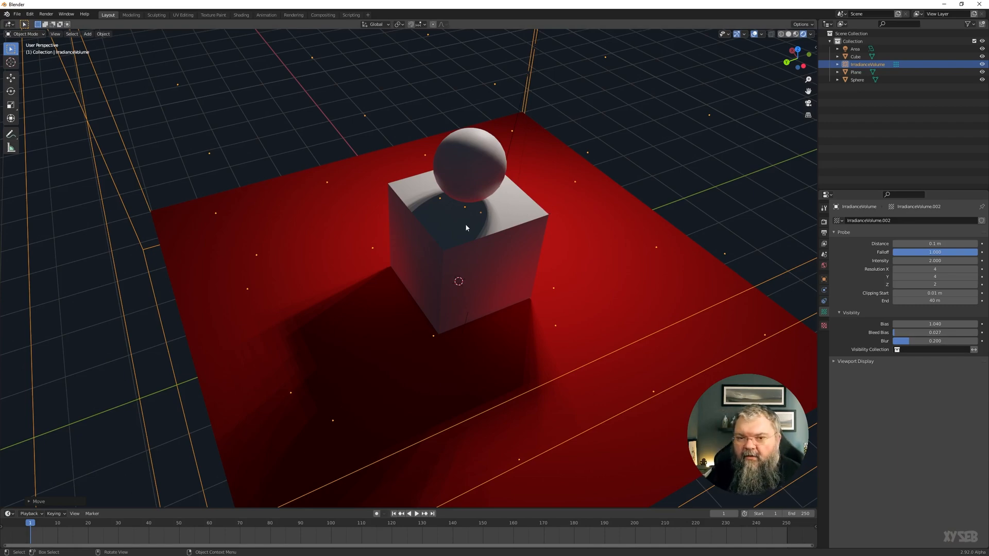
{"action": "middle_click_drag", "start_coordinate": [498, 186], "coordinate": [392, 201]}
{"action": "scroll", "coordinate": [391, 201], "scroll_direction": "down", "scroll_amount": 4}
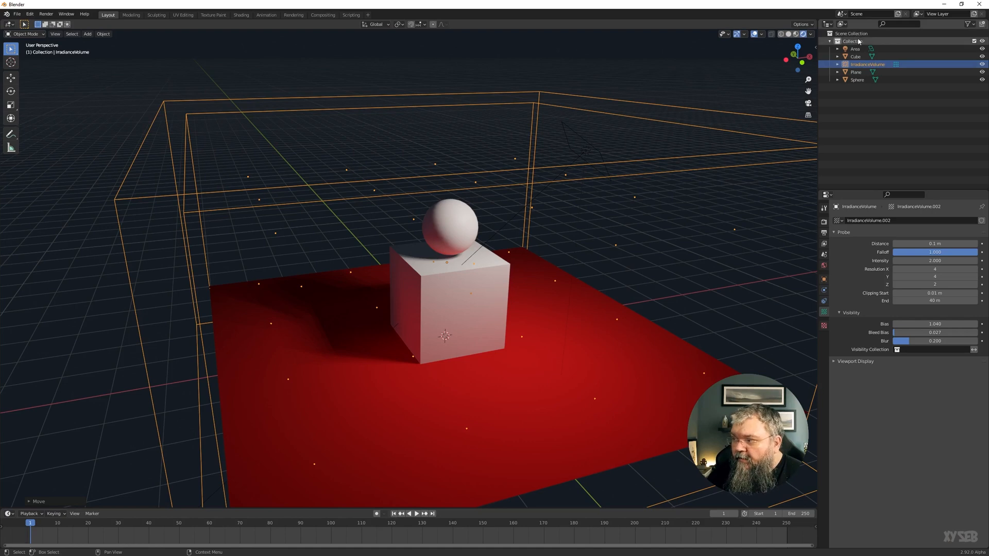
{"action": "left_click", "coordinate": [486, 292]}
{"action": "left_click", "coordinate": [459, 239], "text": "shift"}
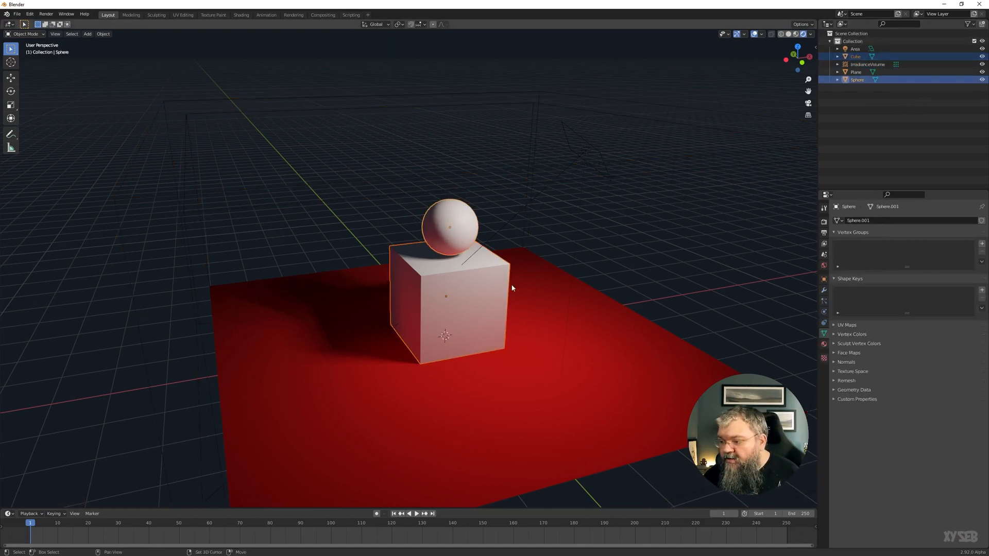
{"action": "left_click", "coordinate": [511, 282], "text": "shift"}
{"action": "left_click", "coordinate": [492, 238], "text": "shift"}
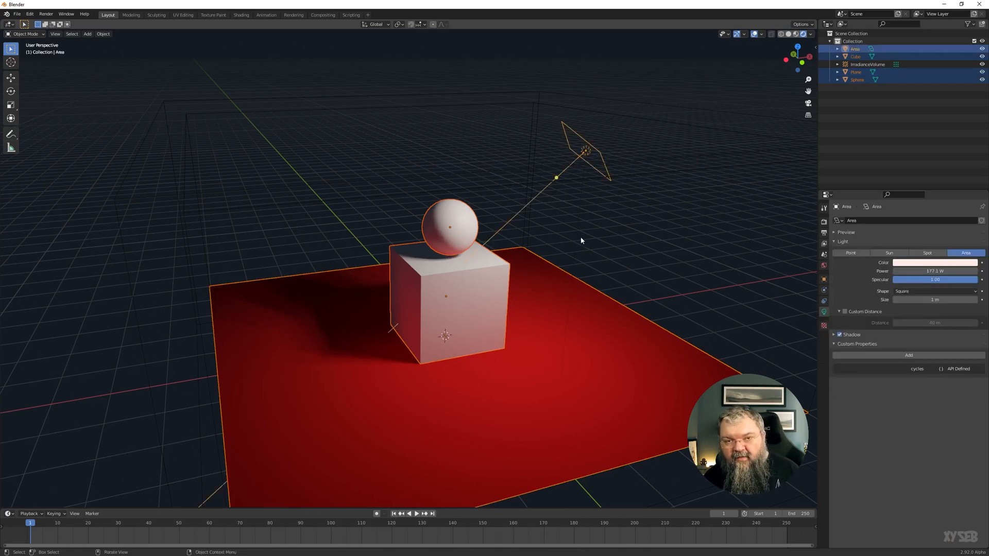
{"action": "right_click", "coordinate": [861, 35]}
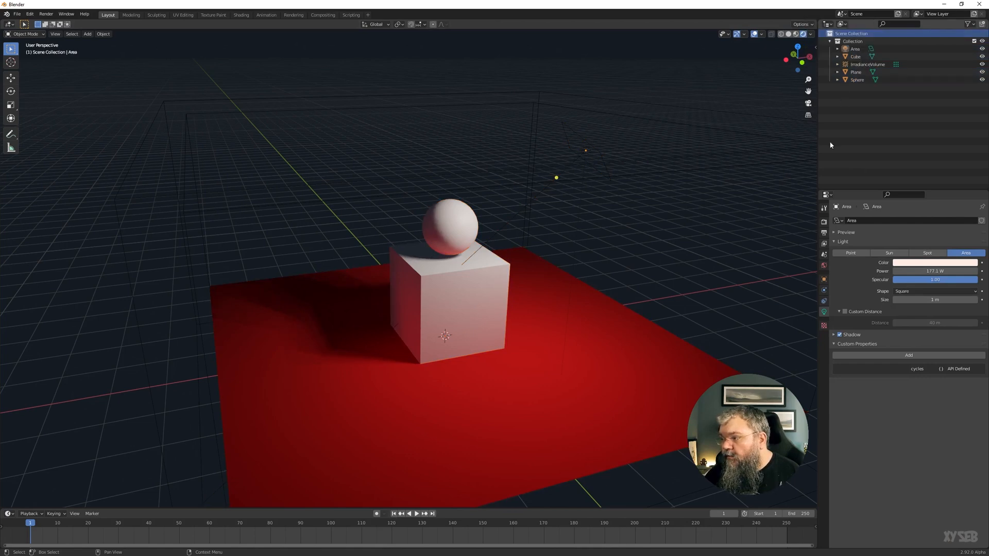
- Move the cube, sphere, plane and area light together into a new collection named "static"
{"action": "left_click", "coordinate": [575, 170]}
{"action": "left_click", "coordinate": [483, 263]}
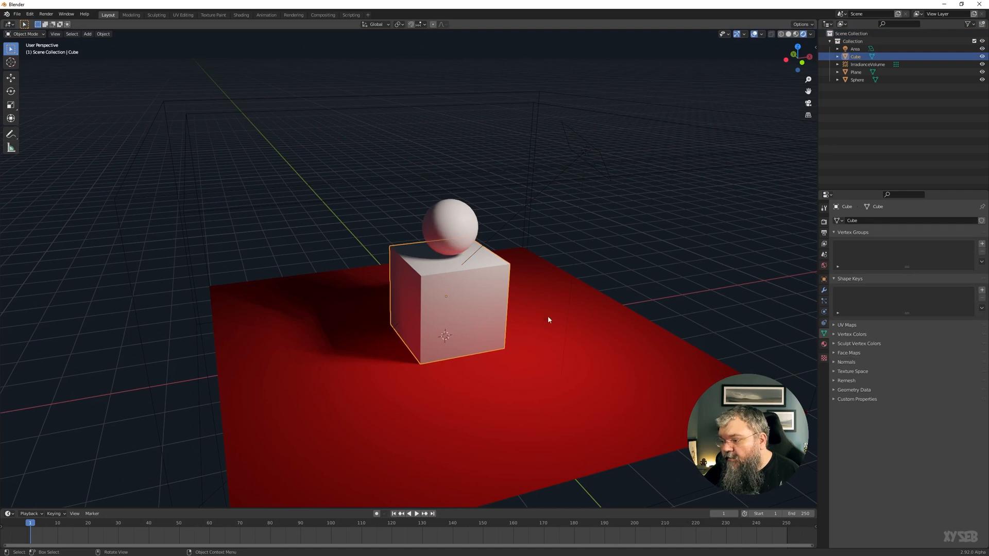
{"action": "left_click", "coordinate": [471, 213], "text": "shift"}
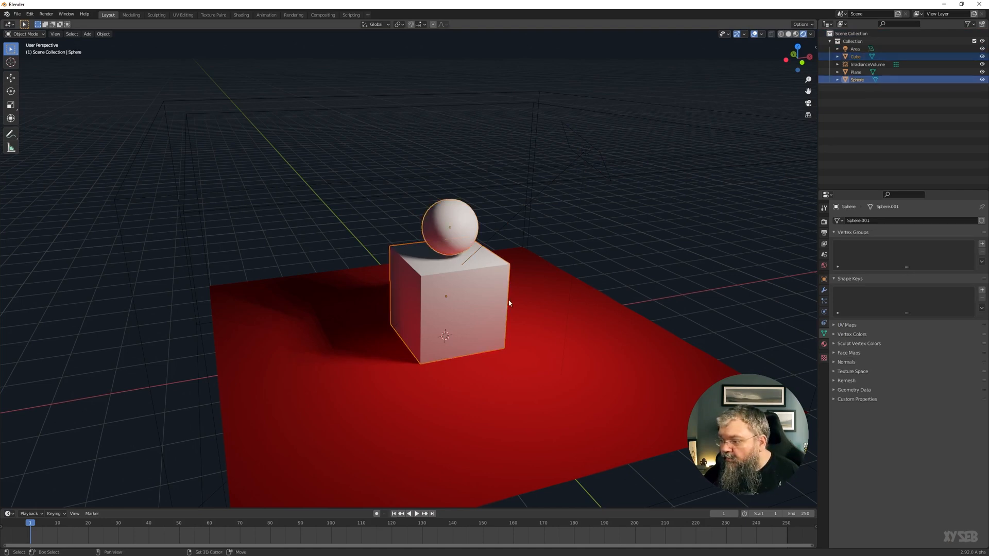
{"action": "left_click", "coordinate": [510, 304], "text": "shift"}
{"action": "left_click", "coordinate": [489, 238], "text": "shift"}
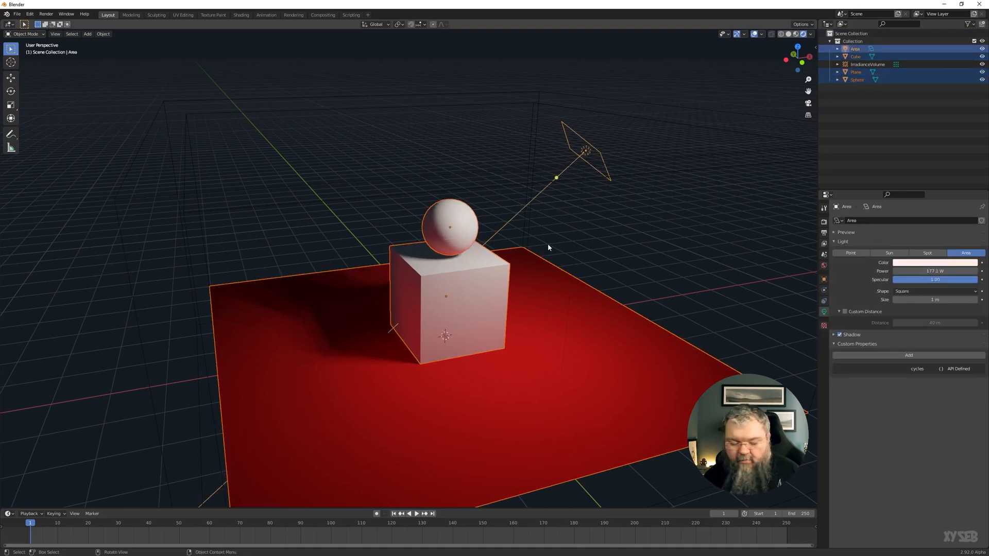
{"action": "key", "text": "m"}
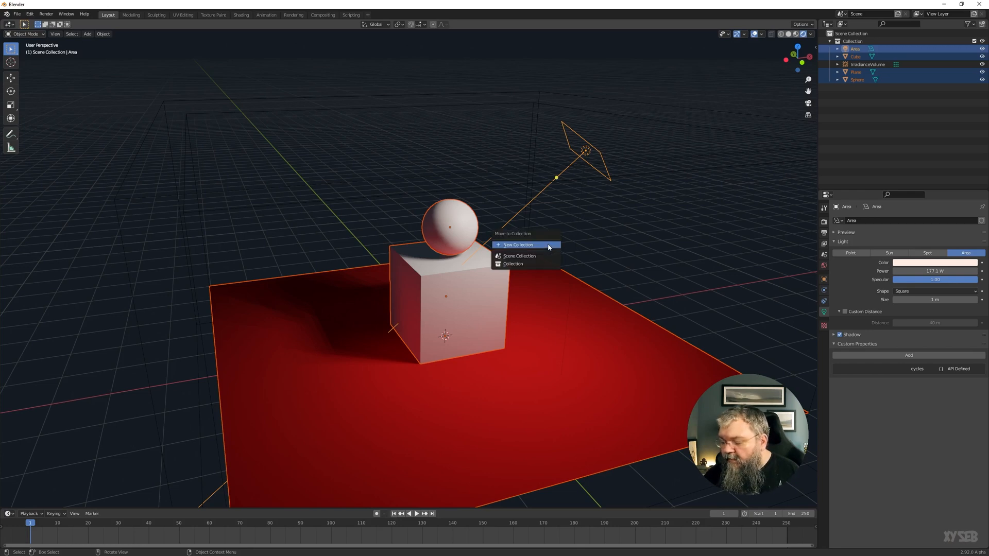
{"action": "left_click", "coordinate": [516, 246]}
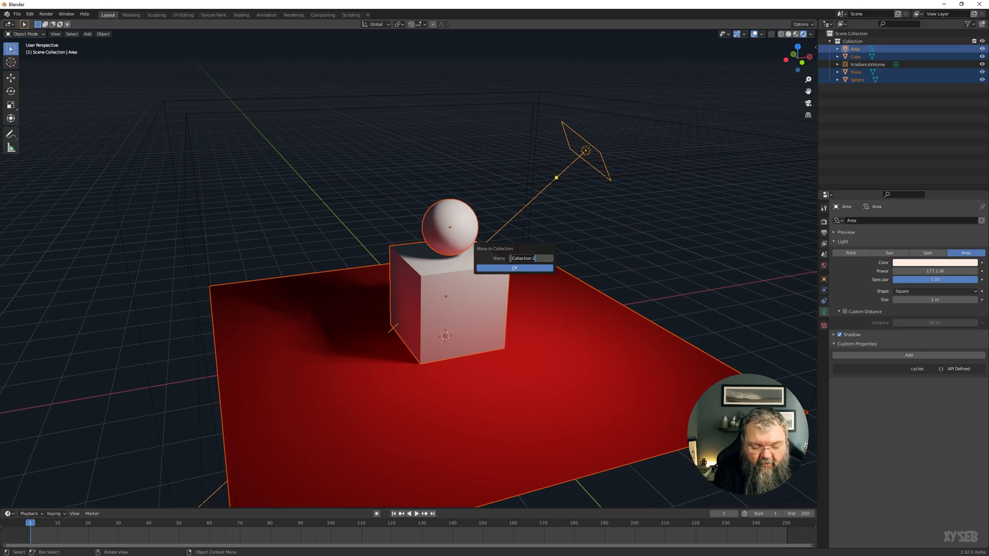
{"action": "type", "text": "static"}
{"action": "key", "text": "Return"}
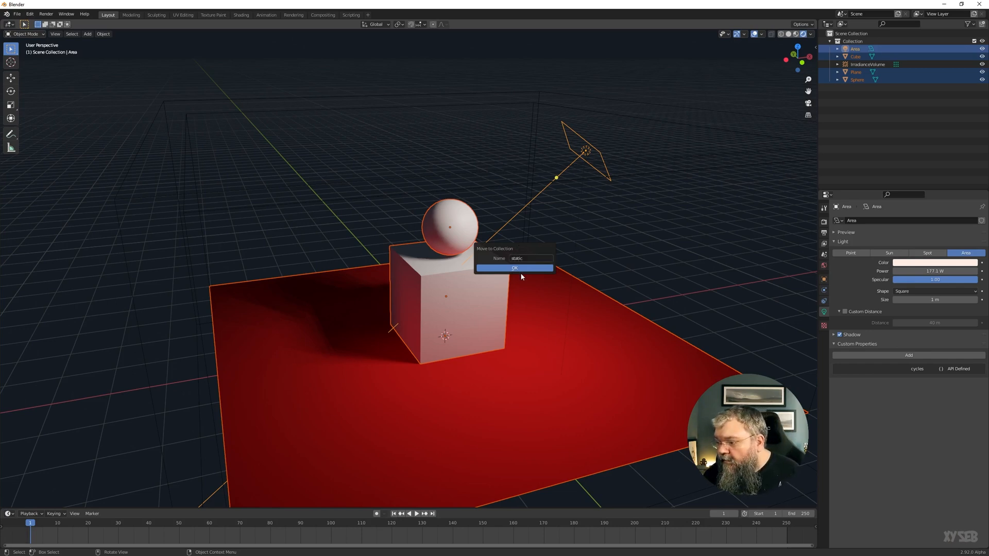
{"action": "left_click", "coordinate": [519, 268]}
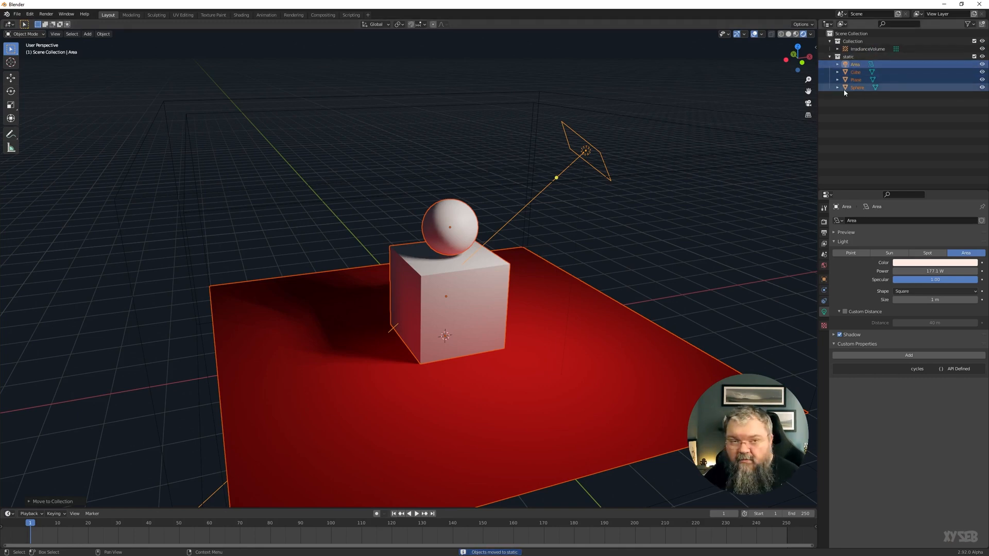
{"action": "key", "text": "alt+a"}
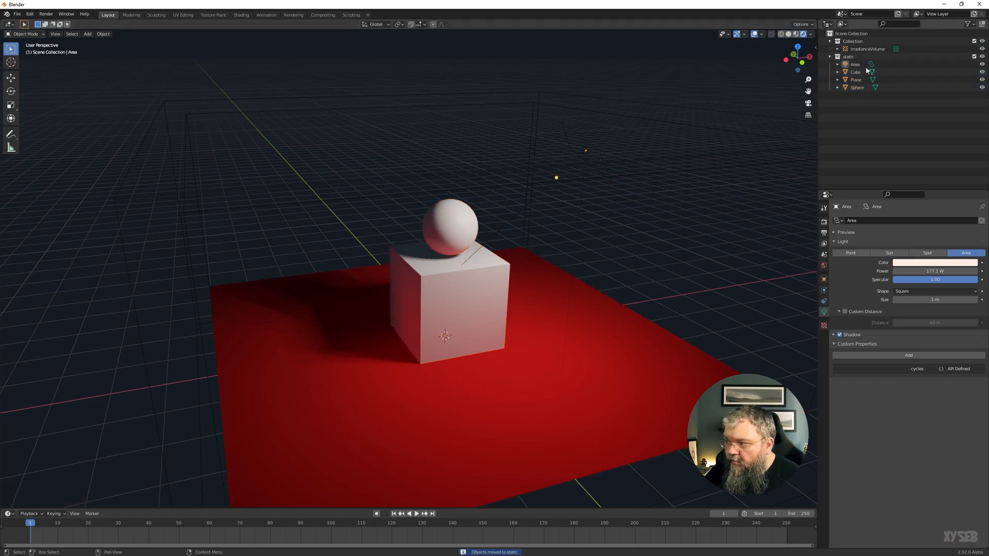
- Add a second cube to the original collection and place it beside the first cube, just above the red plane
{"action": "left_click", "coordinate": [853, 43]}
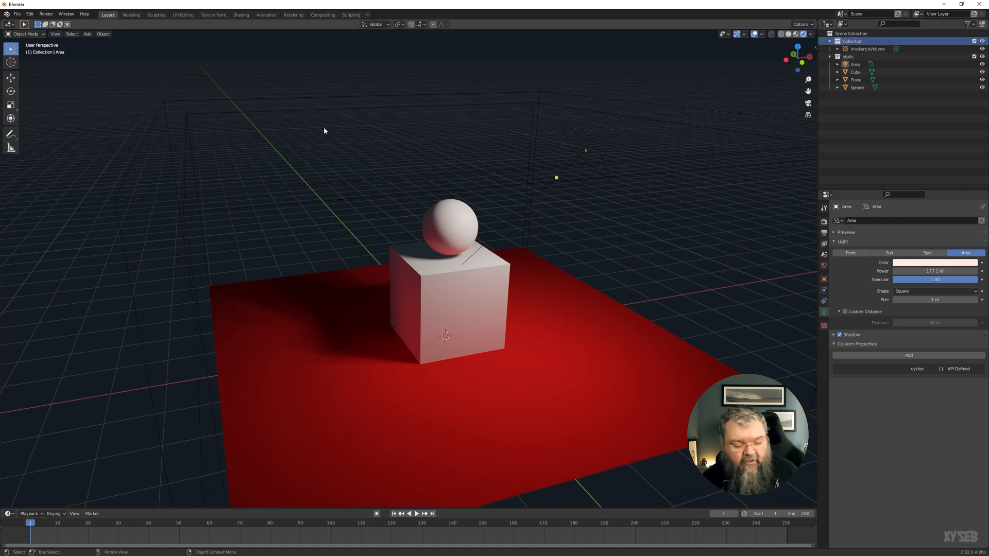
{"action": "key", "text": "shift+a"}
{"action": "mouse_move", "coordinate": [327, 29]}
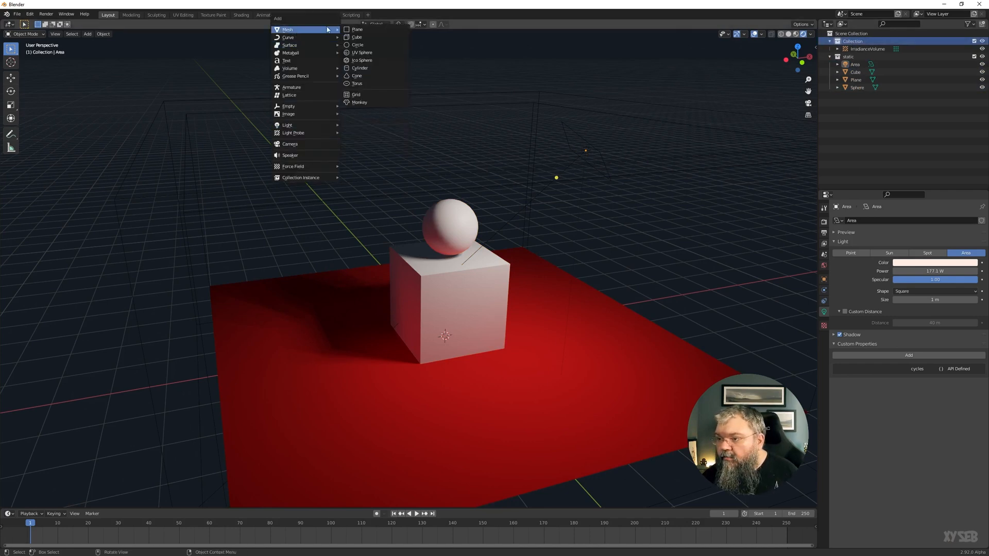
{"action": "left_click", "coordinate": [357, 37]}
{"action": "key", "text": "g"}
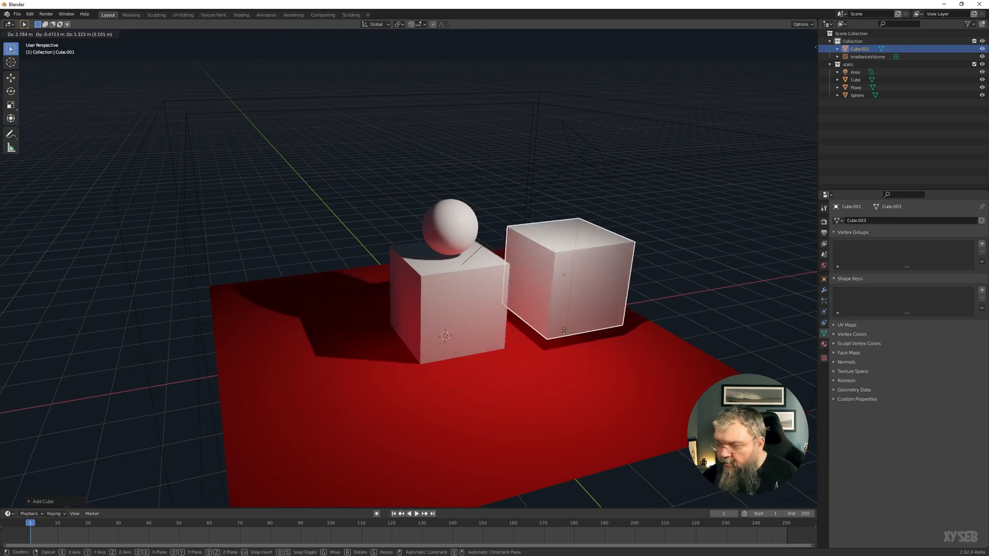
{"action": "left_click", "coordinate": [603, 338]}
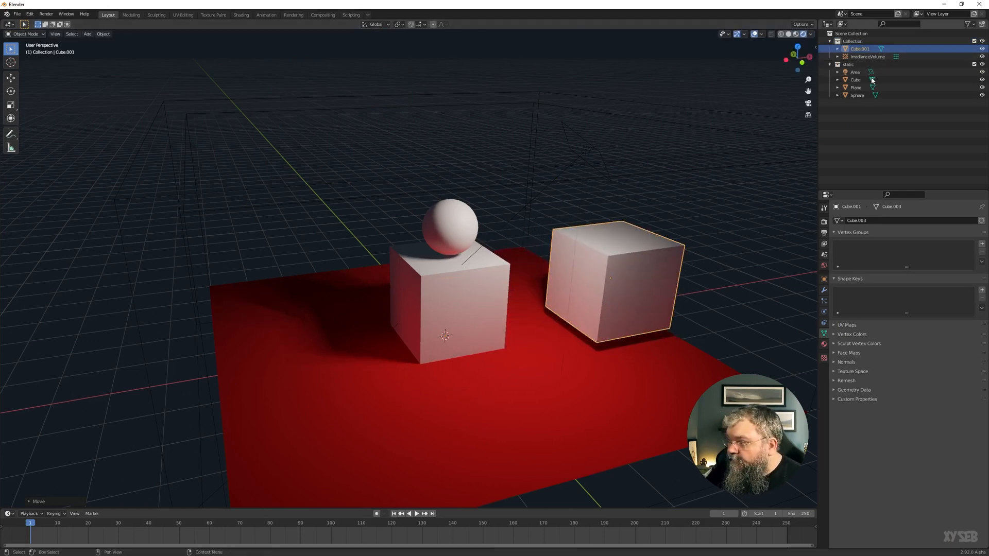
- Set the irradiance volume's visibility collection to "static"
{"action": "left_click", "coordinate": [848, 64]}
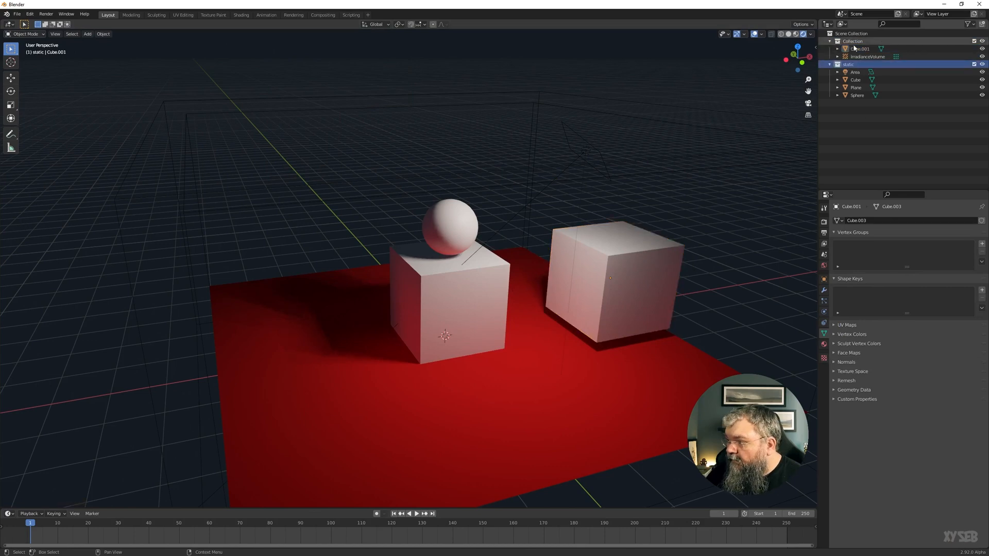
{"action": "left_click", "coordinate": [859, 57]}
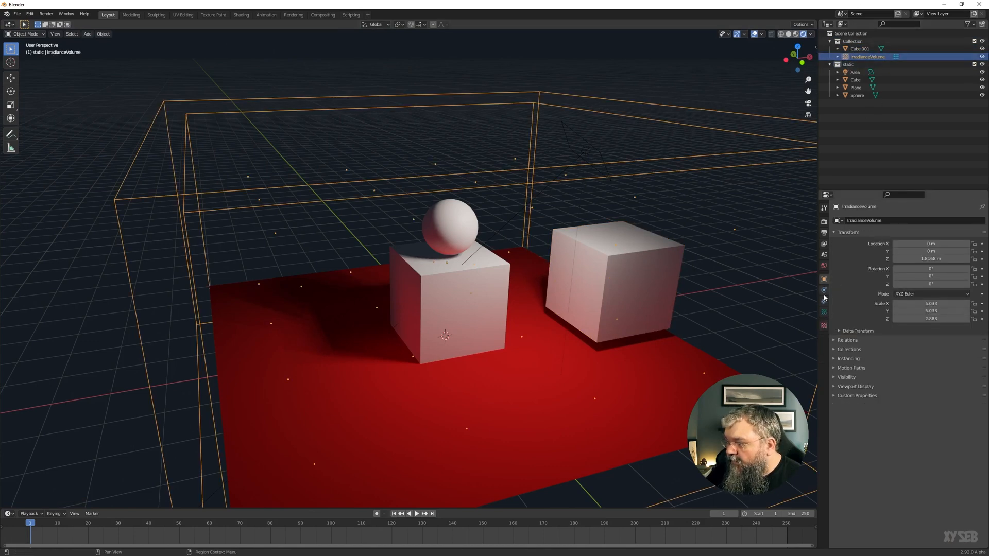
{"action": "left_click", "coordinate": [824, 312]}
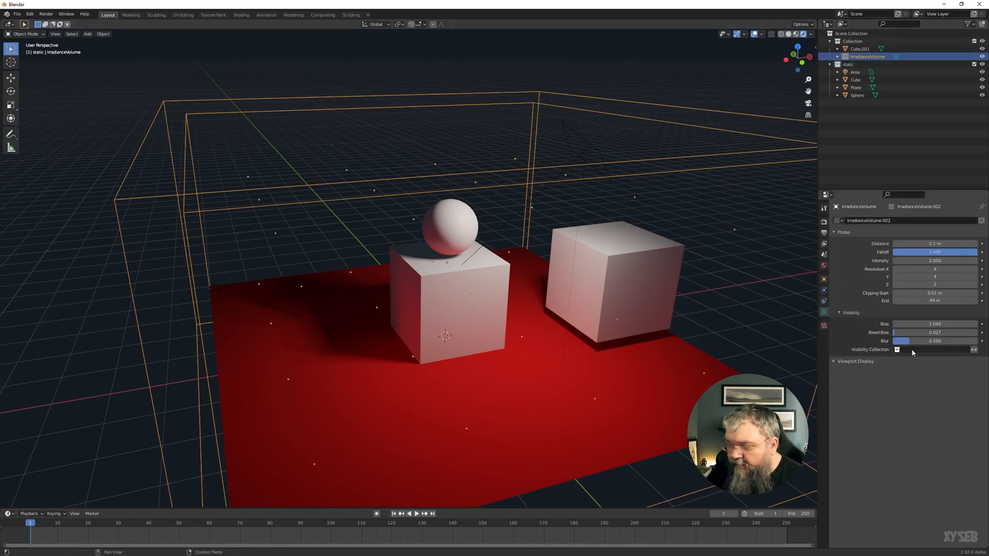
{"action": "left_click", "coordinate": [925, 348]}
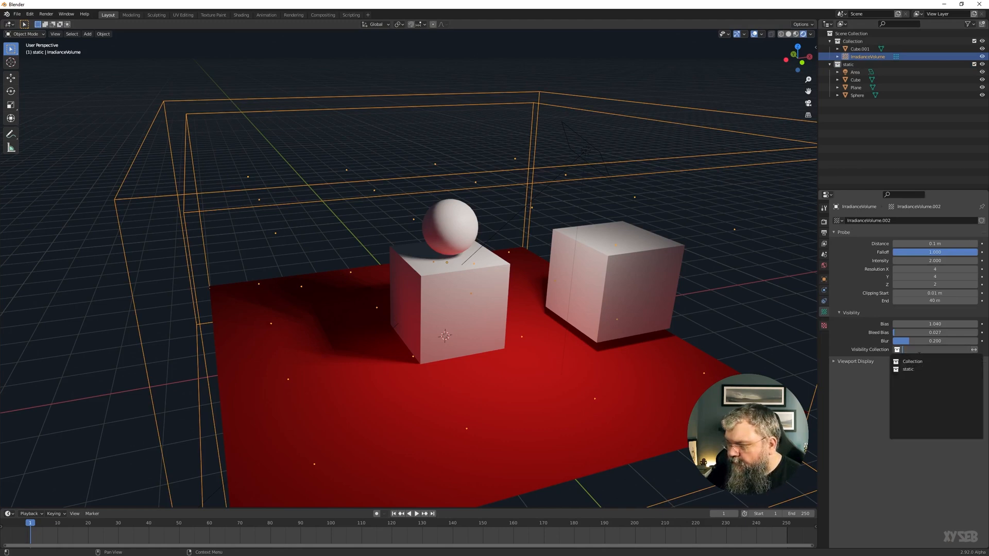
{"action": "left_click", "coordinate": [908, 369]}
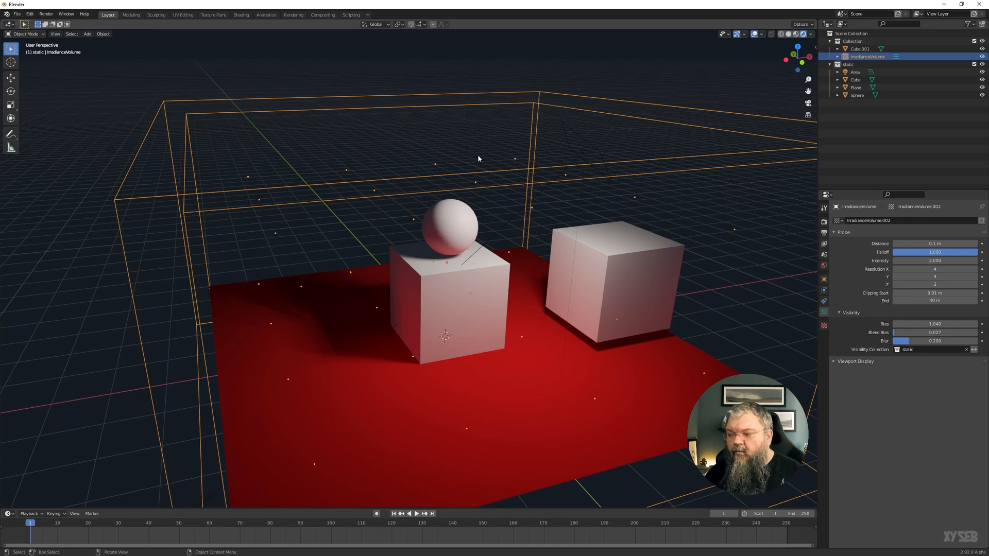
- Move the newly added cube slightly closer to the cube that carries the sphere
{"action": "left_click", "coordinate": [656, 260]}
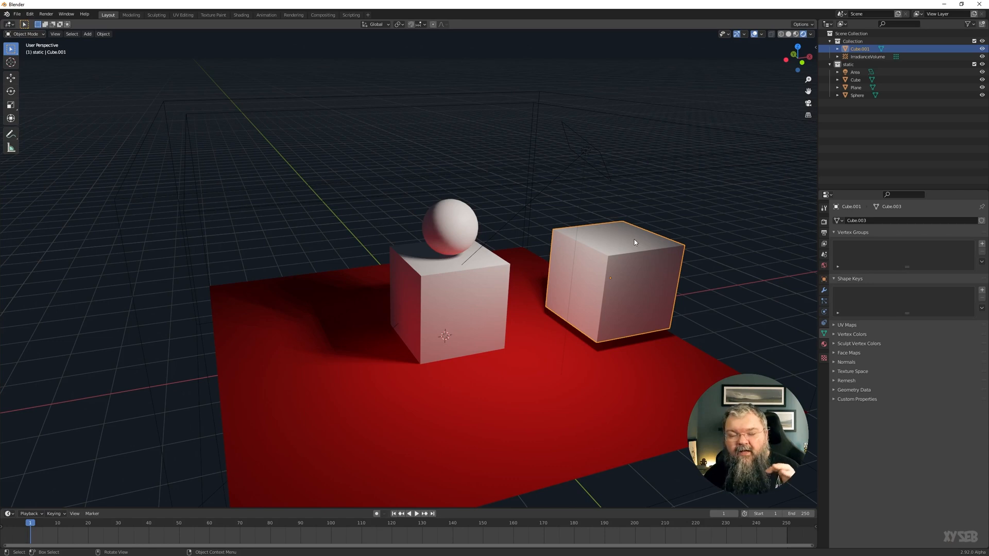
{"action": "key", "text": "ctrl+z"}
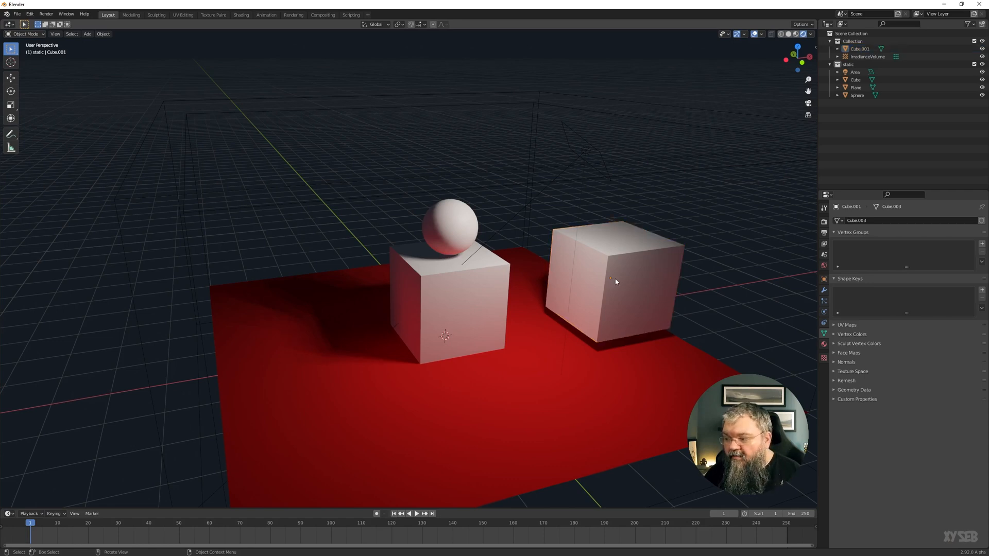
{"action": "left_click", "coordinate": [615, 280]}
{"action": "key", "text": "g"}
{"action": "right_click", "coordinate": [617, 287]}
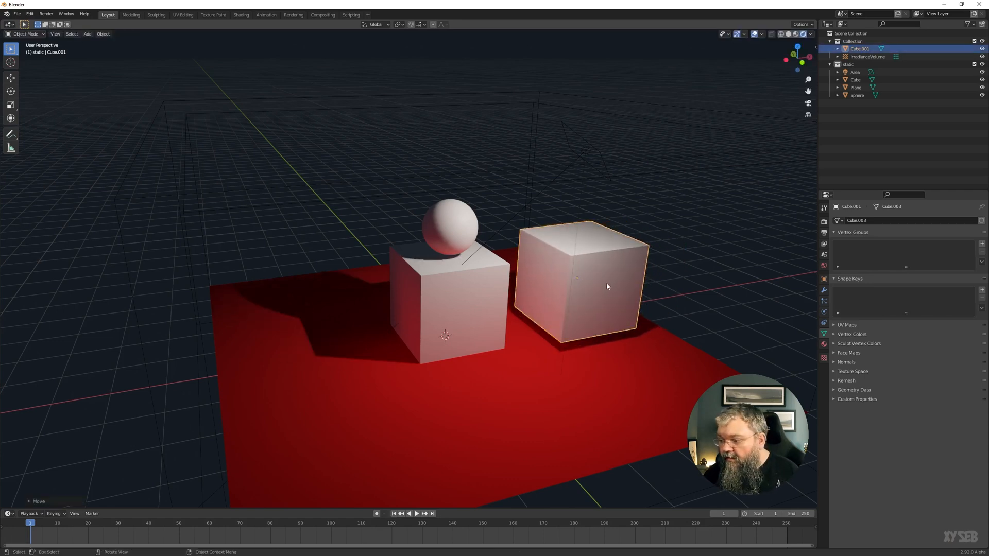
- Show the irradiance volume's probe and visibility settings, followed by the scene's indirect lighting settings
{"action": "left_click", "coordinate": [628, 120]}
{"action": "middle_click_drag", "start_coordinate": [655, 278], "coordinate": [449, 283]}
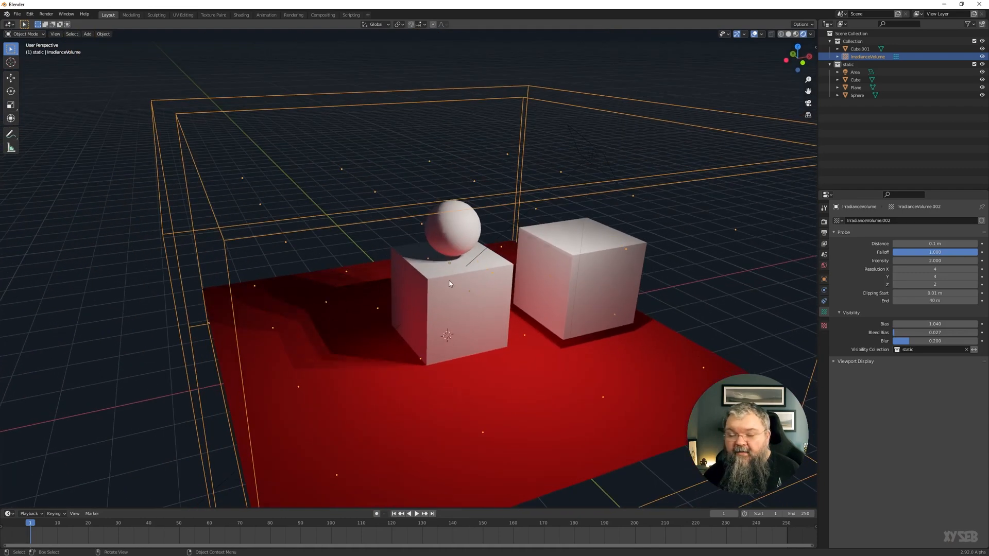
{"action": "left_click", "coordinate": [605, 239]}
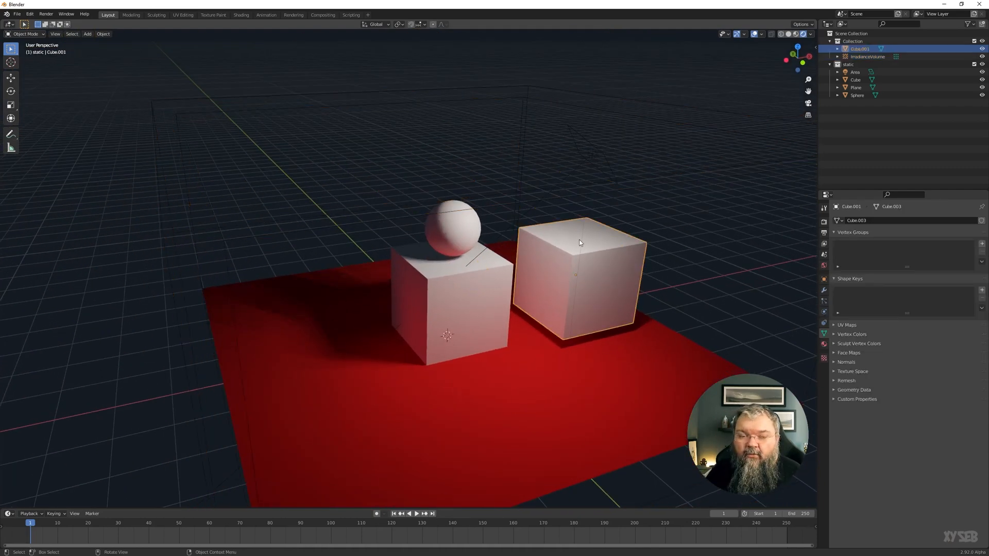
{"action": "left_click", "coordinate": [575, 170]}
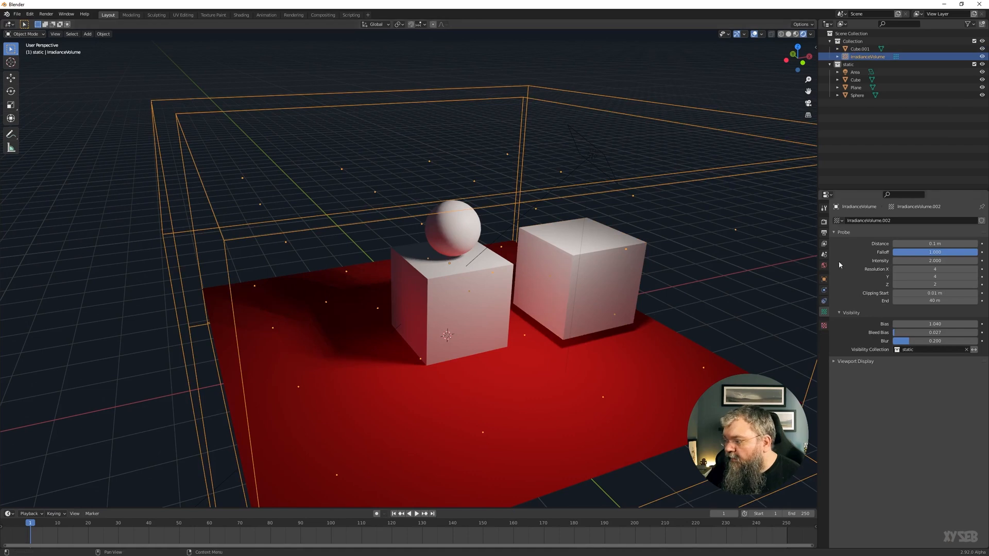
{"action": "left_click", "coordinate": [824, 221]}
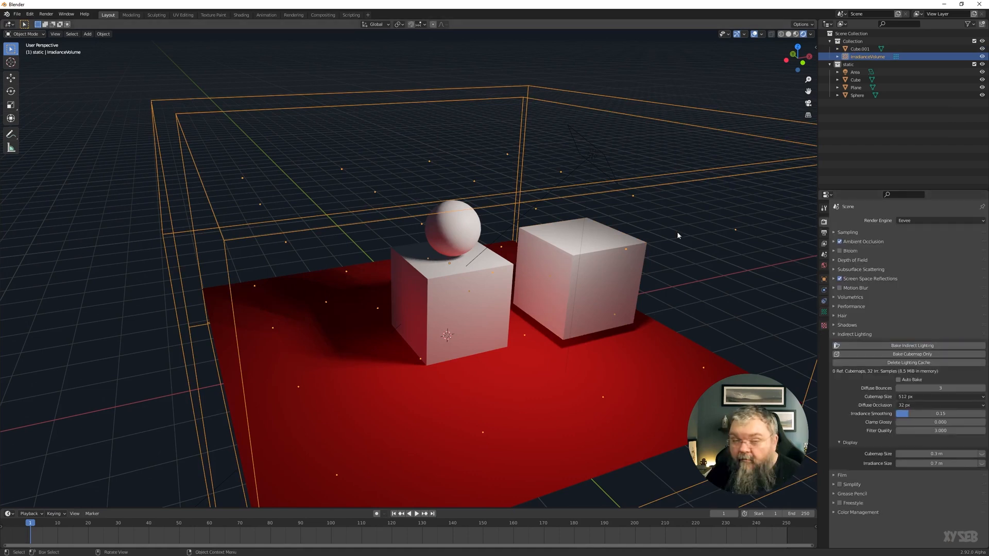
- Try moving the second cube slightly away from the cube that carries the sphere
{"action": "left_click", "coordinate": [618, 279]}
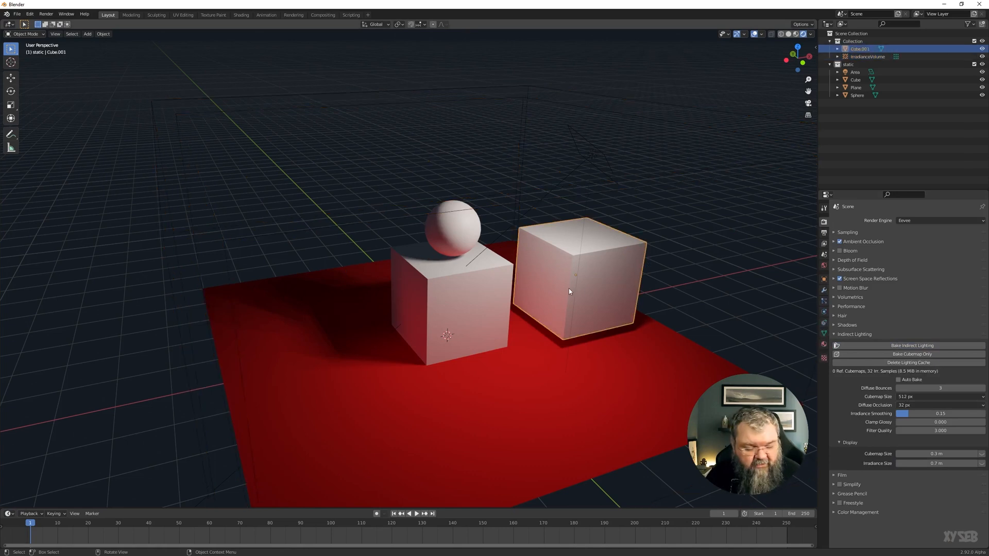
{"action": "key", "text": "g"}
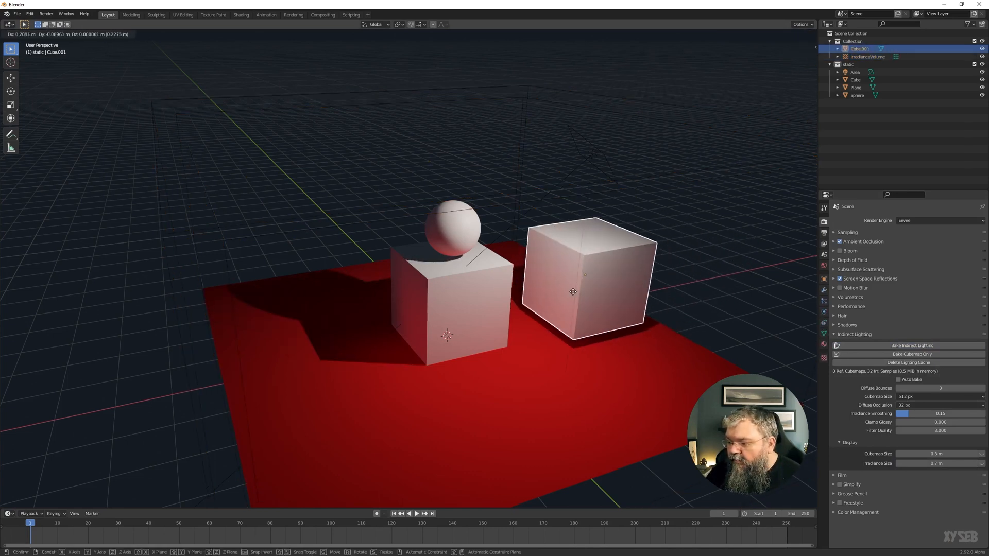
{"action": "left_click", "coordinate": [580, 290]}
- Move the cube out from under the sphere into the air, inspect the baked lighting left behind, and undo the move
{"action": "left_click", "coordinate": [478, 319]}
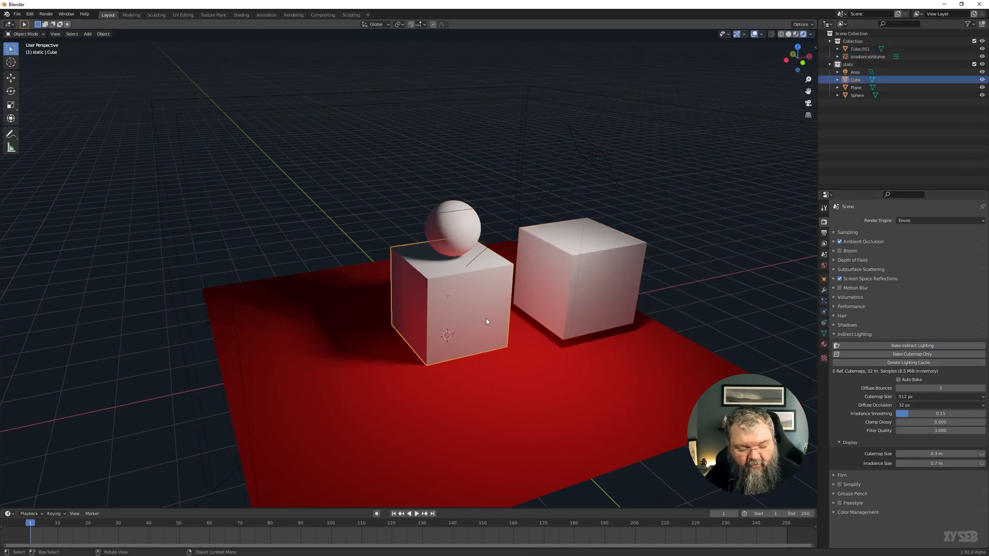
{"action": "key", "text": "g"}
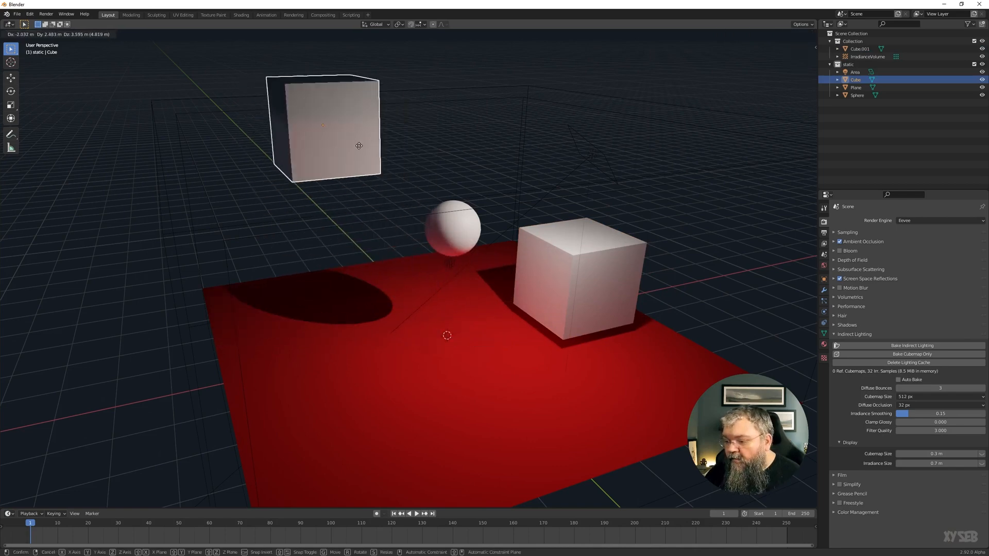
{"action": "left_click", "coordinate": [359, 145]}
{"action": "middle_click_drag", "start_coordinate": [392, 159], "coordinate": [474, 347]}
{"action": "scroll", "coordinate": [452, 437], "scroll_direction": "up", "scroll_amount": 5}
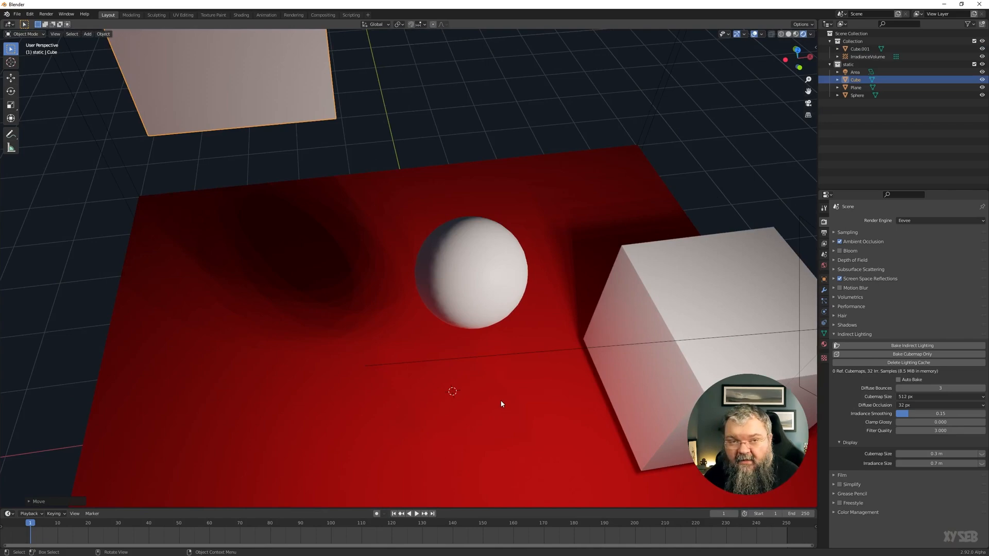
{"action": "middle_click_drag", "start_coordinate": [502, 404], "coordinate": [459, 382]}
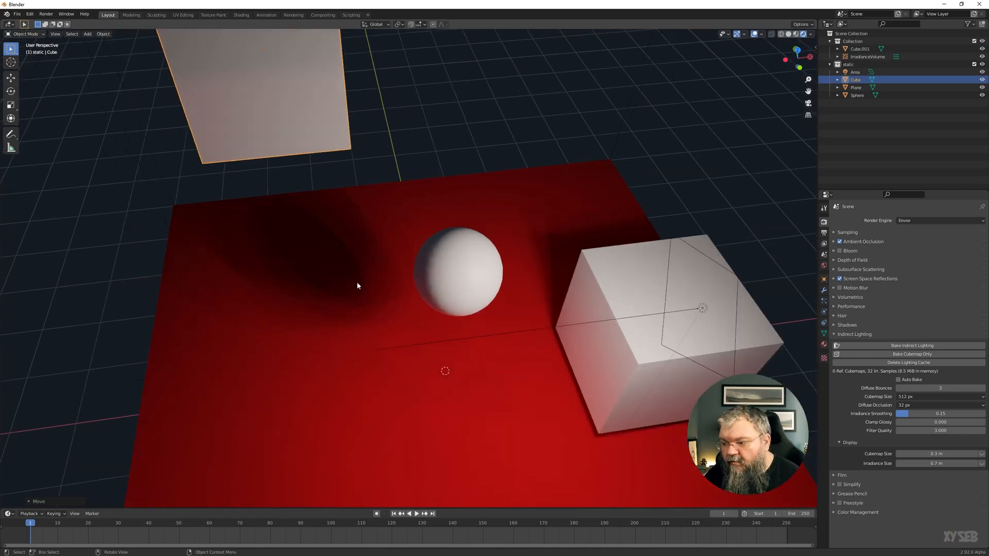
{"action": "middle_click_drag", "start_coordinate": [358, 285], "coordinate": [271, 105]}
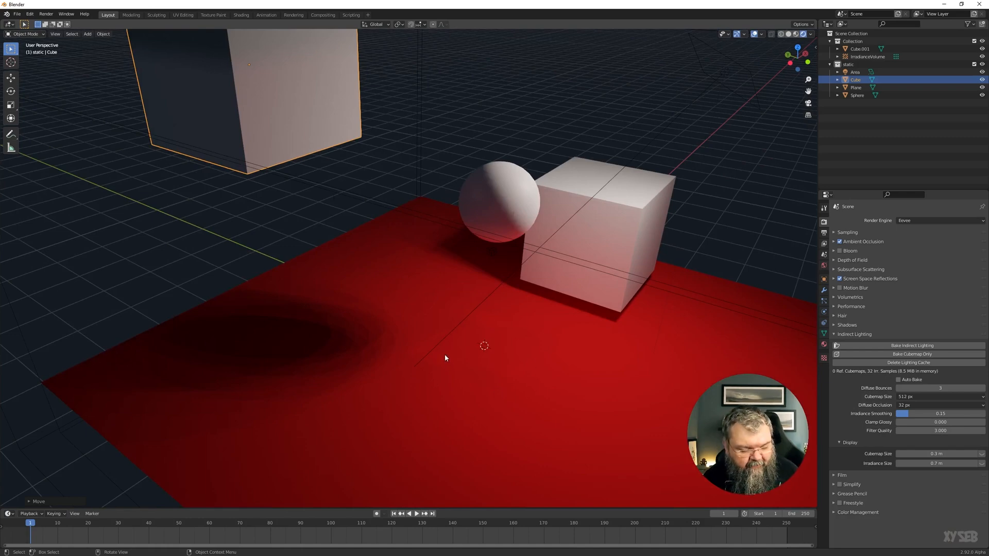
{"action": "key", "text": "KP_Decimal"}
- Examine the bounced light and shadows around the static cube, the sphere and the second cube from several angles
{"action": "middle_click_drag", "start_coordinate": [525, 292], "coordinate": [483, 255]}
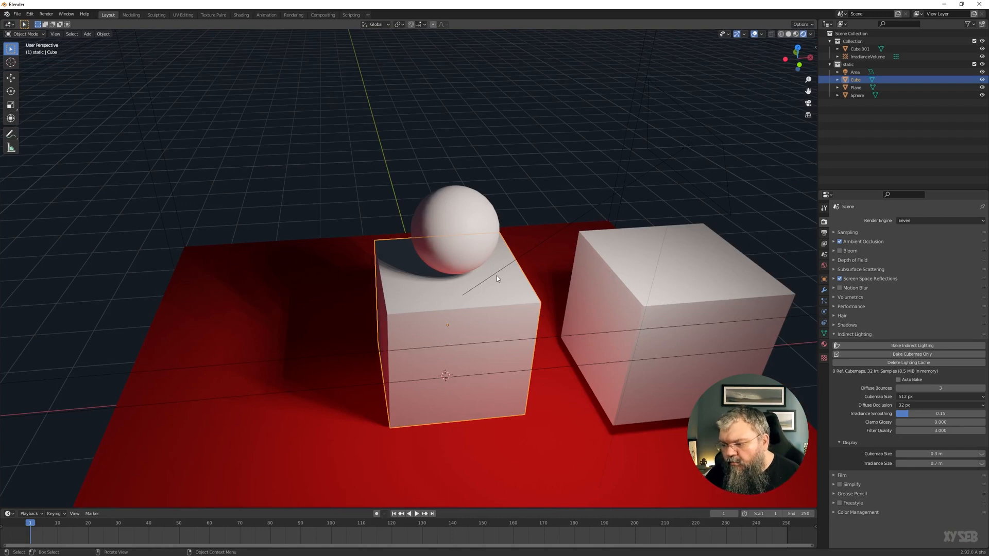
{"action": "scroll", "coordinate": [496, 276], "scroll_direction": "down", "scroll_amount": 3}
{"action": "middle_click_drag", "start_coordinate": [478, 268], "coordinate": [601, 251]}
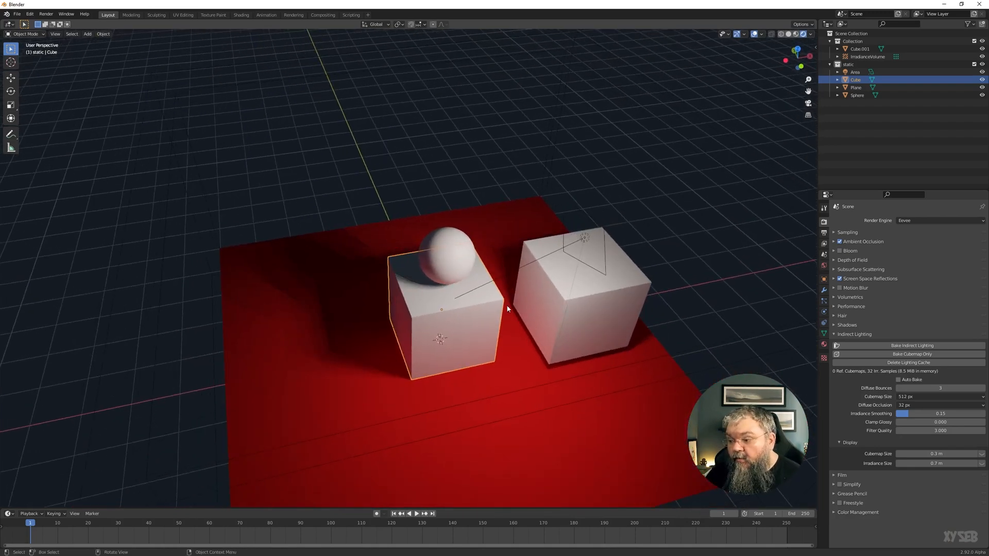
{"action": "left_click", "coordinate": [583, 310]}
{"action": "middle_click_drag", "start_coordinate": [583, 310], "coordinate": [534, 230]}
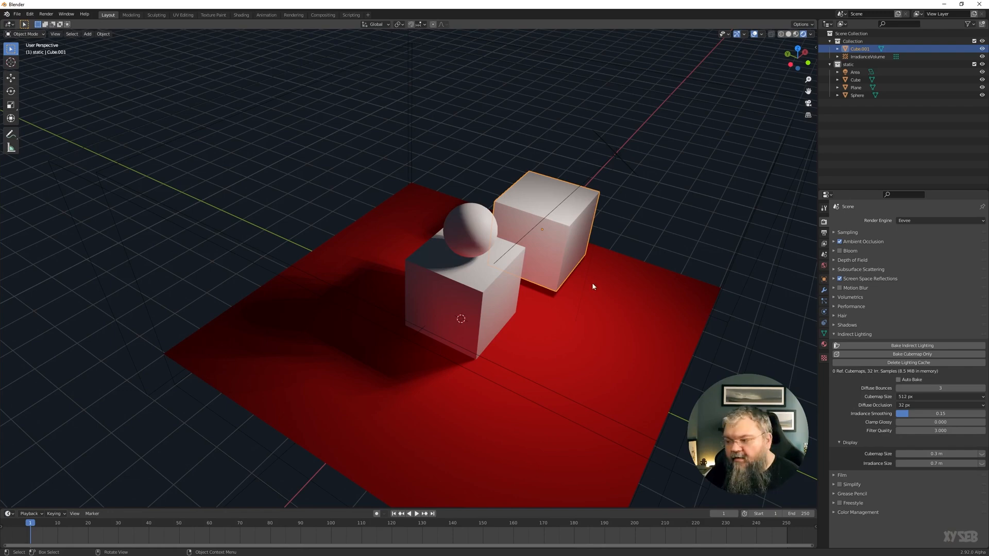
{"action": "middle_click_drag", "start_coordinate": [629, 274], "coordinate": [616, 289]}
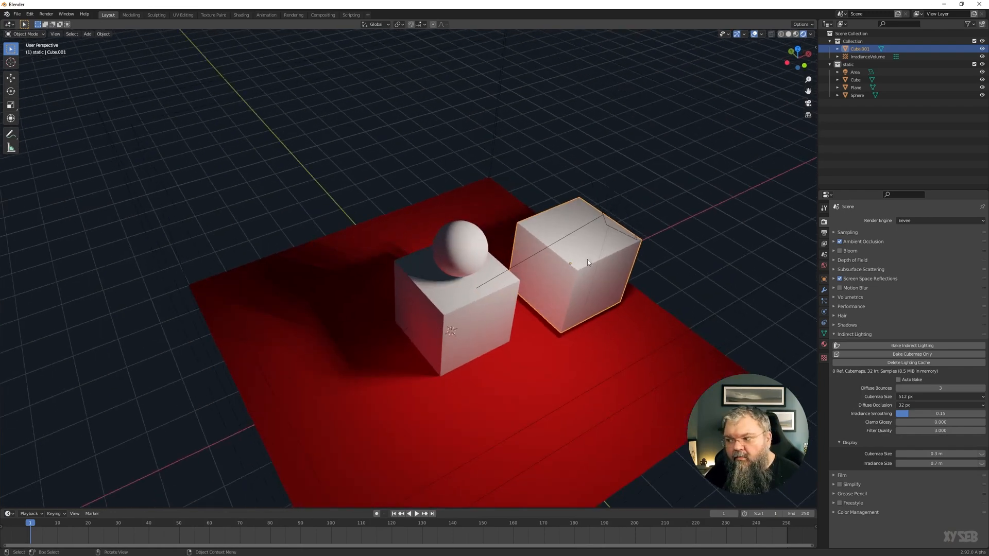
{"action": "middle_click_drag", "start_coordinate": [653, 245], "coordinate": [704, 242]}
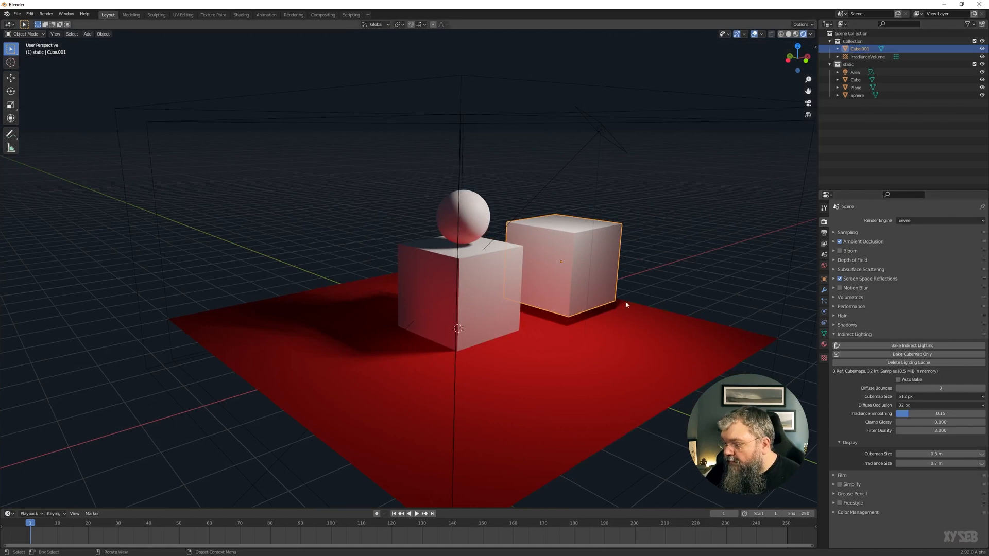
{"action": "left_click", "coordinate": [673, 256]}
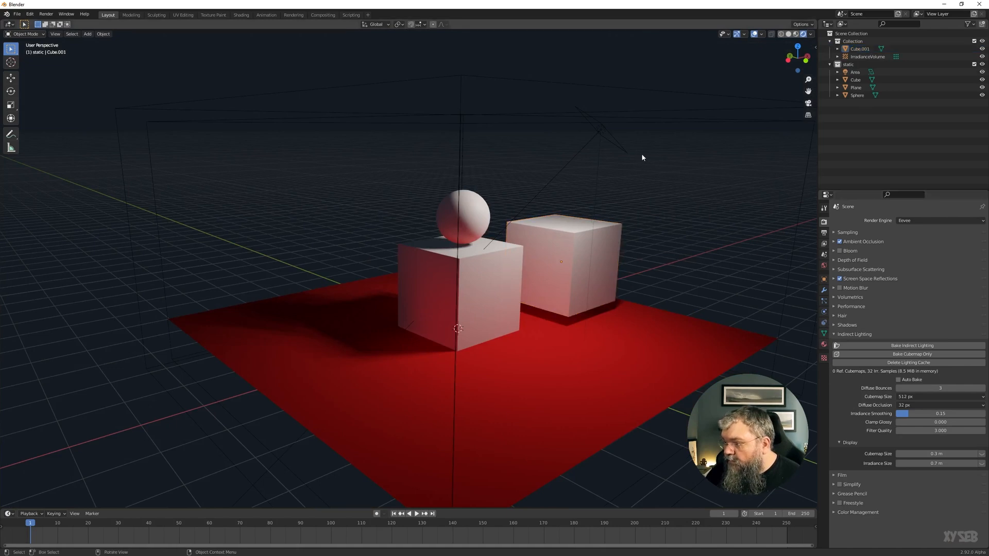
- Narrow the irradiance volume along the Y axis and shift it about 3.3 m along Y, to the shadowed side of the plane
{"action": "left_click", "coordinate": [448, 114]}
{"action": "left_click", "coordinate": [824, 312]}
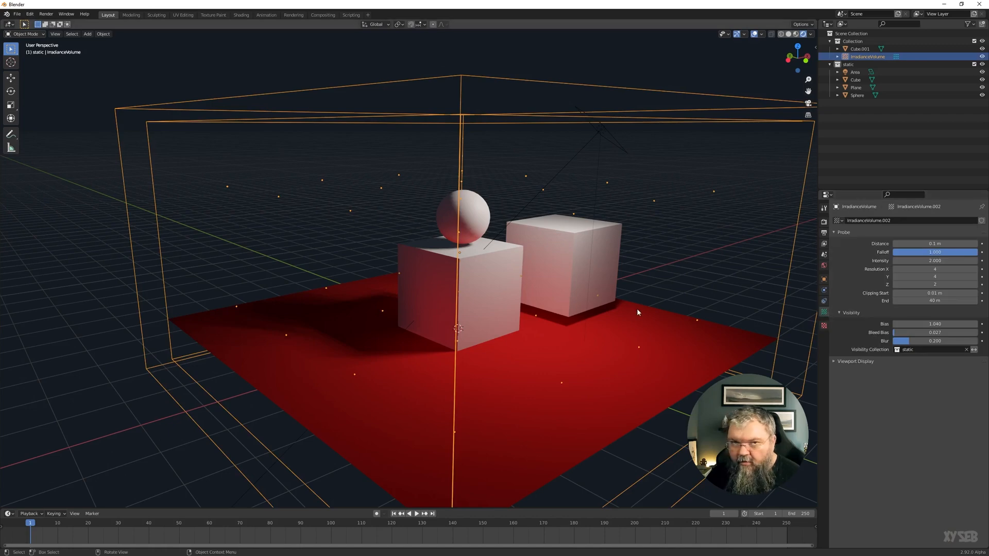
{"action": "middle_click_drag", "start_coordinate": [408, 285], "coordinate": [471, 303]}
{"action": "scroll", "coordinate": [471, 303], "scroll_direction": "down", "scroll_amount": 3}
{"action": "key", "text": "s"}
{"action": "key", "text": "y"}
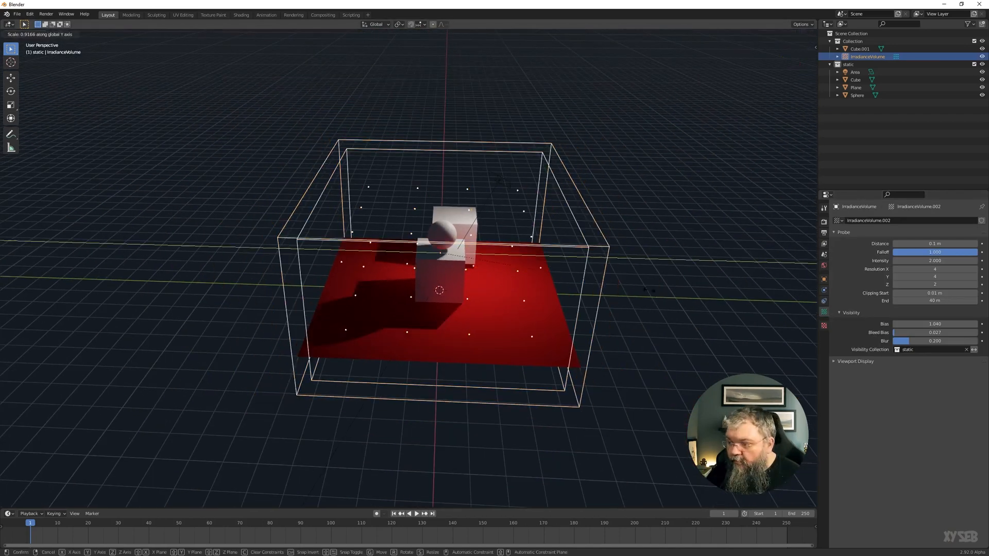
{"action": "left_click", "coordinate": [549, 282]}
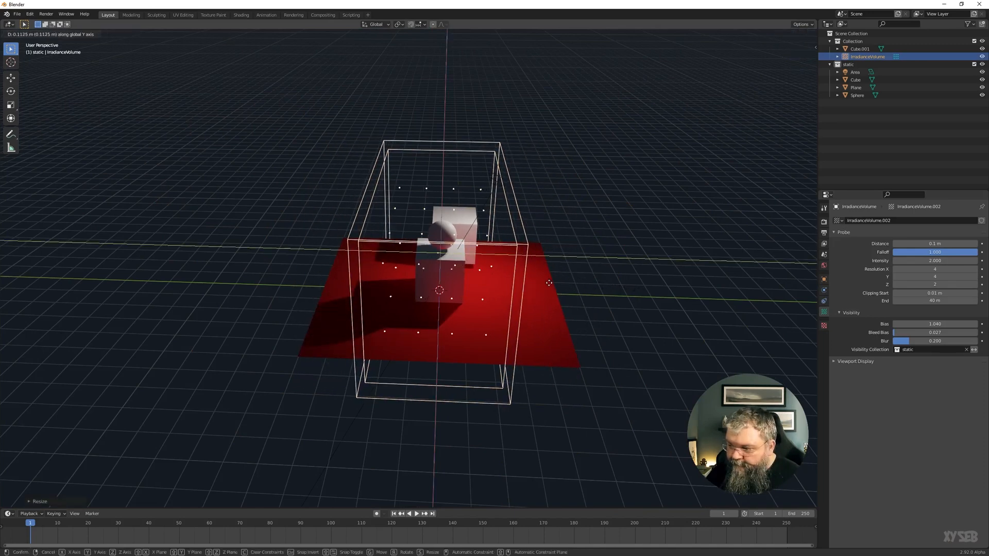
{"action": "key", "text": "g"}
{"action": "key", "text": "y"}
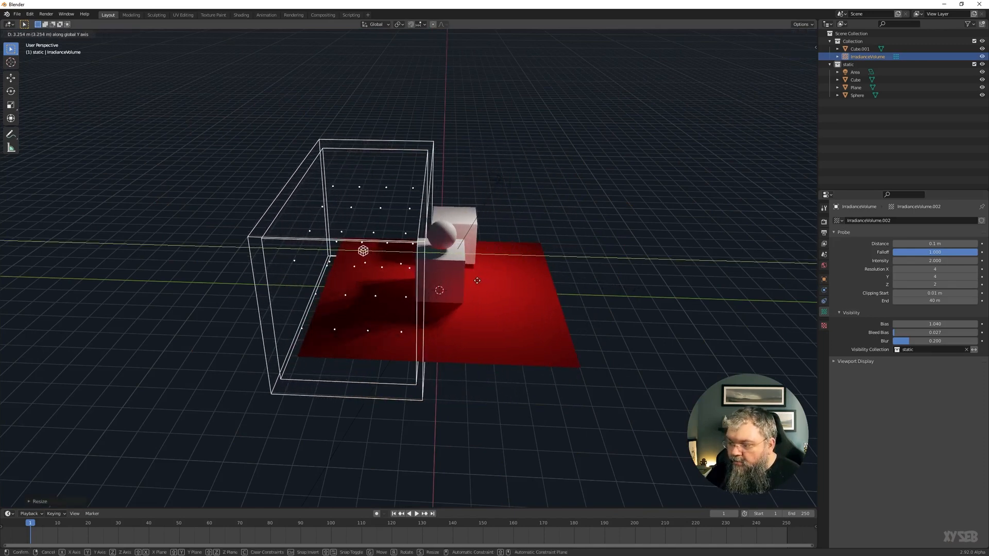
{"action": "left_click", "coordinate": [474, 279]}
- Duplicate the narrowed irradiance volume and move the copy along Y to the opposite side of the plane, leaving a gap between the two
{"action": "middle_click_drag", "start_coordinate": [475, 279], "coordinate": [452, 275]}
{"action": "key", "text": "shift+d"}
{"action": "right_click", "coordinate": [564, 308]}
{"action": "key", "text": "g"}
{"action": "key", "text": "y"}
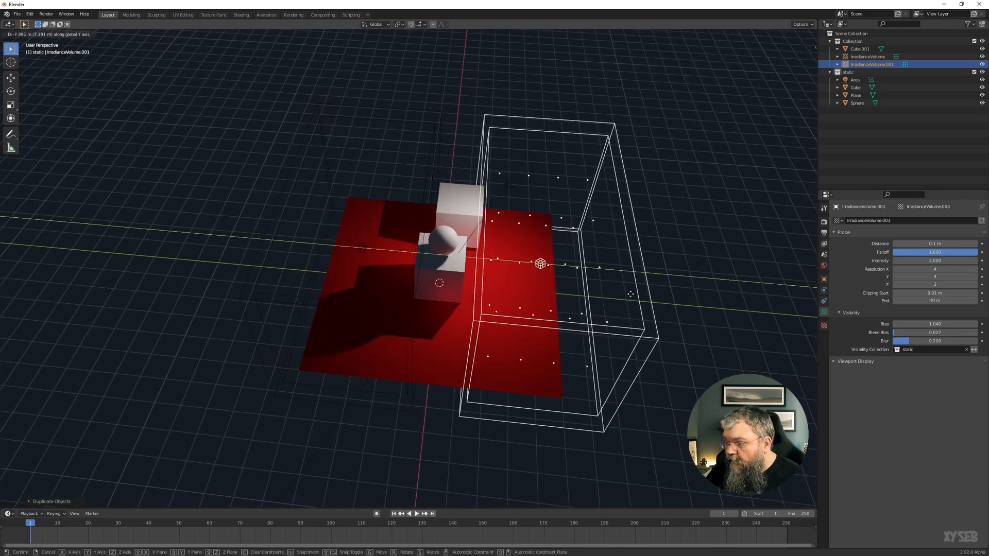
{"action": "left_click", "coordinate": [625, 297]}
{"action": "mouse_move", "coordinate": [625, 297]}
{"action": "middle_mouse_down"}
{"action": "mouse_move", "coordinate": [599, 323]}
{"action": "mouse_move", "coordinate": [563, 332]}
{"action": "mouse_move", "coordinate": [605, 327]}
{"action": "mouse_move", "coordinate": [639, 304]}
{"action": "middle_mouse_up"}
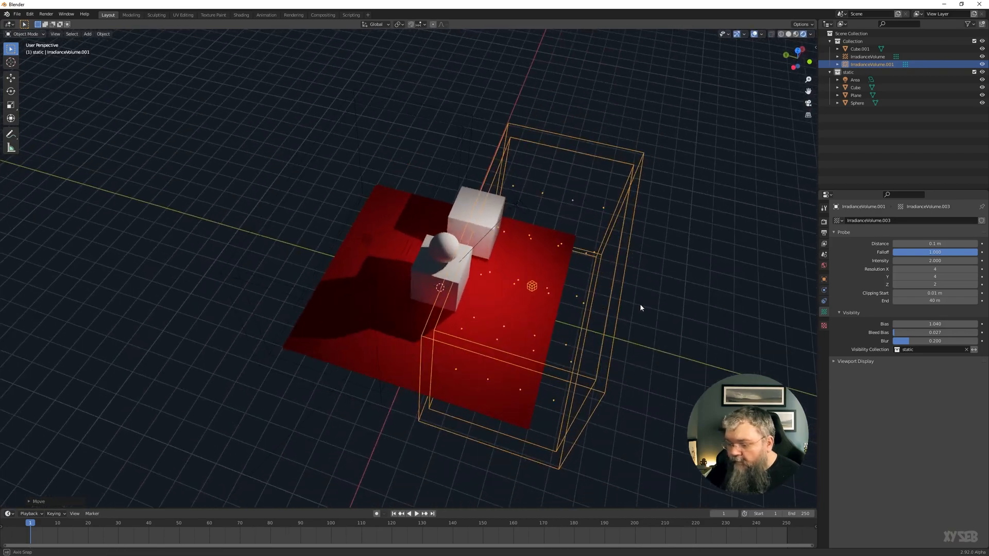
{"action": "key", "text": "g"}
{"action": "key", "text": "y"}
{"action": "left_click", "coordinate": [612, 323]}
- Set the duplicated irradiance volume's probe distance to 0.7 m
{"action": "left_click_drag", "start_coordinate": [454, 126], "coordinate": [533, 148]}
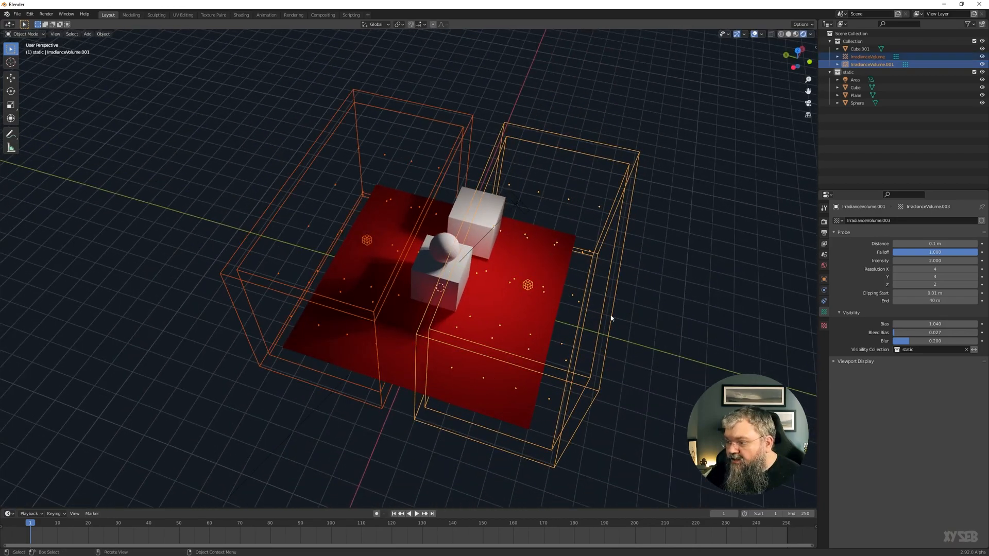
{"action": "middle_click_drag", "start_coordinate": [611, 318], "coordinate": [622, 262]}
{"action": "left_click", "coordinate": [633, 264]}
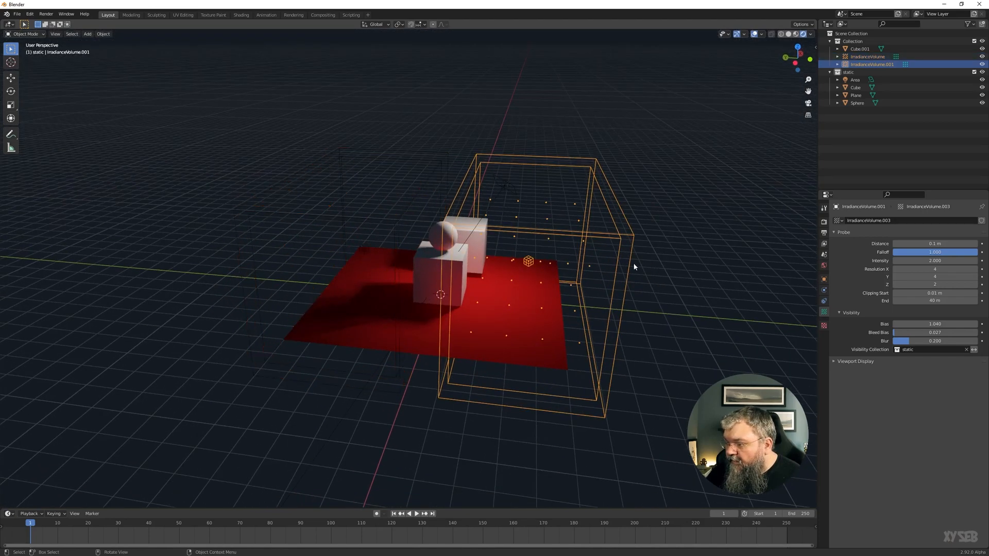
{"action": "left_click", "coordinate": [823, 327]}
{"action": "left_click", "coordinate": [824, 312]}
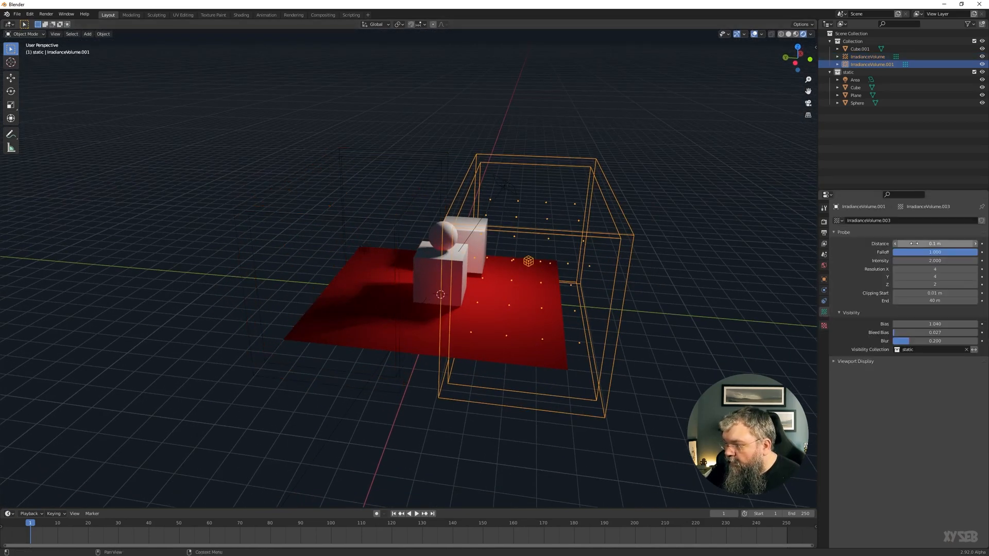
{"action": "left_click_drag", "start_coordinate": [913, 244], "coordinate": [947, 244]}
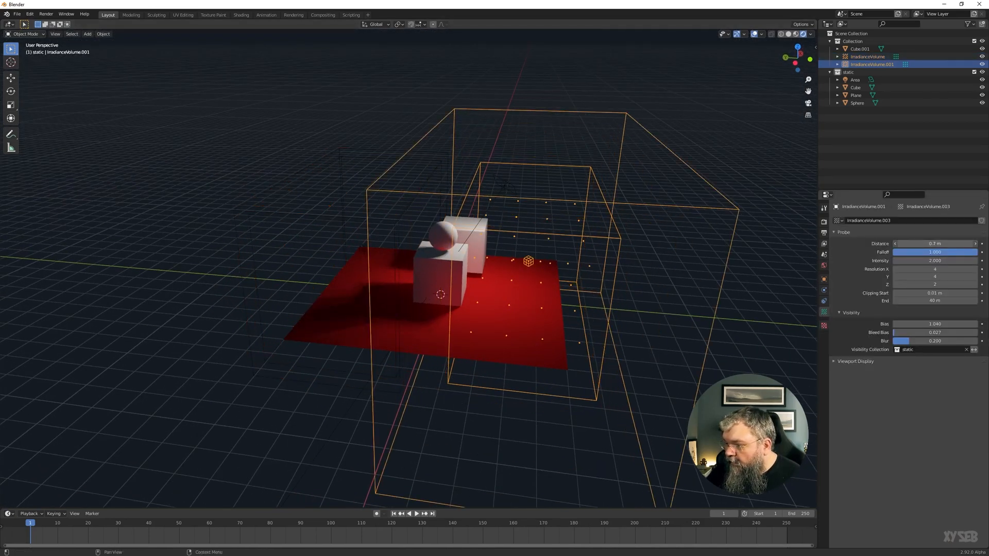
- Set the original irradiance volume's probe distance to 0.8 m
{"action": "left_click", "coordinate": [410, 383]}
{"action": "left_click_drag", "start_coordinate": [922, 243], "coordinate": [957, 244]}
{"action": "mouse_move", "coordinate": [671, 275]}
{"action": "middle_mouse_down"}
{"action": "mouse_move", "coordinate": [662, 243]}
{"action": "mouse_move", "coordinate": [660, 262]}
{"action": "middle_mouse_up"}
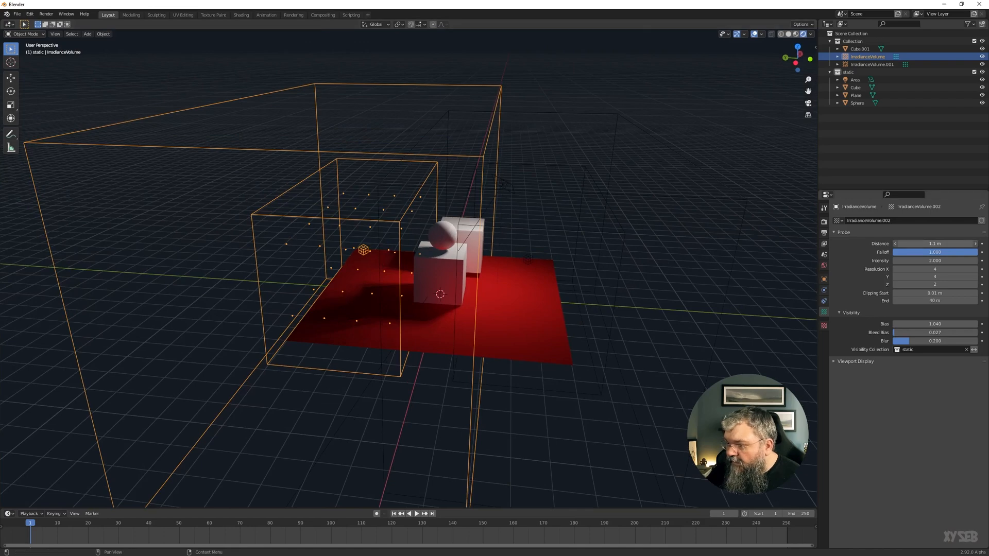
{"action": "left_click_drag", "start_coordinate": [935, 244], "coordinate": [921, 244]}
- Bake the indirect lighting with both irradiance volumes and inspect how the light blends between them across the cubes and plane
{"action": "middle_click_drag", "start_coordinate": [666, 275], "coordinate": [620, 301]}
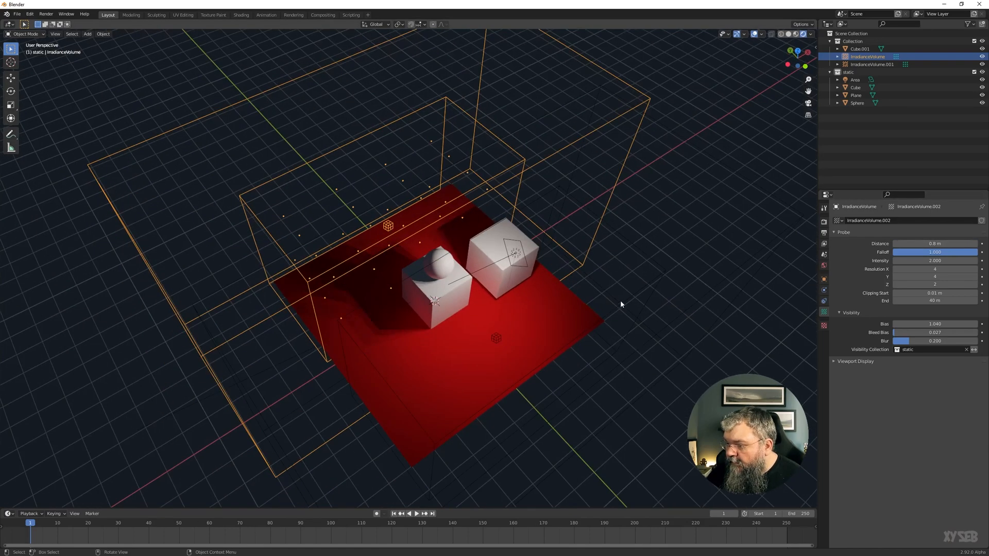
{"action": "left_click", "coordinate": [823, 209]}
{"action": "left_click", "coordinate": [823, 221]}
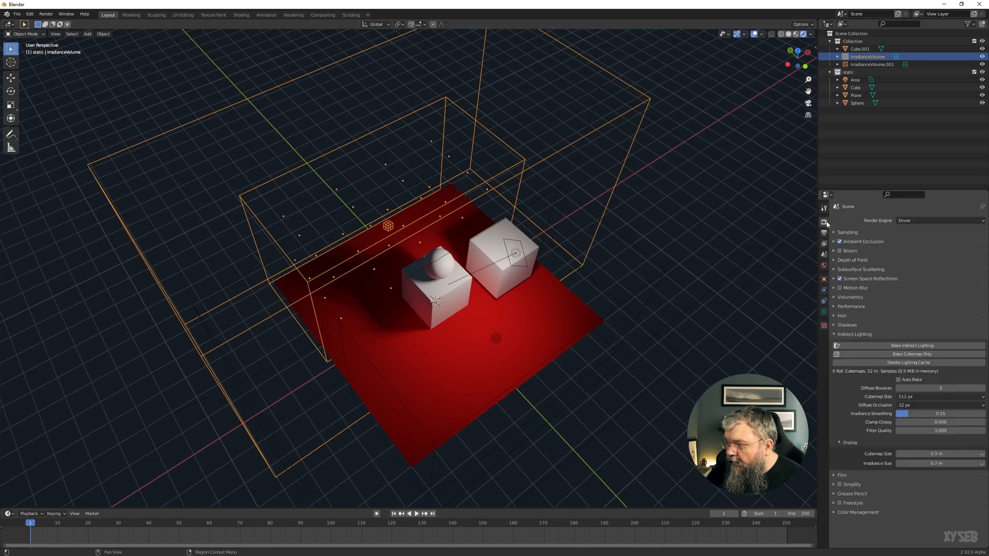
{"action": "left_click", "coordinate": [901, 347]}
{"action": "middle_click_drag", "start_coordinate": [455, 330], "coordinate": [413, 309]}
{"action": "scroll", "coordinate": [444, 250], "scroll_direction": "up", "scroll_amount": 4}
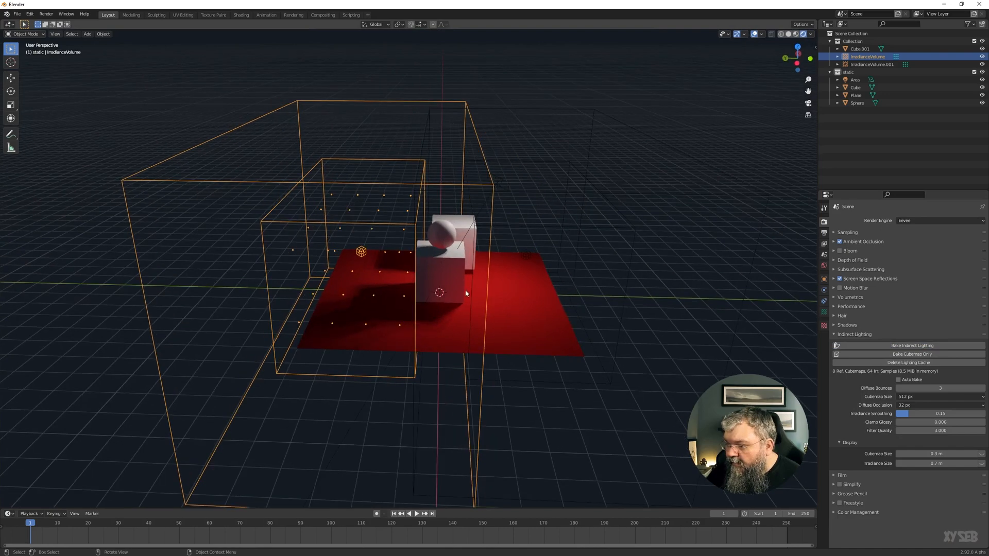
{"action": "middle_click_drag", "start_coordinate": [427, 296], "coordinate": [447, 397]}
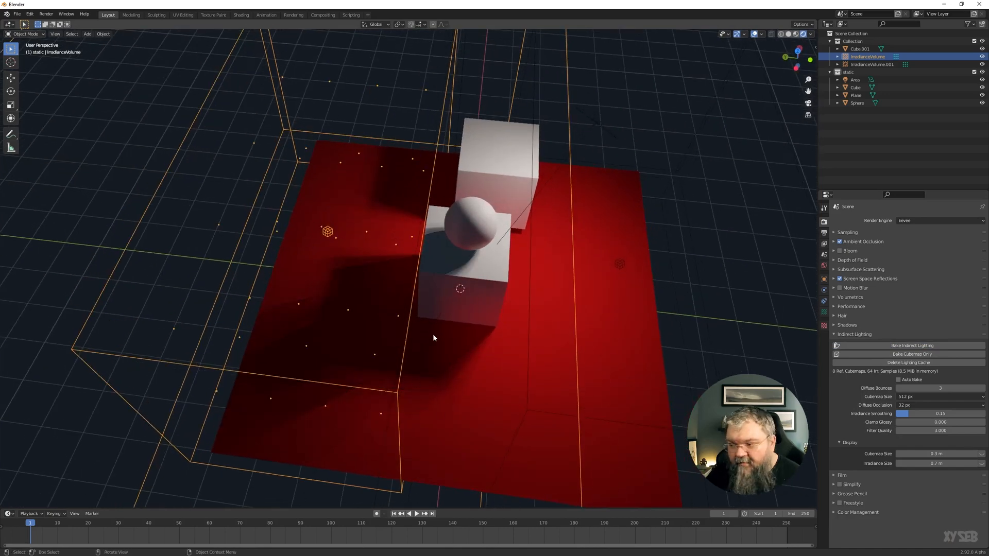
- Duplicate the original irradiance volume, scale the copy to less than half its size, and place it directly beside the cube with the sphere
{"action": "scroll", "coordinate": [460, 286], "scroll_direction": "down", "scroll_amount": 5}
{"action": "middle_click_drag", "start_coordinate": [495, 249], "coordinate": [463, 298]}
{"action": "key", "text": "shift+d"}
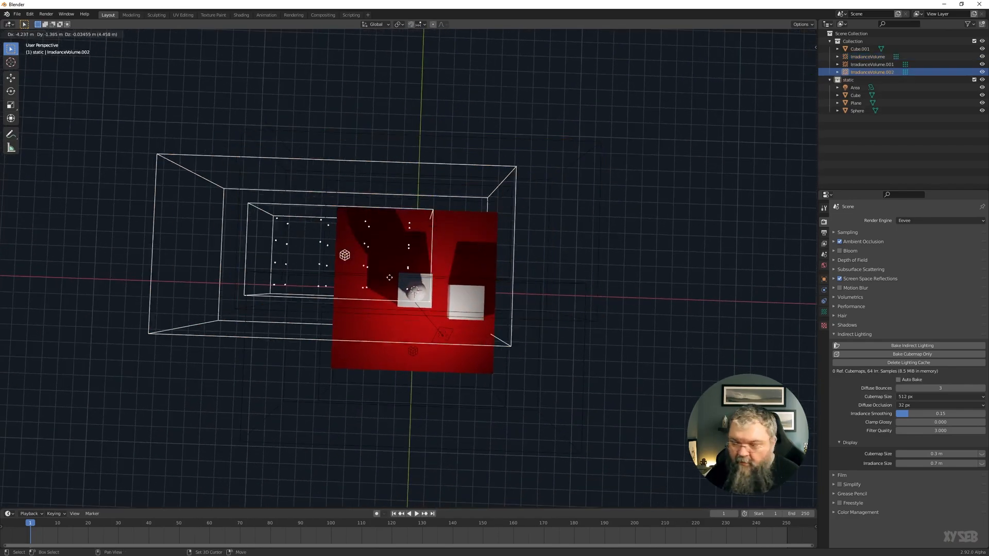
{"action": "left_click", "coordinate": [462, 318]}
{"action": "key", "text": "s"}
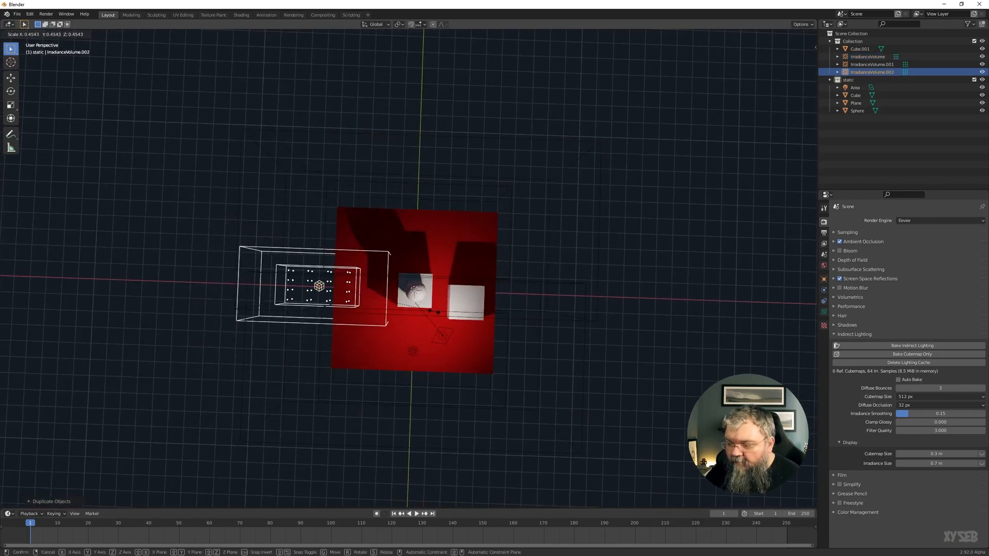
{"action": "left_click", "coordinate": [373, 301]}
{"action": "key", "text": "g"}
{"action": "left_click", "coordinate": [414, 307]}
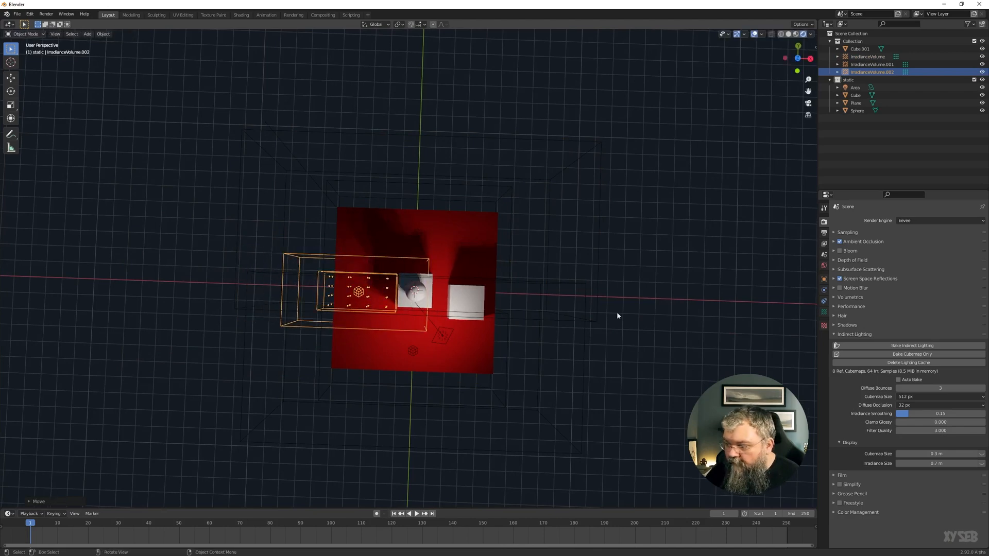
- Set the smallest irradiance volume's probe resolution to 2 in both X and Y
{"action": "left_click", "coordinate": [824, 313]}
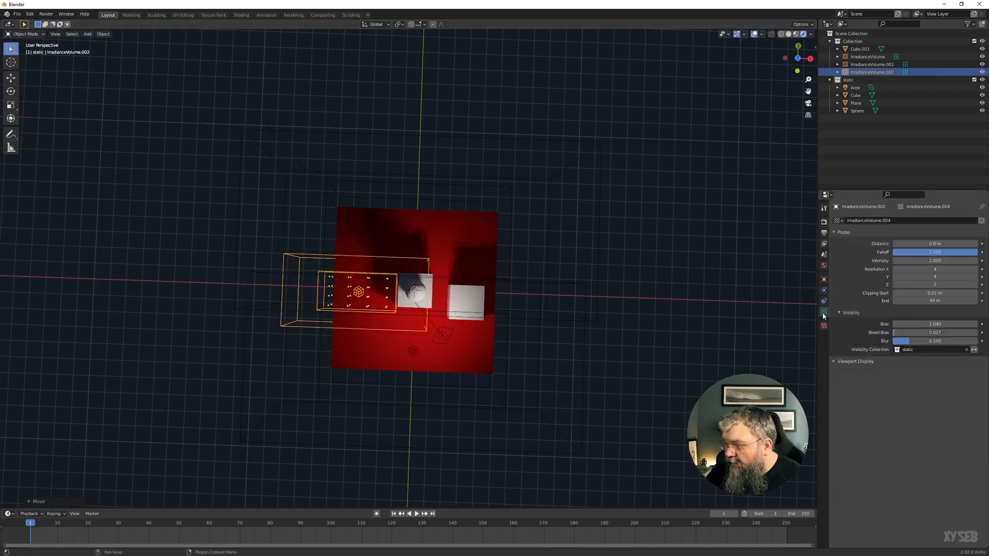
{"action": "left_click", "coordinate": [896, 269]}
{"action": "left_click", "coordinate": [897, 268]}
{"action": "left_click", "coordinate": [897, 278]}
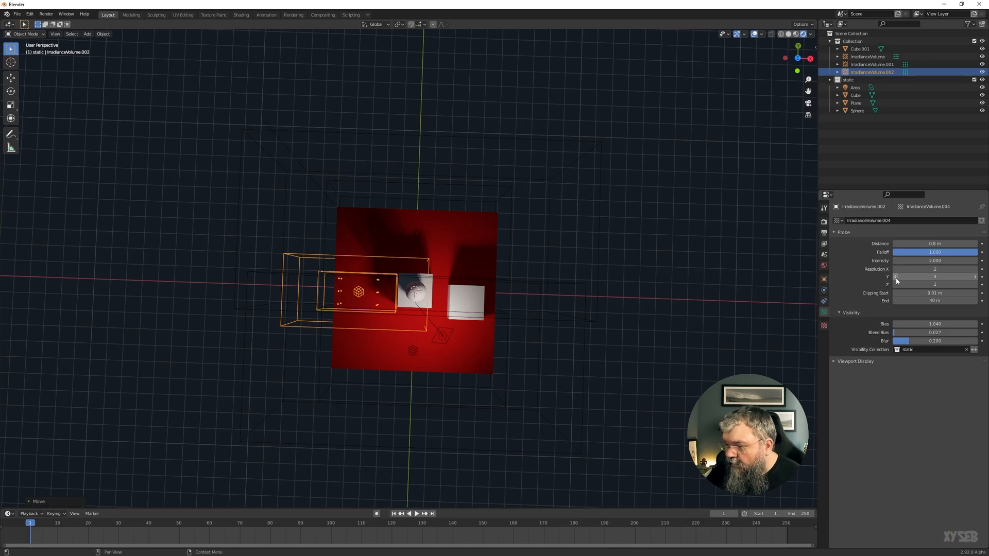
{"action": "left_click", "coordinate": [896, 278]}
- Lower the smallest irradiance volume along the Z axis so it sits closer to the plane beside the cube
{"action": "middle_click_drag", "start_coordinate": [515, 258], "coordinate": [525, 238]}
{"action": "key", "text": "g"}
{"action": "key", "text": "z"}
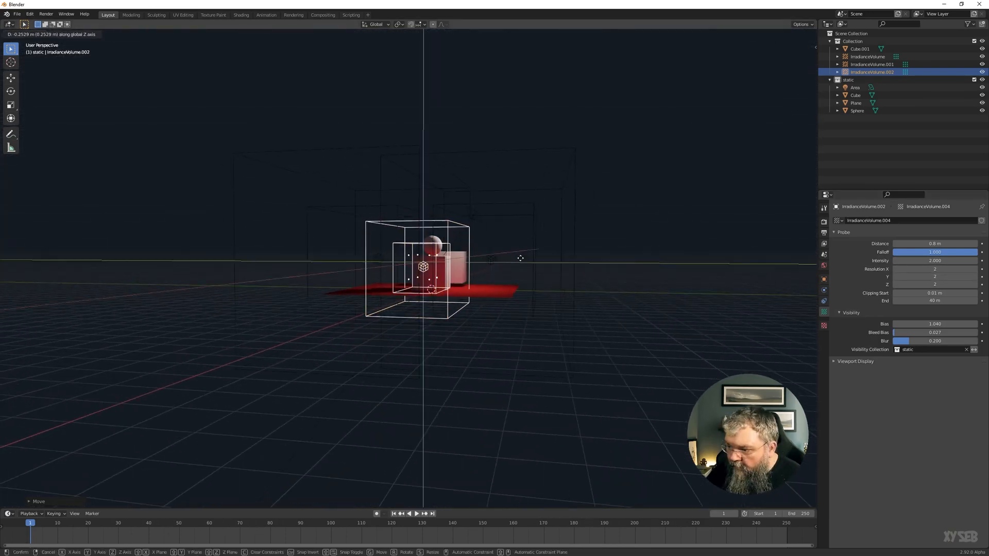
{"action": "left_click", "coordinate": [521, 267]}
{"action": "middle_click_drag", "start_coordinate": [521, 268], "coordinate": [508, 280]}
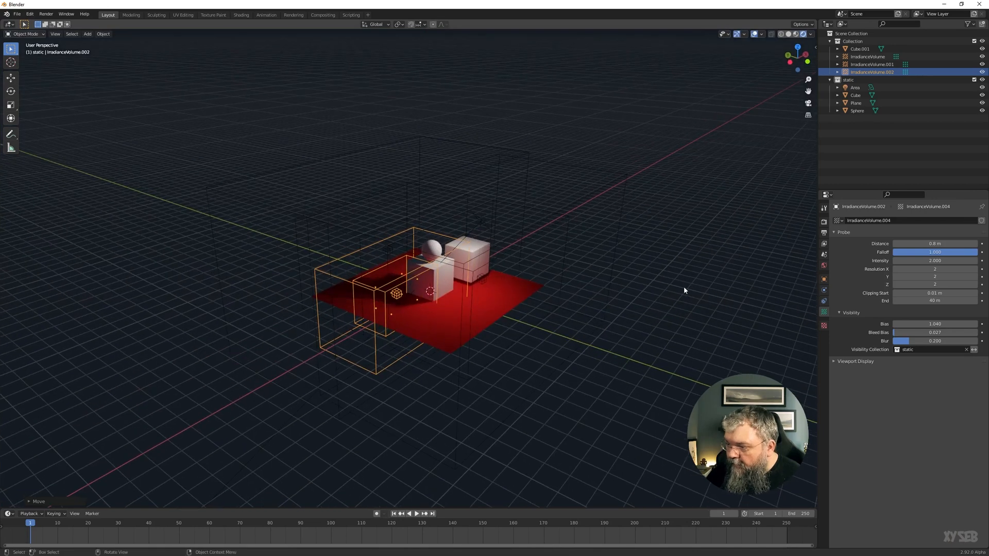
- Bake the indirect lighting with all three irradiance volumes and inspect the bounced light on the cubes, sphere and plane
{"action": "left_click", "coordinate": [824, 208]}
{"action": "left_click", "coordinate": [824, 222]}
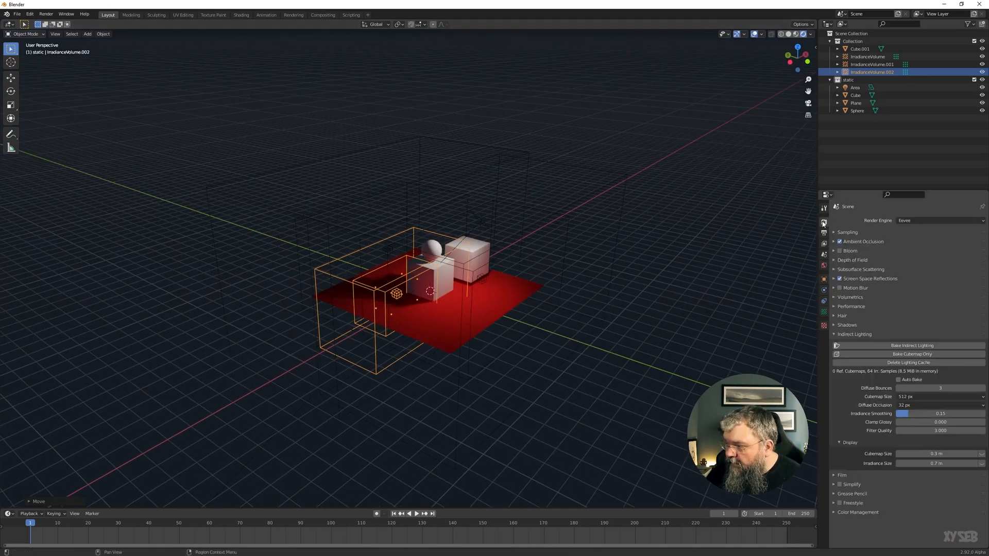
{"action": "left_click", "coordinate": [912, 345]}
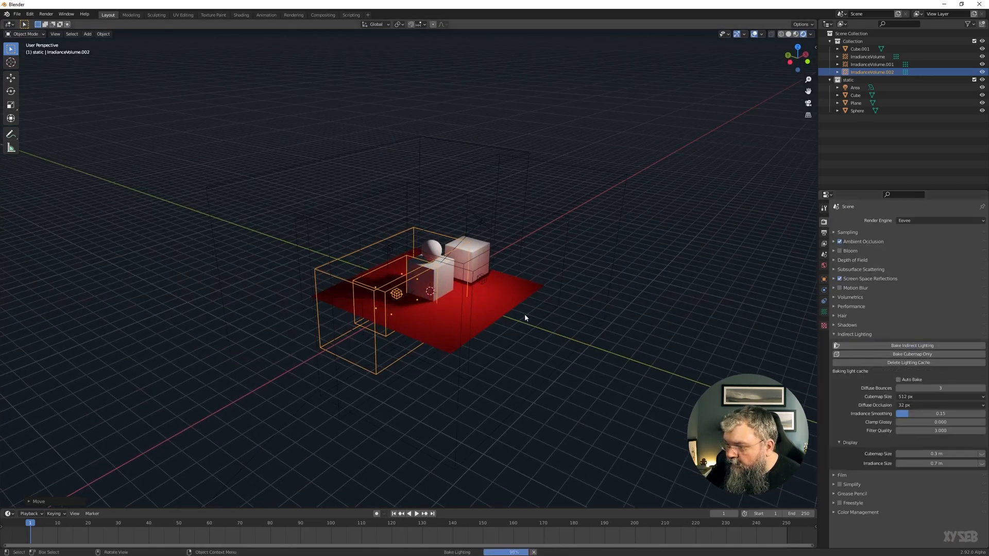
{"action": "middle_click_drag", "start_coordinate": [525, 316], "coordinate": [442, 310]}
{"action": "scroll", "coordinate": [469, 310], "scroll_direction": "up", "scroll_amount": 6}
{"action": "scroll", "coordinate": [442, 311], "scroll_direction": "down", "scroll_amount": 6}
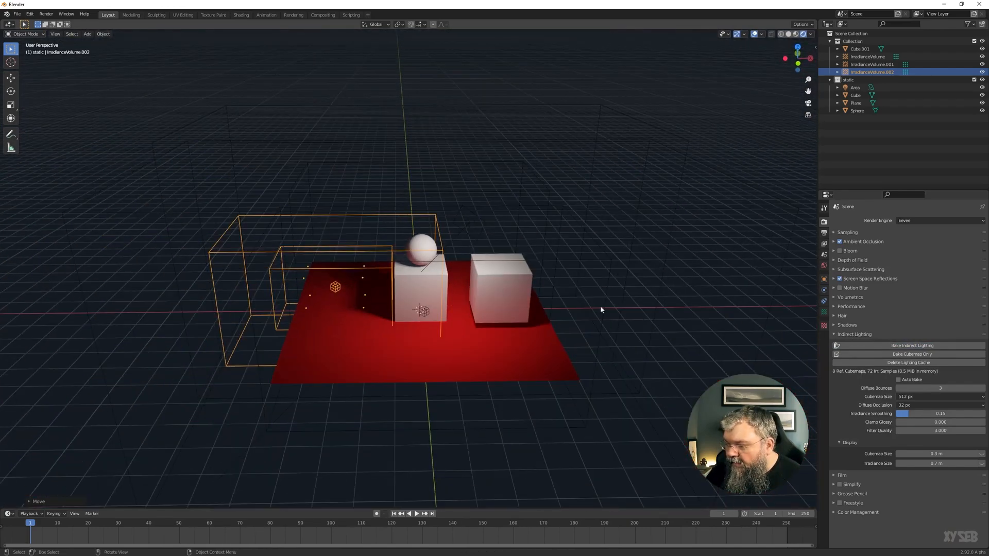
{"action": "mouse_move", "coordinate": [601, 308]}
{"action": "middle_mouse_down"}
{"action": "mouse_move", "coordinate": [534, 336]}
{"action": "mouse_move", "coordinate": [597, 343]}
{"action": "mouse_move", "coordinate": [630, 323]}
{"action": "mouse_move", "coordinate": [615, 319]}
{"action": "middle_mouse_up"}
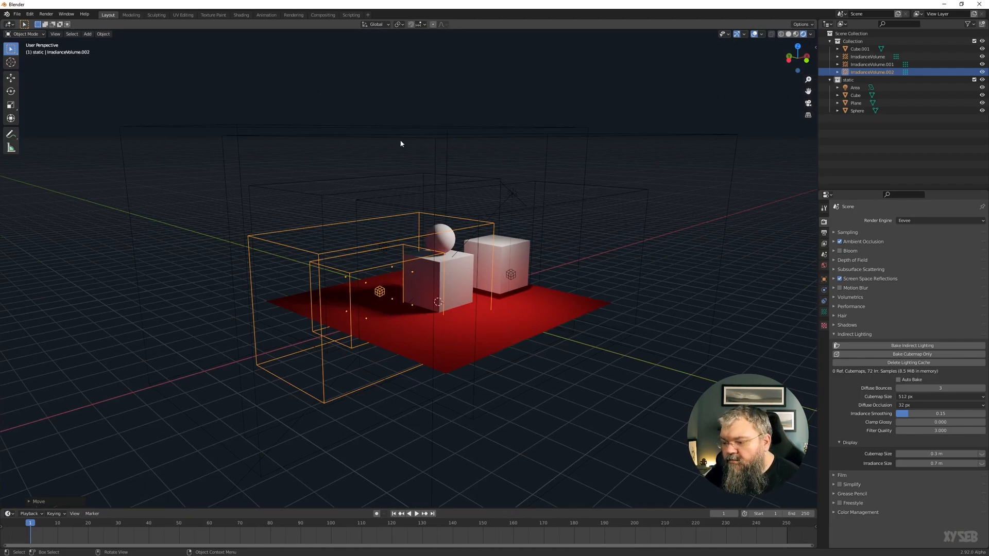
{"action": "middle_click_drag", "start_coordinate": [401, 144], "coordinate": [456, 193]}
{"action": "middle_click_drag", "start_coordinate": [321, 196], "coordinate": [612, 179]}
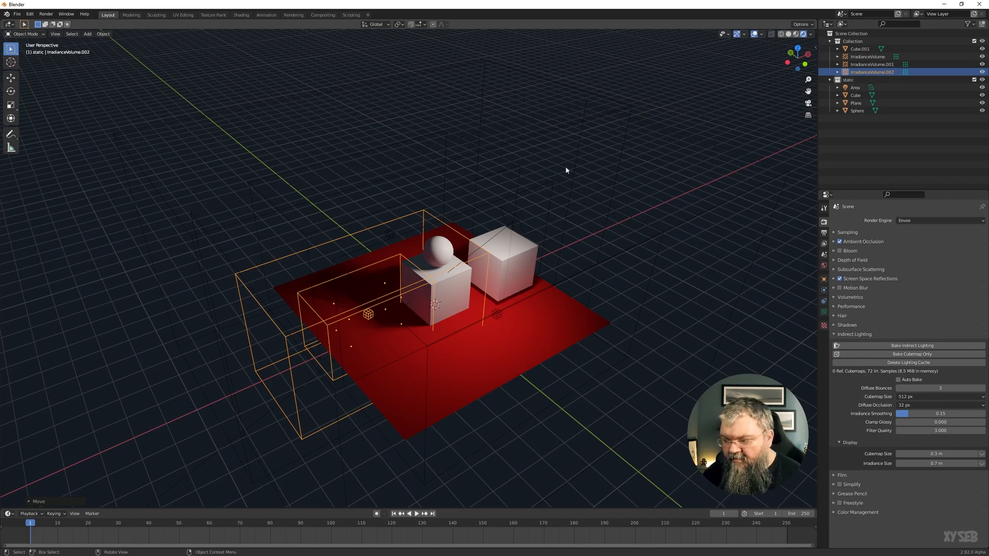
- Delete the two duplicated irradiance volumes, keeping the original volume and the area light
{"action": "key", "text": "b"}
{"action": "left_click_drag", "start_coordinate": [428, 217], "coordinate": [427, 215]}
{"action": "middle_click_drag", "start_coordinate": [427, 215], "coordinate": [565, 170]}
{"action": "key", "text": "b"}
{"action": "left_click_drag", "start_coordinate": [370, 173], "coordinate": [531, 215]}
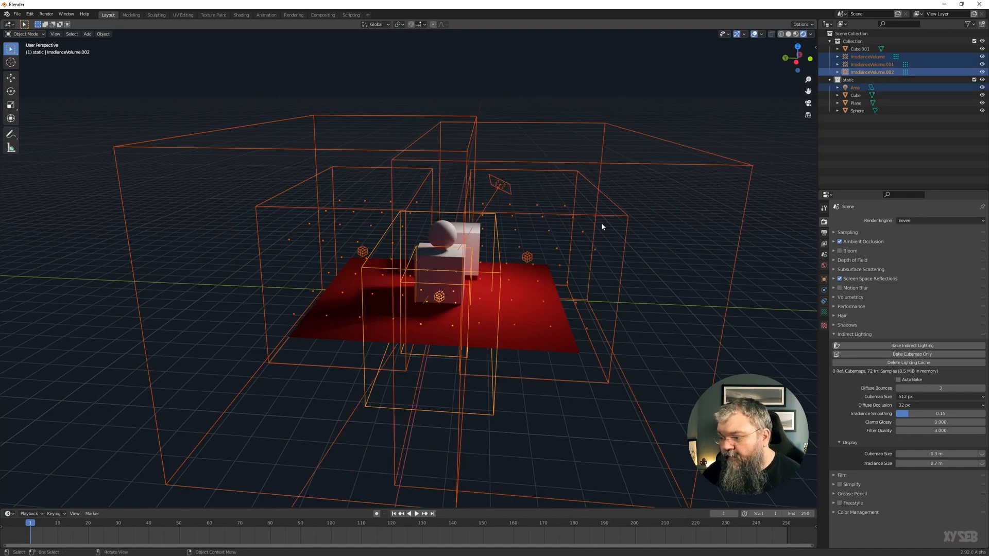
{"action": "key", "text": "Delete"}
{"action": "middle_click_drag", "start_coordinate": [601, 222], "coordinate": [440, 286]}
{"action": "key", "text": "ctrl+z"}
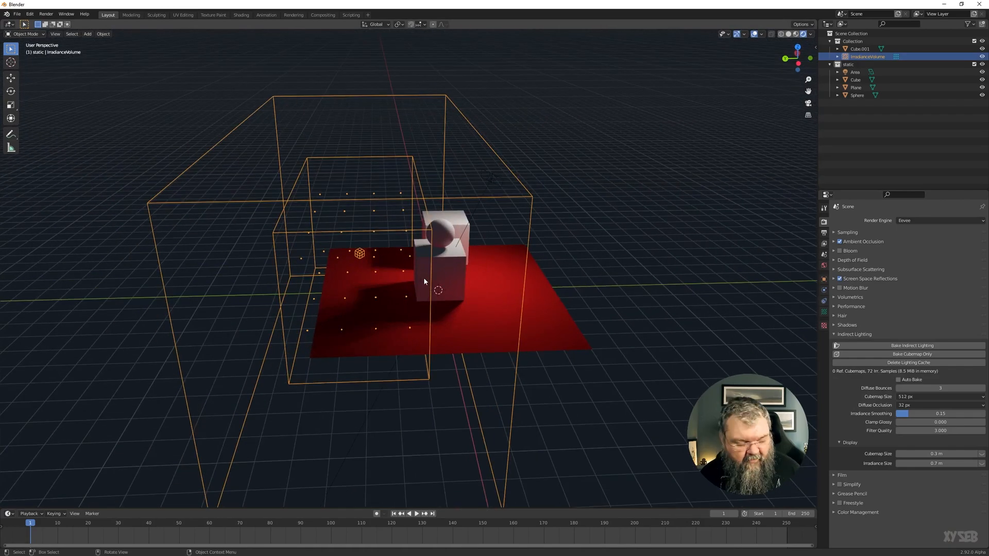
- Stretch the remaining irradiance volume along Y and move it along Y until it encloses the plane and both cubes
{"action": "key", "text": "s"}
{"action": "key", "text": "y"}
{"action": "left_click", "coordinate": [520, 277]}
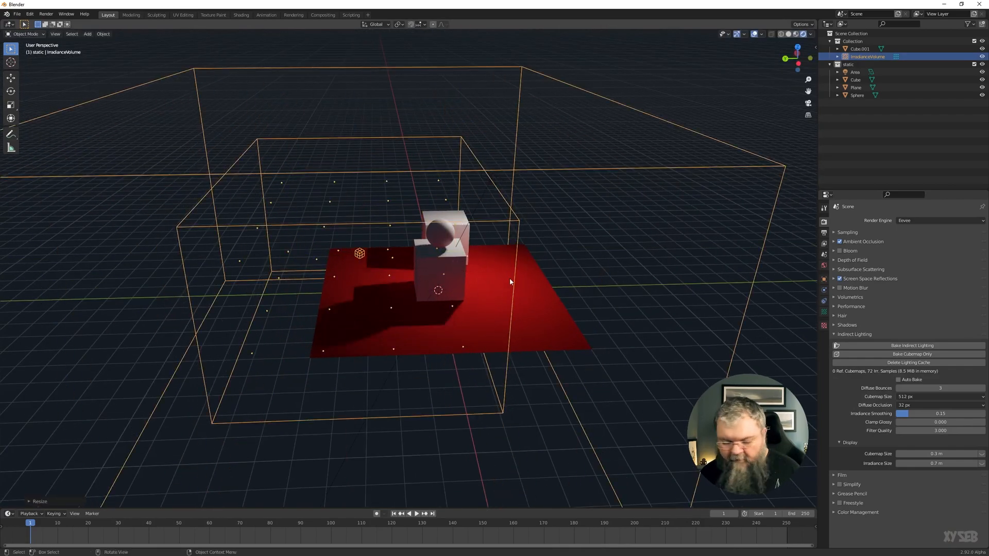
{"action": "middle_click_drag", "start_coordinate": [520, 277], "coordinate": [815, 309]}
{"action": "key", "text": "g"}
{"action": "key", "text": "y"}
{"action": "left_click", "coordinate": [541, 257]}
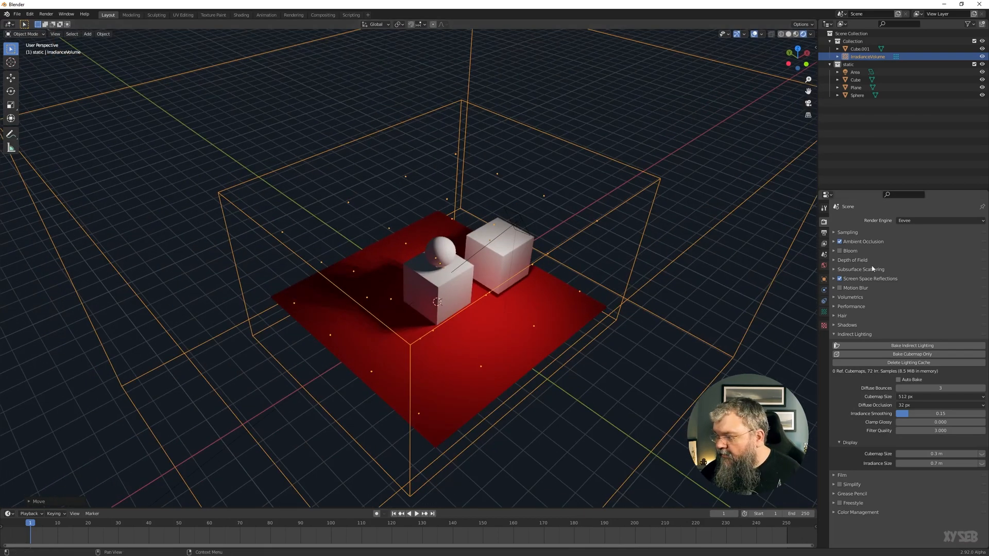
{"action": "left_click", "coordinate": [722, 263]}
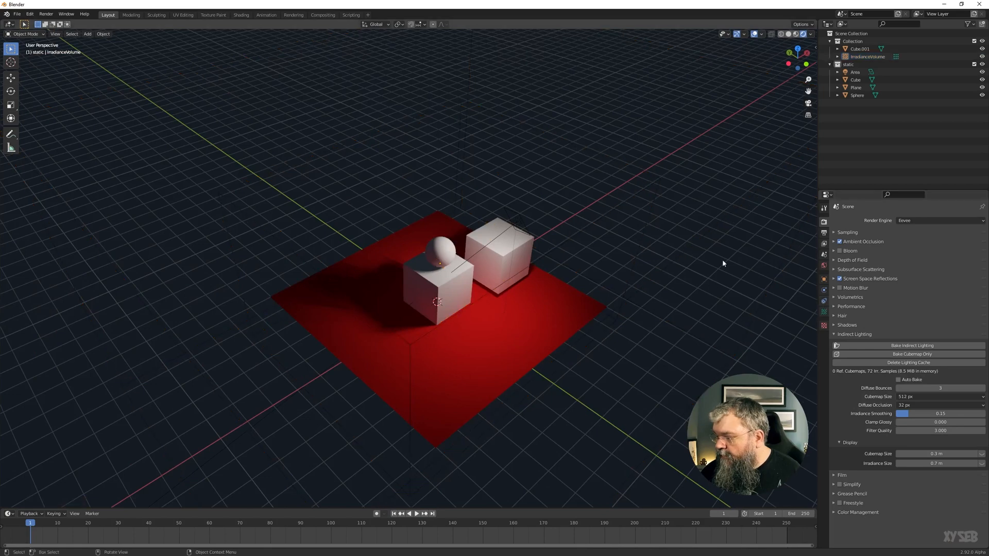
- Add an Environment Texture using courtyard.exr to the world shader and connect its Color to the Background node's Color
{"action": "left_click", "coordinate": [823, 265]}
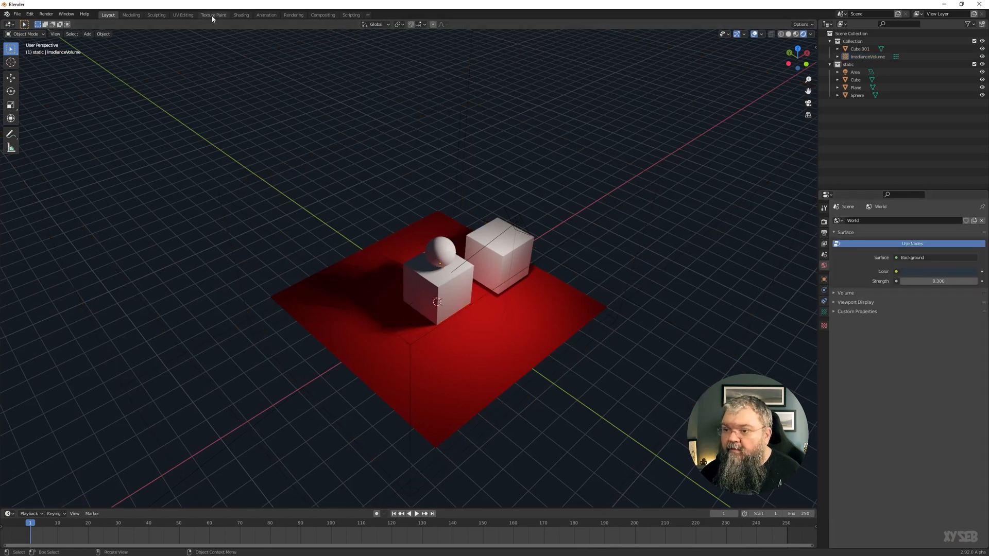
{"action": "left_click", "coordinate": [241, 14]}
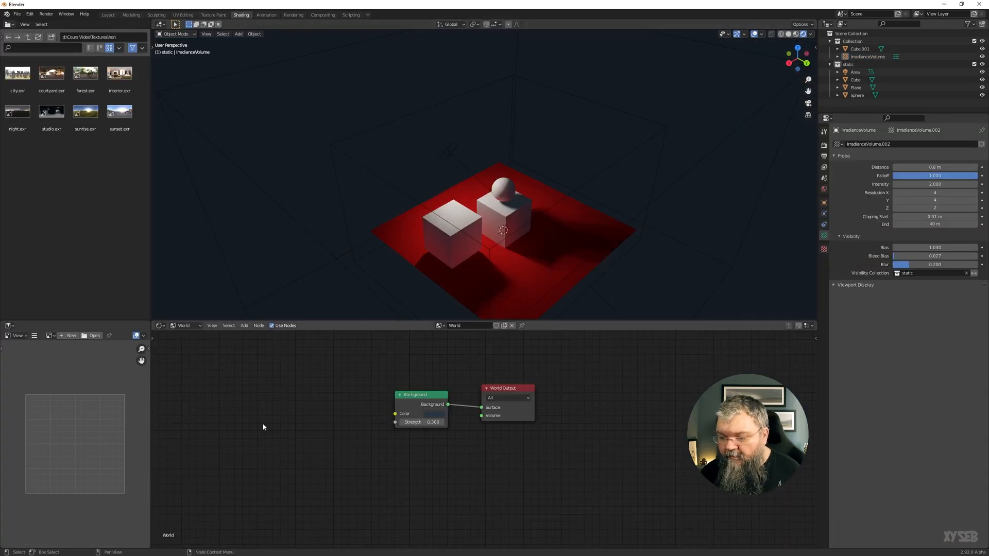
{"action": "key", "text": "shift+a"}
{"action": "mouse_move", "coordinate": [258, 463]}
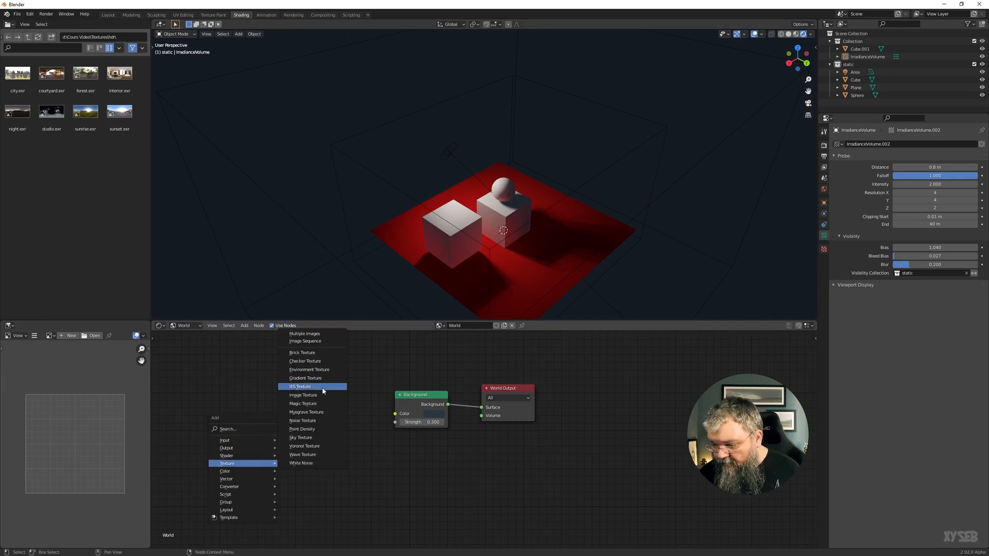
{"action": "left_click", "coordinate": [309, 369]}
{"action": "left_click", "coordinate": [281, 442]}
{"action": "left_click", "coordinate": [259, 438]}
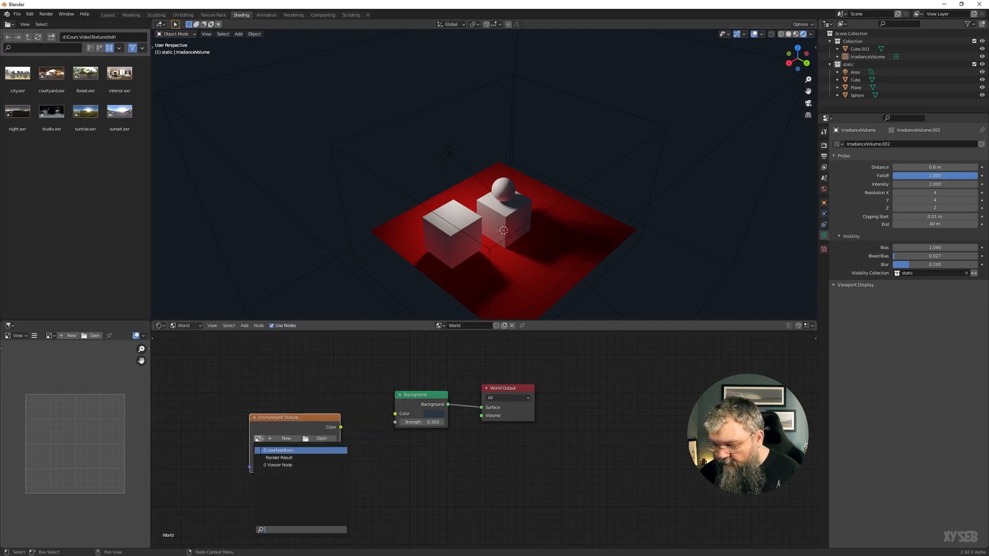
{"action": "left_click", "coordinate": [278, 451]}
{"action": "left_click_drag", "start_coordinate": [341, 427], "coordinate": [396, 414]}
{"action": "middle_click_drag", "start_coordinate": [542, 196], "coordinate": [587, 176]}
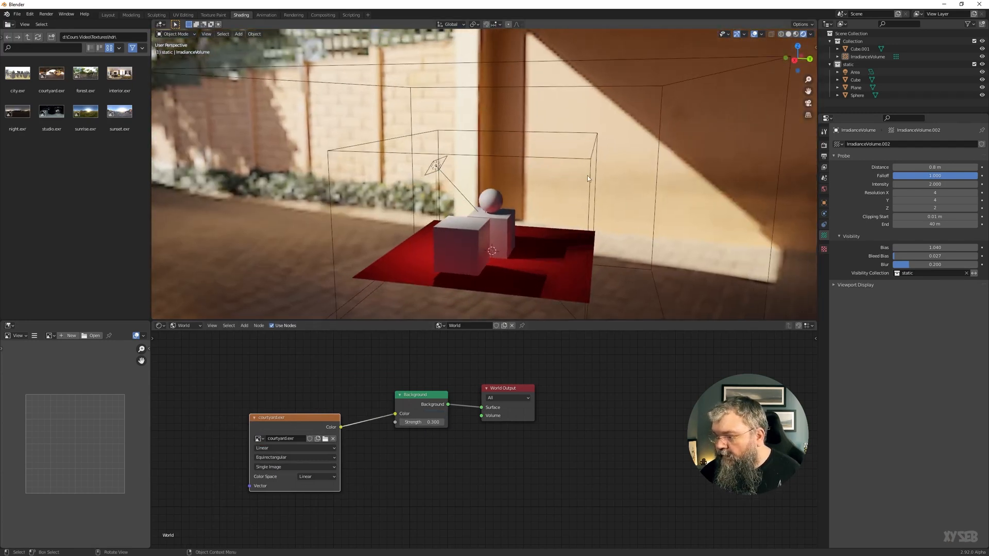
- Bake the indirect lighting with the courtyard environment and inspect its effect on the cubes, sphere and plane from several sides
{"action": "left_click", "coordinate": [824, 146]}
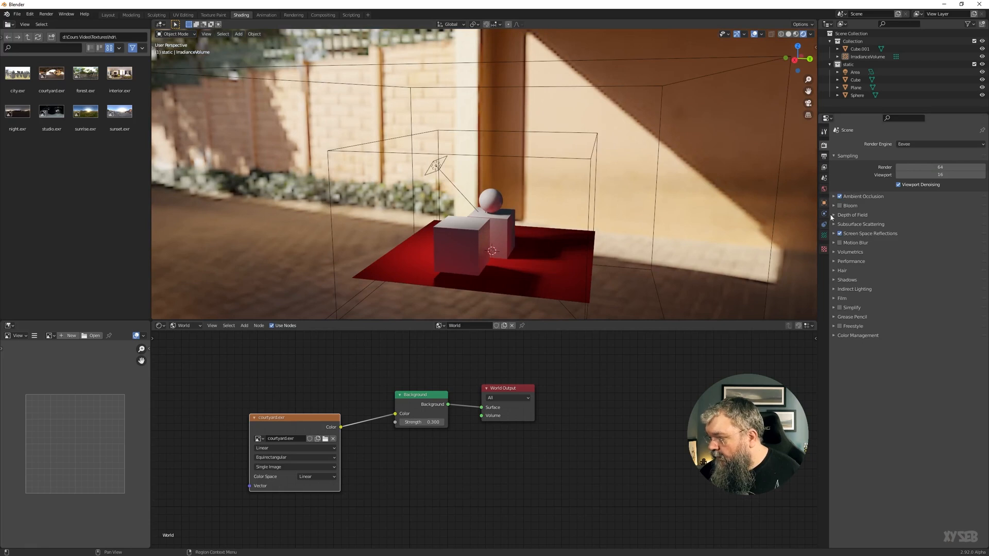
{"action": "left_click", "coordinate": [854, 289]}
{"action": "left_click", "coordinate": [896, 300]}
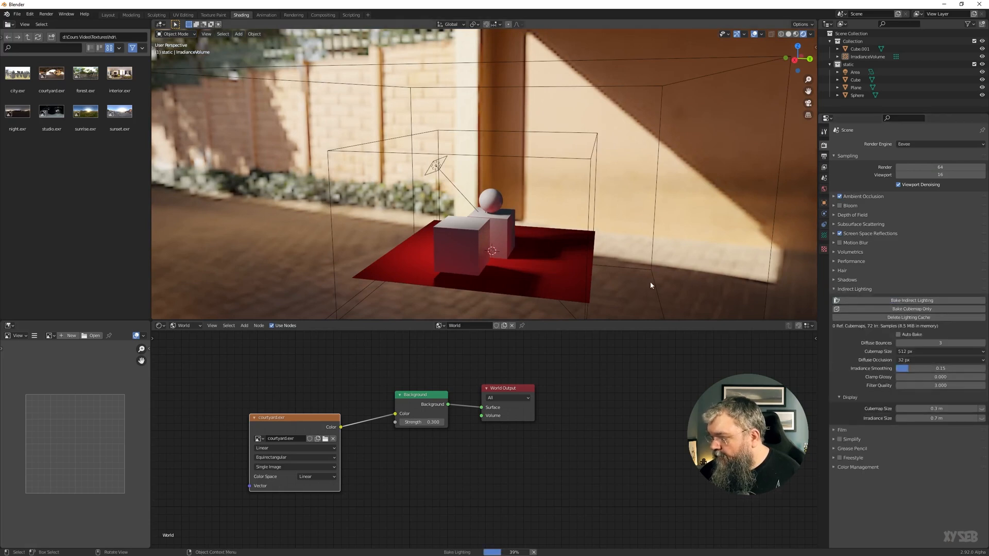
{"action": "middle_click_drag", "start_coordinate": [603, 252], "coordinate": [468, 175]}
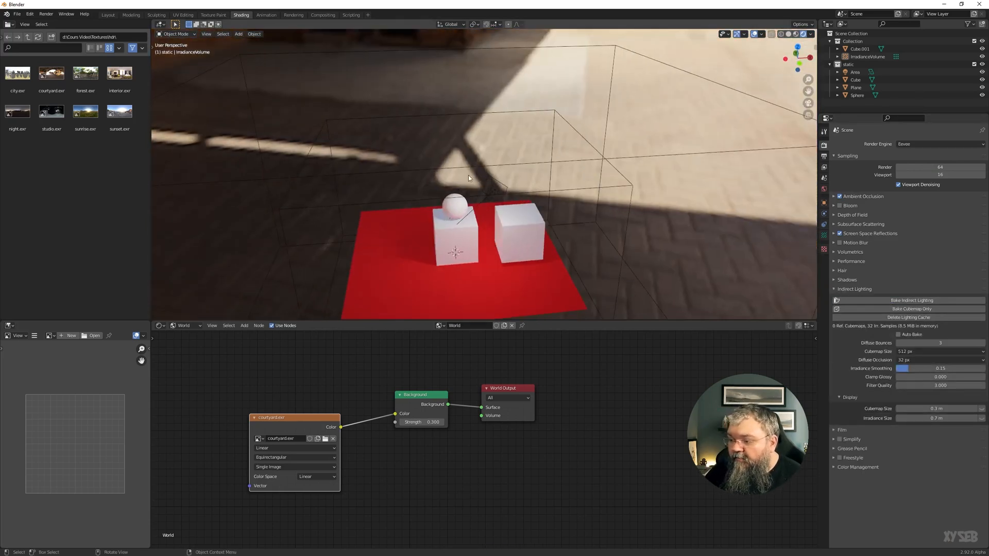
{"action": "middle_click_drag", "start_coordinate": [604, 238], "coordinate": [406, 190]}
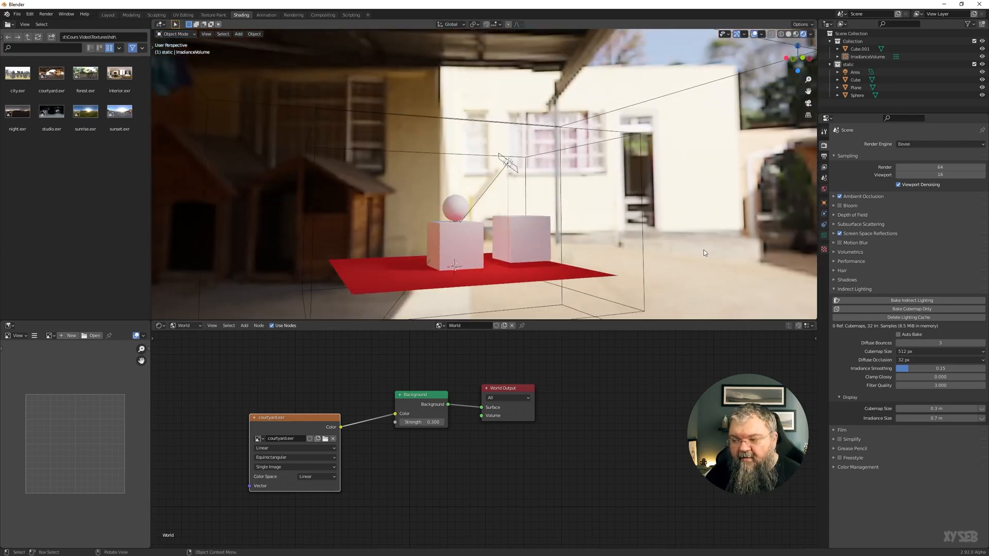
{"action": "middle_click_drag", "start_coordinate": [702, 249], "coordinate": [558, 235]}
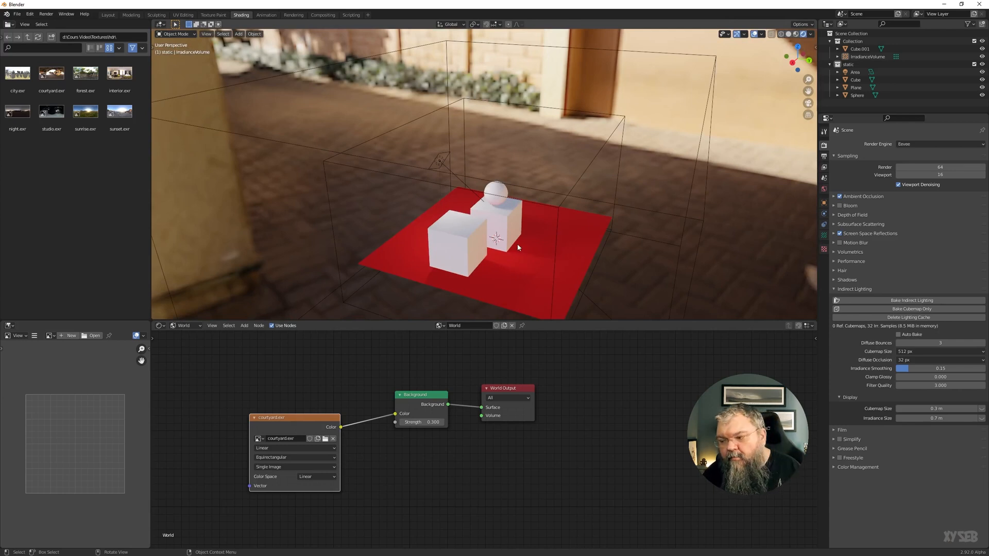
{"action": "middle_click_drag", "start_coordinate": [560, 247], "coordinate": [540, 281]}
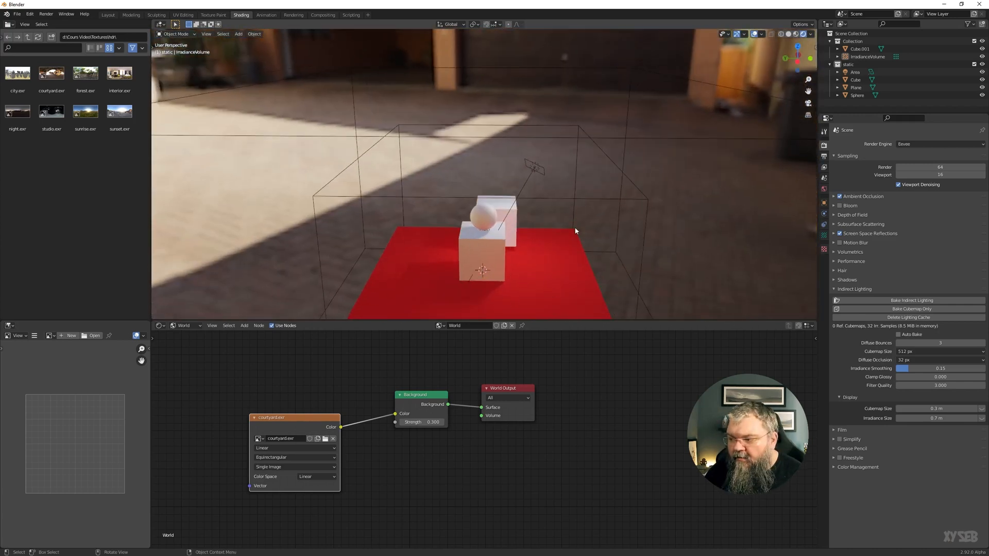
{"action": "middle_click_drag", "start_coordinate": [576, 231], "coordinate": [565, 253]}
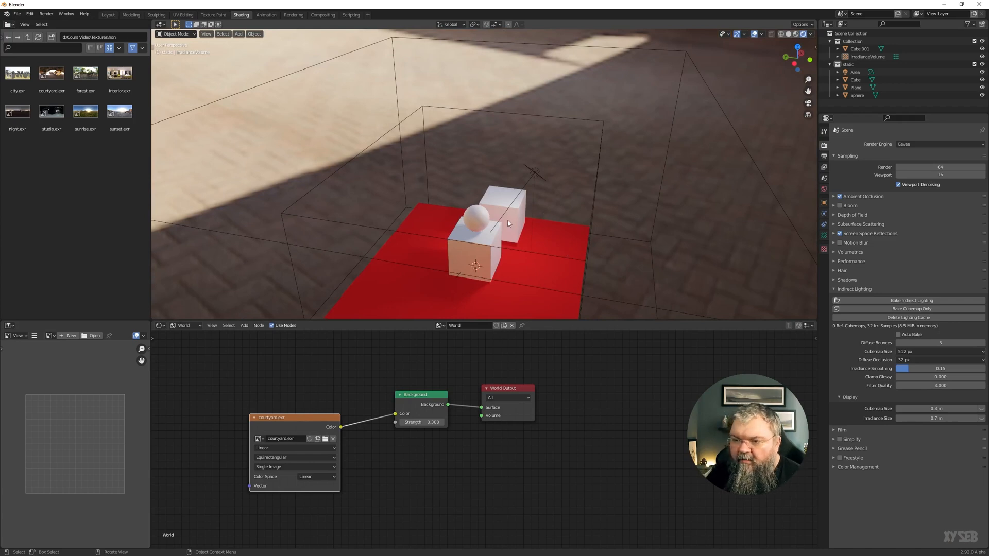
{"action": "middle_click_drag", "start_coordinate": [446, 203], "coordinate": [569, 258]}
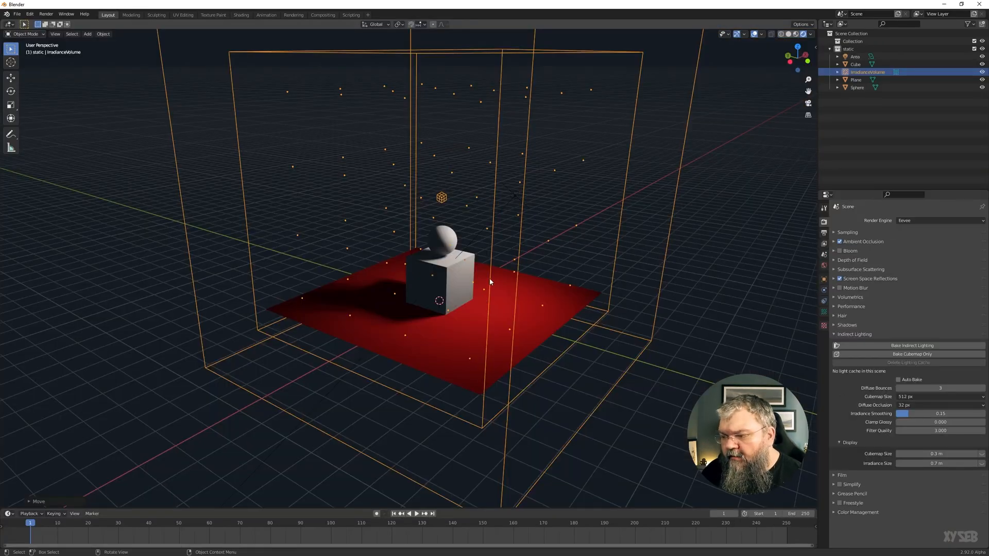
- Examine the unbaked scene's cube and sphere inside the large irradiance volume, focusing on their shaded sides and shadows
{"action": "mouse_move", "coordinate": [525, 244]}
{"action": "middle_mouse_down"}
{"action": "mouse_move", "coordinate": [517, 296]}
{"action": "mouse_move", "coordinate": [529, 233]}
{"action": "middle_mouse_up"}
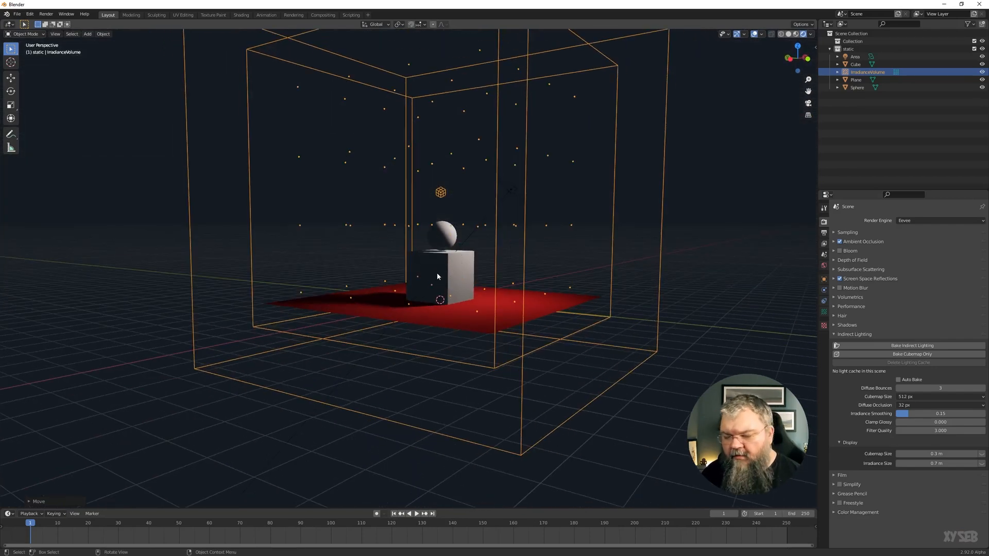
{"action": "middle_click_drag", "start_coordinate": [462, 247], "coordinate": [476, 276]}
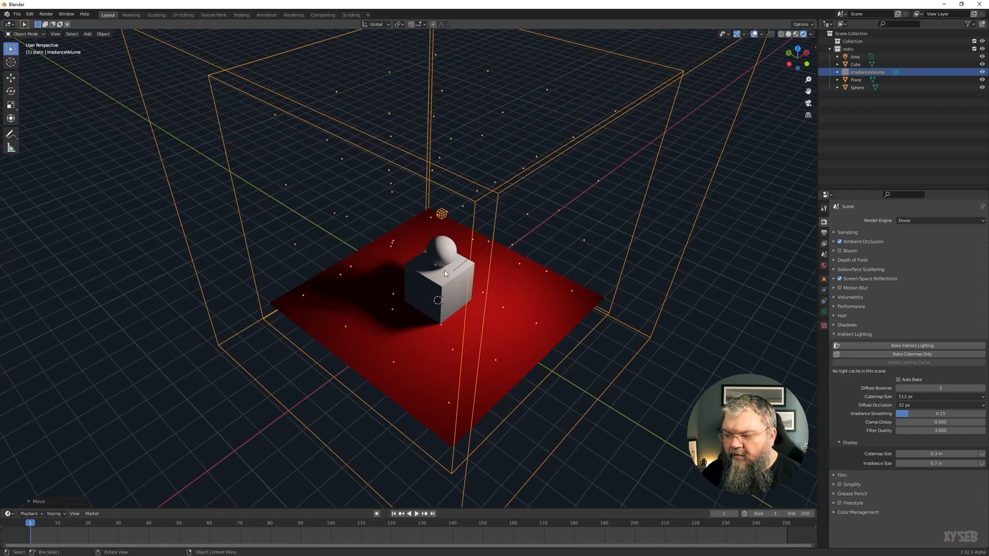
{"action": "middle_click_drag", "start_coordinate": [469, 252], "coordinate": [466, 225]}
{"action": "scroll", "coordinate": [466, 225], "scroll_direction": "up", "scroll_amount": 3}
{"action": "left_click", "coordinate": [491, 296]}
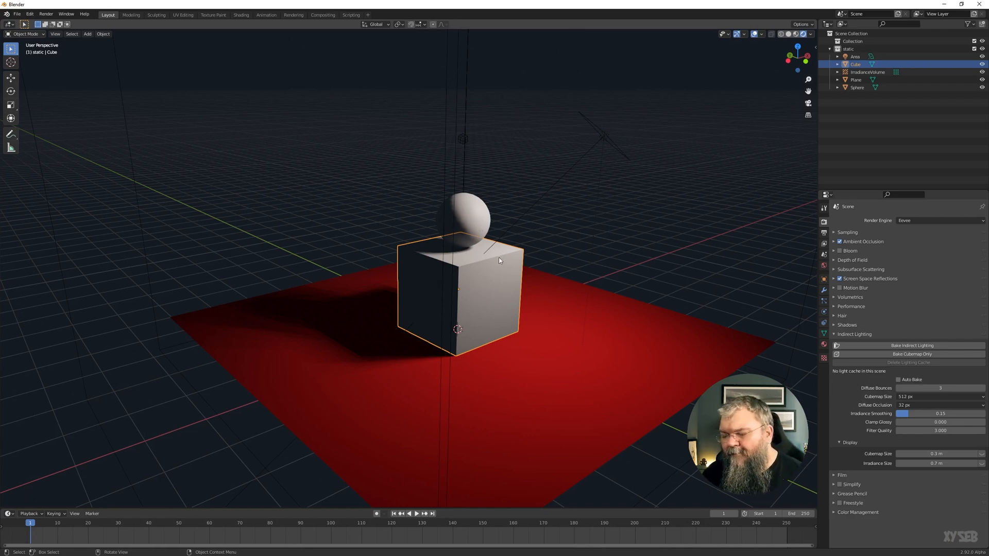
{"action": "left_click", "coordinate": [470, 228]}
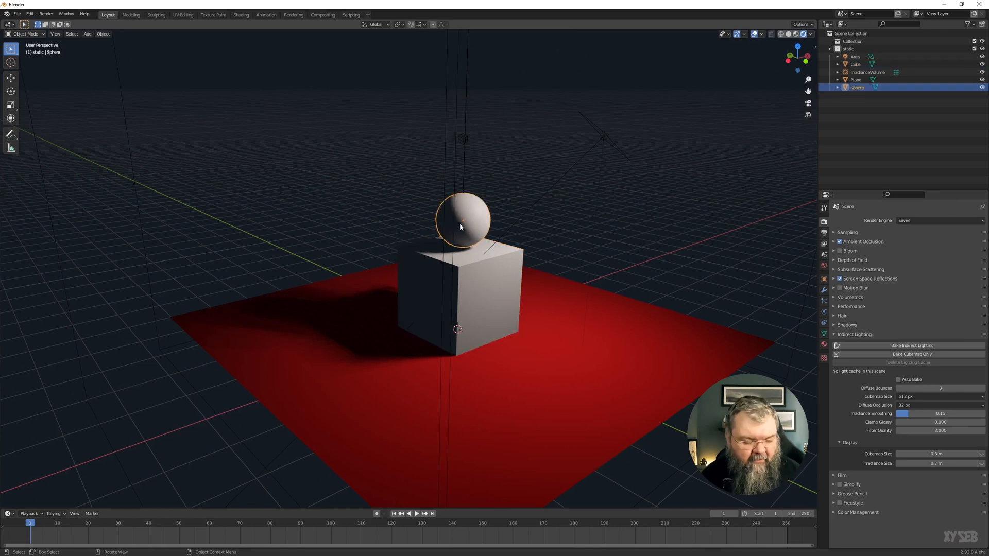
{"action": "key", "text": "Tab"}
{"action": "key", "text": "Tab"}
- Cut two horizontal edge loops around the cube and slide them toward its upper end
{"action": "left_click", "coordinate": [500, 298]}
{"action": "key", "text": "Tab"}
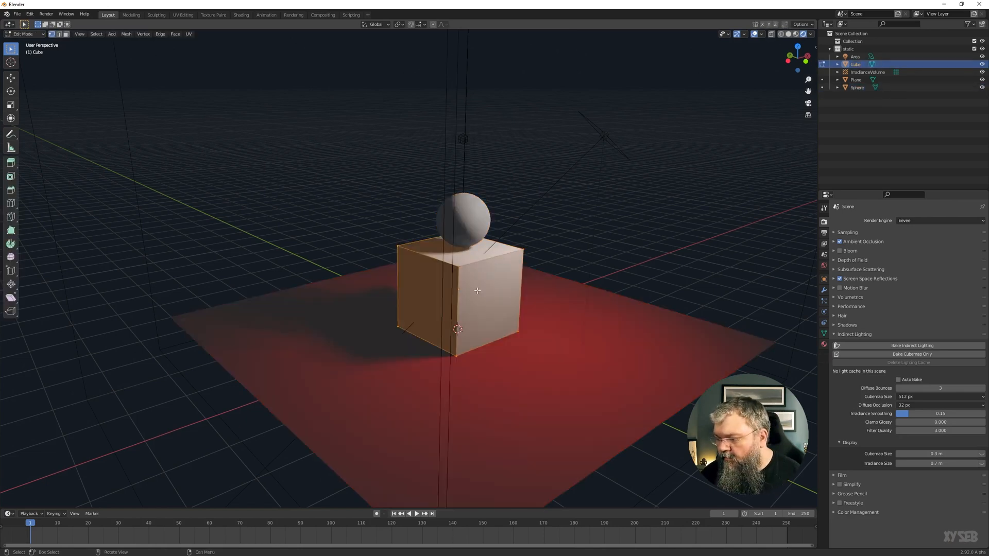
{"action": "key", "text": "ctrl+r"}
{"action": "scroll", "coordinate": [457, 283], "scroll_direction": "up", "scroll_amount": 1}
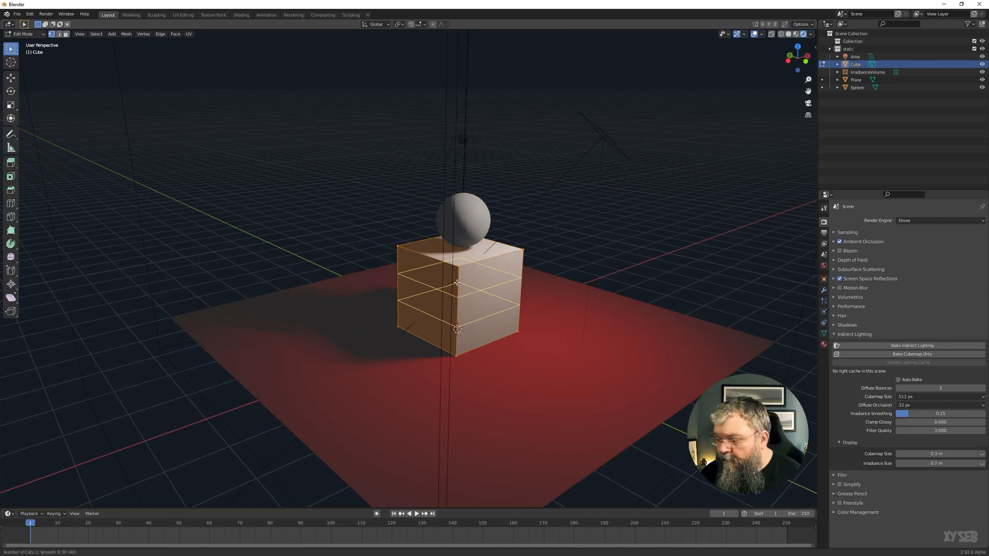
{"action": "left_click", "coordinate": [457, 283]}
{"action": "left_click", "coordinate": [457, 270]}
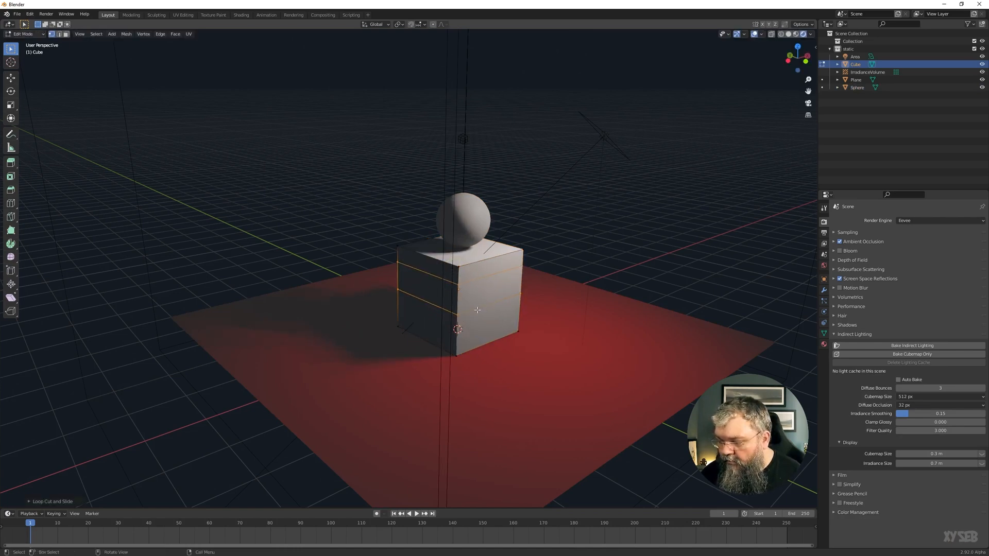
- Raise the cube's lower edge loop about 0.5 m along Z to narrow the band between the two loops
{"action": "left_click", "coordinate": [471, 310], "text": "alt"}
{"action": "key", "text": "g"}
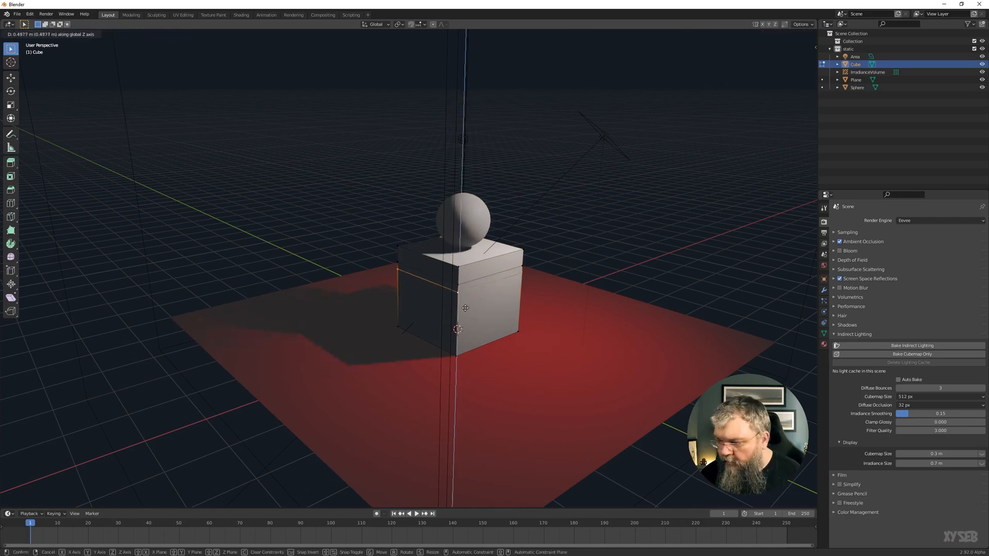
{"action": "left_click", "coordinate": [465, 309]}
- Select the ring of faces between the cube's edge loops and assign it a new material in a second slot
{"action": "key", "text": "3"}
{"action": "left_click", "coordinate": [460, 291], "text": "alt"}
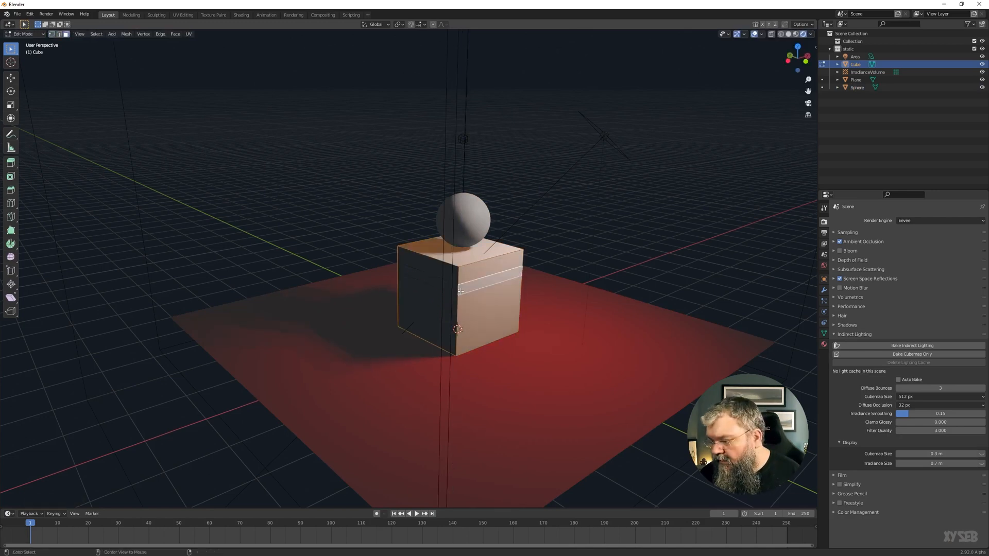
{"action": "left_click", "coordinate": [824, 344]}
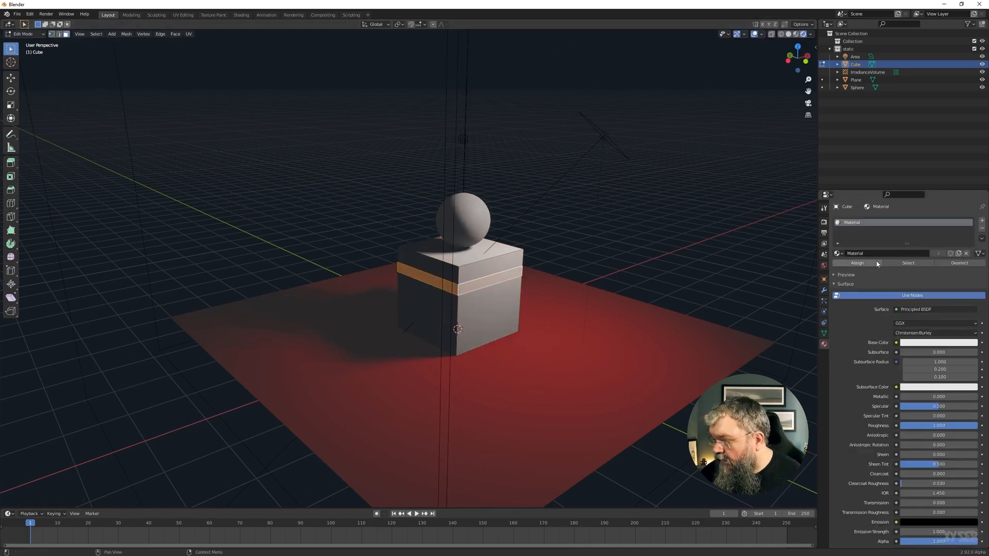
{"action": "left_click", "coordinate": [981, 220]}
{"action": "left_click", "coordinate": [895, 268]}
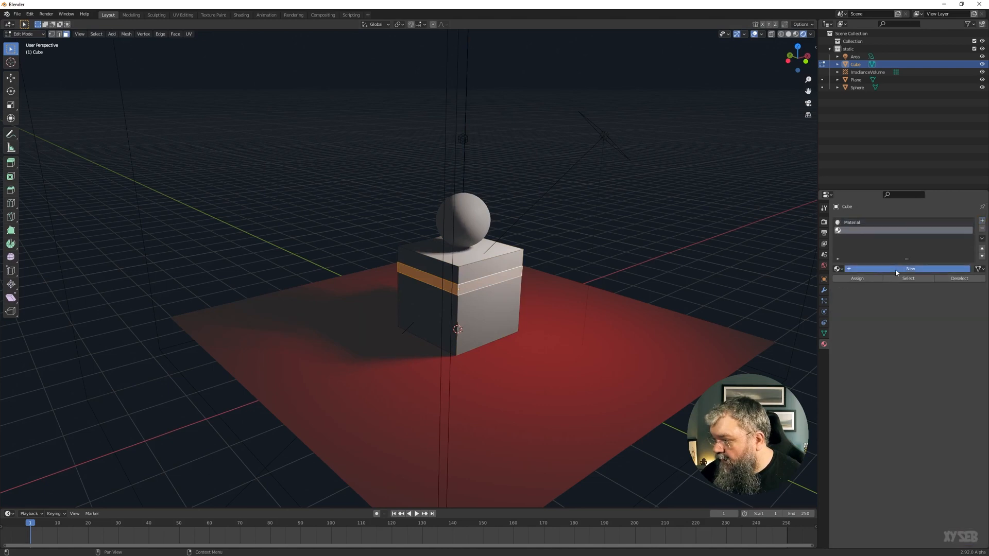
{"action": "left_click", "coordinate": [857, 278]}
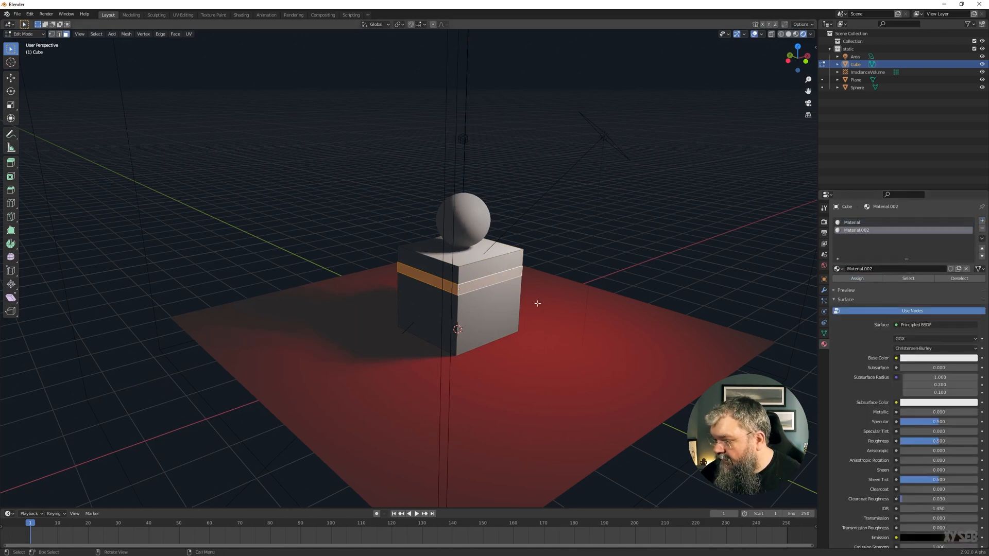
{"action": "key", "text": "Tab"}
- Set the Base Color of the cube band's material to a saturated light blue
{"action": "left_click", "coordinate": [951, 349]}
{"action": "left_click", "coordinate": [941, 259]}
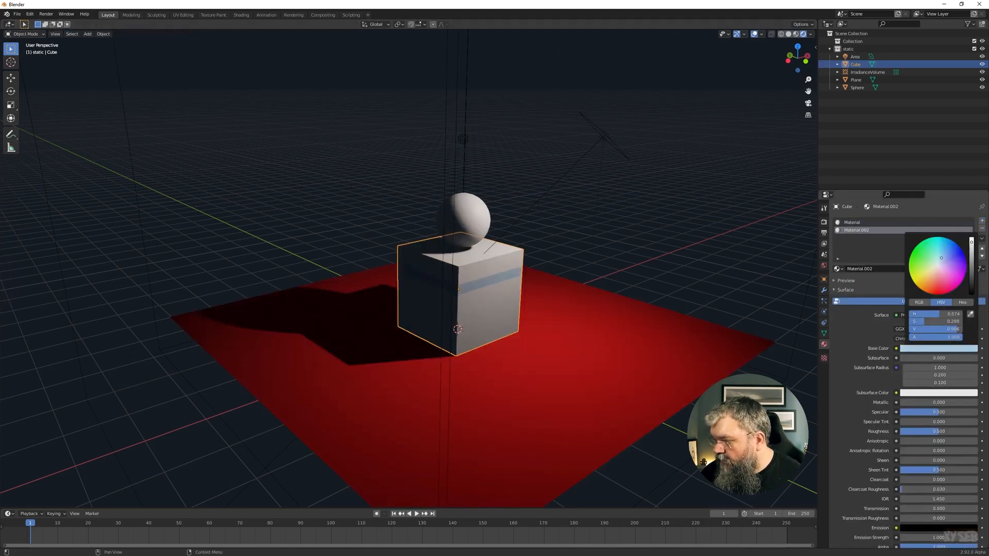
{"action": "left_click", "coordinate": [944, 350]}
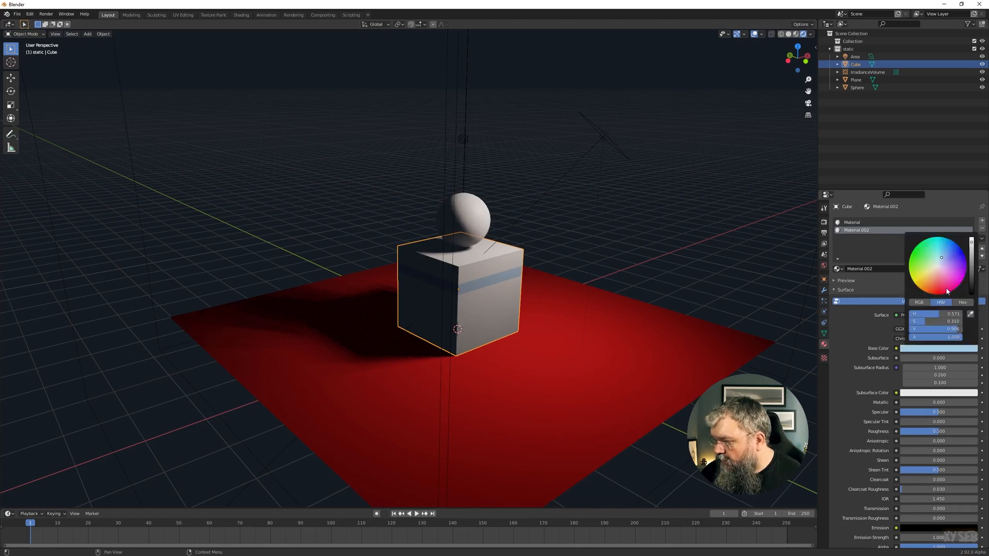
{"action": "left_click", "coordinate": [945, 286]}
- Give the band material a bright blue Emission with hue 0.574, saturation 0.716 and value 1, and set Emission Strength to 2.6
{"action": "scroll", "coordinate": [921, 484], "scroll_direction": "down", "scroll_amount": 5}
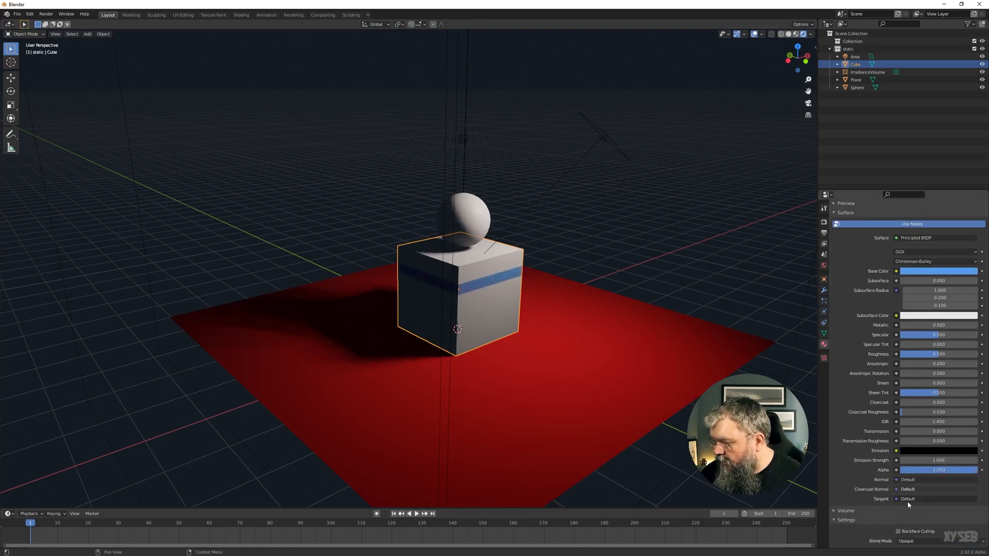
{"action": "left_click", "coordinate": [922, 437]}
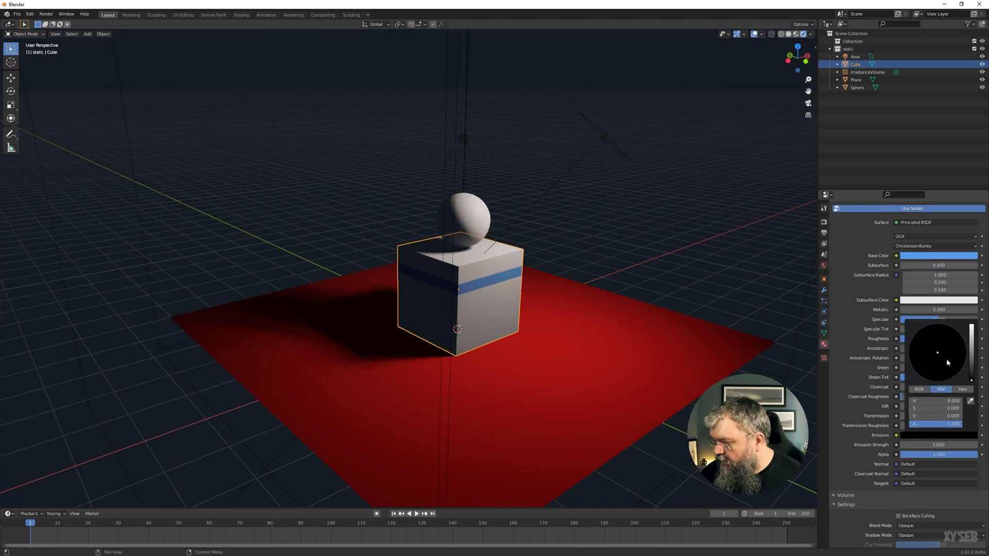
{"action": "left_click", "coordinate": [940, 345]}
{"action": "left_click", "coordinate": [947, 351]}
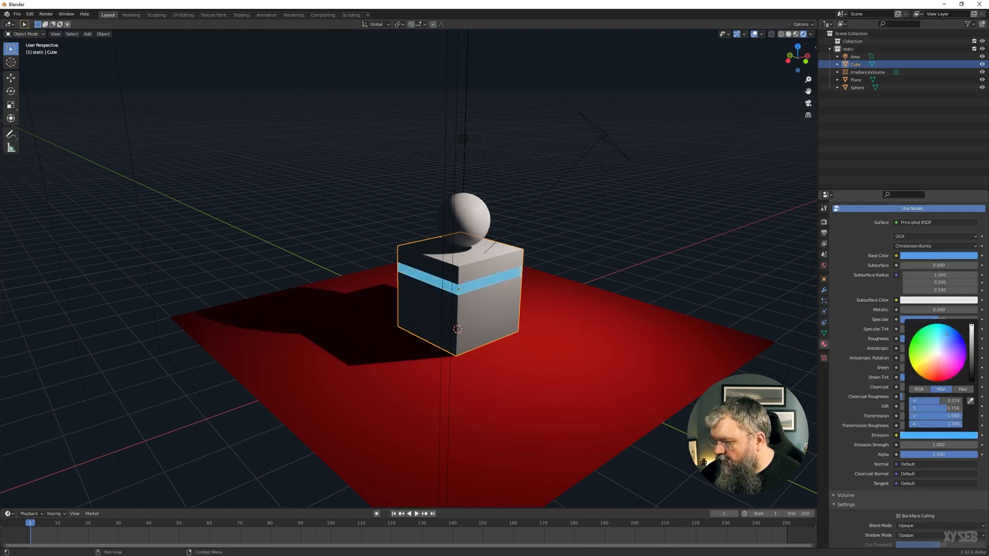
{"action": "mouse_move", "coordinate": [928, 446]}
{"action": "left_mouse_down"}
{"action": "mouse_move", "coordinate": [968, 446]}
{"action": "mouse_move", "coordinate": [927, 444]}
{"action": "left_mouse_up"}
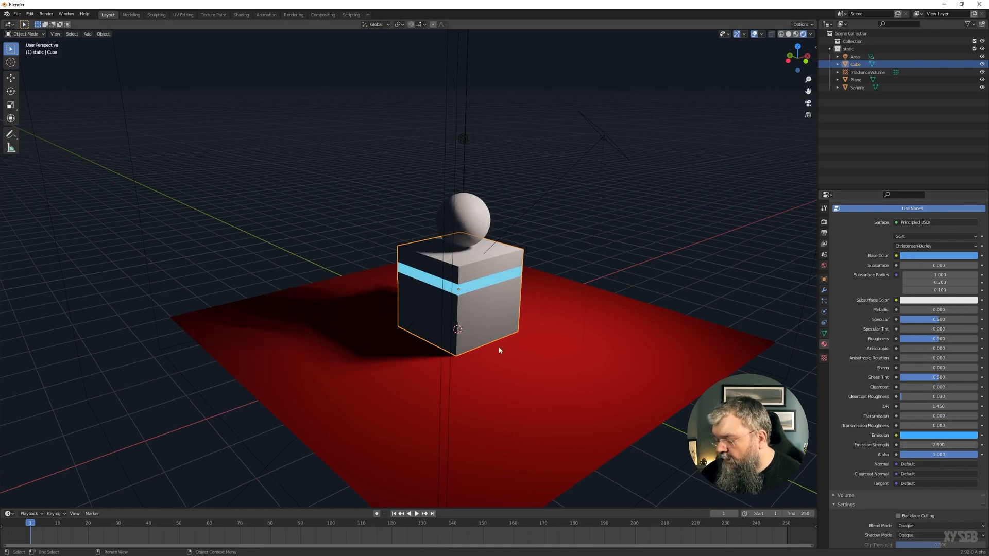
{"action": "middle_click_drag", "start_coordinate": [499, 346], "coordinate": [508, 308]}
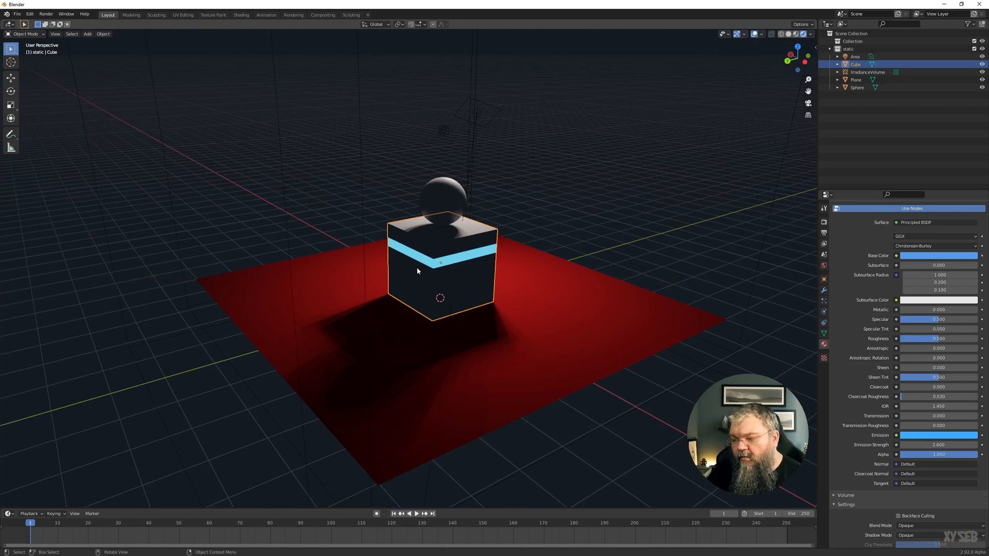
{"action": "middle_click_drag", "start_coordinate": [448, 282], "coordinate": [360, 281]}
- Remove the saturation from the plane's Base Color to make it white, and view the unbaked scene from several sides
{"action": "left_click", "coordinate": [607, 418]}
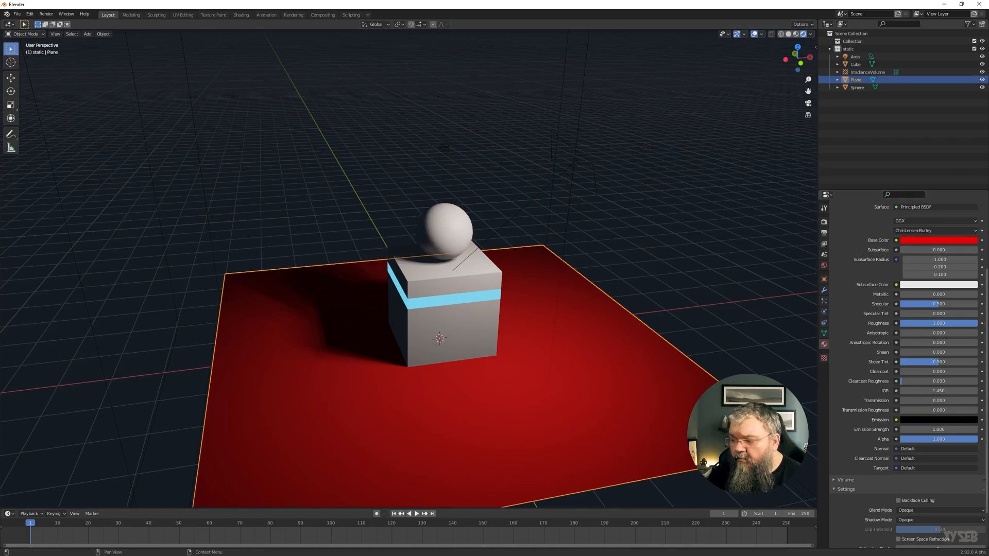
{"action": "middle_click_drag", "start_coordinate": [493, 302], "coordinate": [576, 295]}
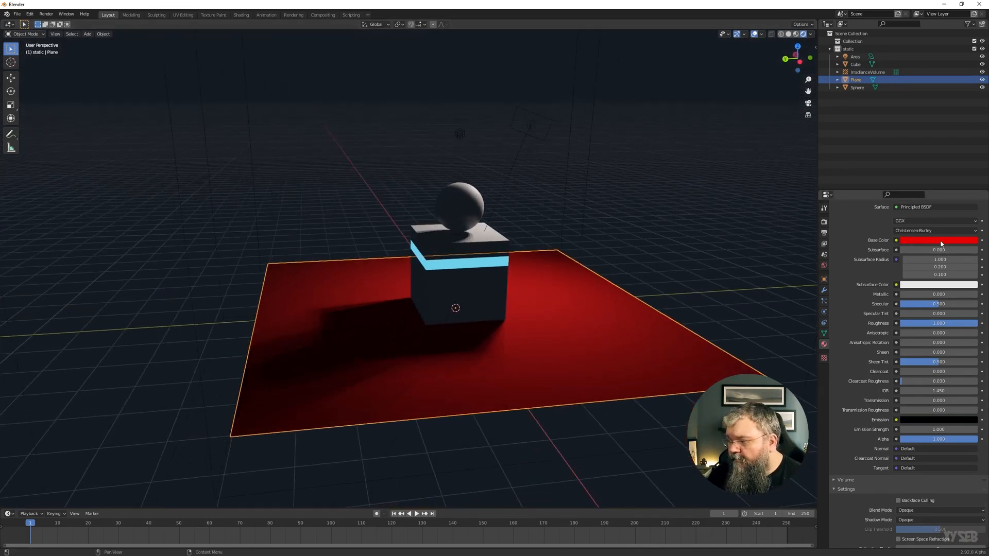
{"action": "left_click", "coordinate": [952, 238]}
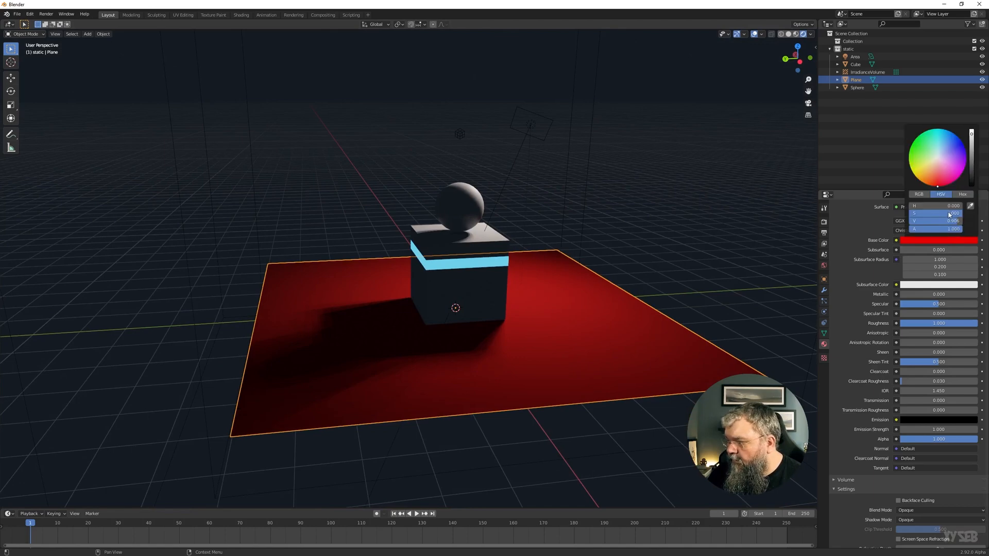
{"action": "left_click_drag", "start_coordinate": [949, 213], "coordinate": [914, 213]}
{"action": "middle_click_drag", "start_coordinate": [683, 221], "coordinate": [493, 234]}
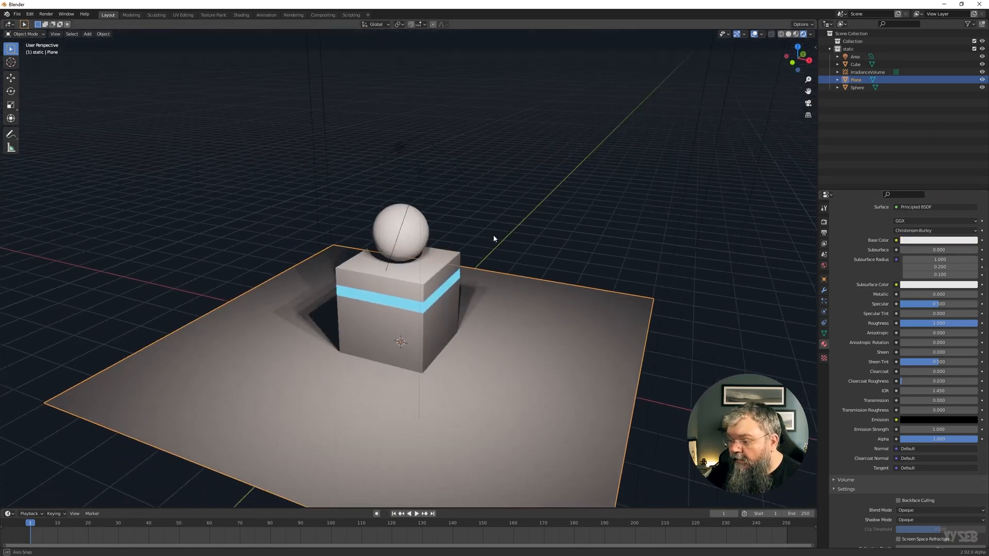
{"action": "middle_click_drag", "start_coordinate": [490, 278], "coordinate": [644, 278]}
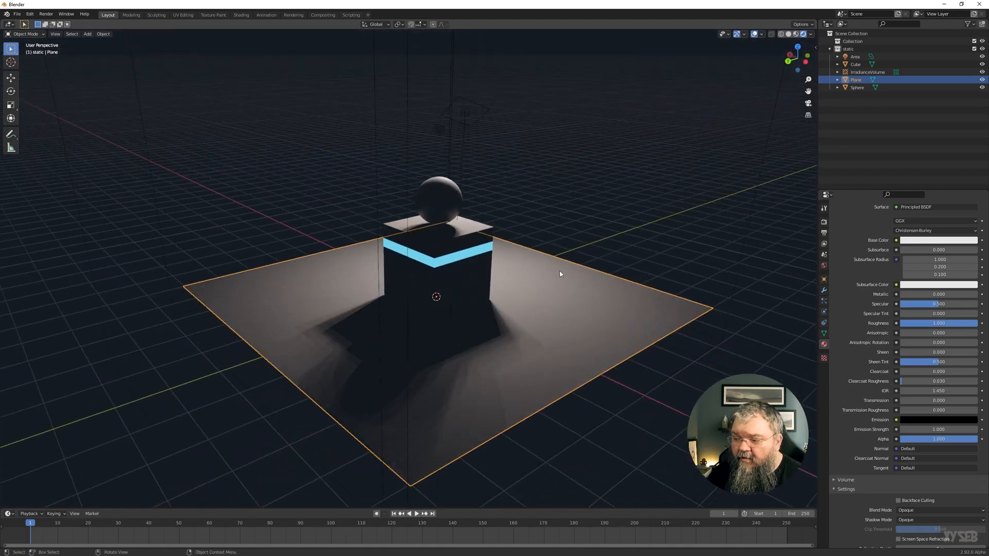
{"action": "middle_click_drag", "start_coordinate": [559, 271], "coordinate": [551, 297]}
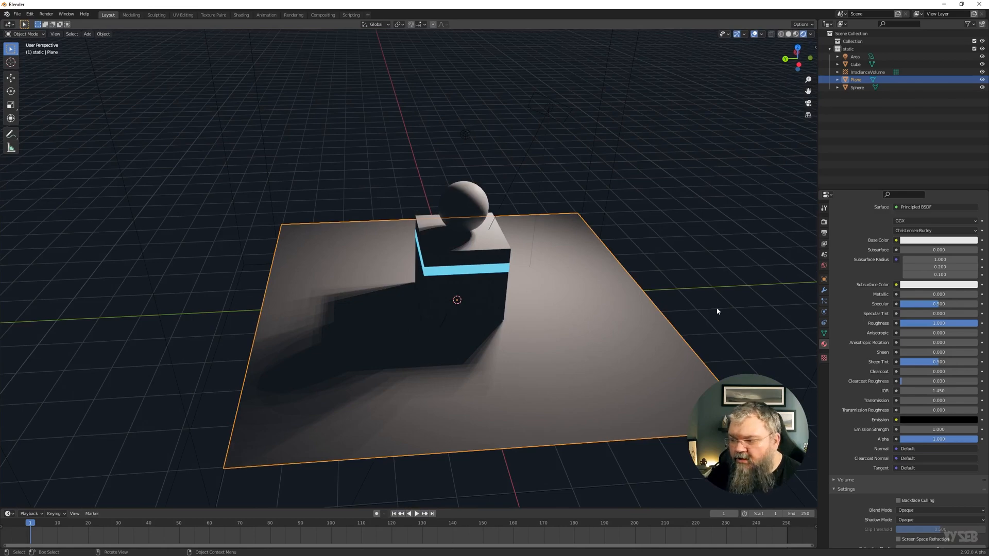
{"action": "middle_click_drag", "start_coordinate": [717, 311], "coordinate": [643, 309]}
- Bake the indirect lighting and inspect how the emissive band lights the cube's shadow on the white plane
{"action": "left_click", "coordinate": [824, 221]}
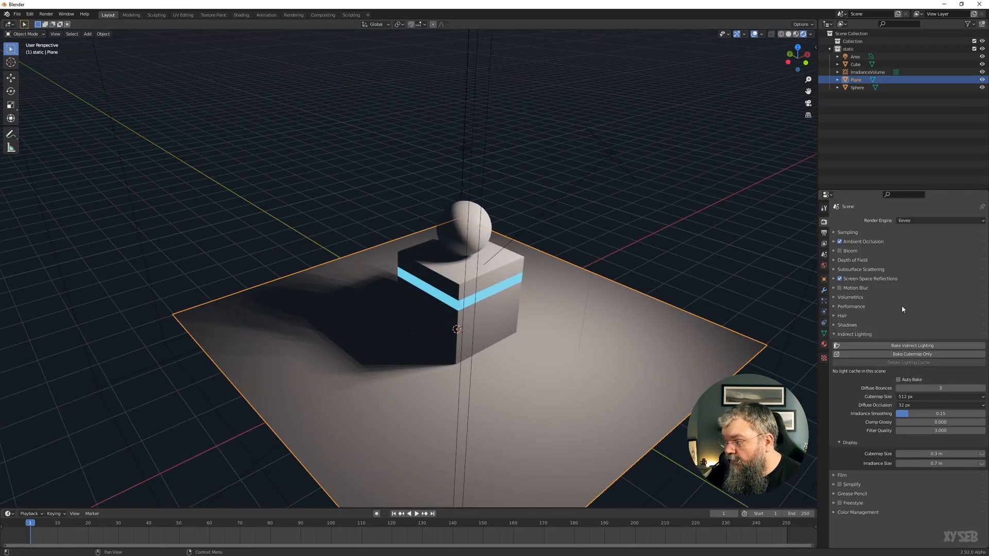
{"action": "left_click", "coordinate": [911, 346]}
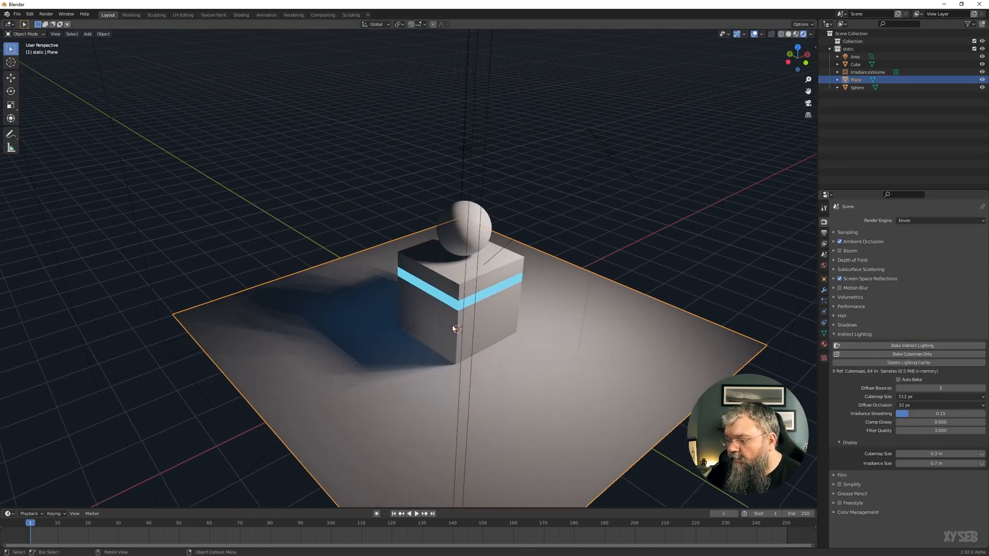
{"action": "middle_click_drag", "start_coordinate": [347, 357], "coordinate": [450, 347]}
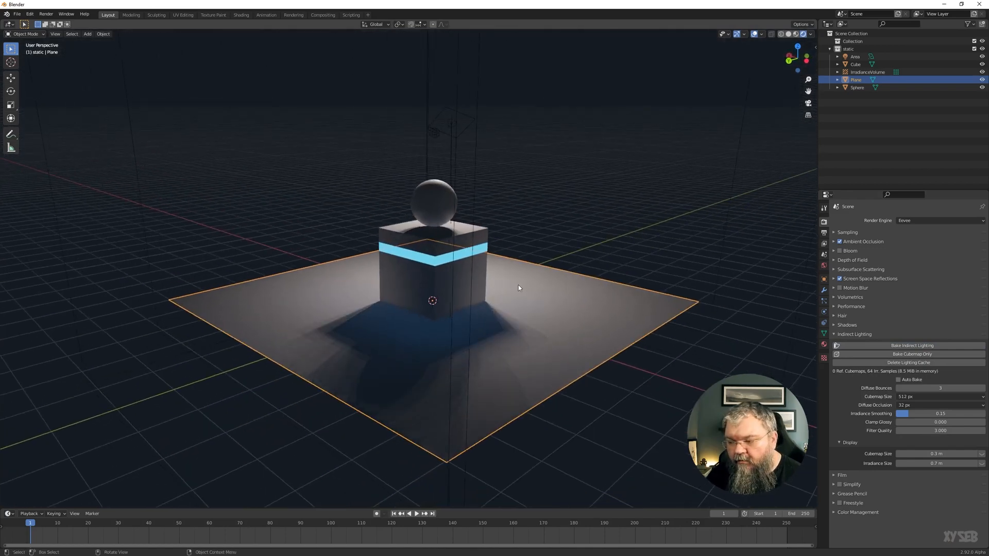
{"action": "middle_click_drag", "start_coordinate": [575, 279], "coordinate": [475, 277]}
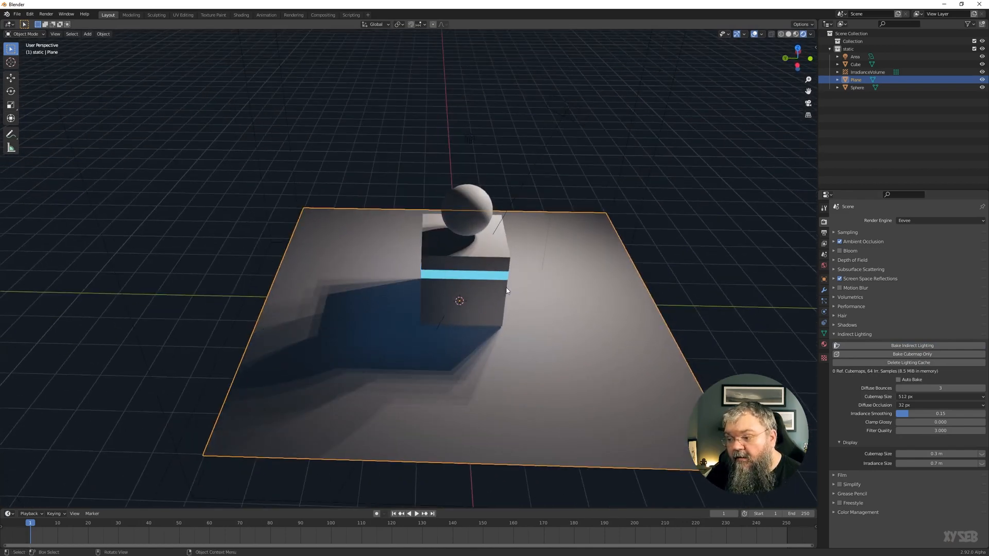
- Select a horizontal ring of faces on the sphere's lower half and create a base material for the sphere
{"action": "left_click", "coordinate": [471, 206]}
{"action": "middle_click_drag", "start_coordinate": [511, 270], "coordinate": [492, 261]}
{"action": "key", "text": "Tab"}
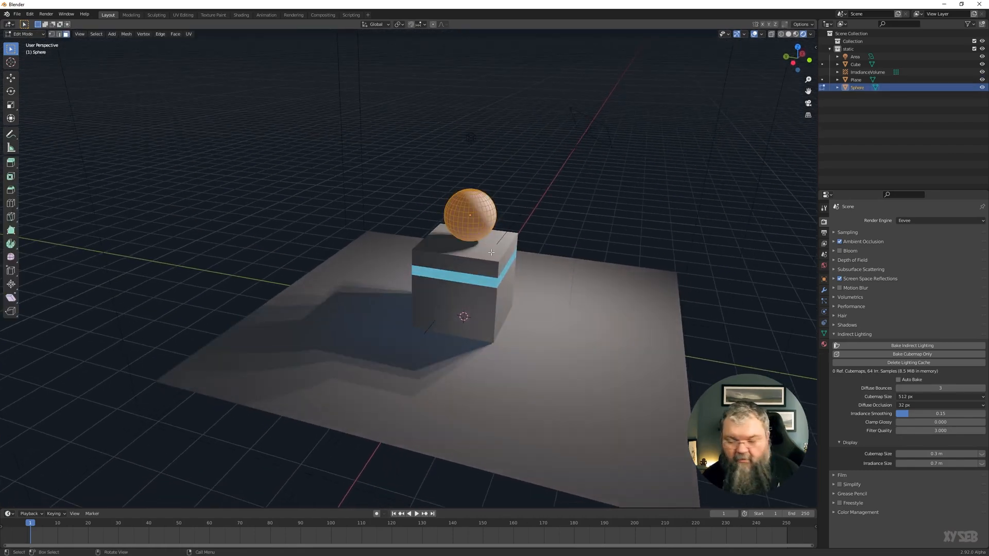
{"action": "left_click", "coordinate": [477, 225], "text": "alt"}
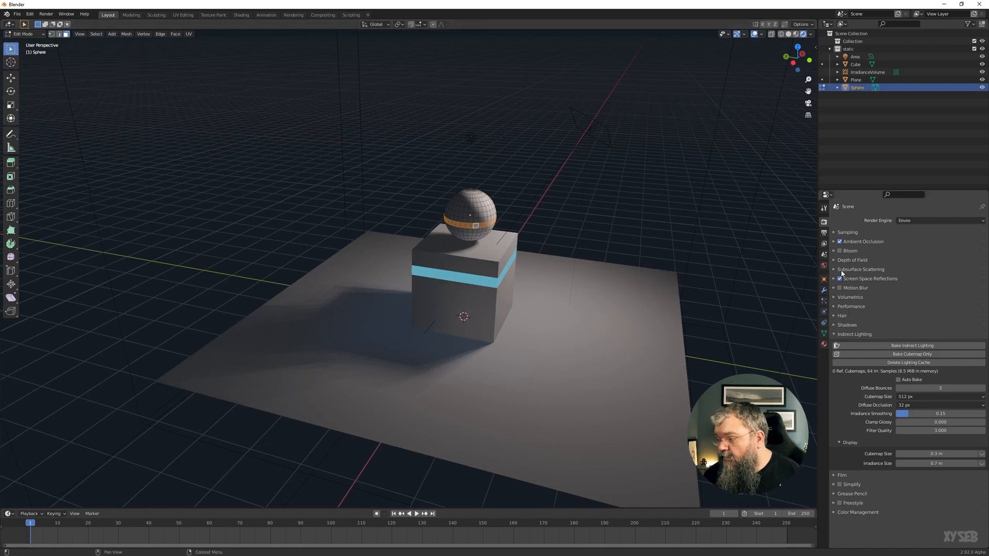
{"action": "left_click", "coordinate": [824, 344]}
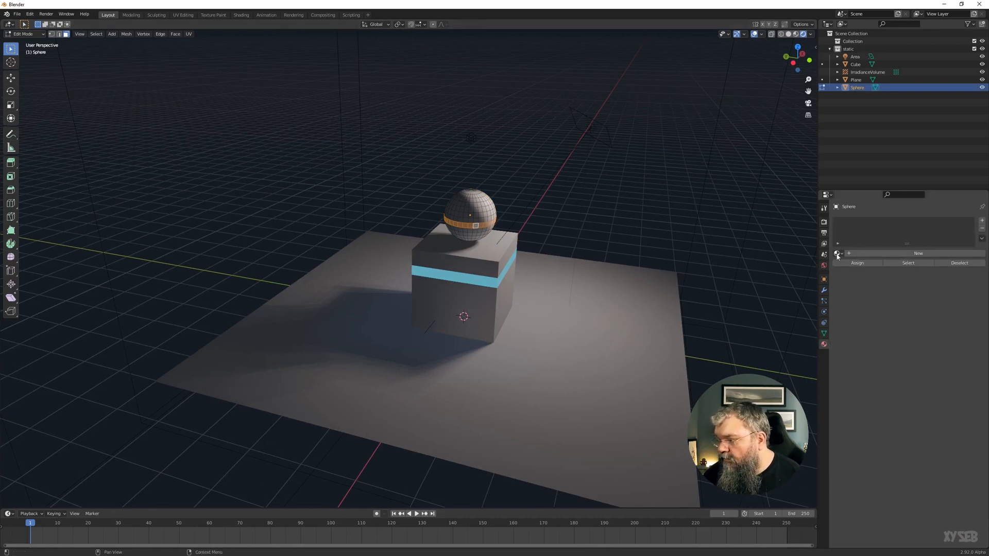
{"action": "left_click", "coordinate": [909, 253]}
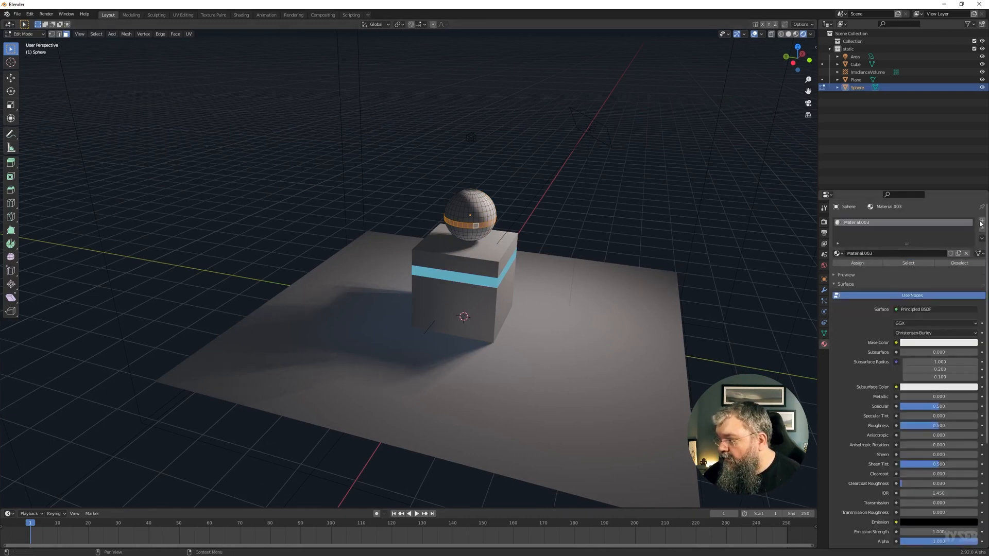
- Add a second material slot to the sphere, choose the blue emissive Material.002 and assign it to the selected ring
{"action": "left_click", "coordinate": [981, 222]}
{"action": "left_click", "coordinate": [891, 269]}
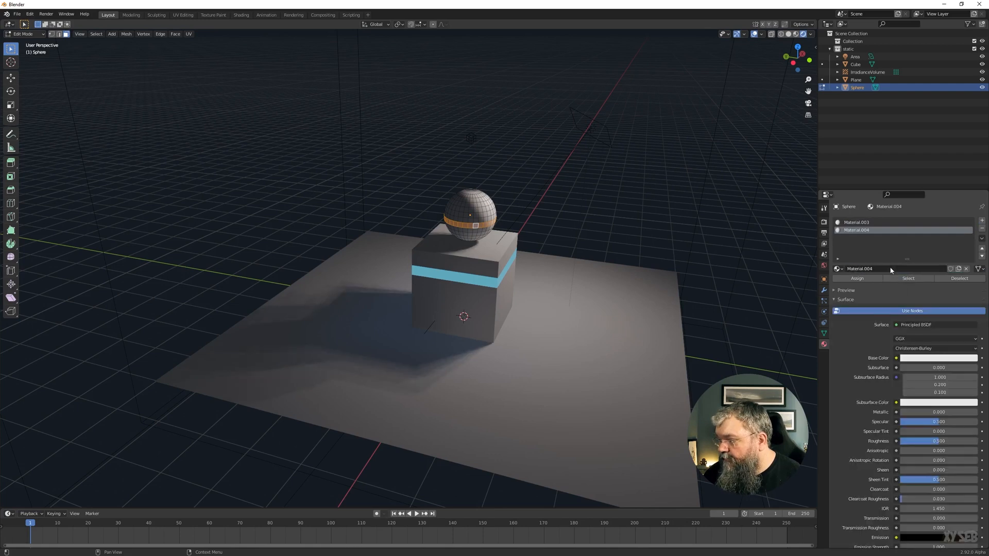
{"action": "left_click", "coordinate": [838, 268]}
{"action": "left_click", "coordinate": [875, 296]}
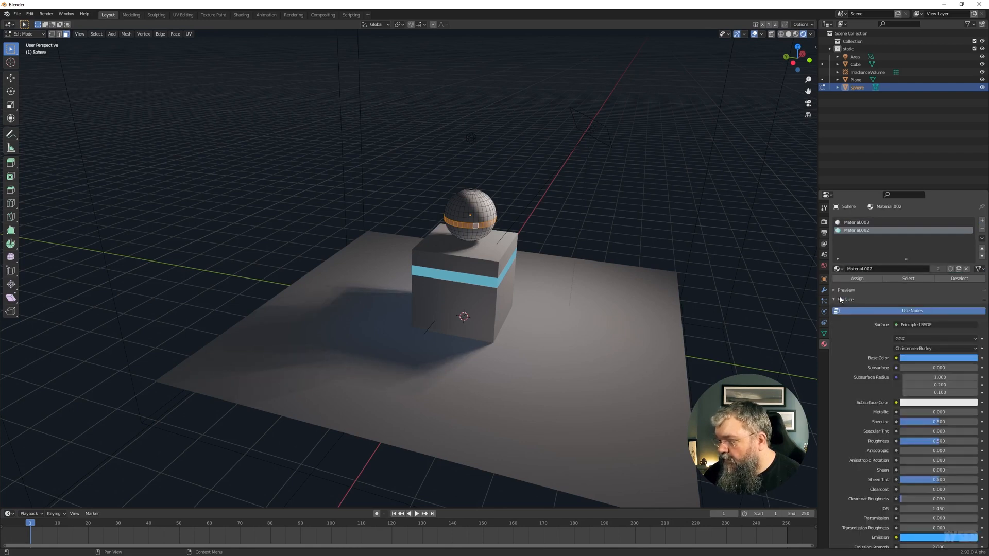
{"action": "left_click", "coordinate": [856, 278]}
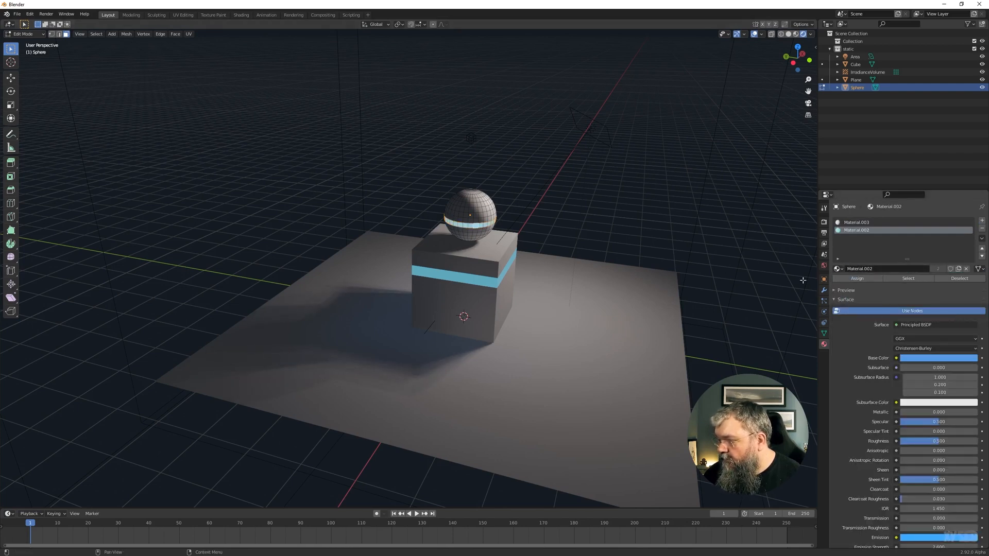
{"action": "key", "text": "Tab"}
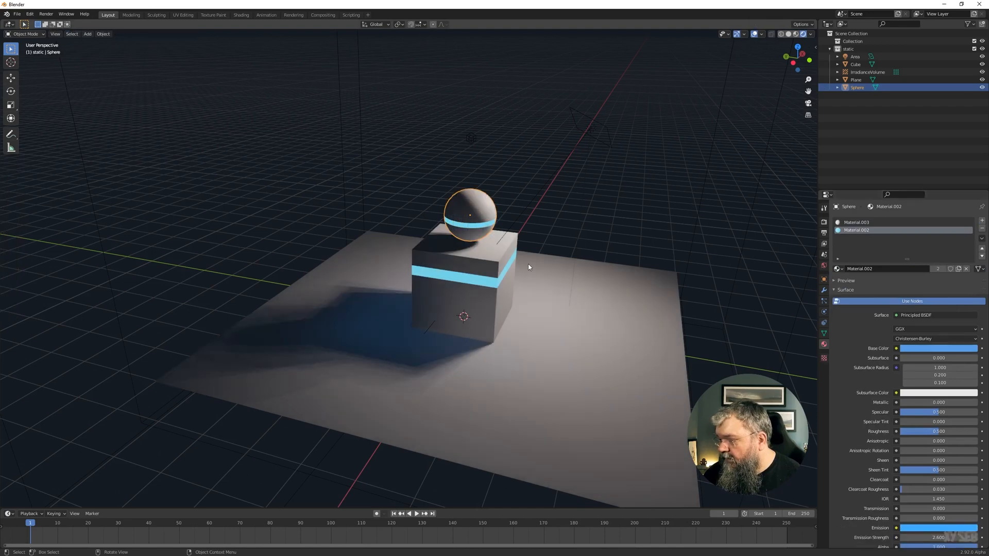
- Rebake the indirect lighting with the sphere's emissive ring and inspect the shaded side of the cube and sphere up close
{"action": "left_click", "coordinate": [824, 221]}
{"action": "left_click", "coordinate": [895, 347]}
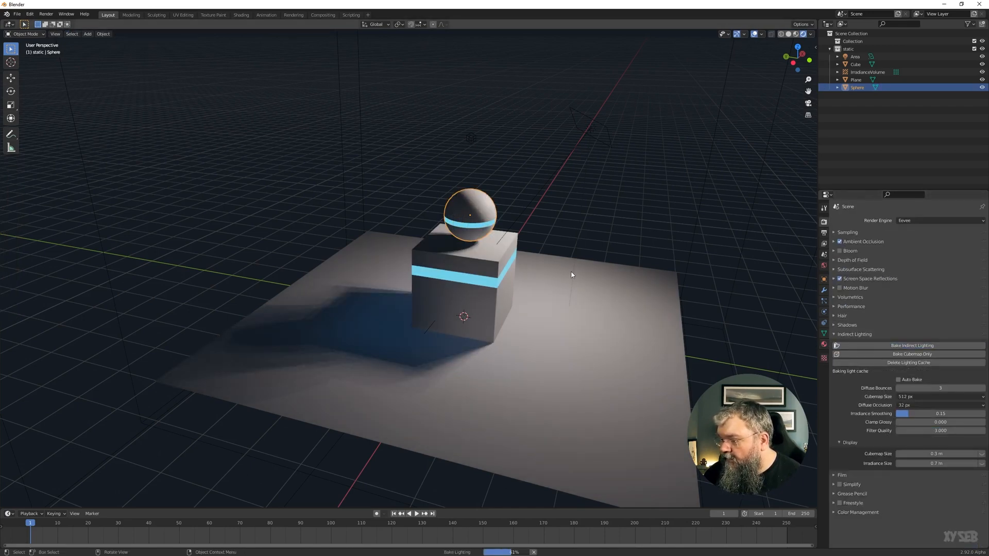
{"action": "middle_click_drag", "start_coordinate": [471, 251], "coordinate": [518, 252]}
{"action": "scroll", "coordinate": [520, 253], "scroll_direction": "up", "scroll_amount": 3}
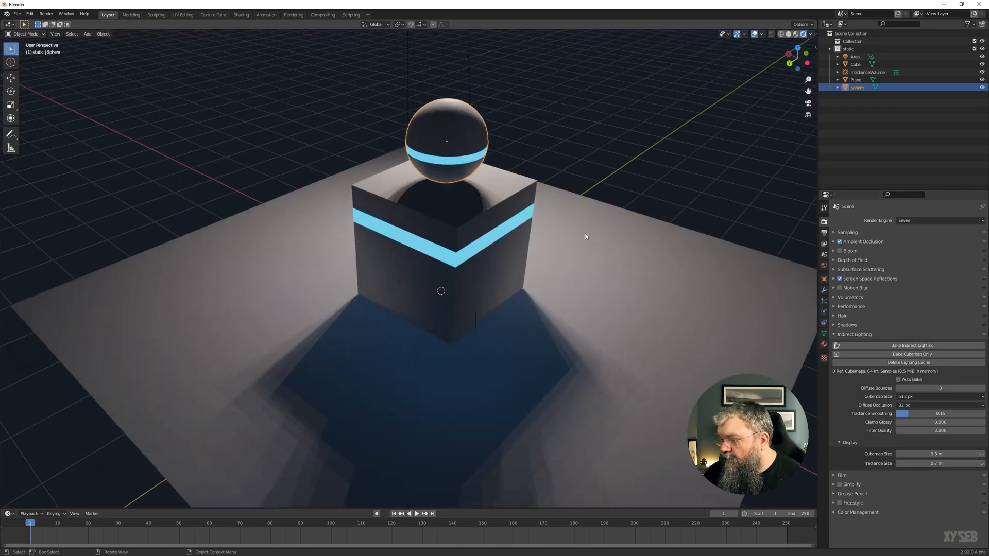
- Rebake the indirect lighting and inspect the cube and sphere around the emissive bands
{"action": "middle_click_drag", "start_coordinate": [585, 236], "coordinate": [624, 260]}
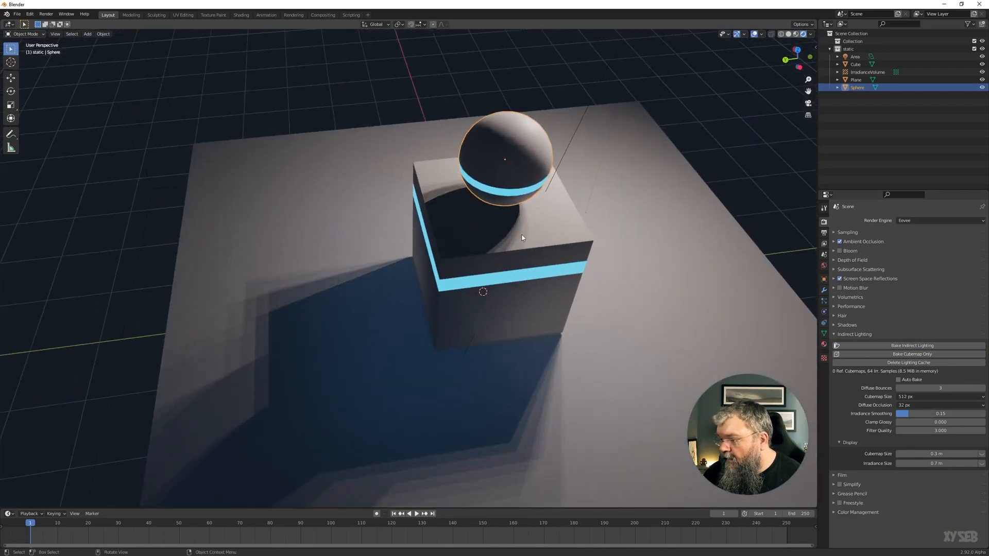
{"action": "left_click", "coordinate": [917, 348]}
{"action": "left_click", "coordinate": [548, 220]}
{"action": "middle_click_drag", "start_coordinate": [549, 221], "coordinate": [487, 214]}
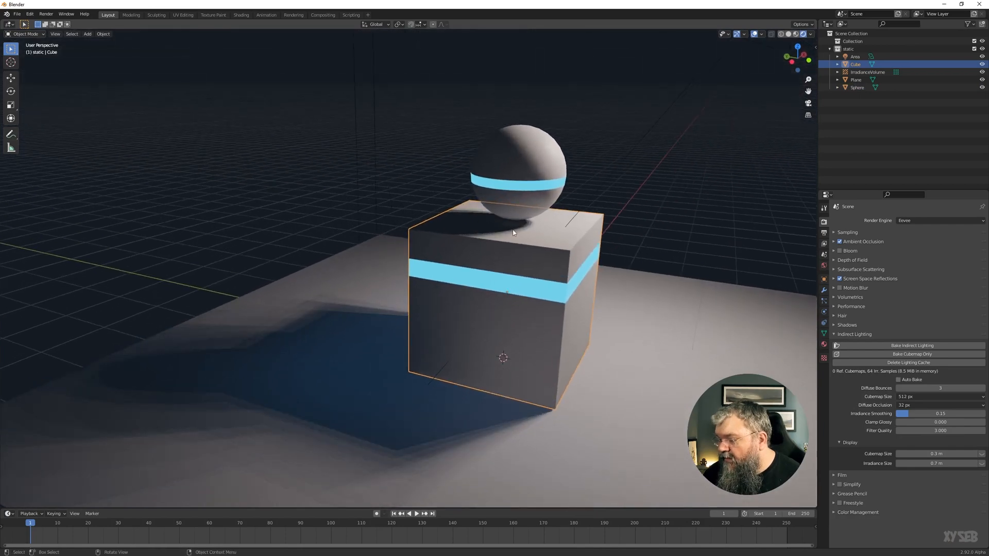
{"action": "middle_click_drag", "start_coordinate": [561, 205], "coordinate": [549, 235], "text": "shift"}
- Select the irradiance volume and scale it to about 0.8 of its size along the global X axis
{"action": "left_click", "coordinate": [704, 284]}
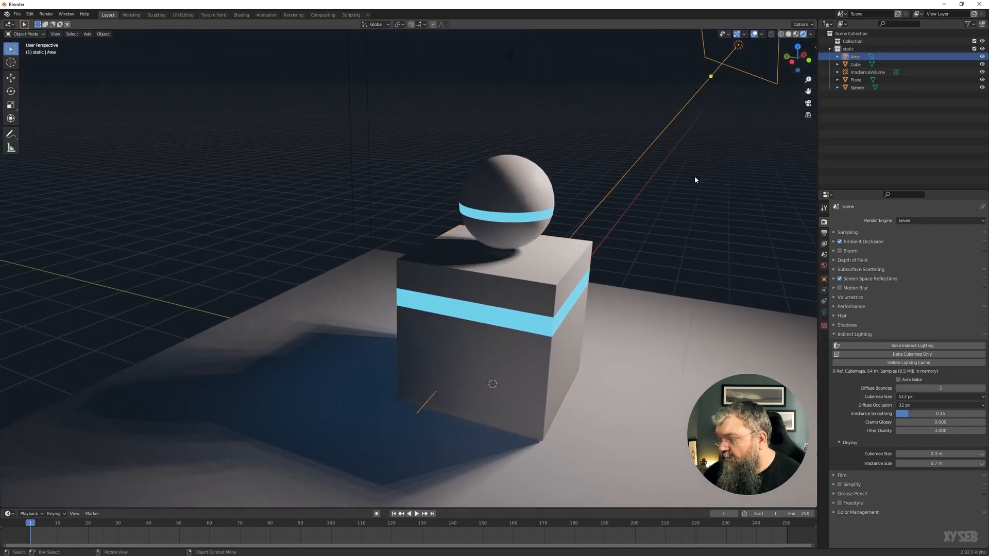
{"action": "scroll", "coordinate": [626, 222], "scroll_direction": "down", "scroll_amount": 4}
{"action": "left_click", "coordinate": [730, 268]}
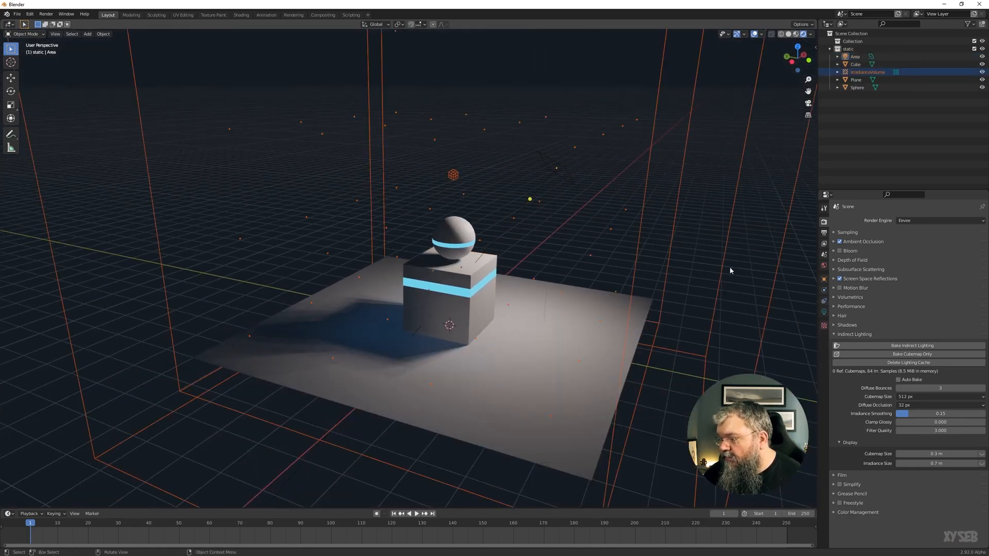
{"action": "middle_click_drag", "start_coordinate": [601, 255], "coordinate": [627, 241]}
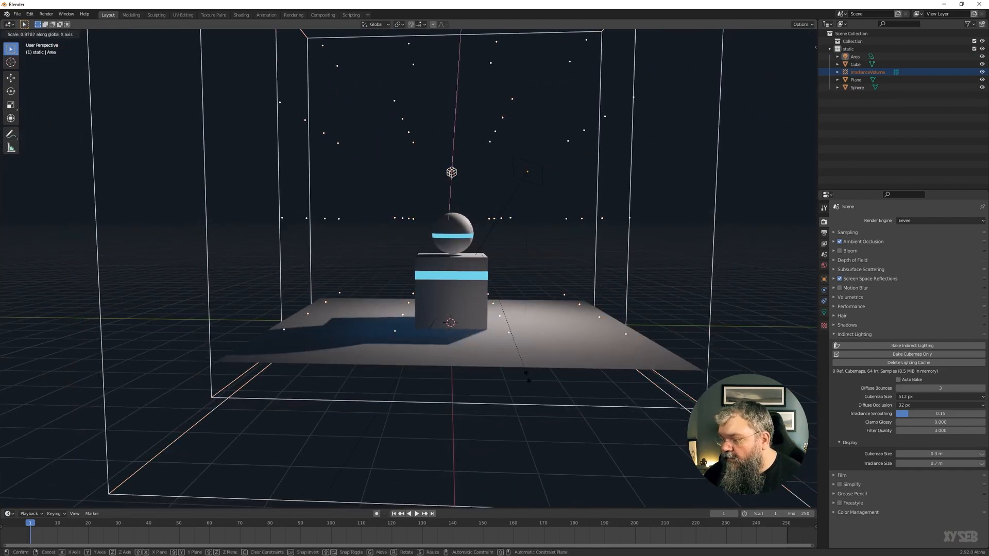
{"action": "key", "text": "s"}
{"action": "key", "text": "x"}
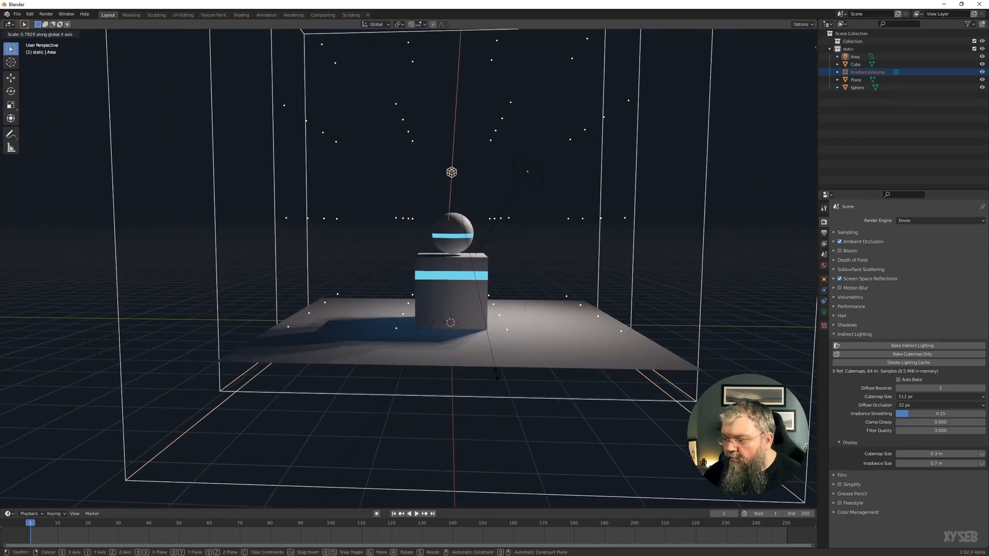
{"action": "left_click", "coordinate": [509, 375]}
- Scale the irradiance volume to about 0.6 along the global Z axis and lower it about 1.6 m
{"action": "middle_click_drag", "start_coordinate": [509, 375], "coordinate": [480, 370]}
{"action": "scroll", "coordinate": [480, 370], "scroll_direction": "down", "scroll_amount": 3}
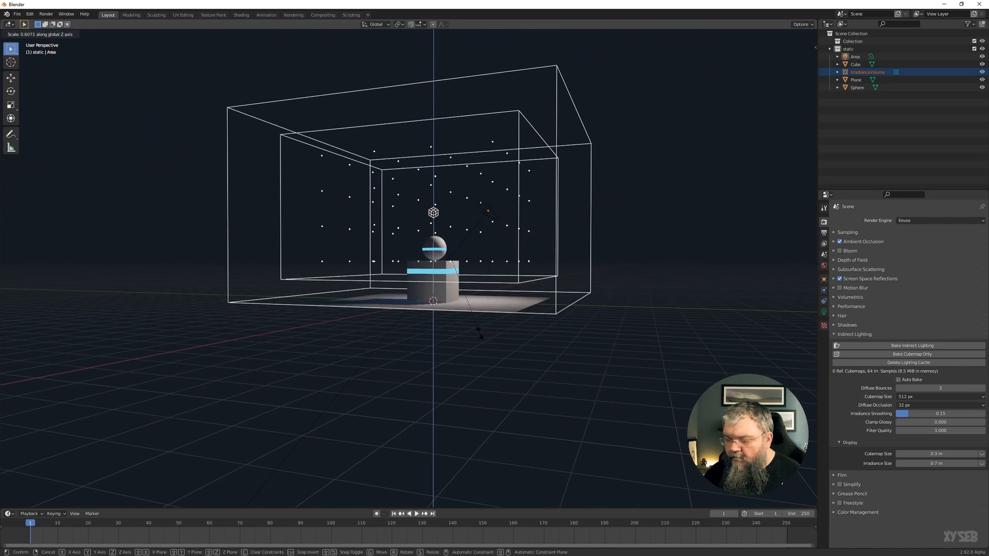
{"action": "left_click", "coordinate": [488, 314]}
{"action": "key", "text": "g"}
{"action": "key", "text": "z"}
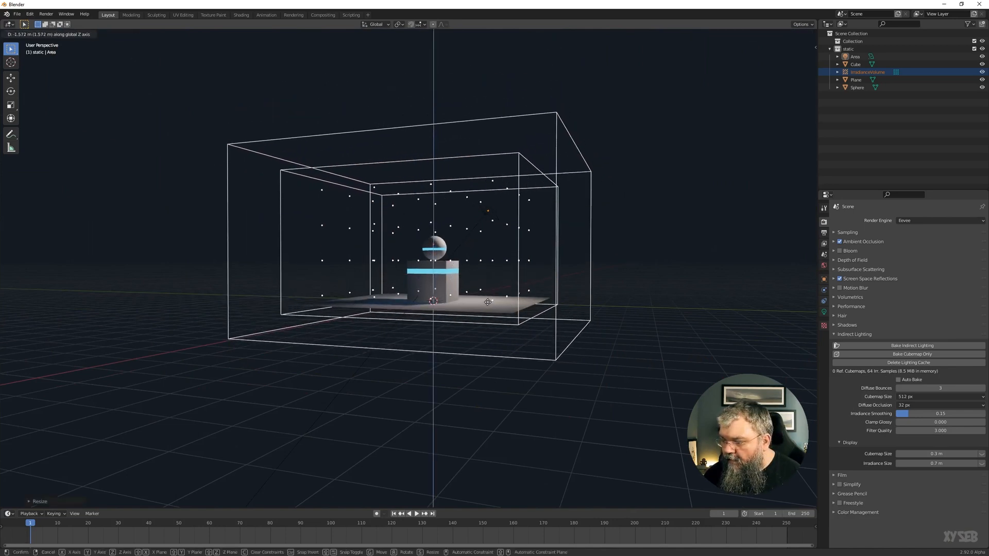
{"action": "left_click", "coordinate": [492, 301]}
- Nudge the irradiance volume slightly to shift its sample points around the cube and sphere
{"action": "middle_click_drag", "start_coordinate": [492, 301], "coordinate": [388, 266]}
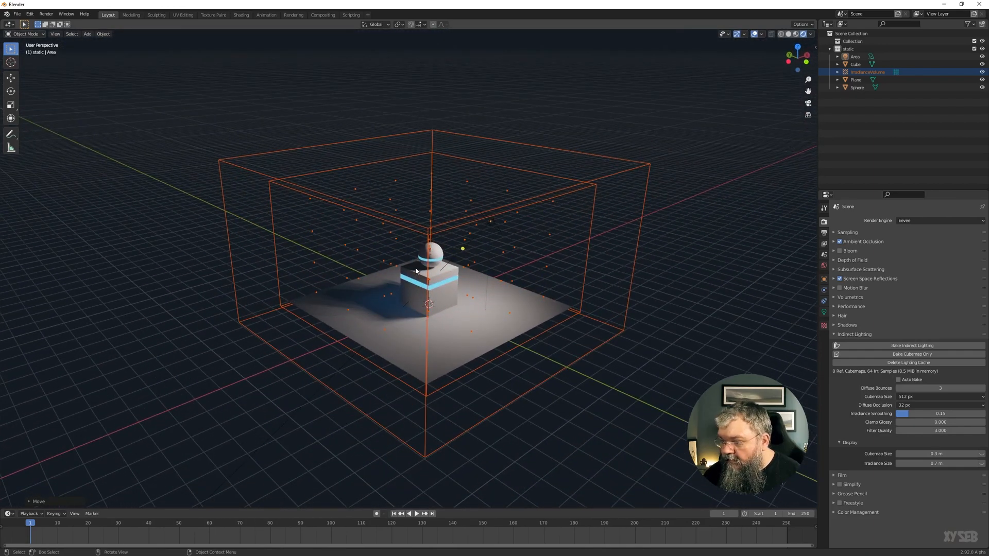
{"action": "scroll", "coordinate": [416, 271], "scroll_direction": "up", "scroll_amount": 5}
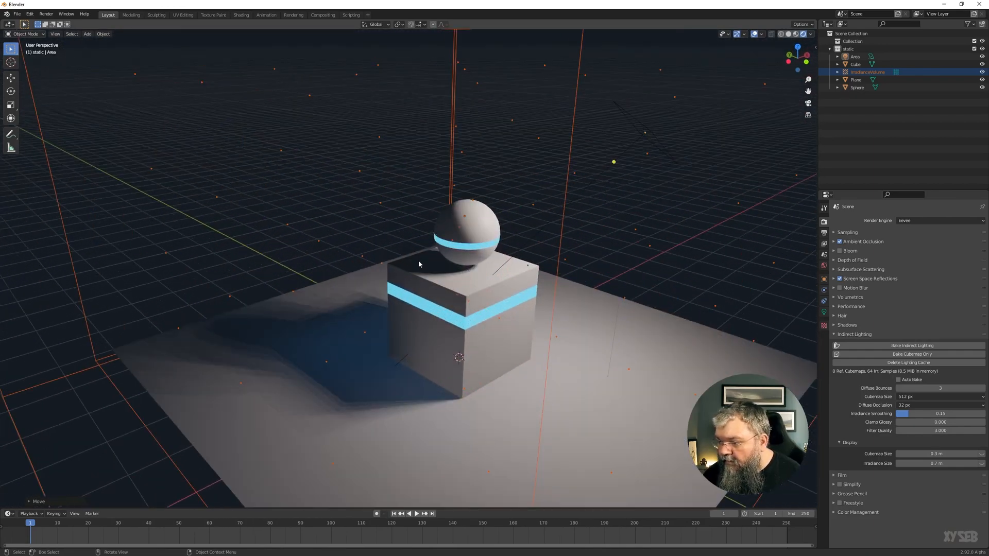
{"action": "middle_click_drag", "start_coordinate": [419, 261], "coordinate": [346, 252]}
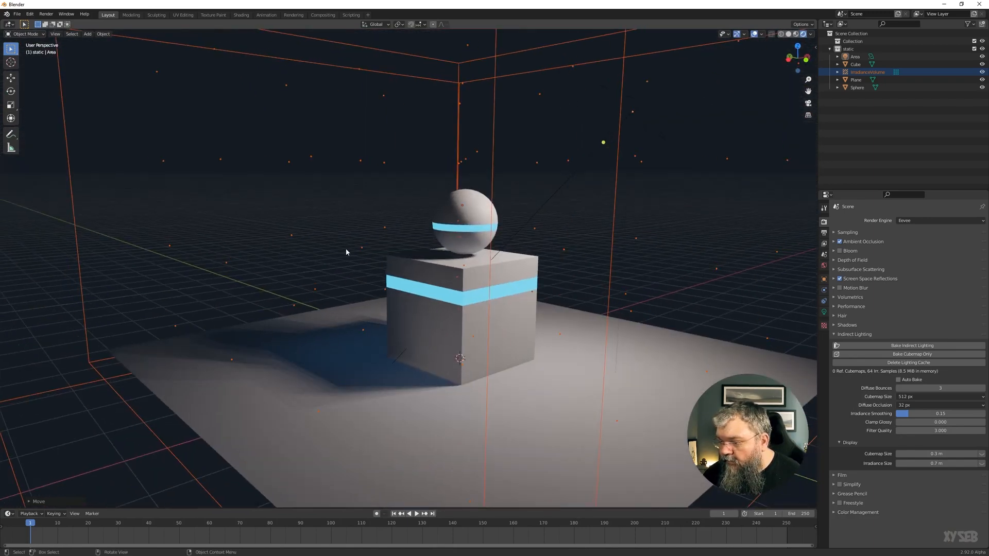
{"action": "key", "text": "s"}
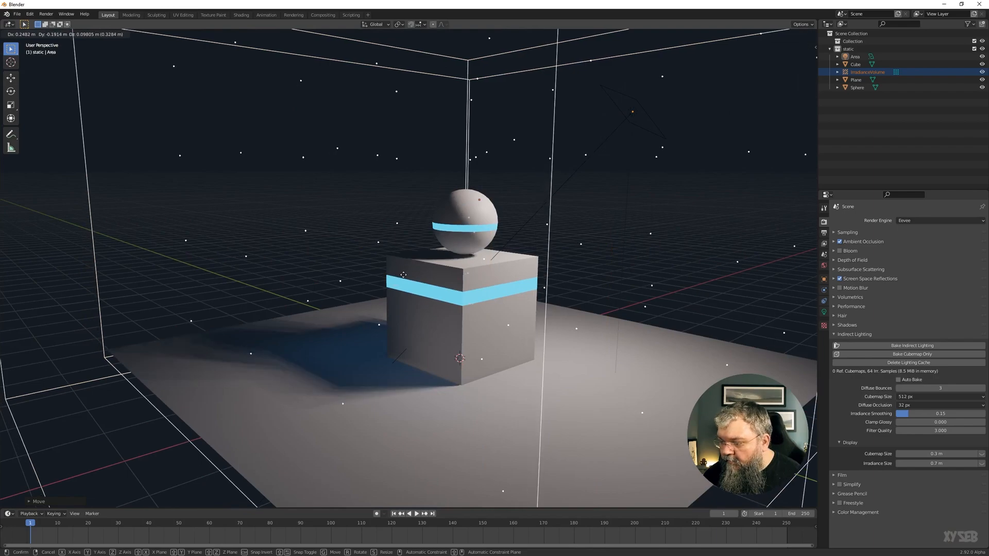
{"action": "left_click", "coordinate": [425, 280]}
{"action": "middle_click_drag", "start_coordinate": [426, 281], "coordinate": [618, 270]}
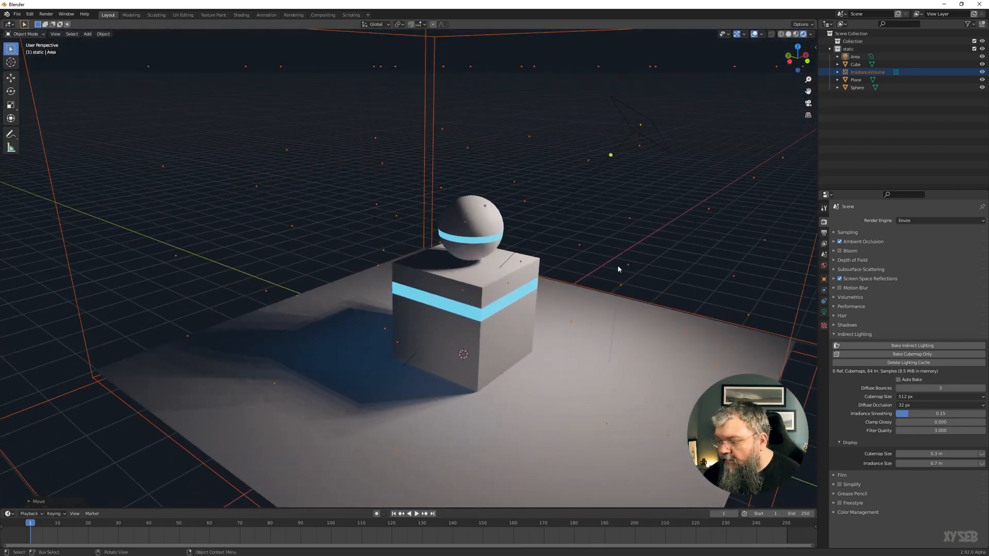
- Rebake the indirect lighting with the tighter irradiance volume and inspect the shading on the cube, sphere and plane
{"action": "left_click", "coordinate": [913, 347]}
{"action": "middle_click_drag", "start_coordinate": [618, 206], "coordinate": [463, 241]}
{"action": "scroll", "coordinate": [407, 351], "scroll_direction": "up", "scroll_amount": 4}
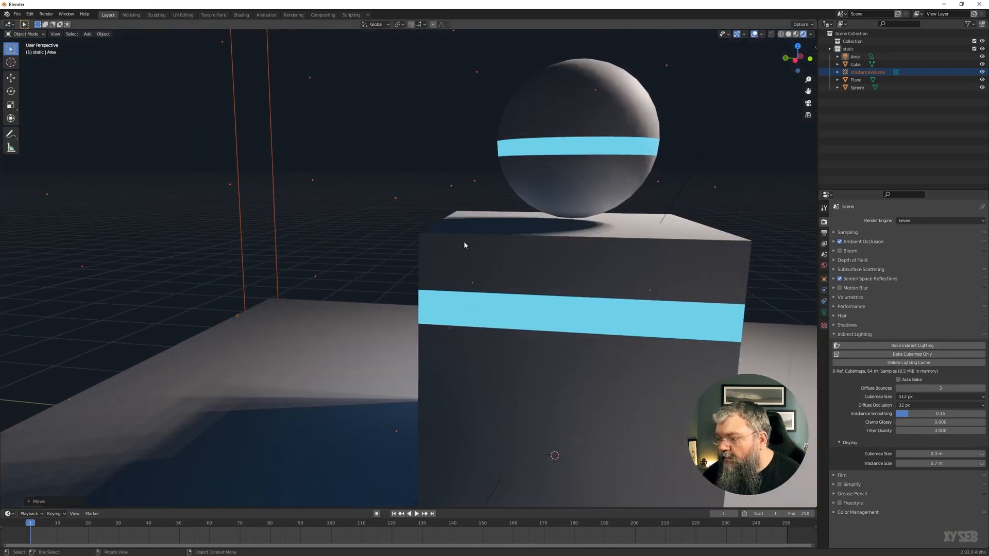
{"action": "scroll", "coordinate": [463, 241], "scroll_direction": "down", "scroll_amount": 5}
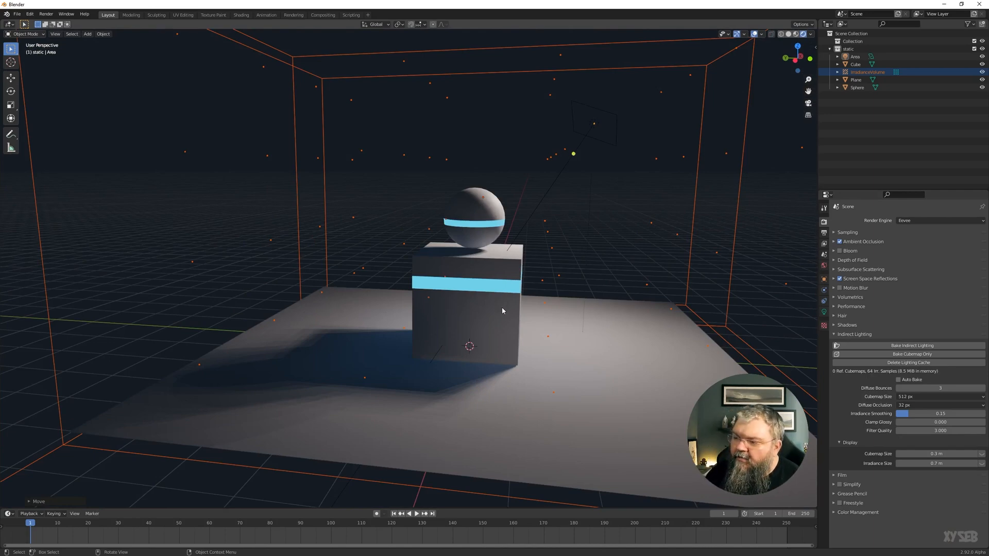
{"action": "middle_click_drag", "start_coordinate": [502, 307], "coordinate": [464, 321]}
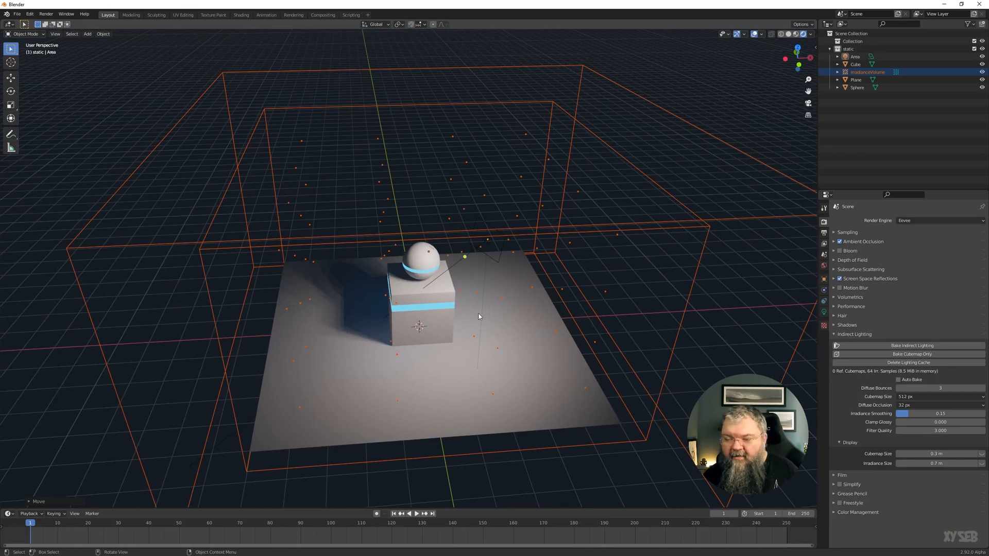
{"action": "middle_click_drag", "start_coordinate": [421, 326], "coordinate": [438, 337]}
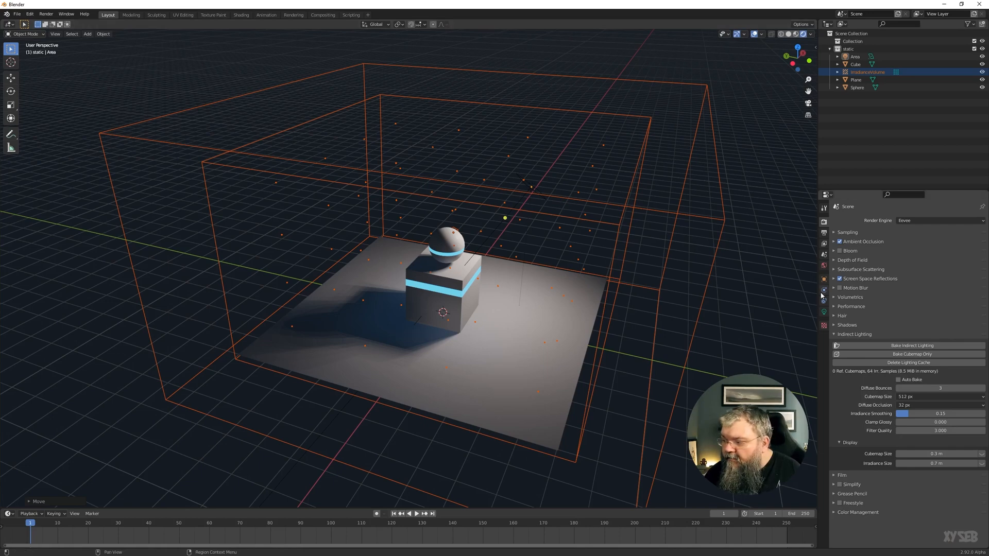
- Set the world background strength to 1.1, rebake the indirect lighting and inspect the scene's shadows from several sides
{"action": "left_click", "coordinate": [824, 311]}
{"action": "left_click", "coordinate": [824, 265]}
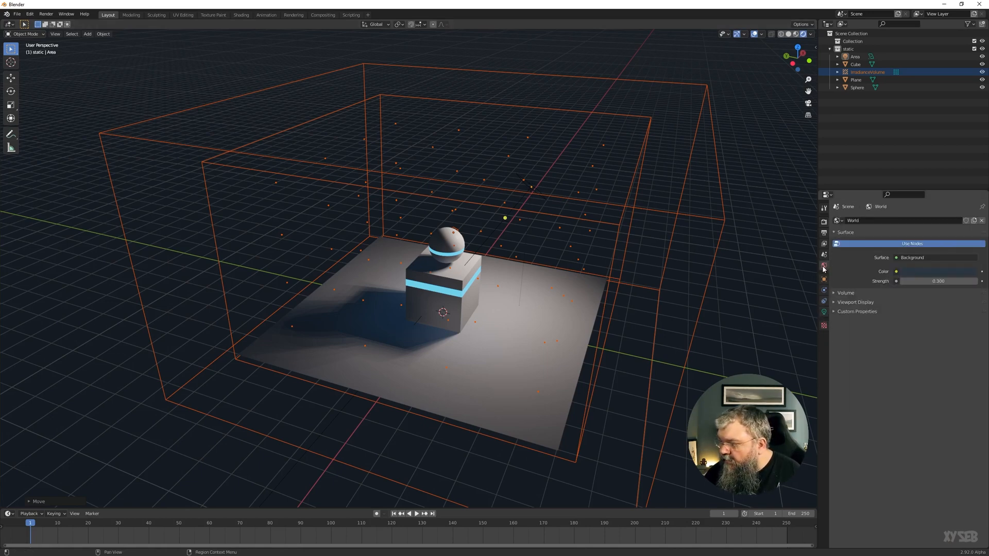
{"action": "left_click_drag", "start_coordinate": [924, 280], "coordinate": [953, 280]}
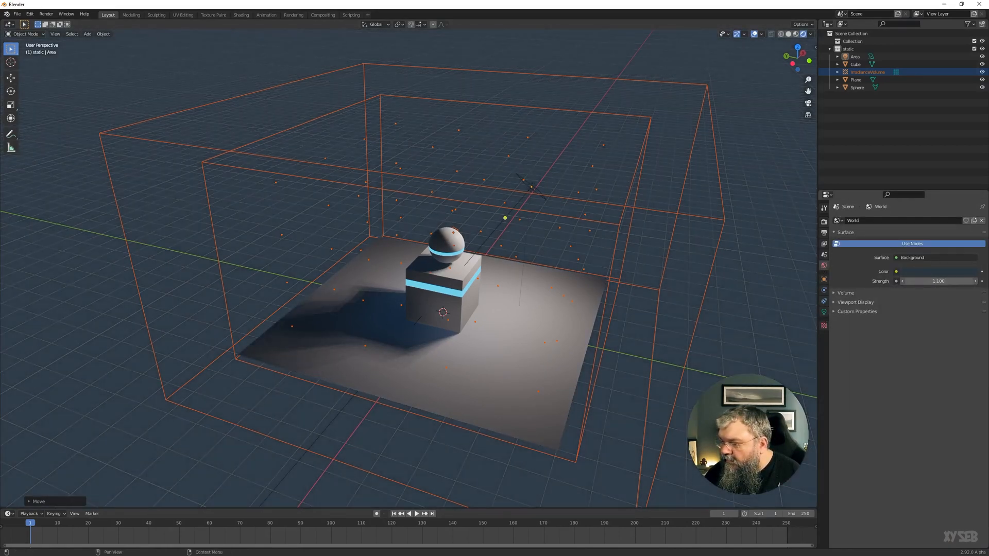
{"action": "left_click", "coordinate": [824, 222]}
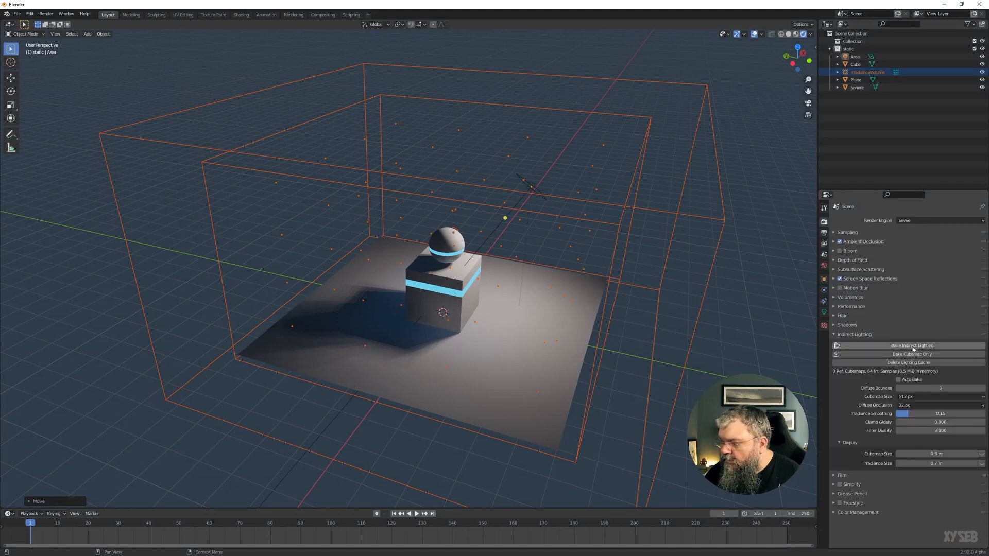
{"action": "left_click", "coordinate": [911, 346]}
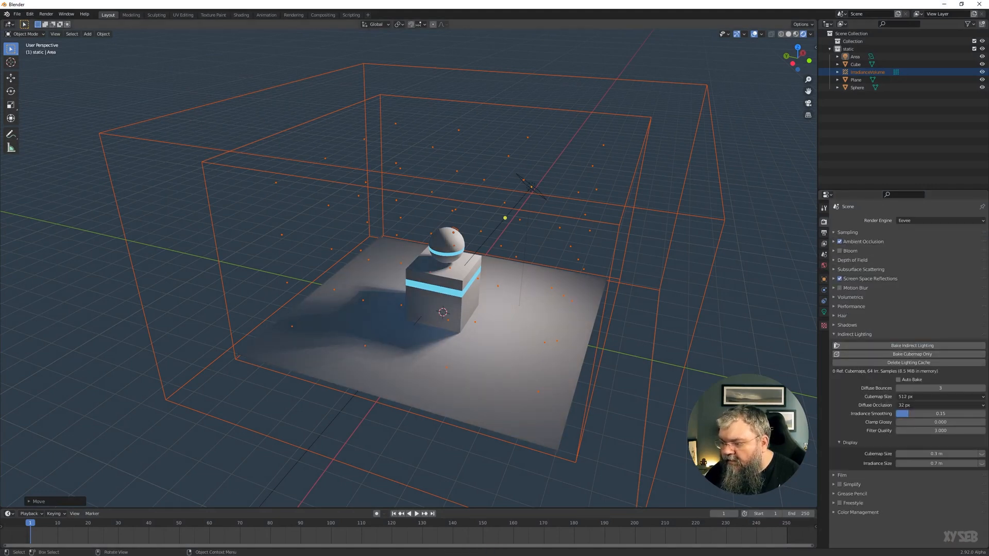
{"action": "middle_click_drag", "start_coordinate": [654, 341], "coordinate": [685, 391]}
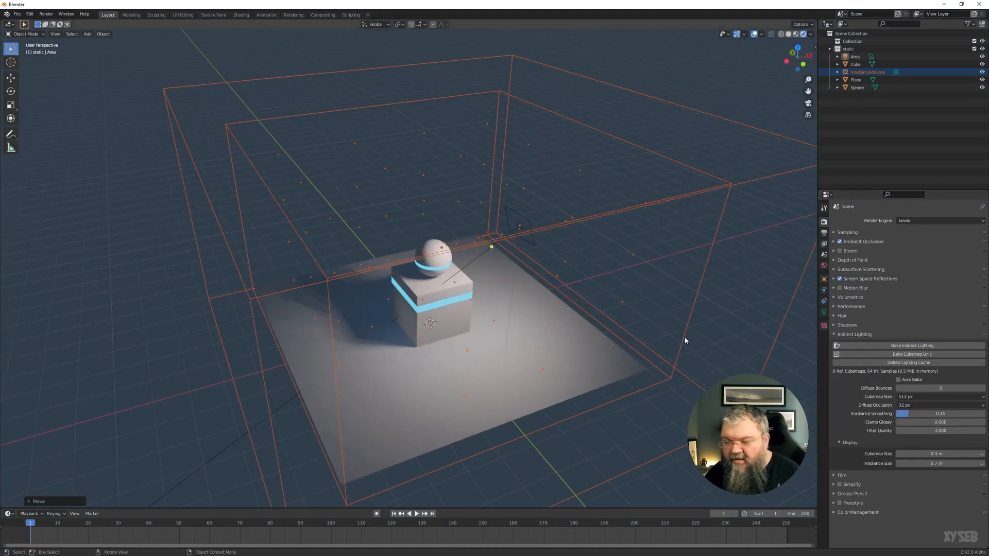
{"action": "middle_click_drag", "start_coordinate": [684, 342], "coordinate": [466, 313]}
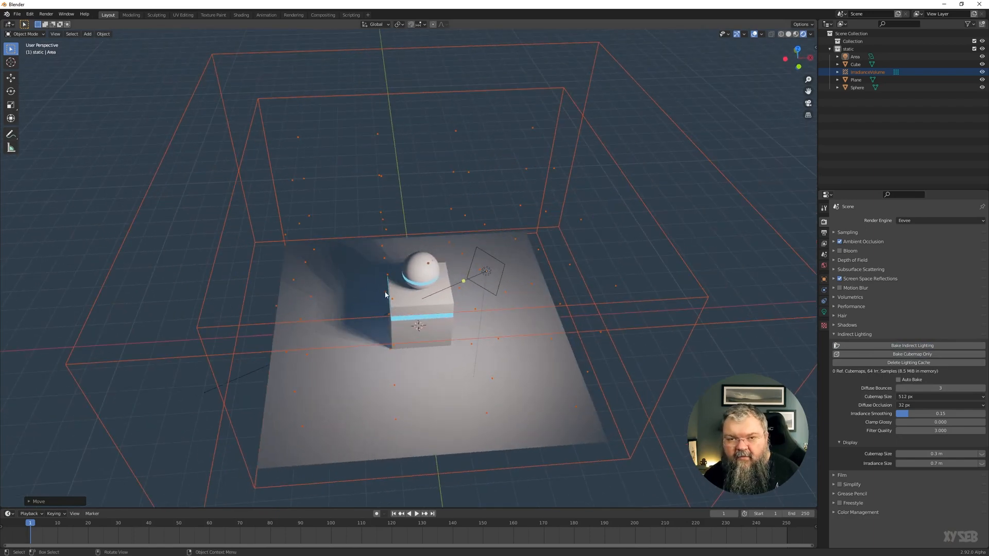
{"action": "middle_click_drag", "start_coordinate": [394, 299], "coordinate": [510, 248]}
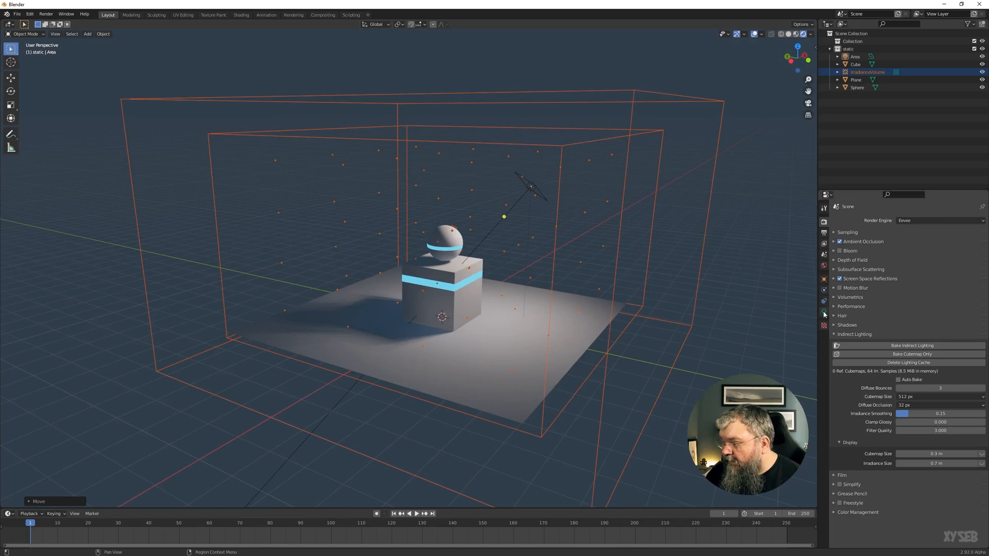
- Set the world background strength to 0 and rebake the indirect lighting to check the scene without ambient light
{"action": "left_click", "coordinate": [823, 265]}
{"action": "left_click_drag", "start_coordinate": [916, 280], "coordinate": [849, 280]}
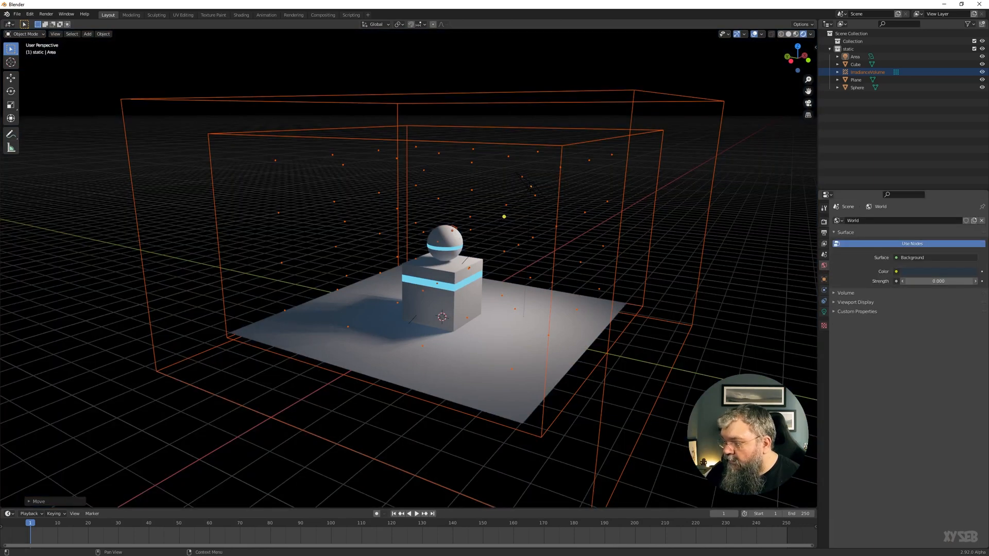
{"action": "left_click", "coordinate": [824, 221]}
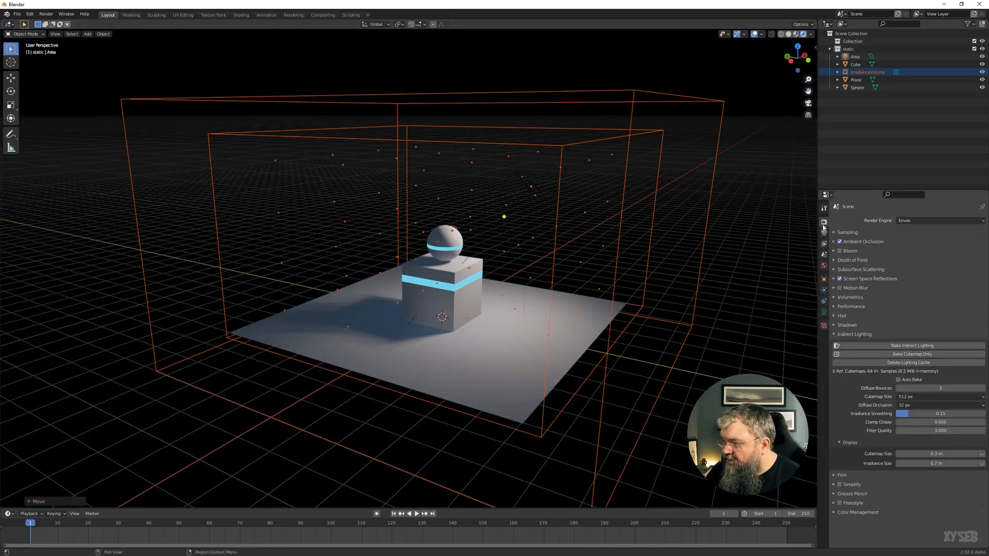
{"action": "left_click", "coordinate": [912, 345]}
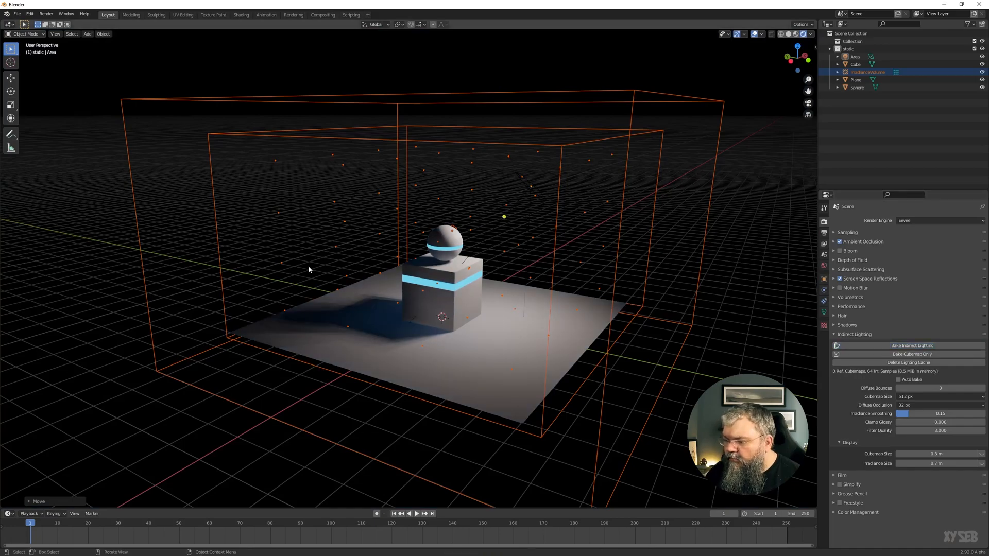
{"action": "mouse_move", "coordinate": [307, 265]}
{"action": "middle_mouse_down"}
{"action": "mouse_move", "coordinate": [432, 368]}
{"action": "mouse_move", "coordinate": [490, 324]}
{"action": "mouse_move", "coordinate": [572, 307]}
{"action": "mouse_move", "coordinate": [437, 272]}
{"action": "mouse_move", "coordinate": [419, 286]}
{"action": "mouse_move", "coordinate": [420, 316]}
{"action": "mouse_move", "coordinate": [376, 305]}
{"action": "mouse_move", "coordinate": [320, 317]}
{"action": "mouse_move", "coordinate": [341, 283]}
{"action": "middle_mouse_up"}
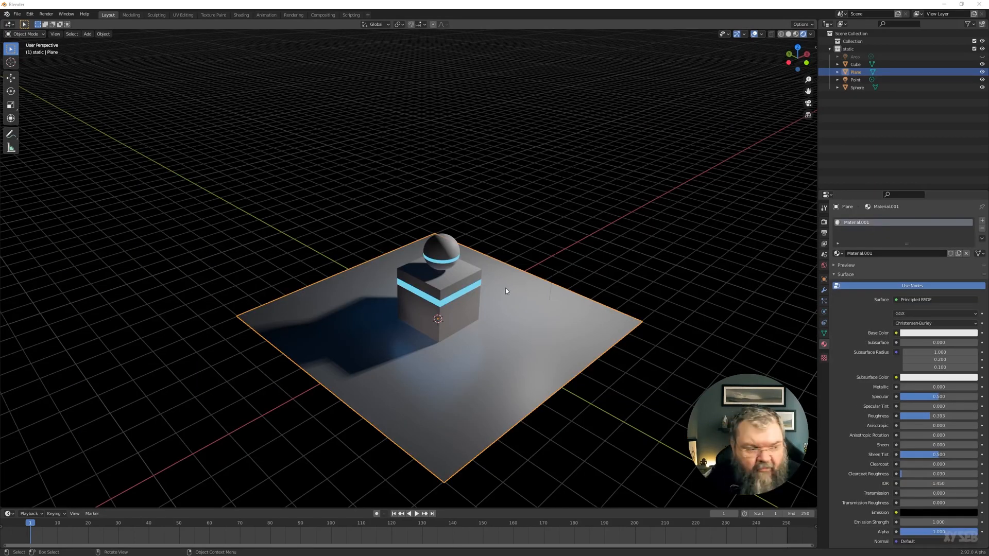
- Switch the render engine from Eevee to Cycles and view the path-traced cube and sphere closer
{"action": "left_click", "coordinate": [824, 221]}
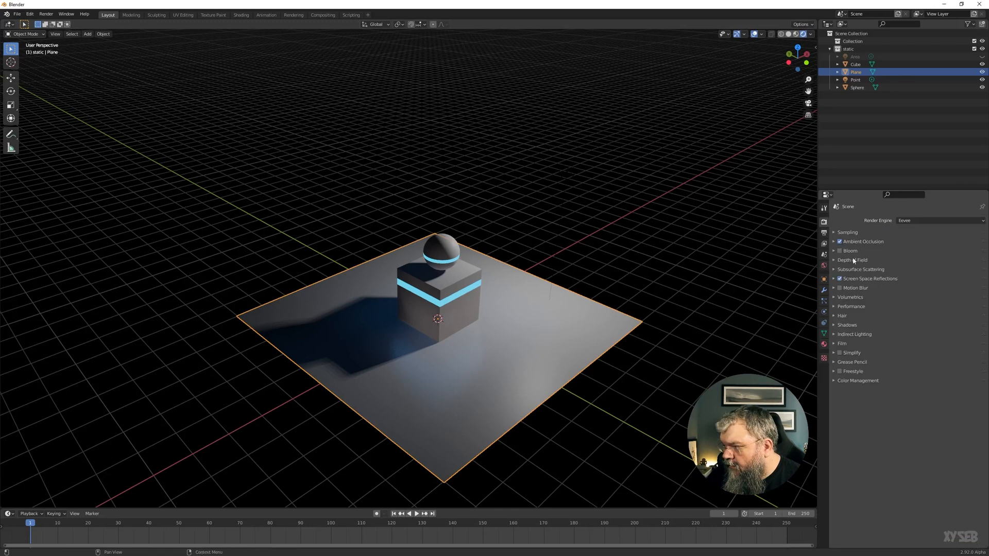
{"action": "left_click", "coordinate": [911, 220]}
{"action": "left_click", "coordinate": [917, 246]}
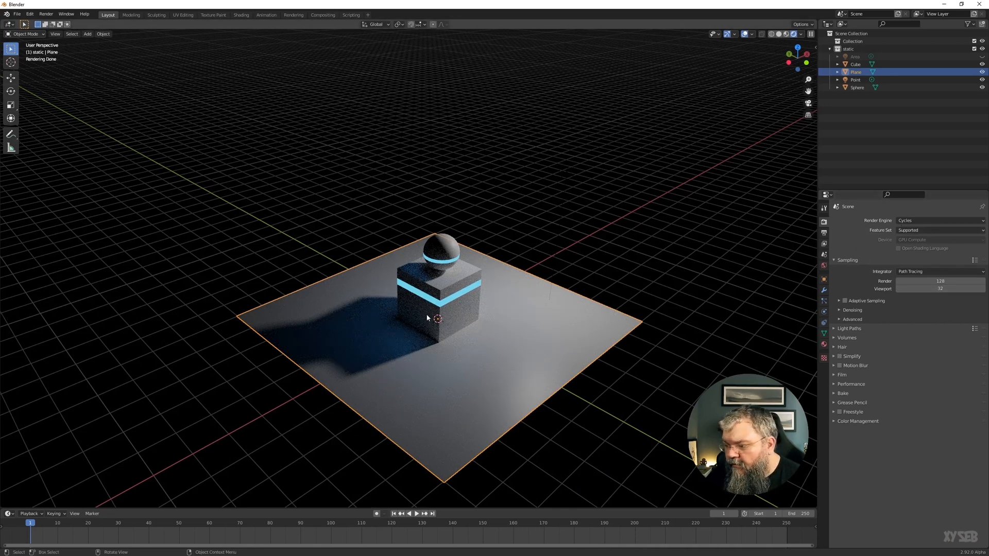
{"action": "scroll", "coordinate": [478, 334], "scroll_direction": "up", "scroll_amount": 2}
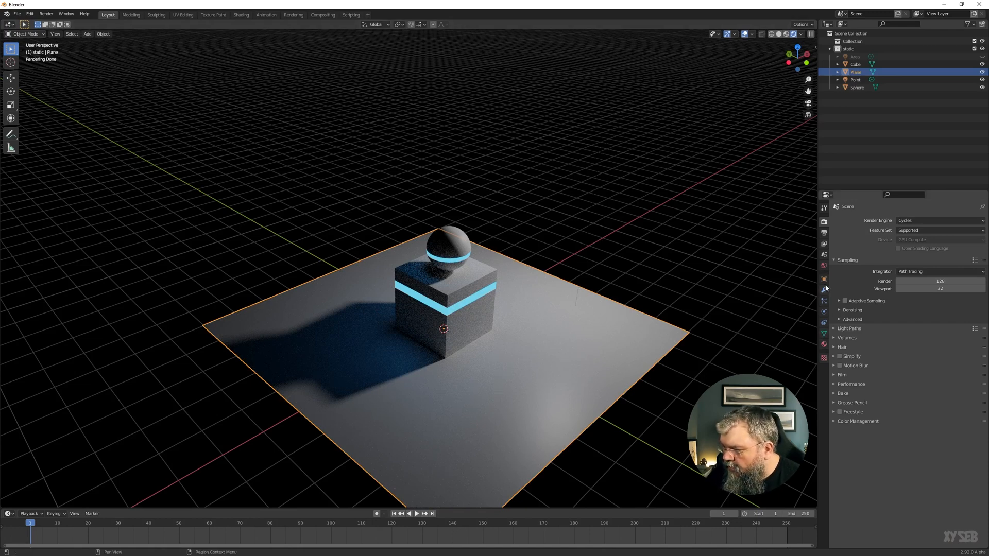
- Select the point light and examine the cube's shadow and the emissive bands' bounced light in the Cycles render
{"action": "key", "text": "ctrl+b"}
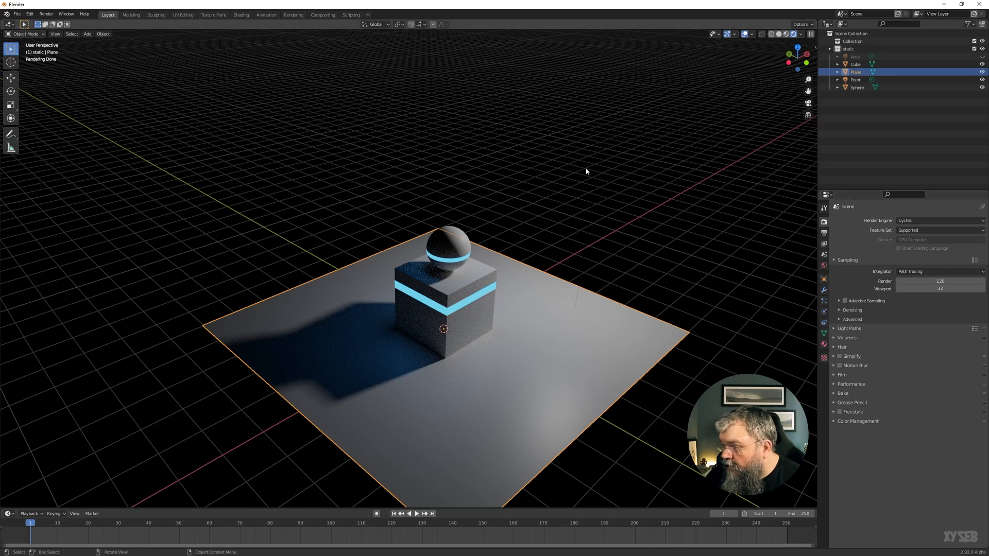
{"action": "left_click_drag", "start_coordinate": [525, 128], "coordinate": [643, 246]}
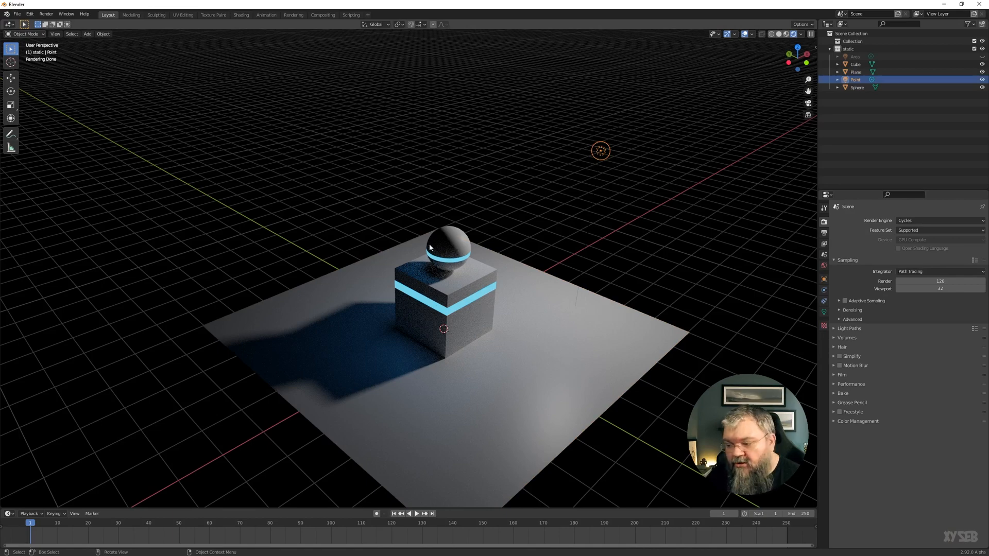
{"action": "middle_click_drag", "start_coordinate": [424, 274], "coordinate": [675, 266]}
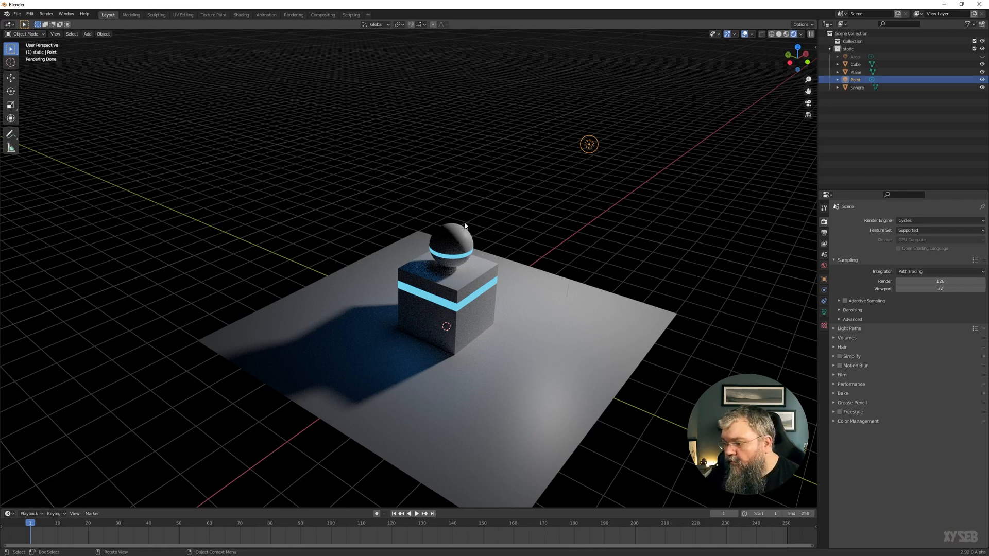
{"action": "middle_click_drag", "start_coordinate": [567, 244], "coordinate": [410, 287]}
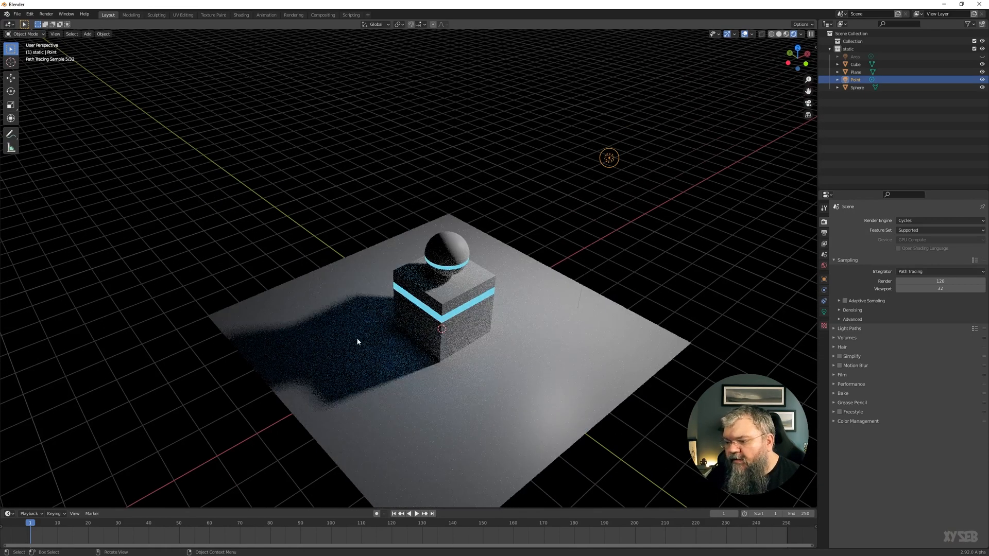
- Try a world background strength of 1.6 in the Cycles render, reset it to 0, and view the scene from above
{"action": "middle_click_drag", "start_coordinate": [357, 341], "coordinate": [520, 302]}
{"action": "left_click", "coordinate": [824, 311]}
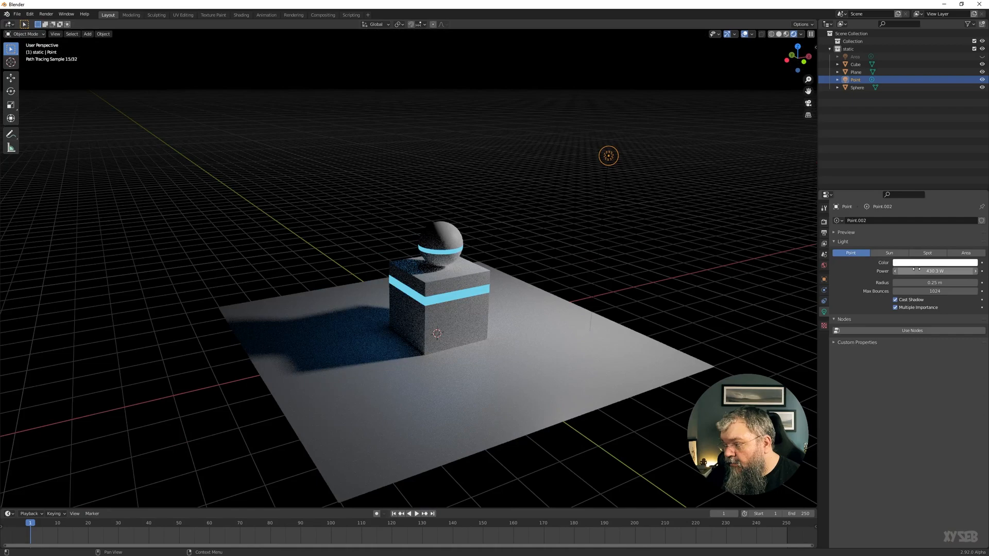
{"action": "left_click", "coordinate": [824, 265]}
{"action": "left_click_drag", "start_coordinate": [922, 276], "coordinate": [963, 277]}
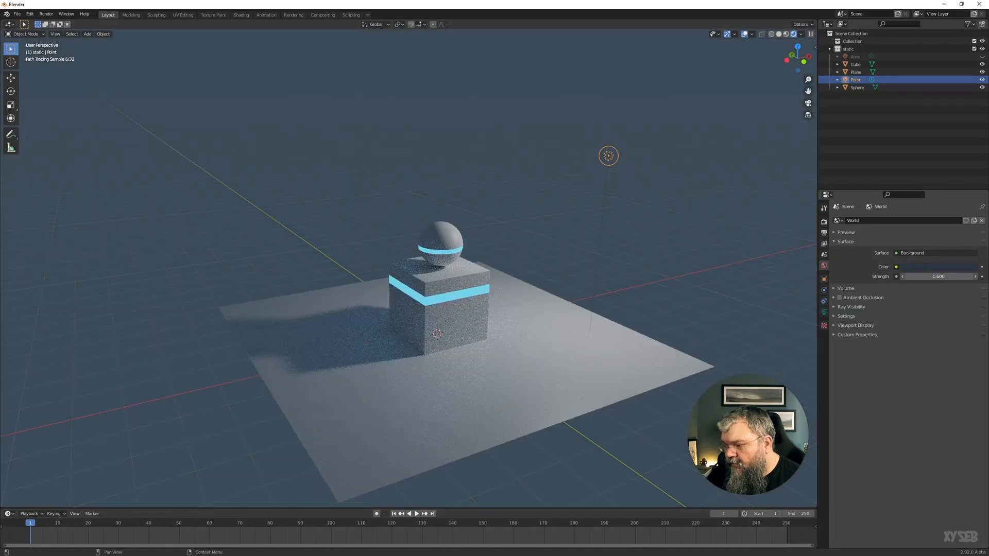
{"action": "middle_click_drag", "start_coordinate": [490, 280], "coordinate": [549, 312]}
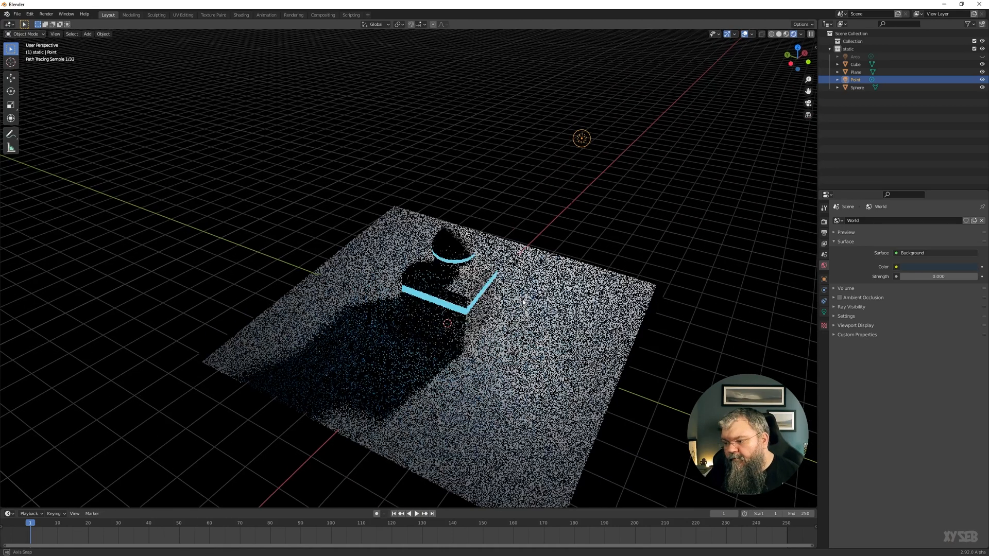
- Convert the point light to a sun with strength 2 and rotate it about 55° to shine diagonally across the cube
{"action": "left_click", "coordinate": [823, 312]}
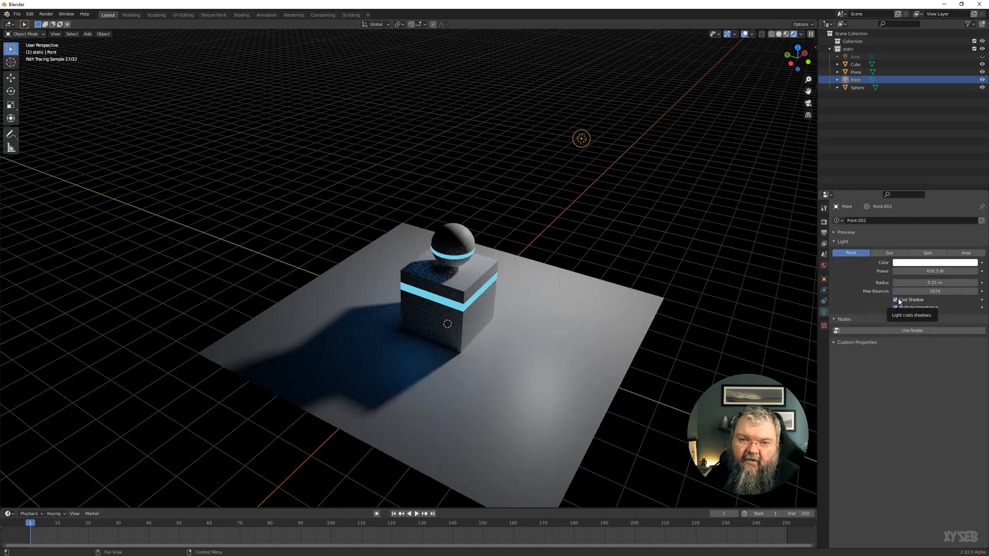
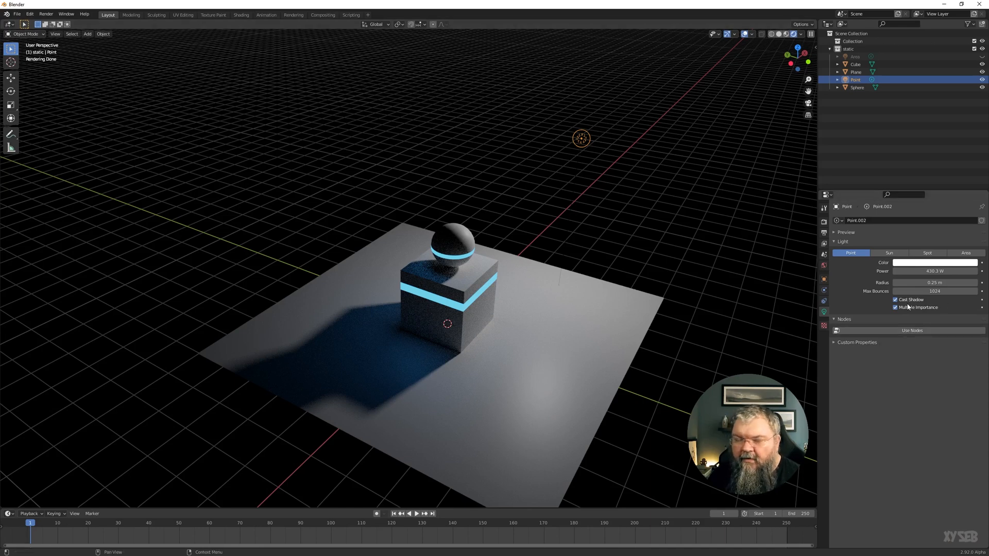
{"action": "left_click", "coordinate": [888, 253]}
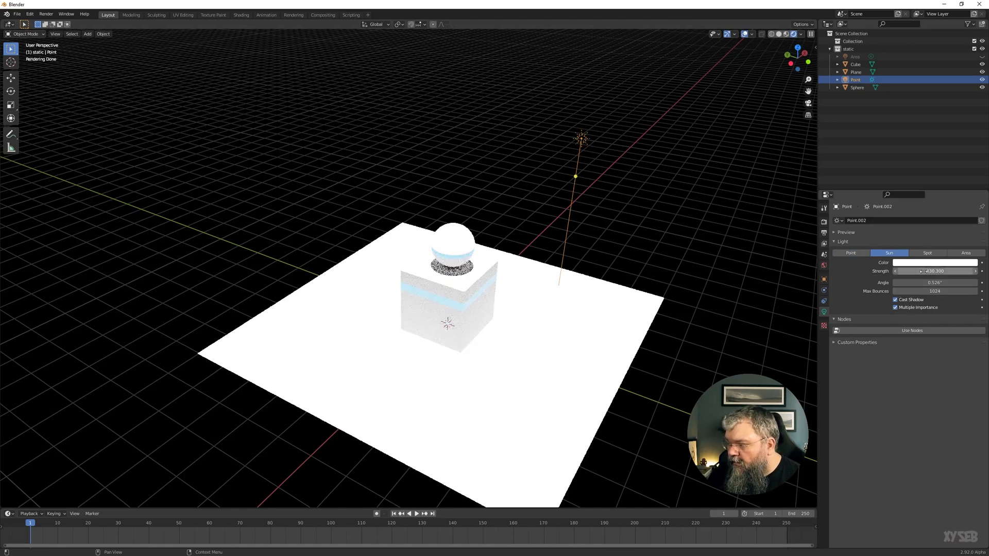
{"action": "left_click", "coordinate": [922, 271]}
{"action": "type", "text": "2"}
{"action": "key", "text": "Return"}
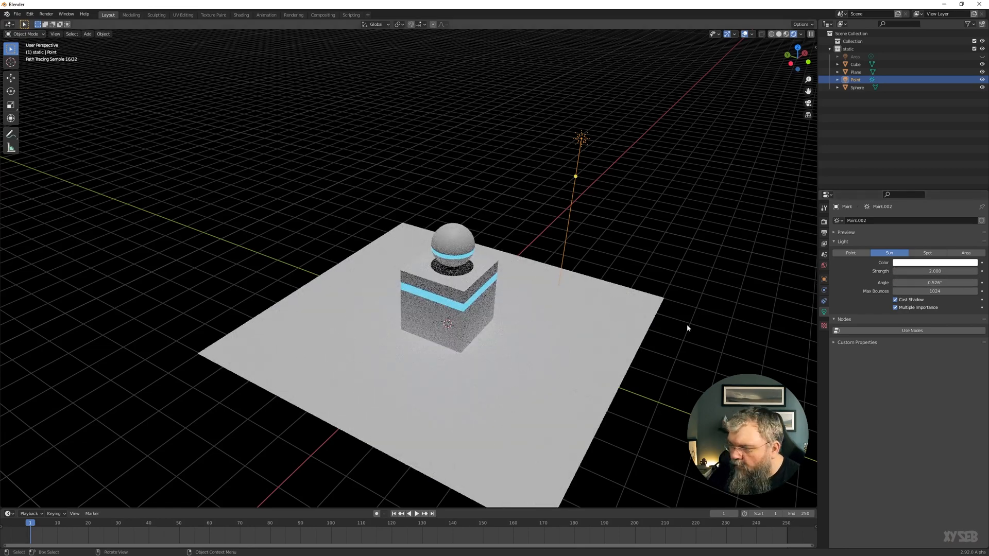
{"action": "key", "text": "r"}
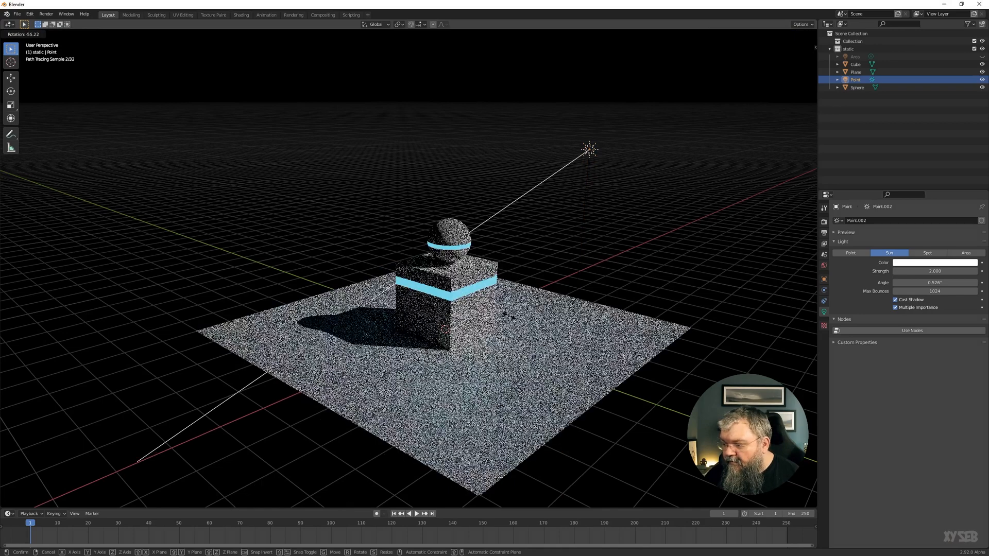
{"action": "left_click", "coordinate": [632, 294]}
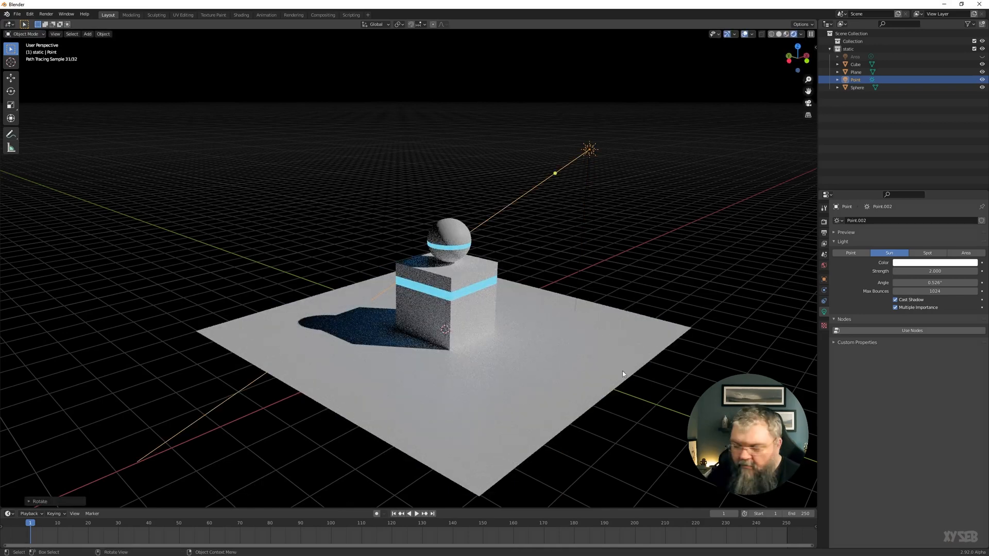
- Switch the light to Spot and then Area, and try the Portal option before disabling it again
{"action": "left_click", "coordinate": [925, 253]}
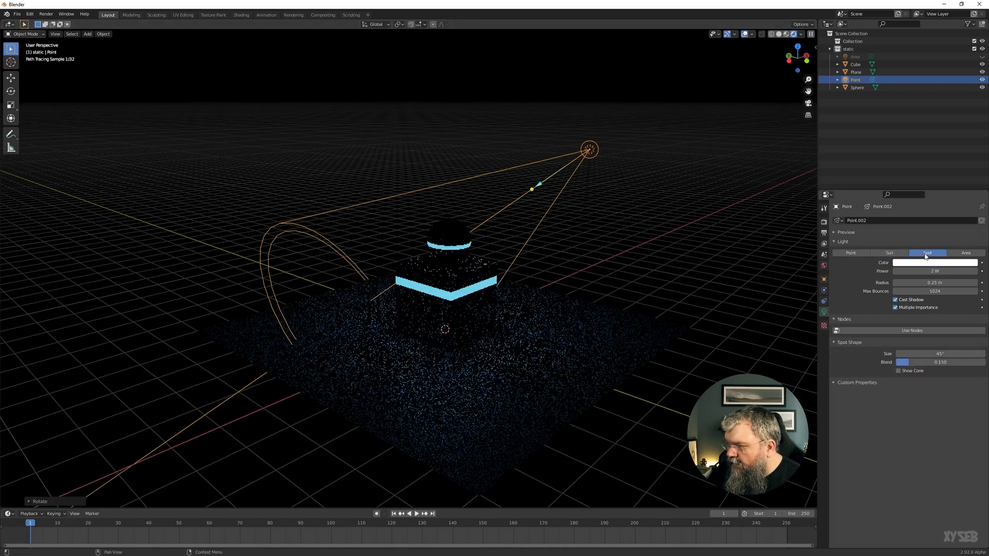
{"action": "left_click", "coordinate": [966, 252]}
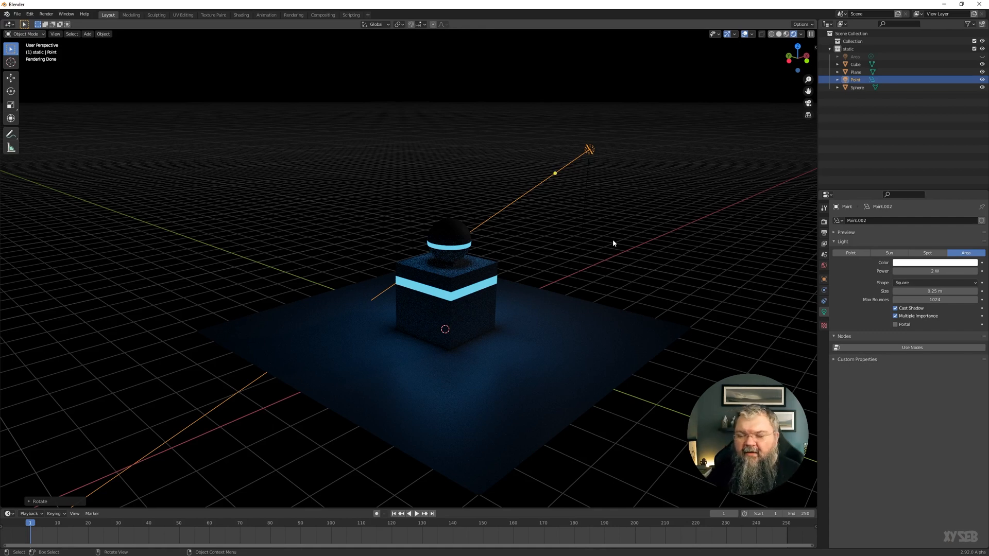
{"action": "left_click", "coordinate": [895, 325]}
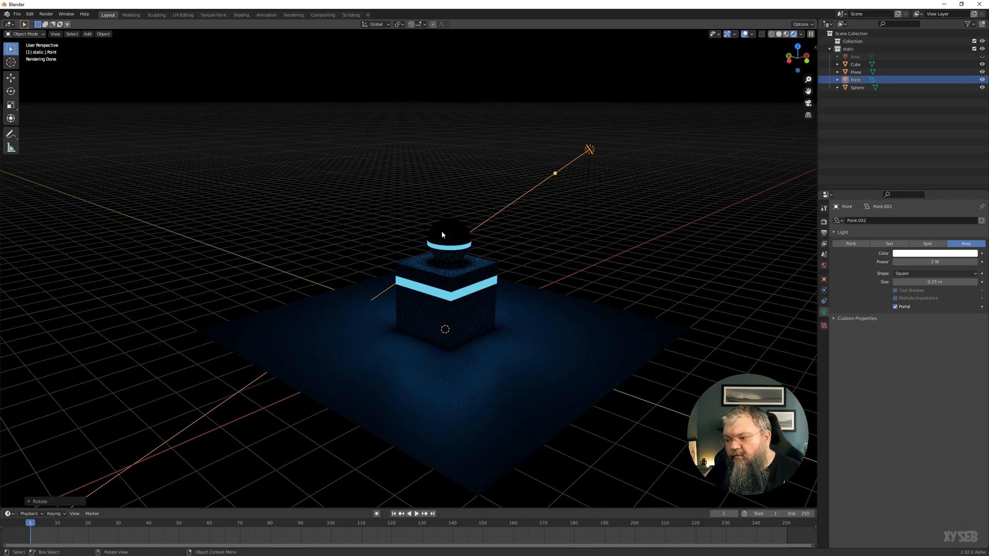
{"action": "middle_click_drag", "start_coordinate": [442, 235], "coordinate": [530, 234]}
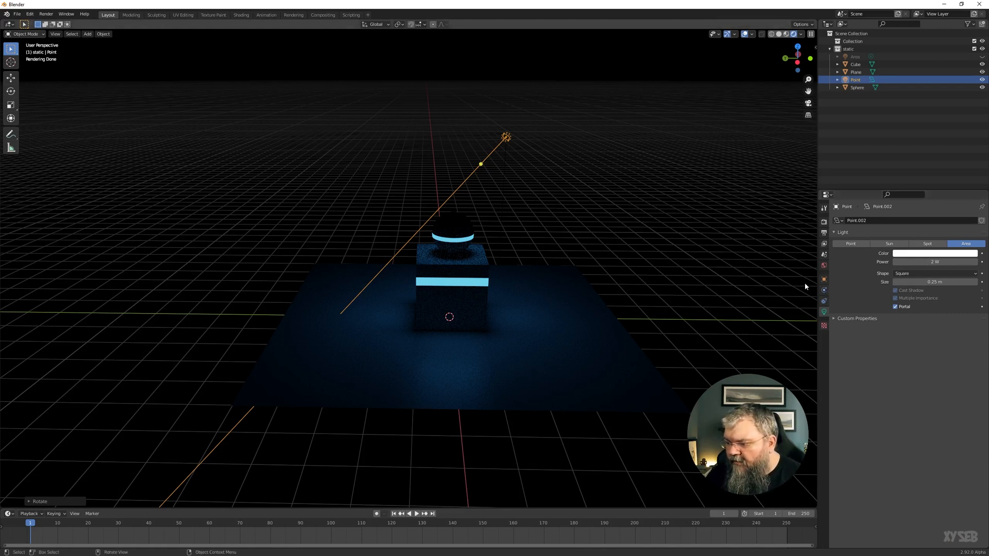
{"action": "left_click", "coordinate": [894, 308]}
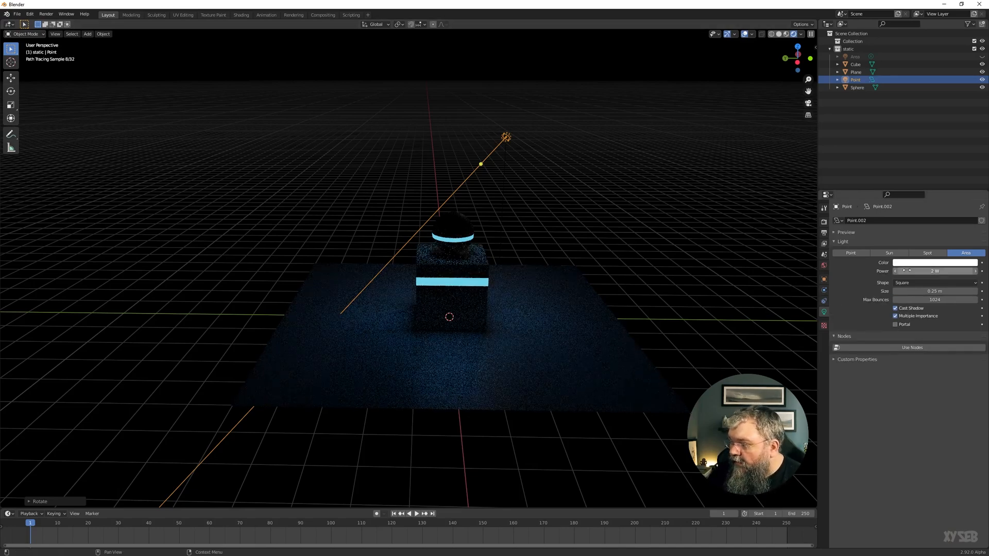
- Raise the area light's power to about 61.3 W, switch to the Shading workspace and enlarge the light to about 1.5 m
{"action": "left_click_drag", "start_coordinate": [934, 270], "coordinate": [961, 271]}
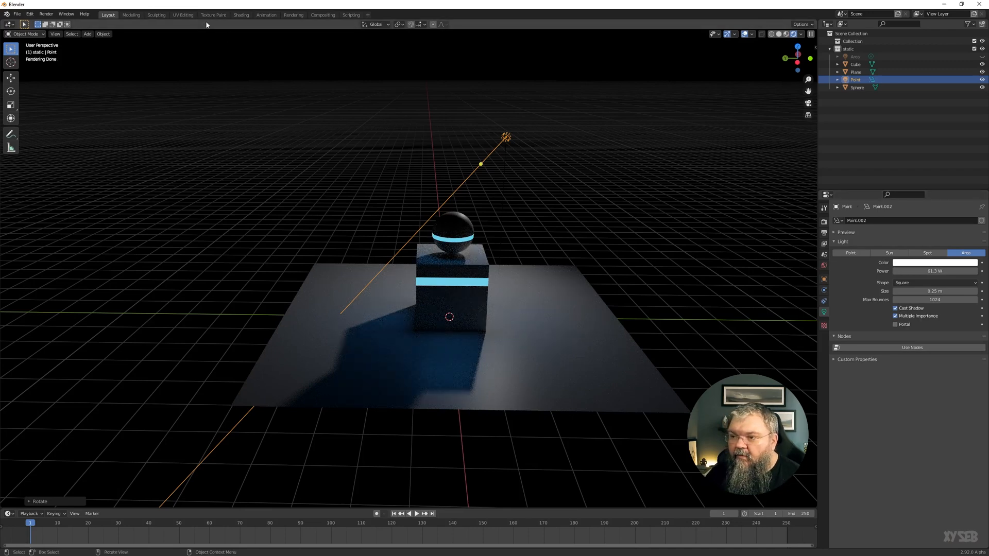
{"action": "left_click", "coordinate": [241, 15]}
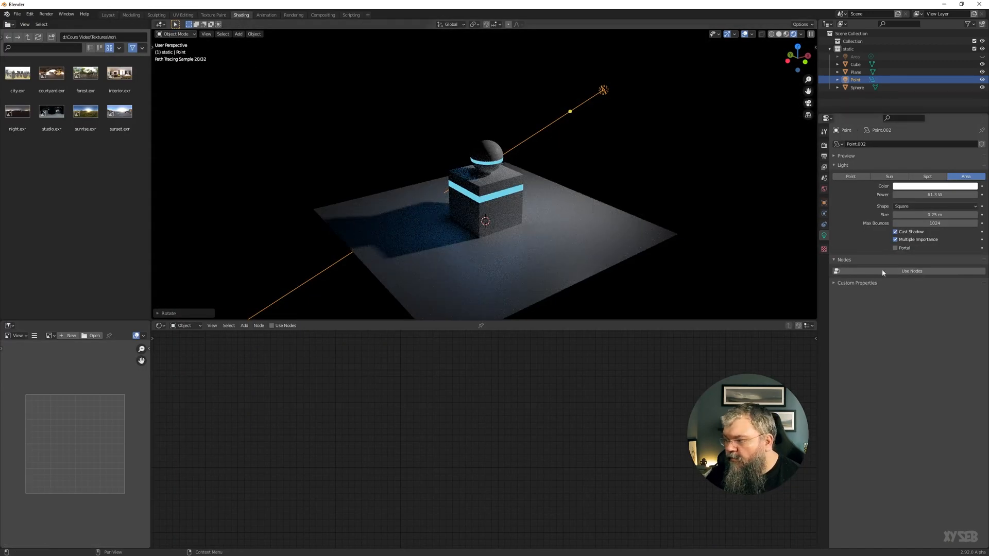
{"action": "middle_click_drag", "start_coordinate": [619, 165], "coordinate": [542, 175]}
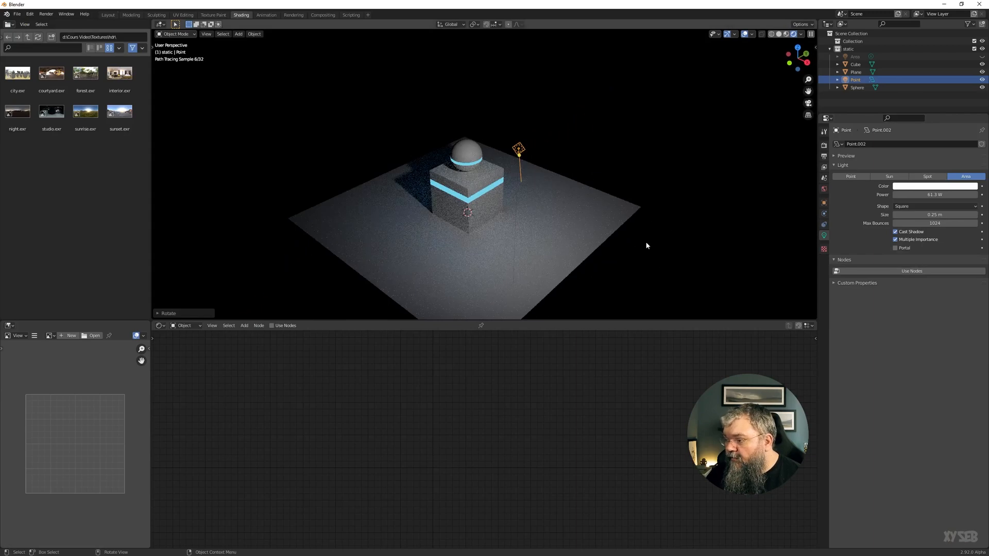
{"action": "left_click_drag", "start_coordinate": [919, 216], "coordinate": [963, 216]}
- Change the light back to Point, raise its power to about 339.5 W and examine the softened shadow around the cube
{"action": "left_click", "coordinate": [857, 177]}
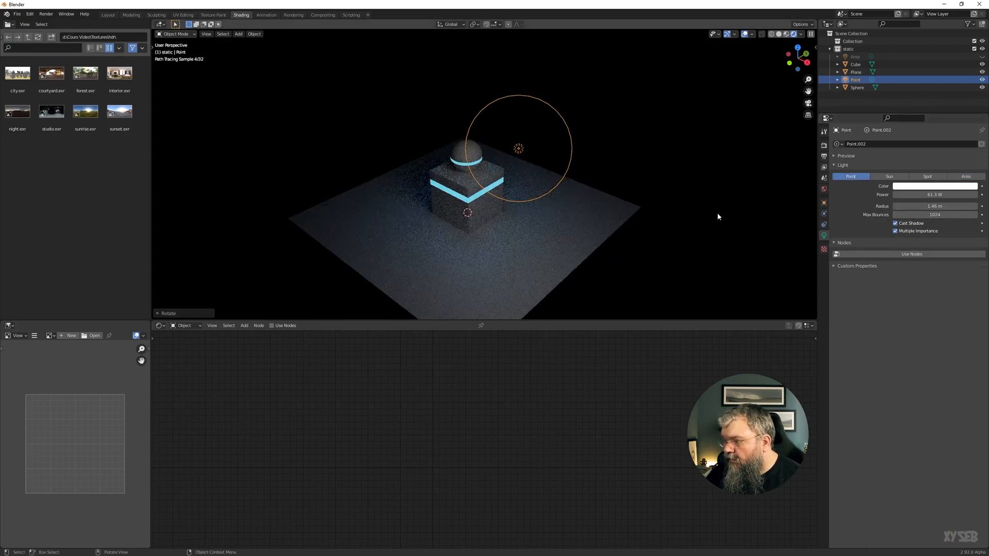
{"action": "middle_click_drag", "start_coordinate": [717, 212], "coordinate": [518, 199]}
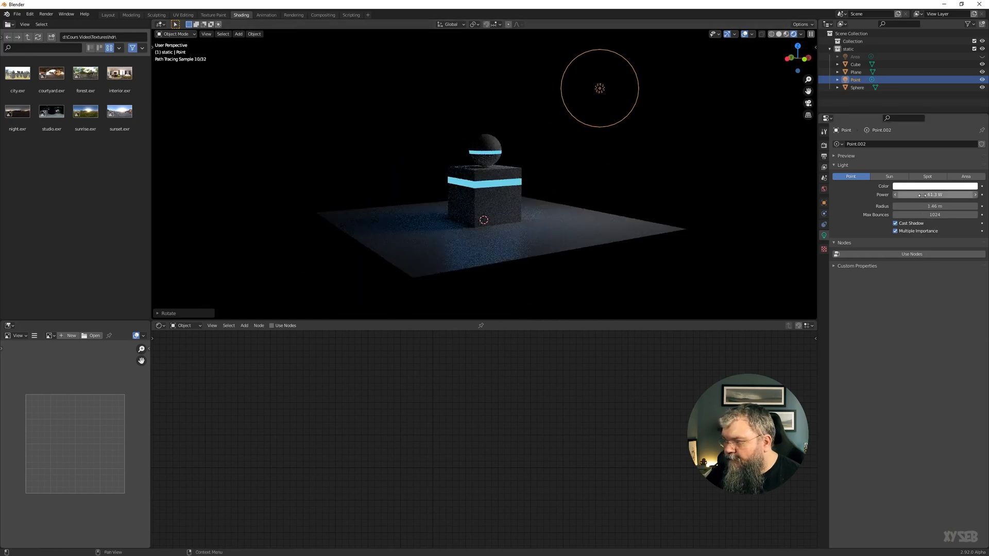
{"action": "left_click_drag", "start_coordinate": [921, 194], "coordinate": [953, 194]}
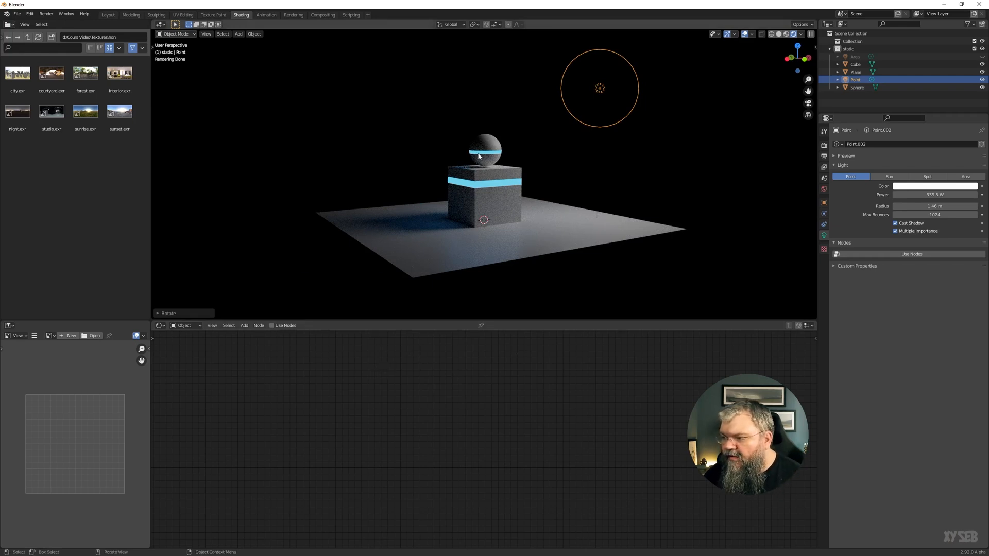
{"action": "middle_click_drag", "start_coordinate": [525, 252], "coordinate": [511, 190]}
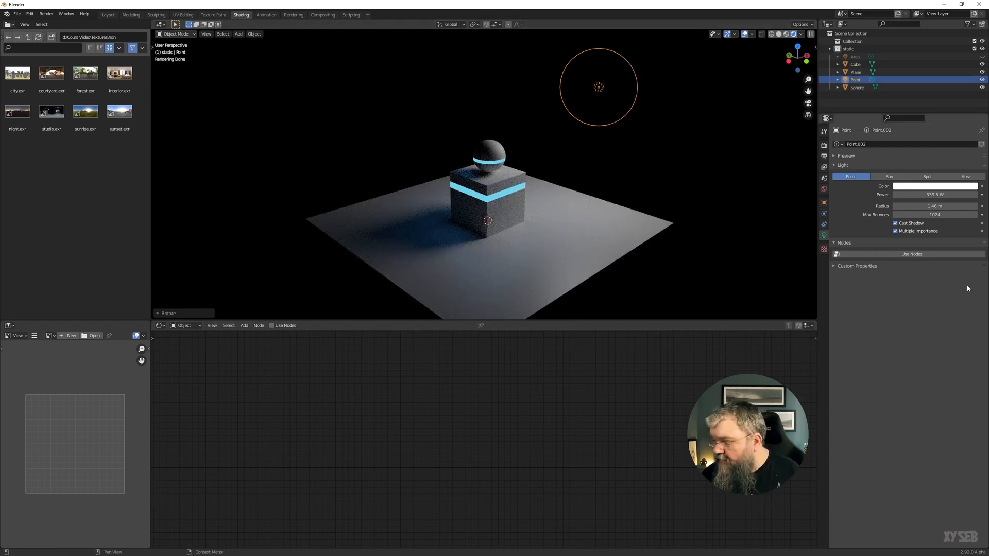
- Enable shader nodes for the point light and reposition its Emission node
{"action": "left_click", "coordinate": [926, 253]}
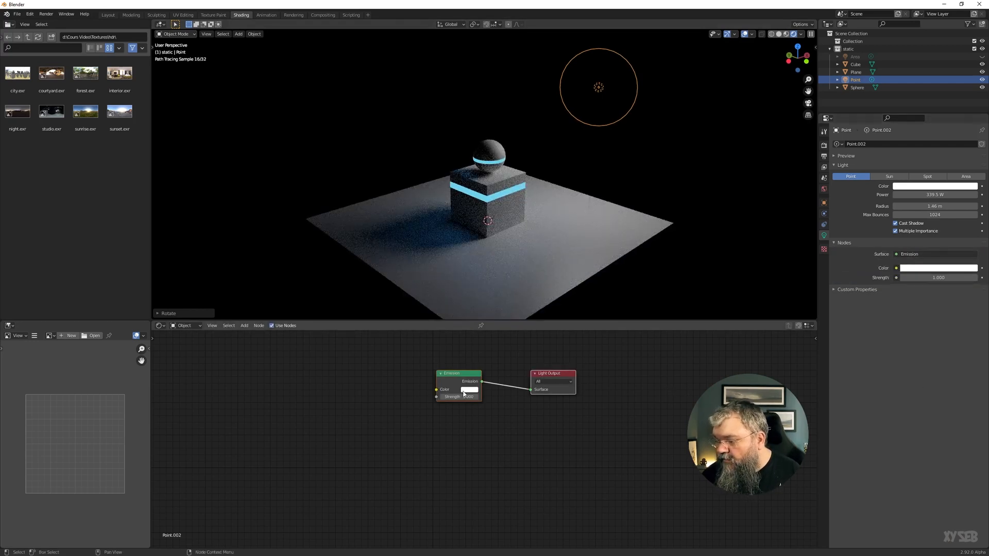
{"action": "mouse_move", "coordinate": [445, 382]}
{"action": "left_mouse_down"}
{"action": "mouse_move", "coordinate": [454, 401]}
{"action": "mouse_move", "coordinate": [457, 378]}
{"action": "left_mouse_up"}
{"action": "left_click", "coordinate": [473, 413]}
- Inspect the cube's emissive material nodes and browse the available shader nodes without adding one
{"action": "left_click", "coordinate": [456, 198]}
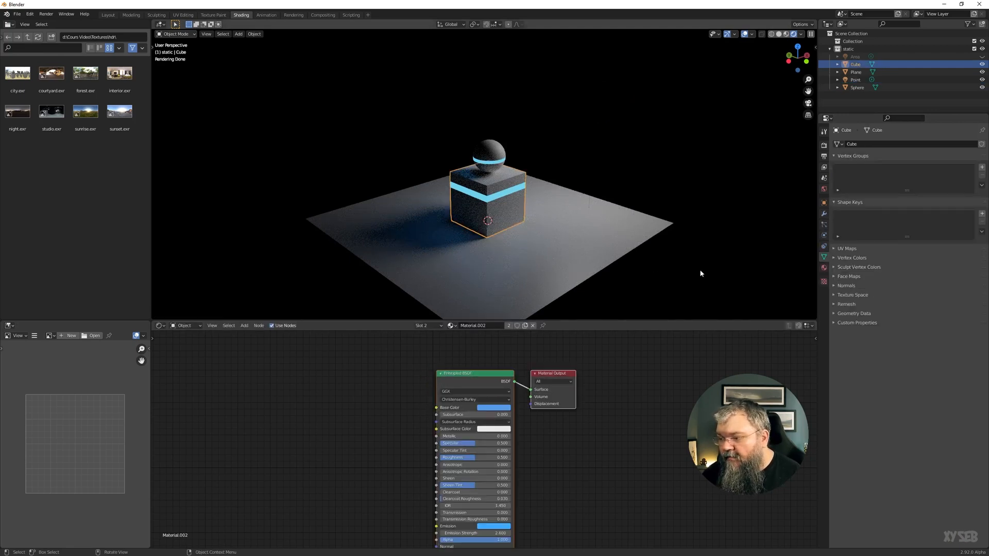
{"action": "middle_click_drag", "start_coordinate": [371, 413], "coordinate": [364, 384]}
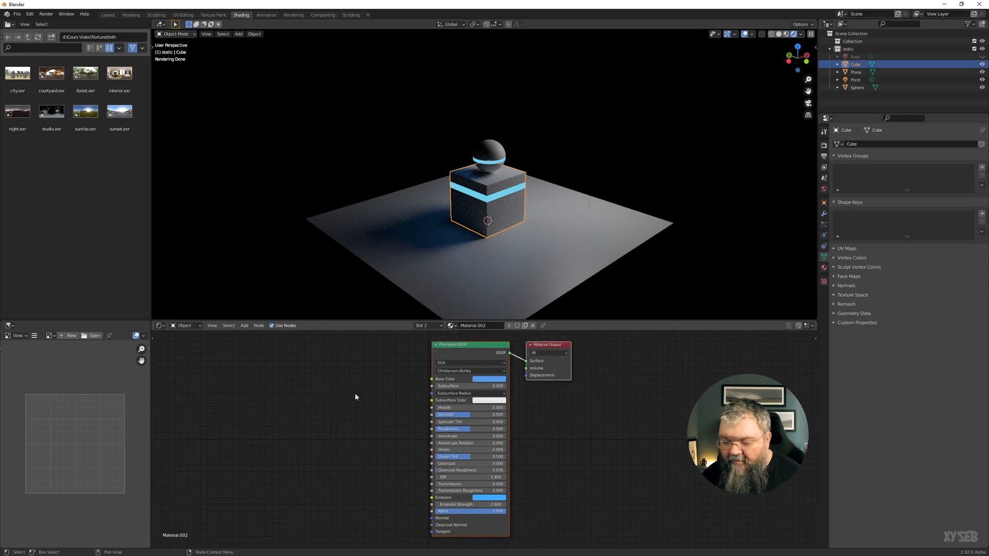
{"action": "key", "text": "shift+a"}
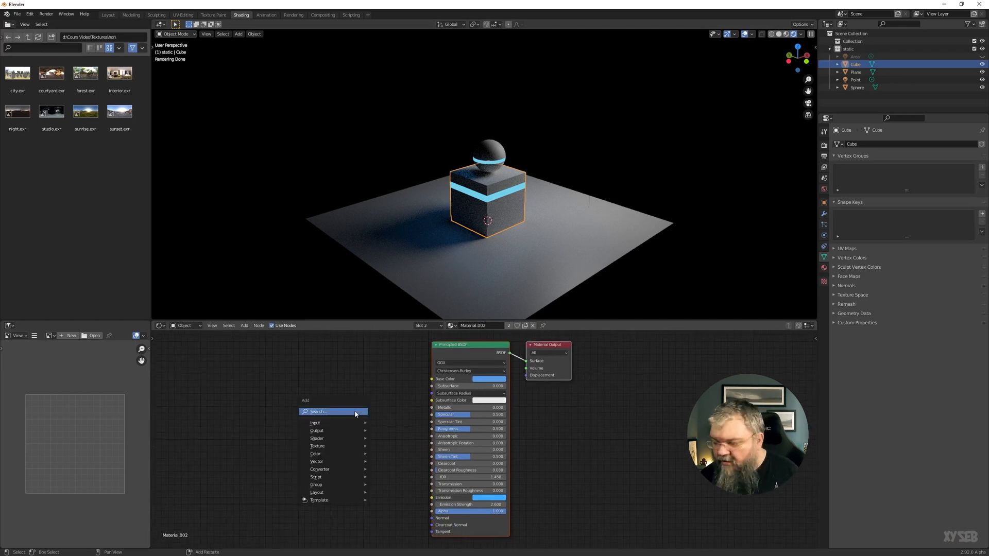
{"action": "mouse_move", "coordinate": [331, 439]}
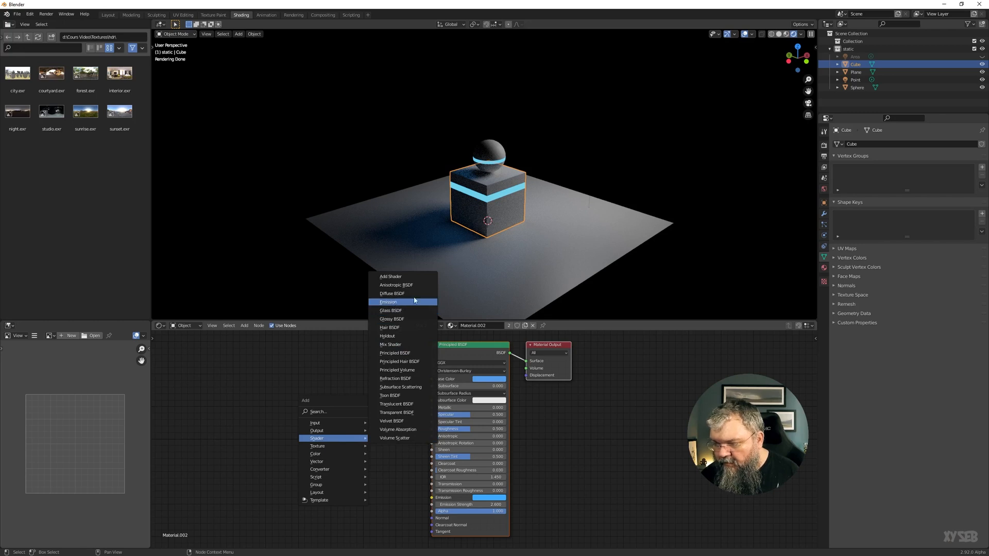
{"action": "left_click", "coordinate": [495, 203]}
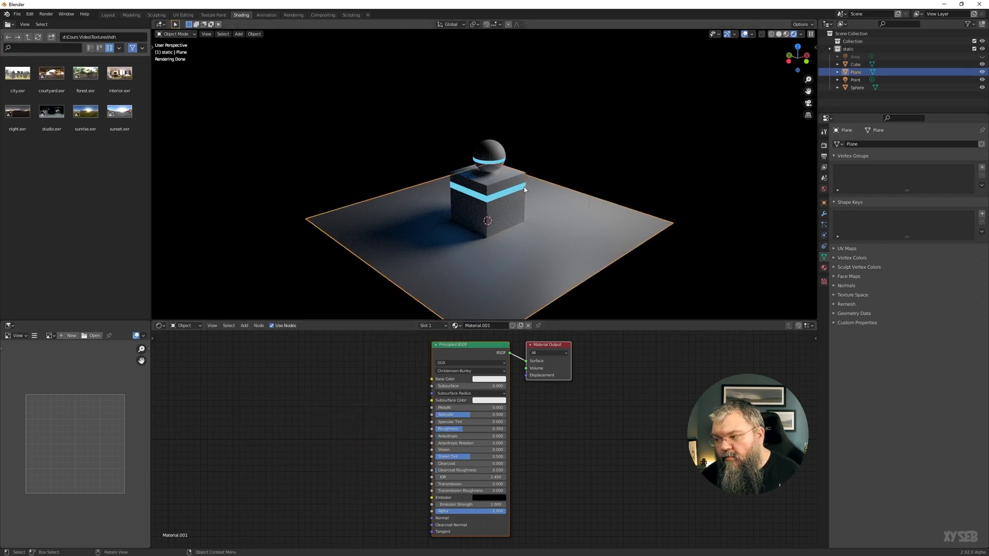
{"action": "left_click_drag", "start_coordinate": [579, 94], "coordinate": [638, 150]}
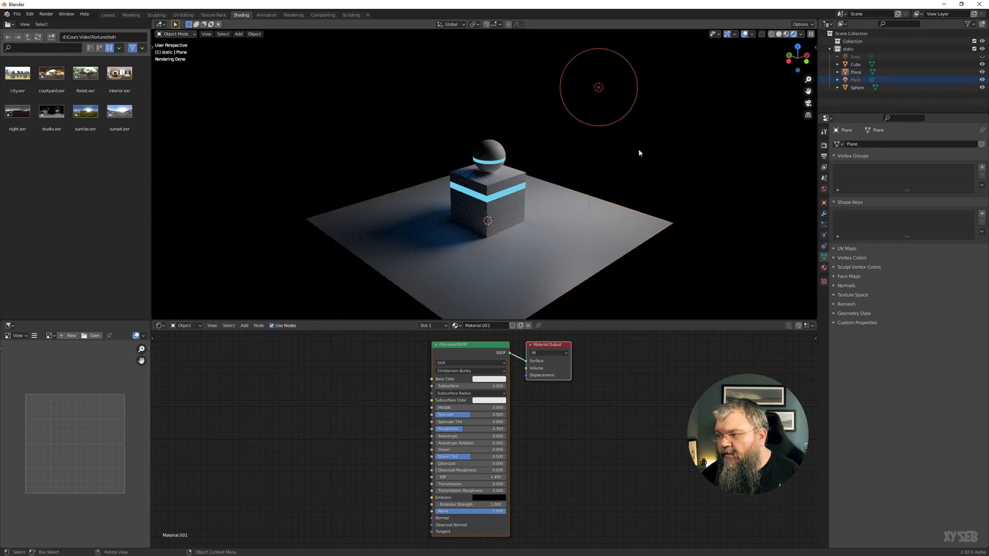
- Select the point light and add a Light Path node to its node tree, placed well before the Emission node
{"action": "left_click", "coordinate": [597, 87]}
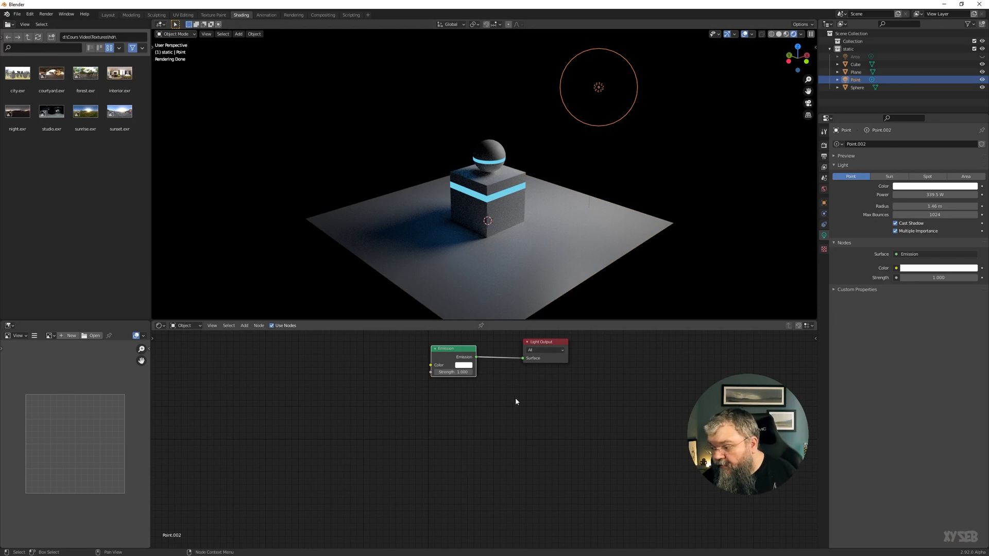
{"action": "middle_click_drag", "start_coordinate": [511, 375], "coordinate": [507, 398]}
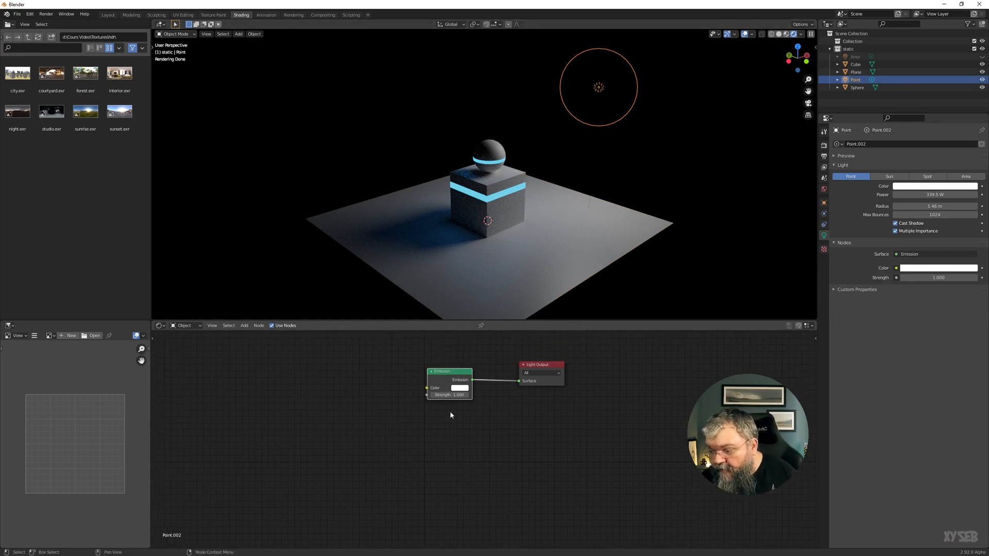
{"action": "middle_click_drag", "start_coordinate": [409, 389], "coordinate": [488, 398]}
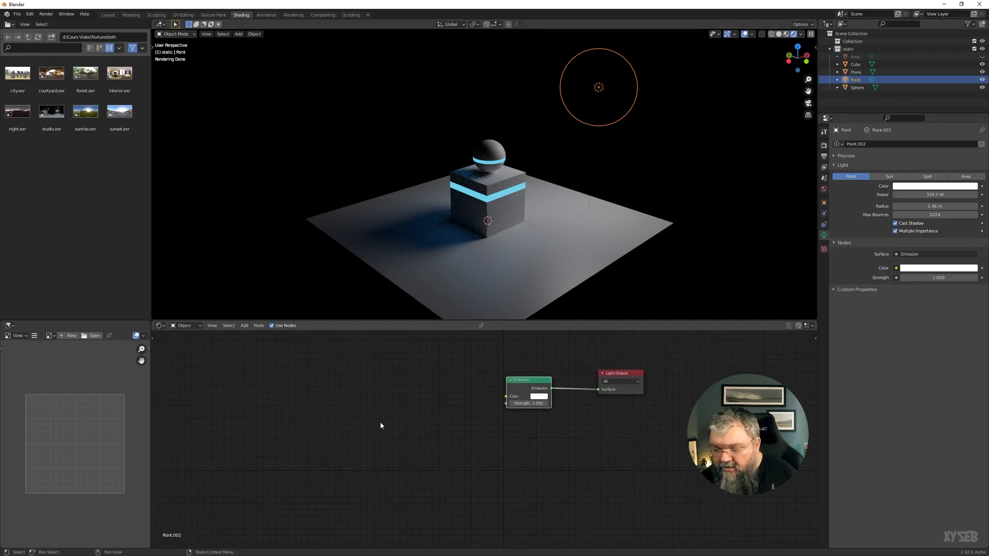
{"action": "key", "text": "shift+a"}
{"action": "mouse_move", "coordinate": [379, 435]}
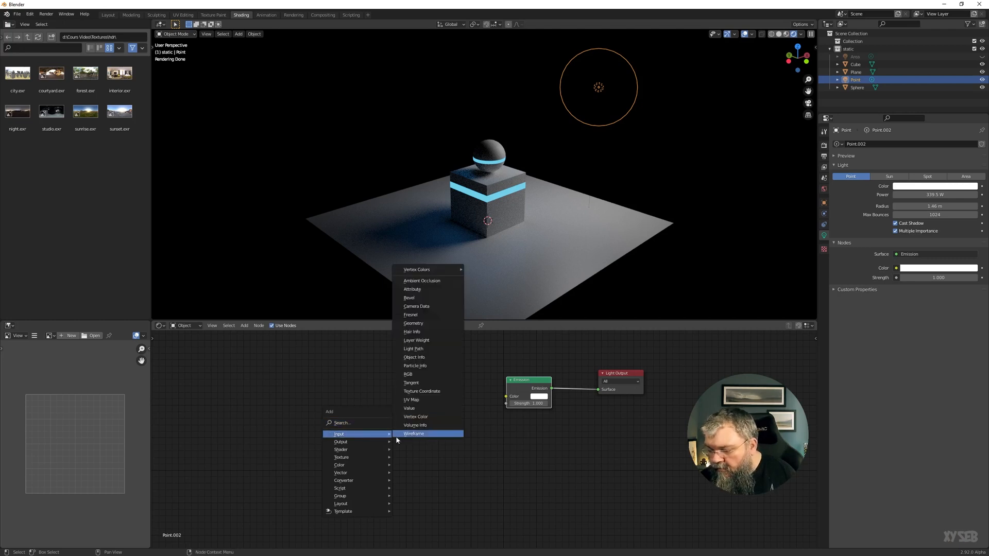
{"action": "left_click", "coordinate": [423, 351]}
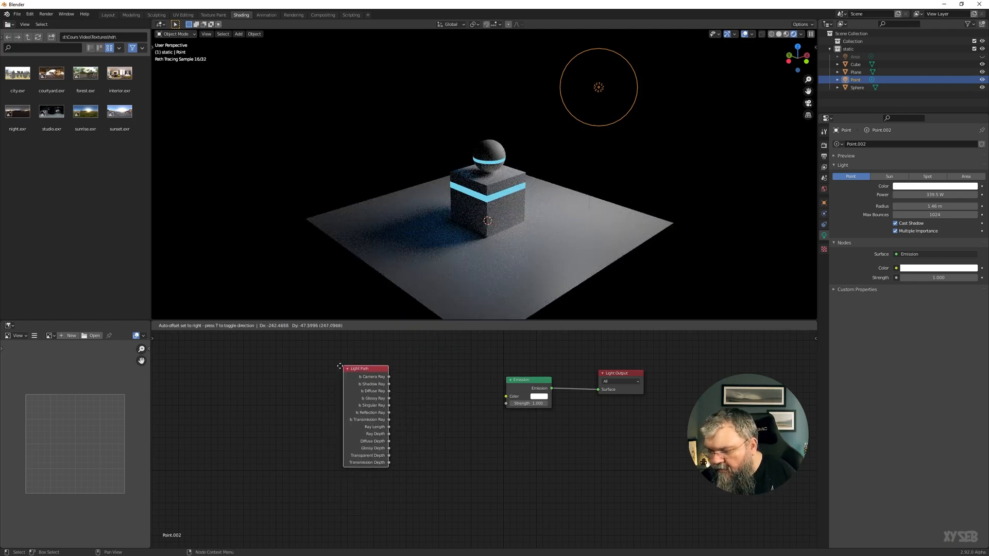
{"action": "left_click", "coordinate": [288, 364]}
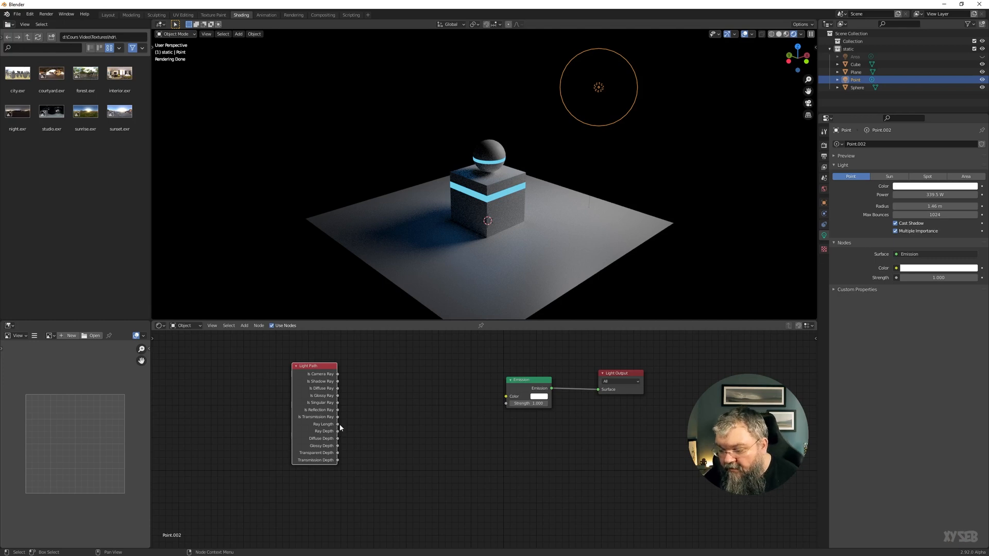
- Add a Math node beside the Light Path node and feed Ray Length into its first value
{"action": "key", "text": "shift+a"}
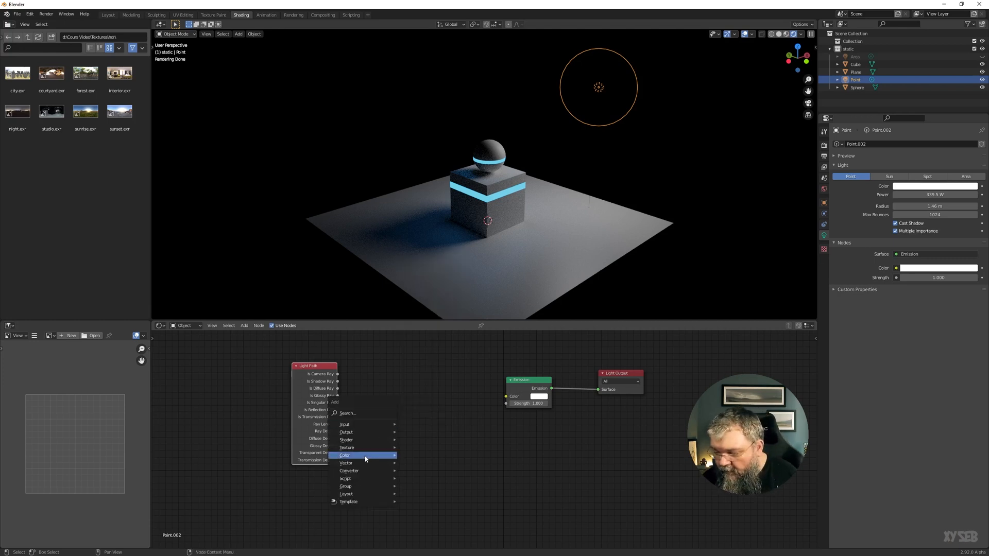
{"action": "mouse_move", "coordinate": [358, 471]}
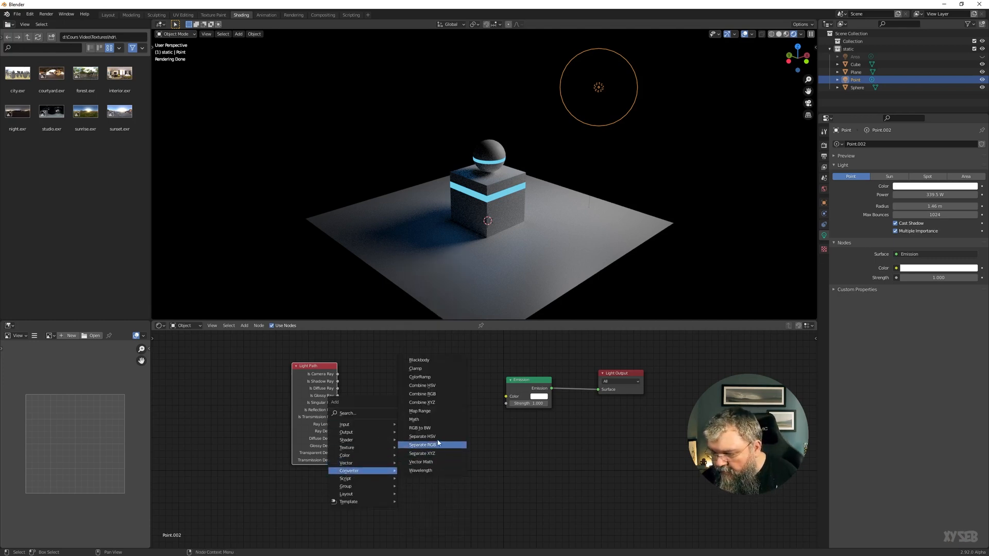
{"action": "left_click", "coordinate": [414, 420]}
{"action": "left_click", "coordinate": [338, 448]}
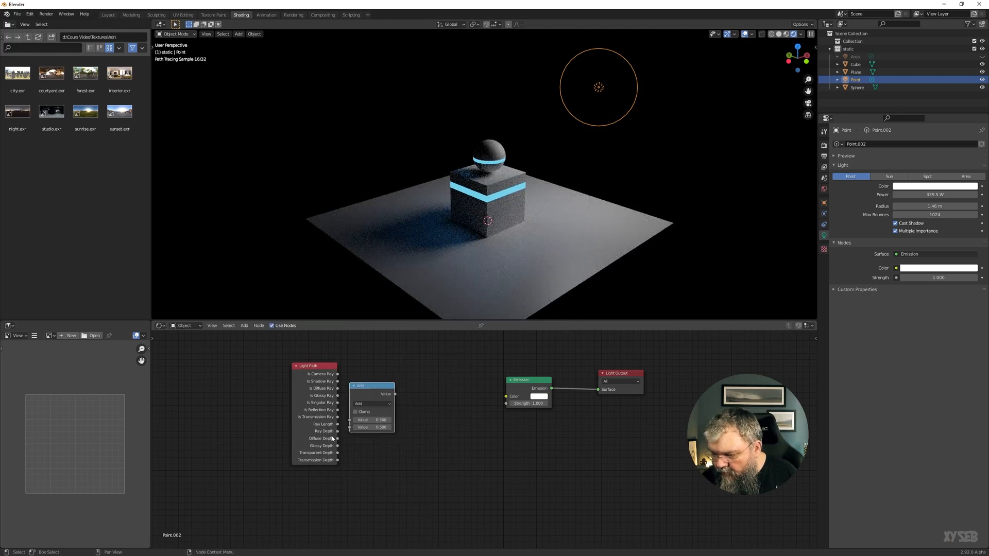
{"action": "left_click_drag", "start_coordinate": [337, 423], "coordinate": [350, 420]}
- Switch the Math node's operation to Divide and set its second value to 10
{"action": "left_click", "coordinate": [375, 405]}
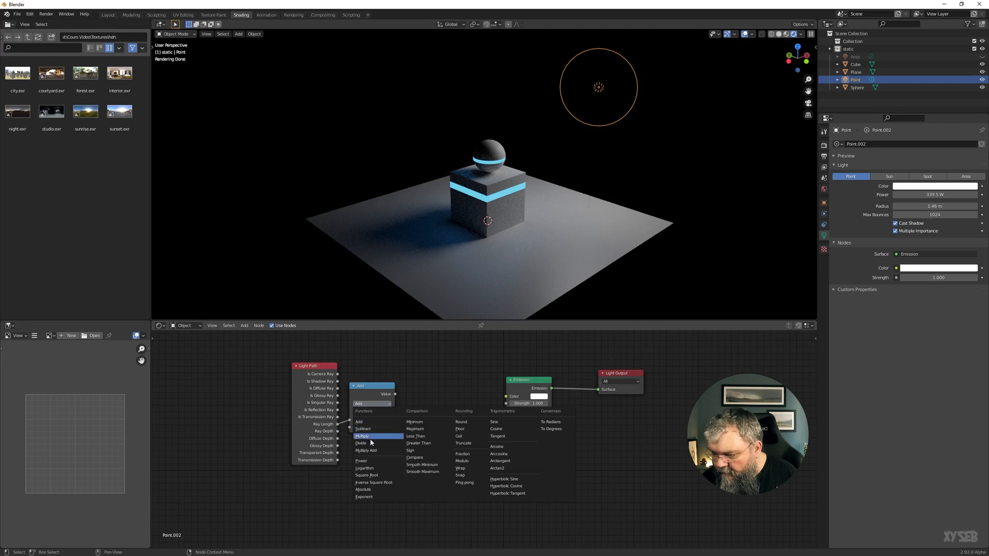
{"action": "left_click", "coordinate": [370, 442]}
{"action": "left_click", "coordinate": [378, 427]}
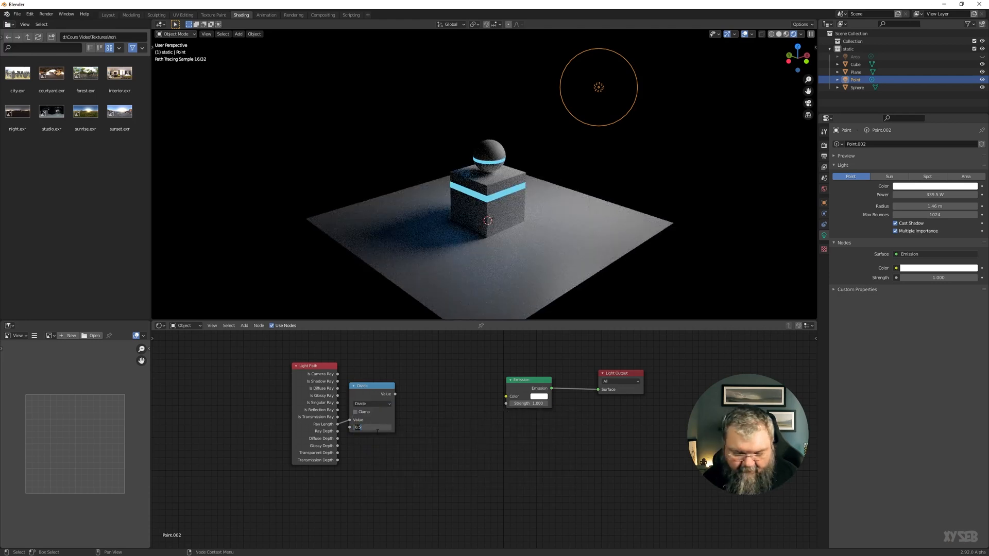
{"action": "type", "text": "10"}
{"action": "key", "text": "Return"}
- Link the Divide result to the Emission node's Color input and reposition both nodes to leave a gap between them
{"action": "left_click_drag", "start_coordinate": [365, 397], "coordinate": [506, 396]}
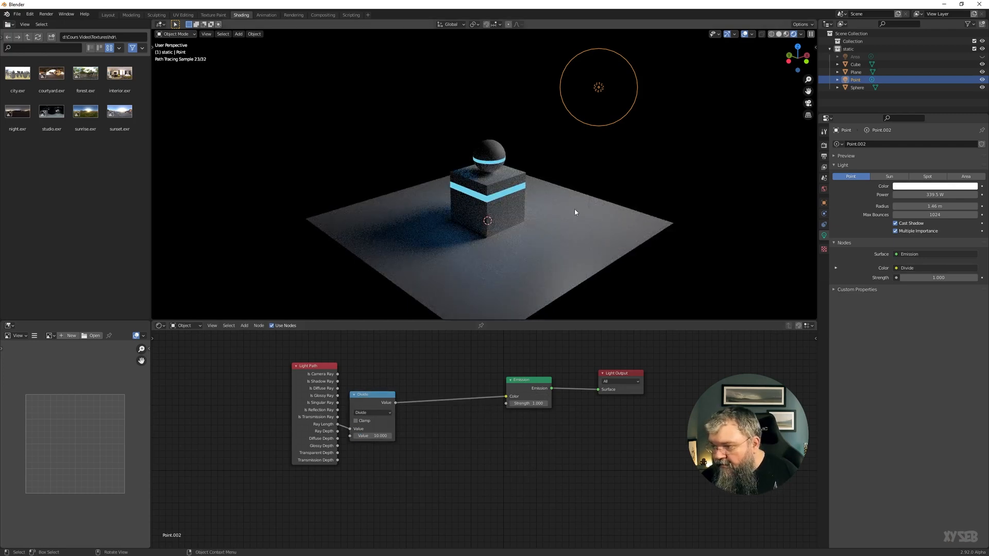
{"action": "left_click_drag", "start_coordinate": [536, 382], "coordinate": [555, 379]}
{"action": "left_click_drag", "start_coordinate": [366, 404], "coordinate": [367, 390]}
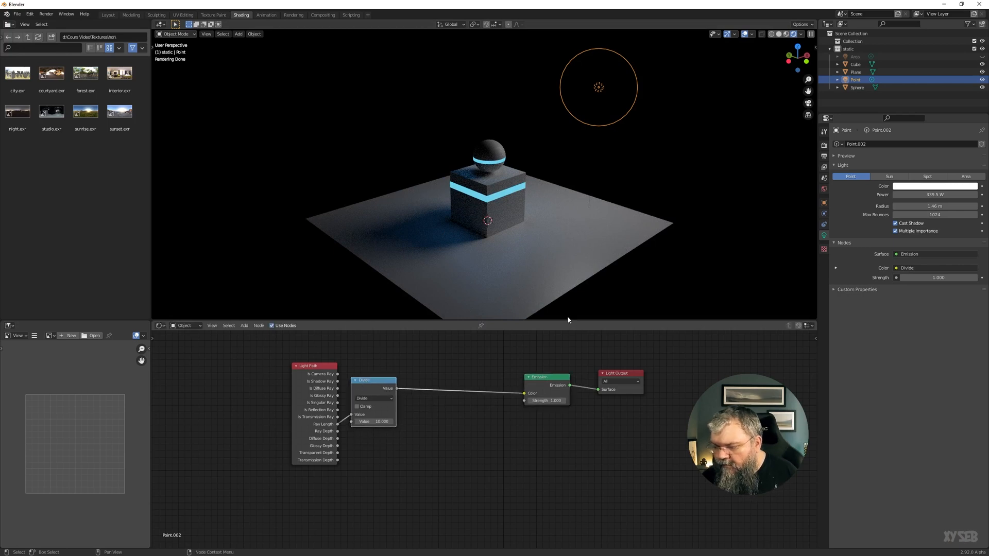
- Insert a ColorRamp between the Divide and Emission nodes, moving its black stop to about 0.514 and its white stop slightly inward
{"action": "key", "text": "shift+a"}
{"action": "mouse_move", "coordinate": [427, 467]}
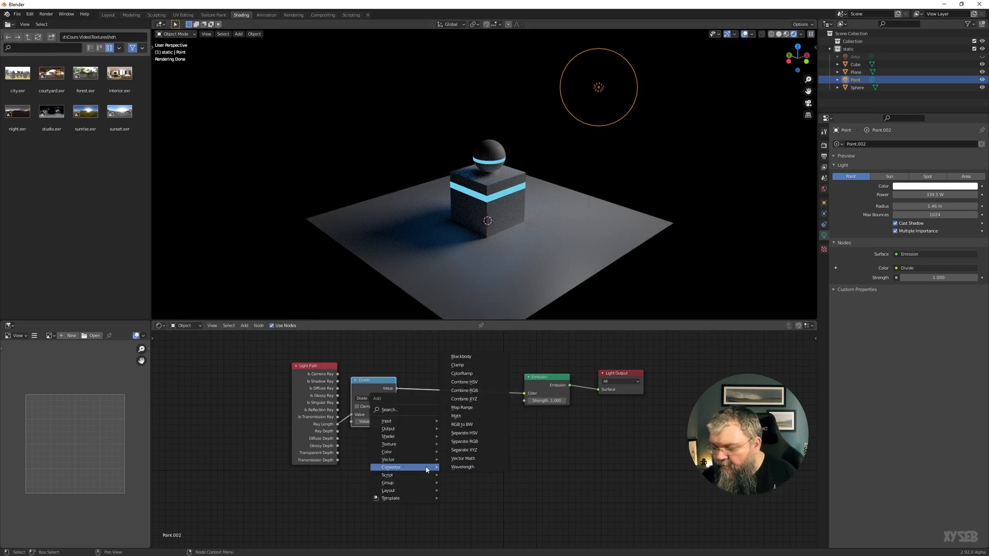
{"action": "mouse_move", "coordinate": [411, 445]}
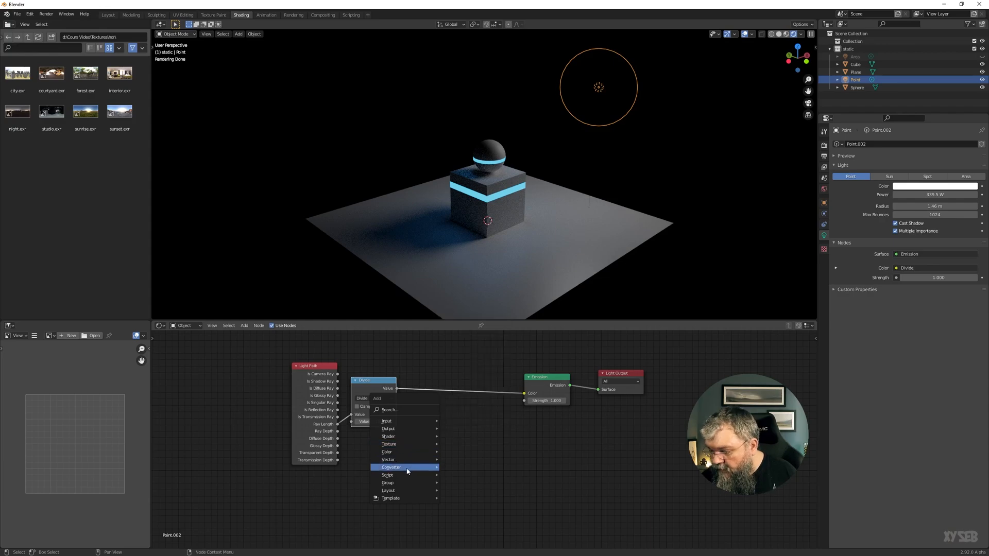
{"action": "mouse_move", "coordinate": [391, 467]}
{"action": "left_click", "coordinate": [466, 375]}
{"action": "left_click", "coordinate": [404, 376]}
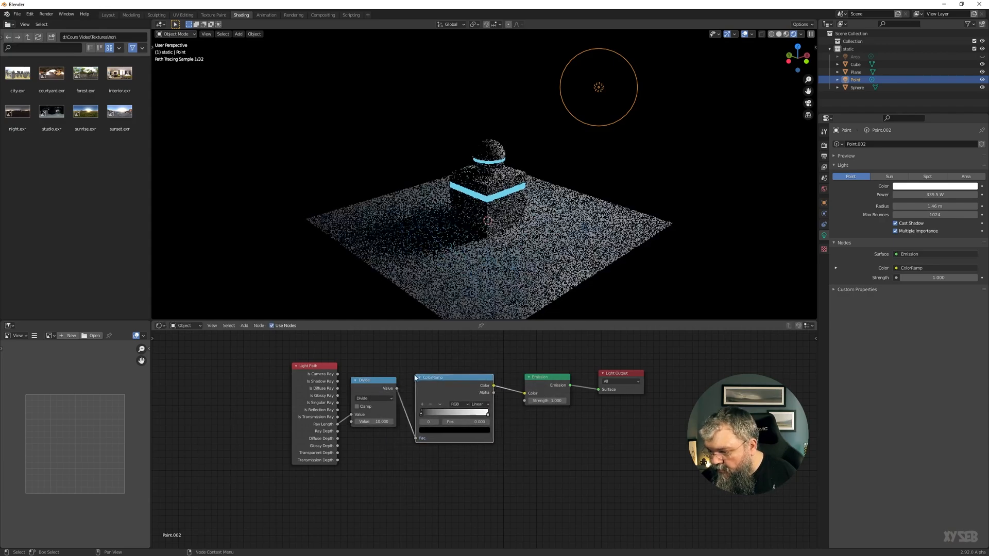
{"action": "left_click_drag", "start_coordinate": [495, 417], "coordinate": [438, 380]}
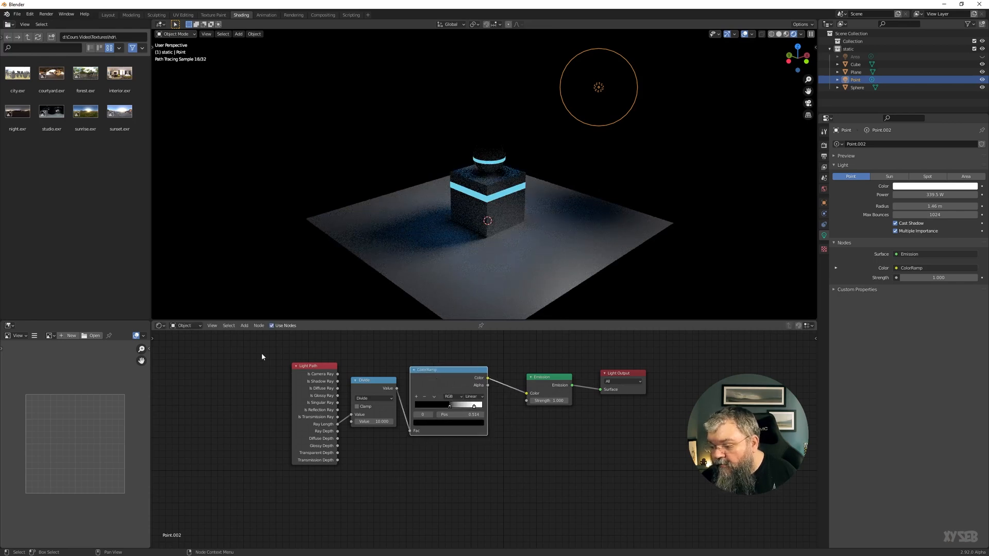
- Shift the Light Path, Divide and ColorRamp nodes together, farther away from the Emission node
{"action": "left_click_drag", "start_coordinate": [261, 354], "coordinate": [423, 456]}
{"action": "left_click_drag", "start_coordinate": [444, 386], "coordinate": [326, 387]}
{"action": "left_click", "coordinate": [377, 421]}
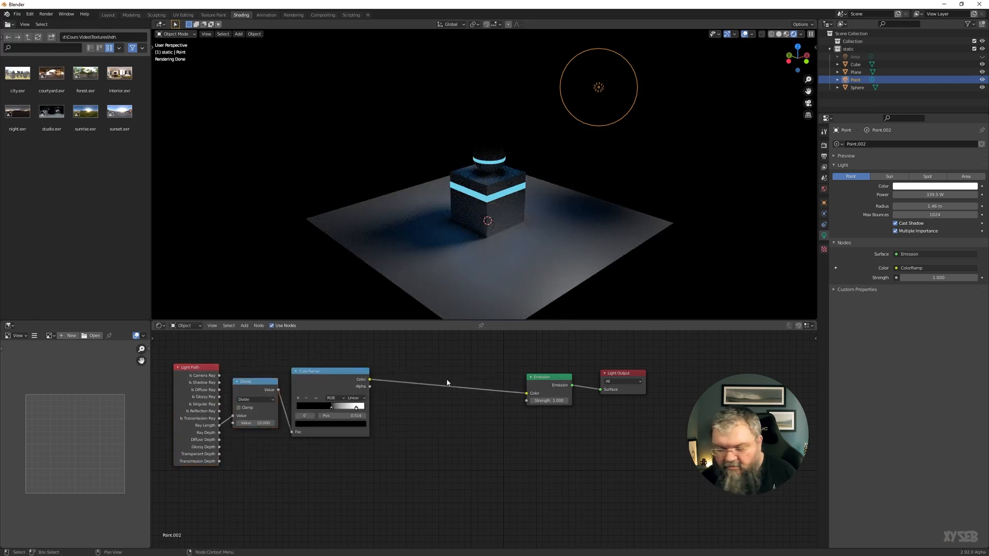
- Add a MixRGB node before Emission, driving its Fac with the ColorRamp color and sending its output to the Emission color
{"action": "key", "text": "shift+a"}
{"action": "mouse_move", "coordinate": [420, 371]}
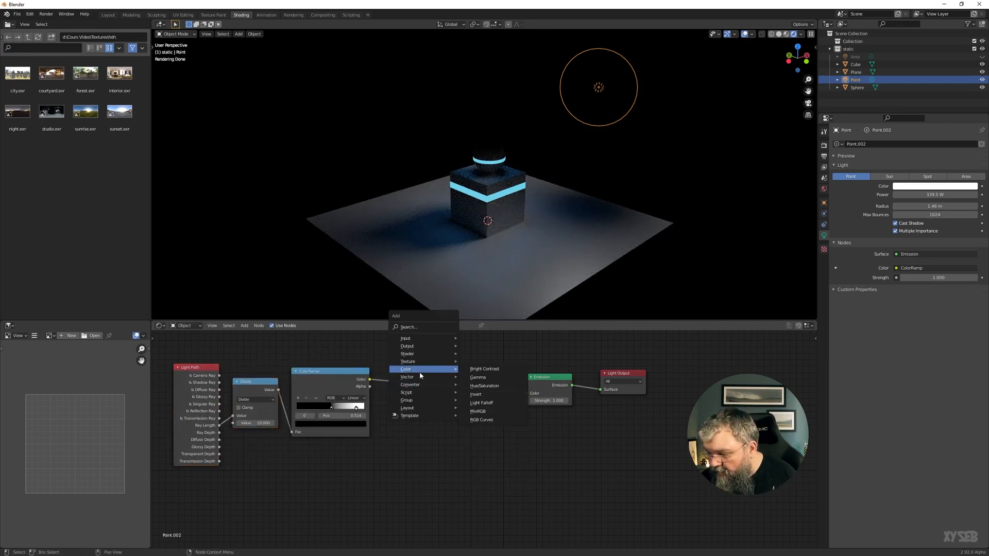
{"action": "left_click", "coordinate": [484, 411]}
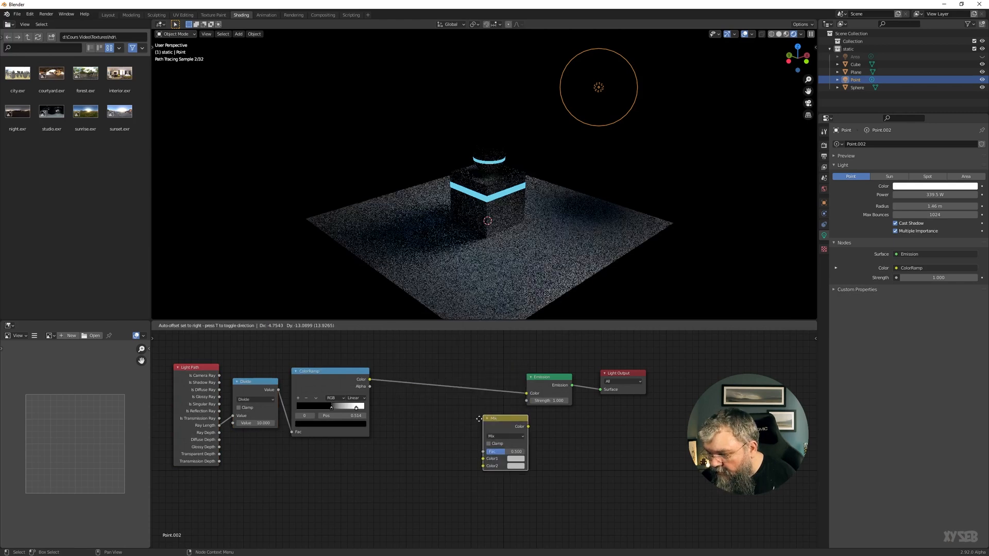
{"action": "left_click", "coordinate": [452, 405]}
{"action": "left_click_drag", "start_coordinate": [369, 382], "coordinate": [425, 437]}
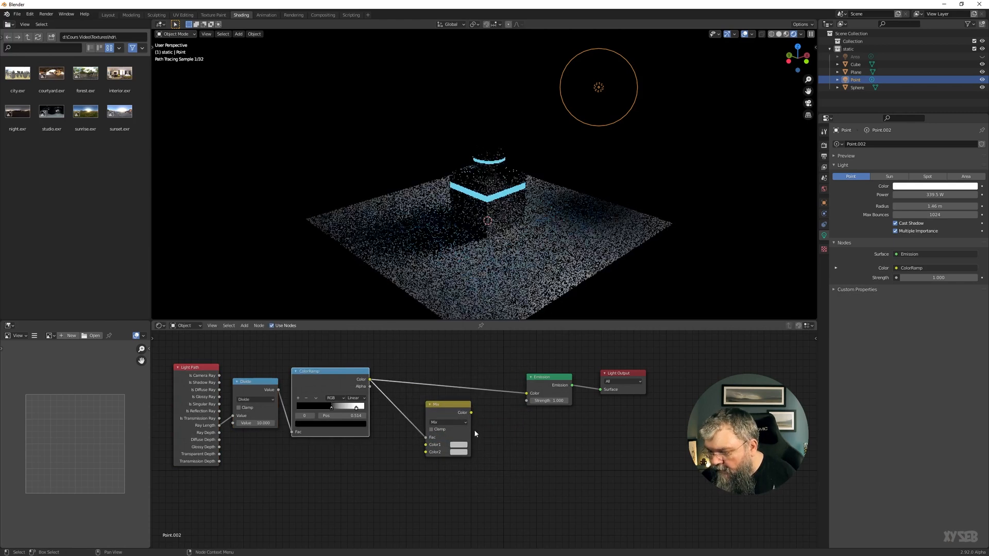
{"action": "left_click_drag", "start_coordinate": [470, 412], "coordinate": [444, 386]}
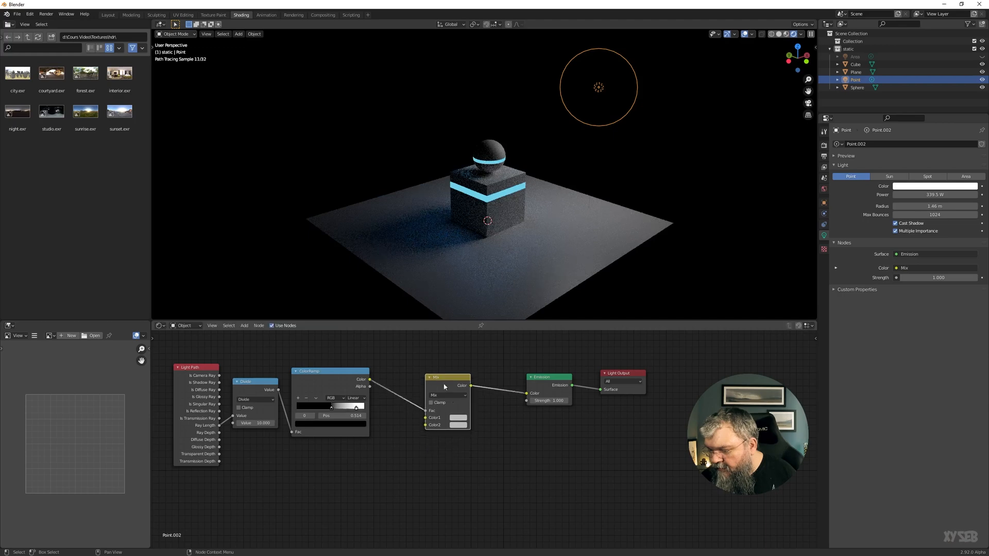
- Set the Mix node's Color1 to a saturated blue and Color2 to yellow-green
{"action": "left_click", "coordinate": [456, 418]}
{"action": "left_click", "coordinate": [489, 328]}
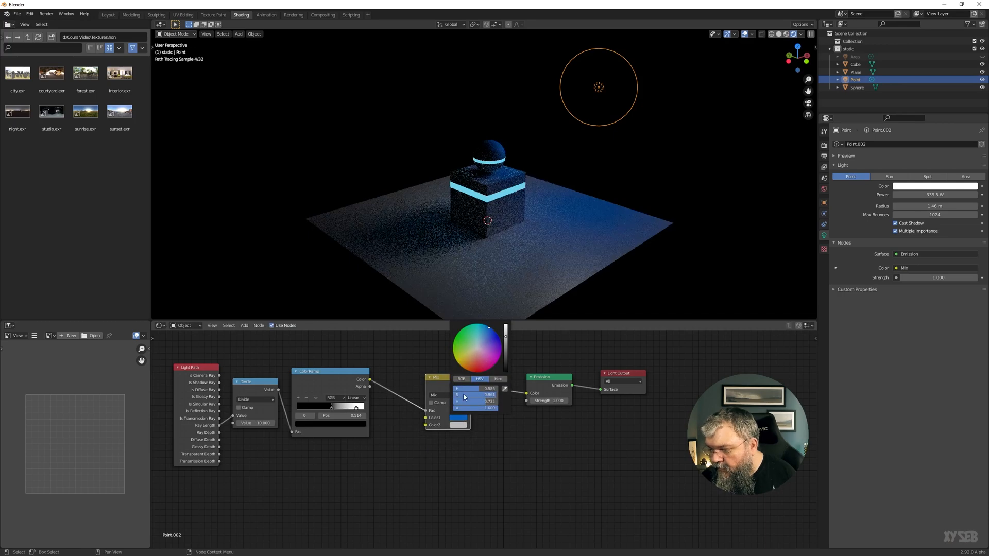
{"action": "left_click", "coordinate": [456, 425]}
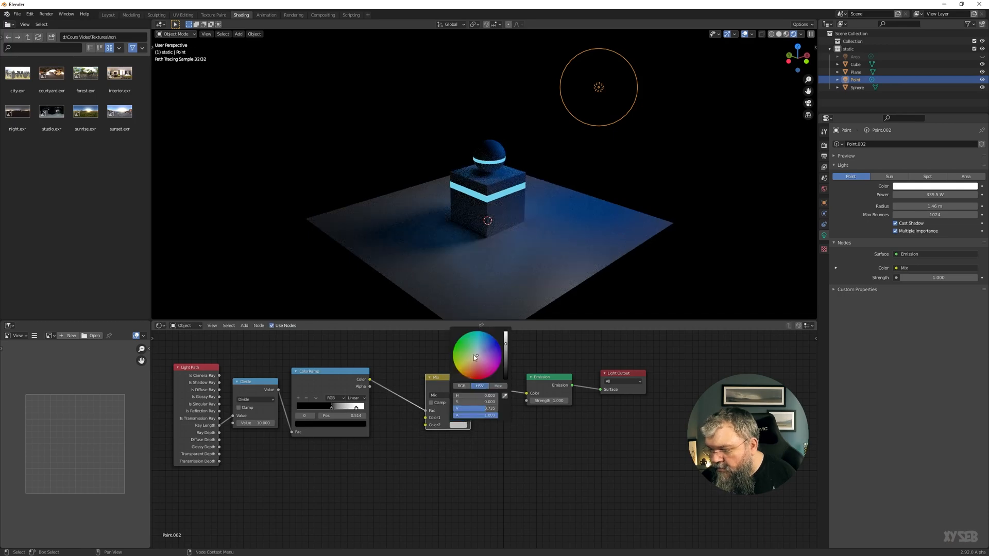
{"action": "left_click", "coordinate": [477, 359]}
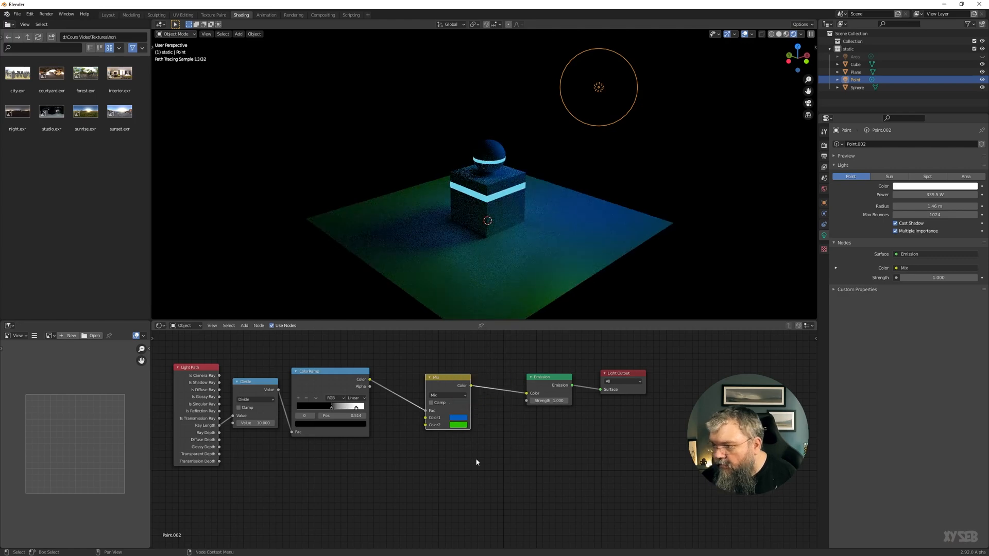
{"action": "left_click", "coordinate": [458, 425]}
{"action": "left_click", "coordinate": [454, 363]}
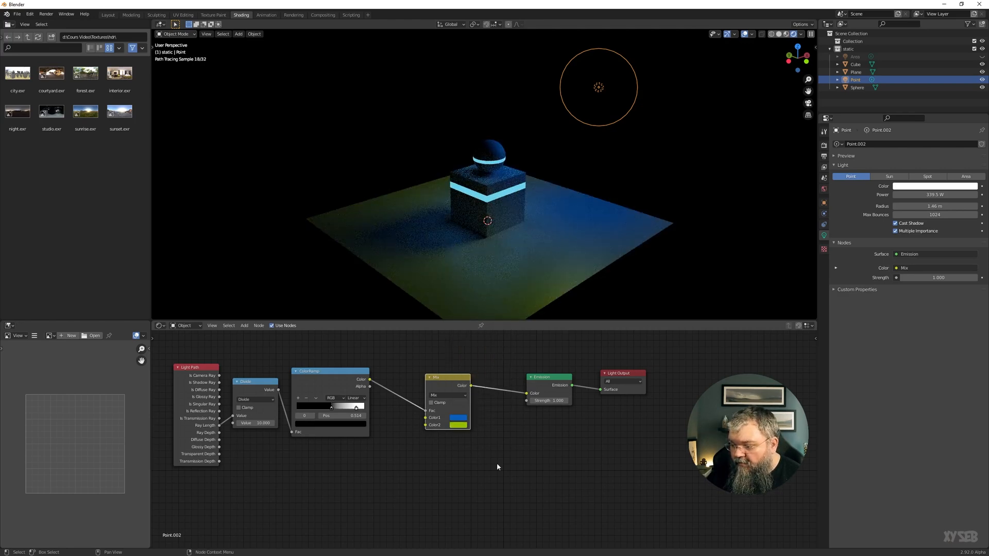
- Raise the Emission strength to 5.4 and move the point light down closer to the ground plane
{"action": "left_click_drag", "start_coordinate": [548, 401], "coordinate": [629, 401]}
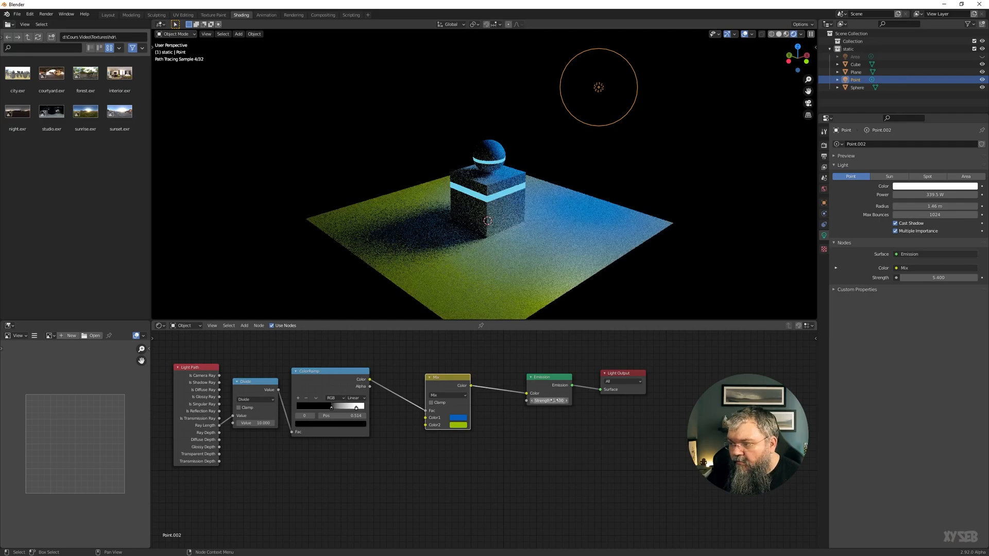
{"action": "key", "text": "g"}
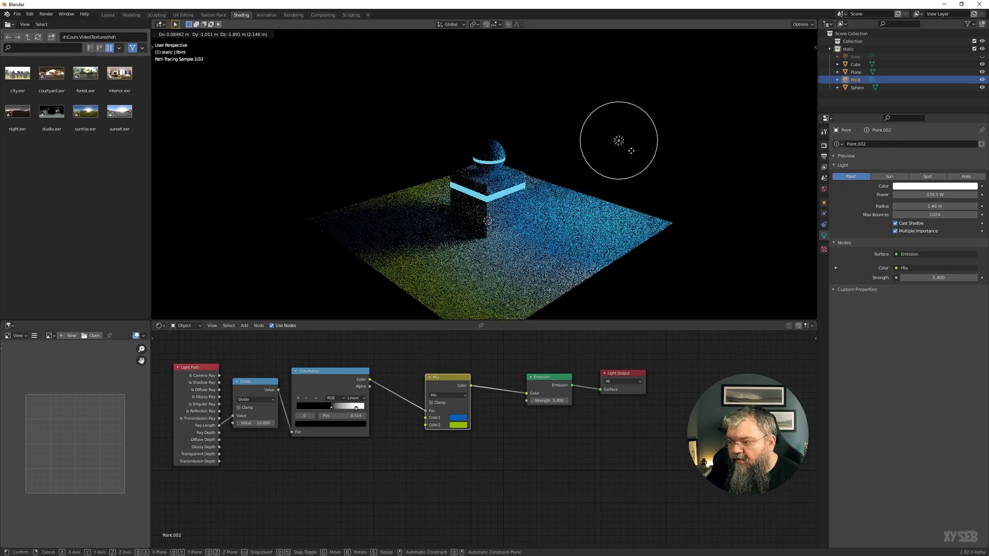
{"action": "left_click", "coordinate": [624, 141]}
{"action": "middle_click_drag", "start_coordinate": [595, 240], "coordinate": [547, 230]}
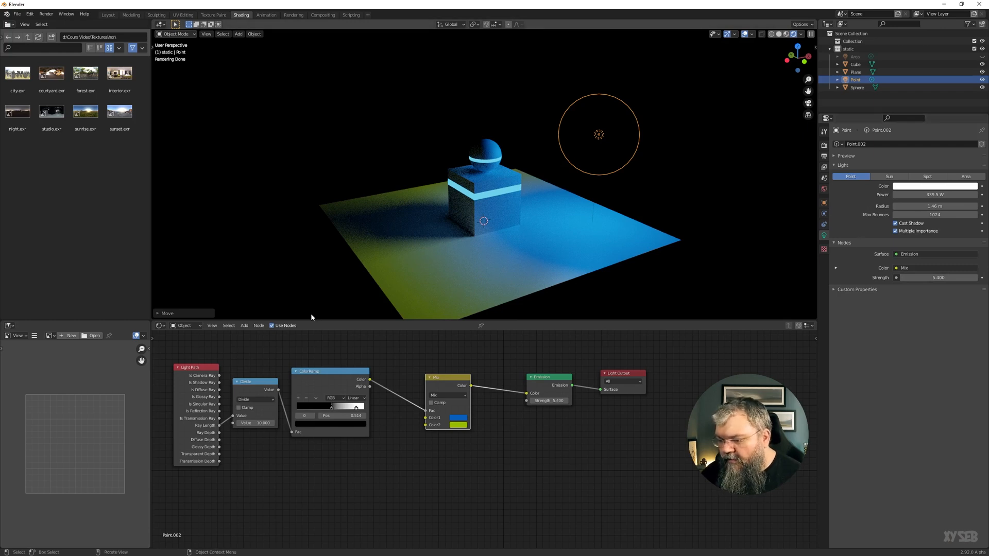
- Turn off shader nodes for the point light and return to the Layout workspace with the whole scene in view
{"action": "left_click", "coordinate": [272, 325]}
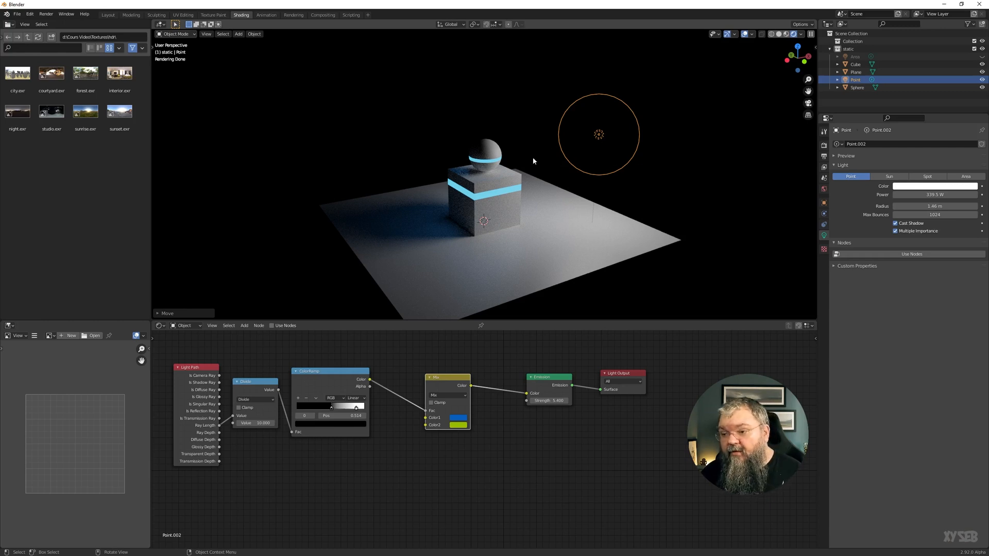
{"action": "left_click", "coordinate": [108, 14]}
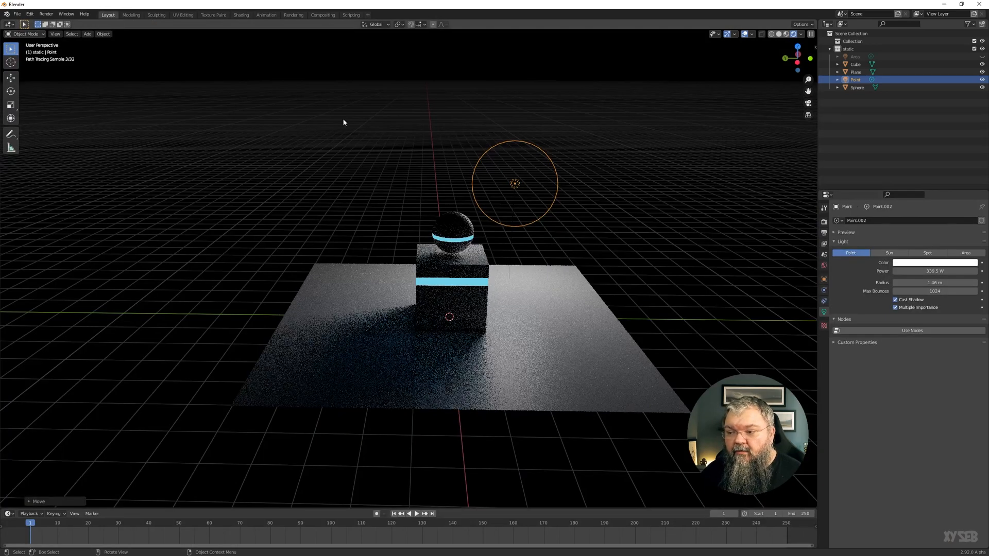
{"action": "middle_click_drag", "start_coordinate": [477, 166], "coordinate": [502, 166]}
{"action": "scroll", "coordinate": [510, 170], "scroll_direction": "down", "scroll_amount": 2}
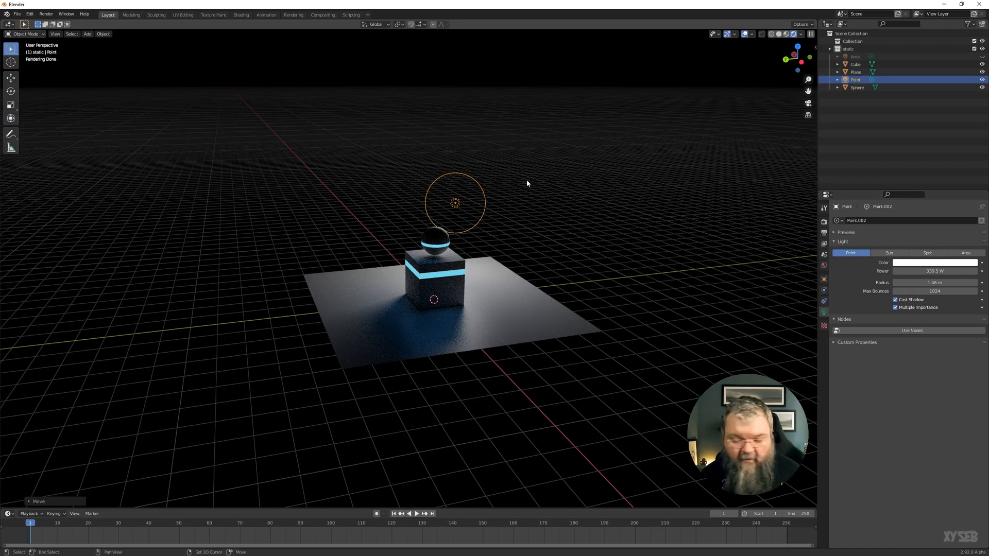
- Add a plane, raise it vertically well above the cube and sphere, and scale it up about three times
{"action": "key", "text": "shift+a"}
{"action": "left_click", "coordinate": [566, 181]}
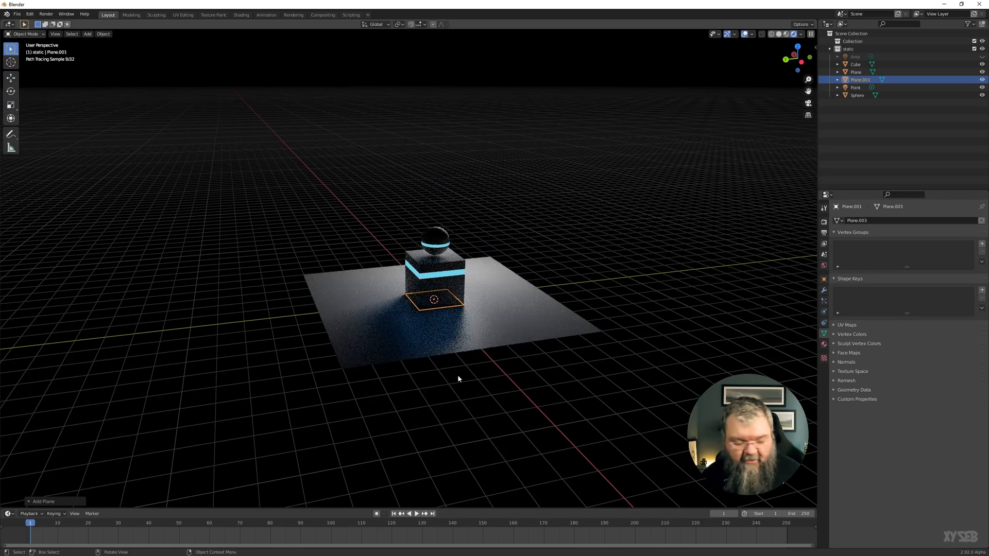
{"action": "key", "text": "g"}
{"action": "key", "text": "z"}
{"action": "left_click", "coordinate": [458, 193]}
{"action": "key", "text": "s"}
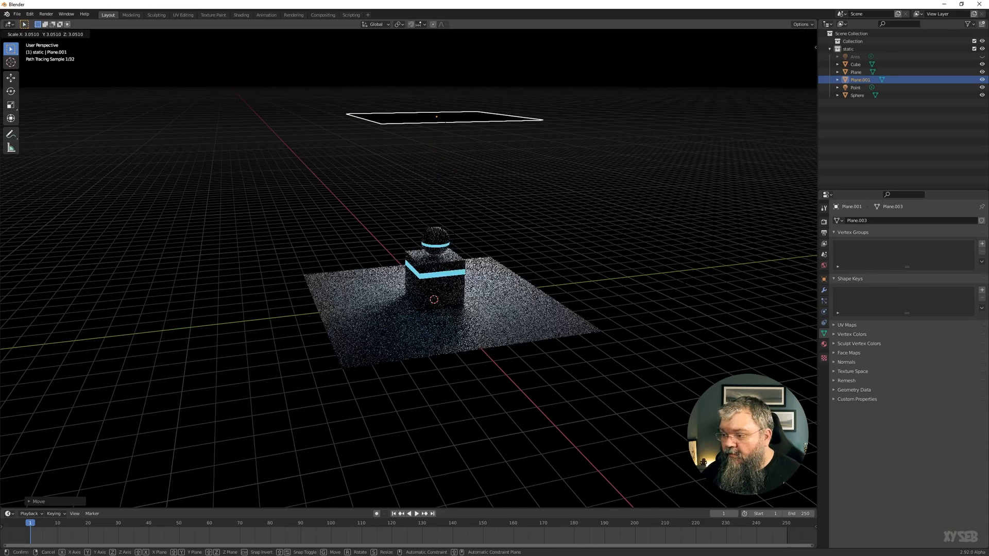
{"action": "left_click", "coordinate": [680, 280]}
{"action": "middle_click_drag", "start_coordinate": [680, 280], "coordinate": [582, 278]}
- Give the raised plane a new material and change its surface shader to Emission
{"action": "left_click", "coordinate": [823, 344]}
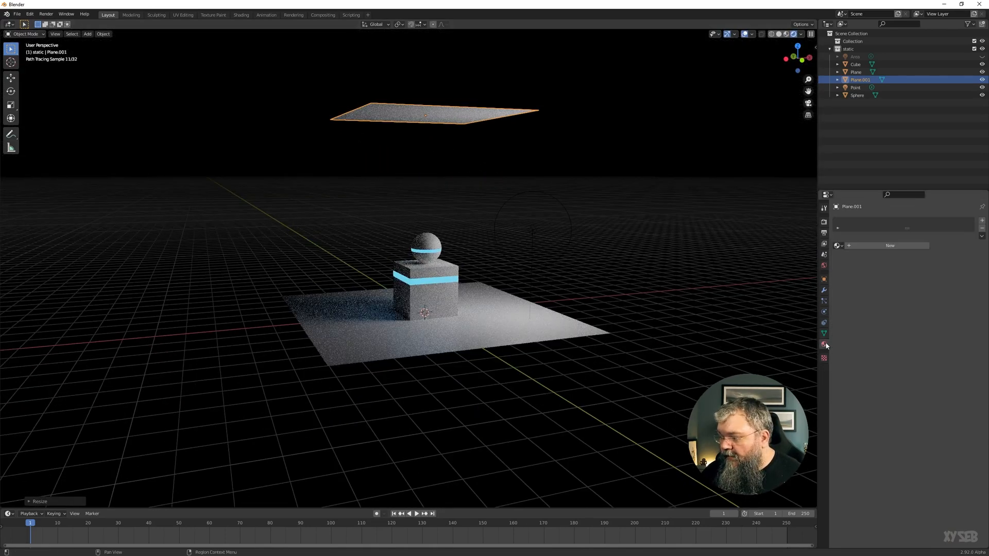
{"action": "left_click", "coordinate": [892, 246]}
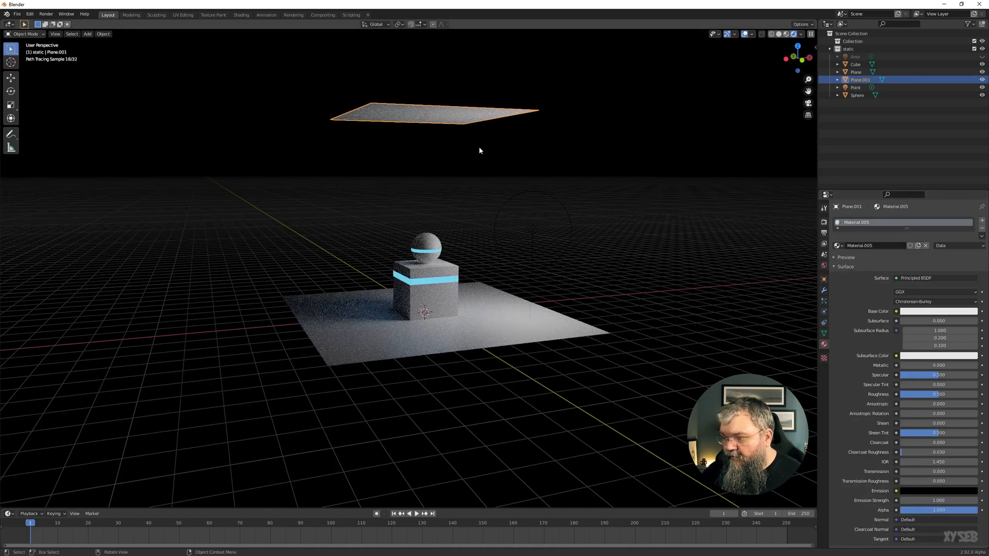
{"action": "left_click", "coordinate": [910, 278]}
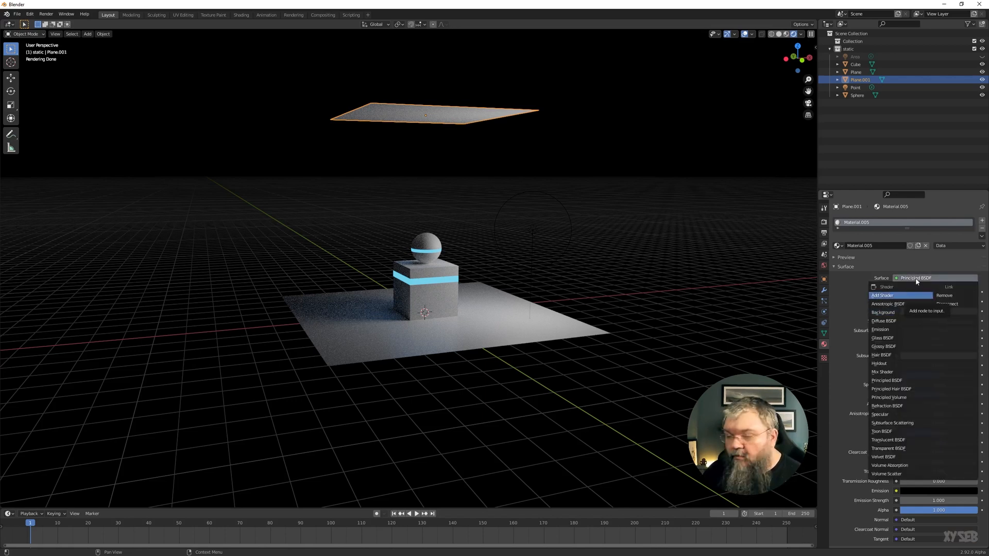
{"action": "left_click", "coordinate": [887, 329]}
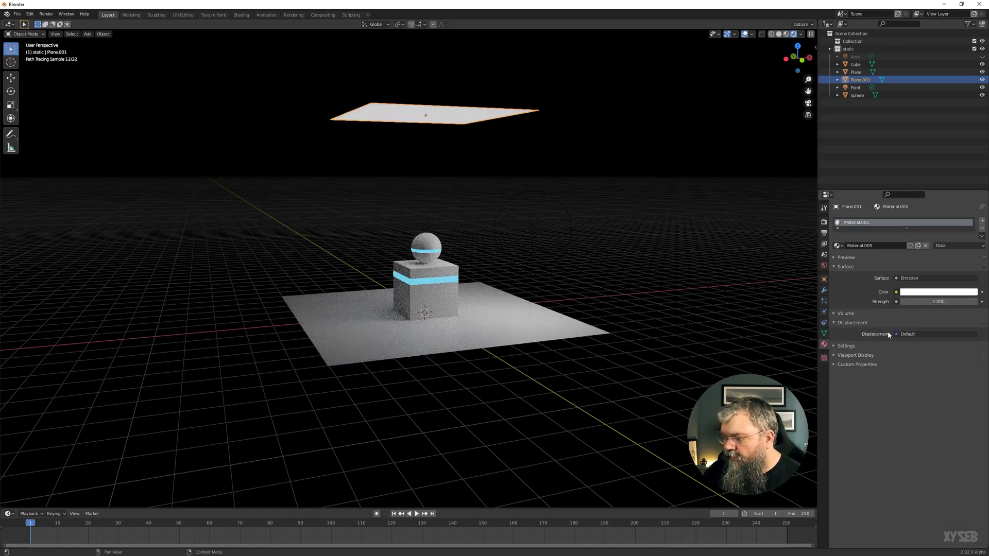
- Set the raised plane's emission color to light orange, with hue about 0.054 and saturation about 0.523
{"action": "middle_click_drag", "start_coordinate": [609, 273], "coordinate": [701, 280]}
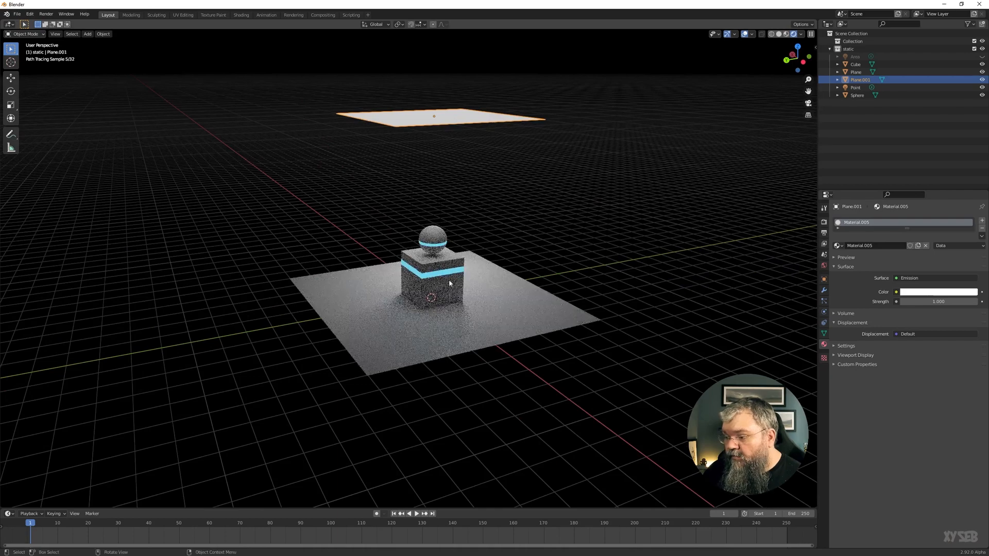
{"action": "middle_click_drag", "start_coordinate": [475, 295], "coordinate": [585, 271]}
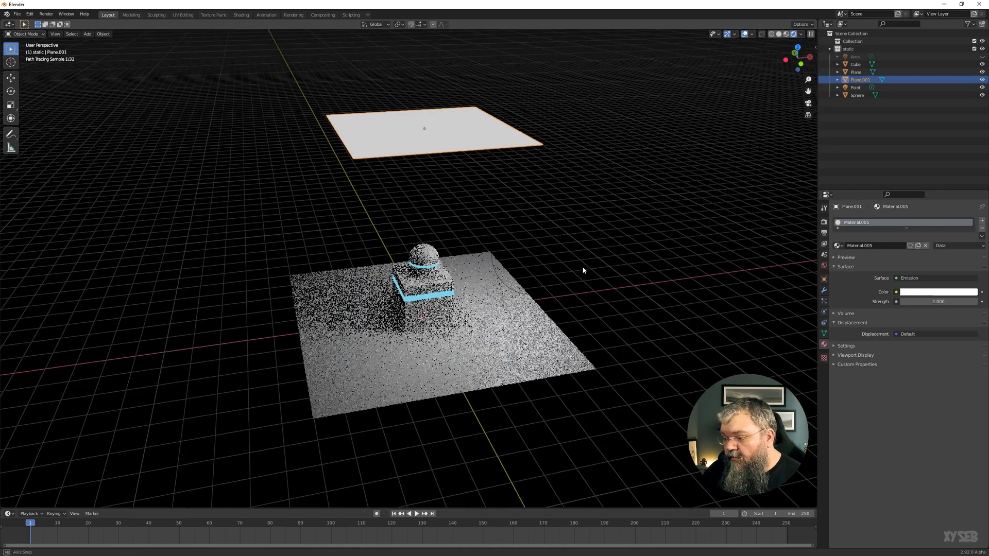
{"action": "left_click", "coordinate": [911, 292]}
{"action": "left_click", "coordinate": [934, 222]}
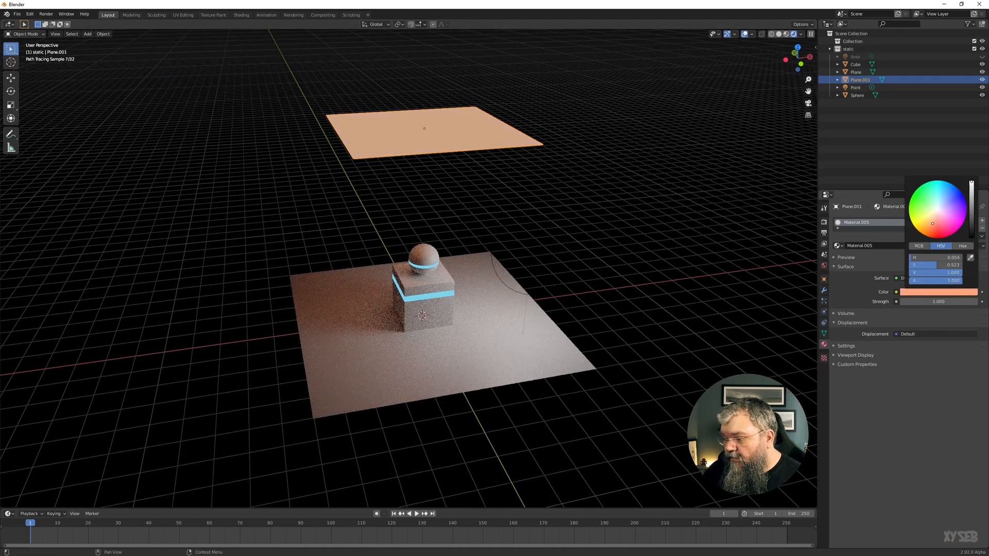
- Change the raised plane's emission to light blue, hue 0.543 and saturation 0.249, and lower its strength to 0.200
{"action": "left_click_drag", "start_coordinate": [934, 223], "coordinate": [938, 202]}
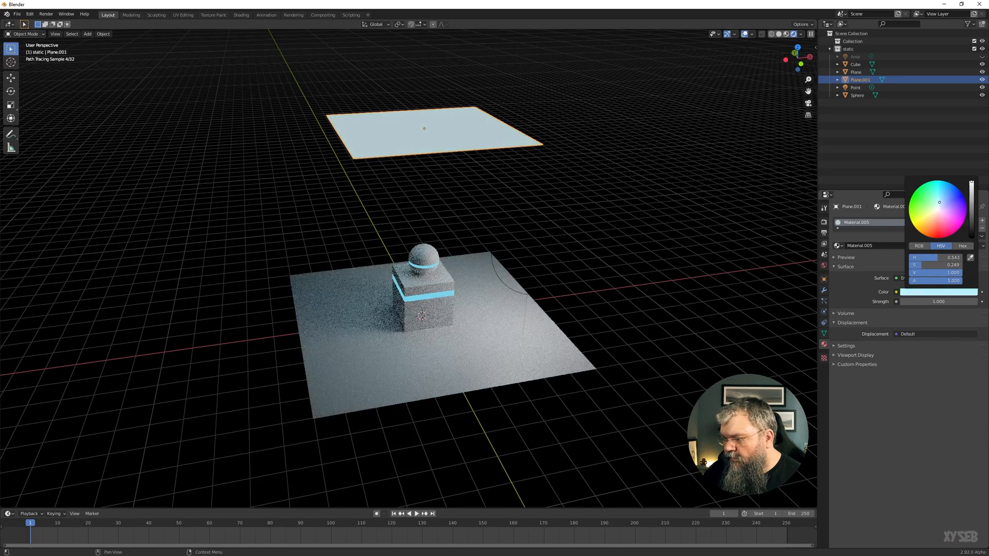
{"action": "middle_click_drag", "start_coordinate": [624, 334], "coordinate": [558, 308]}
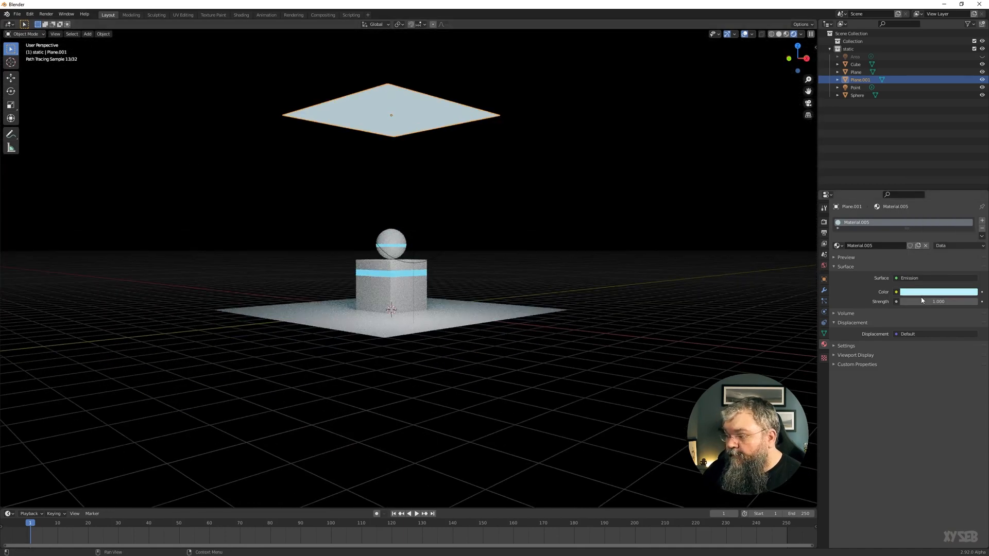
{"action": "mouse_move", "coordinate": [925, 302]}
{"action": "left_mouse_down"}
{"action": "mouse_move", "coordinate": [955, 302]}
{"action": "mouse_move", "coordinate": [937, 302]}
{"action": "left_mouse_up"}
{"action": "middle_click_drag", "start_coordinate": [586, 253], "coordinate": [472, 217]}
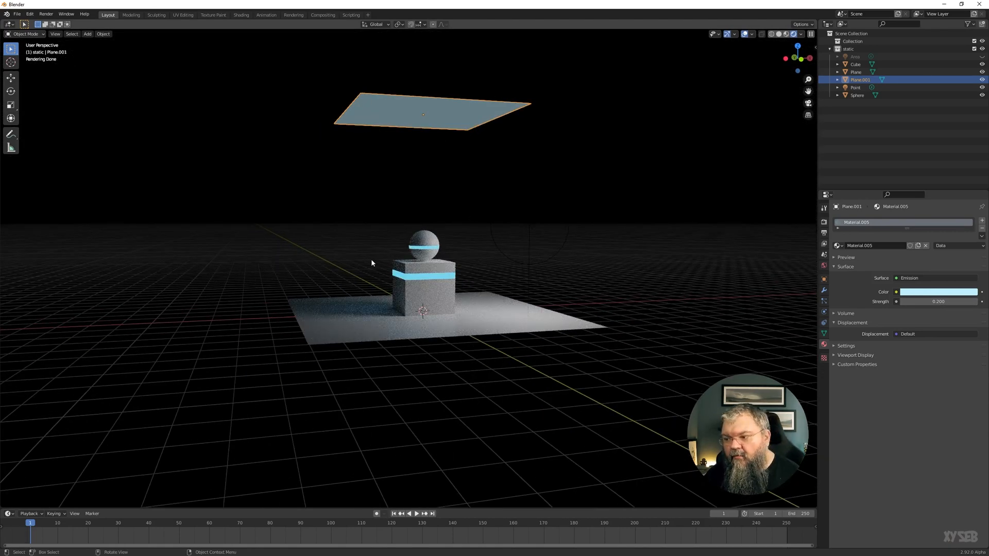
- Add a torus mesh to the scene and delete the point light
{"action": "key", "text": "shift+a"}
{"action": "mouse_move", "coordinate": [440, 224]}
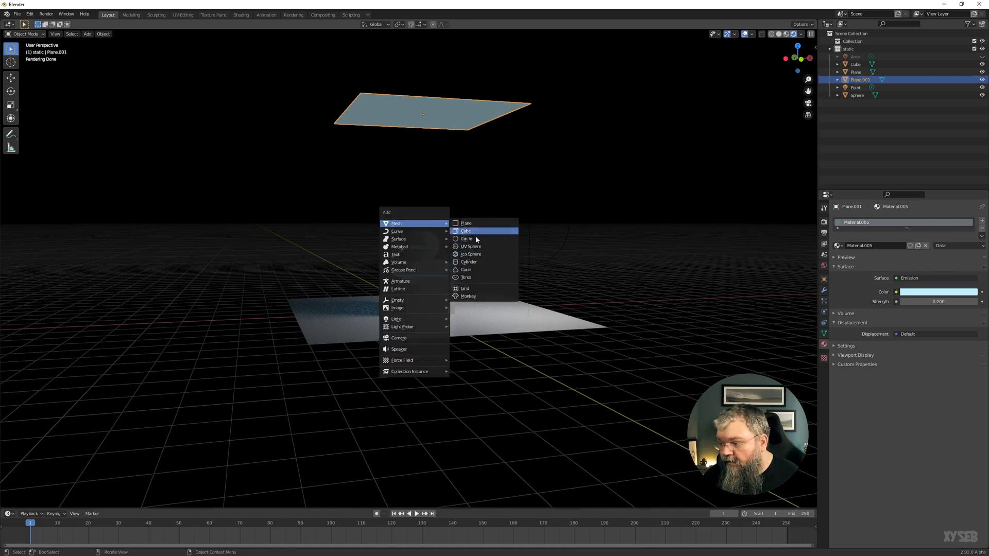
{"action": "left_click", "coordinate": [470, 278]}
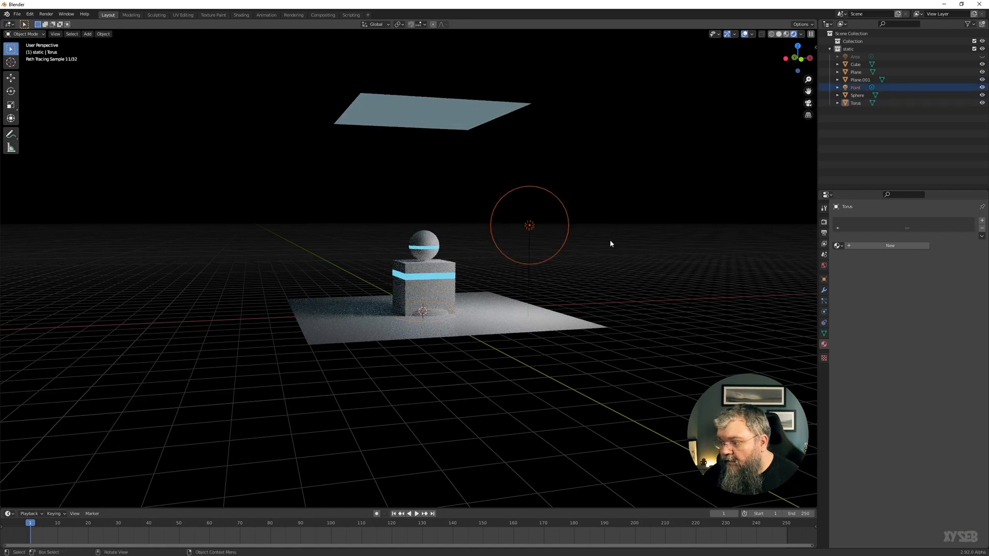
{"action": "key", "text": "Delete"}
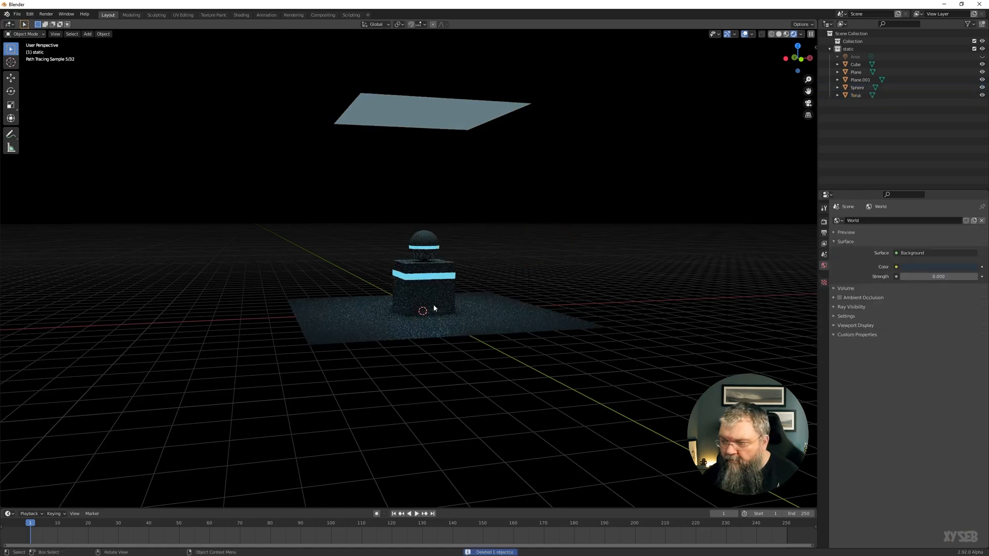
- Raise the torus to between the sphere and the overhead plane, and thin its ring with Shrink/Fatten by about -0.15
{"action": "left_click", "coordinate": [426, 313]}
{"action": "middle_click_drag", "start_coordinate": [421, 309], "coordinate": [441, 347]}
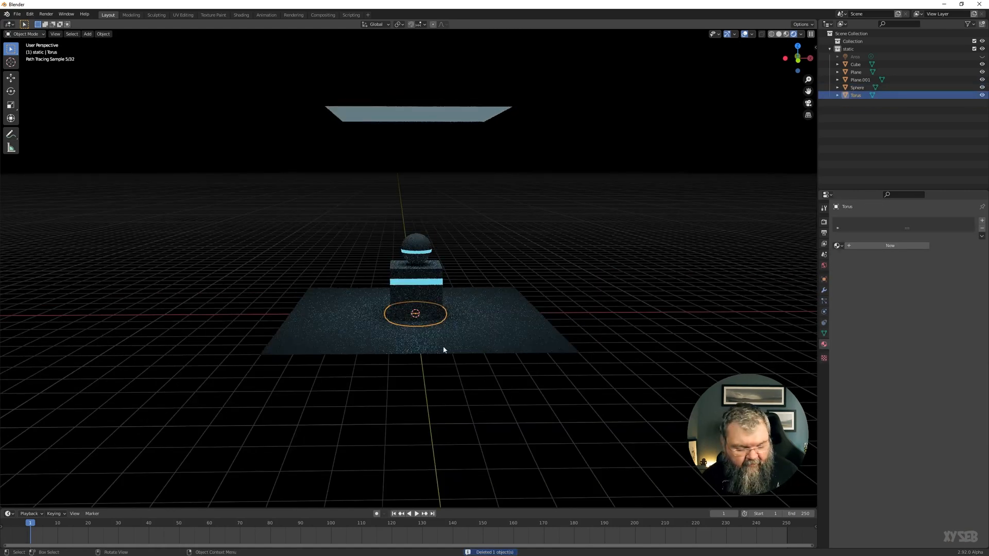
{"action": "key", "text": "g"}
{"action": "left_click", "coordinate": [465, 221]}
{"action": "key", "text": "Tab"}
{"action": "middle_click_drag", "start_coordinate": [465, 220], "coordinate": [463, 264]}
{"action": "key", "text": "alt+s"}
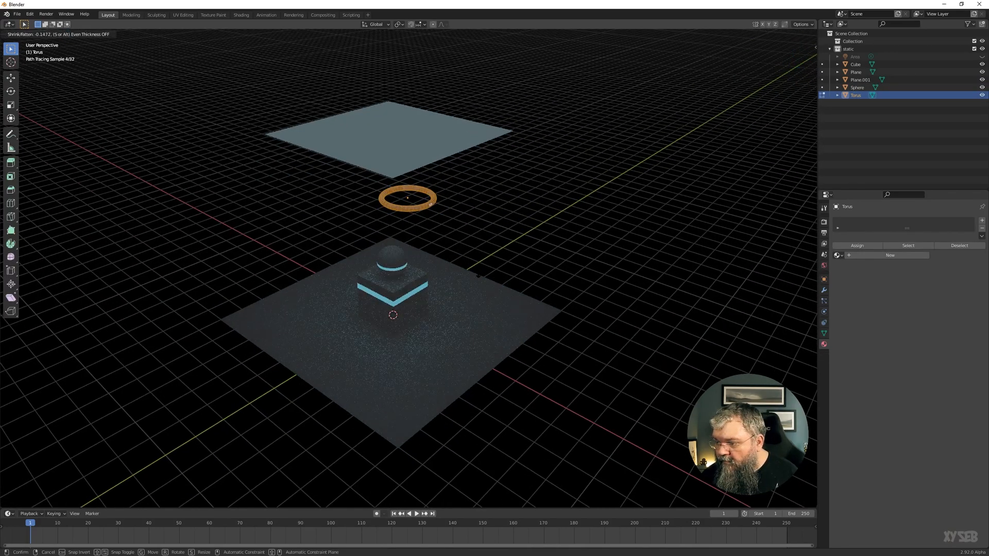
{"action": "left_click", "coordinate": [439, 251]}
{"action": "key", "text": "Tab"}
{"action": "middle_click_drag", "start_coordinate": [440, 252], "coordinate": [710, 267]}
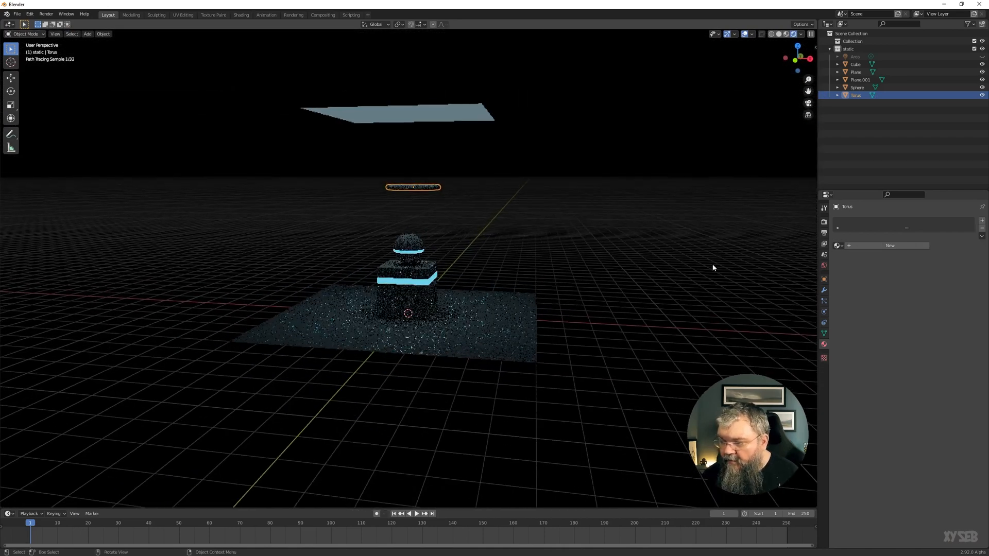
- Give the torus a new material with an Emission surface shader at strength 13.900
{"action": "left_click", "coordinate": [858, 245]}
{"action": "left_click", "coordinate": [914, 278]}
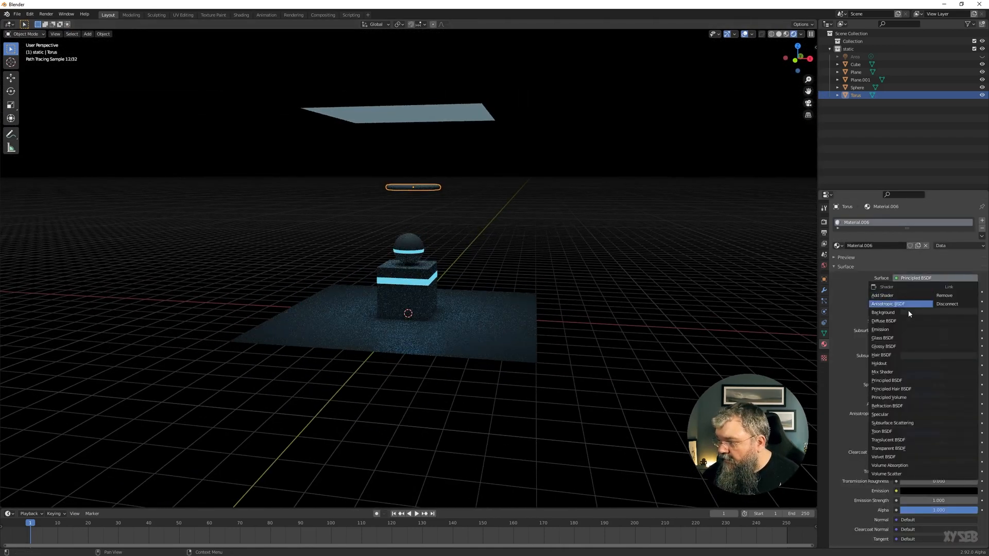
{"action": "left_click", "coordinate": [880, 329]}
{"action": "left_click_drag", "start_coordinate": [927, 302], "coordinate": [986, 302]}
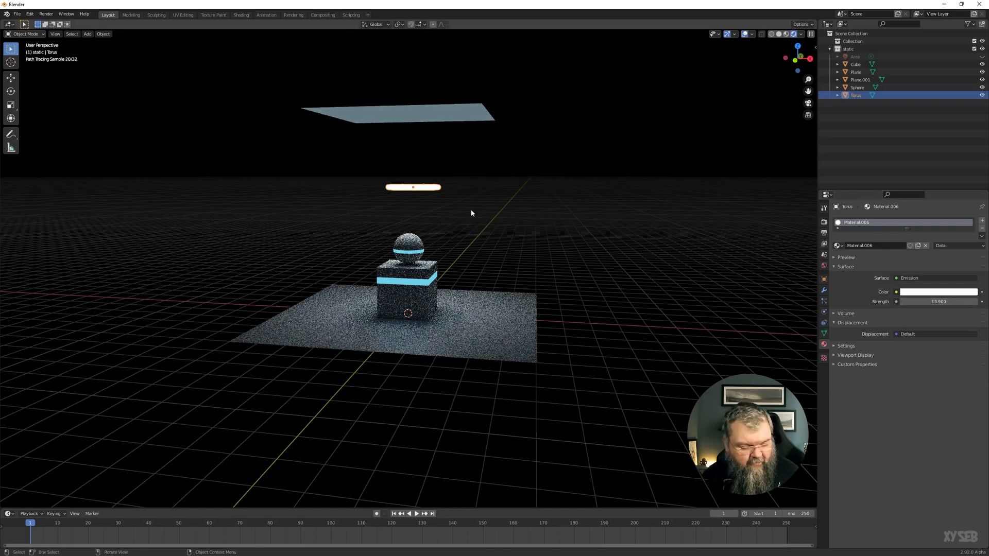
- Tilt the glowing torus steeply and move it off to one side of the sphere so its ring faces the objects
{"action": "key", "text": "r"}
{"action": "left_click", "coordinate": [410, 235]}
{"action": "key", "text": "g"}
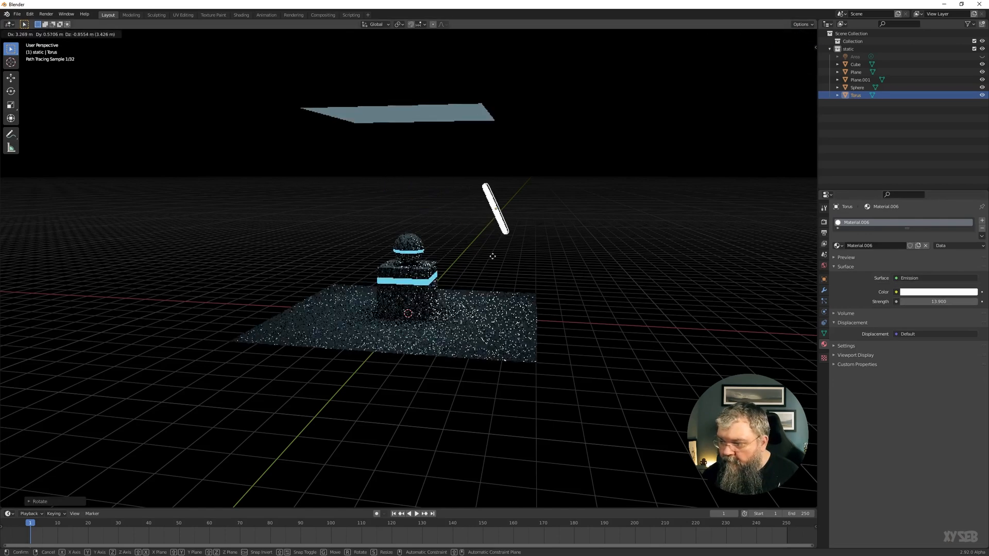
{"action": "left_click", "coordinate": [492, 256]}
{"action": "middle_click_drag", "start_coordinate": [598, 280], "coordinate": [474, 323]}
{"action": "scroll", "coordinate": [504, 294], "scroll_direction": "up", "scroll_amount": 5}
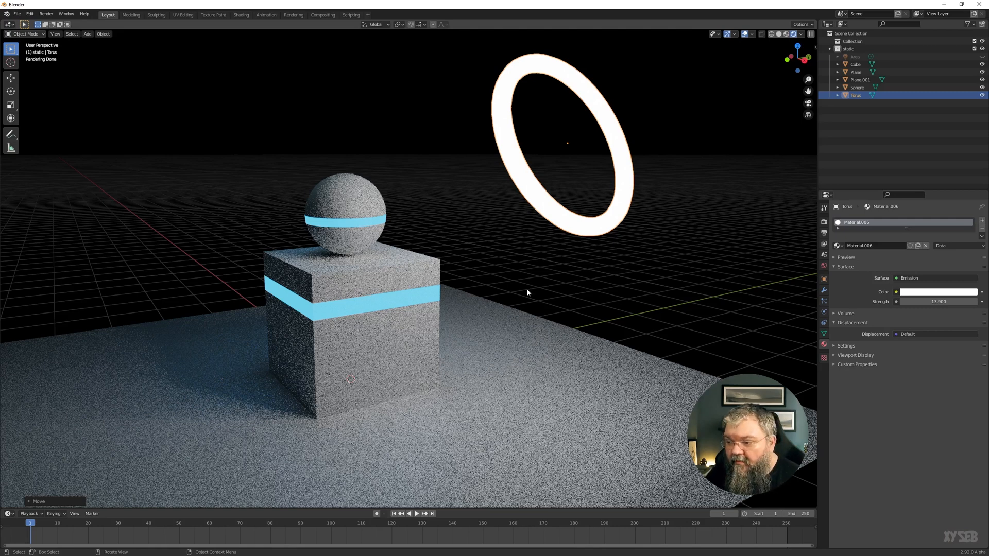
- Enable viewport denoising in the Cycles sampling settings, with the denoiser on Automatic
{"action": "left_click", "coordinate": [824, 222]}
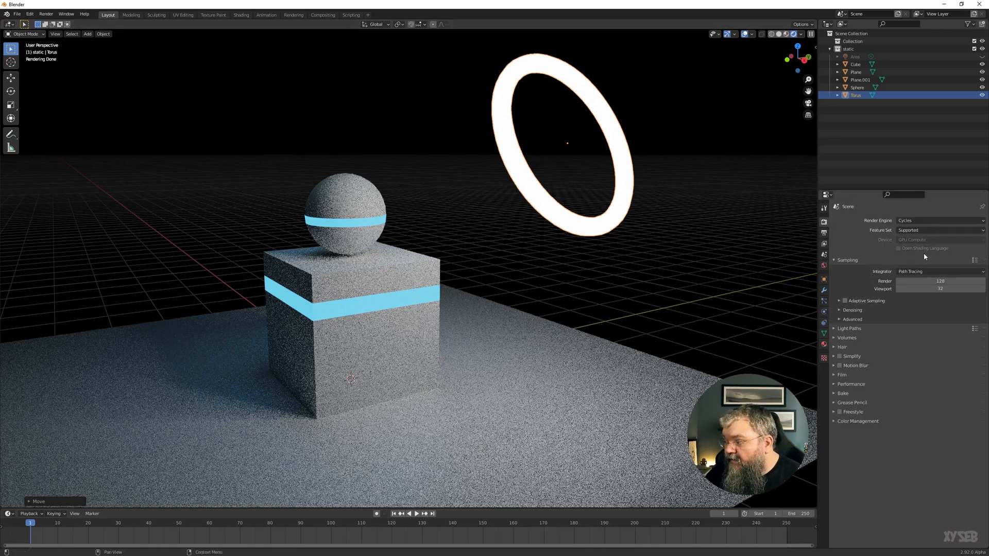
{"action": "left_click", "coordinate": [838, 310]}
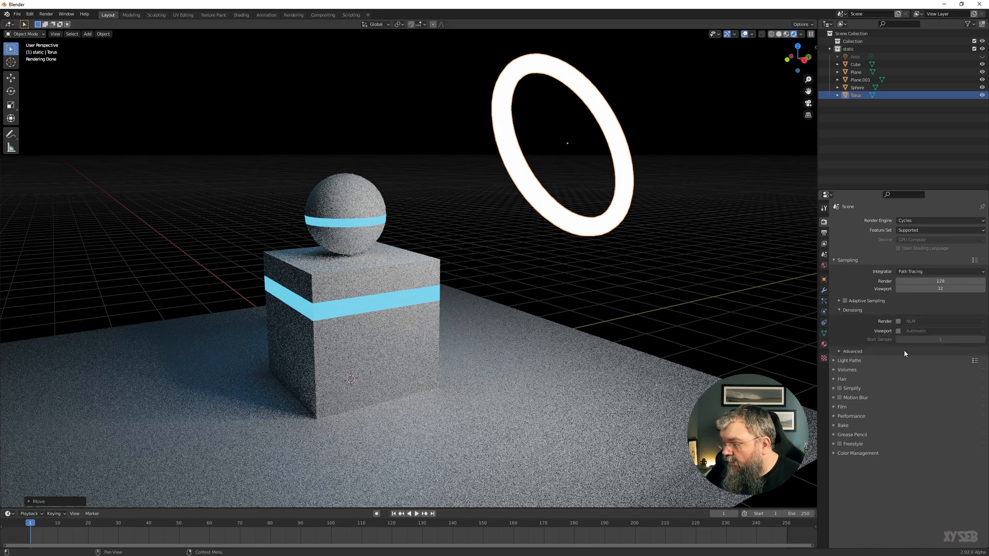
{"action": "left_click", "coordinate": [898, 331]}
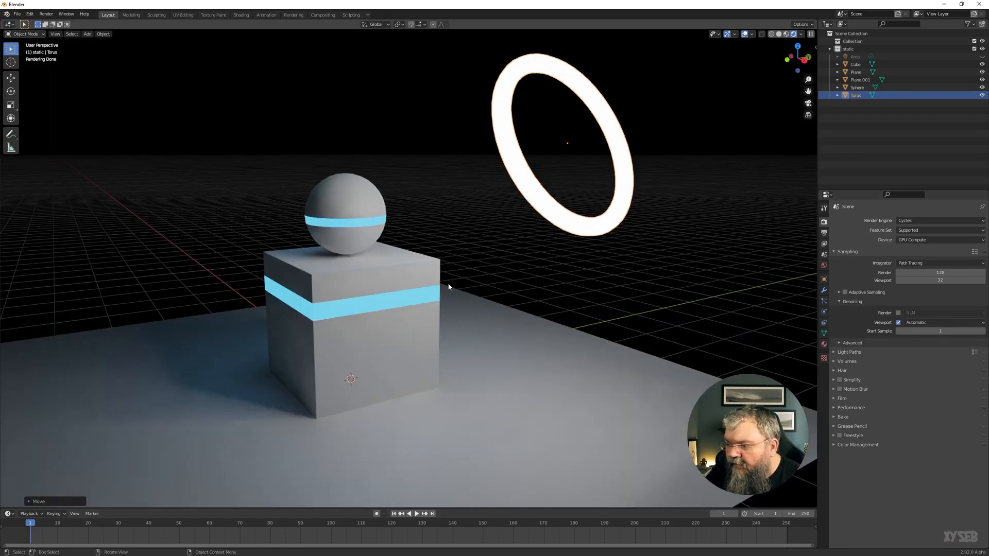
{"action": "middle_click_drag", "start_coordinate": [448, 282], "coordinate": [447, 287]}
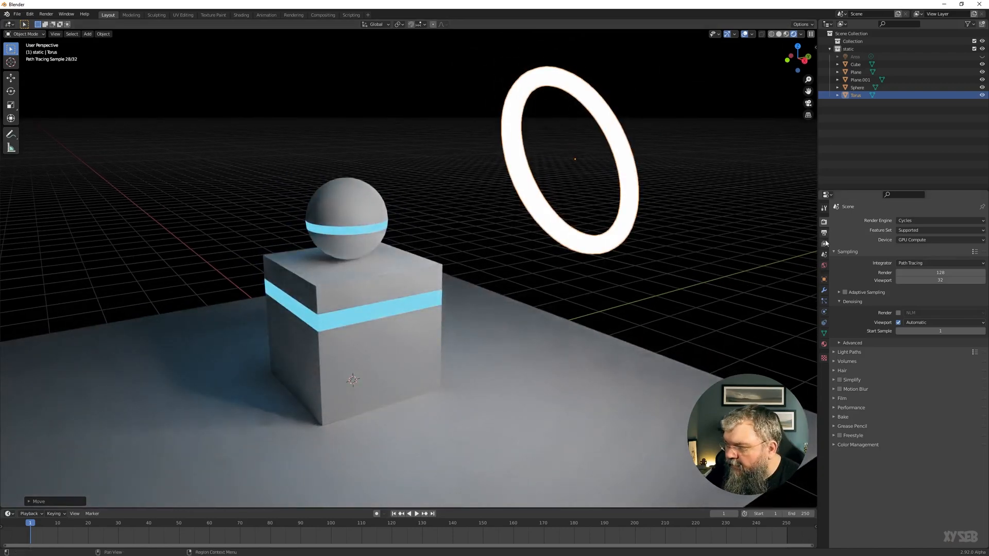
- Return to the torus's material settings and reposition the glowing torus beside the cube and sphere
{"action": "left_click", "coordinate": [823, 344]}
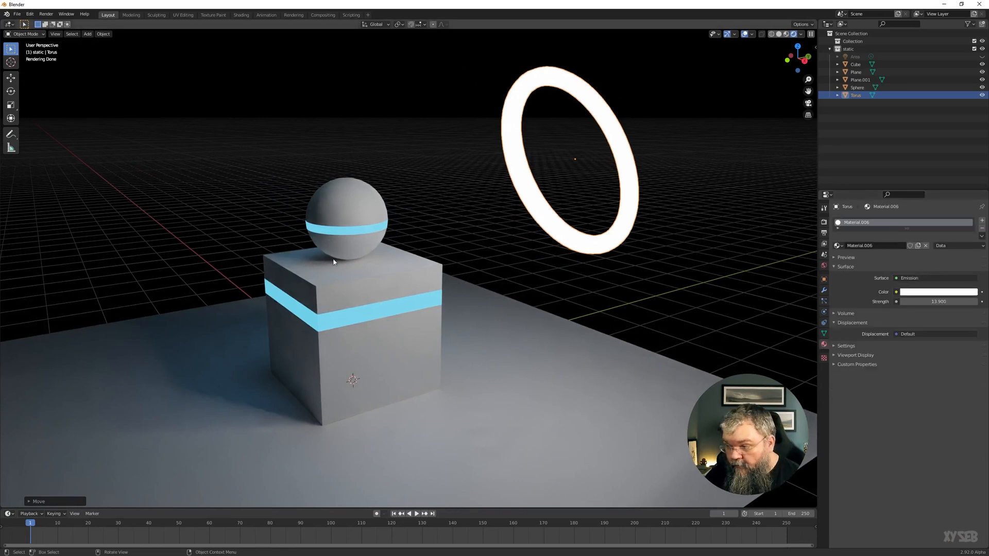
{"action": "middle_click_drag", "start_coordinate": [448, 291], "coordinate": [477, 357]}
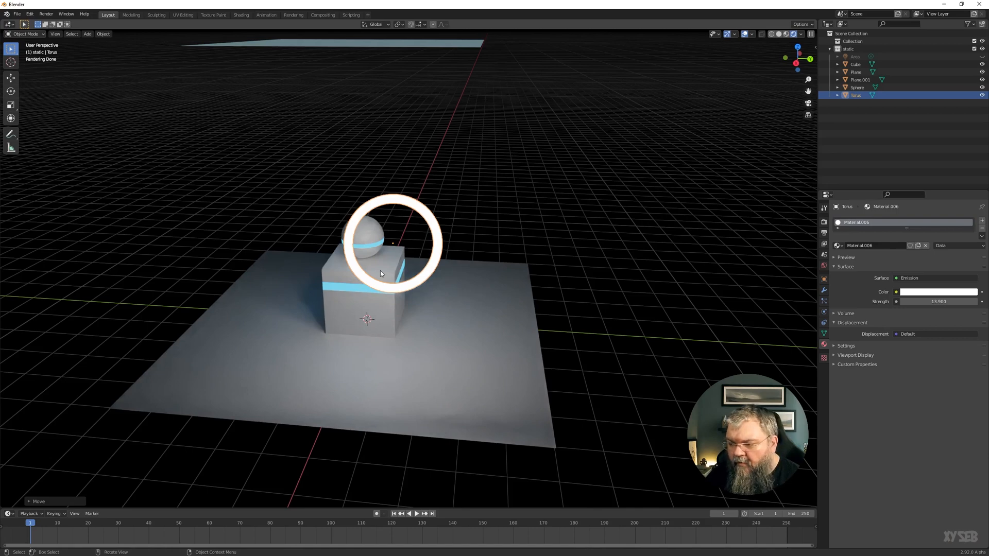
{"action": "key", "text": "g"}
{"action": "left_click", "coordinate": [391, 311]}
{"action": "middle_click_drag", "start_coordinate": [390, 311], "coordinate": [478, 296]}
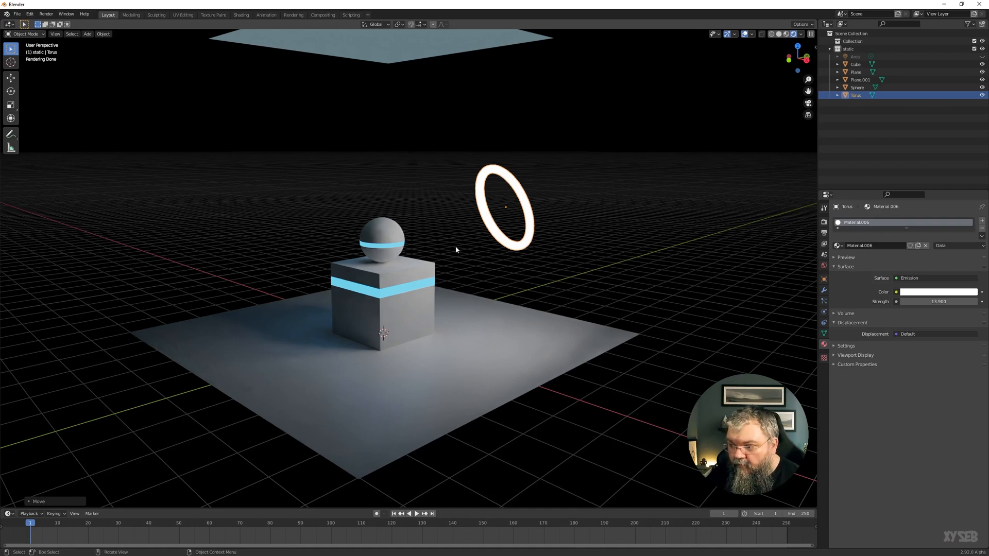
- Raise the overhead plane's emission strength to 2.100
{"action": "left_click", "coordinate": [380, 52]}
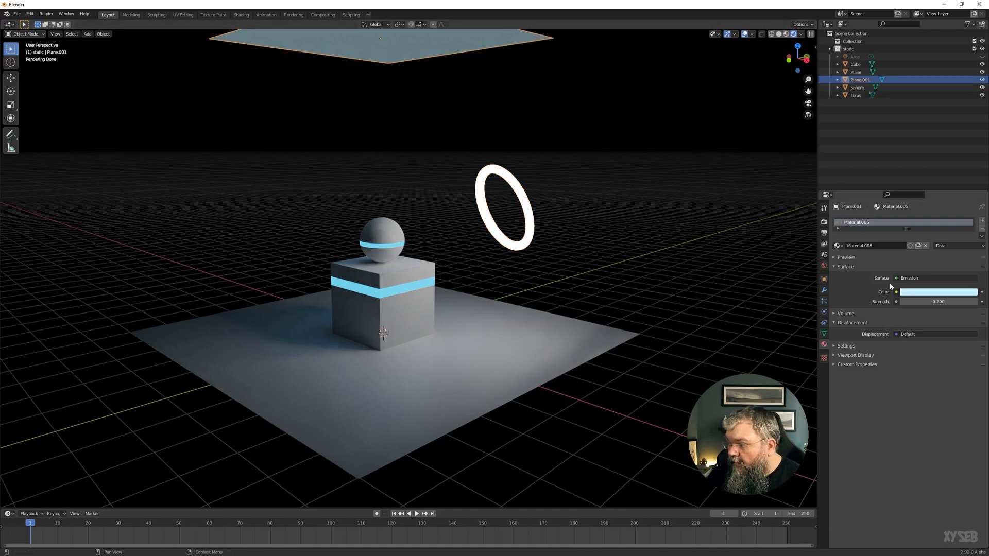
{"action": "left_click_drag", "start_coordinate": [918, 301], "coordinate": [978, 301]}
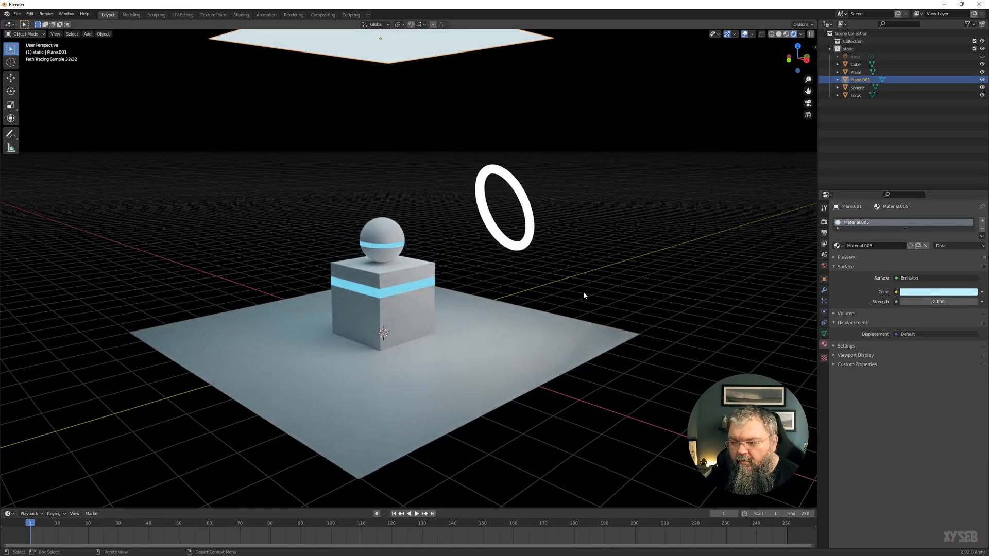
{"action": "mouse_move", "coordinate": [586, 295]}
{"action": "middle_mouse_down"}
{"action": "mouse_move", "coordinate": [567, 307]}
{"action": "mouse_move", "coordinate": [574, 314]}
{"action": "middle_mouse_up"}
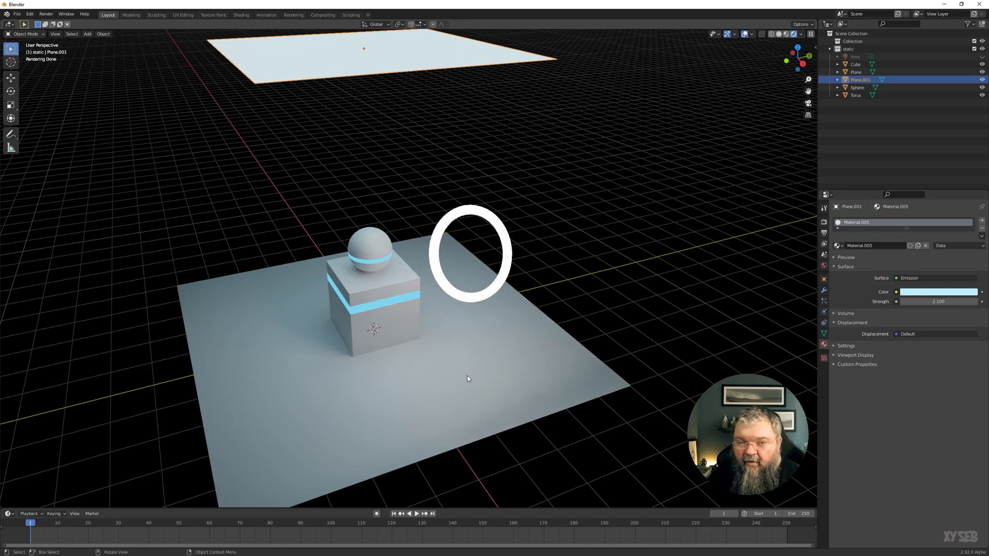
- Set the roughness of the sphere's blue stripe material, Material.002, to 0.079
{"action": "left_click", "coordinate": [370, 248]}
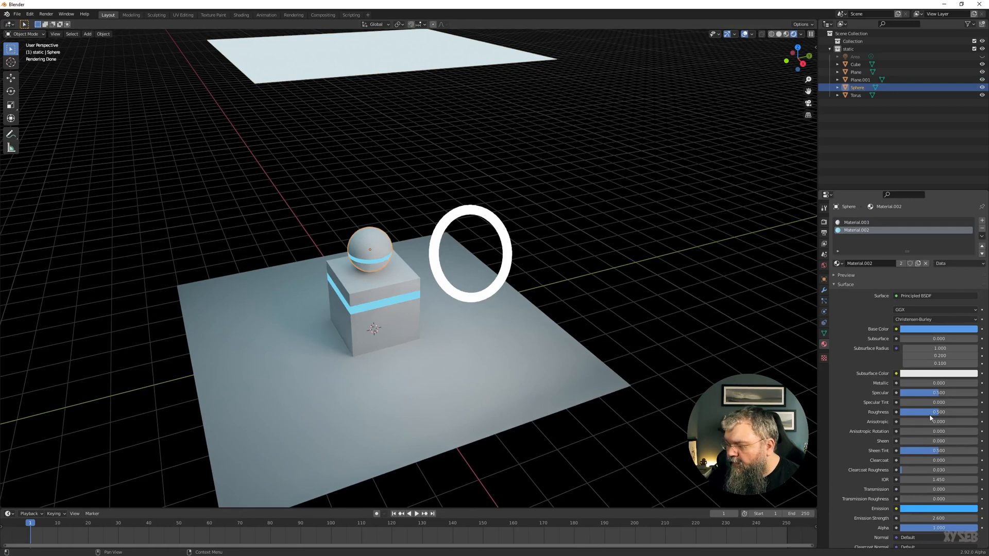
{"action": "left_click_drag", "start_coordinate": [938, 412], "coordinate": [906, 412]}
{"action": "middle_click_drag", "start_coordinate": [465, 375], "coordinate": [447, 359]}
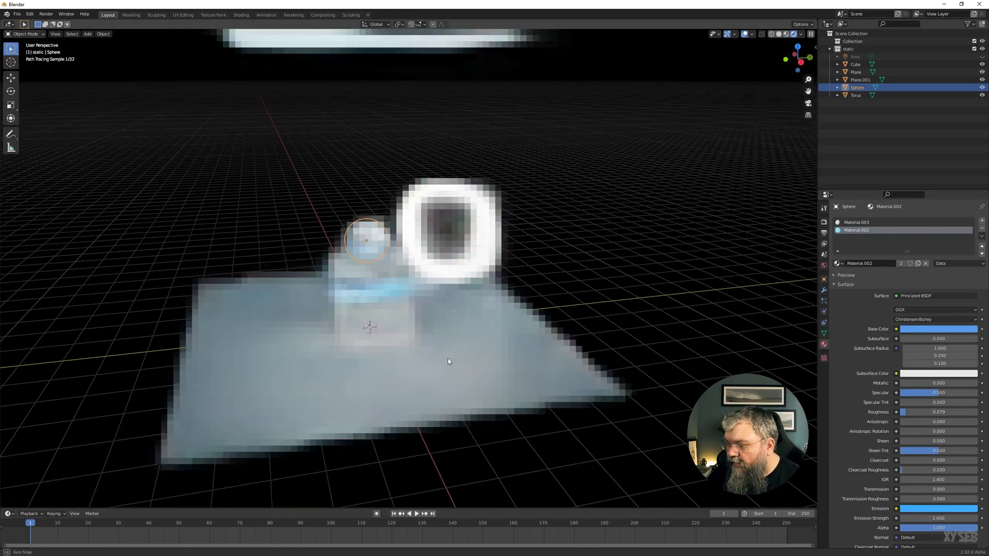
{"action": "scroll", "coordinate": [447, 358], "scroll_direction": "up", "scroll_amount": 4}
{"action": "mouse_move", "coordinate": [354, 263]}
{"action": "middle_mouse_down"}
{"action": "mouse_move", "coordinate": [369, 276]}
{"action": "mouse_move", "coordinate": [370, 254]}
{"action": "middle_mouse_up"}
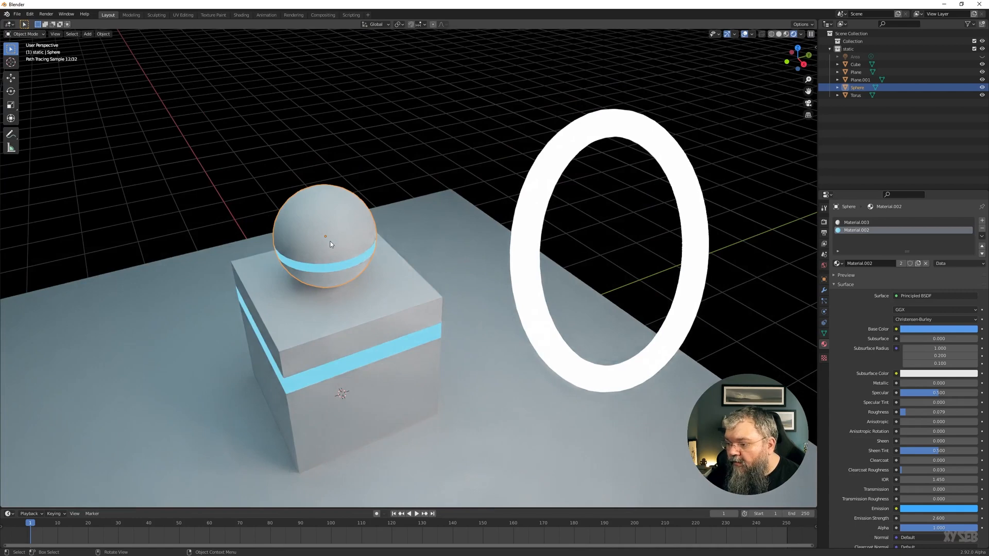
- Set the roughness of the sphere's main material, Material.003, to 0.079 so it reflects the glowing ring
{"action": "left_click", "coordinate": [412, 296]}
{"action": "left_click", "coordinate": [298, 227]}
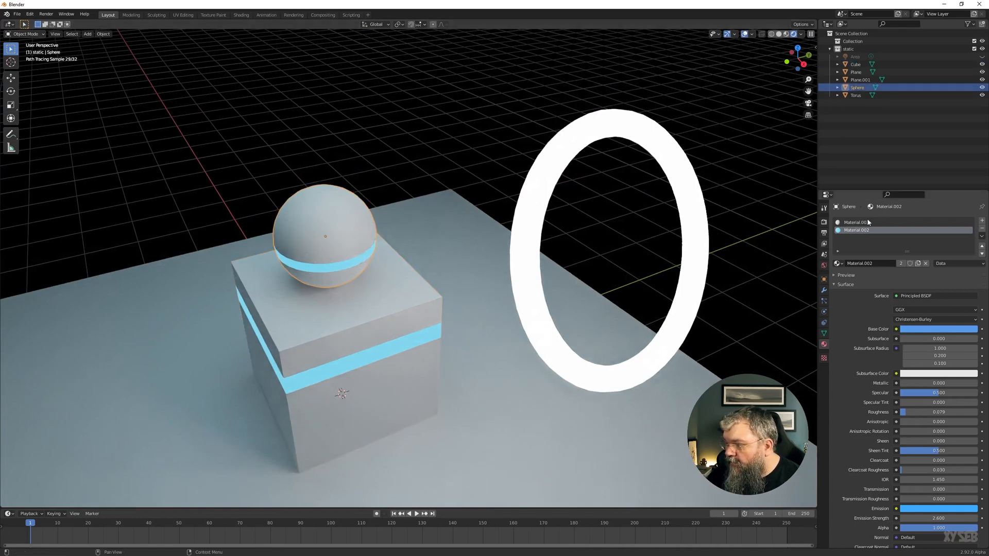
{"action": "left_click_drag", "start_coordinate": [937, 411], "coordinate": [906, 411]}
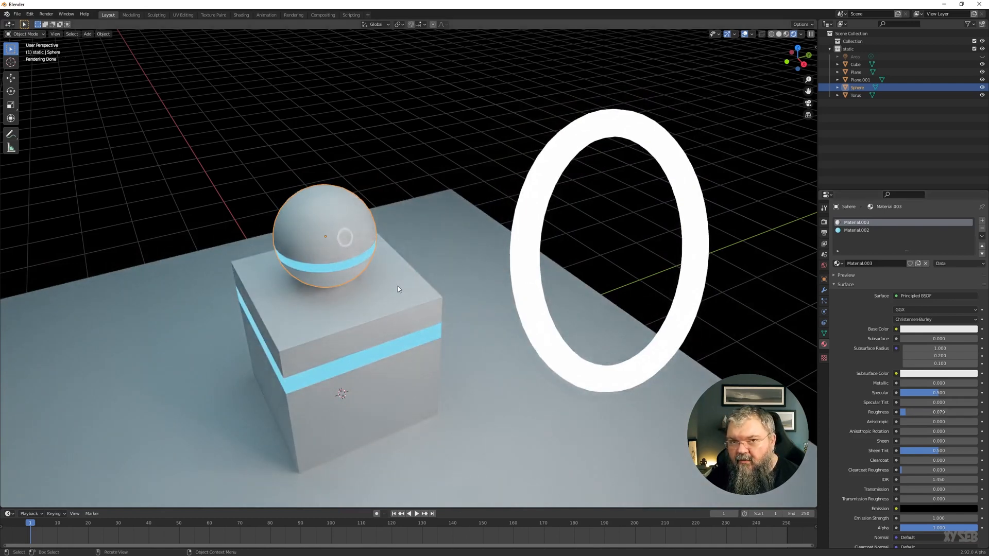
{"action": "mouse_move", "coordinate": [372, 264]}
{"action": "middle_mouse_down"}
{"action": "mouse_move", "coordinate": [376, 240]}
{"action": "mouse_move", "coordinate": [432, 261]}
{"action": "middle_mouse_up"}
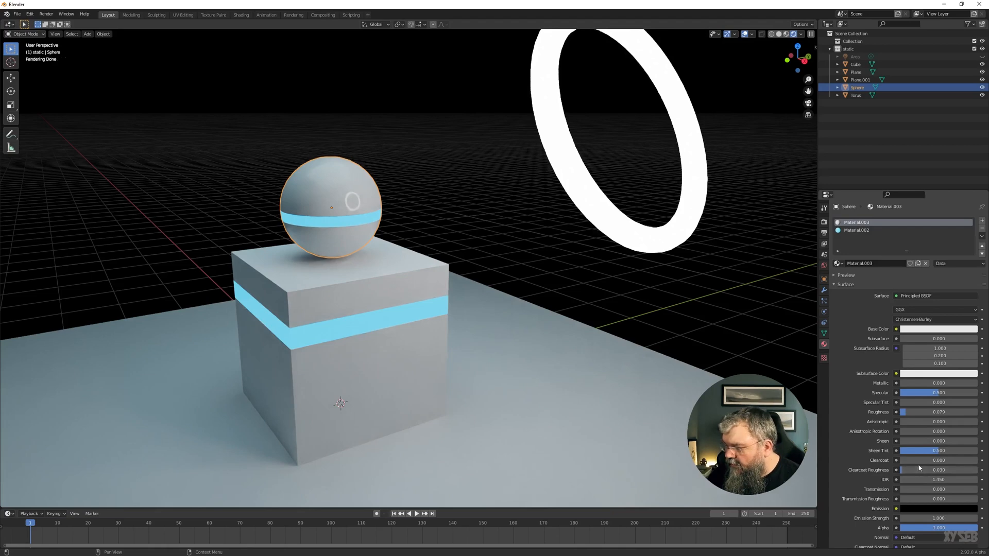
- Set the clearcoat of the sphere's main material to 1.000 and check the reflections of the emissive objects
{"action": "left_click_drag", "start_coordinate": [922, 462], "coordinate": [977, 462]}
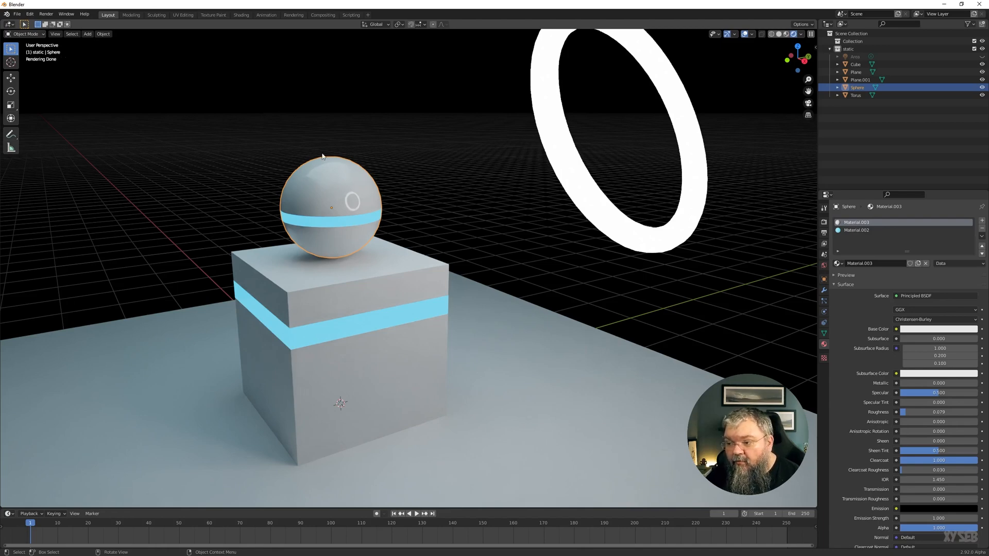
{"action": "scroll", "coordinate": [322, 156], "scroll_direction": "down", "scroll_amount": 7}
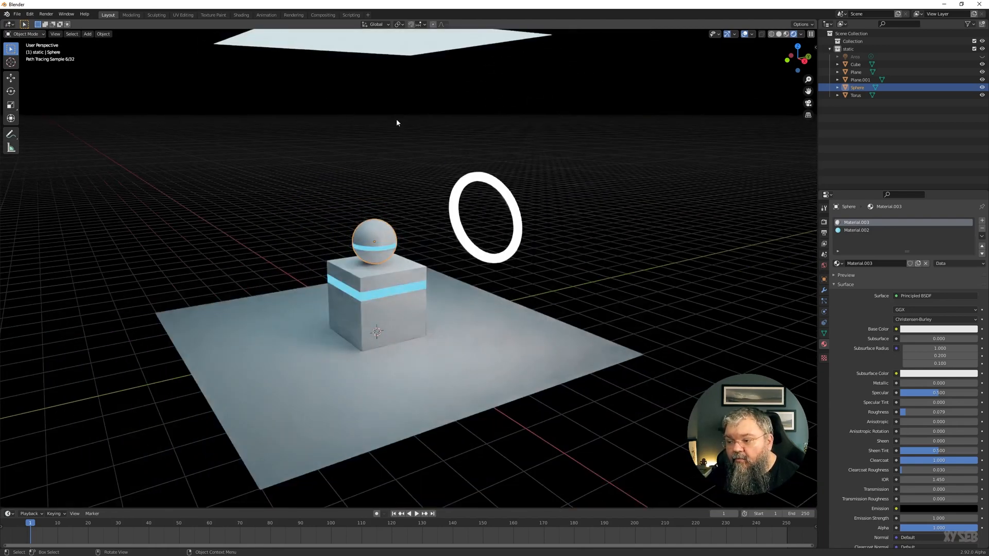
{"action": "scroll", "coordinate": [427, 175], "scroll_direction": "up", "scroll_amount": 3}
{"action": "scroll", "coordinate": [319, 237], "scroll_direction": "up", "scroll_amount": 3}
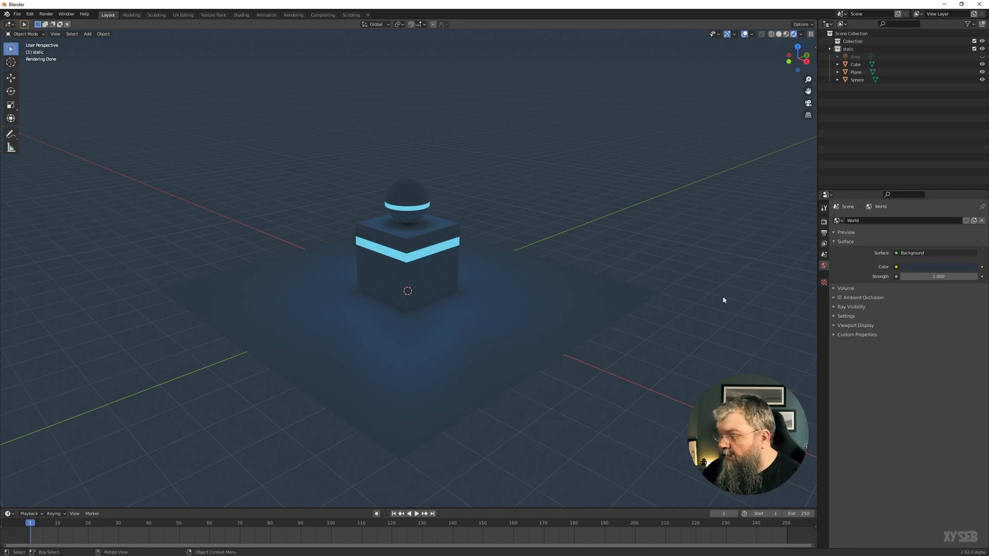
- In the Shading workspace, space out the world's Background and World Output nodes and show the world properties
{"action": "left_click", "coordinate": [241, 14]}
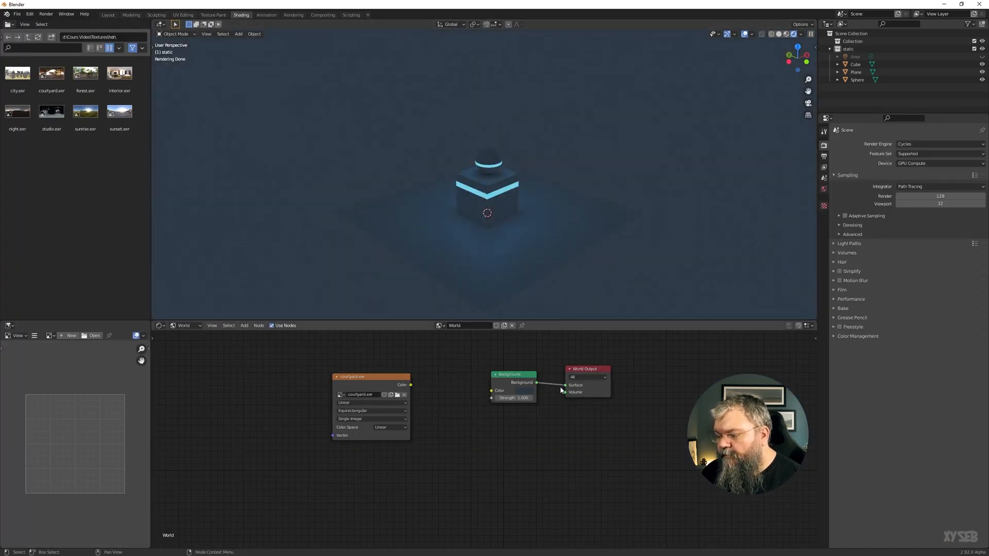
{"action": "mouse_move", "coordinate": [509, 374]}
{"action": "left_mouse_down"}
{"action": "mouse_move", "coordinate": [514, 367]}
{"action": "mouse_move", "coordinate": [500, 378]}
{"action": "left_mouse_up"}
{"action": "left_click_drag", "start_coordinate": [576, 369], "coordinate": [579, 373]}
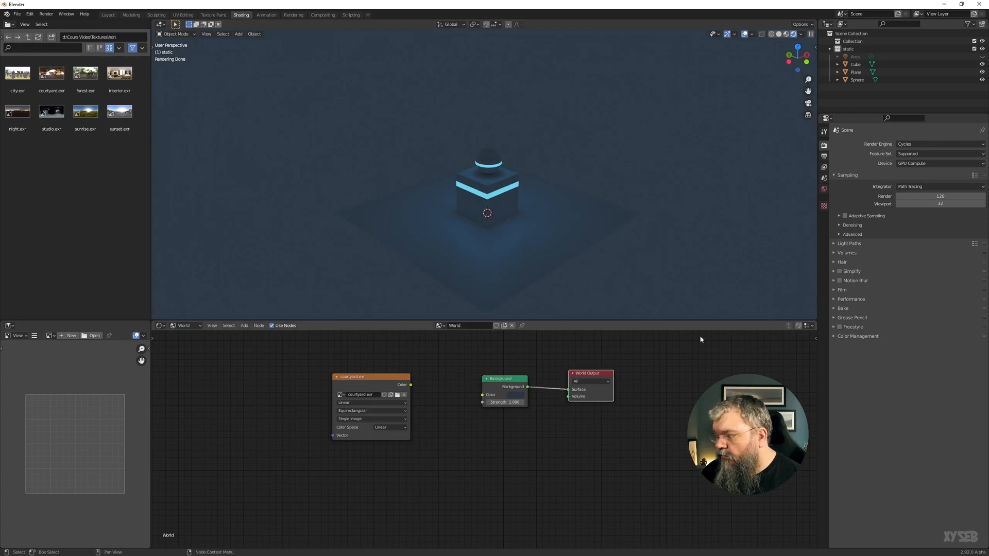
{"action": "left_click", "coordinate": [824, 189]}
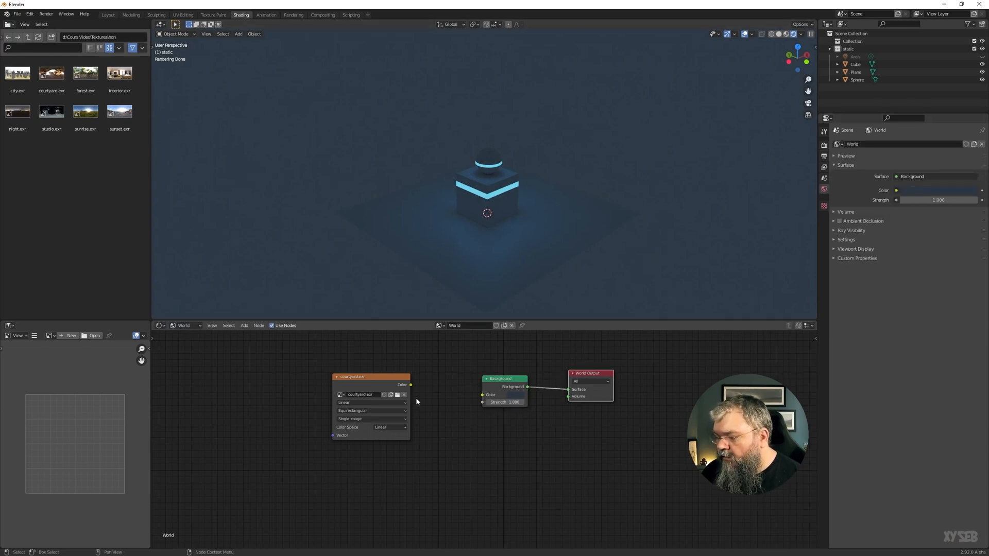
- Place the courtyard.exr environment texture node near the Background node, connect its Color output to the Background's Color input, and inspect the lit scene
{"action": "left_click_drag", "start_coordinate": [363, 381], "coordinate": [332, 377]}
{"action": "scroll", "coordinate": [415, 421], "scroll_direction": "up", "scroll_amount": 1}
{"action": "scroll", "coordinate": [415, 421], "scroll_direction": "up", "scroll_amount": 1}
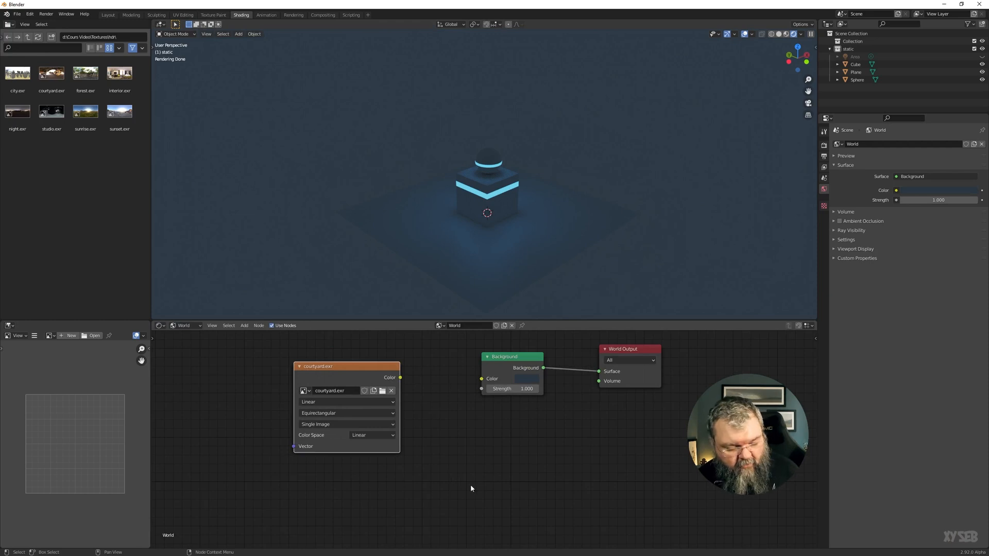
{"action": "key", "text": "shift+a"}
{"action": "mouse_move", "coordinate": [514, 492]}
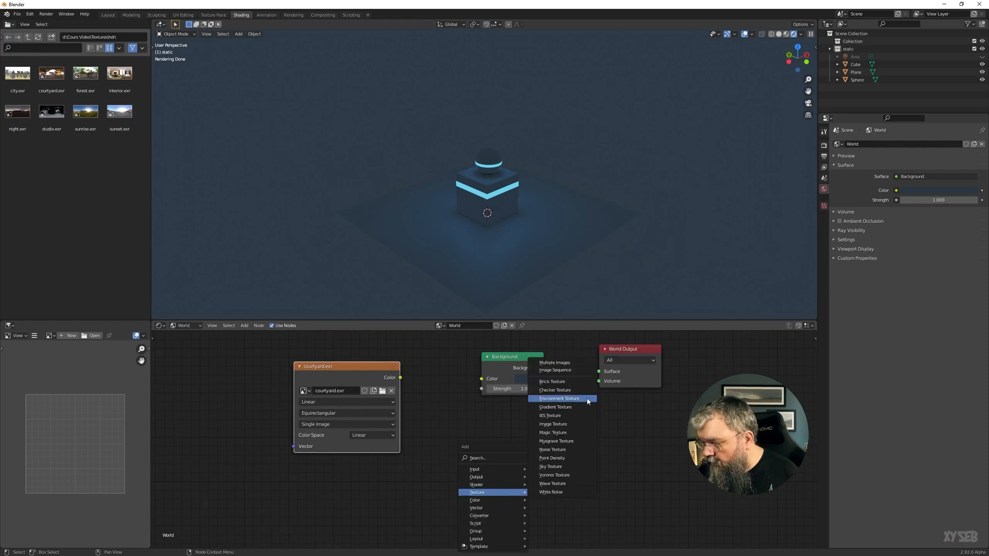
{"action": "mouse_move", "coordinate": [330, 367]}
{"action": "left_mouse_down"}
{"action": "mouse_move", "coordinate": [378, 362]}
{"action": "mouse_move", "coordinate": [345, 358]}
{"action": "left_mouse_up"}
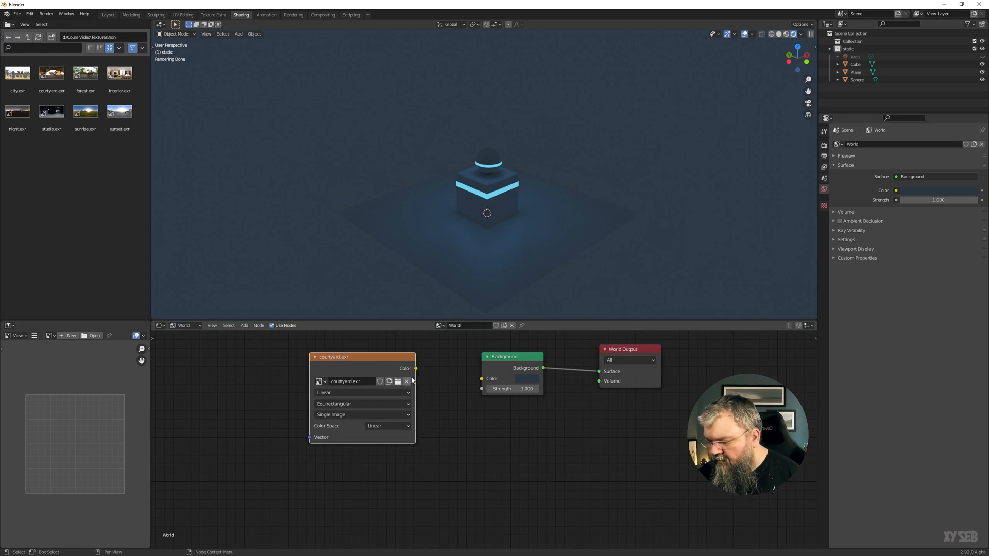
{"action": "left_click_drag", "start_coordinate": [415, 368], "coordinate": [486, 390]}
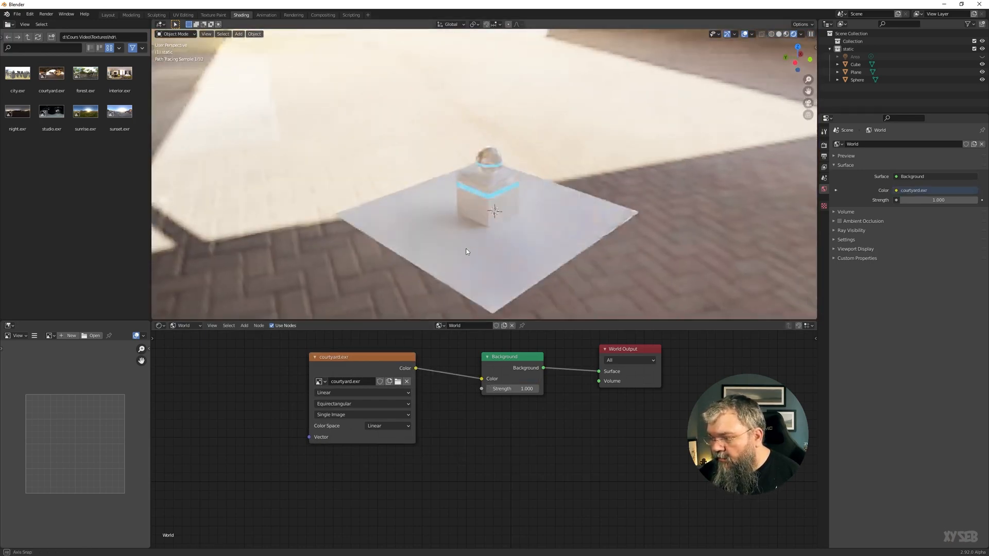
{"action": "middle_click_drag", "start_coordinate": [466, 251], "coordinate": [485, 219]}
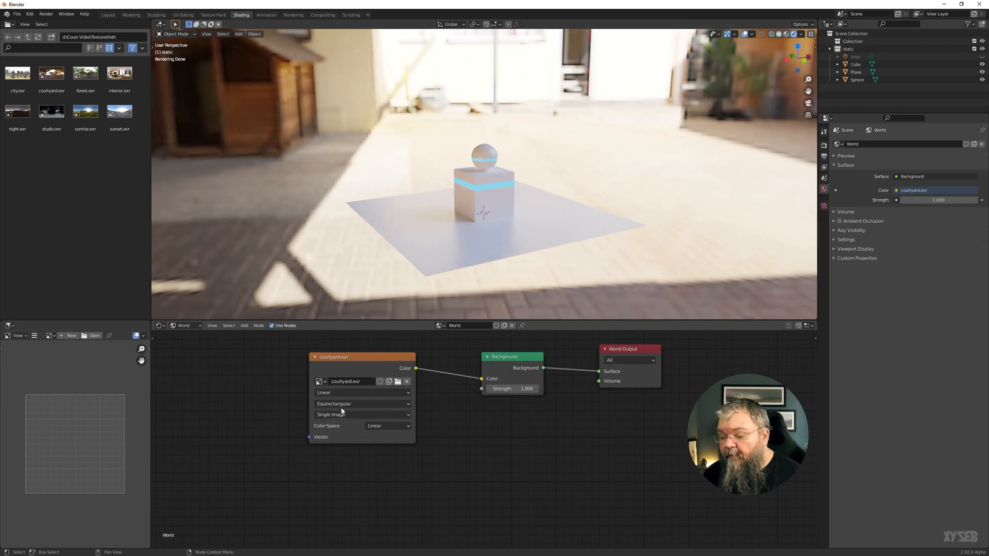
{"action": "middle_click_drag", "start_coordinate": [502, 207], "coordinate": [493, 235]}
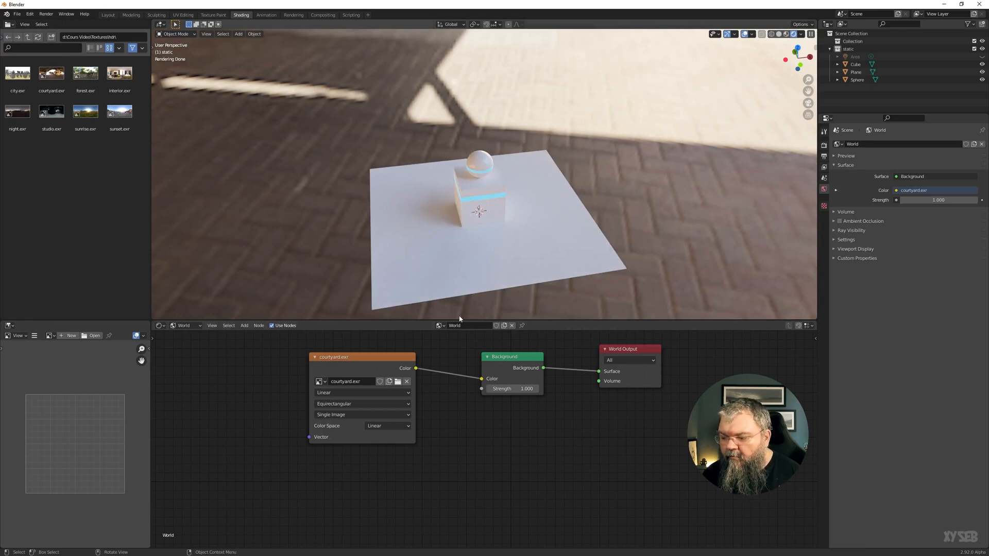
- Switch the environment texture's image to studio.exr and examine the lighting and shadows around the cube and sphere
{"action": "left_click", "coordinate": [319, 381]}
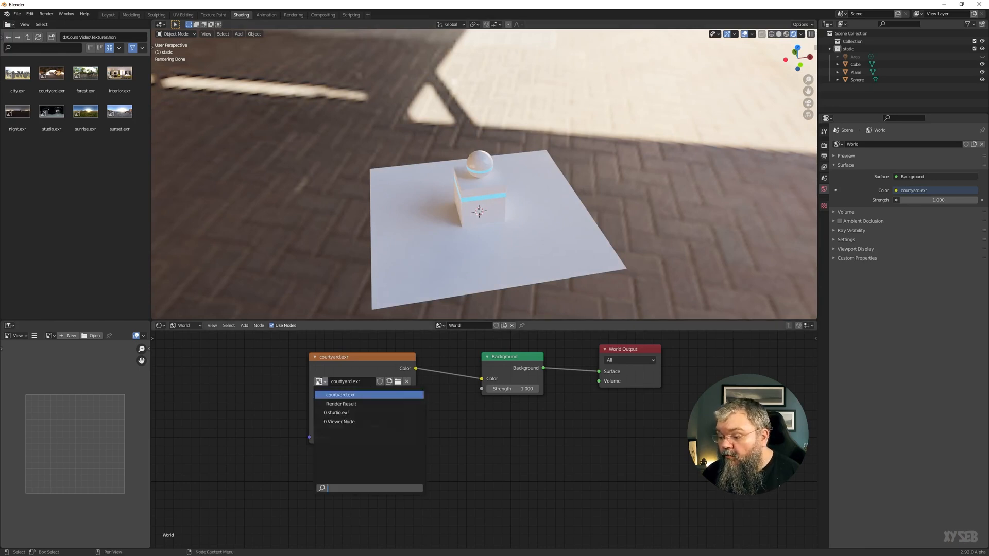
{"action": "left_click", "coordinate": [335, 412]}
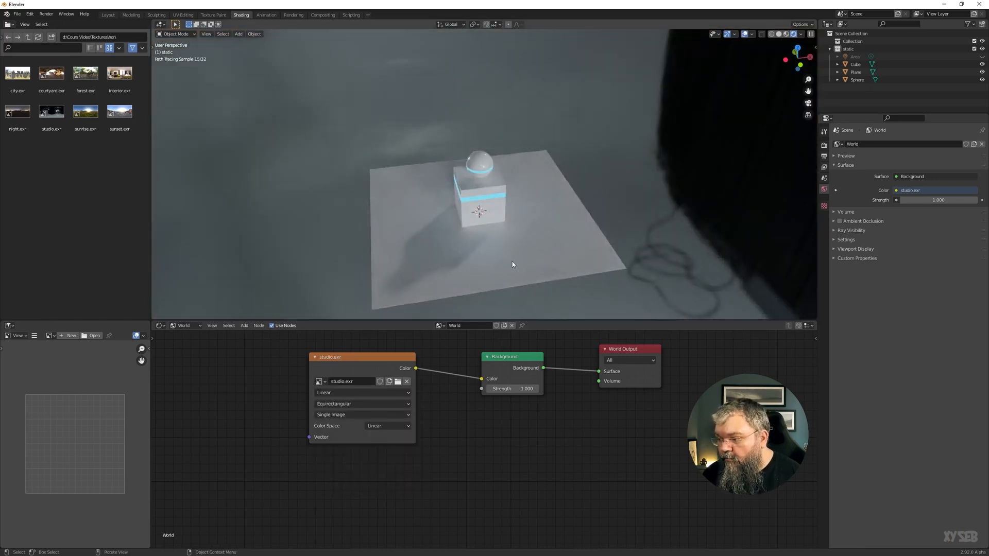
{"action": "mouse_move", "coordinate": [513, 263]}
{"action": "middle_mouse_down"}
{"action": "mouse_move", "coordinate": [466, 252]}
{"action": "mouse_move", "coordinate": [556, 205]}
{"action": "mouse_move", "coordinate": [547, 112]}
{"action": "mouse_move", "coordinate": [546, 218]}
{"action": "mouse_move", "coordinate": [451, 239]}
{"action": "mouse_move", "coordinate": [467, 233]}
{"action": "mouse_move", "coordinate": [483, 245]}
{"action": "mouse_move", "coordinate": [477, 255]}
{"action": "middle_mouse_up"}
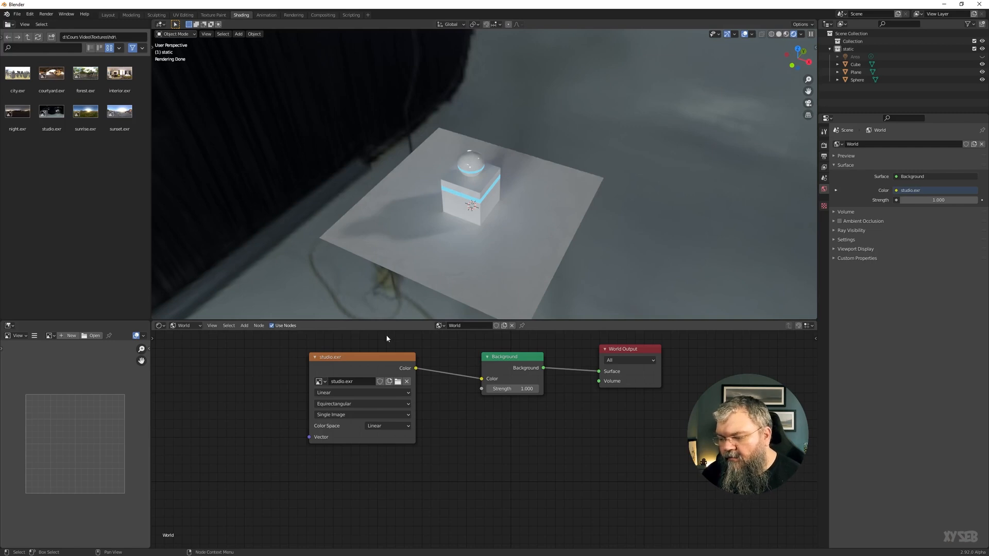
{"action": "middle_click_drag", "start_coordinate": [317, 262], "coordinate": [406, 233]}
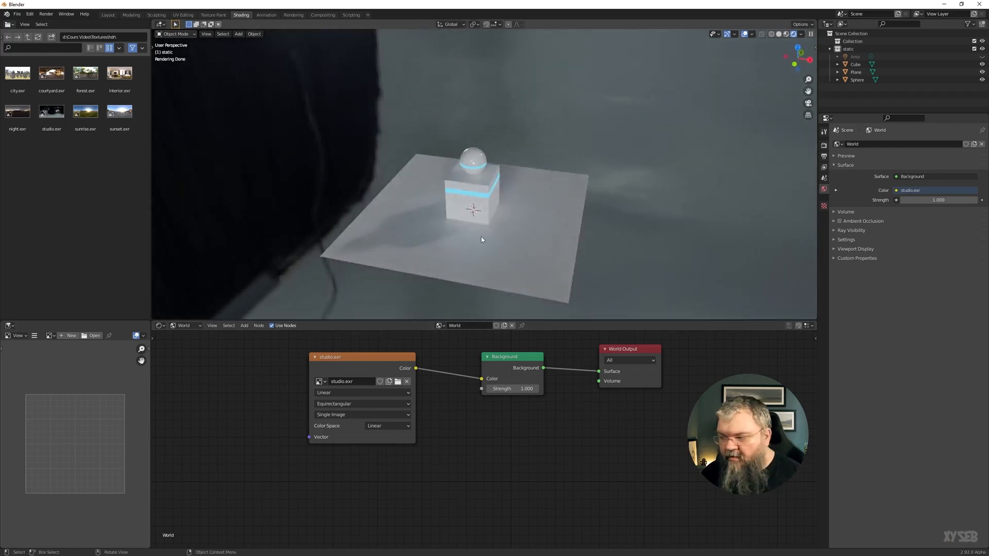
{"action": "mouse_move", "coordinate": [477, 274]}
{"action": "middle_mouse_down"}
{"action": "mouse_move", "coordinate": [457, 259]}
{"action": "mouse_move", "coordinate": [470, 255]}
{"action": "middle_mouse_up"}
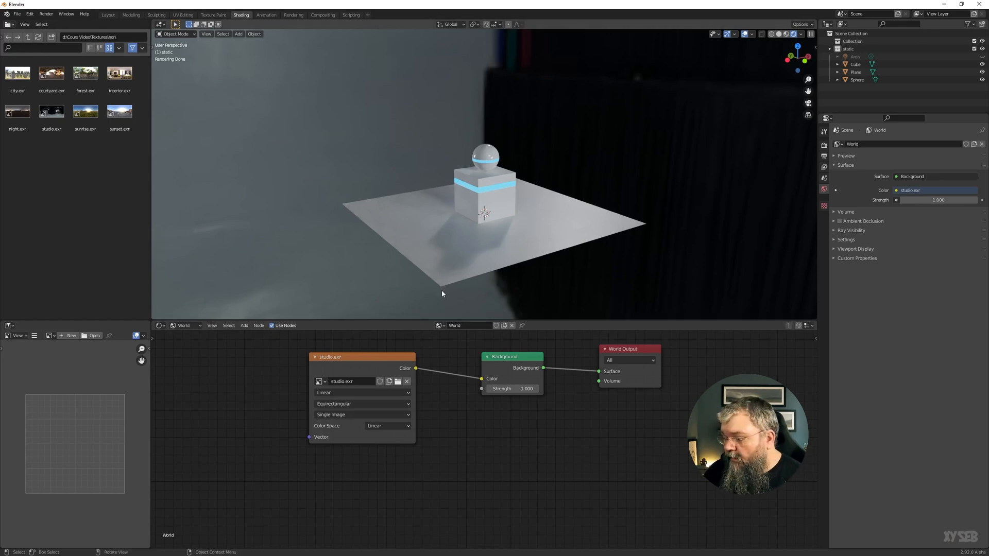
- Move the environment texture and World Output nodes closer to the Background node and view the scene against the studio light
{"action": "left_click_drag", "start_coordinate": [372, 369], "coordinate": [422, 380]}
{"action": "left_click_drag", "start_coordinate": [612, 354], "coordinate": [574, 351]}
{"action": "scroll", "coordinate": [482, 371], "scroll_direction": "down", "scroll_amount": 1}
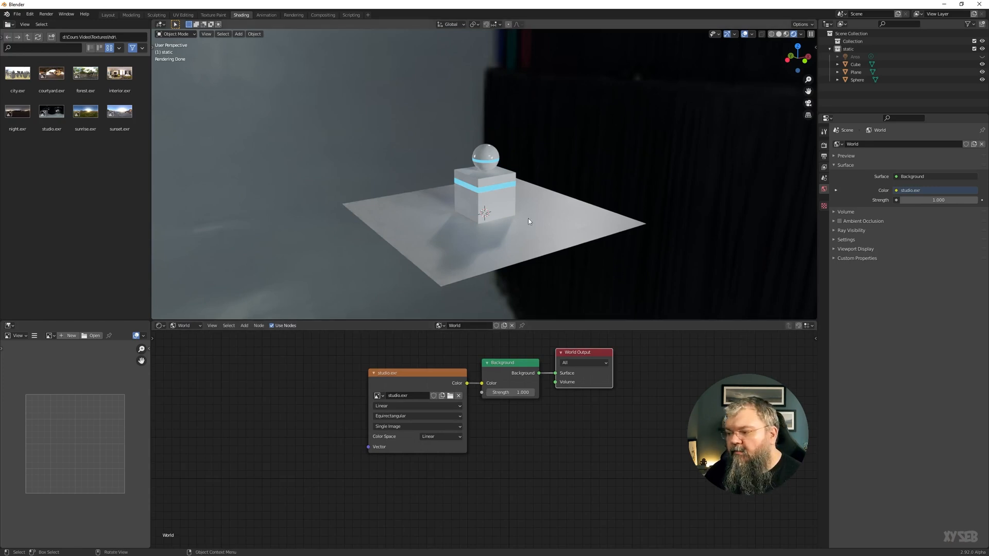
{"action": "mouse_move", "coordinate": [524, 216]}
{"action": "middle_mouse_down"}
{"action": "mouse_move", "coordinate": [526, 286]}
{"action": "mouse_move", "coordinate": [529, 261]}
{"action": "middle_mouse_up"}
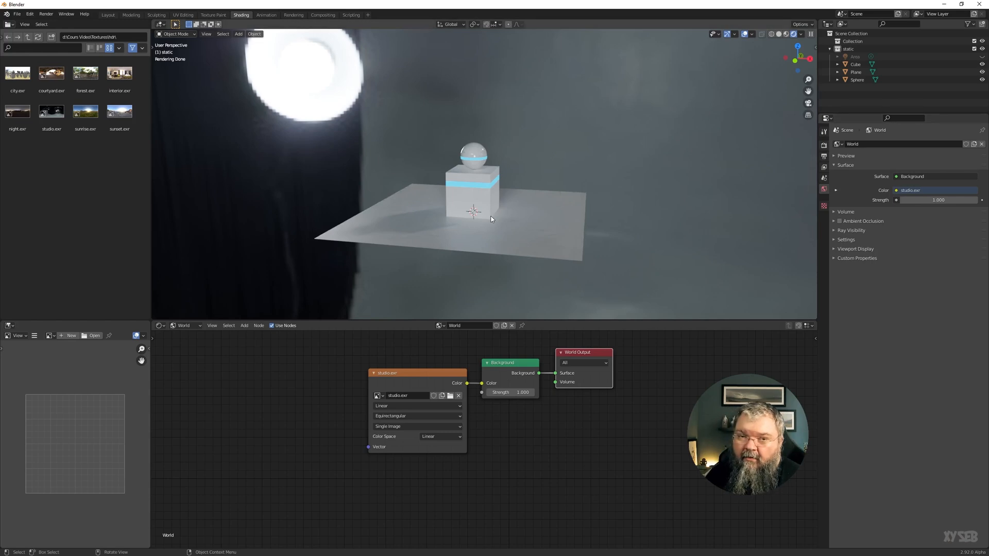
- Show the scene's render properties
{"action": "left_click", "coordinate": [824, 145]}
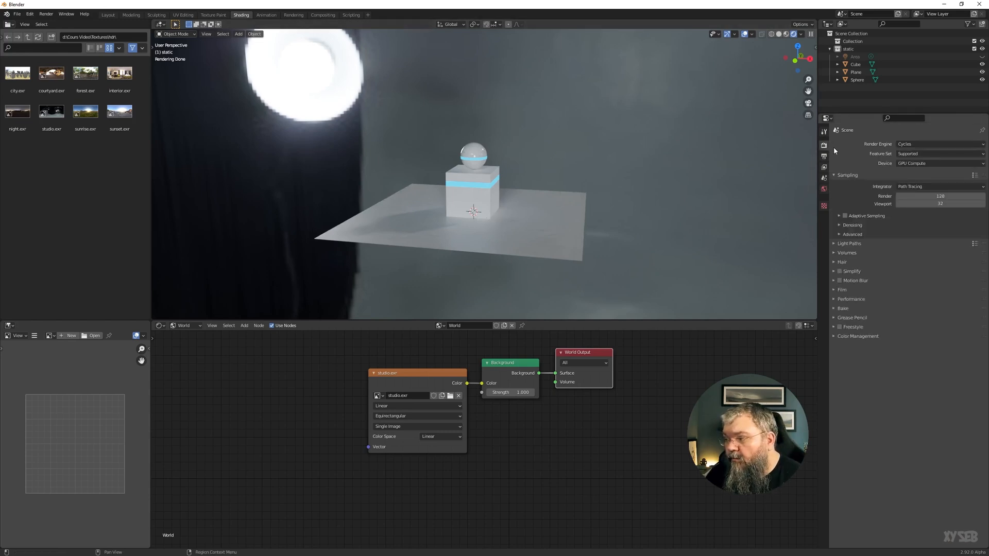